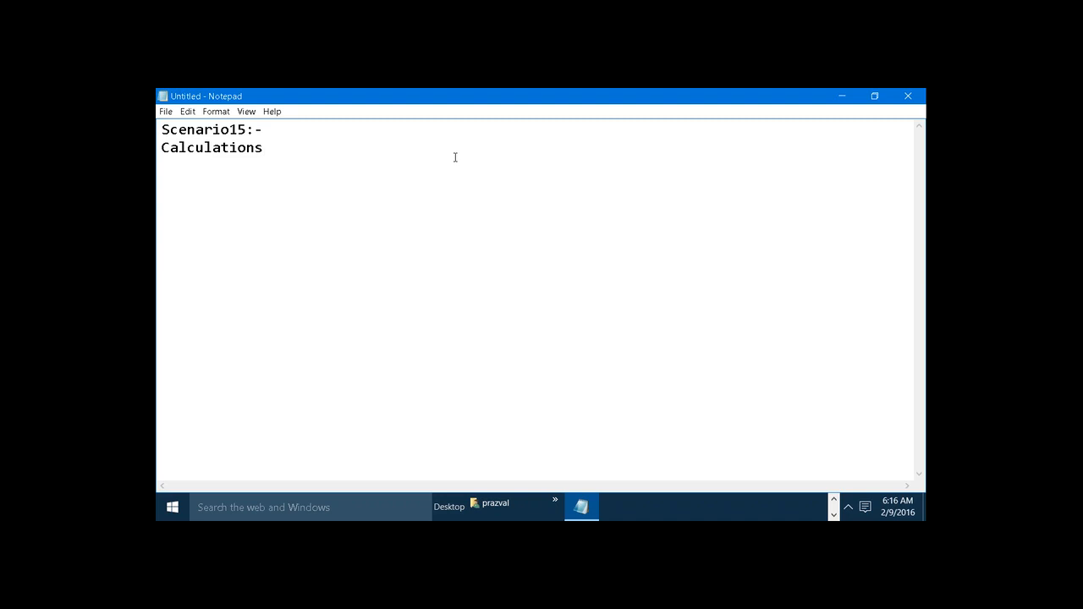
Highlight Calculations in the scenario note, put the note away, and connect Tableau to the saved Sample - Superstore data source.
{"action": "left_click_drag", "start_coordinate": [263, 148], "coordinate": [161, 149]}
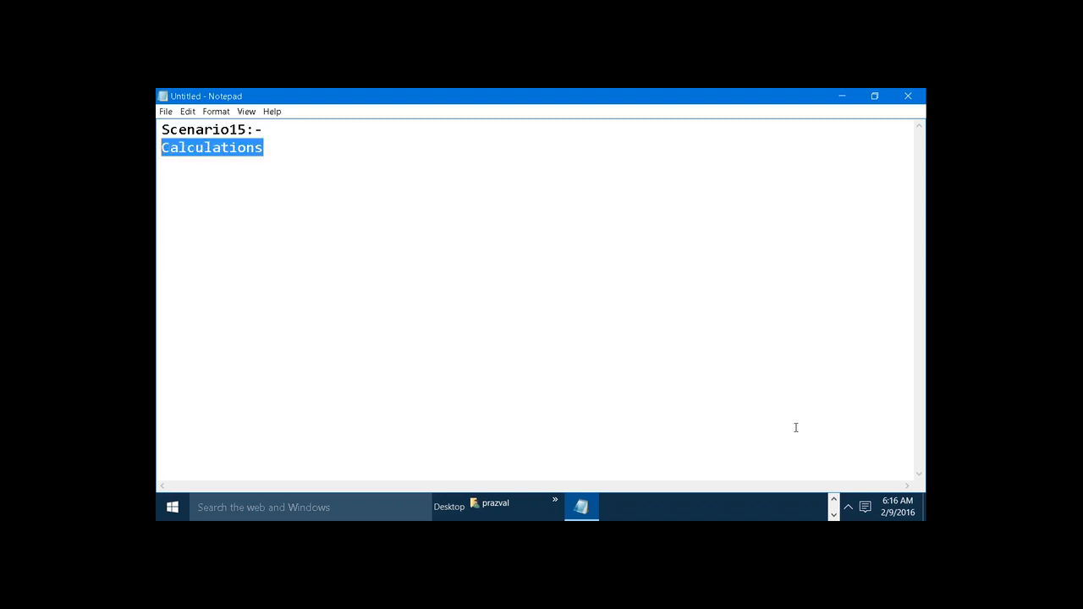
{"action": "left_click", "coordinate": [834, 503]}
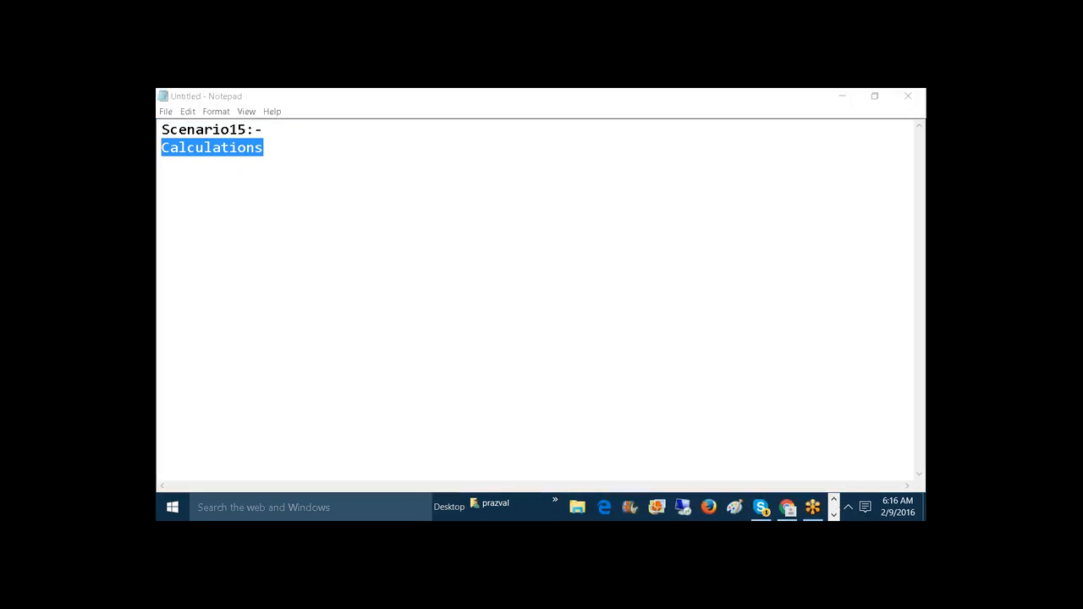
{"action": "left_click", "coordinate": [843, 95]}
{"action": "left_click", "coordinate": [842, 95]}
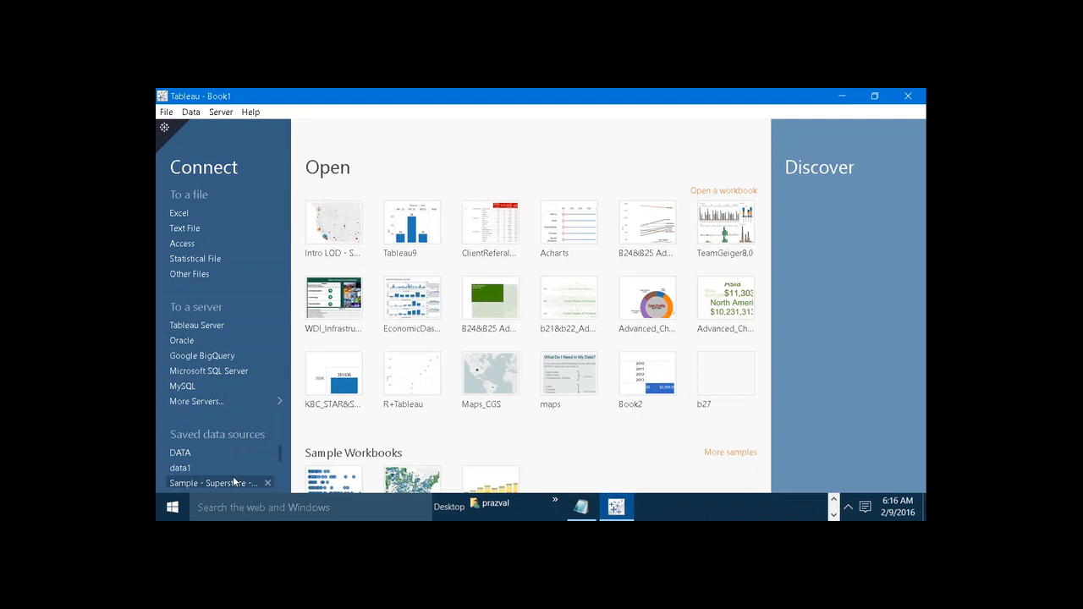
{"action": "left_click", "coordinate": [234, 479]}
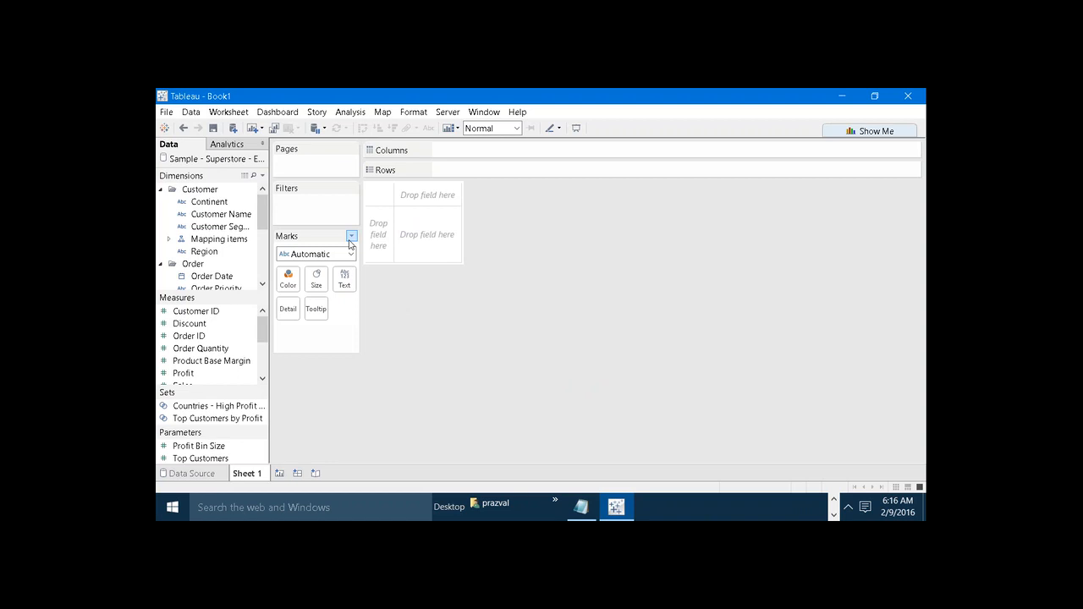
Open a new calculated field from the Analysis commands and shift its editor to make room for entering the calculation.
{"action": "left_click", "coordinate": [350, 114]}
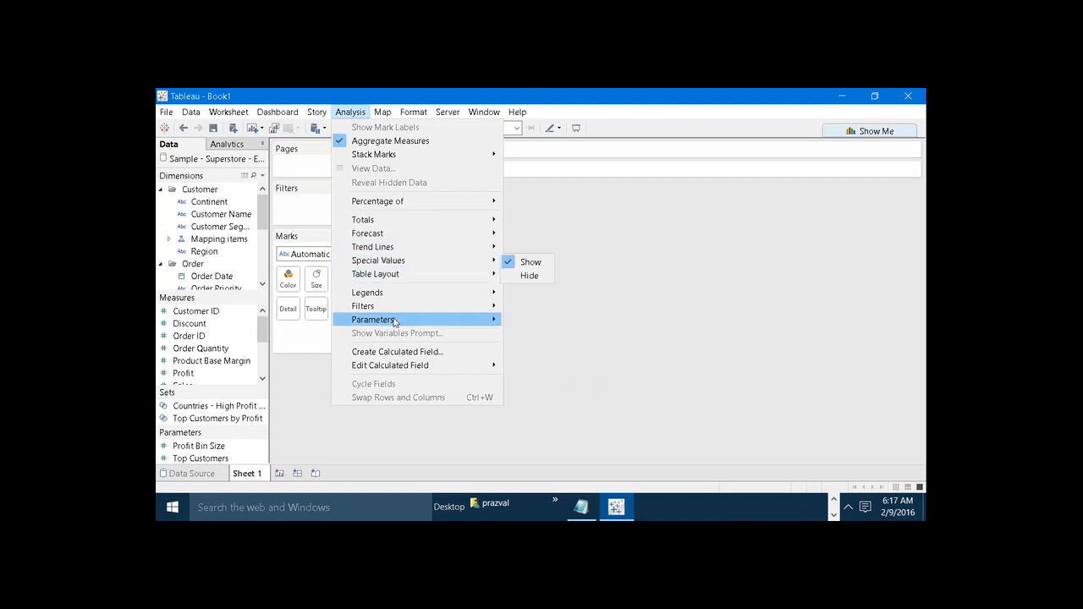
{"action": "left_click", "coordinate": [391, 351]}
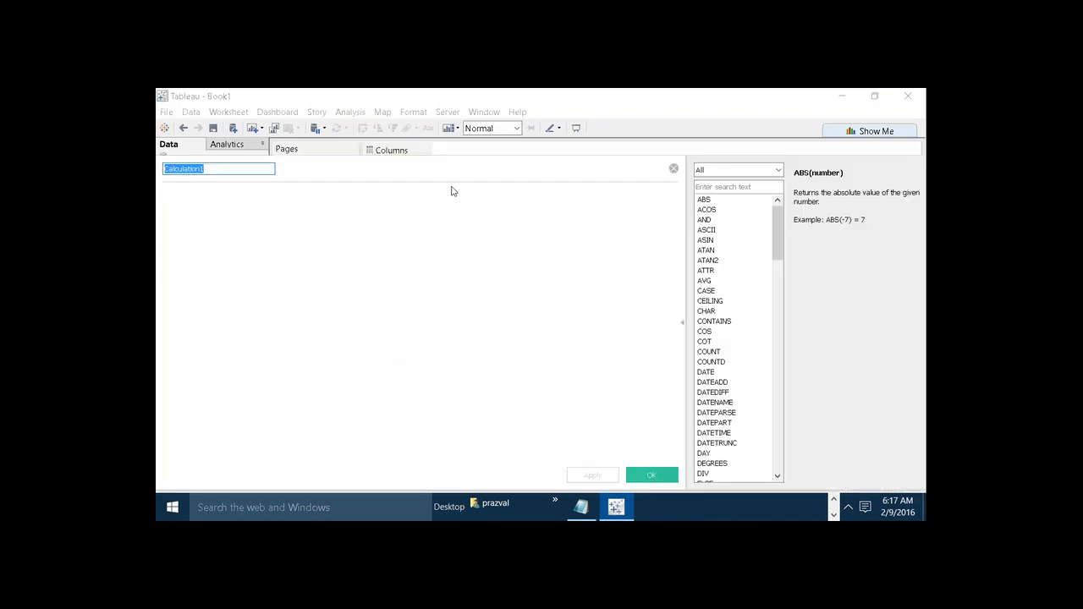
{"action": "left_click_drag", "start_coordinate": [443, 174], "coordinate": [467, 169]}
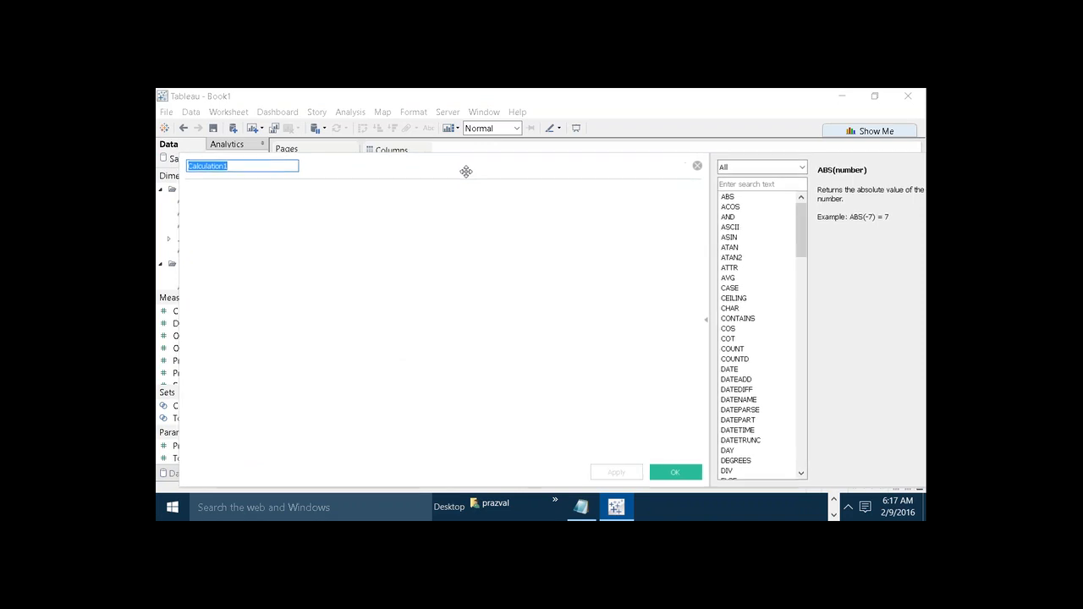
{"action": "left_click", "coordinate": [433, 224]}
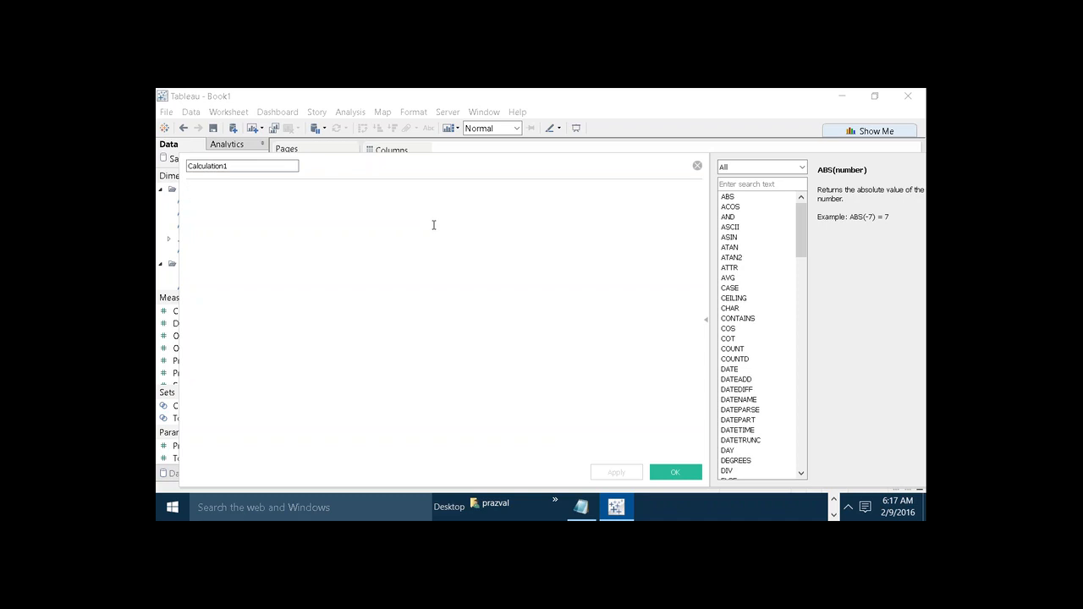
Enter 1)DATA FIELDS as the first line of the calculation.
{"action": "type", "text": "DAT"}
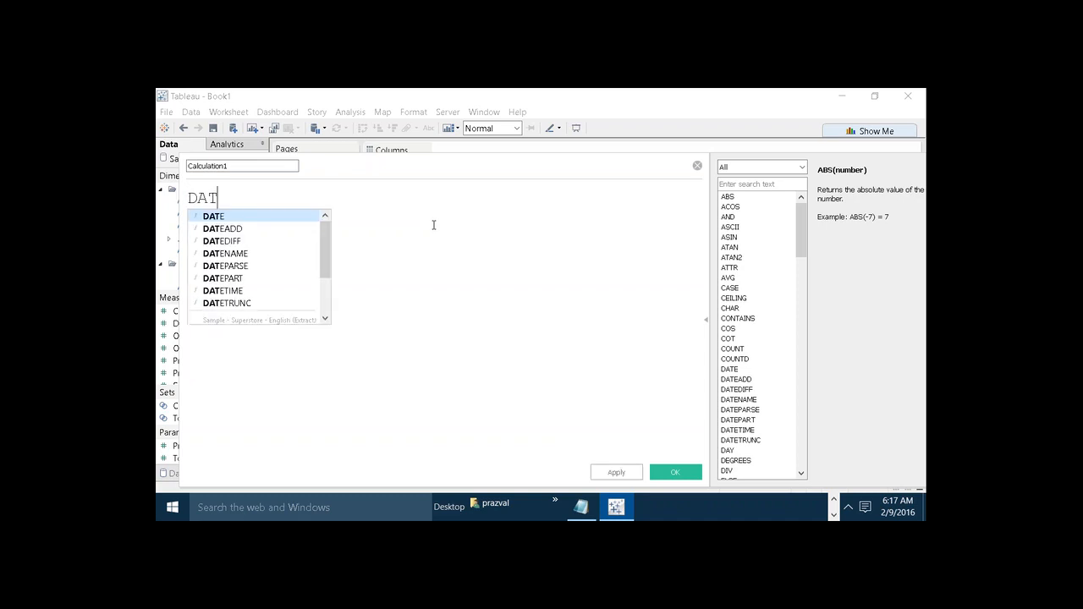
{"action": "type", "text": "A FIELDS"}
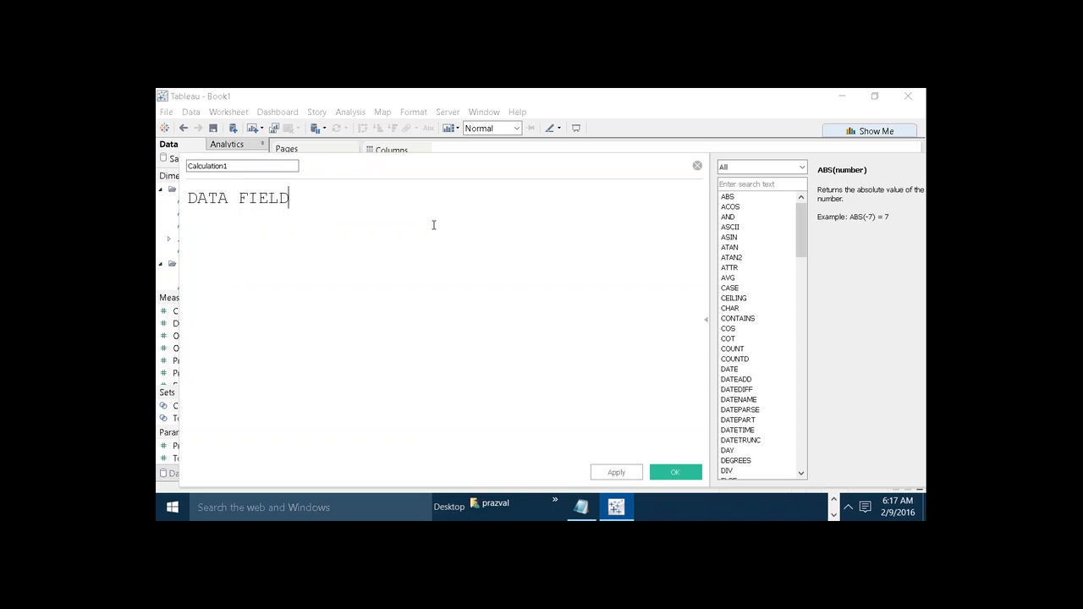
{"action": "key", "text": "Left"}
{"action": "key", "text": "Left"}
{"action": "key", "text": "Left"}
{"action": "key", "text": "Left"}
{"action": "key", "text": "Left"}
{"action": "key", "text": "Left"}
{"action": "key", "text": "Left"}
{"action": "key", "text": "Left"}
{"action": "key", "text": "Left"}
{"action": "key", "text": "Left"}
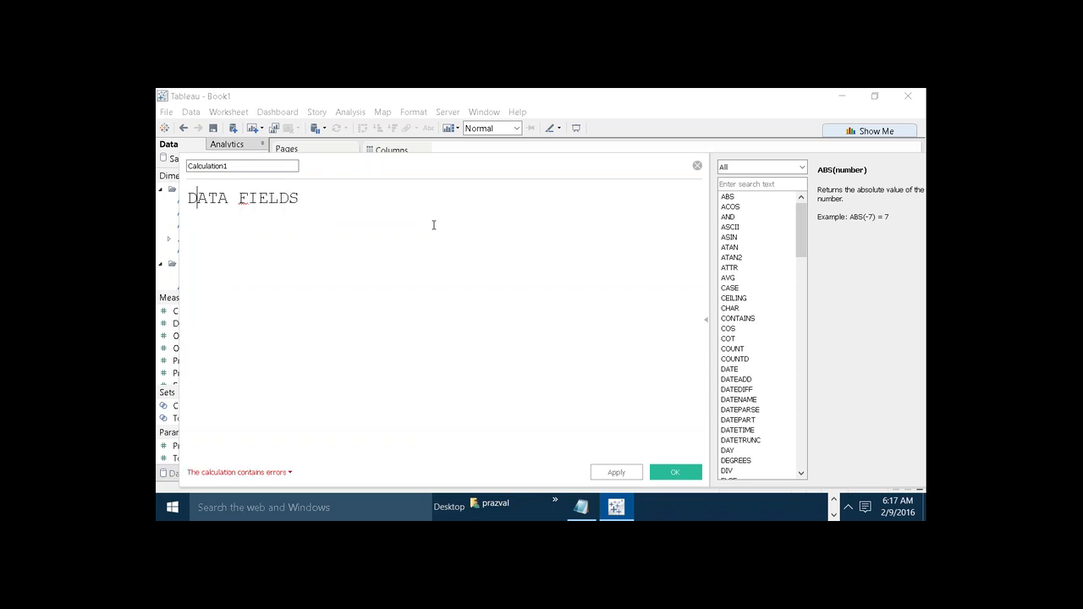
{"action": "type", "text": "1)"}
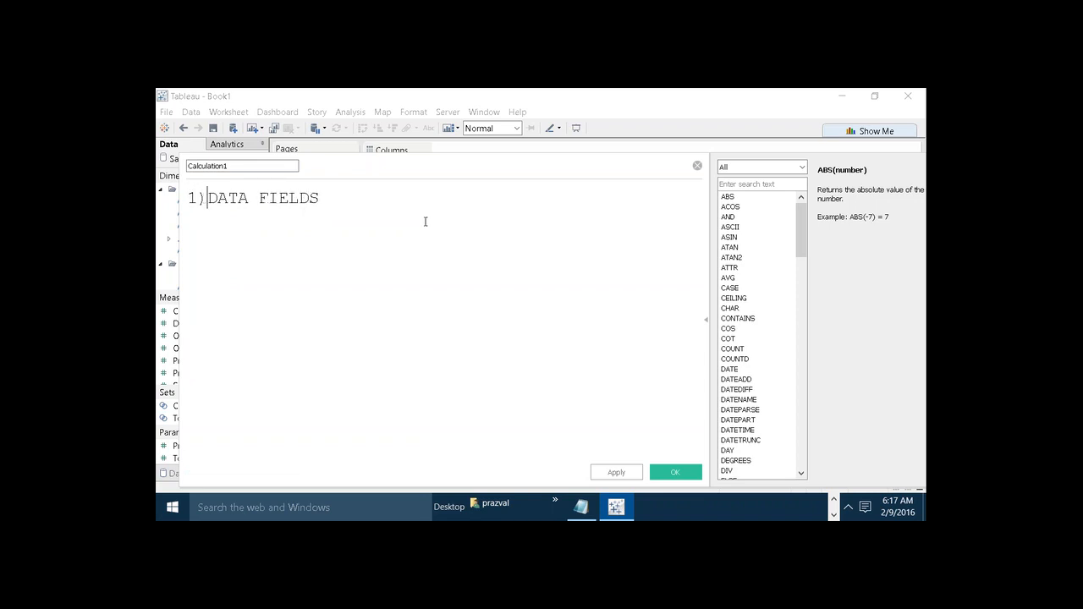
Add 2)PARAMETERS and 3)FUNTIONS on separate lines with blank lines between them, and check the list of function categories.
{"action": "left_click", "coordinate": [381, 201]}
{"action": "key", "text": "Return"}
{"action": "key", "text": "Return"}
{"action": "type", "text": "2)PA"}
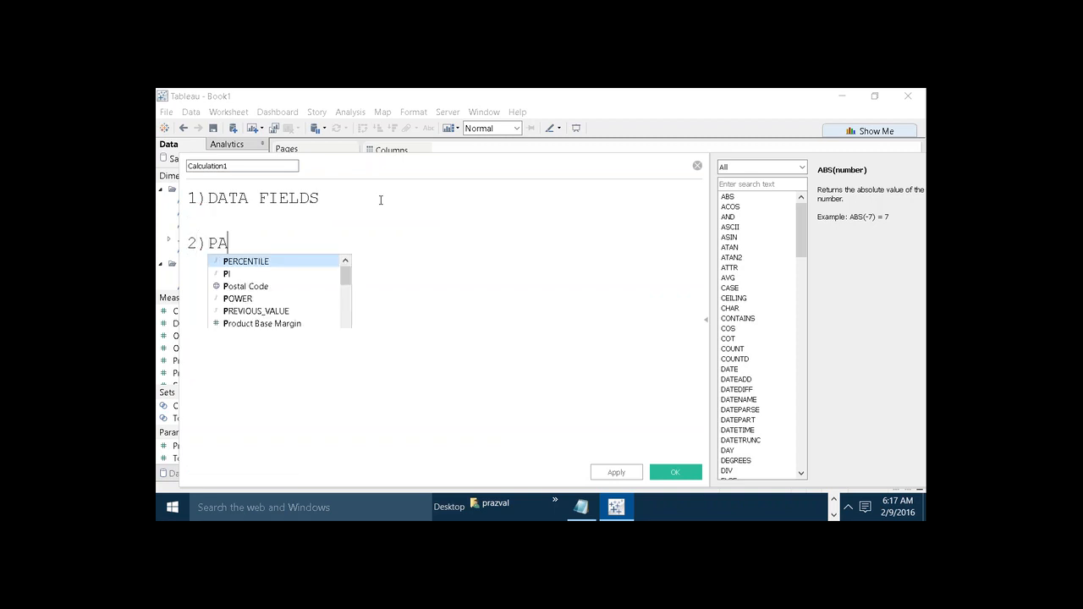
{"action": "type", "text": "RAMETERS"}
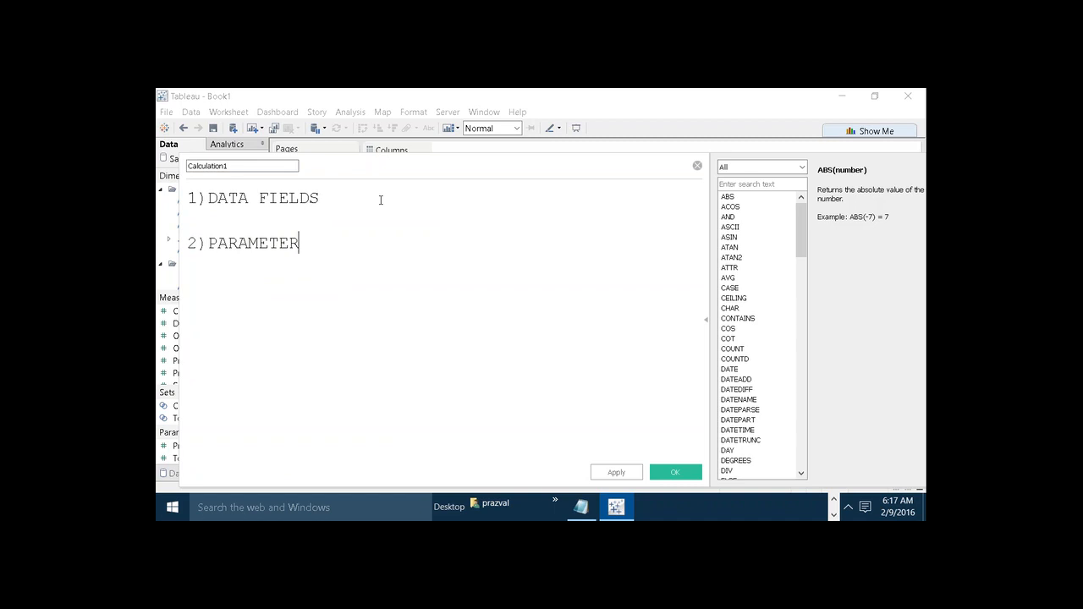
{"action": "key", "text": "Return"}
{"action": "key", "text": "Return"}
{"action": "type", "text": "3)FUNTION"}
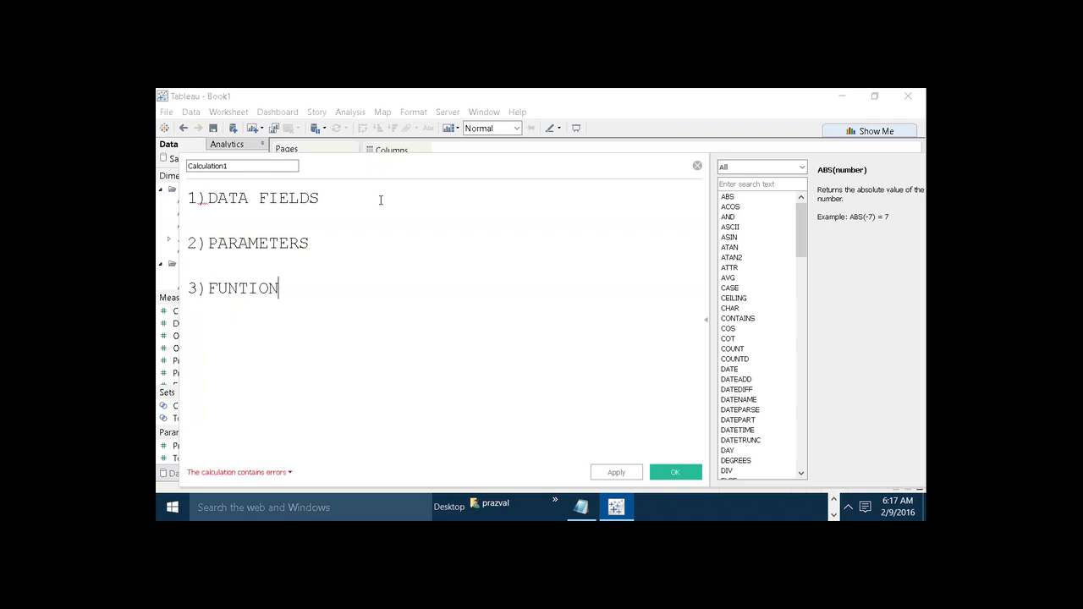
{"action": "type", "text": "S"}
{"action": "left_click", "coordinate": [804, 170]}
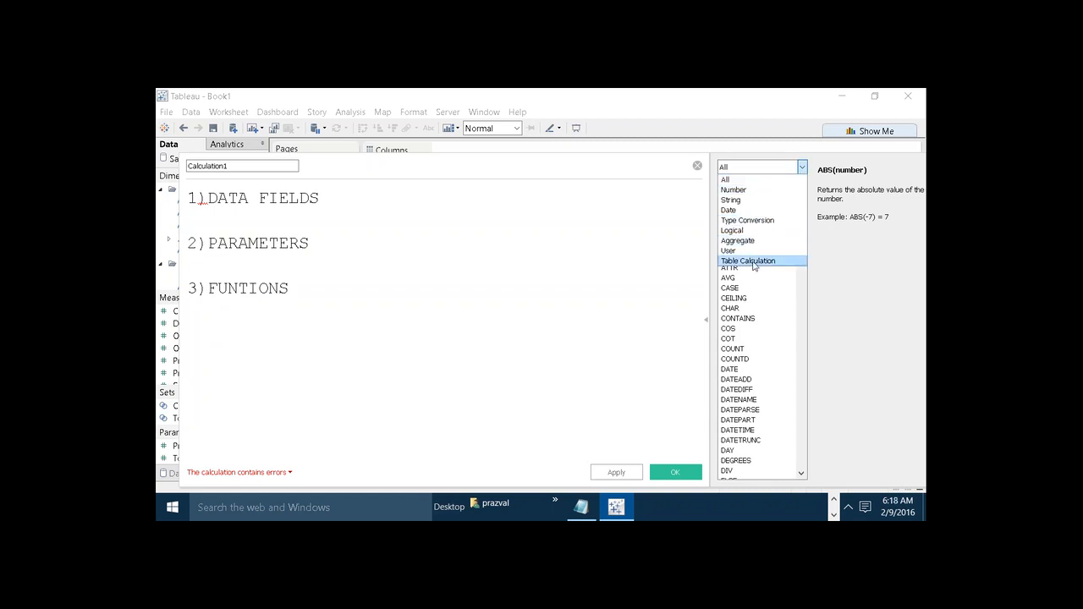
{"action": "left_click", "coordinate": [459, 326]}
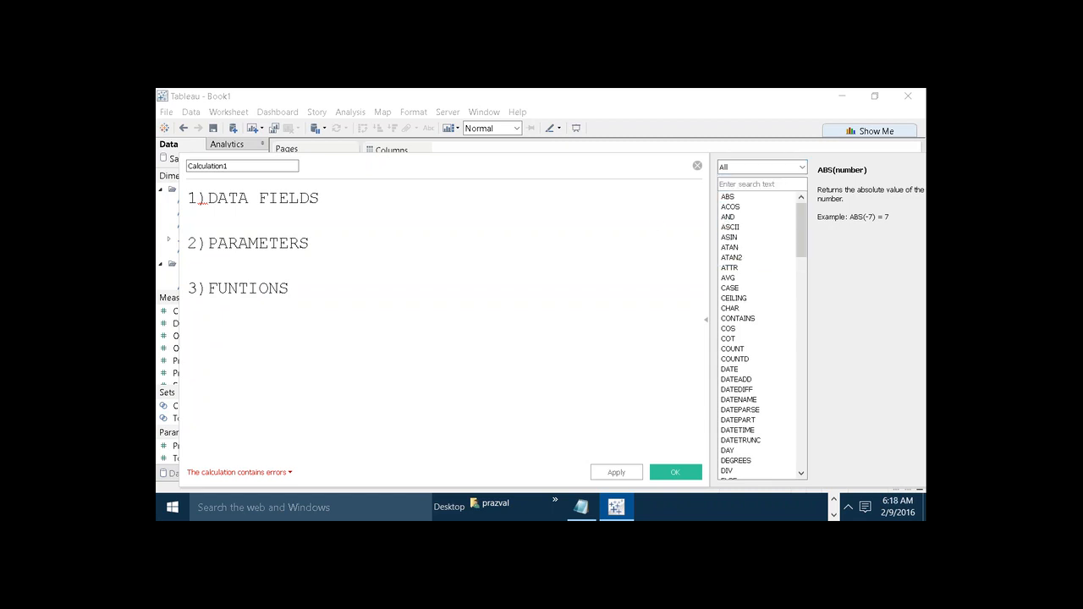
Add 4)COMMENTS(Optional) below a blank line, highlight the first three items, and close the calculation without saving it.
{"action": "key", "text": "Return"}
{"action": "key", "text": "Return"}
{"action": "type", "text": "4)COMMENTS"}
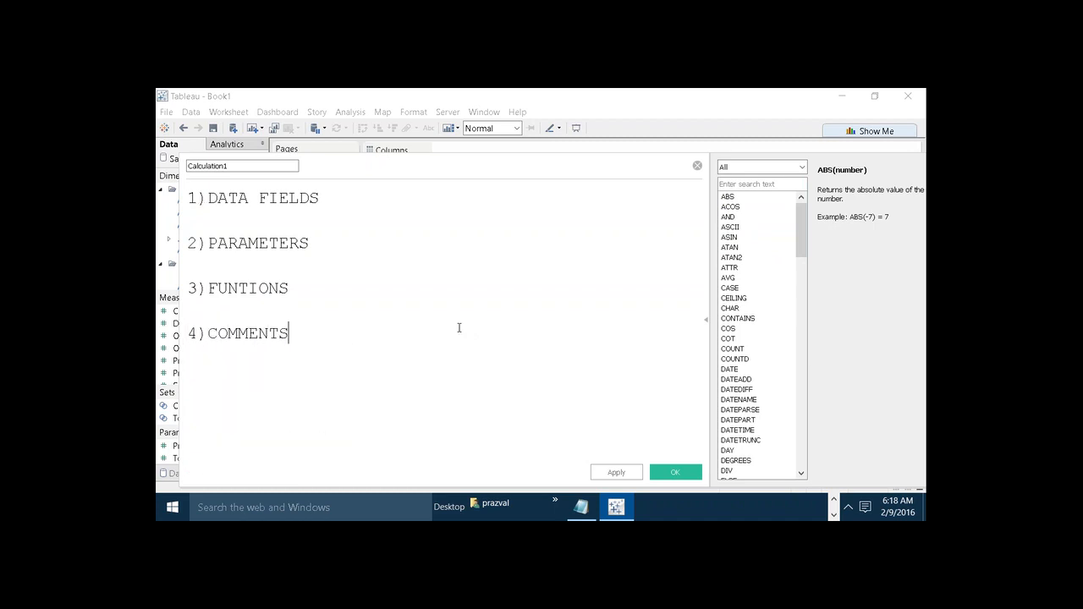
{"action": "type", "text": "(Op"}
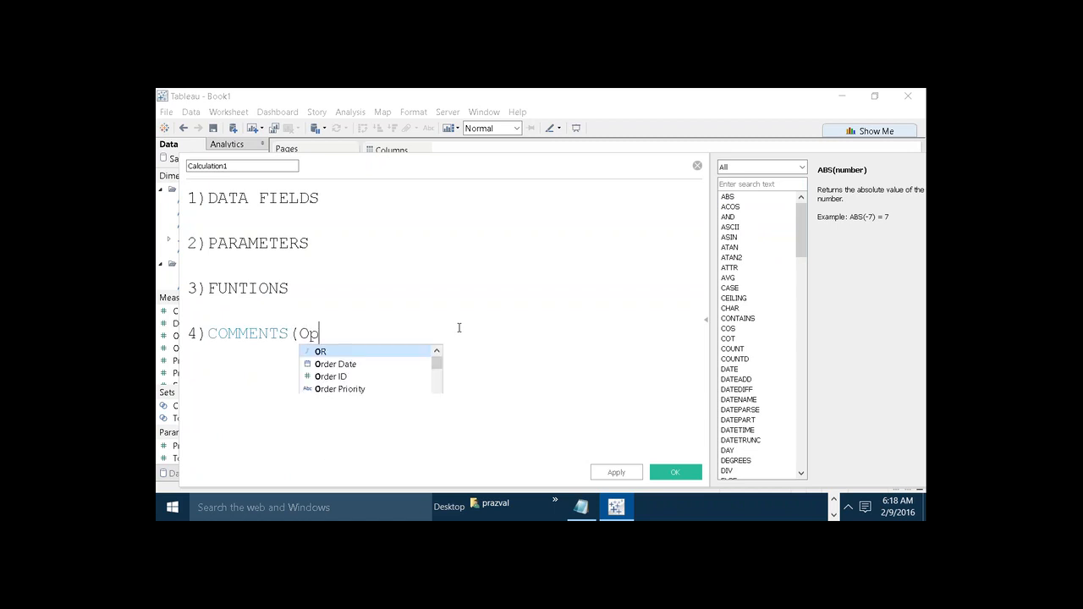
{"action": "type", "text": "tiona"}
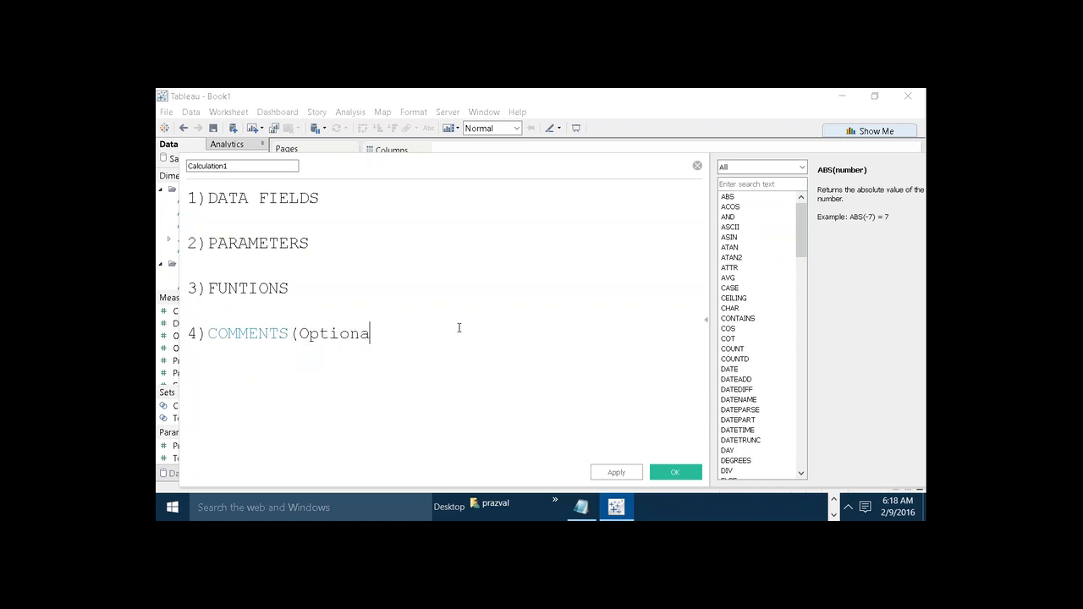
{"action": "type", "text": "l)"}
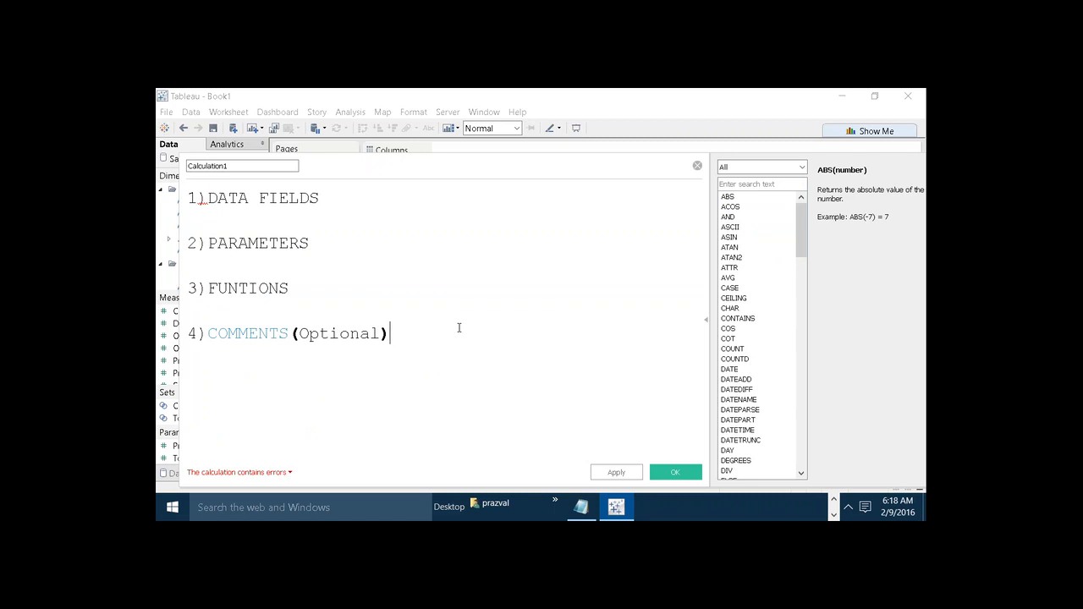
{"action": "left_click_drag", "start_coordinate": [340, 271], "coordinate": [188, 198]}
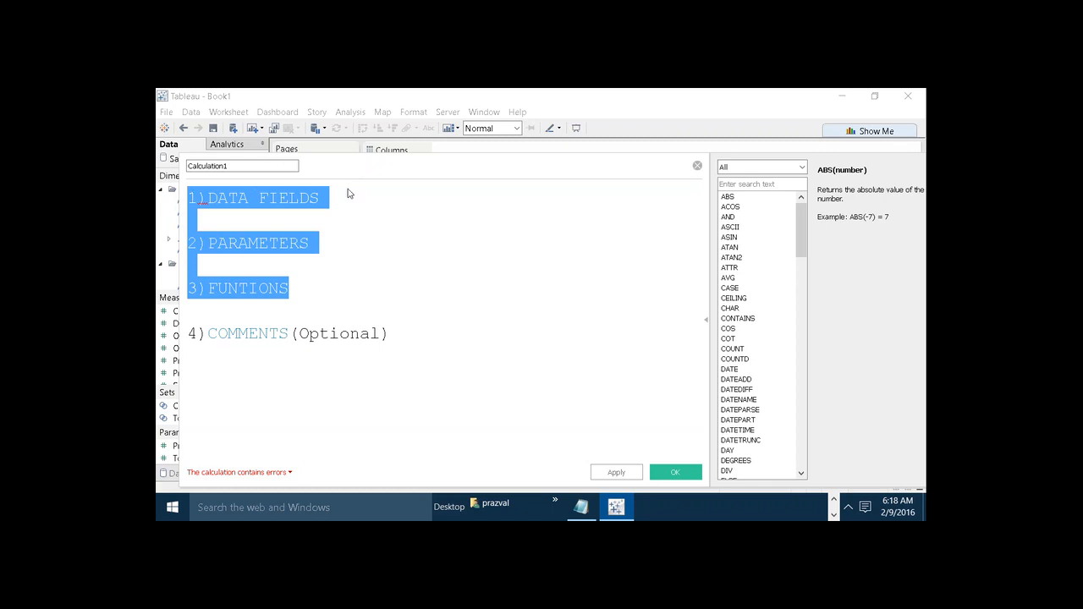
{"action": "left_click", "coordinate": [698, 166]}
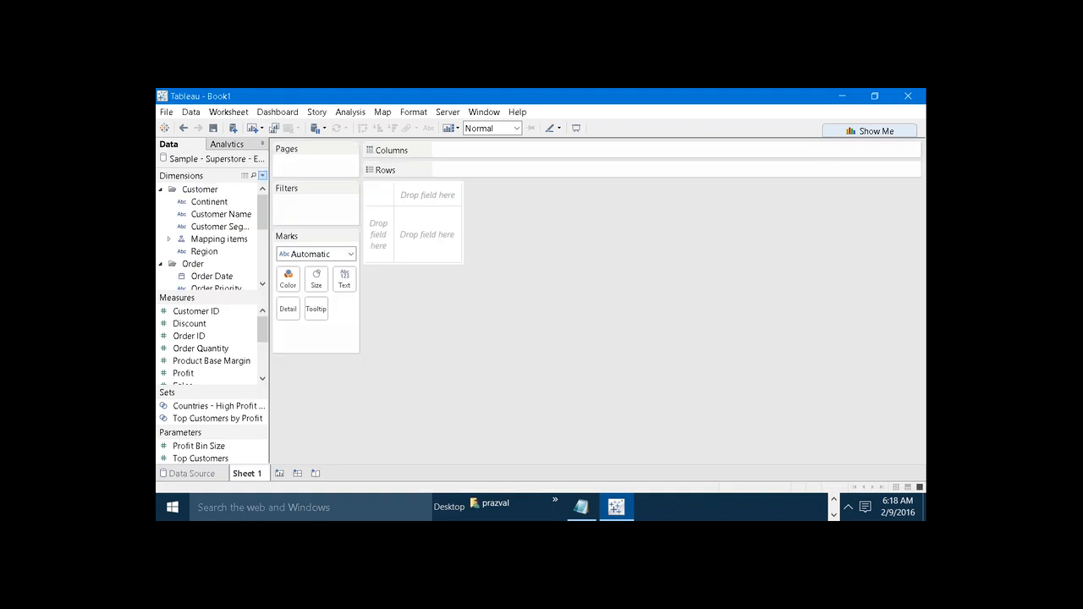
Open a new calculated field from the Dimensions options, move its editor off the data pane, and close it without saving.
{"action": "left_click", "coordinate": [263, 175]}
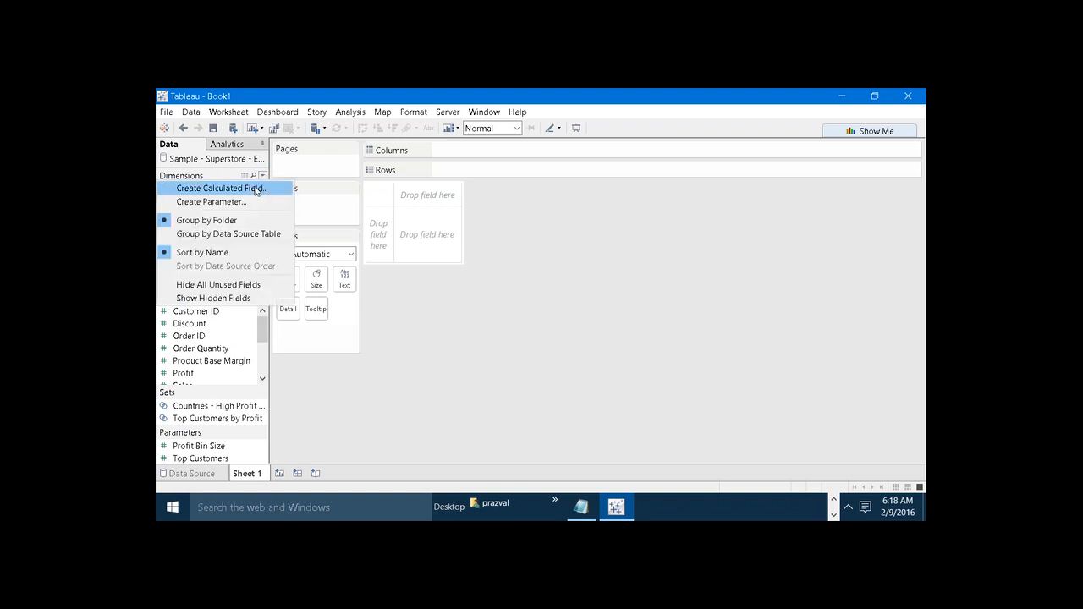
{"action": "left_click", "coordinate": [254, 188]}
{"action": "left_click", "coordinate": [353, 241]}
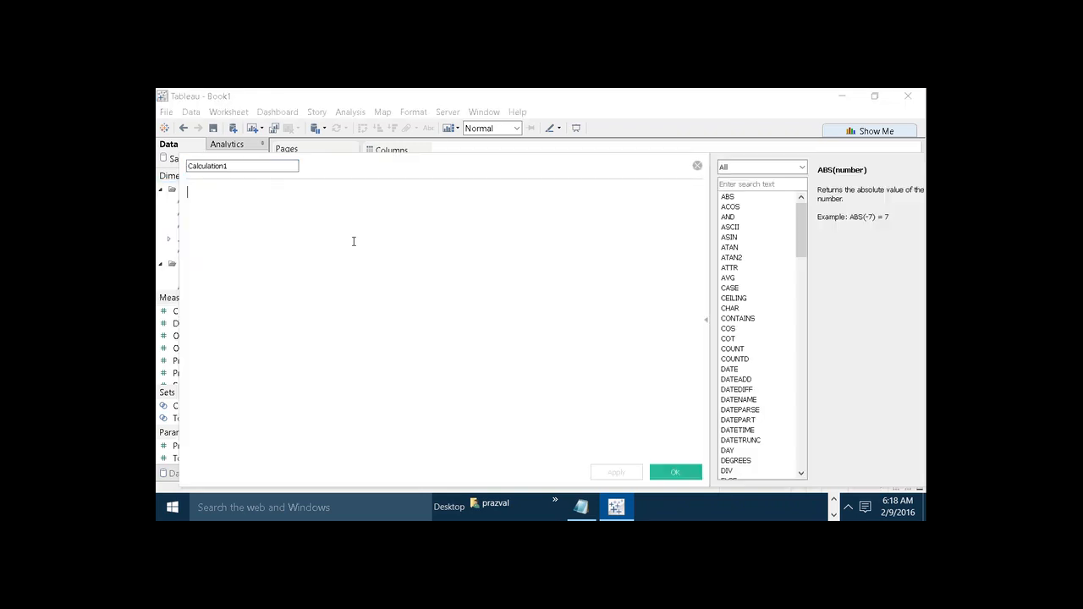
{"action": "left_click_drag", "start_coordinate": [394, 167], "coordinate": [555, 154]}
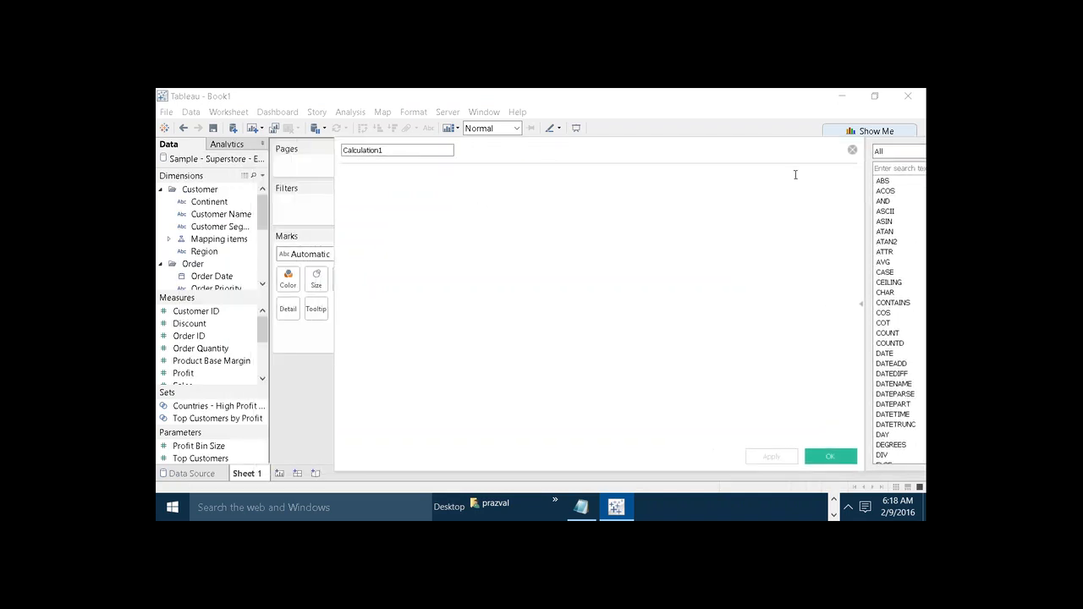
{"action": "left_click", "coordinate": [852, 150]}
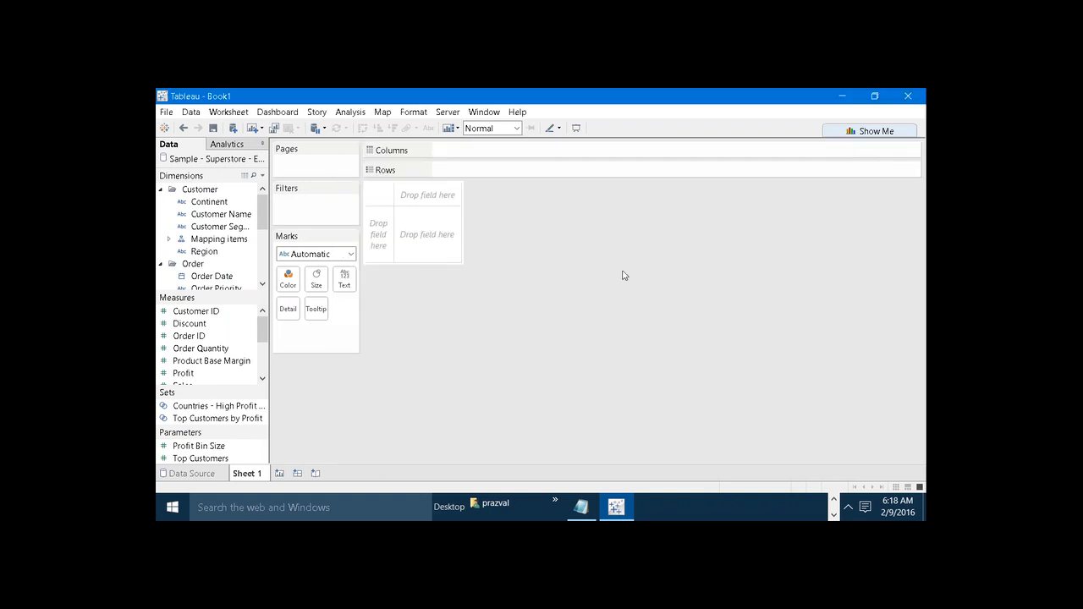
Enlarge the Parameters section, open a new calculated field from the empty space below its entries, and close it without saving.
{"action": "left_click_drag", "start_coordinate": [222, 428], "coordinate": [208, 337]}
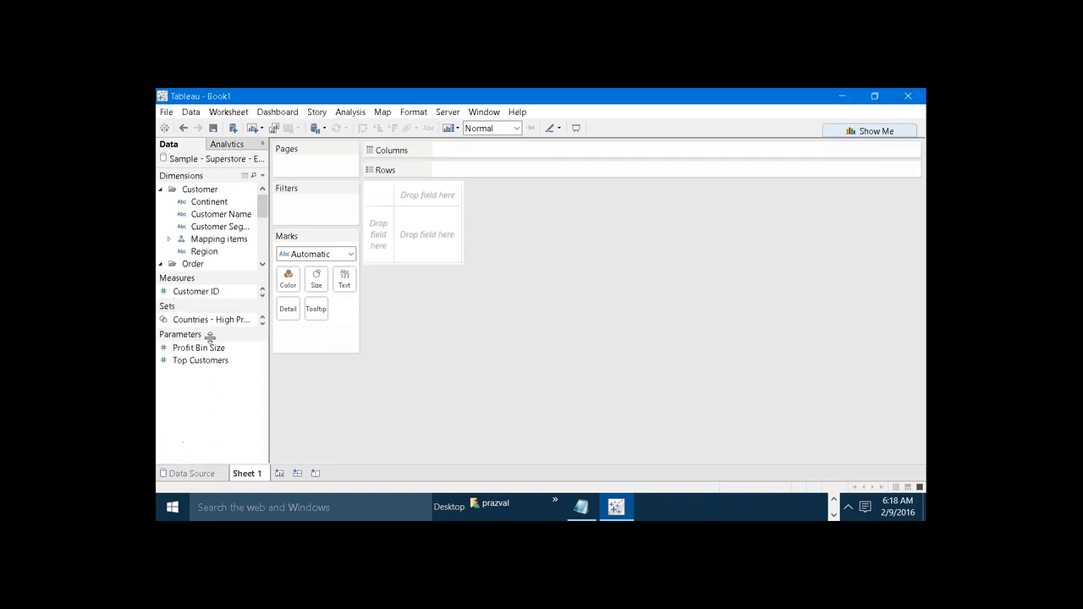
{"action": "right_click", "coordinate": [179, 394]}
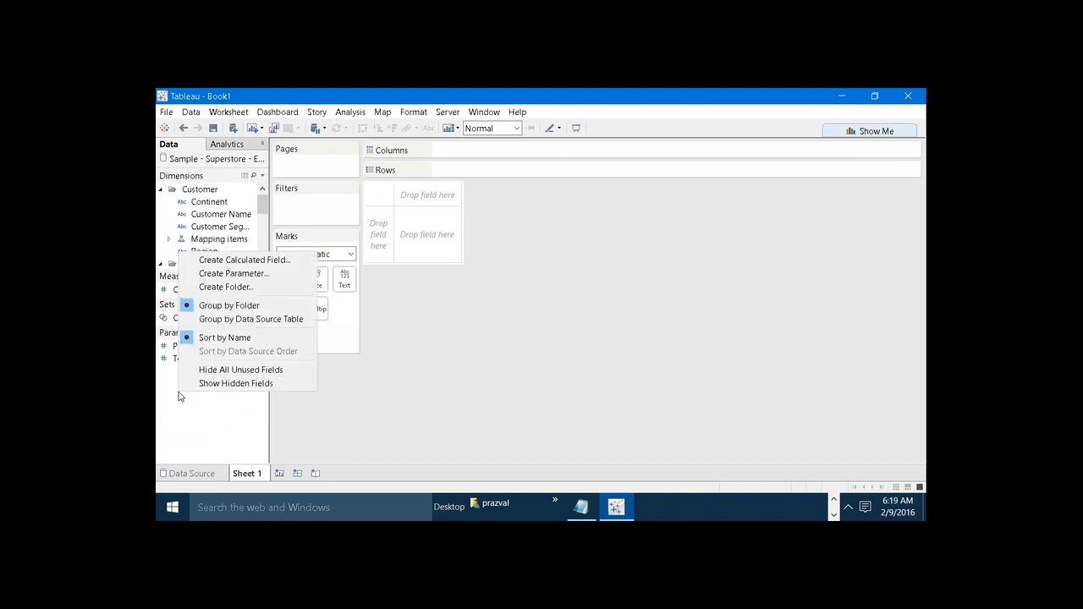
{"action": "left_click", "coordinate": [238, 262]}
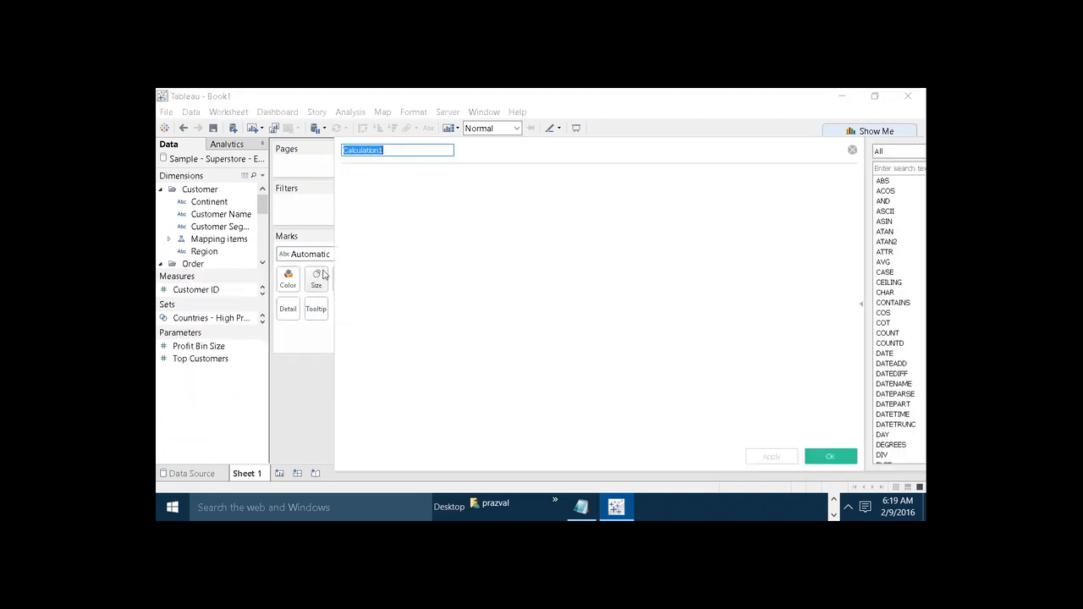
{"action": "left_click", "coordinate": [852, 150]}
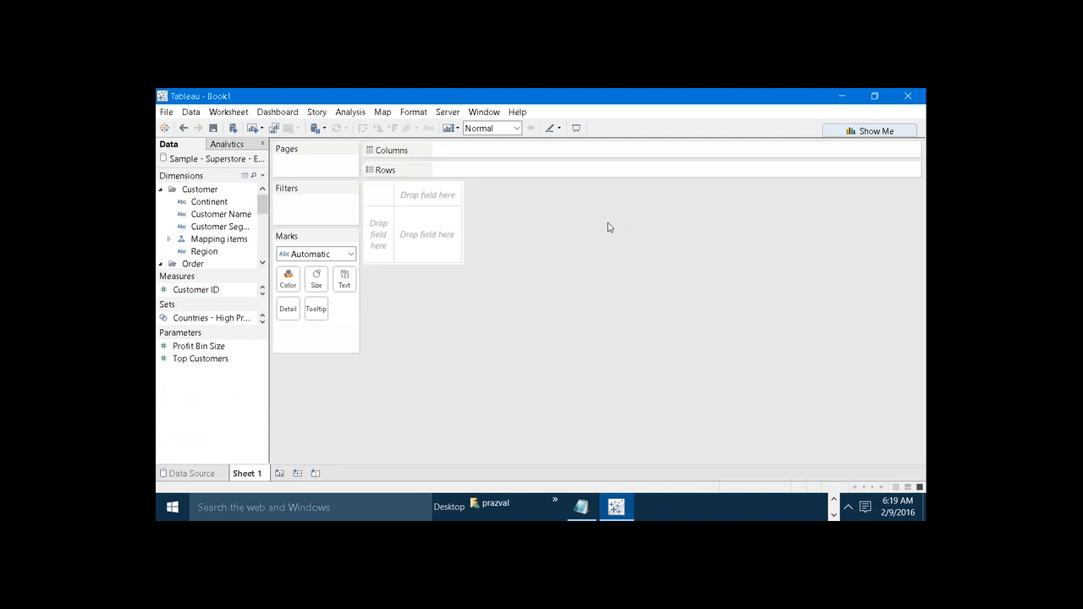
Open a new calculated field based on the Customer Name dimension and close it without saving.
{"action": "right_click", "coordinate": [215, 221]}
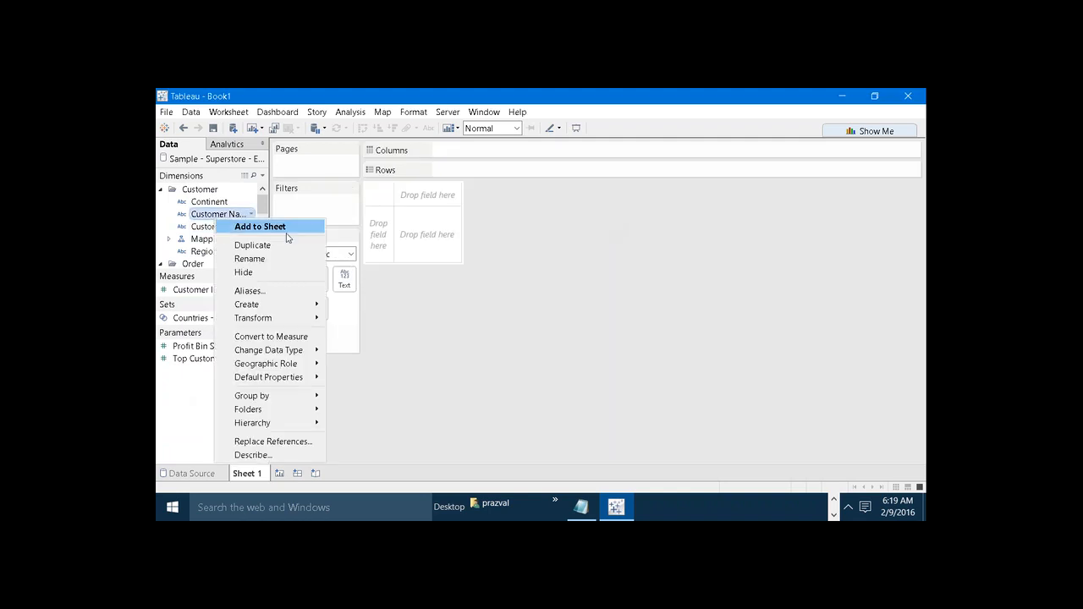
{"action": "mouse_move", "coordinate": [317, 305]}
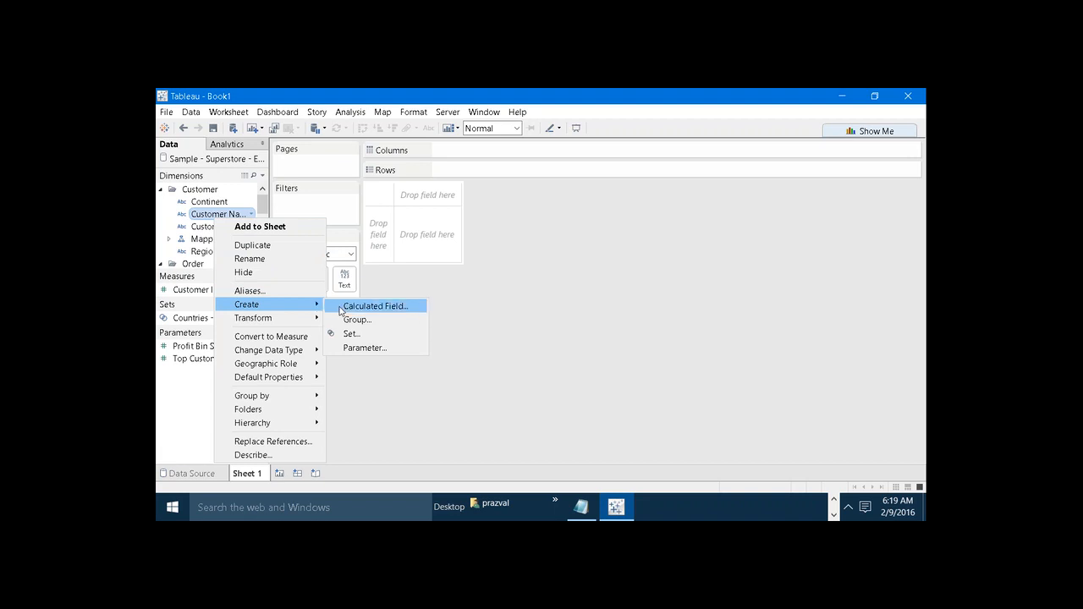
{"action": "left_click", "coordinate": [339, 307]}
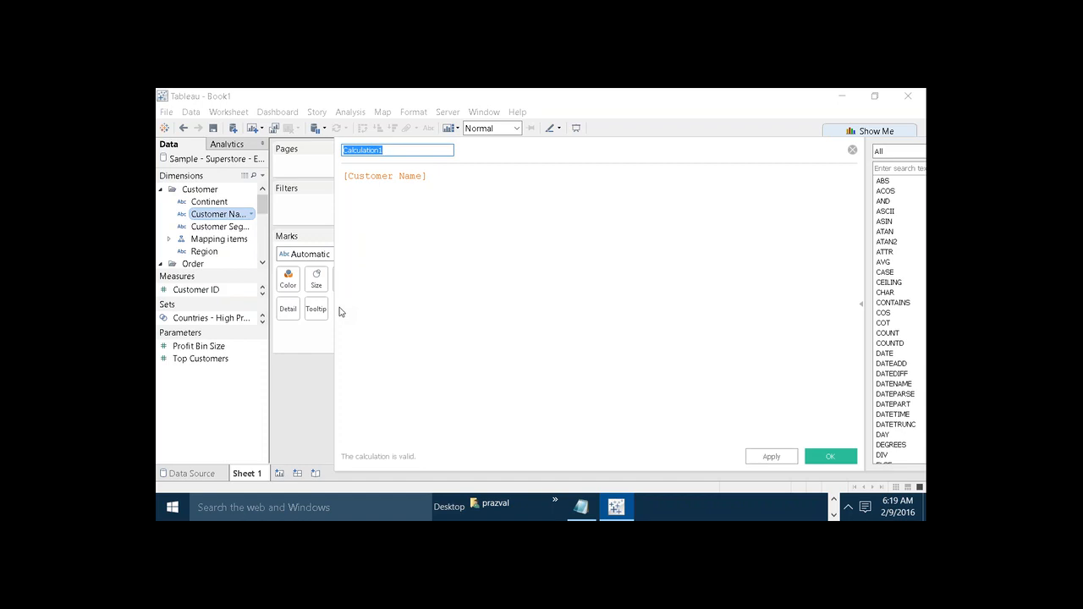
{"action": "left_click", "coordinate": [368, 265]}
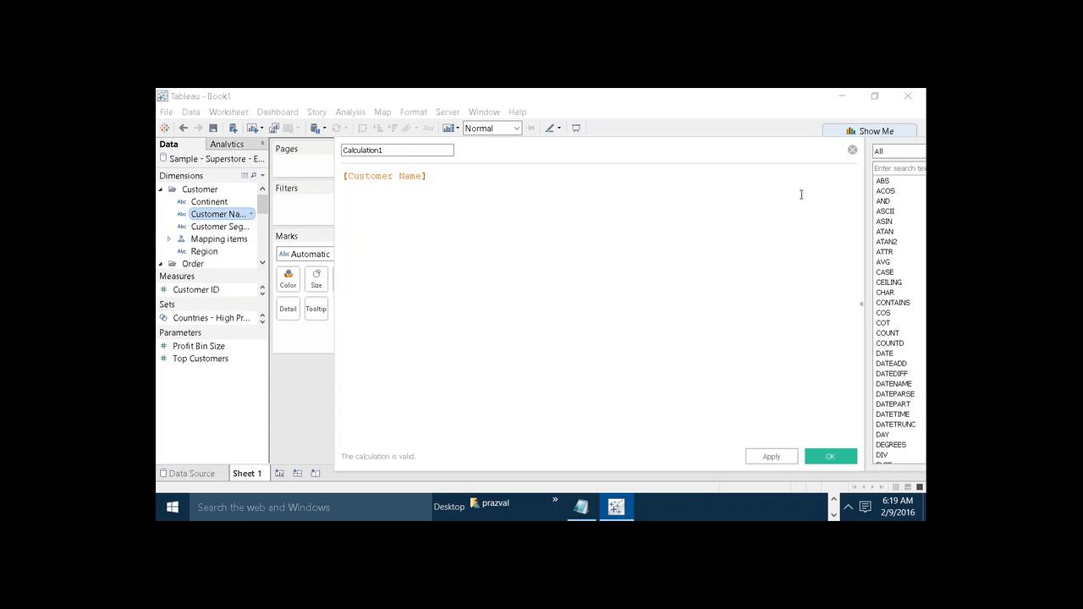
{"action": "left_click", "coordinate": [852, 150]}
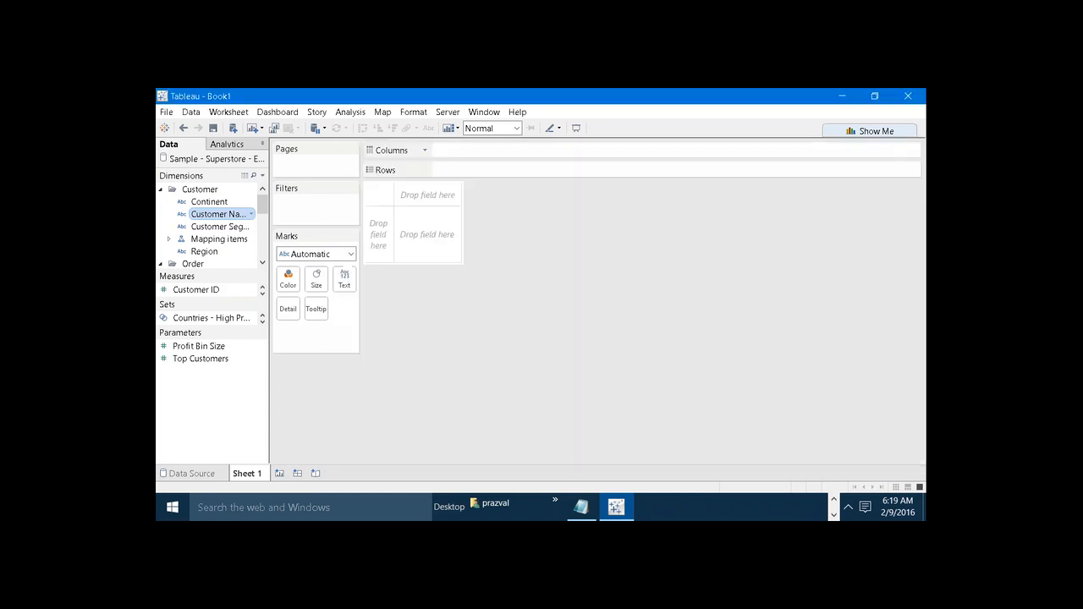
Switch to the second Tableau window, Book2, and open a new calculated field from the Dimensions options.
{"action": "left_click", "coordinate": [842, 95]}
{"action": "left_click", "coordinate": [181, 442]}
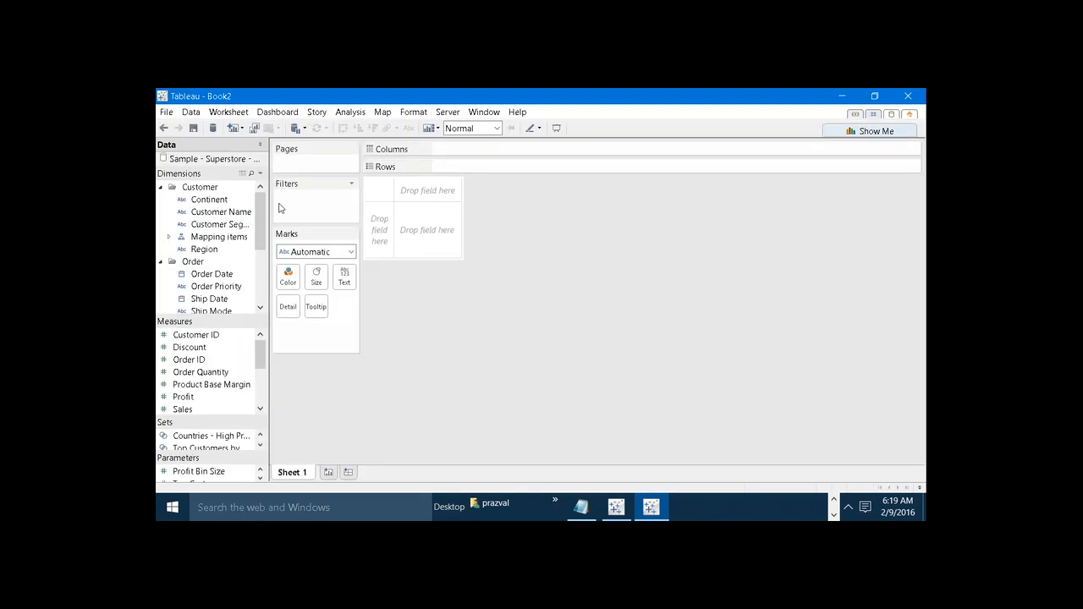
{"action": "left_click", "coordinate": [260, 173]}
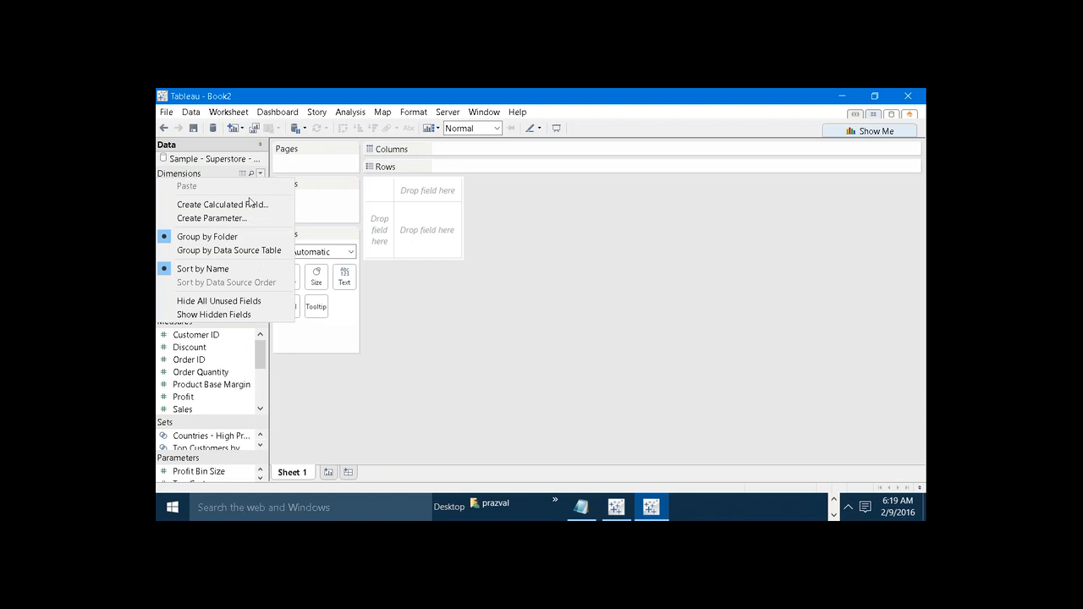
{"action": "left_click", "coordinate": [221, 204]}
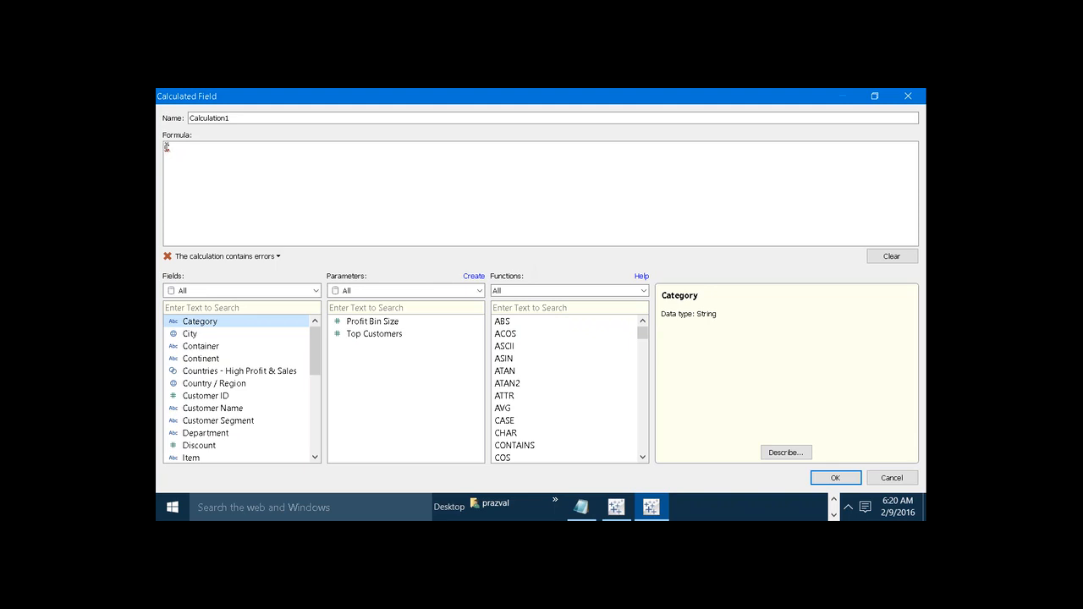
Clear the formula of the new calculated field and insert the Category field from the field list.
{"action": "mouse_move", "coordinate": [166, 147]}
{"action": "key", "text": "BackSpace"}
{"action": "double_click", "coordinate": [209, 326]}
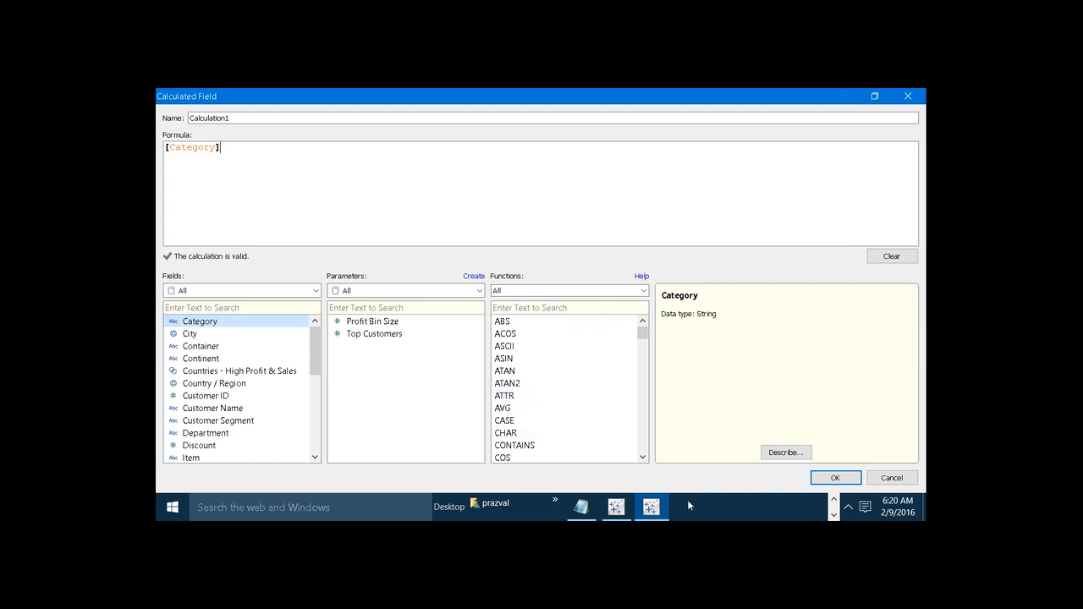
Switch back to Book1 and open a new calculated field from the Dimensions options, ready for formula entry.
{"action": "left_click", "coordinate": [618, 509]}
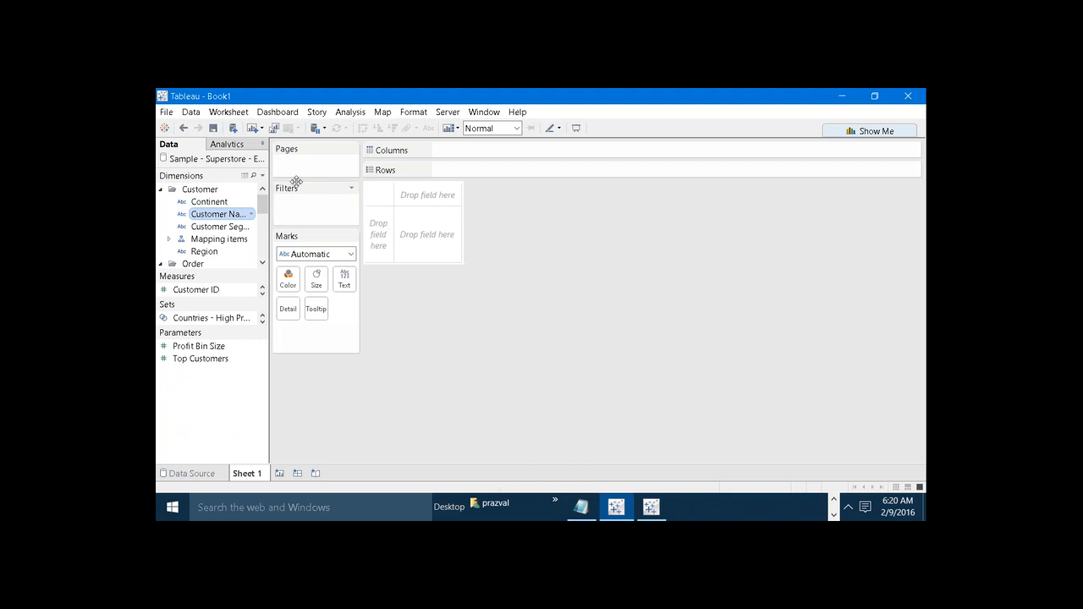
{"action": "left_click", "coordinate": [263, 175]}
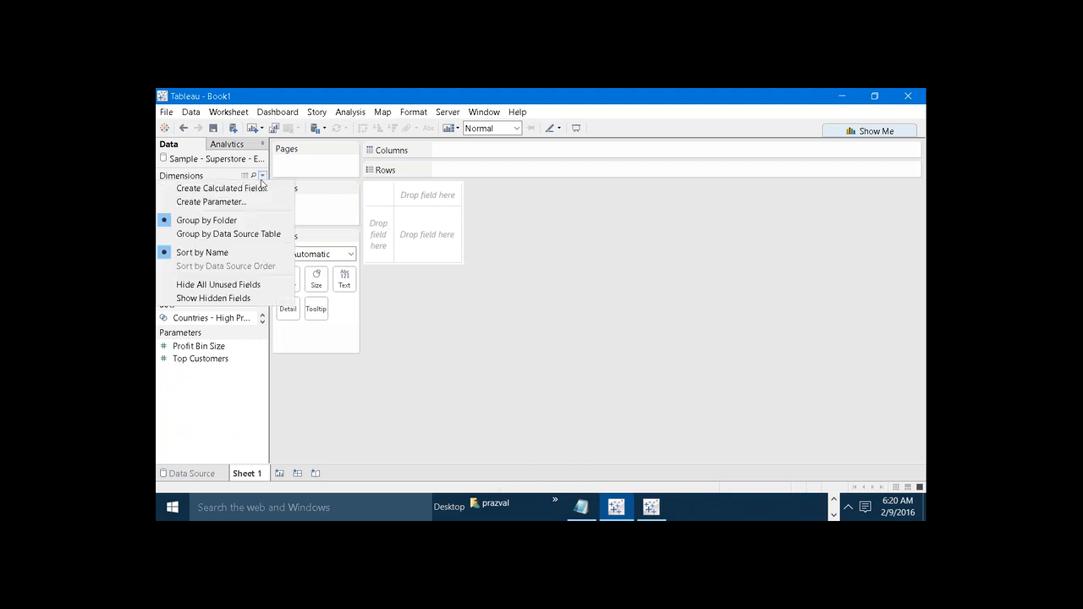
{"action": "left_click", "coordinate": [260, 190]}
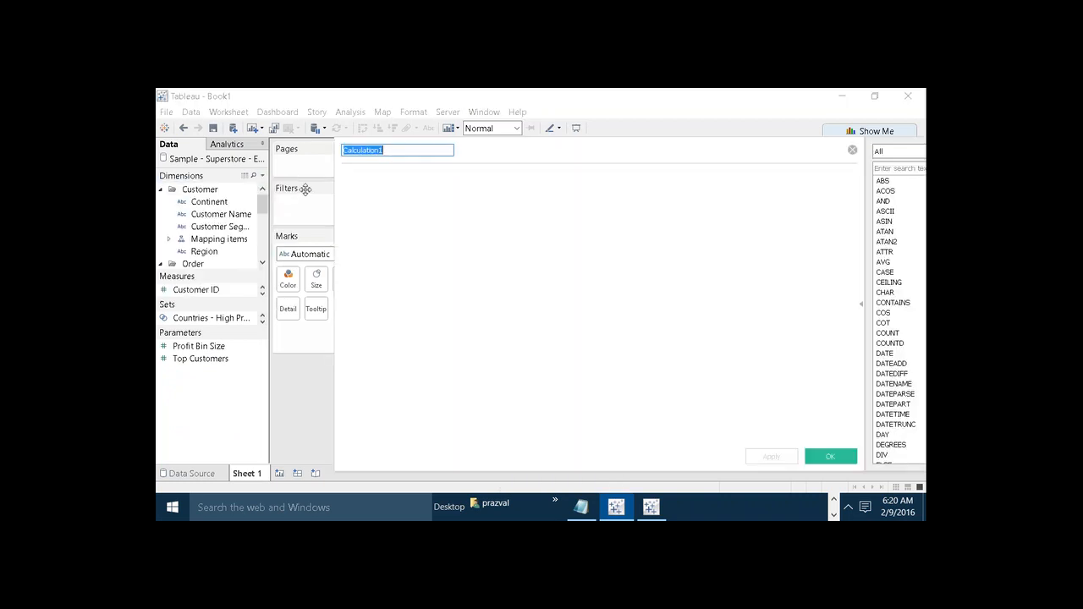
{"action": "left_click", "coordinate": [352, 196]}
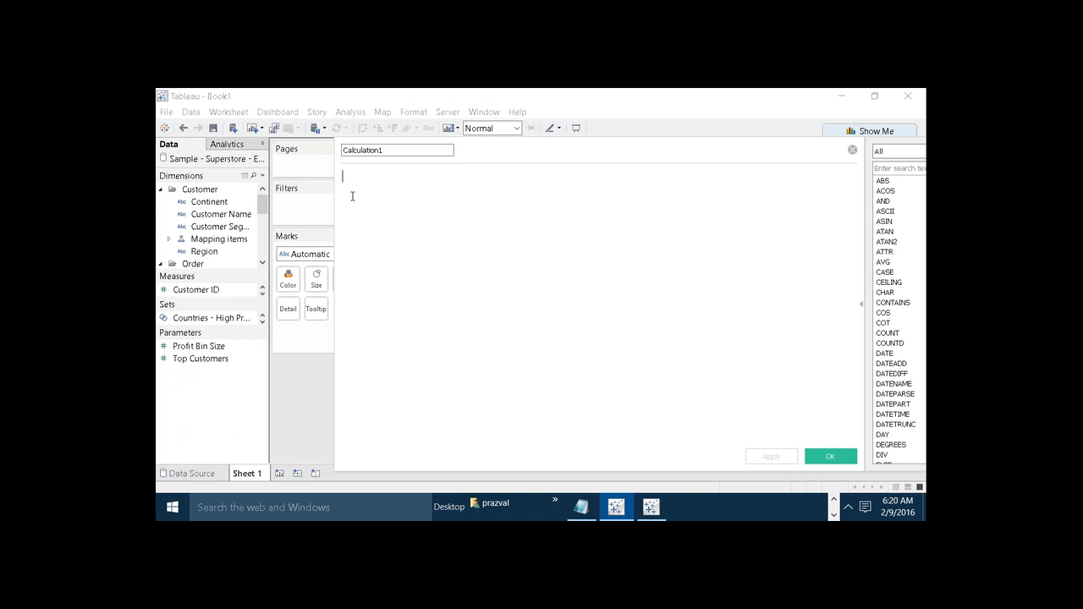
Enter c in the formula and insert the Category field from the autocomplete suggestions.
{"action": "type", "text": "c"}
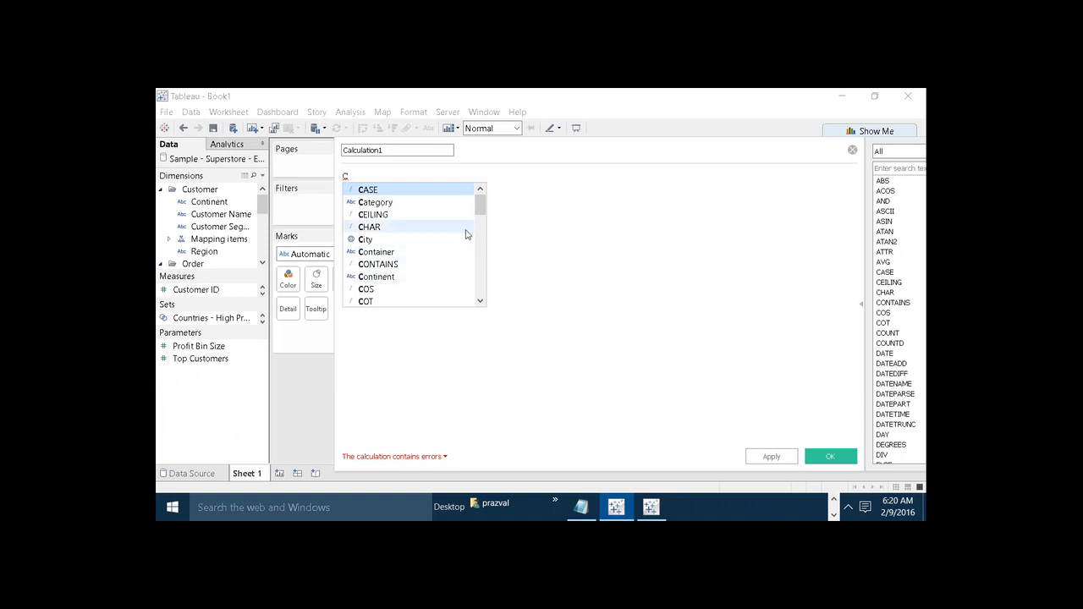
{"action": "mouse_move", "coordinate": [479, 211]}
{"action": "left_mouse_down"}
{"action": "mouse_move", "coordinate": [490, 297]}
{"action": "mouse_move", "coordinate": [479, 198]}
{"action": "left_mouse_up"}
{"action": "double_click", "coordinate": [456, 206]}
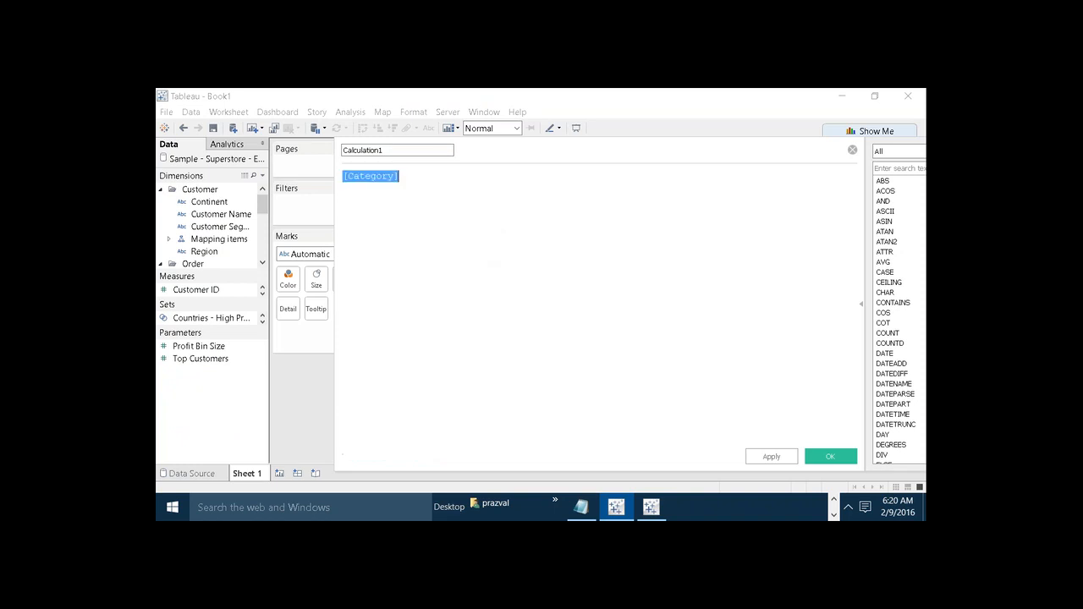
{"action": "left_click", "coordinate": [437, 189]}
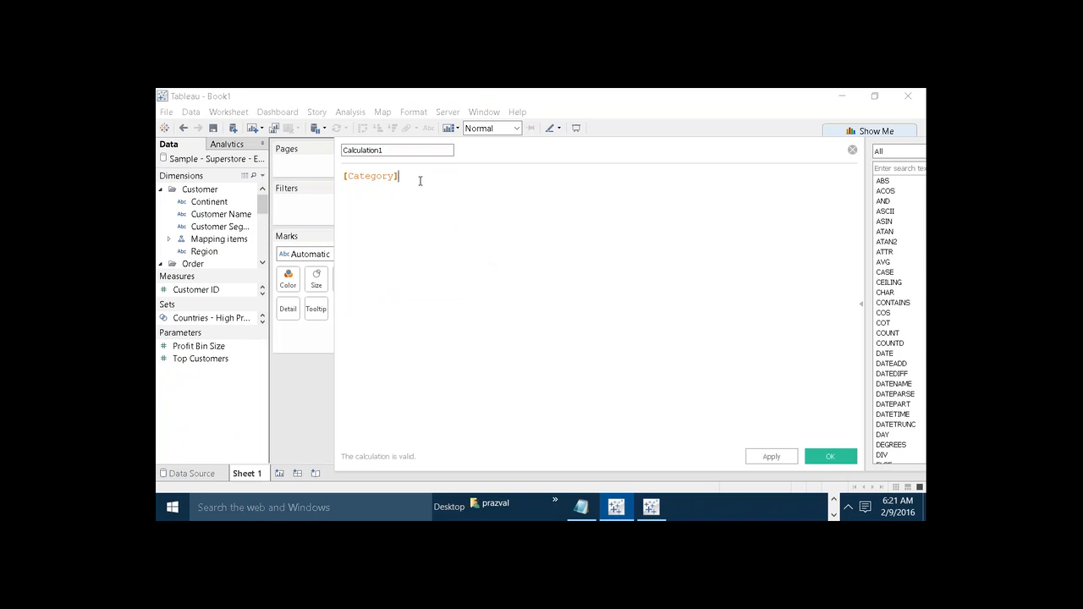
Enter S after [Category], look through the suggested fields and functions, and remove the letter again.
{"action": "type", "text": "S"}
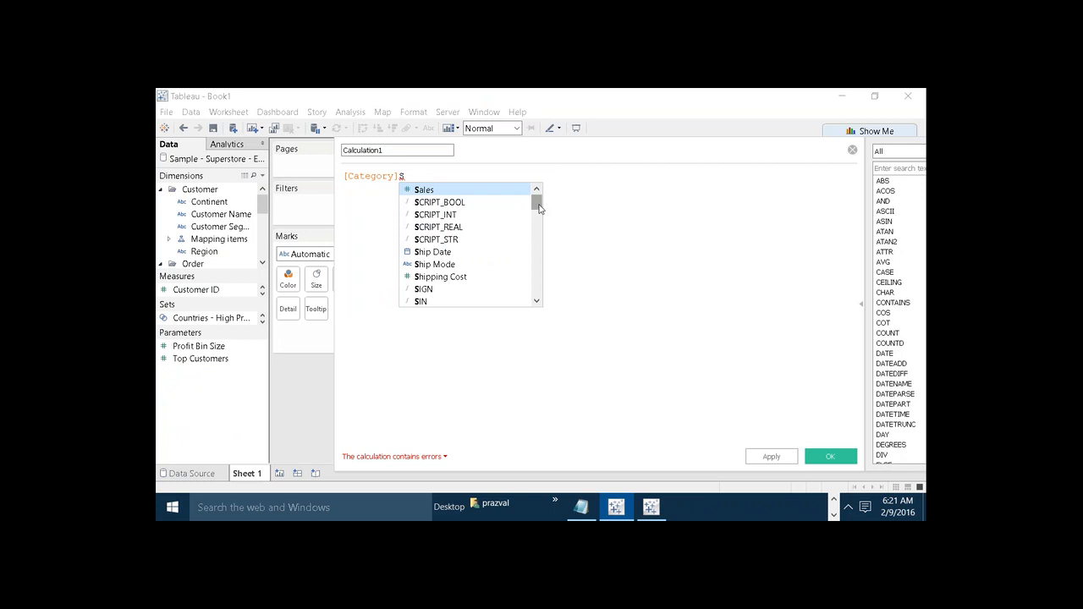
{"action": "left_click_drag", "start_coordinate": [539, 209], "coordinate": [551, 254]}
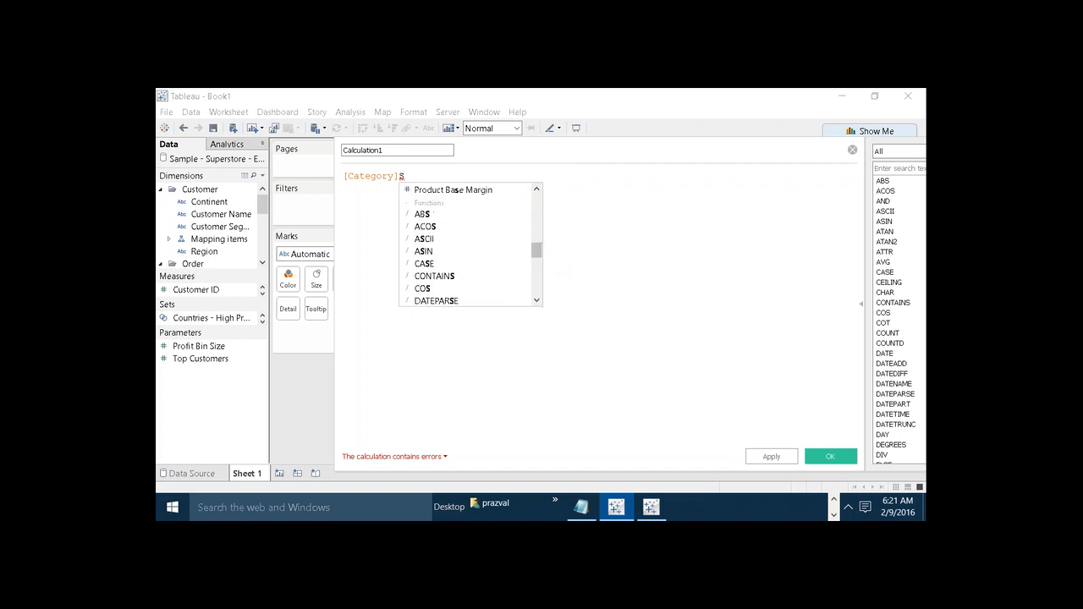
{"action": "left_click", "coordinate": [560, 197]}
{"action": "key", "text": "BackSpace"}
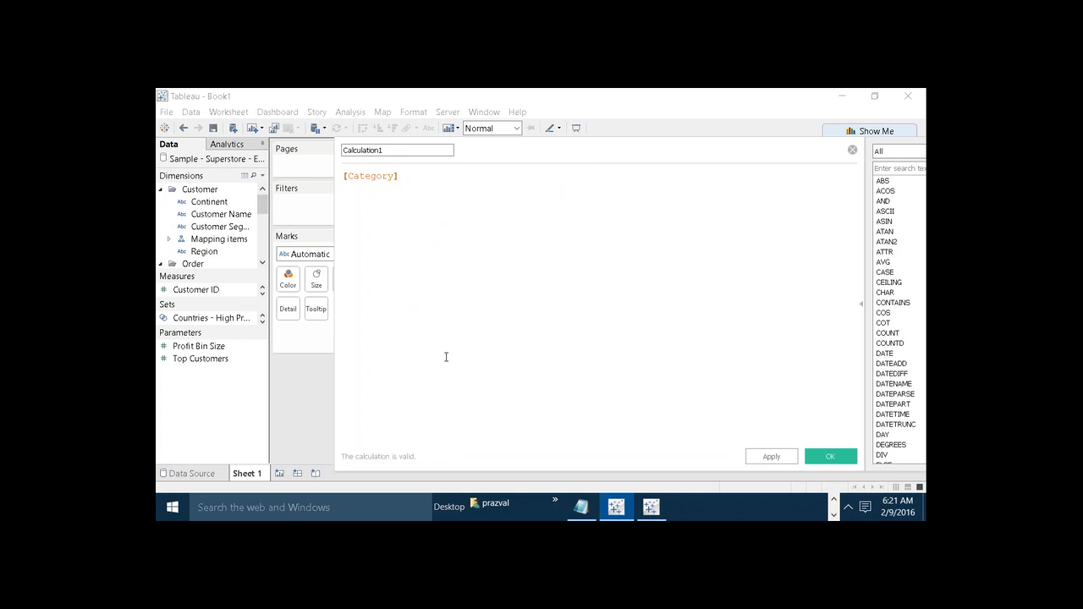
Erase [Category] from the formula, enter S to bring up its suggestions, and empty the formula again.
{"action": "key", "text": "BackSpace"}
{"action": "key", "text": "BackSpace"}
{"action": "key", "text": "BackSpace"}
{"action": "key", "text": "BackSpace"}
{"action": "key", "text": "BackSpace"}
{"action": "key", "text": "BackSpace"}
{"action": "key", "text": "BackSpace"}
{"action": "key", "text": "BackSpace"}
{"action": "key", "text": "BackSpace"}
{"action": "key", "text": "BackSpace"}
{"action": "type", "text": "S"}
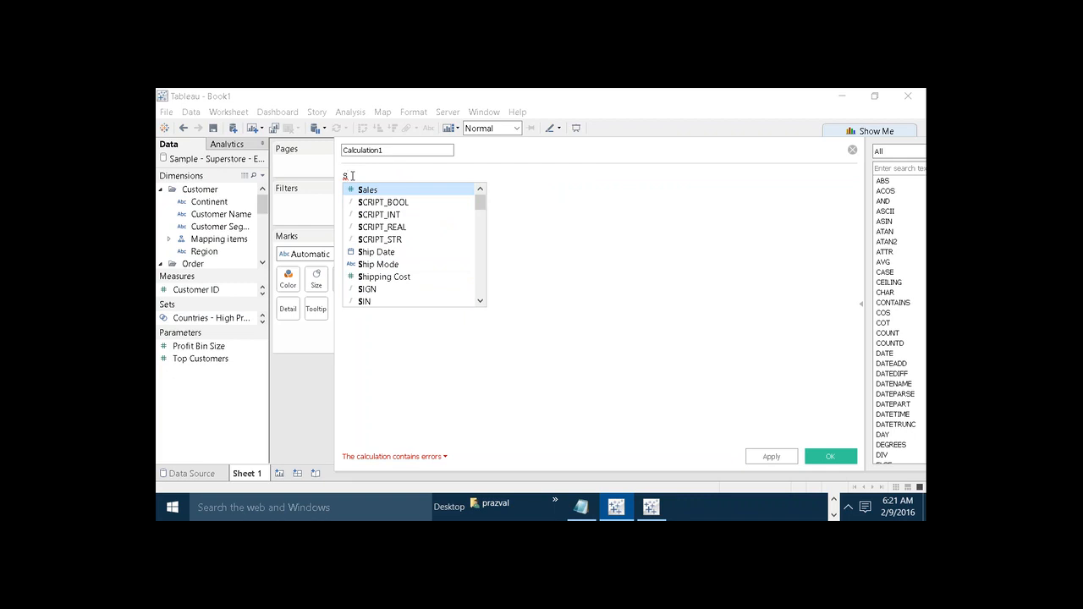
{"action": "key", "text": "BackSpace"}
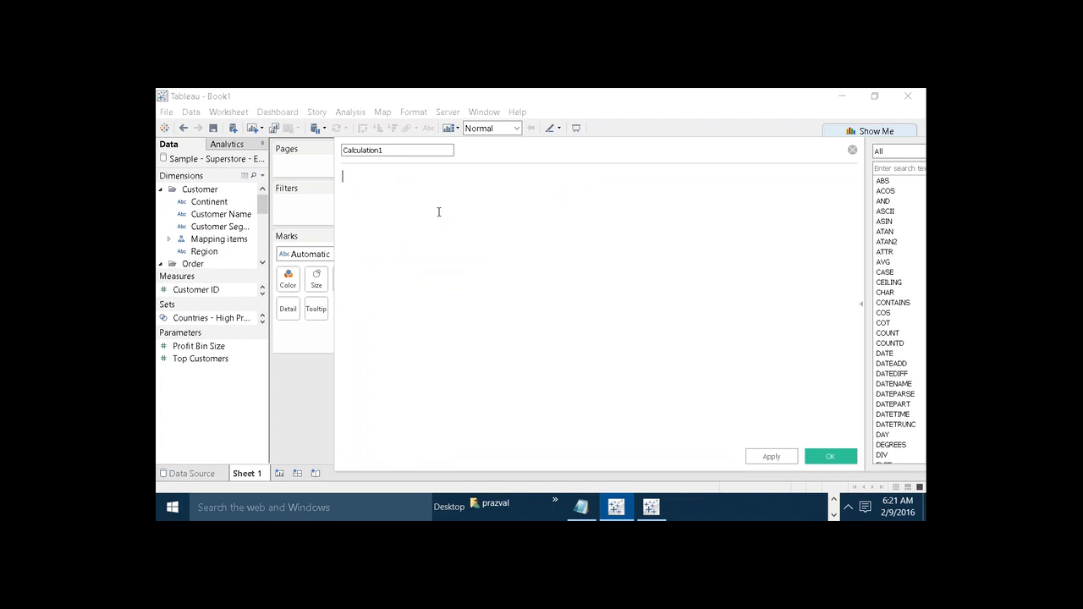
Switch to Book2 and cancel its calculated field containing [Category].
{"action": "mouse_move", "coordinate": [665, 495]}
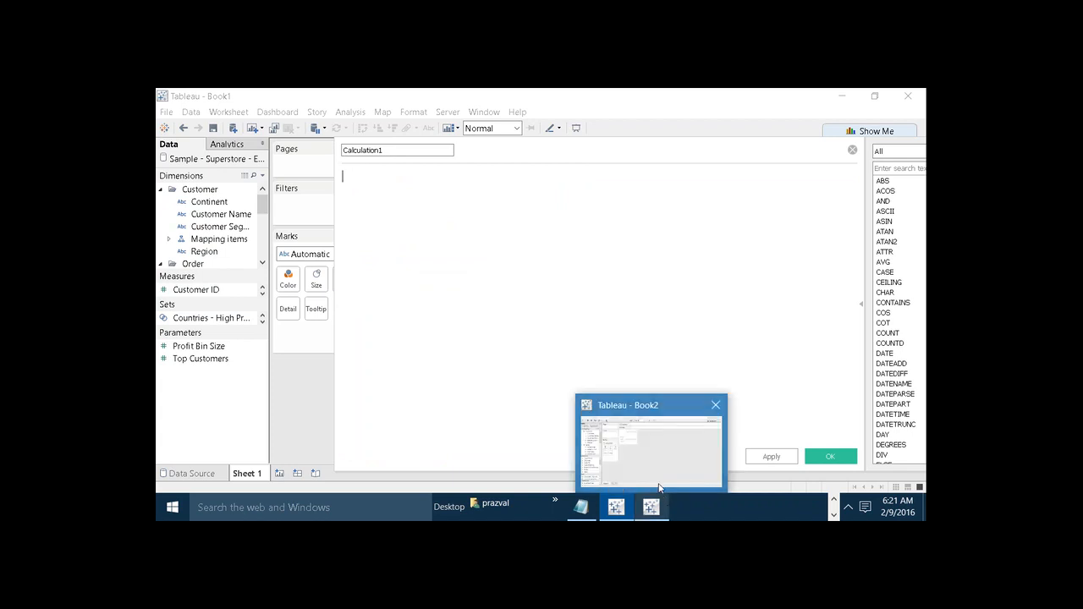
{"action": "mouse_move", "coordinate": [633, 498]}
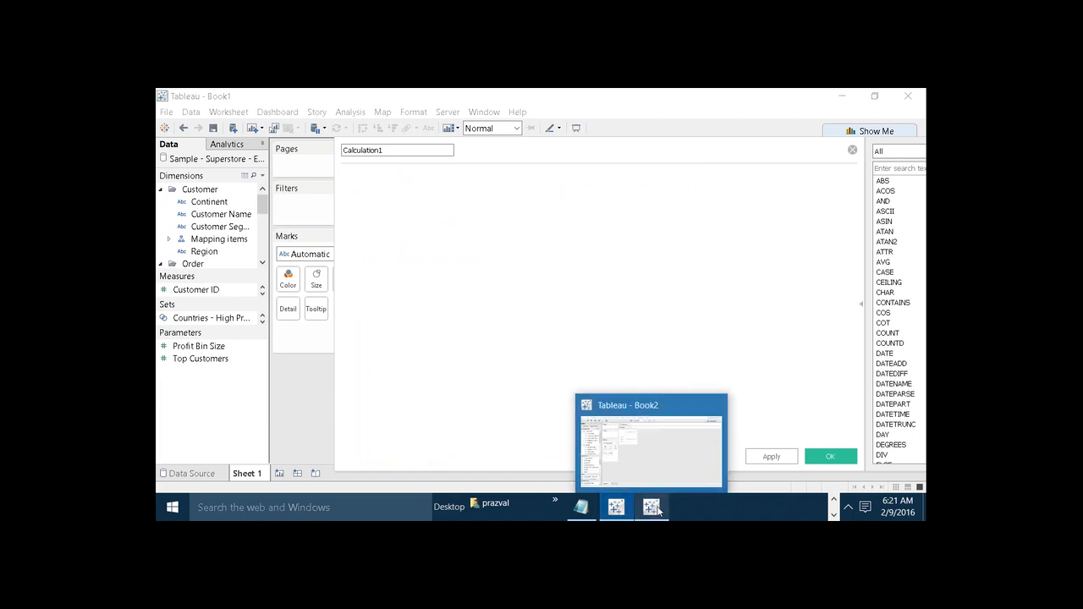
{"action": "left_click", "coordinate": [658, 510]}
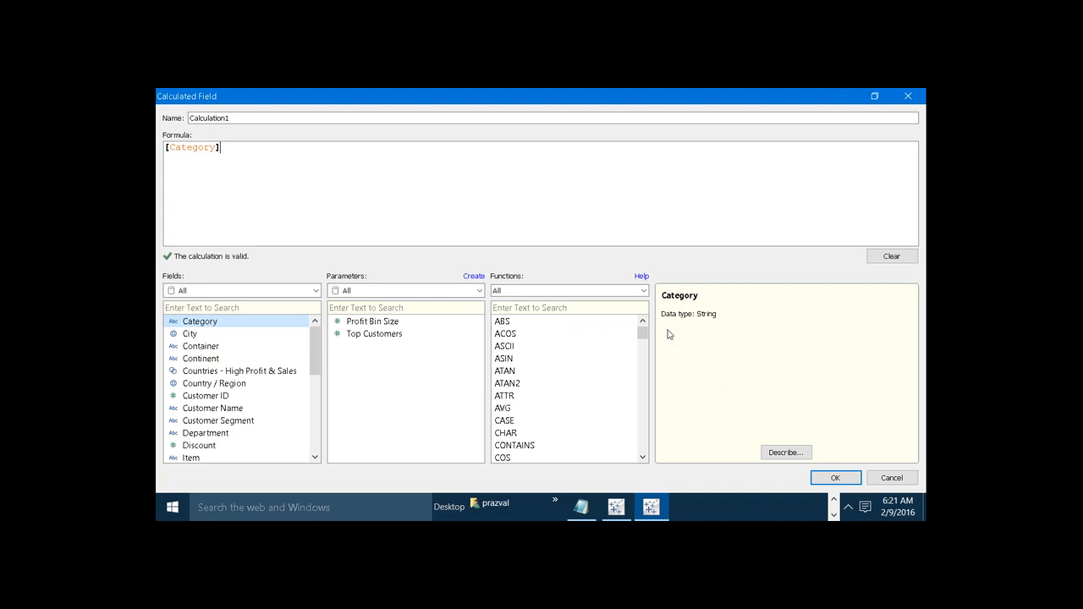
{"action": "left_click", "coordinate": [885, 476]}
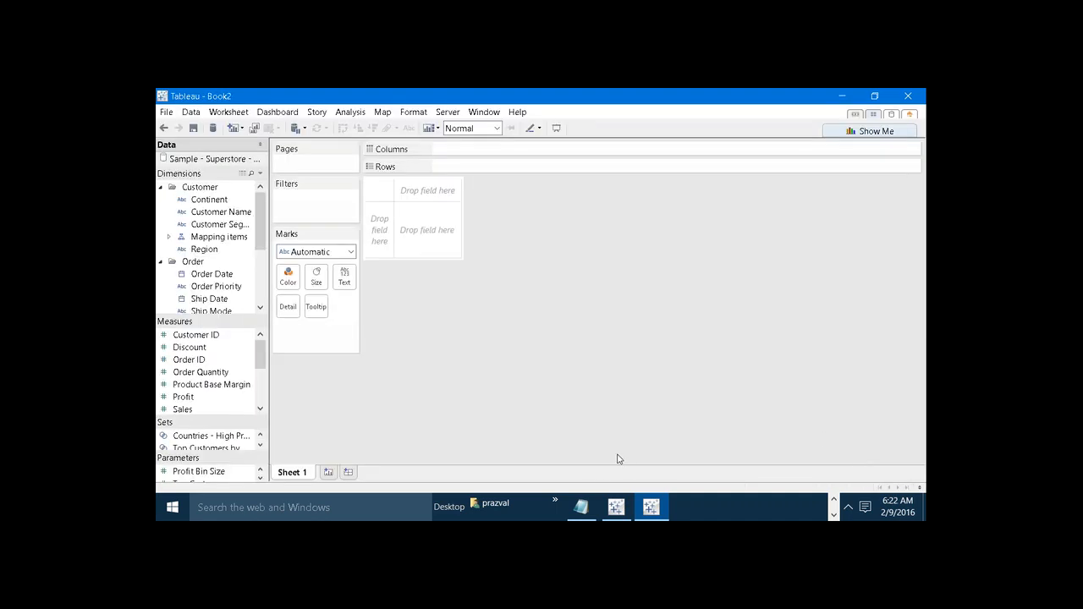
Switch to the Notepad notes and, below Calculations and a blank line, add Task:- and Item wise PBD,PAD,DP on separate lines.
{"action": "mouse_move", "coordinate": [582, 507]}
{"action": "left_click", "coordinate": [592, 465]}
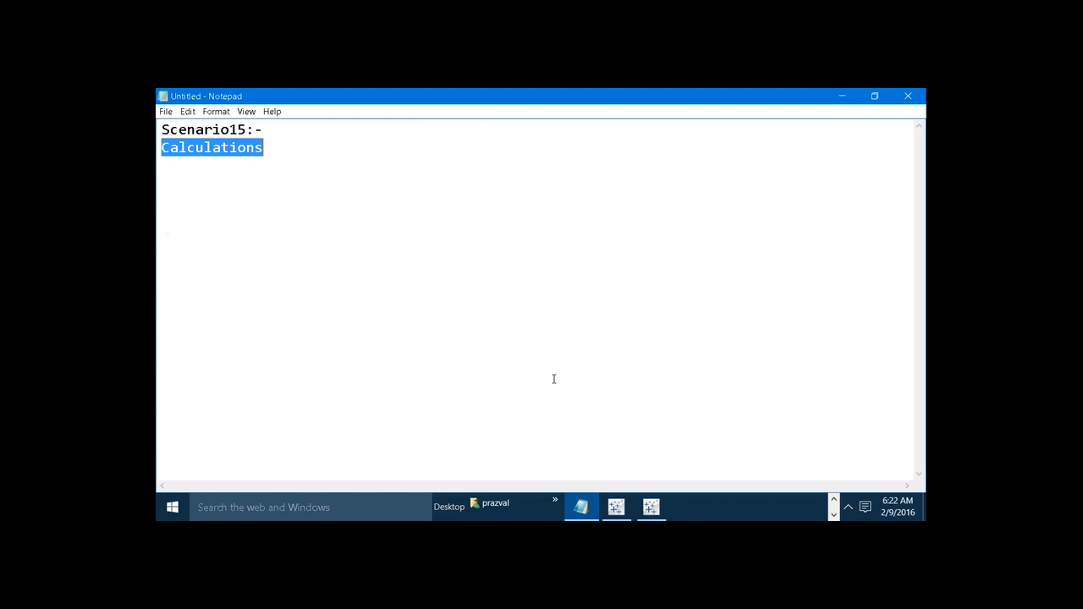
{"action": "left_click", "coordinate": [476, 203]}
{"action": "key", "text": "Return"}
{"action": "key", "text": "Return"}
{"action": "type", "text": "T"}
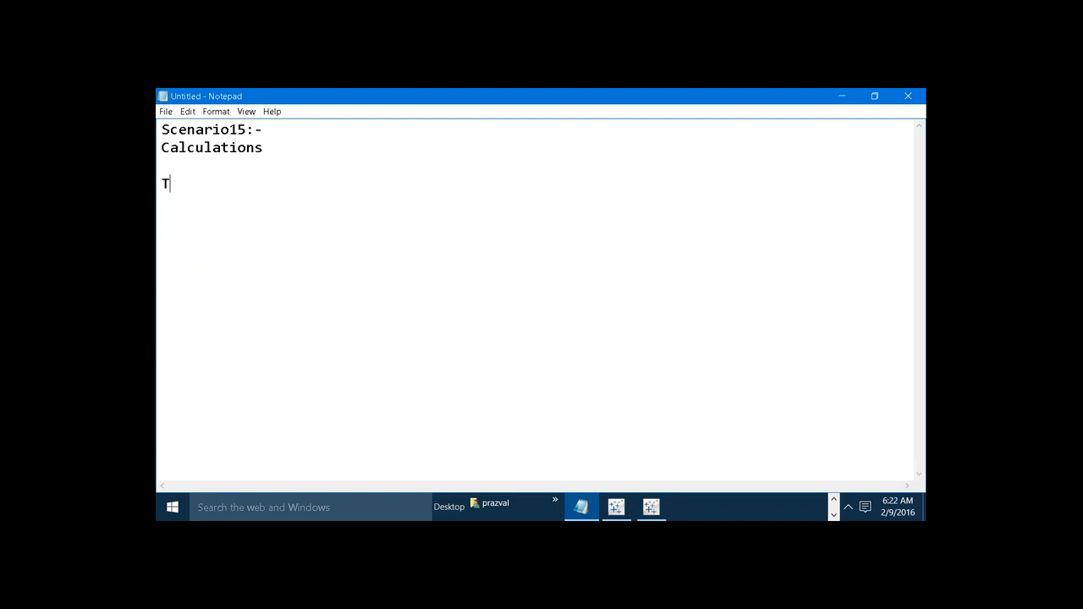
{"action": "type", "text": "ask:-"}
{"action": "key", "text": "Return"}
{"action": "type", "text": "Item wise P"}
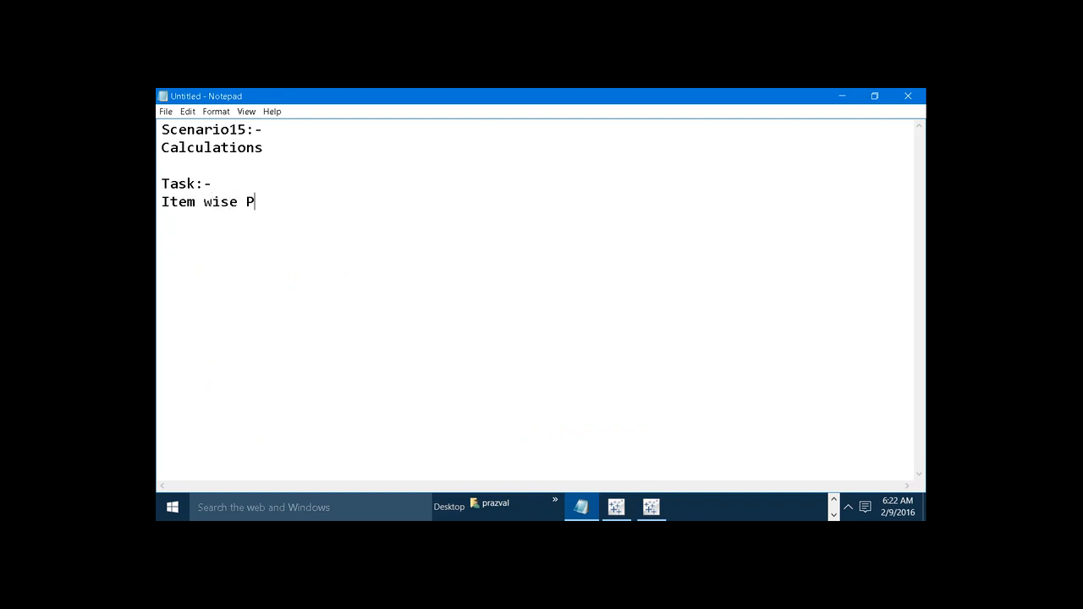
{"action": "type", "text": "BD,PAD,DP"}
Add the lines PBD -->Price Before Discount, PAD -->Price After Discount and DP -->Discount Price, separated by blank lines.
{"action": "key", "text": "Return"}
{"action": "key", "text": "Return"}
{"action": "type", "text": "PBD -->Pric"}
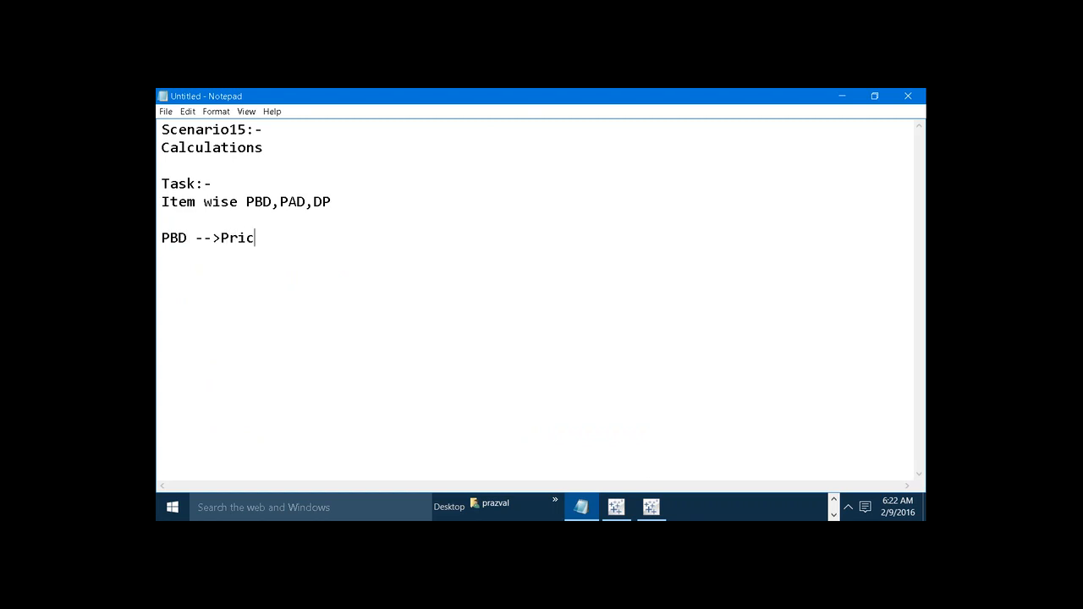
{"action": "type", "text": "e Before Disco"}
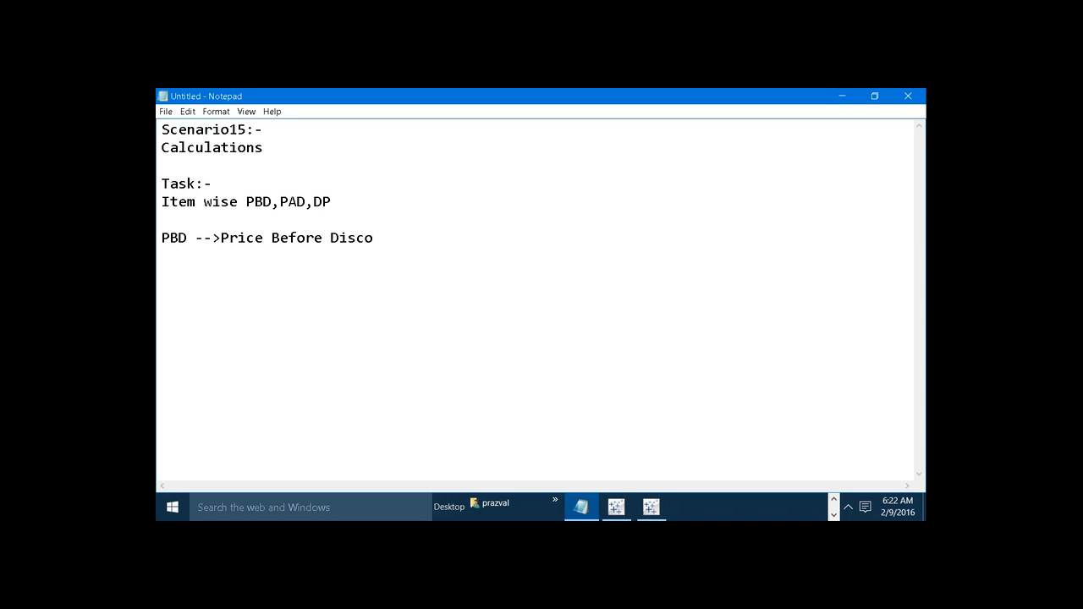
{"action": "type", "text": "unt"}
{"action": "key", "text": "Return"}
{"action": "type", "text": "PAD  --"}
{"action": "type", "text": "Price A"}
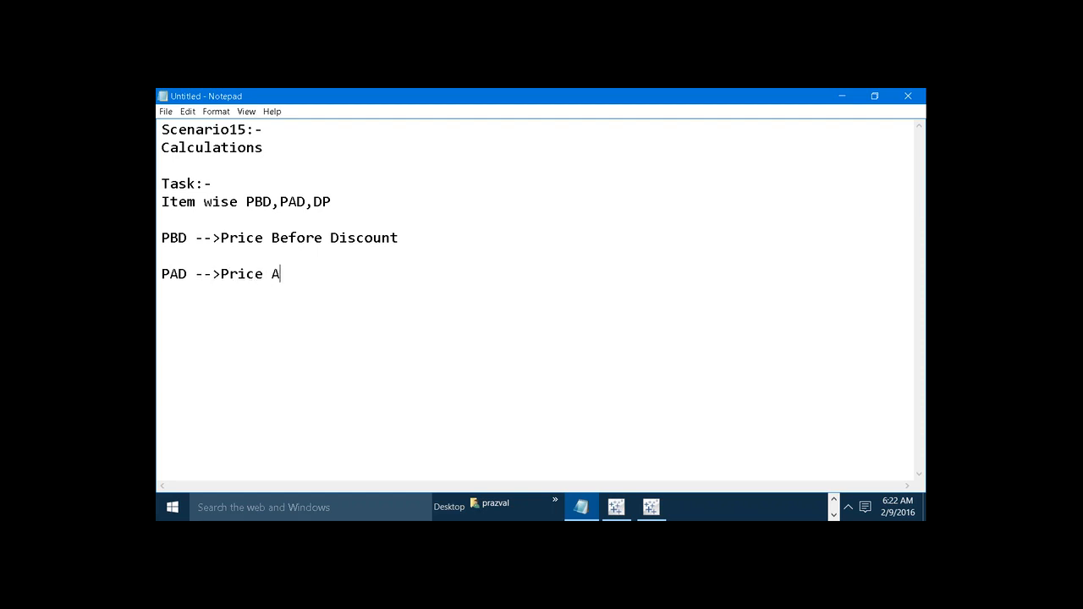
{"action": "type", "text": "fter Discount  "}
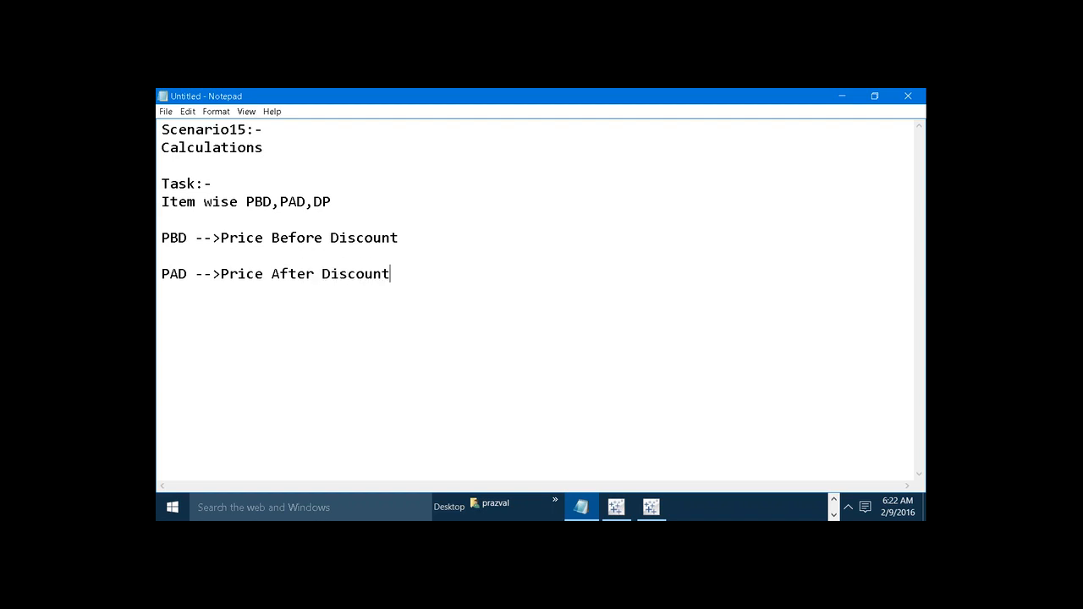
{"action": "type", "text": "DP  -->Discount Pr"}
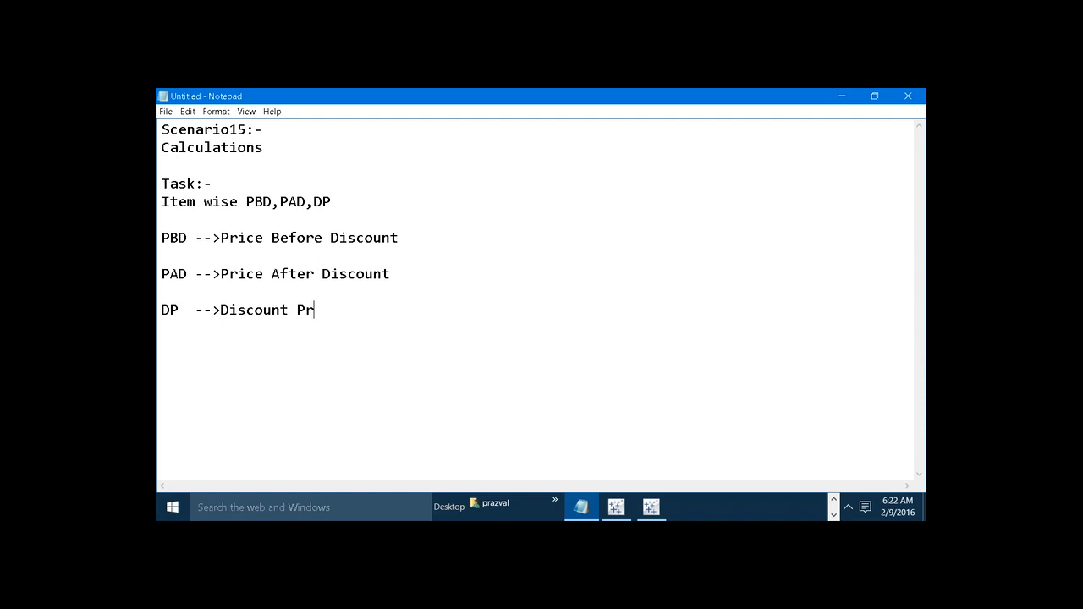
{"action": "type", "text": "ice"}
Switch to Book2 and add the Item dimension to Rows with all its members.
{"action": "mouse_move", "coordinate": [624, 503]}
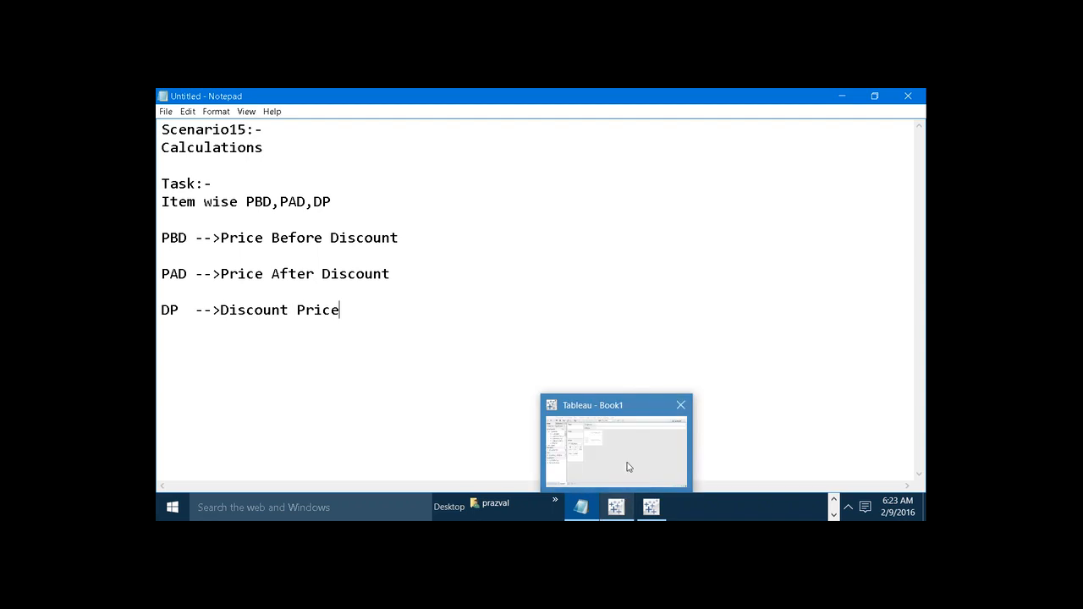
{"action": "left_click", "coordinate": [626, 466]}
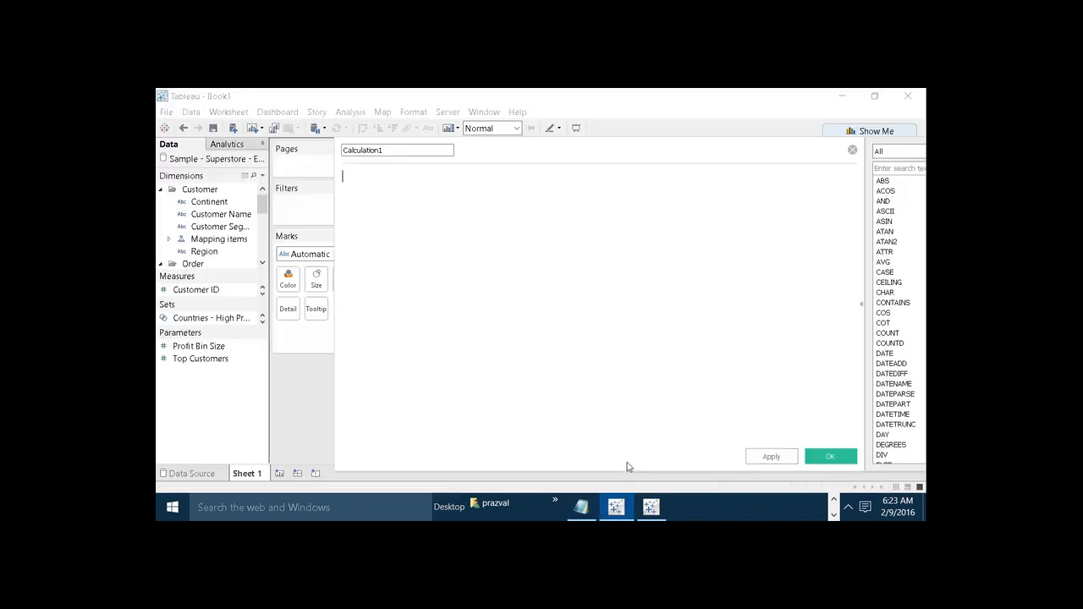
{"action": "left_click", "coordinate": [658, 509]}
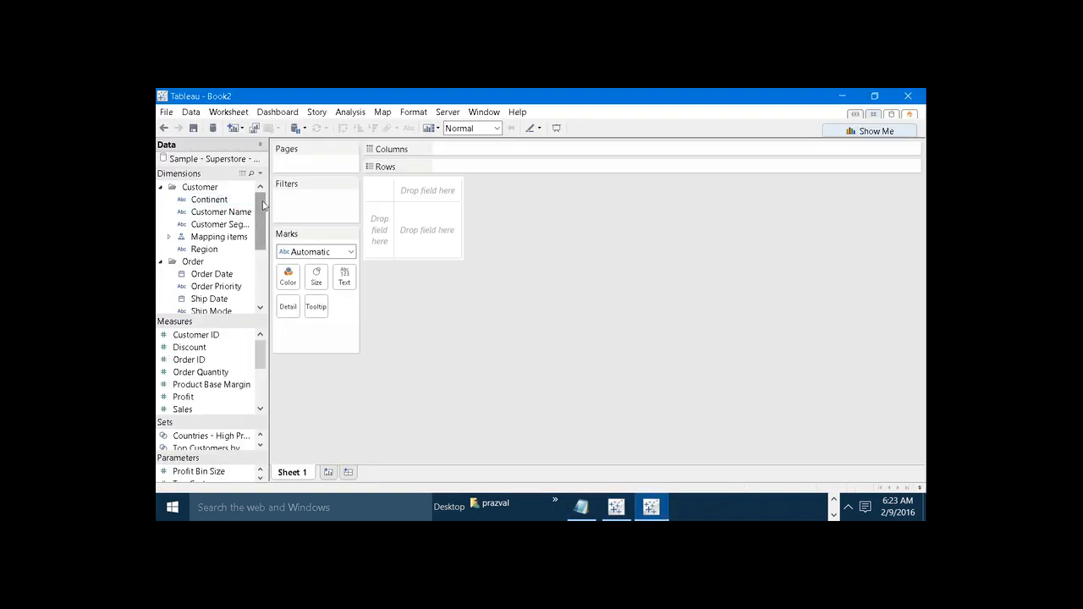
{"action": "left_click_drag", "start_coordinate": [262, 207], "coordinate": [483, 172]}
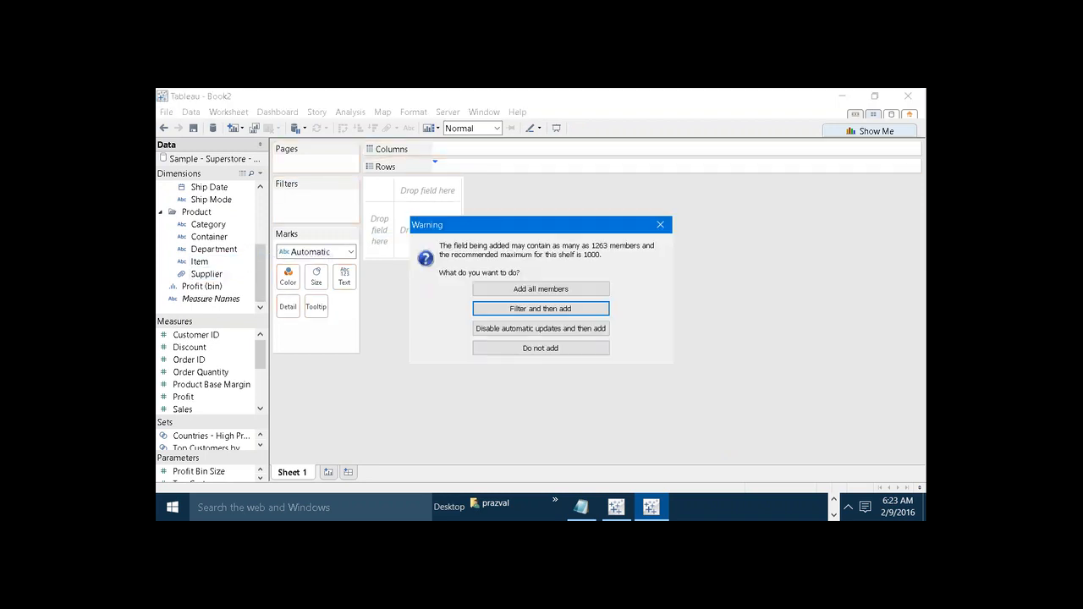
{"action": "left_click", "coordinate": [505, 288]}
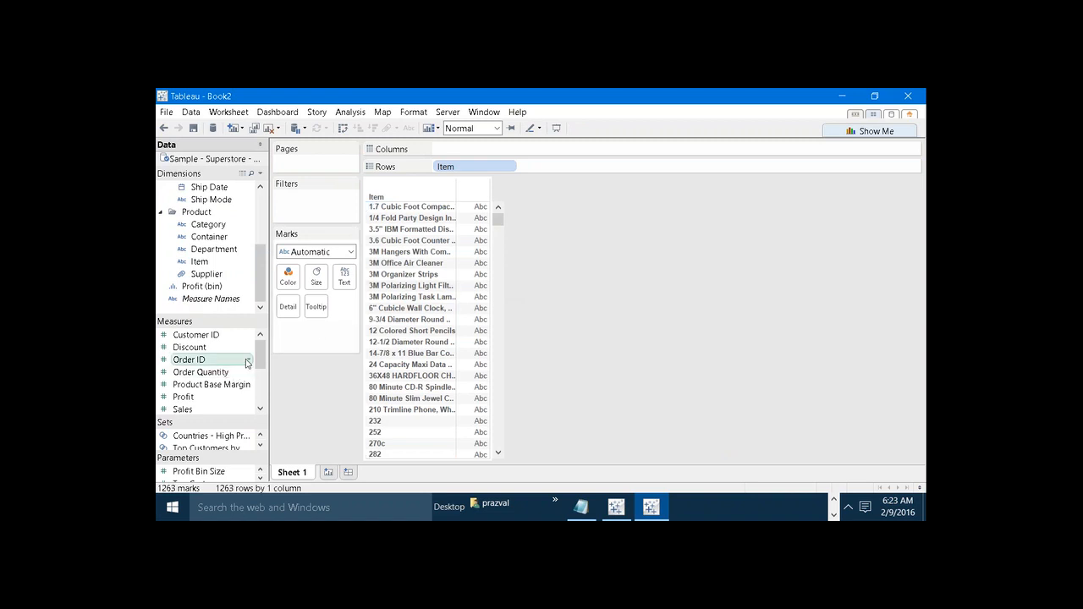
Start a calculated field named PBD and enter [Unit Price] as its formula.
{"action": "left_click_drag", "start_coordinate": [260, 354], "coordinate": [260, 375]}
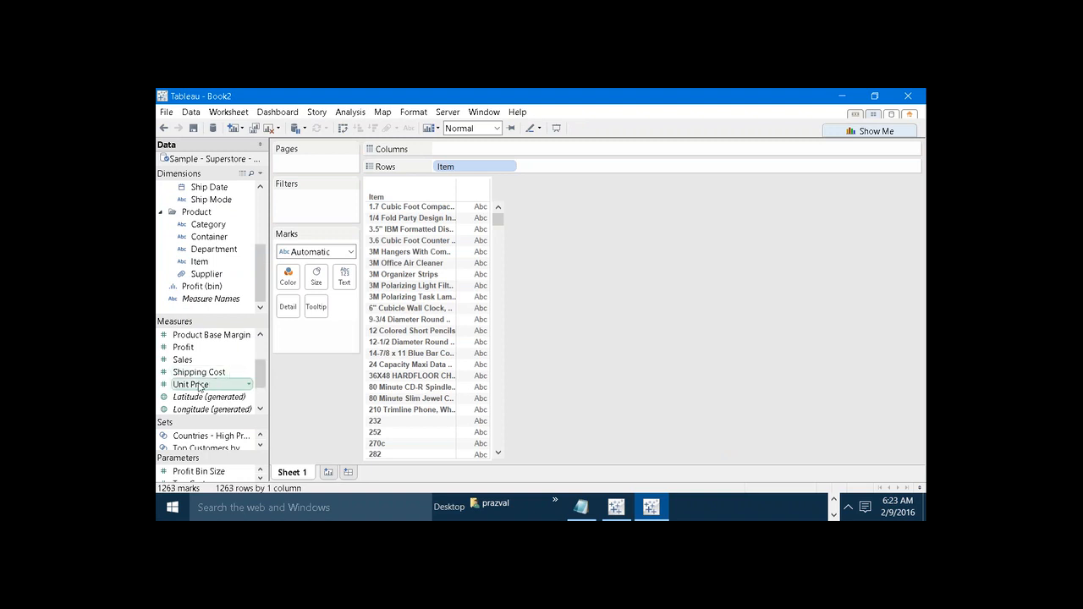
{"action": "left_click", "coordinate": [260, 174]}
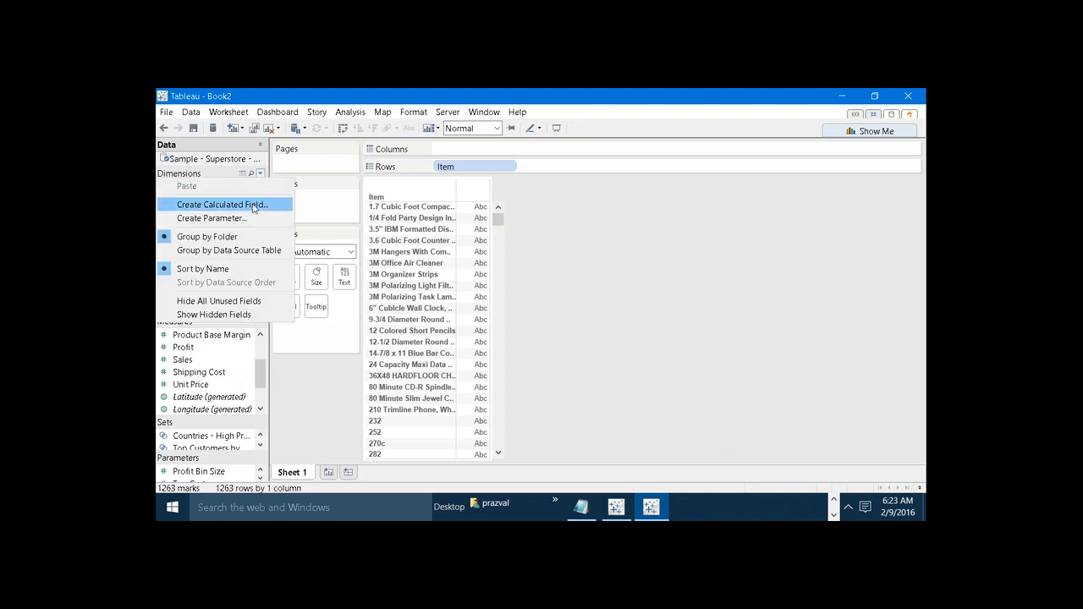
{"action": "left_click", "coordinate": [254, 207]}
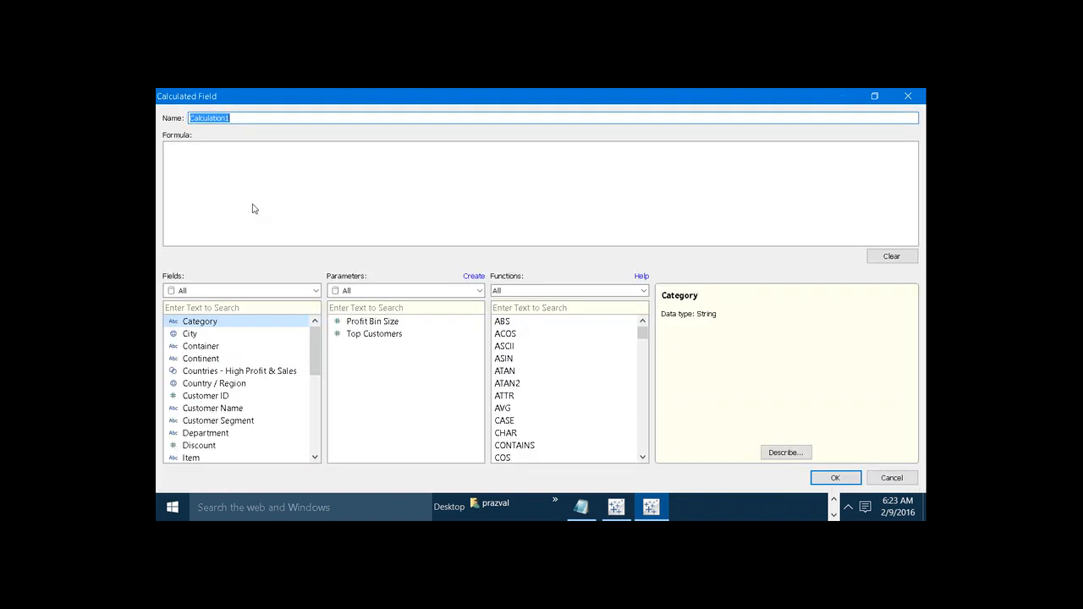
{"action": "type", "text": "PBD"}
{"action": "left_click", "coordinate": [242, 187]}
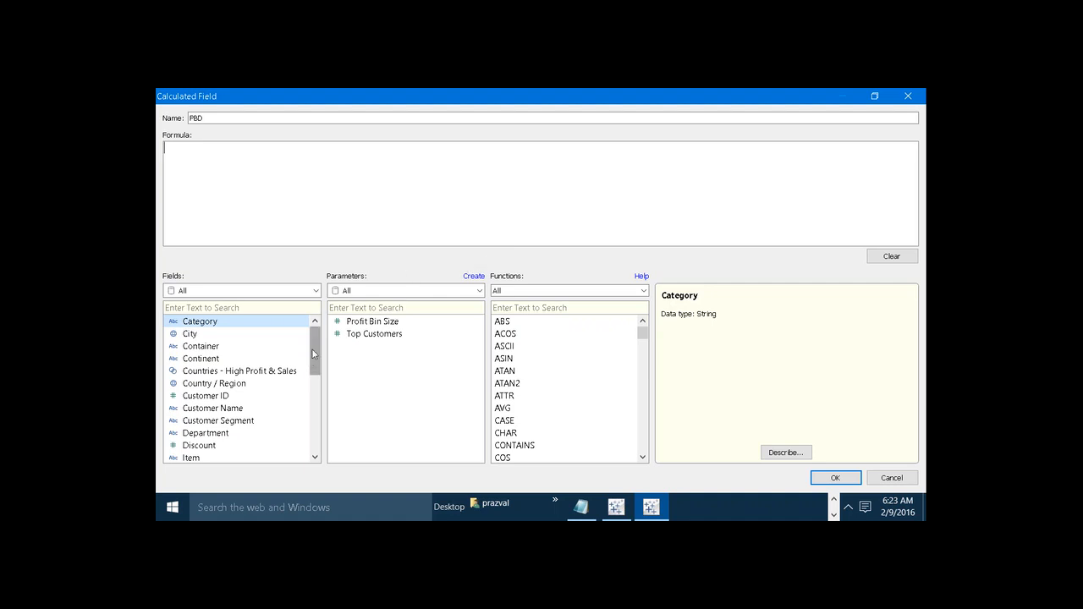
{"action": "left_click_drag", "start_coordinate": [313, 354], "coordinate": [320, 433]}
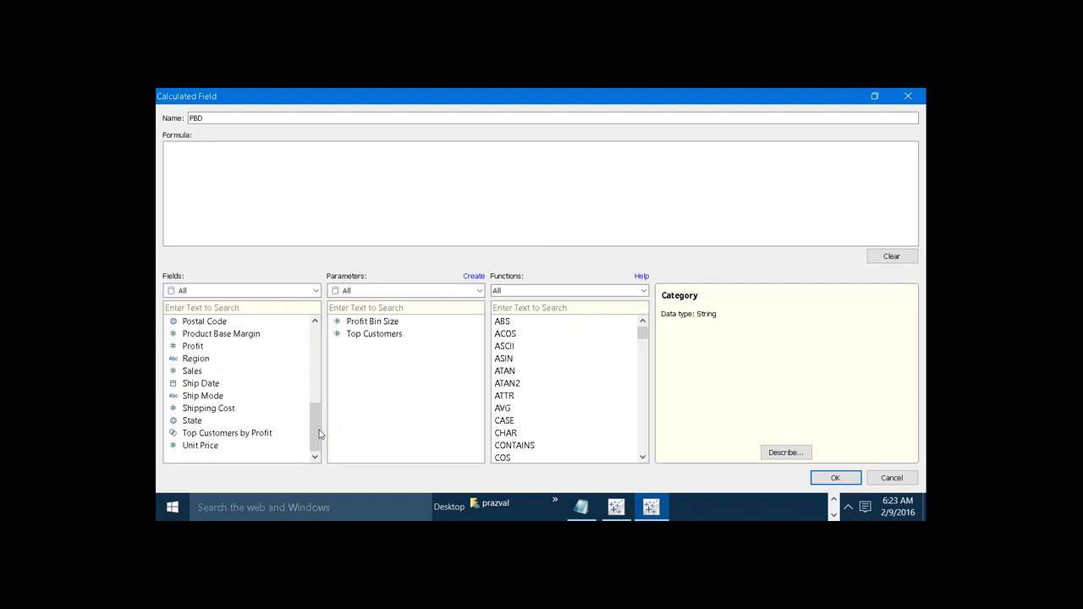
{"action": "double_click", "coordinate": [241, 446]}
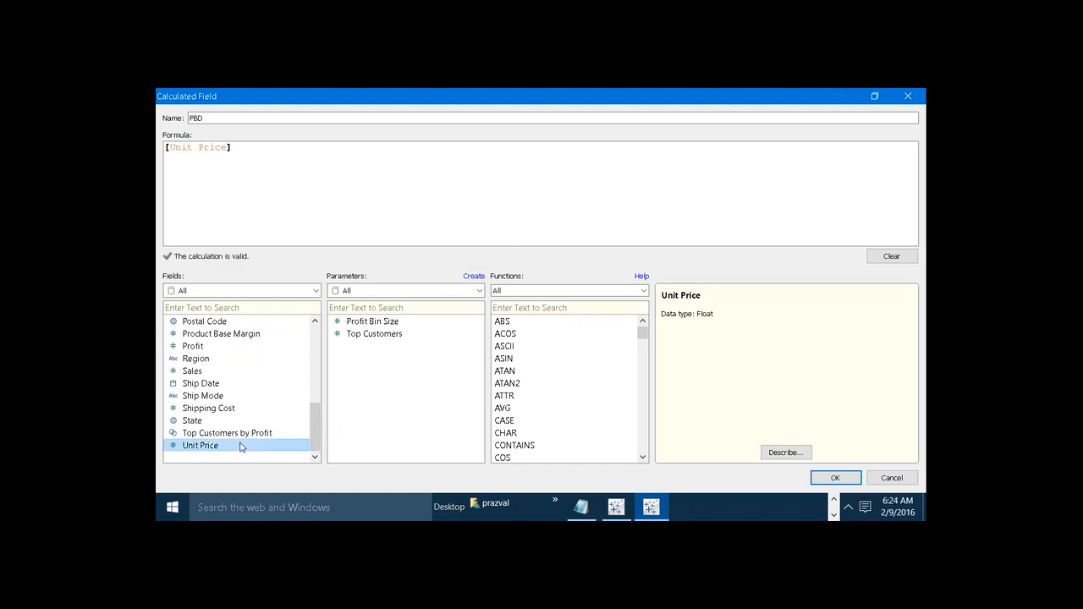
Add the comment //IT GIVES PRICE BEFORE DISCOUNT below the [Unit Price] formula and save the PBD field.
{"action": "key", "text": "Return"}
{"action": "type", "text": "//"}
{"action": "type", "text": "IT S"}
{"action": "type", "text": "IVES "}
{"action": "type", "text": "PRICE"}
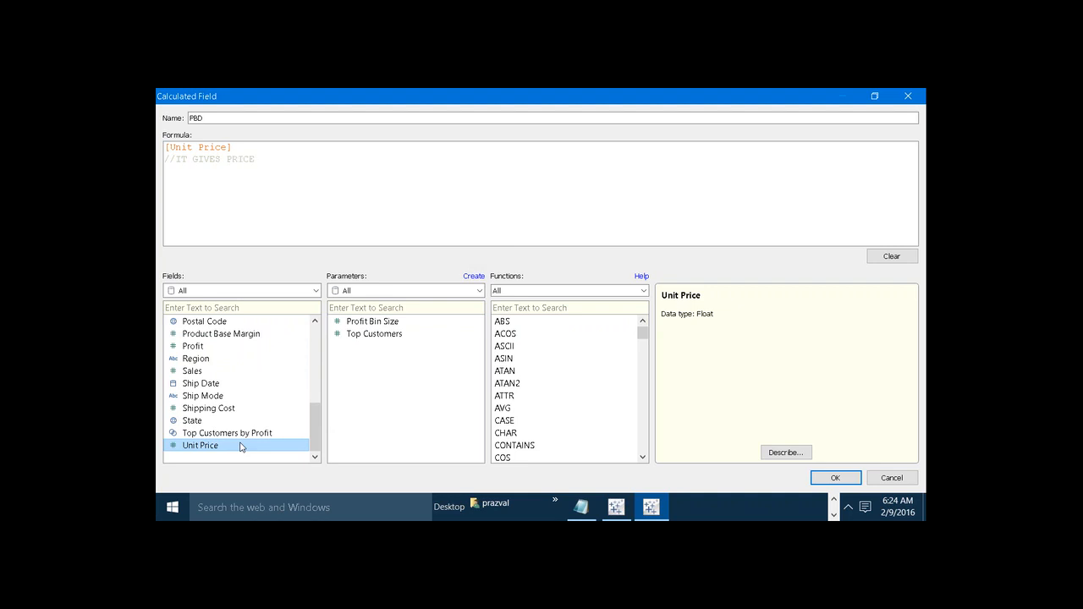
{"action": "type", "text": " BEFORE DISCOUNT"}
{"action": "left_click", "coordinate": [835, 478]}
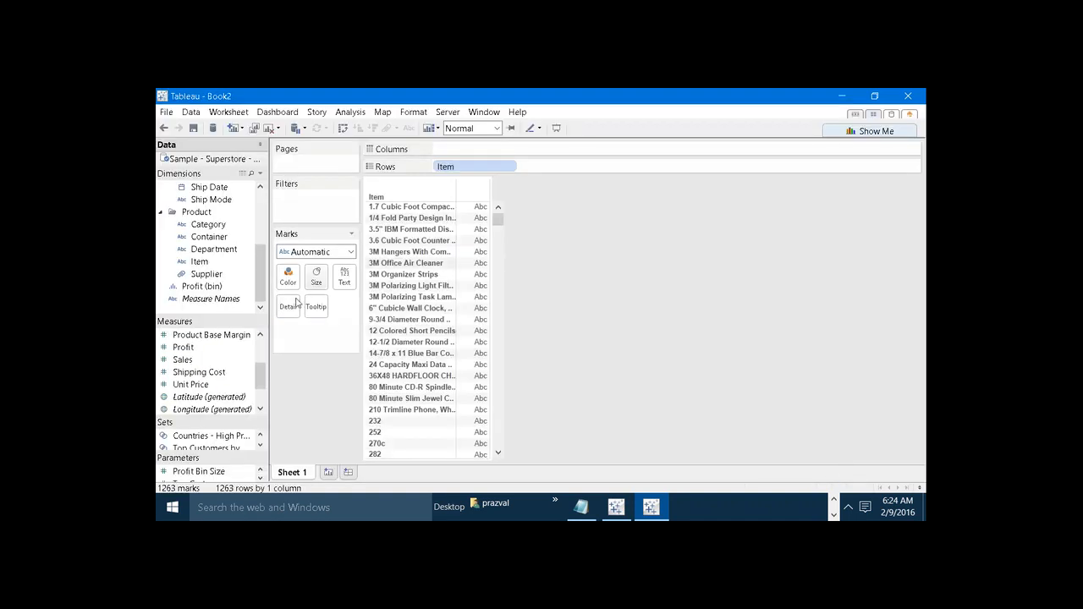
Show the PBD measure as the text value for each item in the view.
{"action": "left_click_drag", "start_coordinate": [260, 372], "coordinate": [259, 347]}
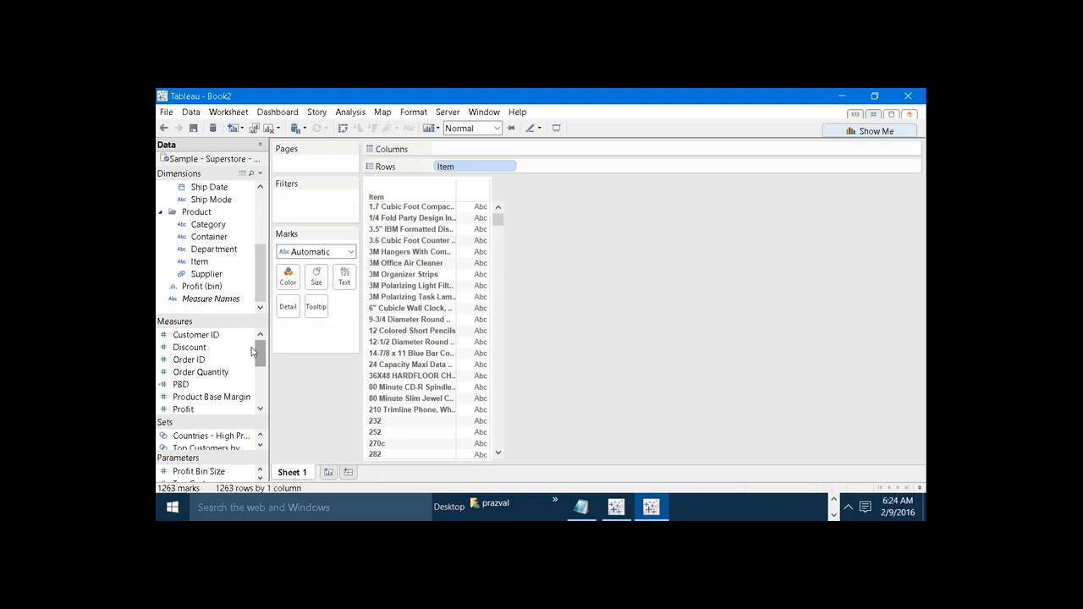
{"action": "left_click_drag", "start_coordinate": [193, 387], "coordinate": [345, 278]}
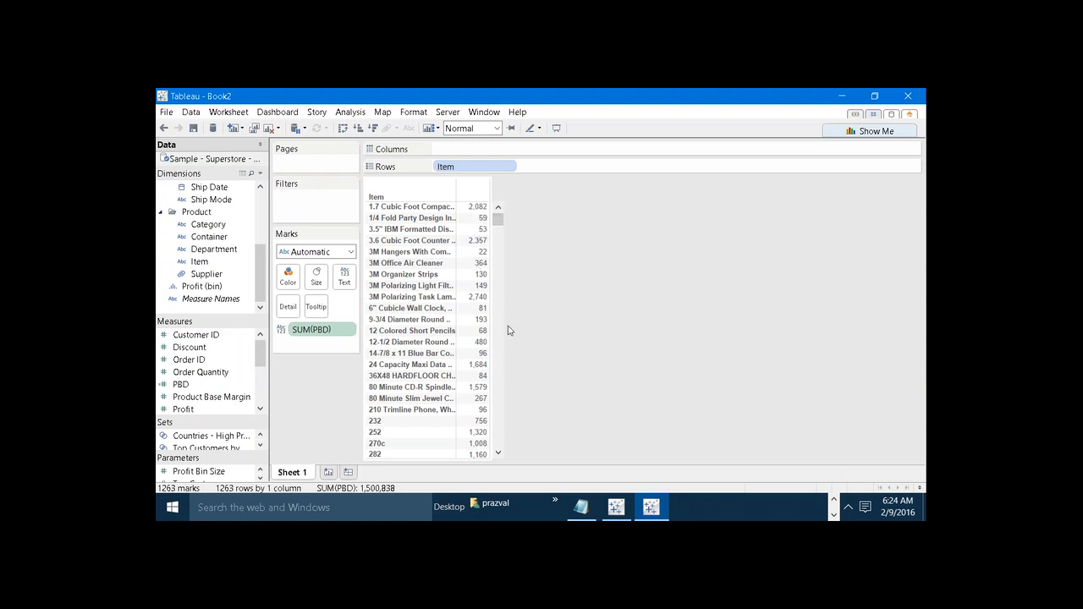
Review the Price After Discount definition in the Notepad notes and the Discount measure in Book2.
{"action": "mouse_move", "coordinate": [591, 506]}
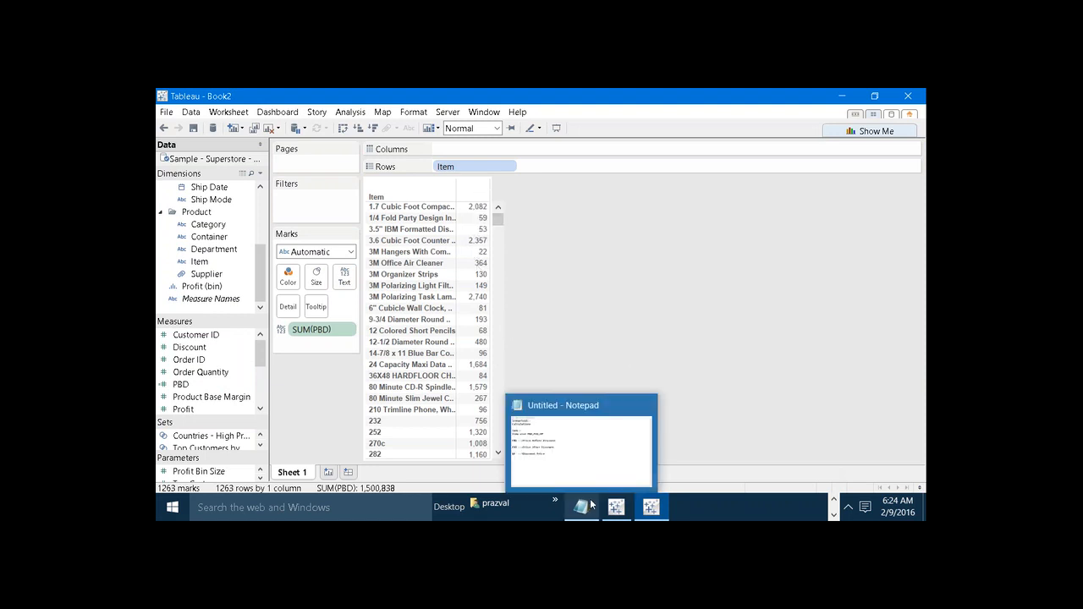
{"action": "left_click", "coordinate": [593, 467]}
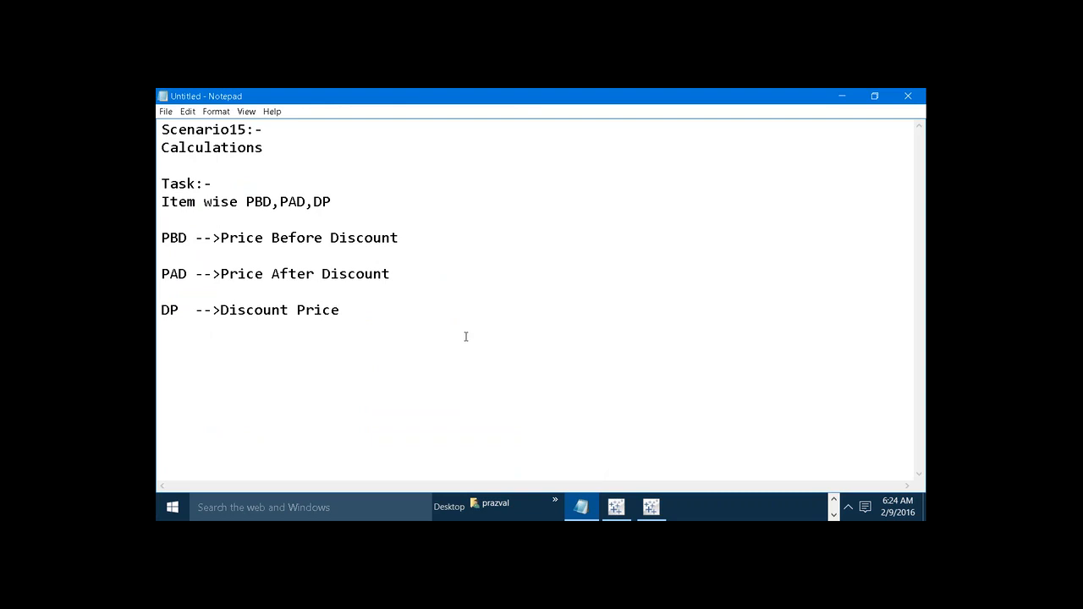
{"action": "left_click", "coordinate": [415, 279]}
{"action": "left_click_drag", "start_coordinate": [391, 275], "coordinate": [323, 280]}
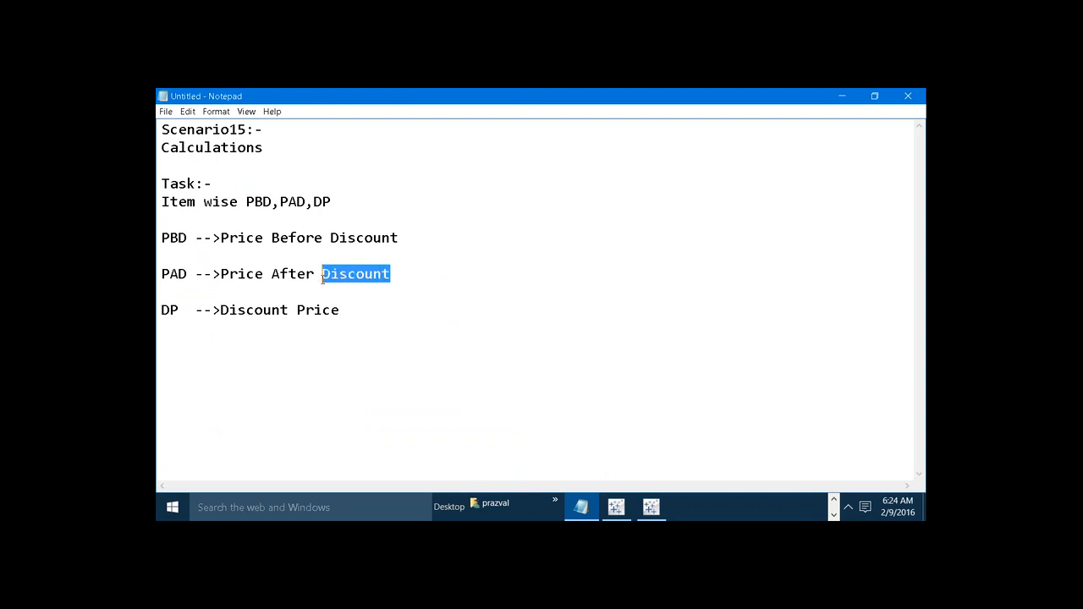
{"action": "left_click", "coordinate": [651, 507]}
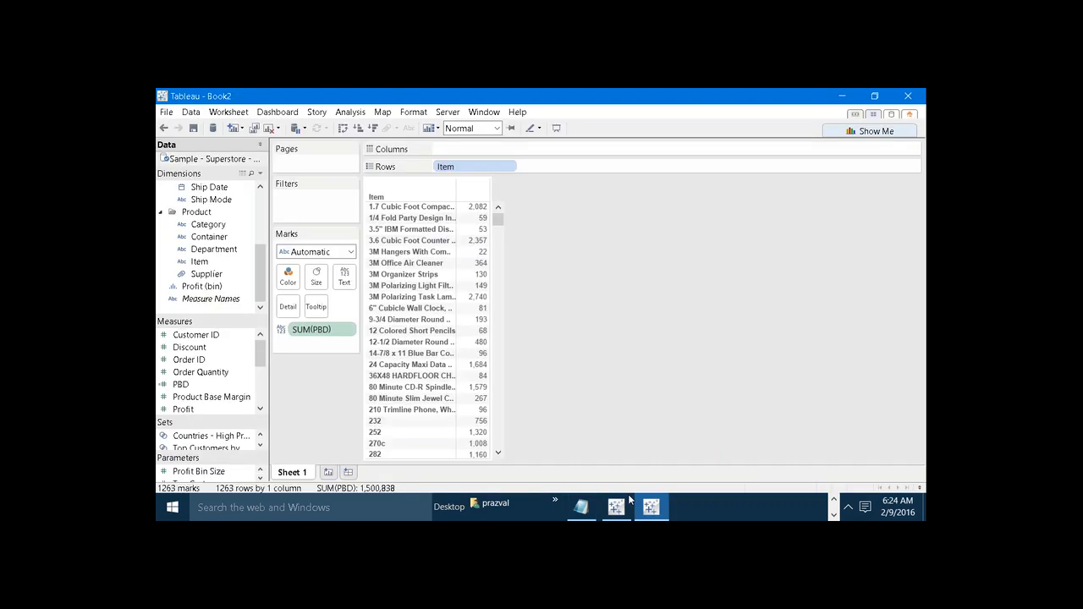
{"action": "left_click", "coordinate": [222, 347]}
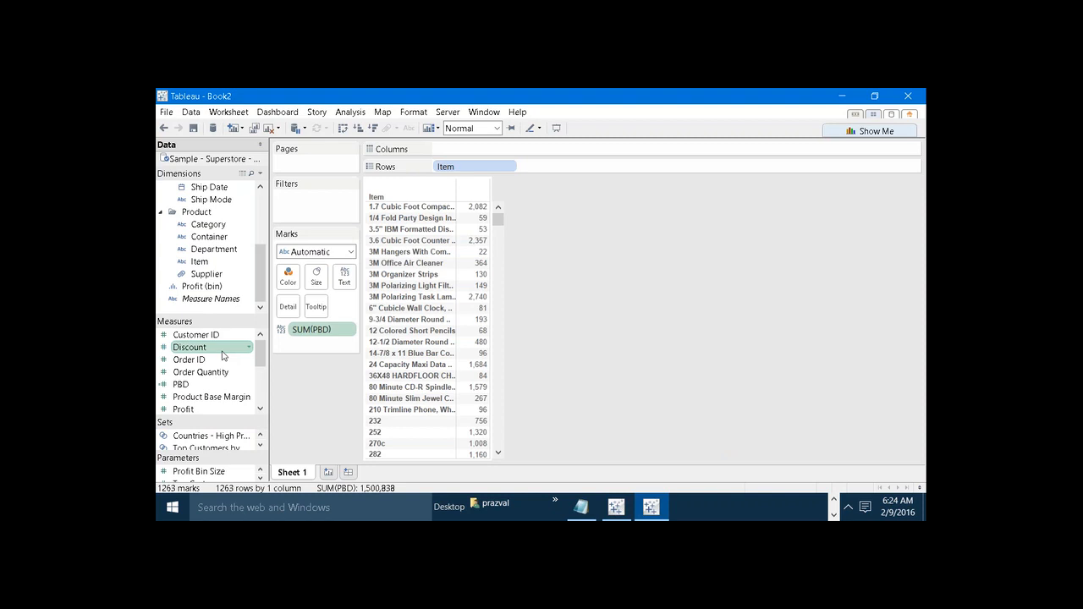
{"action": "mouse_move", "coordinate": [260, 353]}
{"action": "left_mouse_down"}
{"action": "mouse_move", "coordinate": [261, 368]}
{"action": "mouse_move", "coordinate": [261, 354]}
{"action": "left_mouse_up"}
Switch to the Notepad notes and add -->PAD = PBD - DP and, after a blank line, DP below the Discount Price line.
{"action": "mouse_move", "coordinate": [582, 507]}
{"action": "left_click", "coordinate": [606, 437]}
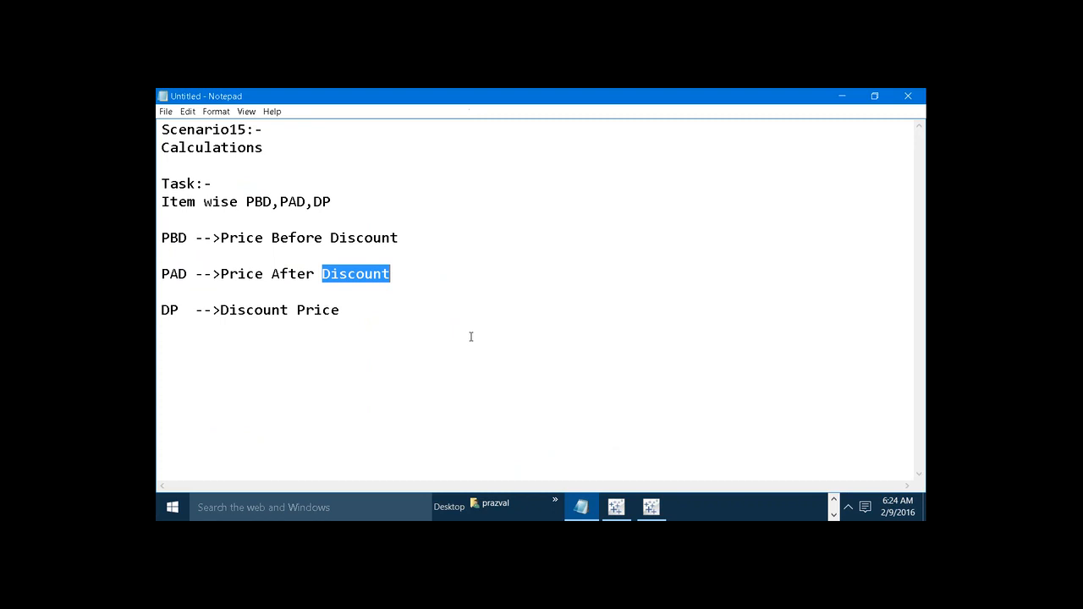
{"action": "left_click", "coordinate": [472, 337]}
{"action": "key", "text": "Return"}
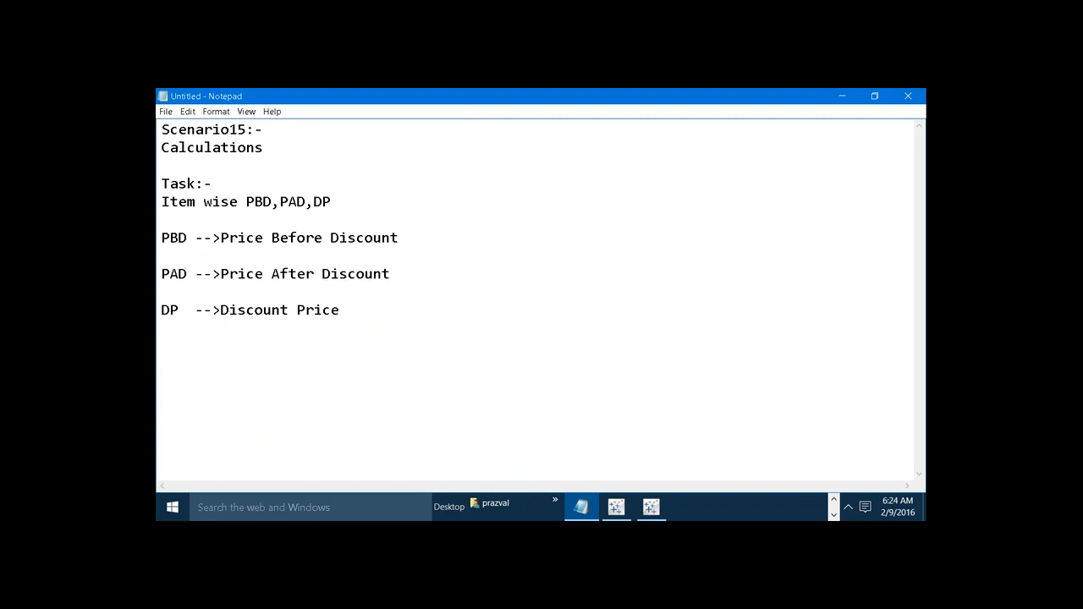
{"action": "type", "text": "-->P"}
{"action": "type", "text": "BD"}
{"action": "key", "text": "BackSpace"}
{"action": "key", "text": "BackSpace"}
{"action": "type", "text": "AD = PBD - DP"}
{"action": "key", "text": "Return"}
{"action": "type", "text": "DP"}
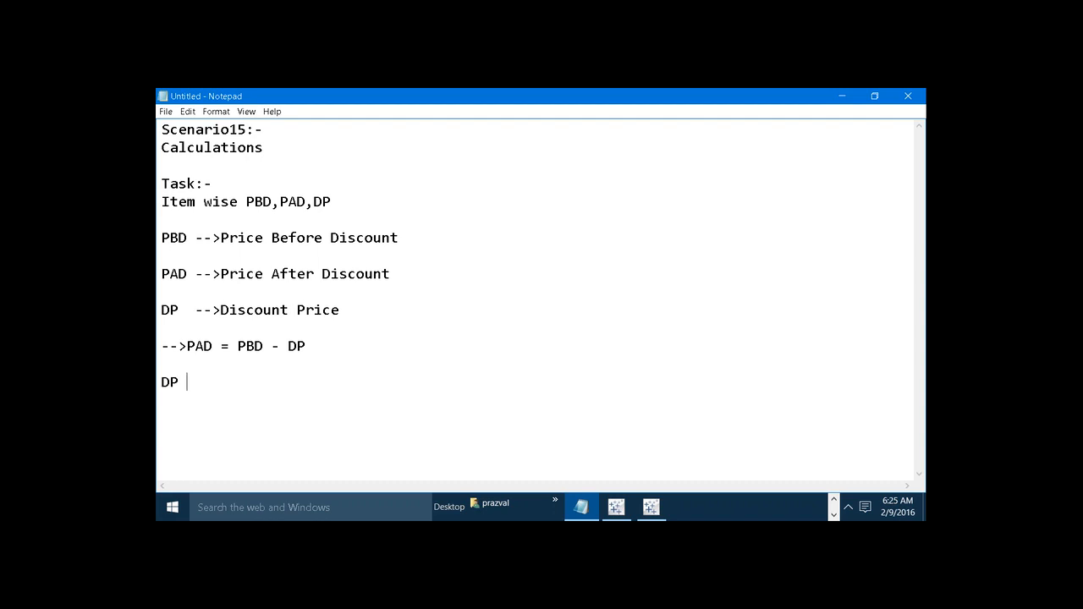
Below DP, add the example 100 ,25% and the line PBD =100 DP = 25(PBD* Discount)=(100 * 0.25)=25.
{"action": "key", "text": "Return"}
{"action": "type", "text": "100"}
{"action": "type", "text": ",25"}
{"action": "type", "text": "% "}
{"action": "type", "text": "PBD ="}
{"action": "type", "text": "10"}
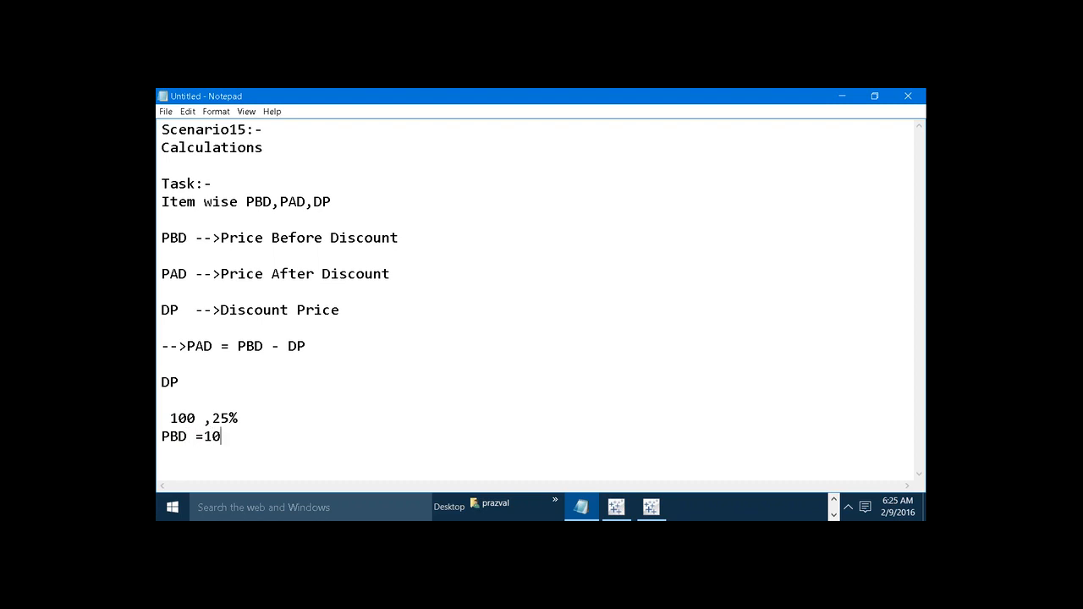
{"action": "type", "text": "0   DP = 25("}
{"action": "type", "text": "PBD* D"}
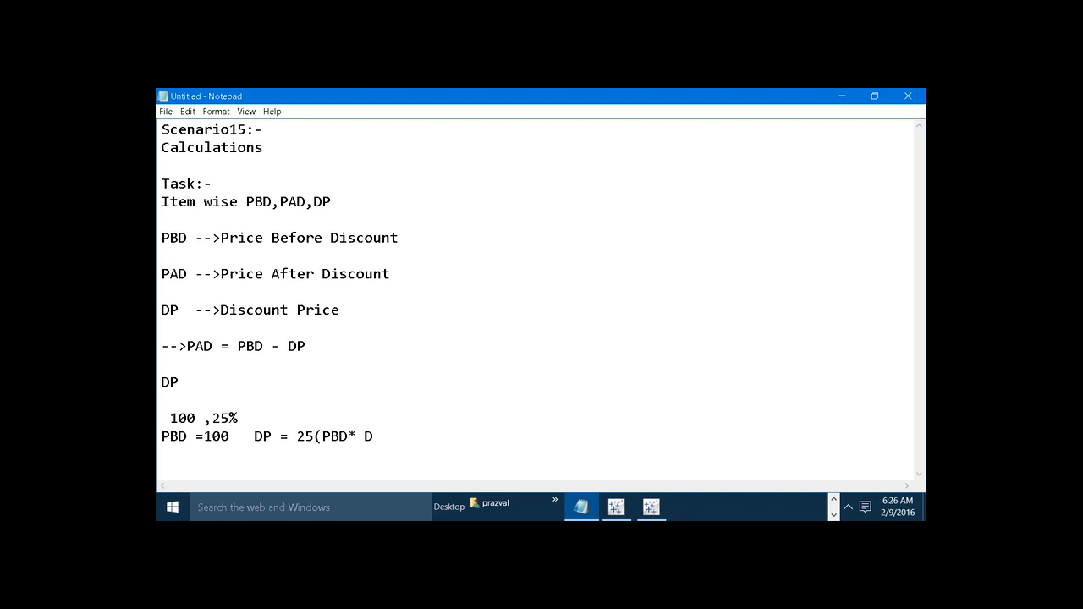
{"action": "type", "text": "iscount)=(100 *"}
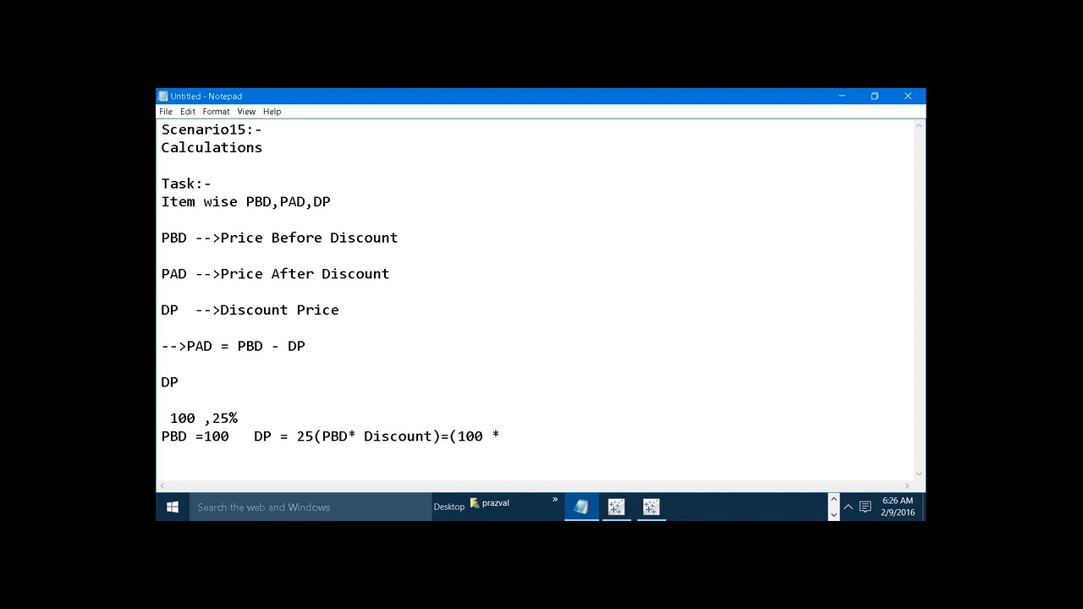
{"action": "type", "text": " 0.25)=25"}
Complete the worked example with the line PAD = 100-25=75.
{"action": "key", "text": "Return"}
{"action": "type", "text": "PAD = 100"}
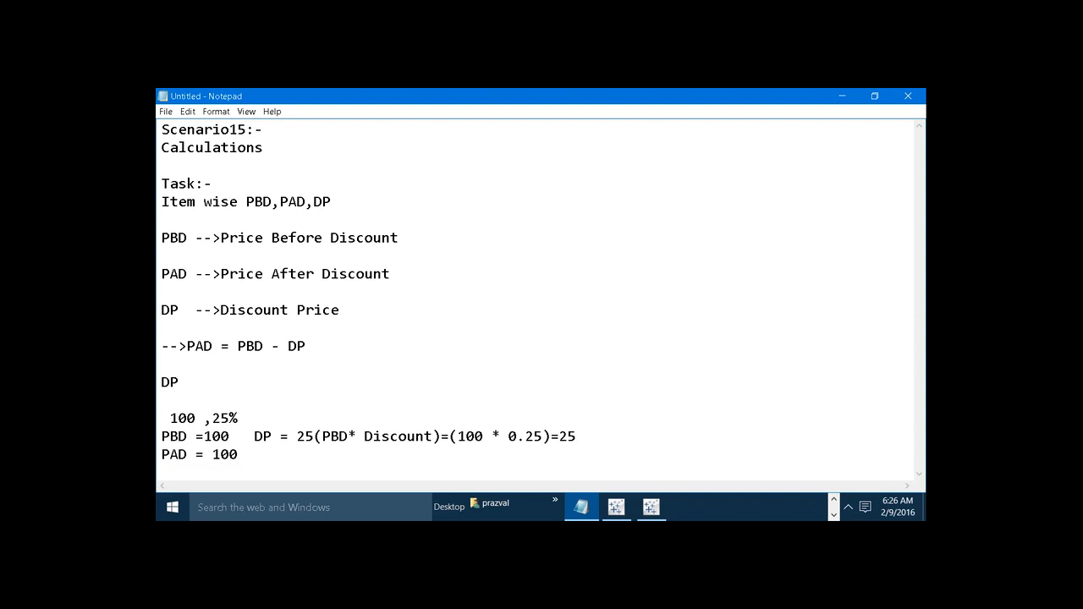
{"action": "type", "text": "-25=75"}
Switch to Book2 and start a new calculated field named DP.
{"action": "left_click", "coordinate": [651, 507]}
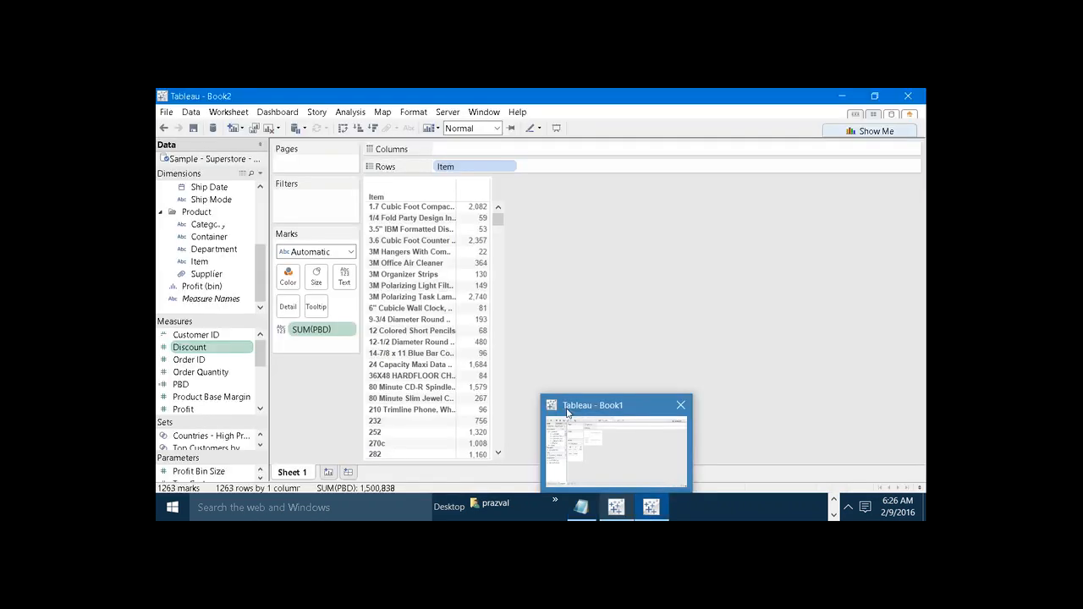
{"action": "left_click", "coordinate": [261, 174]}
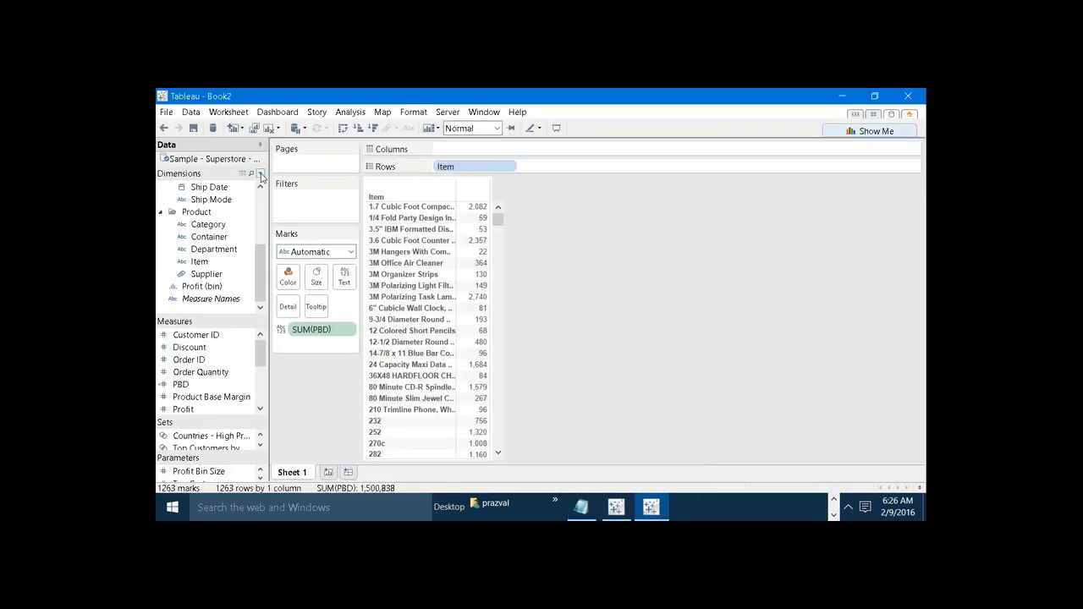
{"action": "left_click", "coordinate": [250, 206]}
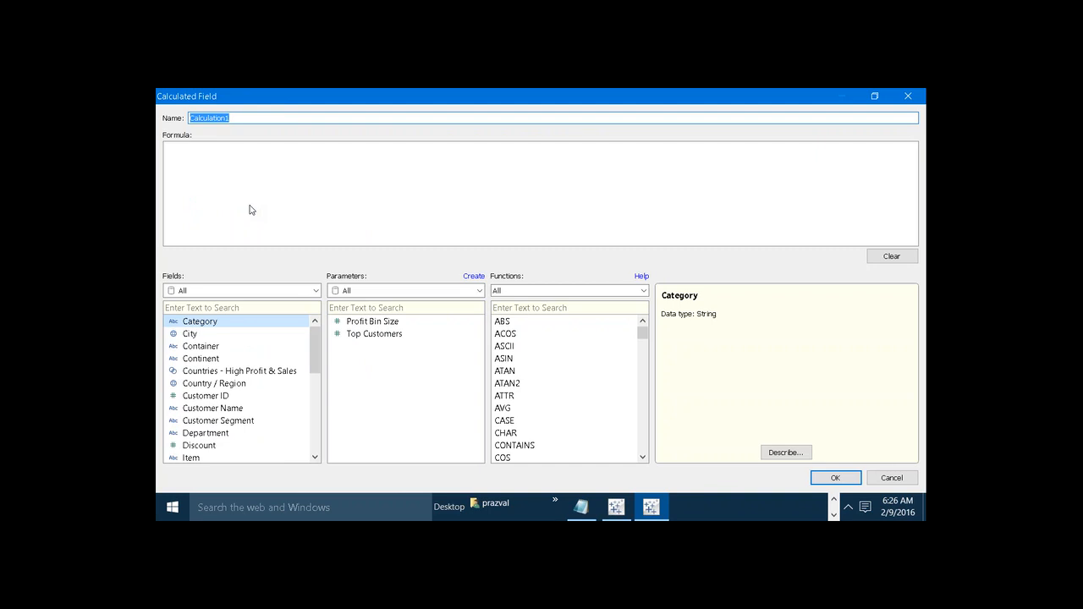
{"action": "type", "text": "DP"}
Enter the formula [PBD]*[Discount] for the DP field, using the existing fields.
{"action": "left_click", "coordinate": [280, 197]}
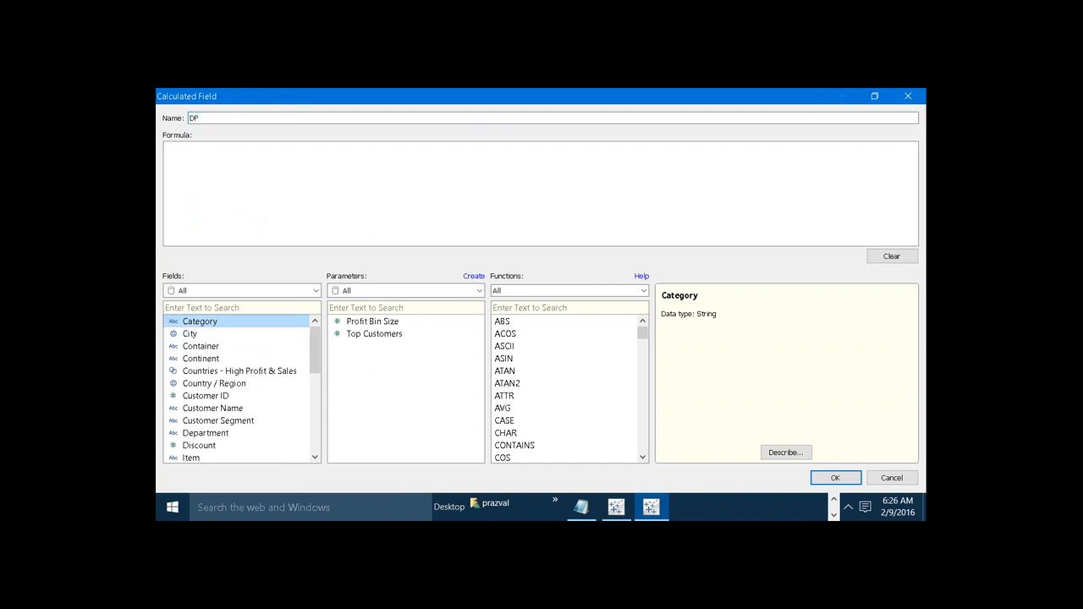
{"action": "scroll", "coordinate": [321, 374], "scroll_direction": "down", "scroll_amount": 2}
{"action": "scroll", "coordinate": [322, 381], "scroll_direction": "down", "scroll_amount": 4}
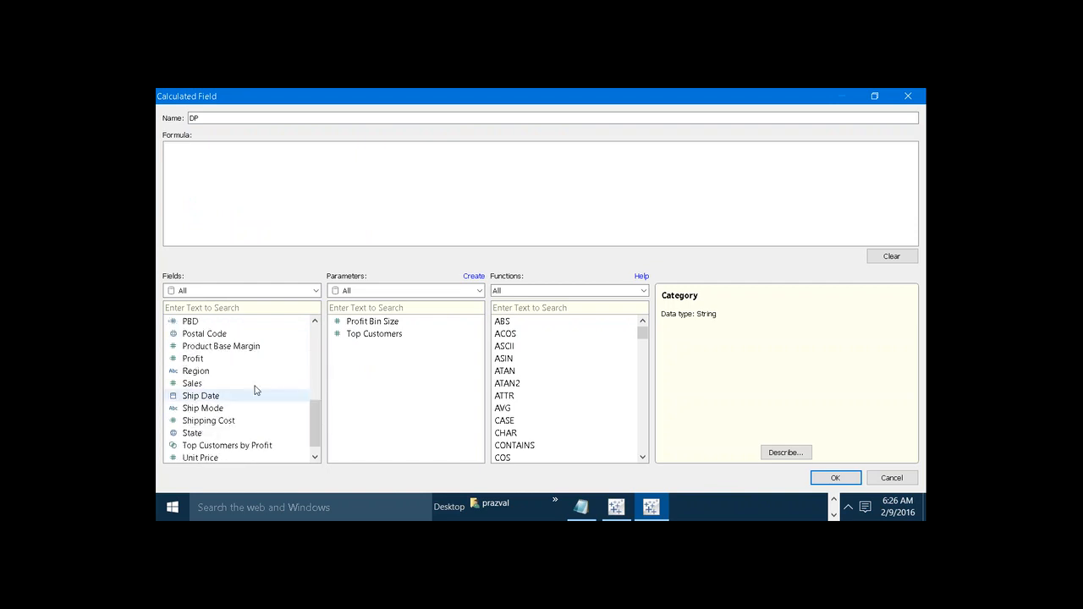
{"action": "double_click", "coordinate": [193, 322]}
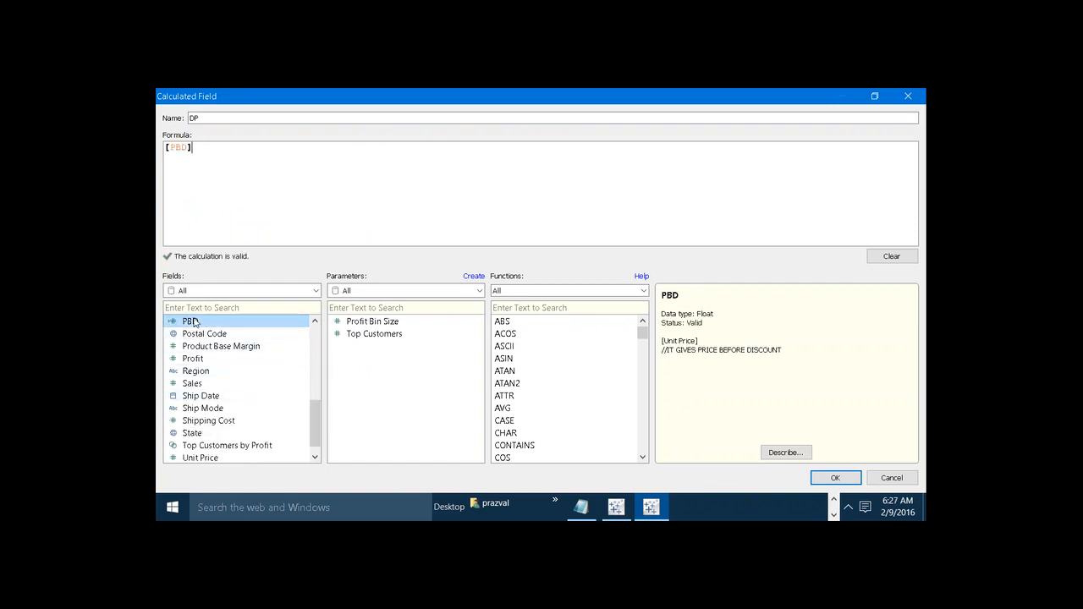
{"action": "type", "text": "*"}
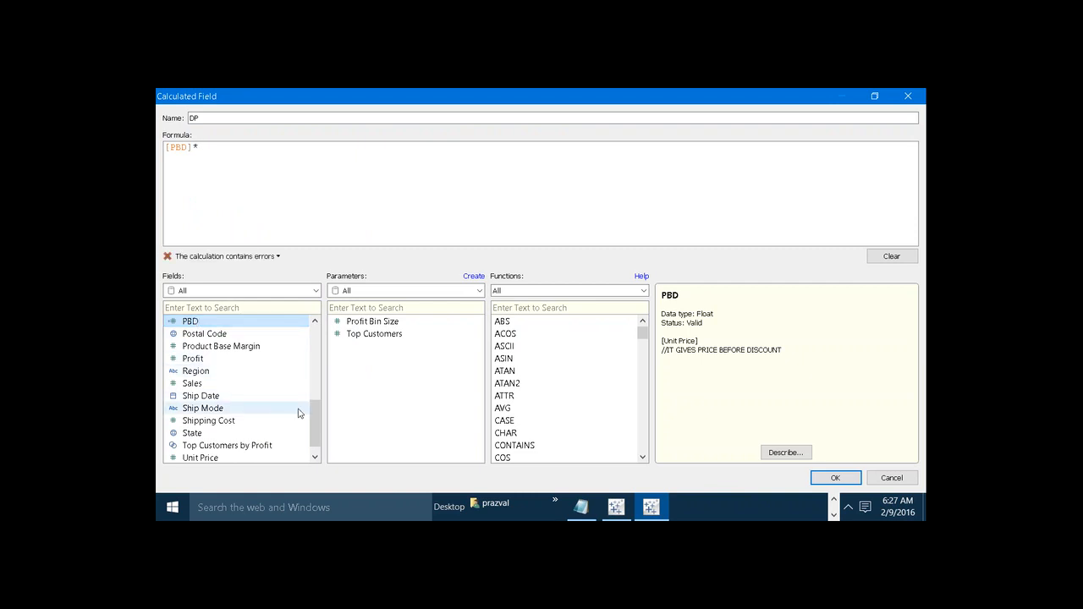
{"action": "left_click_drag", "start_coordinate": [312, 418], "coordinate": [309, 362]}
{"action": "double_click", "coordinate": [244, 409]}
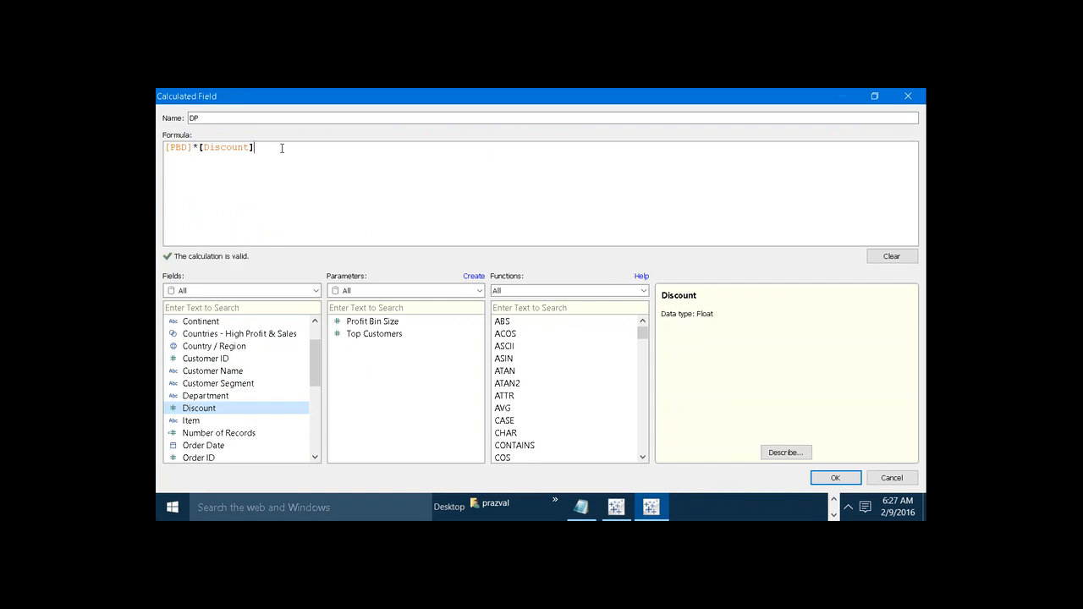
Save the DP field and start a new calculated field named PAD.
{"action": "left_click", "coordinate": [835, 477]}
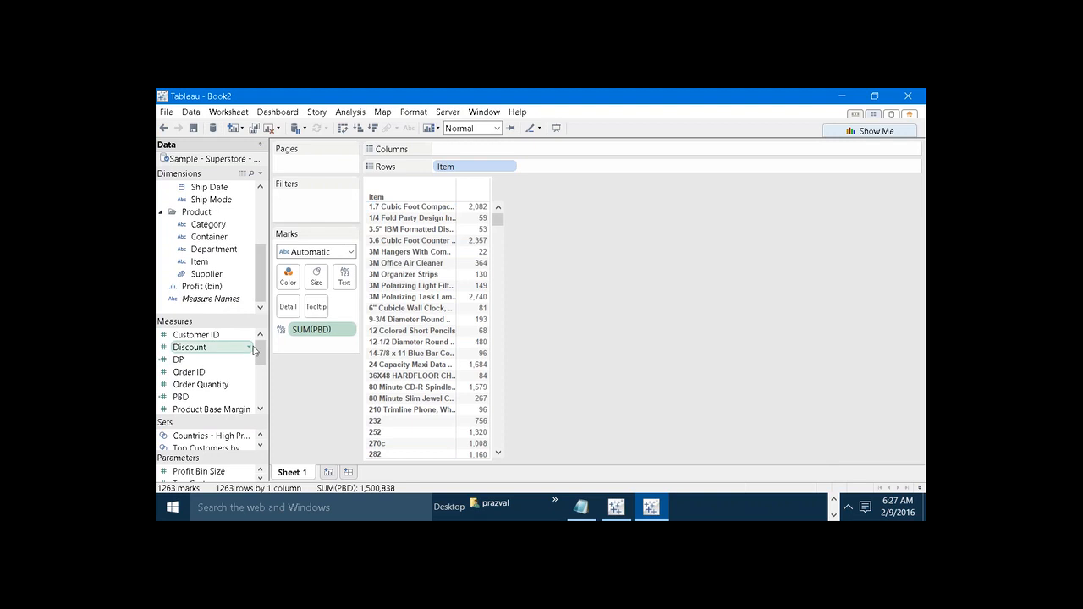
{"action": "left_click", "coordinate": [212, 363]}
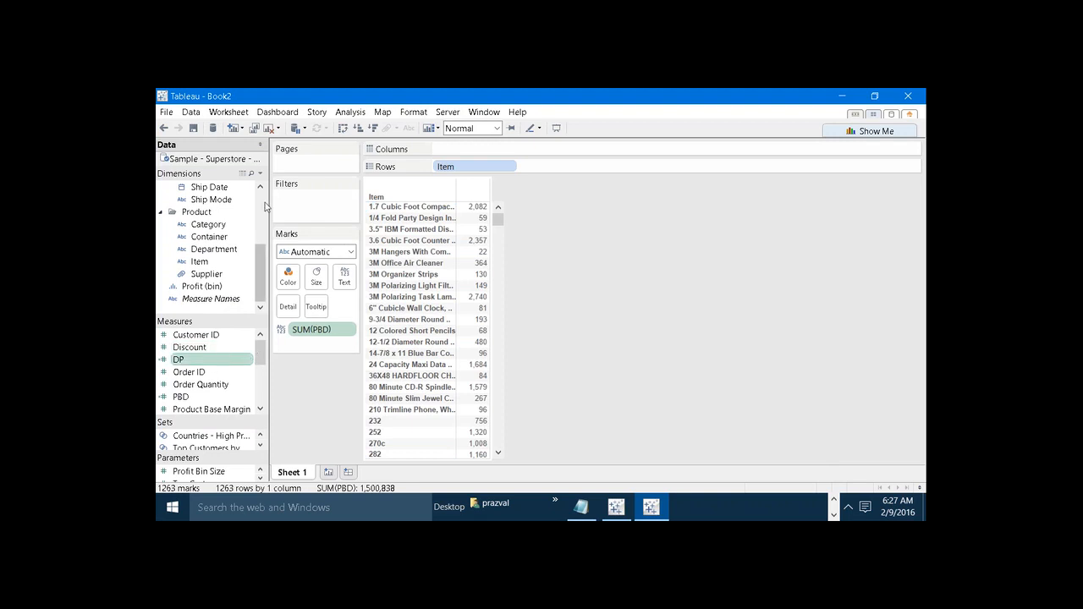
{"action": "left_click", "coordinate": [260, 175]}
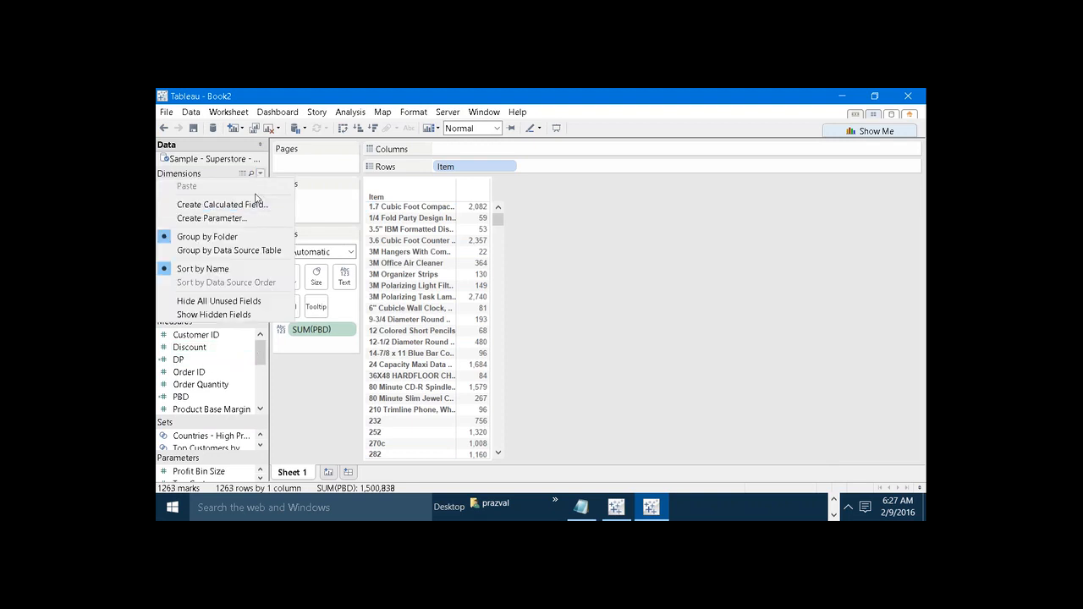
{"action": "left_click", "coordinate": [249, 205]}
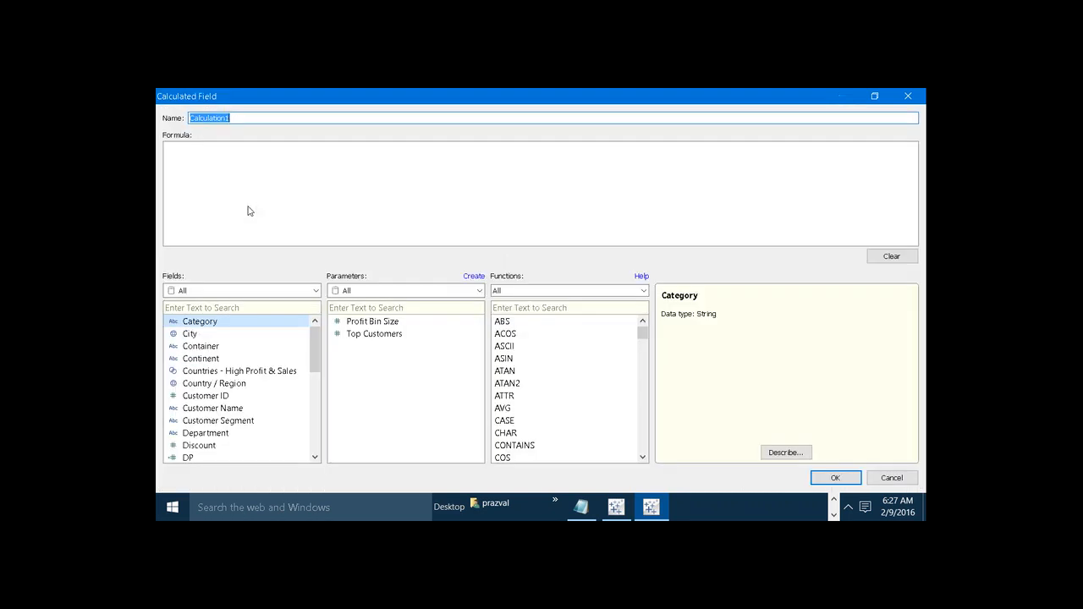
{"action": "type", "text": "PAD"}
{"action": "left_click", "coordinate": [281, 195]}
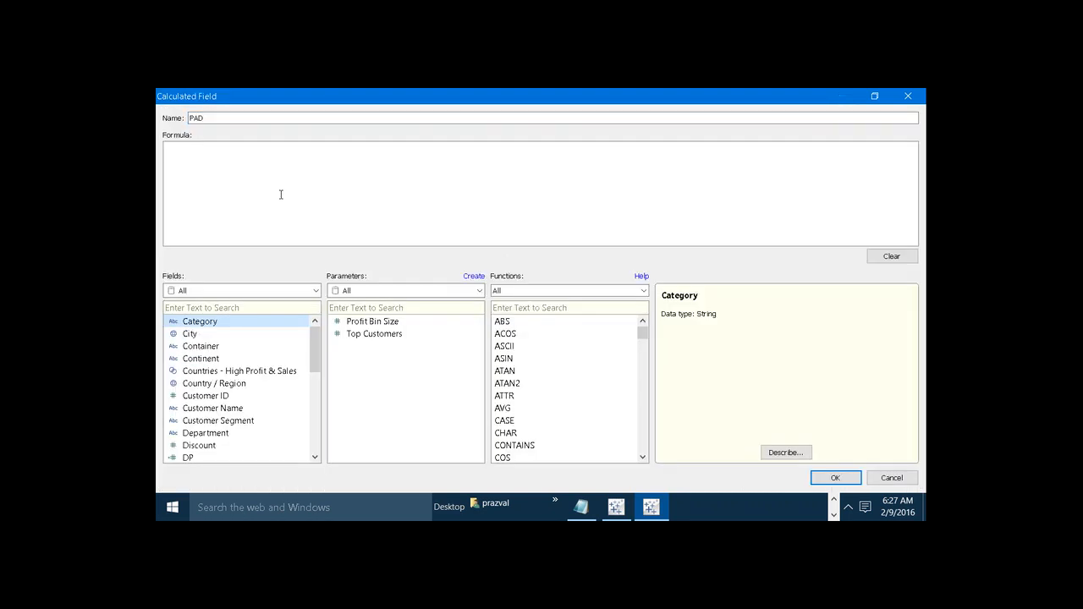
Enter the formula [PBD] - [DP] for PAD using the existing fields, and save the calculated field.
{"action": "left_click_drag", "start_coordinate": [320, 335], "coordinate": [320, 390]}
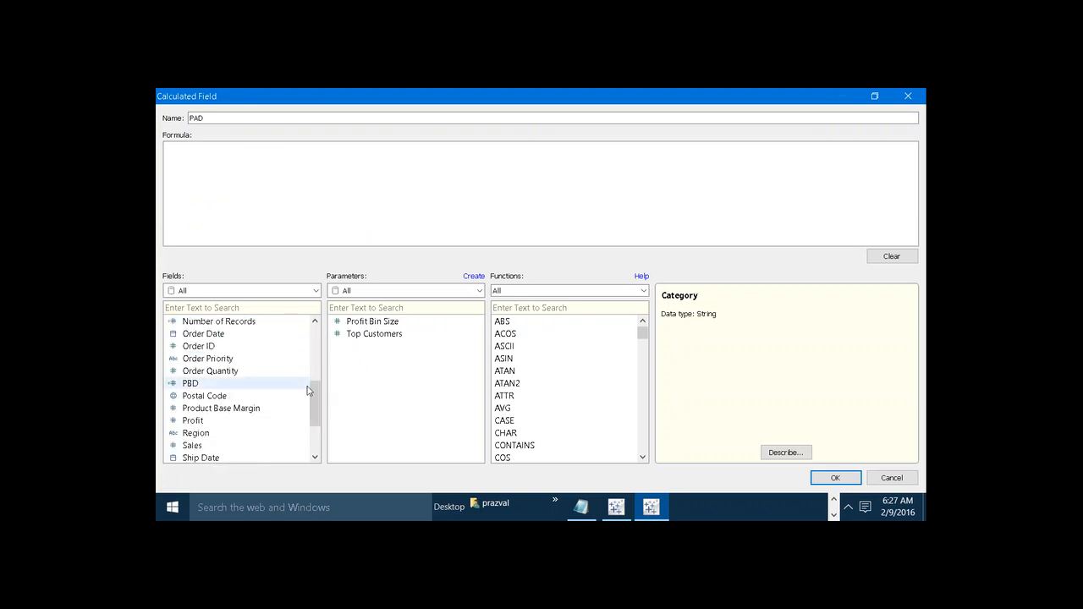
{"action": "double_click", "coordinate": [242, 383]}
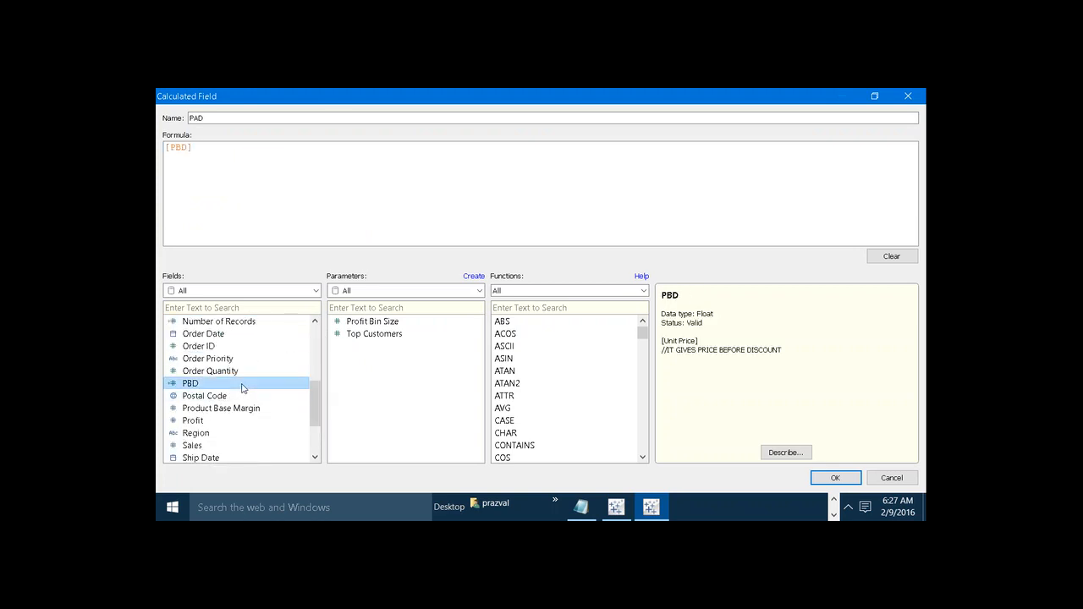
{"action": "type", "text": "-"}
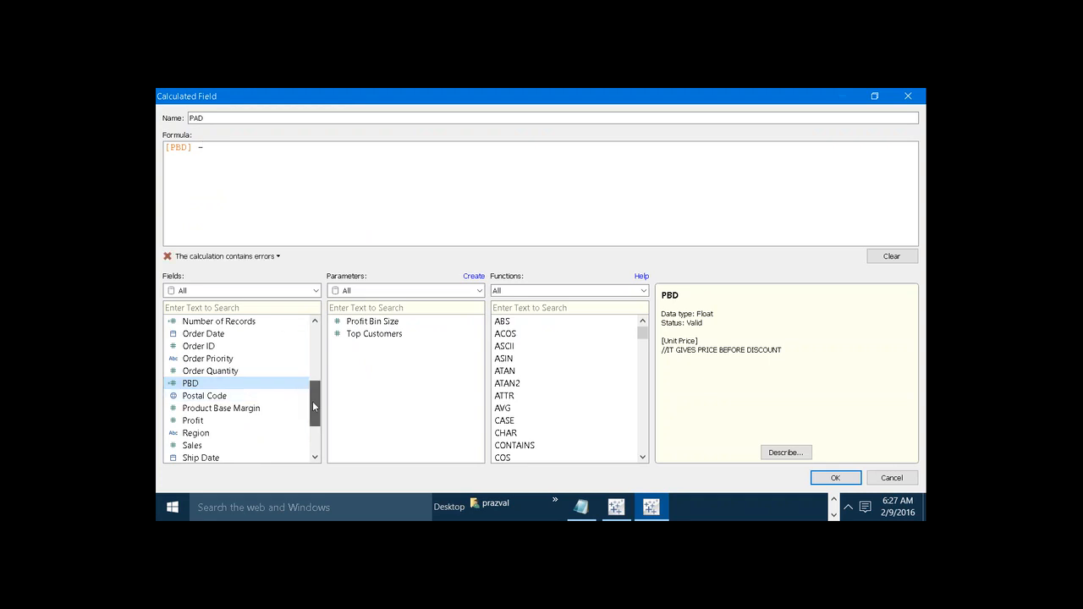
{"action": "left_click_drag", "start_coordinate": [312, 401], "coordinate": [315, 380]}
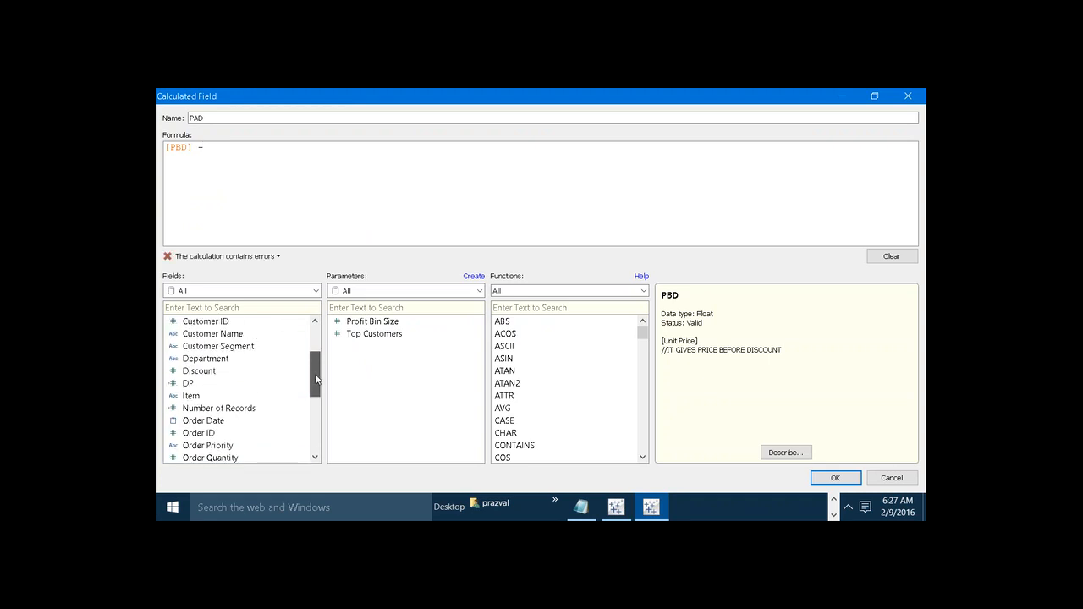
{"action": "double_click", "coordinate": [263, 386]}
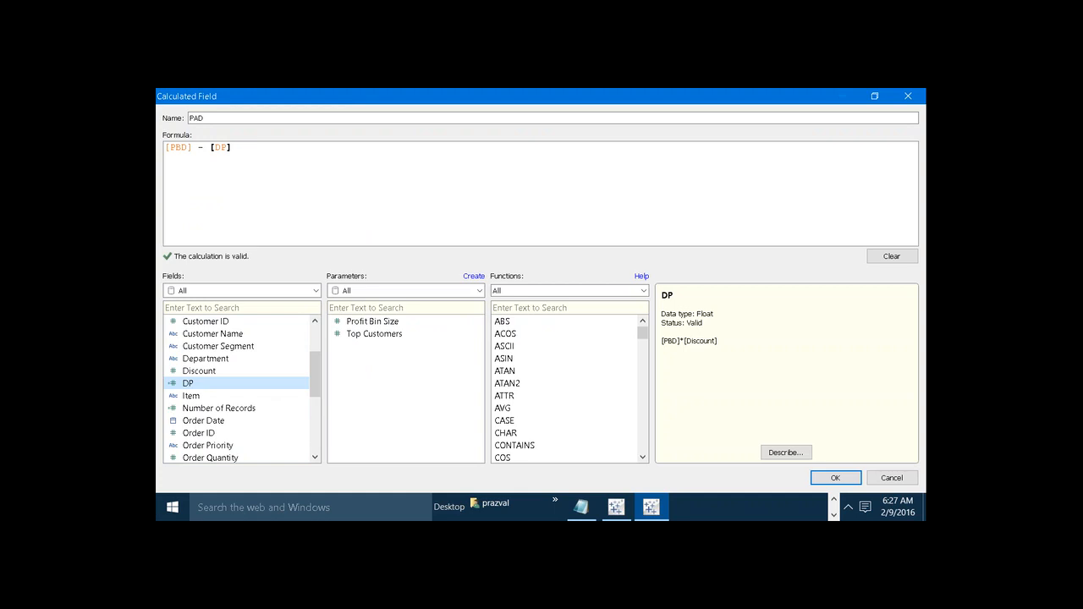
{"action": "left_click", "coordinate": [835, 478]}
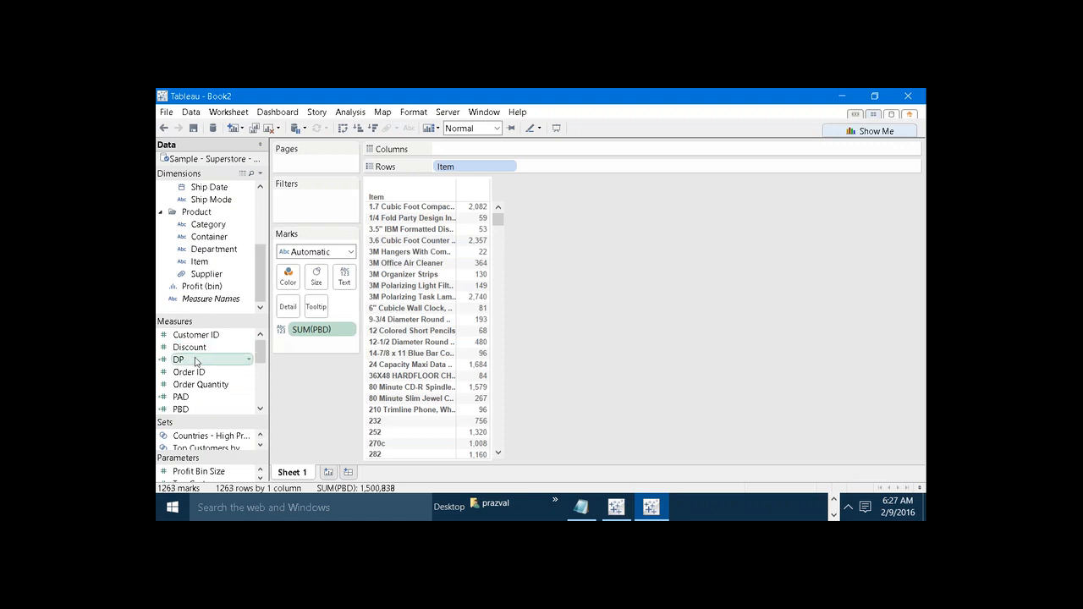
Add the DP and PAD measures to the item table beside PBD, with the columns ordered PBD, DP, PAD.
{"action": "left_click_drag", "start_coordinate": [196, 361], "coordinate": [481, 297]}
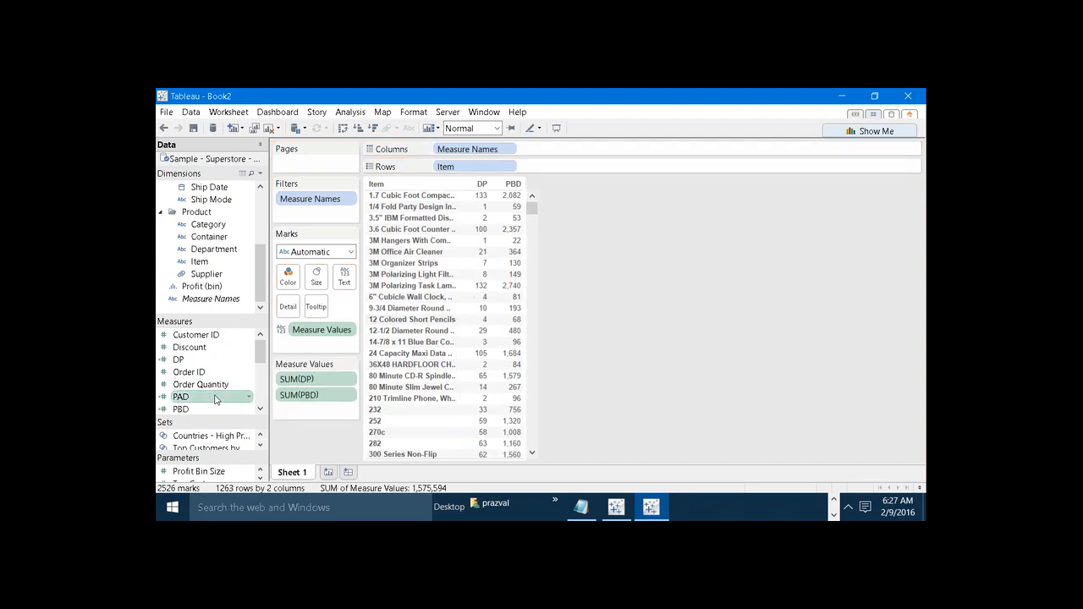
{"action": "left_click_drag", "start_coordinate": [216, 400], "coordinate": [315, 406]}
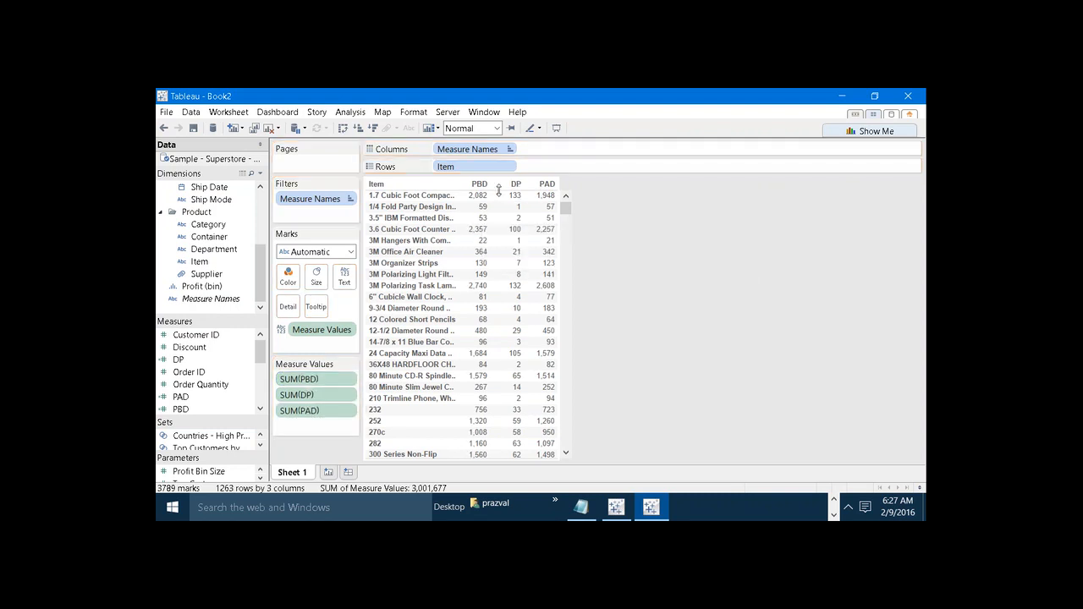
Sort the items by PBD in descending order and undo that sort.
{"action": "left_click", "coordinate": [481, 184]}
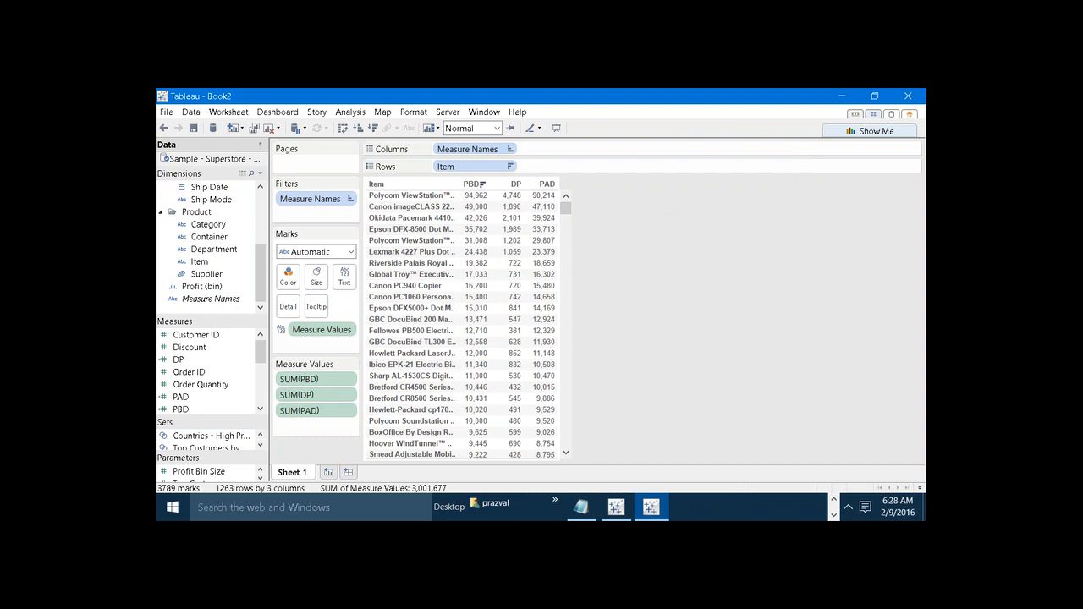
{"action": "left_click", "coordinate": [165, 128]}
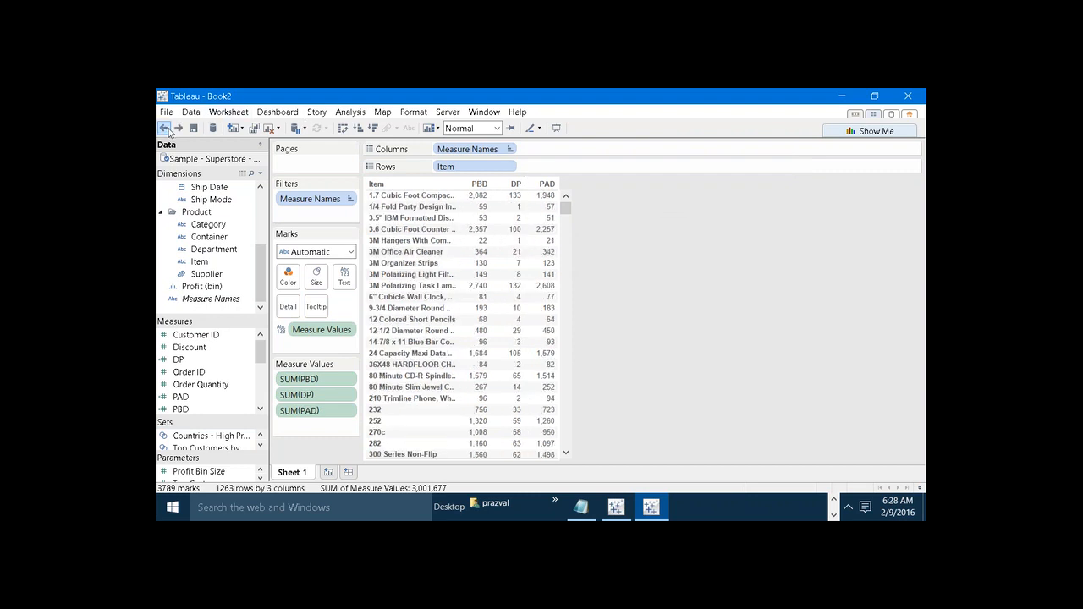
Examine the PBD, DP and PAD values of individual items throughout the table, checking how the discount affects each price.
{"action": "left_click", "coordinate": [423, 207]}
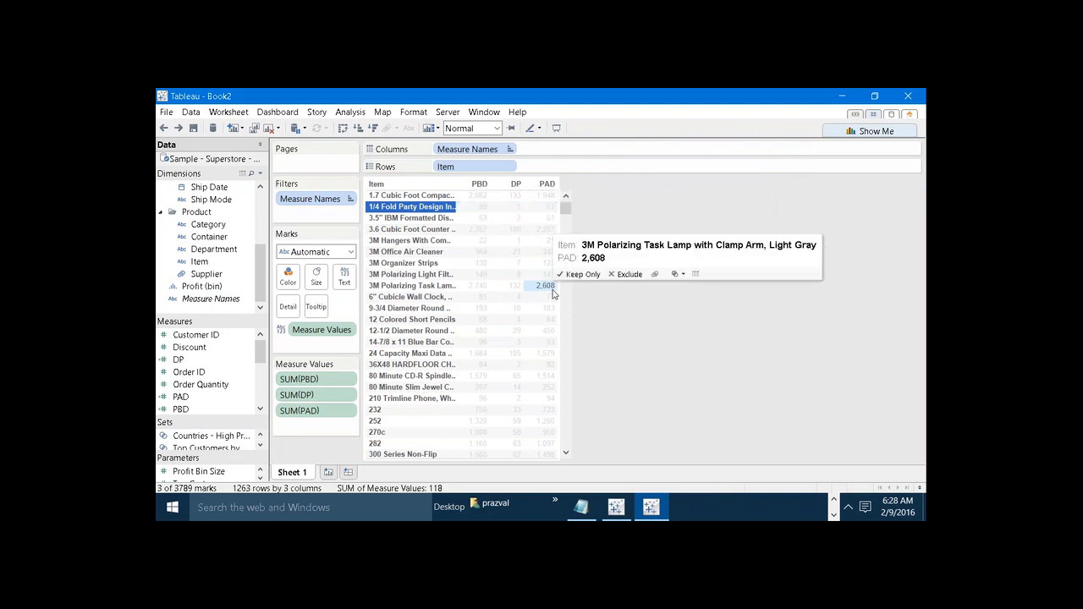
{"action": "left_click", "coordinate": [519, 206]}
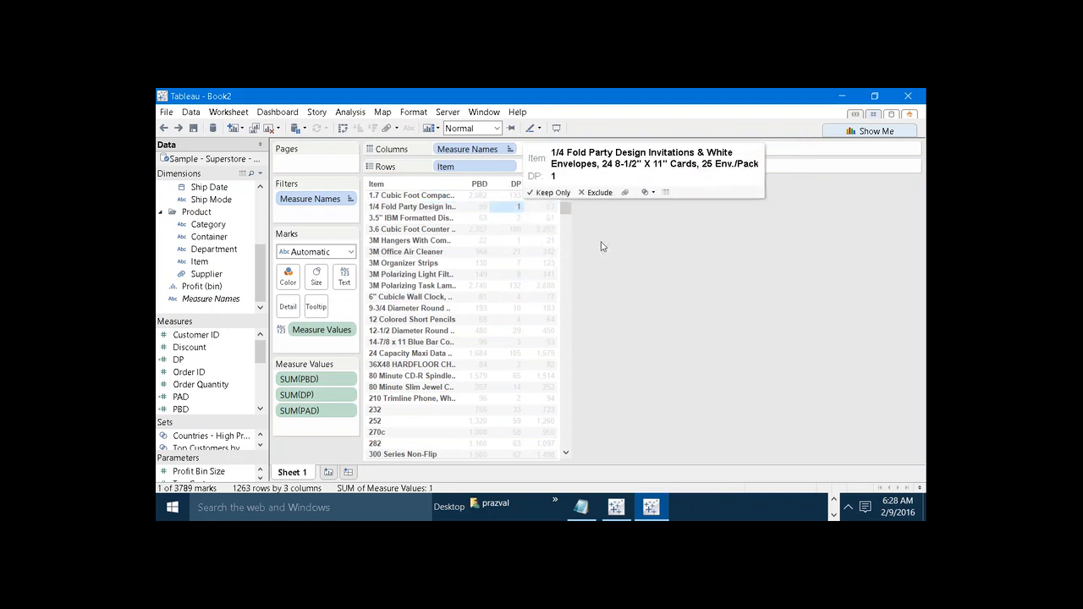
{"action": "left_click", "coordinate": [602, 246]}
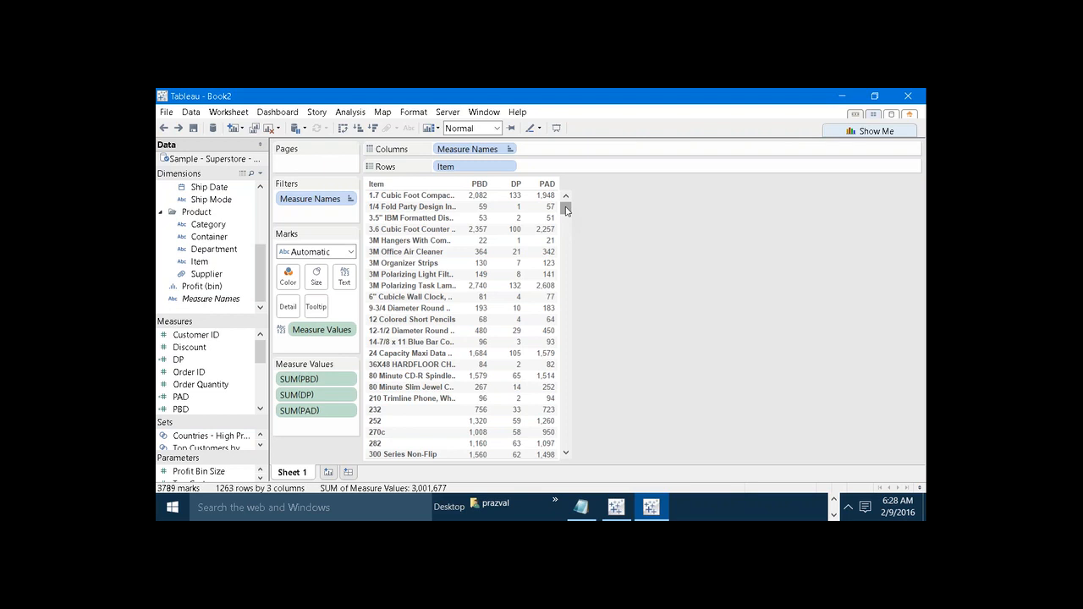
{"action": "scroll", "coordinate": [566, 211], "scroll_direction": "down", "scroll_amount": 3}
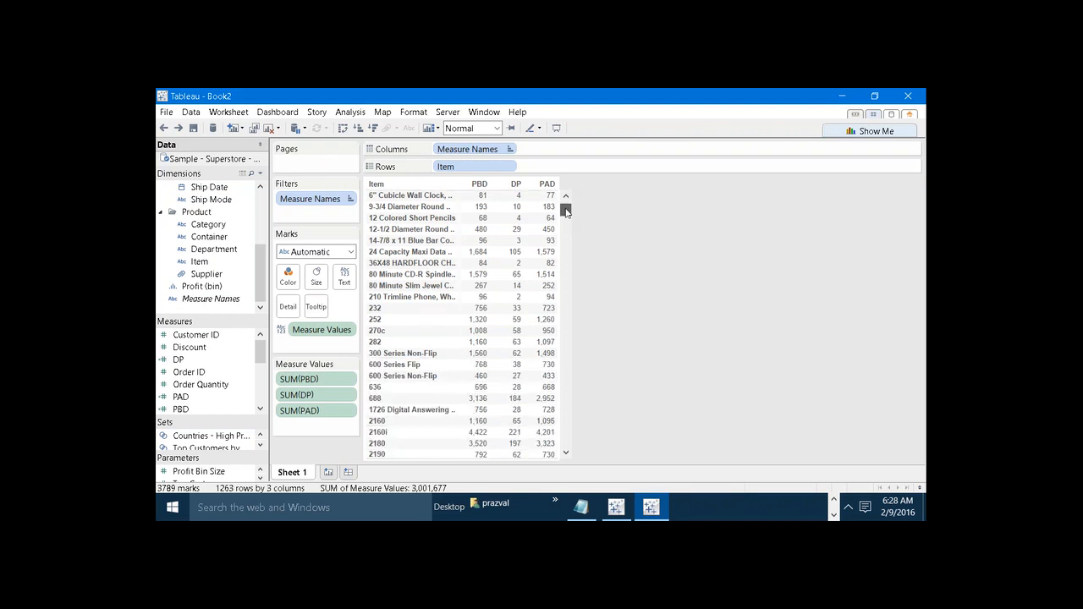
{"action": "scroll", "coordinate": [566, 211], "scroll_direction": "down", "scroll_amount": 7}
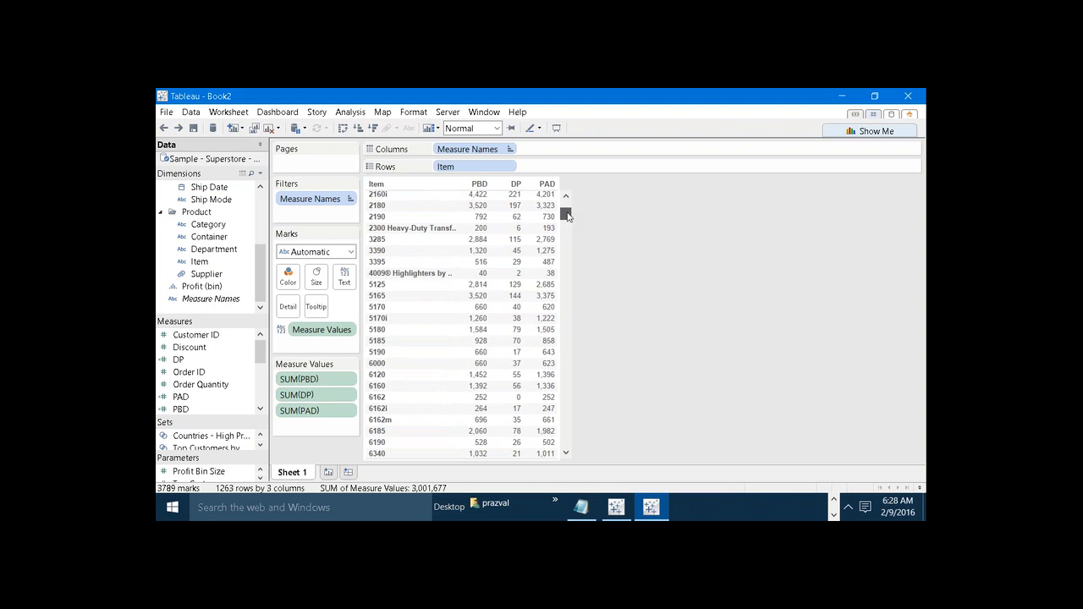
{"action": "scroll", "coordinate": [566, 216], "scroll_direction": "down", "scroll_amount": 3}
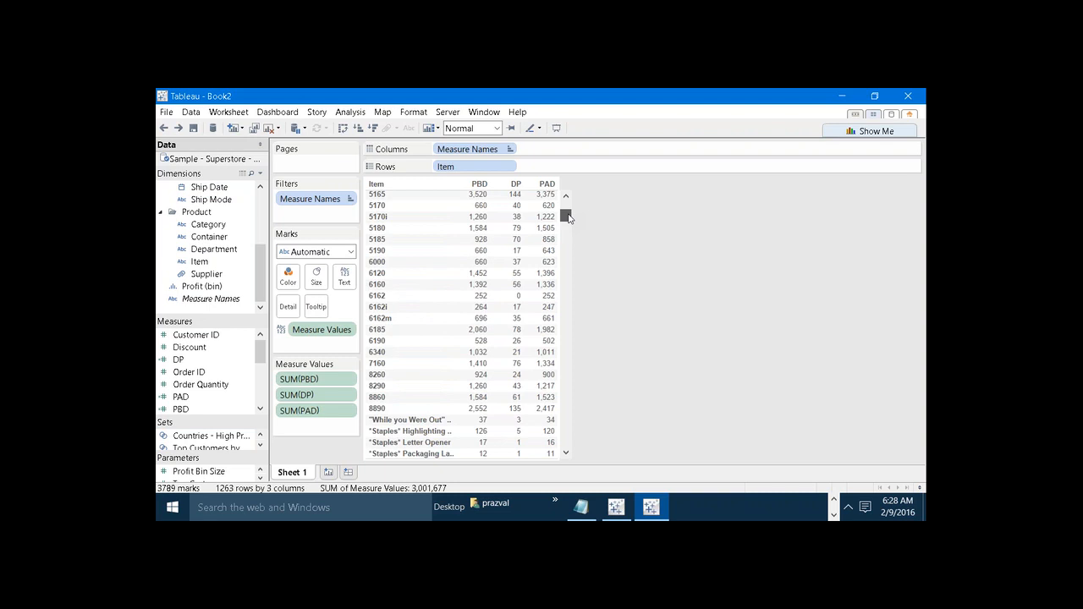
{"action": "scroll", "coordinate": [568, 217], "scroll_direction": "down", "scroll_amount": 2}
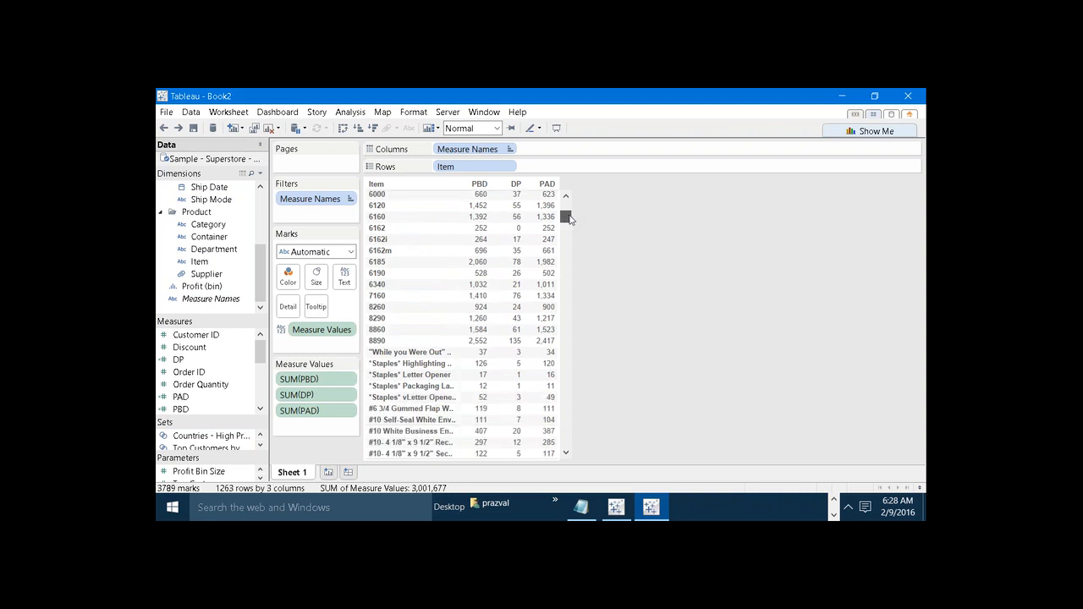
{"action": "left_click", "coordinate": [433, 364]}
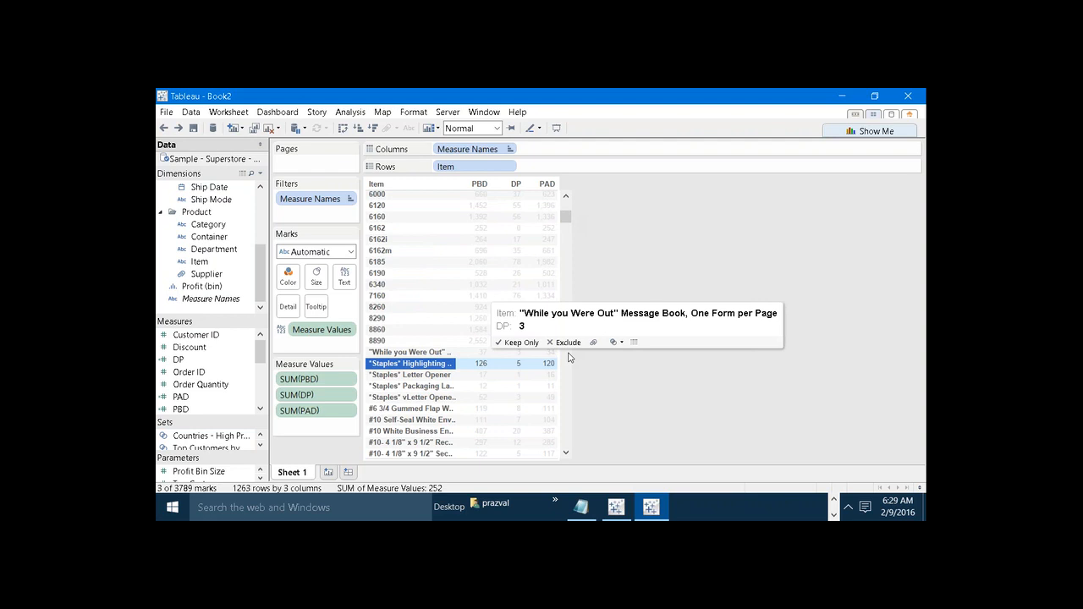
{"action": "left_click", "coordinate": [565, 288]}
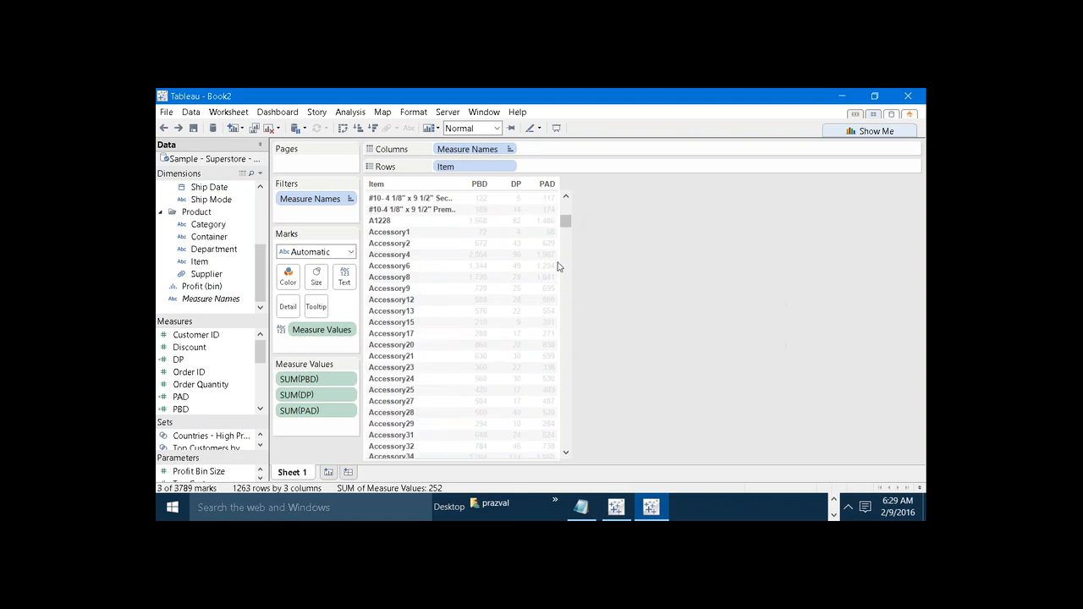
{"action": "left_click", "coordinate": [624, 239]}
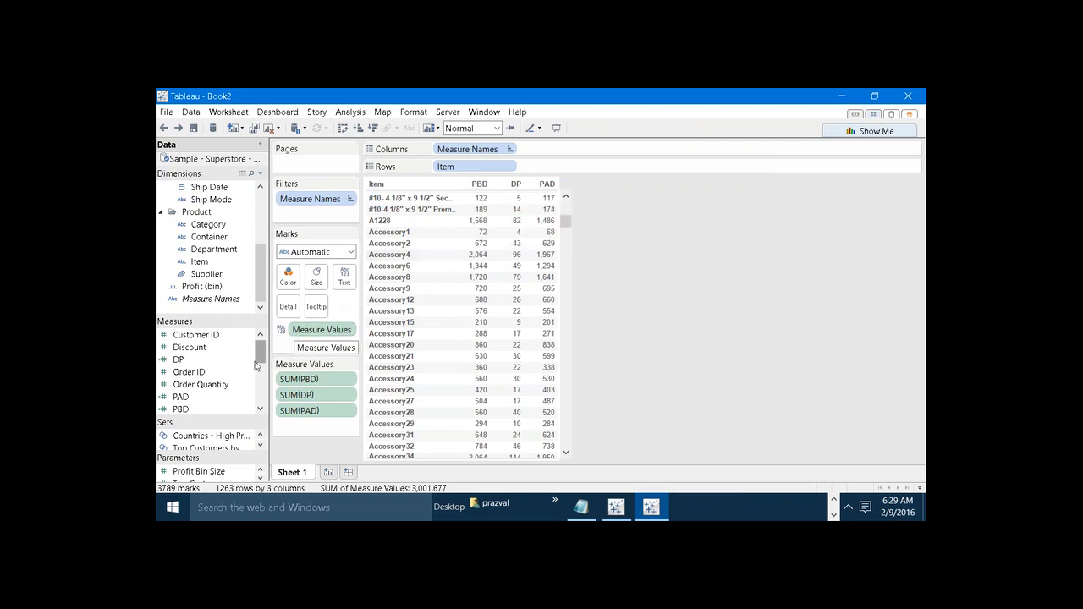
Set the default number format of the PBD measure to Number (Custom) with 2 decimal places.
{"action": "right_click", "coordinate": [185, 408]}
{"action": "mouse_move", "coordinate": [258, 387]}
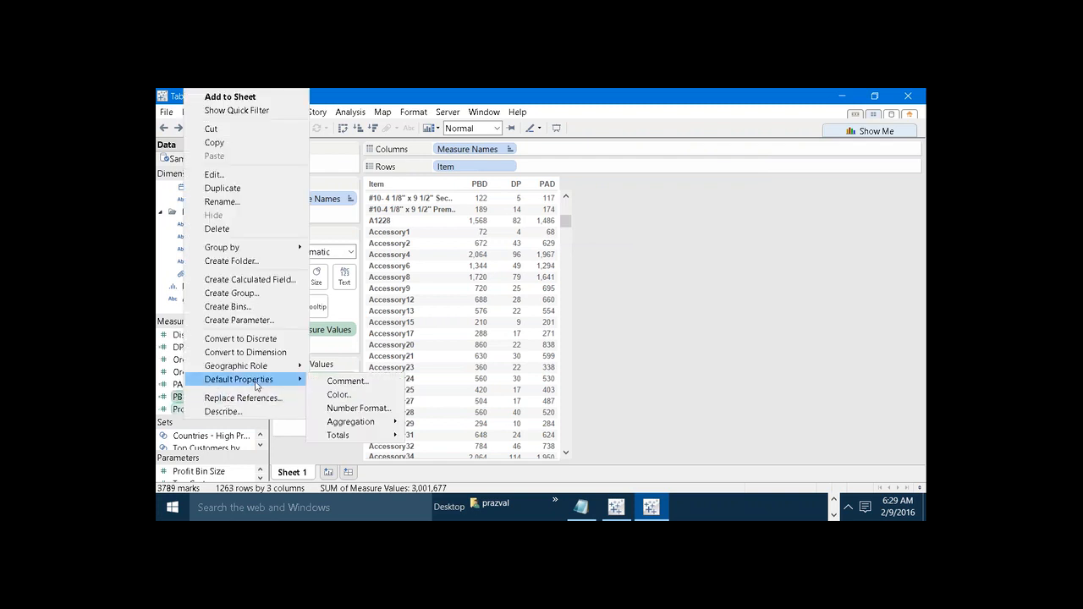
{"action": "left_click", "coordinate": [354, 409]}
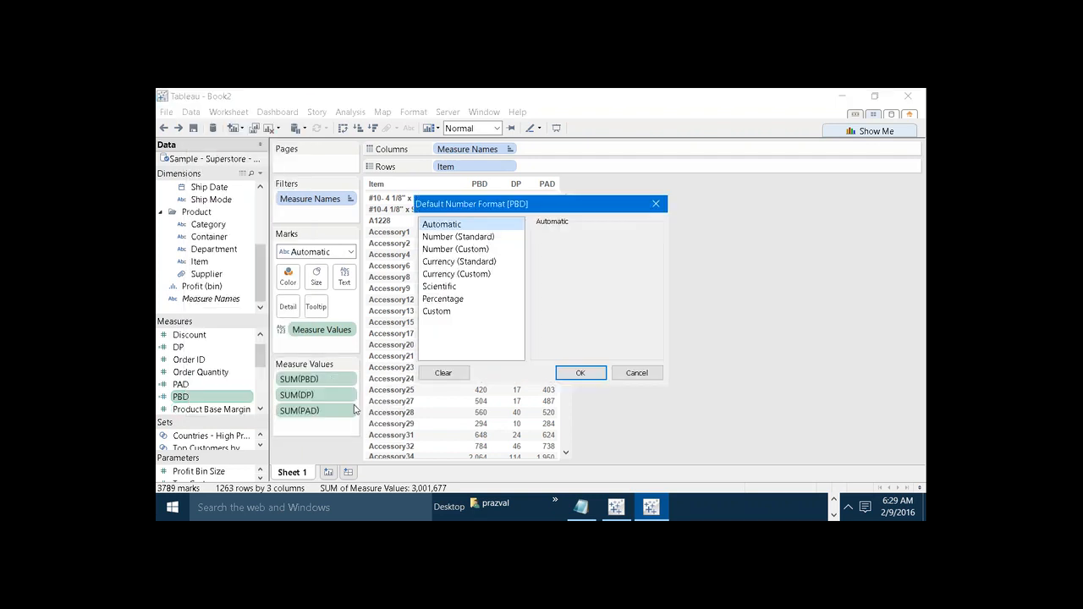
{"action": "left_click", "coordinate": [434, 250]}
{"action": "left_click", "coordinate": [550, 247]}
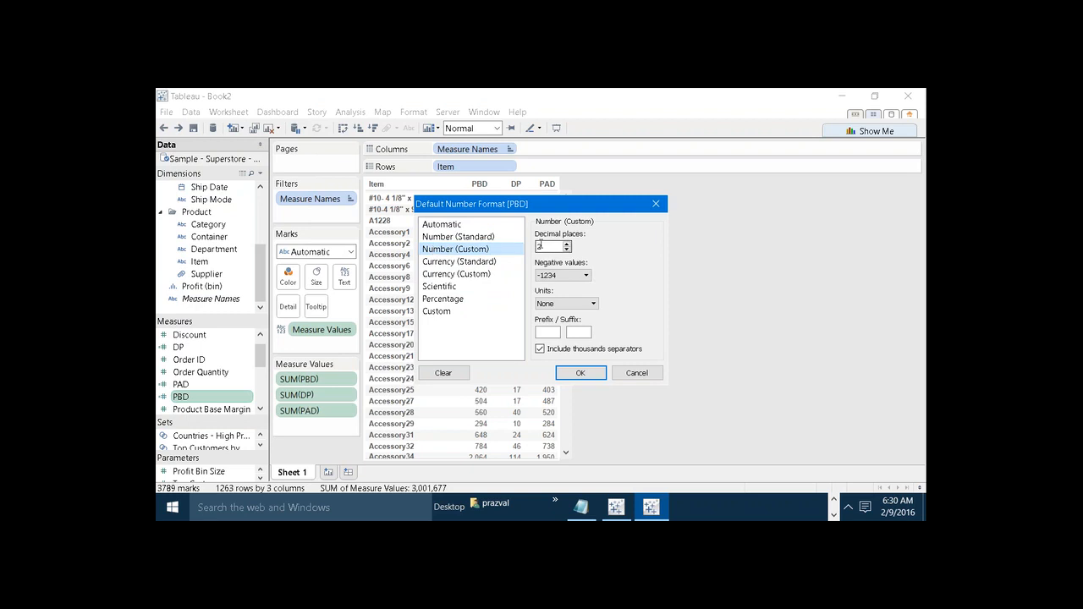
{"action": "key", "text": "Tab"}
{"action": "left_click", "coordinate": [580, 373]}
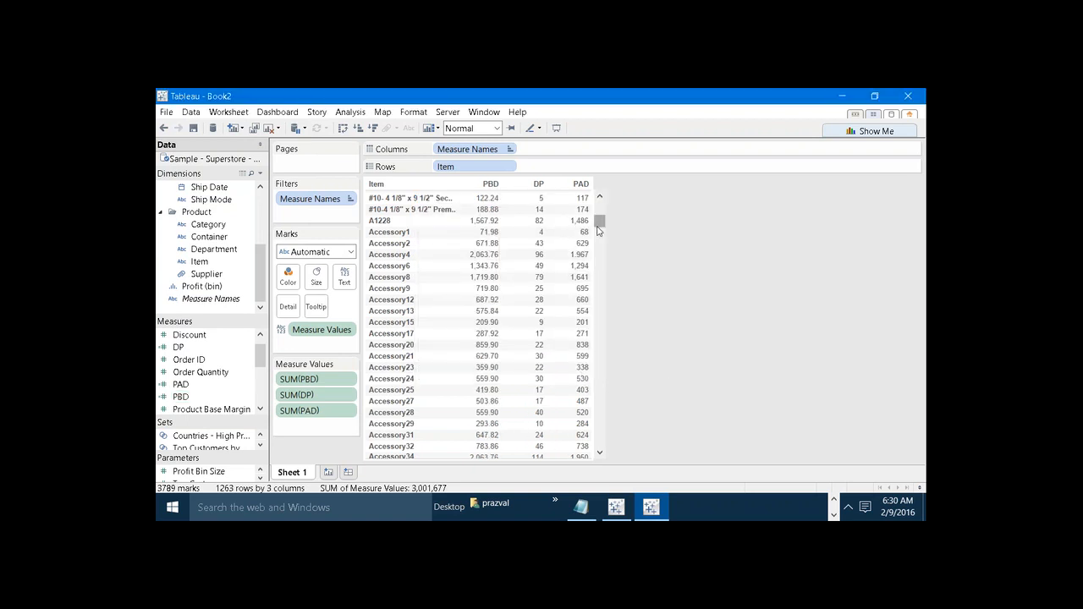
Set the default number format of the DP measure to Number (Custom) with 2 decimal places.
{"action": "left_click_drag", "start_coordinate": [598, 227], "coordinate": [592, 203]}
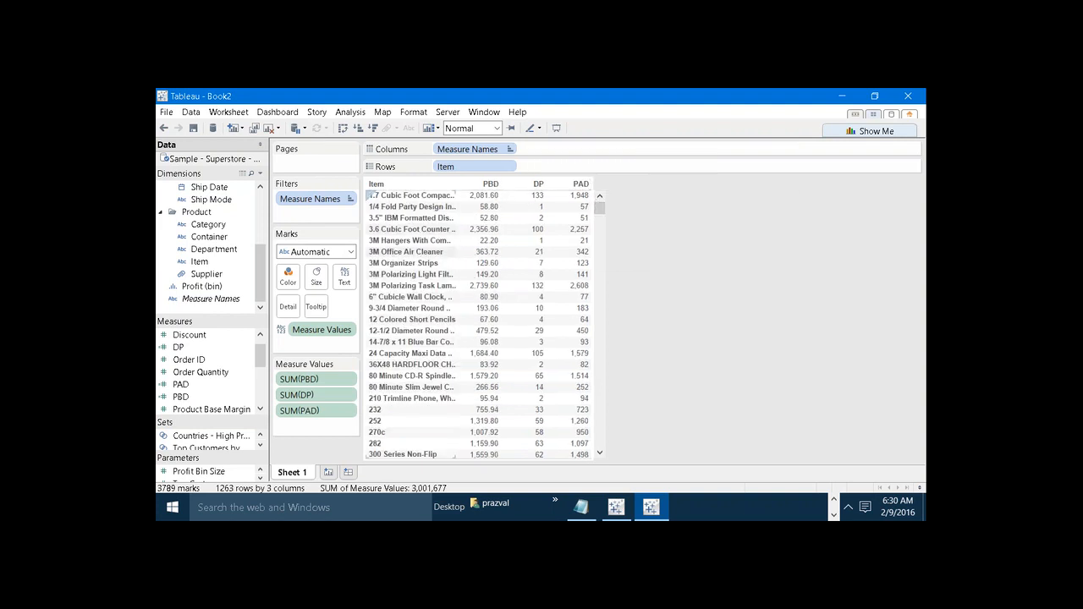
{"action": "right_click", "coordinate": [180, 350]}
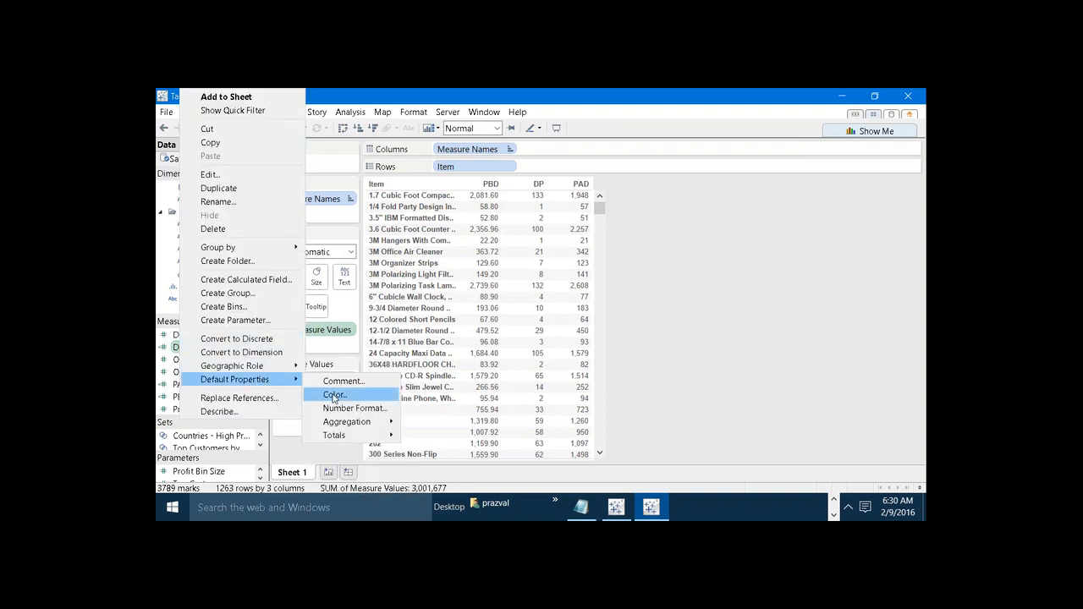
{"action": "left_click", "coordinate": [339, 409]}
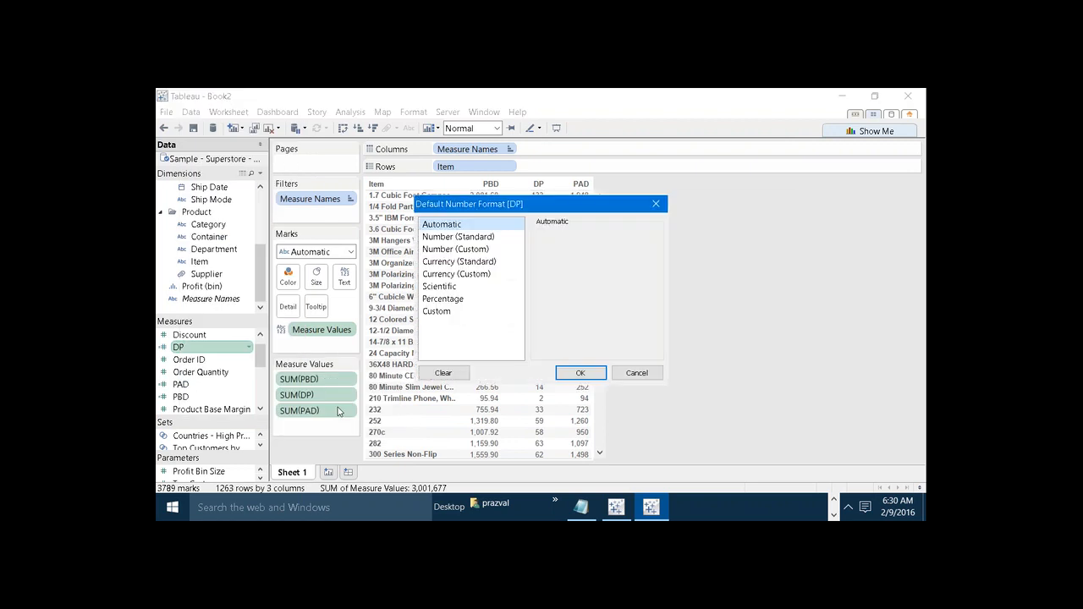
{"action": "left_click", "coordinate": [444, 248]}
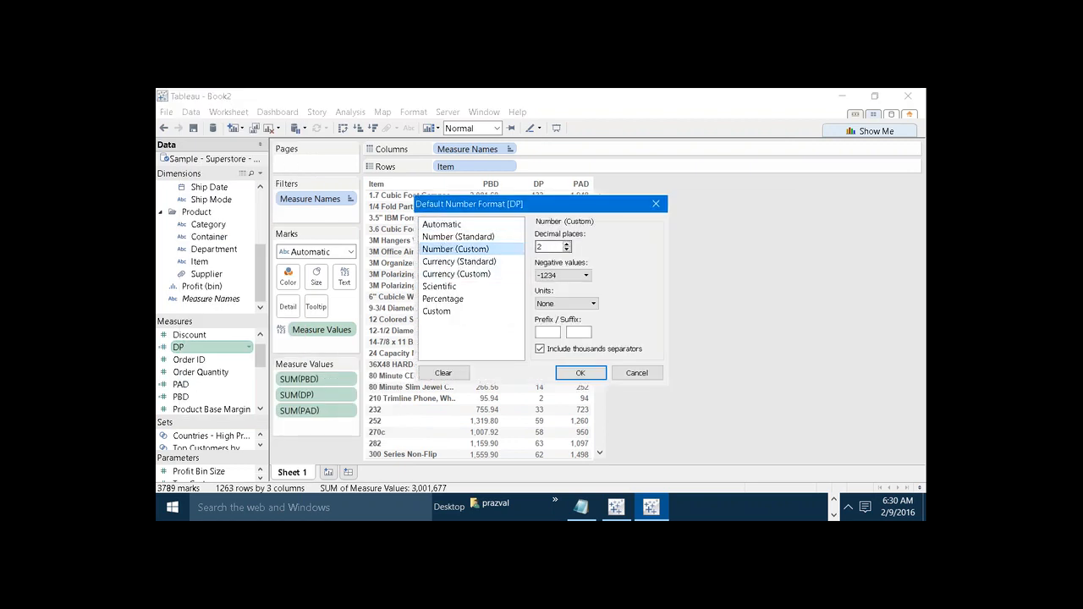
{"action": "left_click", "coordinate": [586, 373]}
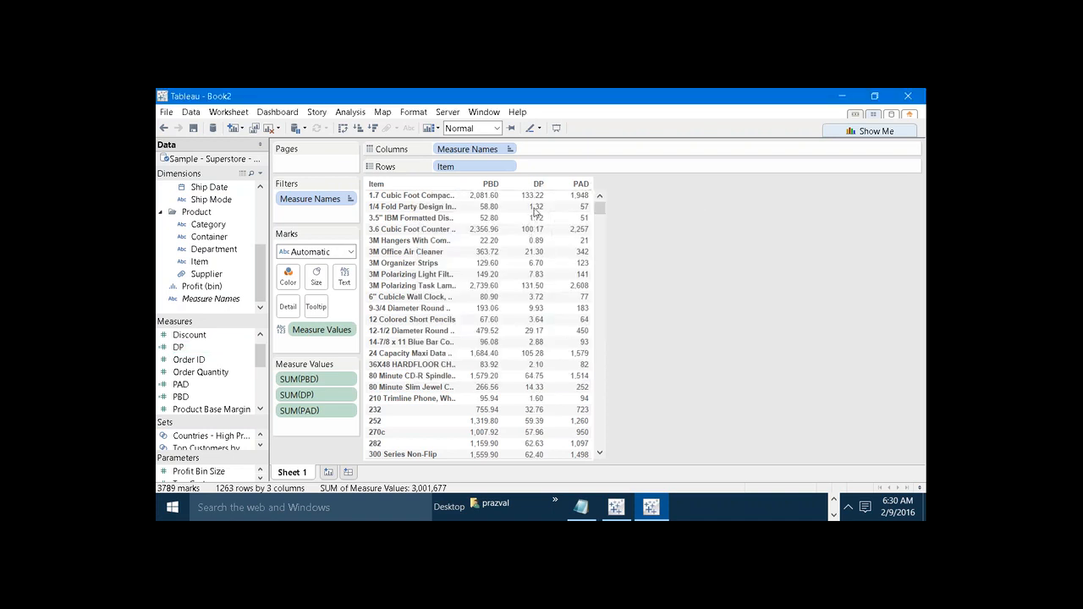
Set the default number format of the PAD measure to Number (Custom) with 2 decimal places.
{"action": "right_click", "coordinate": [181, 385]}
{"action": "mouse_move", "coordinate": [254, 380]}
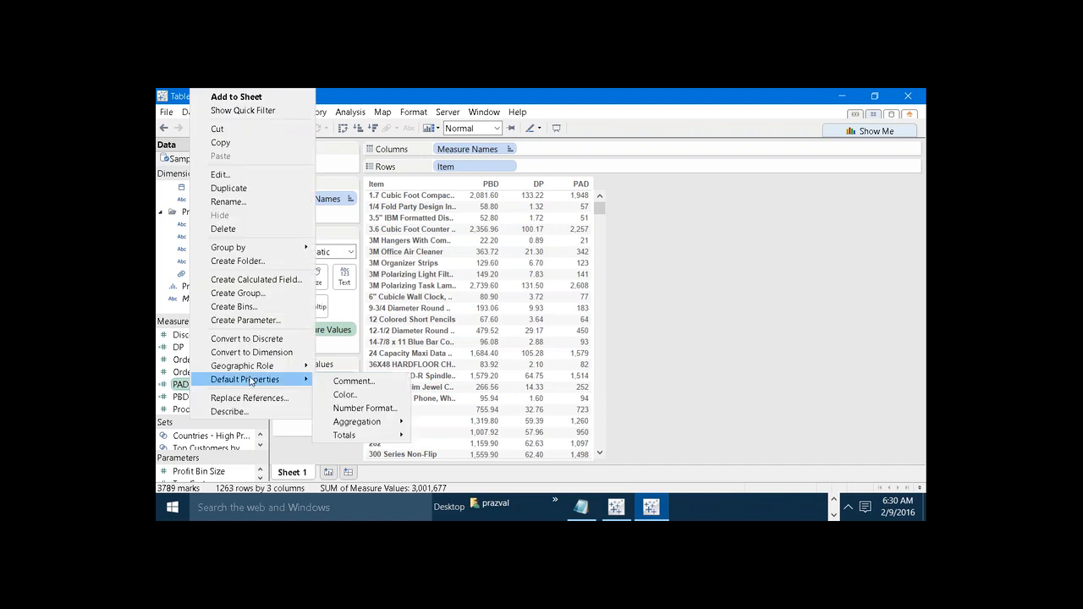
{"action": "left_click", "coordinate": [335, 409]}
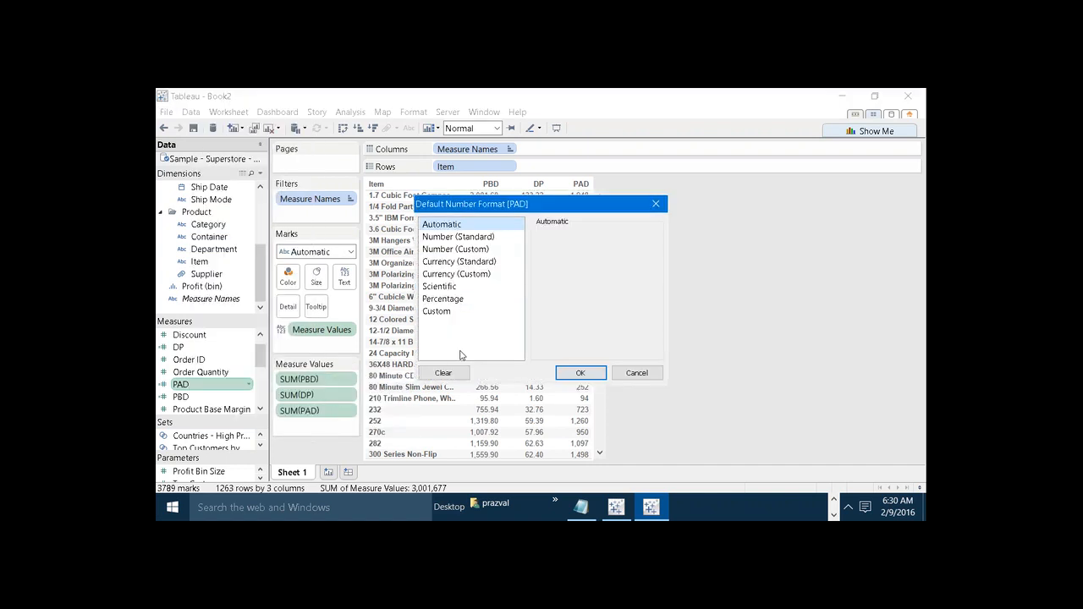
{"action": "left_click", "coordinate": [468, 250]}
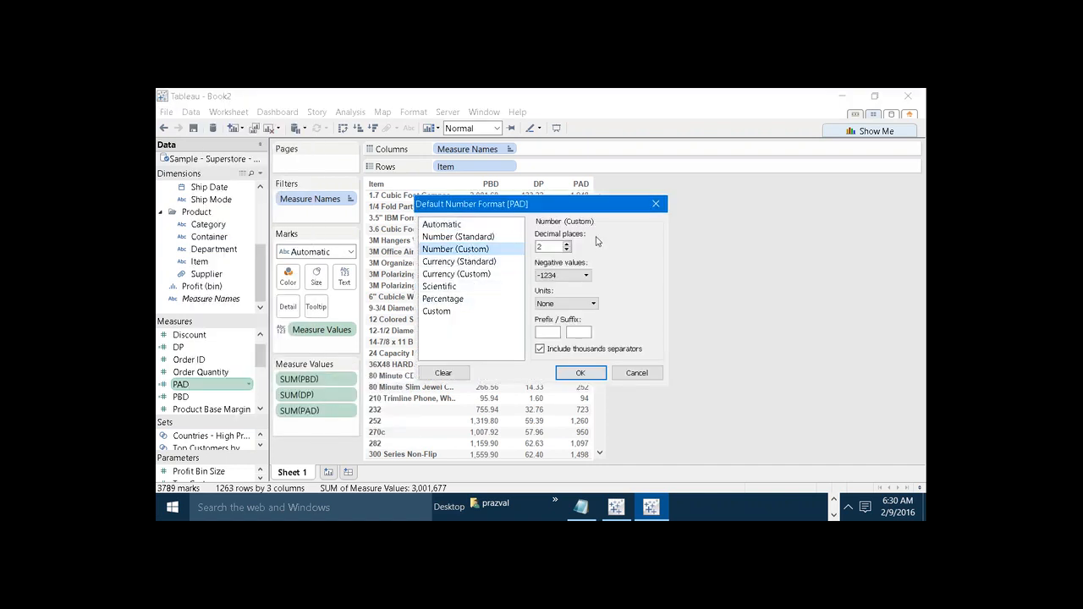
{"action": "left_click", "coordinate": [591, 377]}
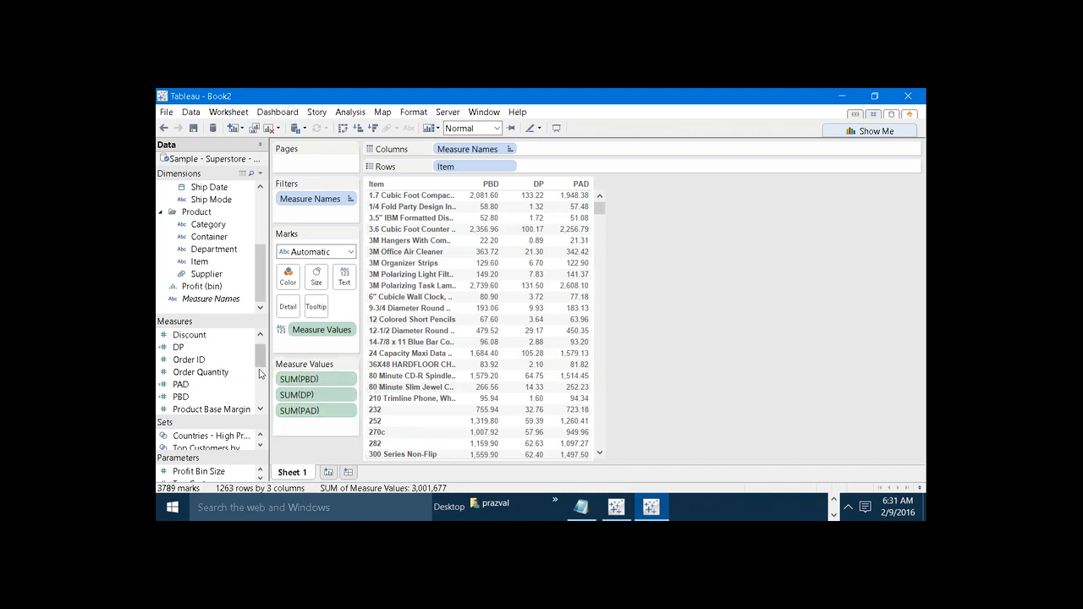
Start a new calculated field and filter its function list to the Number functions.
{"action": "left_click_drag", "start_coordinate": [261, 362], "coordinate": [262, 359]}
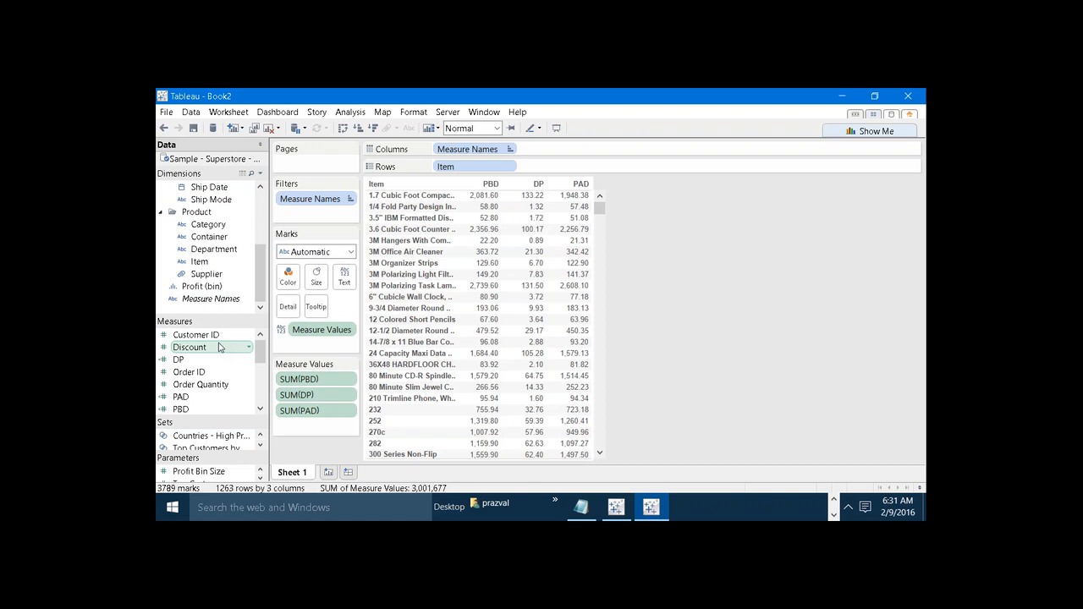
{"action": "left_click", "coordinate": [189, 397]}
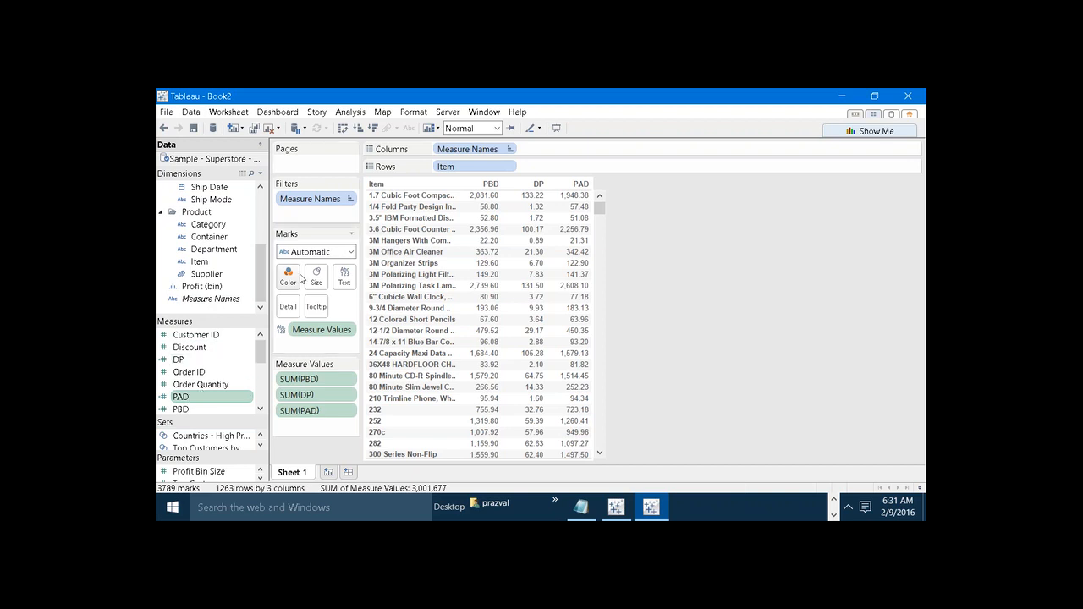
{"action": "left_click", "coordinate": [350, 111]}
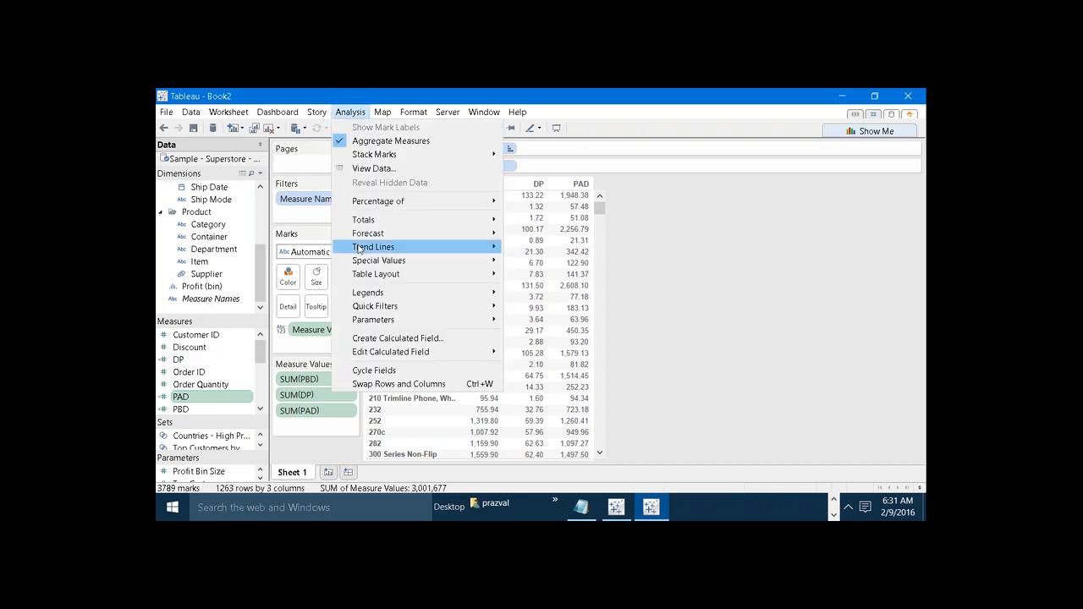
{"action": "left_click", "coordinate": [370, 338]}
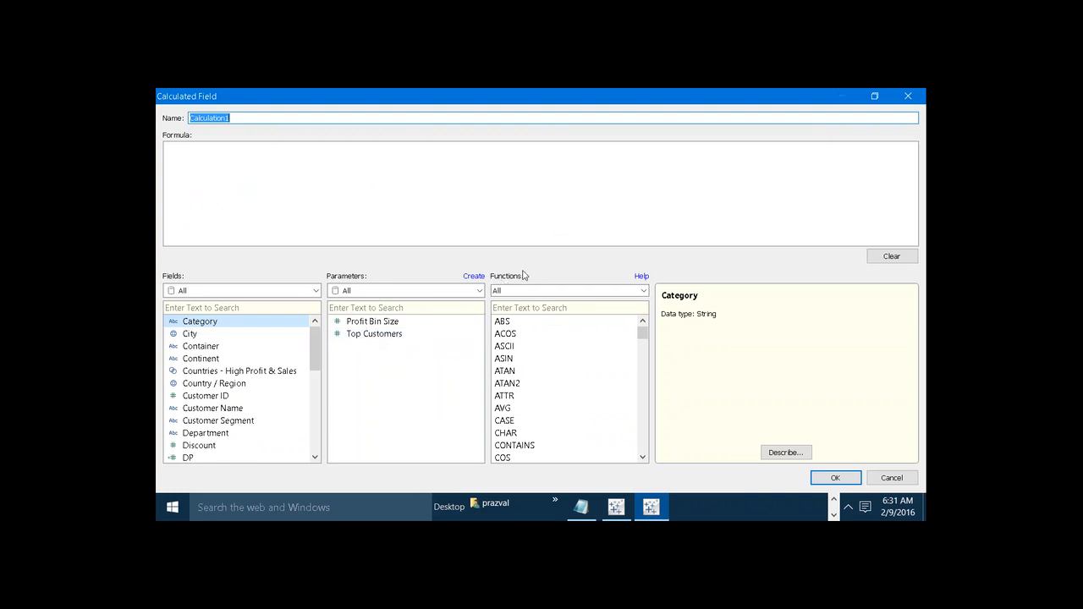
{"action": "left_click", "coordinate": [643, 290]}
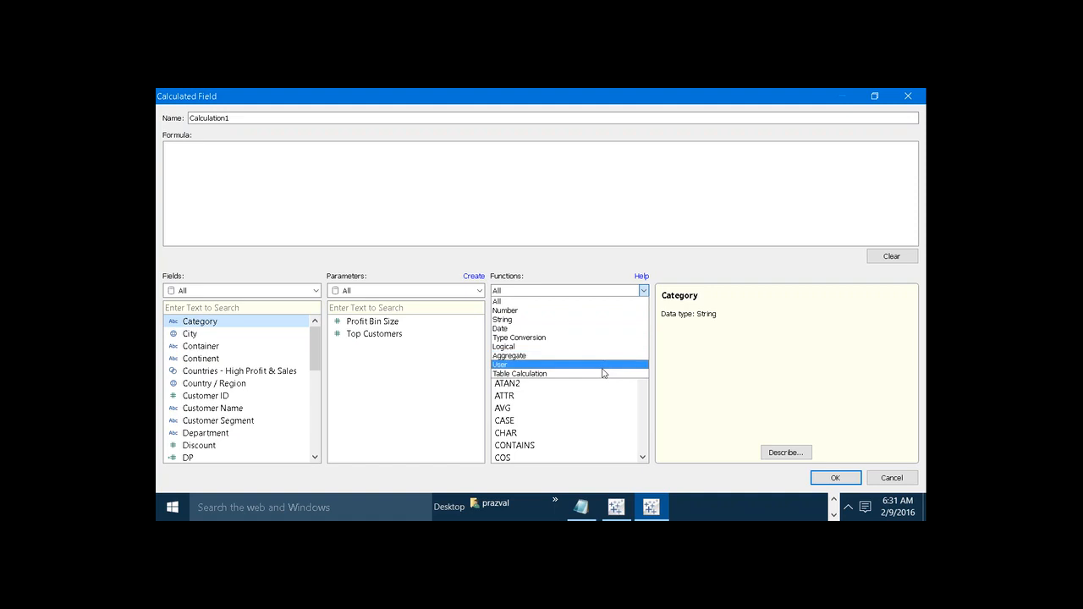
{"action": "left_click", "coordinate": [561, 312]}
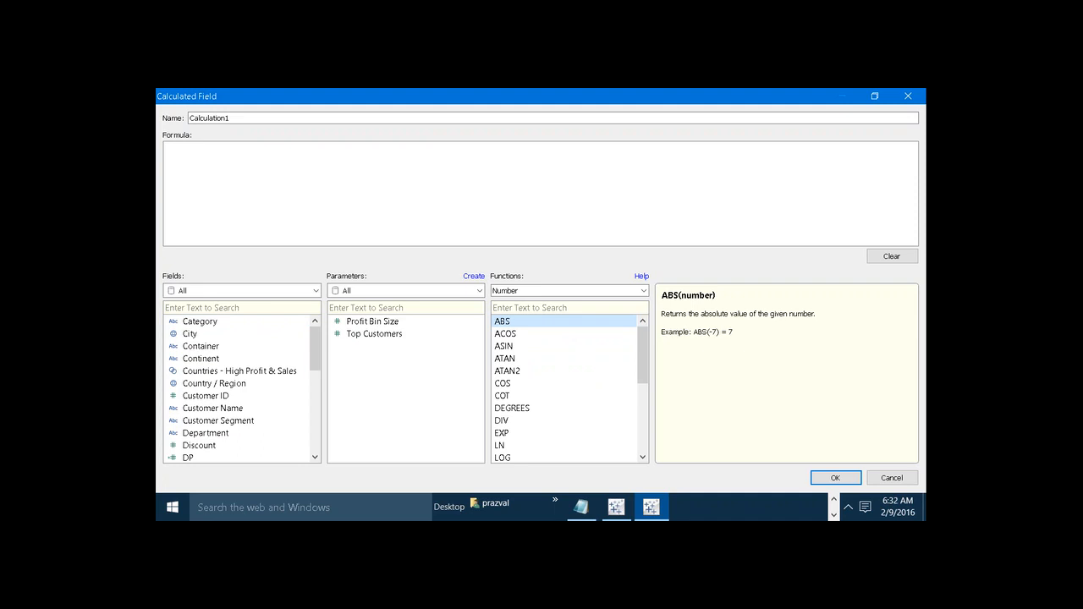
Open a blank Notepad document and enter the heading "1)Number Functions:-" followed by an empty line.
{"action": "key", "text": "super+r"}
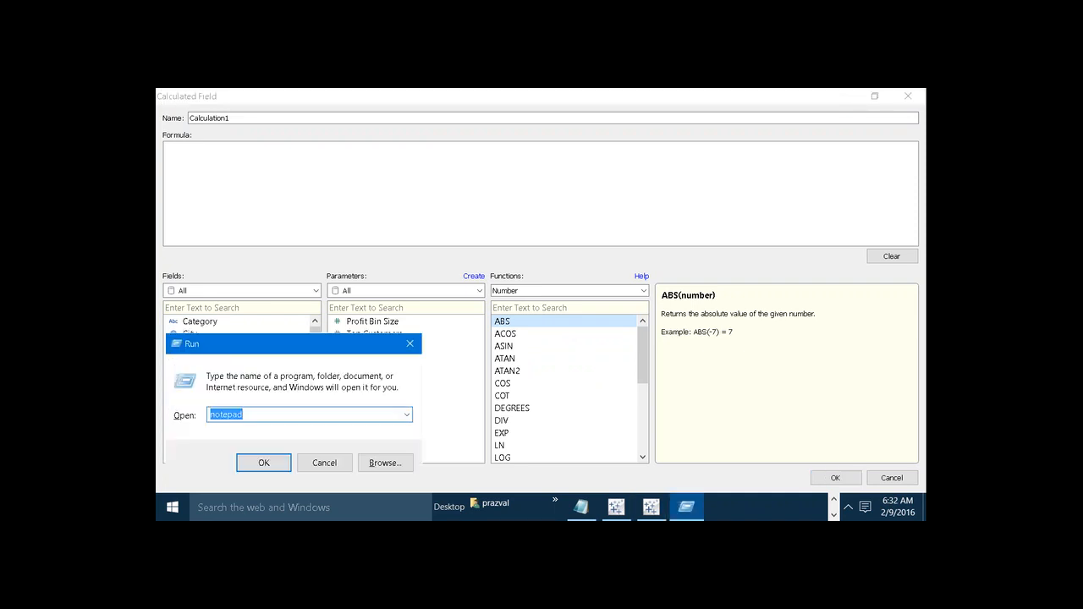
{"action": "key", "text": "Return"}
{"action": "left_click_drag", "start_coordinate": [556, 221], "coordinate": [899, 440]}
{"action": "type", "text": "1"}
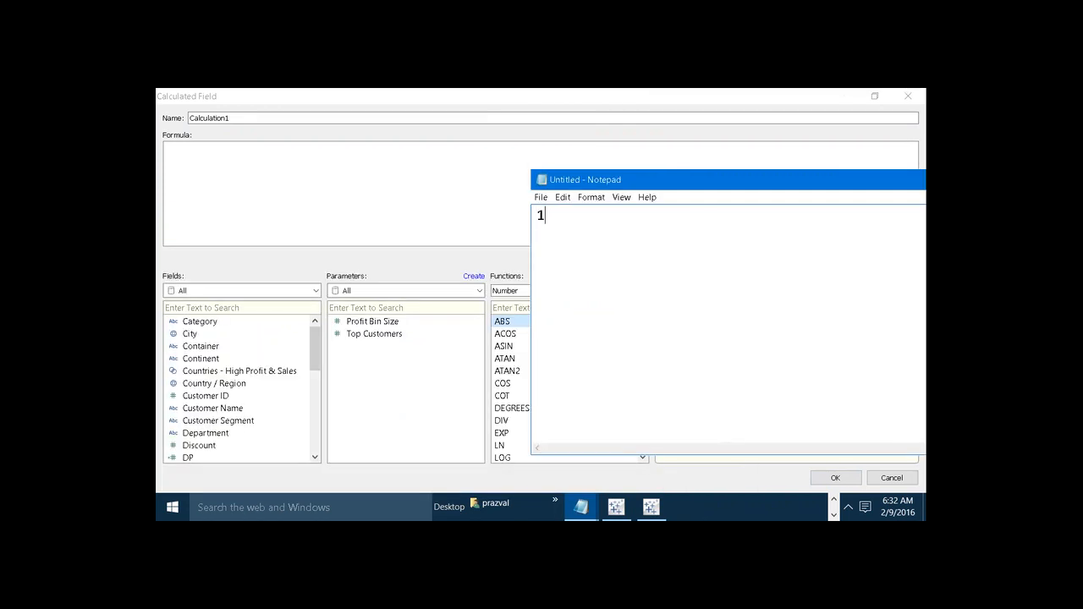
{"action": "type", "text": ")Number Function"}
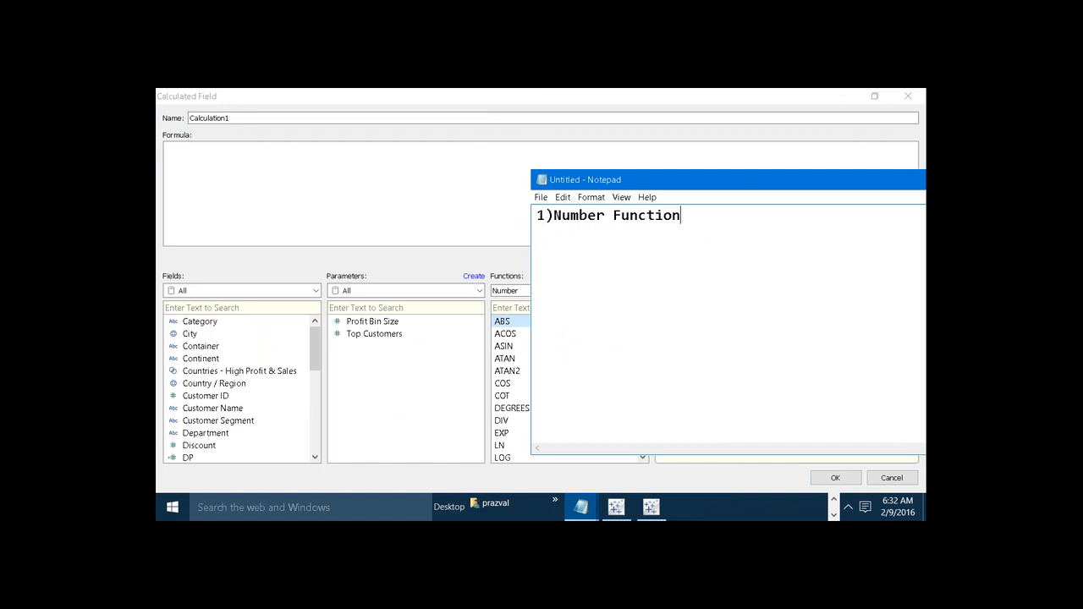
{"action": "type", "text": "s:-"}
{"action": "key", "text": "Return"}
{"action": "key", "text": "Return"}
Add the note "1)ABS:-" with the line "-->Absolute Value Function" beneath it.
{"action": "type", "text": "1)ABS:-"}
{"action": "key", "text": "Return"}
{"action": "type", "text": "-->Absolute"}
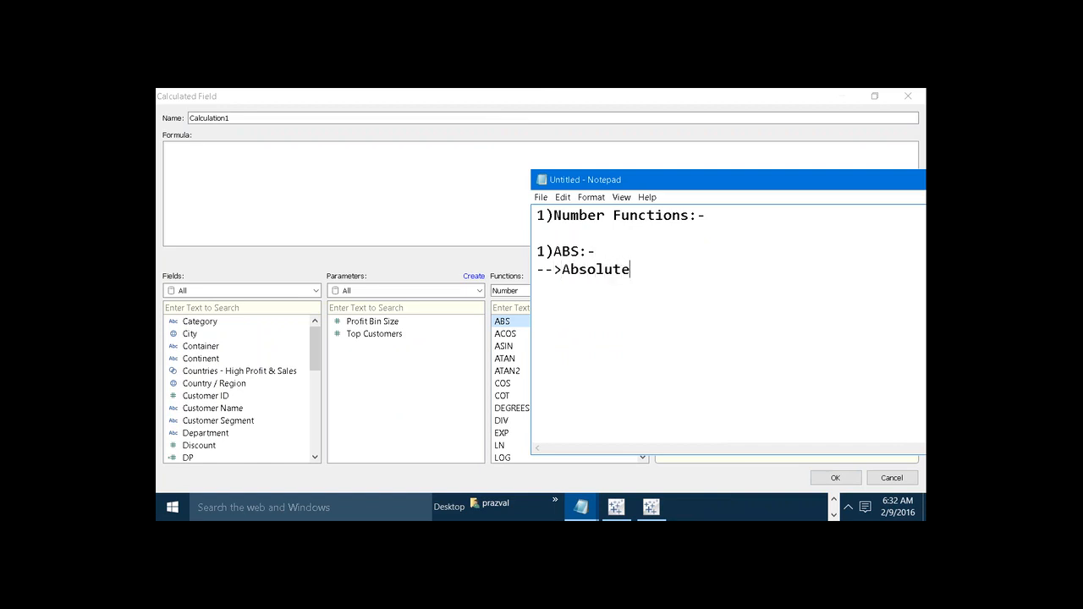
{"action": "type", "text": " ValueFunction"}
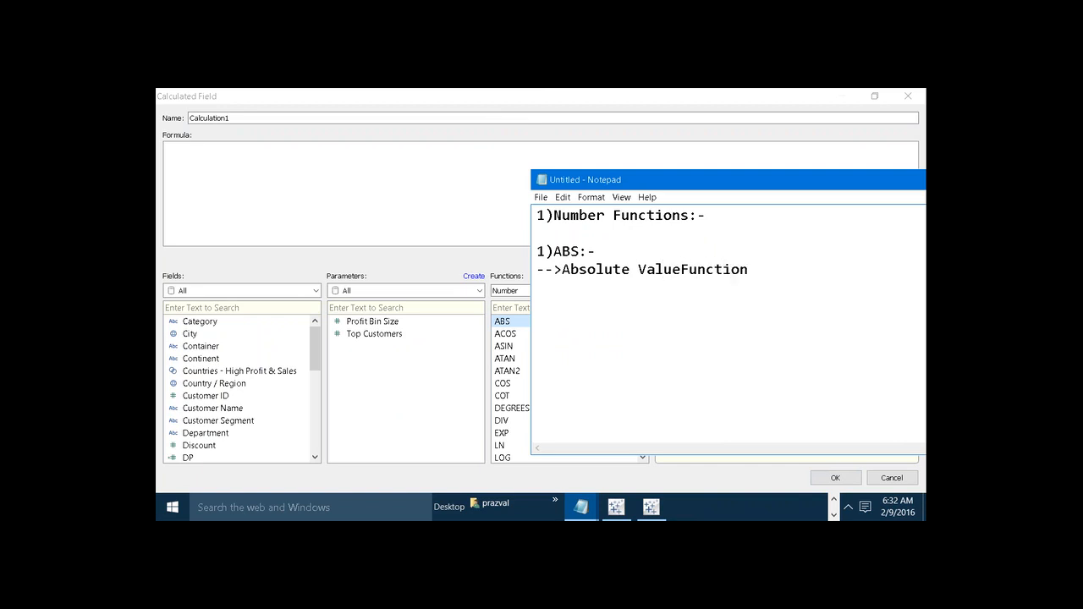
{"action": "key", "text": "Left"}
{"action": "key", "text": "Left"}
{"action": "key", "text": "Left"}
{"action": "key", "text": "Left"}
{"action": "key", "text": "Left"}
{"action": "key", "text": "Left"}
{"action": "key", "text": "Left"}
{"action": "key", "text": "Left"}
{"action": "left_click", "coordinate": [795, 276]}
Write the syntax note "Syntax:-" with "ABS(Number)" on the following line, below the function description.
{"action": "key", "text": "Return"}
{"action": "key", "text": "Return"}
{"action": "type", "text": "Synta"}
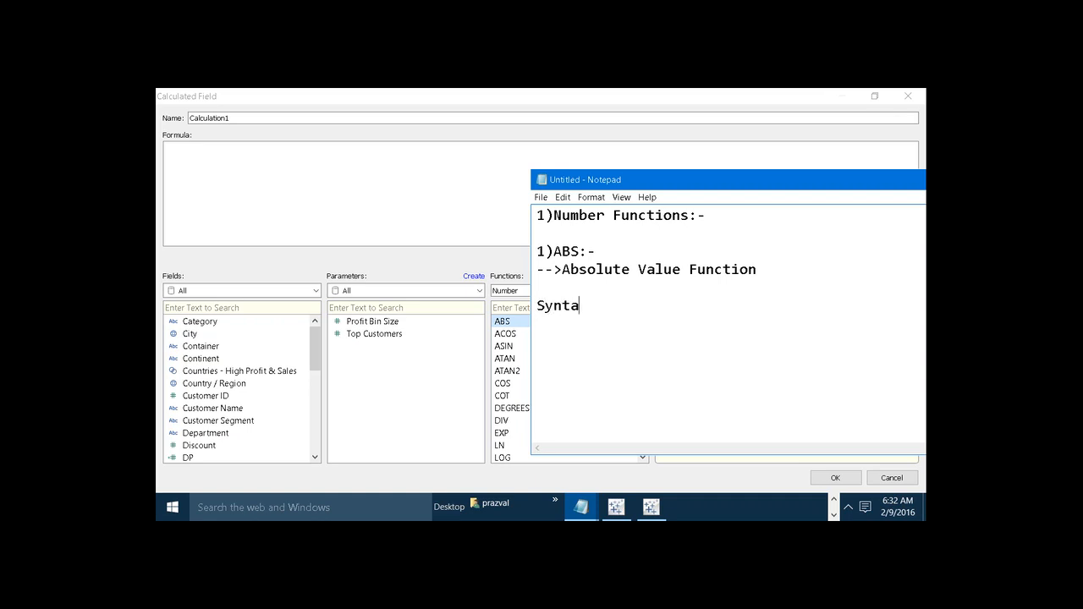
{"action": "type", "text": "x:-"}
{"action": "key", "text": "Return"}
{"action": "type", "text": "ABS(Number)"}
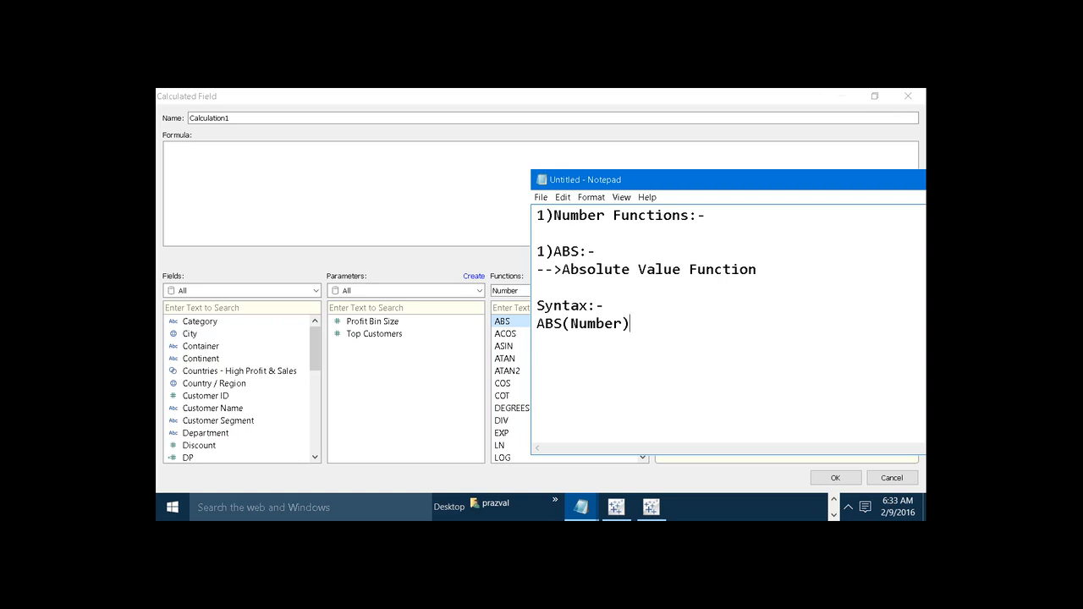
{"action": "key", "text": "Return"}
{"action": "type", "text": "5"}
{"action": "key", "text": "BackSpace"}
{"action": "left_click_drag", "start_coordinate": [562, 269], "coordinate": [756, 269]}
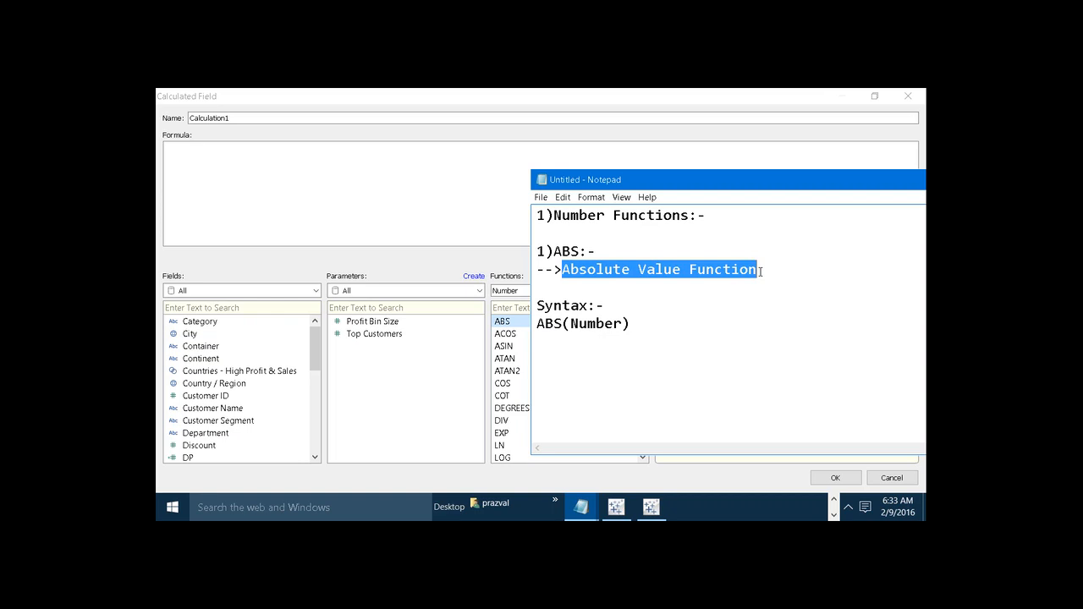
Add an "Ex:-" section under the syntax with the examples "ABS(5)=5" and "ABS(-5) = 5".
{"action": "left_click", "coordinate": [633, 322]}
{"action": "key", "text": "Return"}
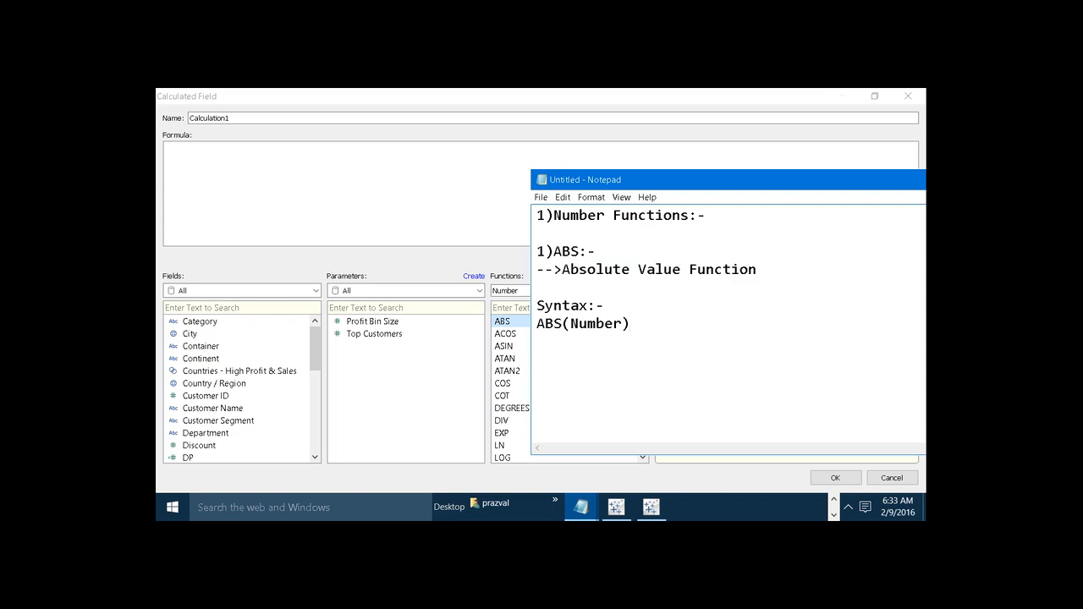
{"action": "type", "text": "Ex:-"}
{"action": "key", "text": "Return"}
{"action": "type", "text": "ABS(5)=5"}
{"action": "key", "text": "Return"}
{"action": "type", "text": "ABS"}
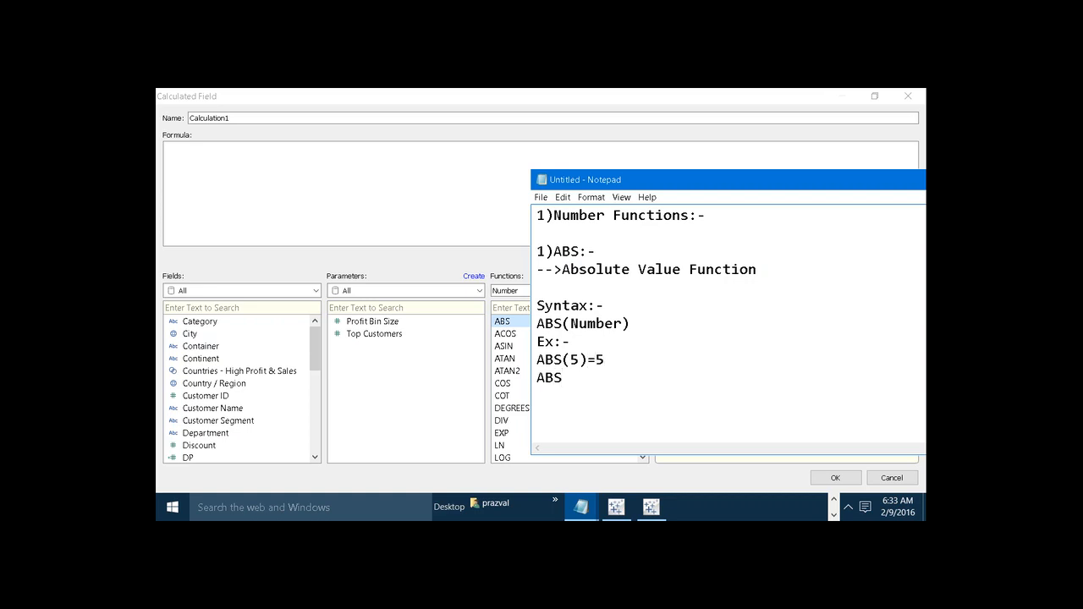
{"action": "type", "text": "(-5) = 5"}
Return to Tableau's calculated field editor and name the field ABS.
{"action": "left_click_drag", "start_coordinate": [746, 179], "coordinate": [487, 192]}
{"action": "left_click", "coordinate": [758, 192]}
{"action": "left_click", "coordinate": [414, 117]}
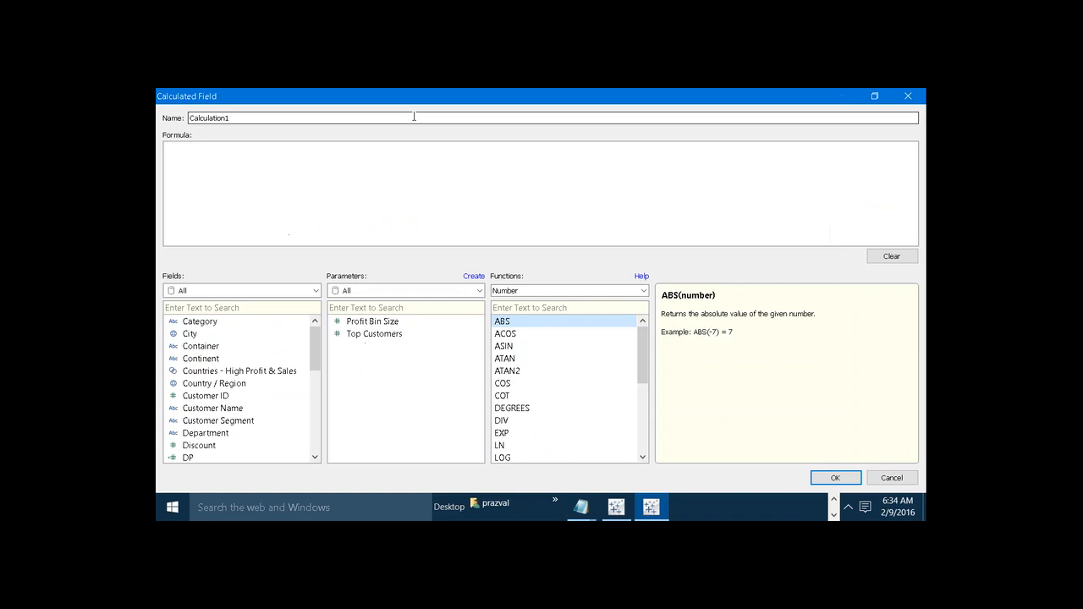
{"action": "key", "text": "BackSpace"}
{"action": "key", "text": "BackSpace"}
{"action": "key", "text": "BackSpace"}
{"action": "key", "text": "BackSpace"}
{"action": "key", "text": "BackSpace"}
{"action": "key", "text": "BackSpace"}
{"action": "key", "text": "BackSpace"}
{"action": "key", "text": "BackSpace"}
{"action": "key", "text": "BackSpace"}
{"action": "key", "text": "BackSpace"}
{"action": "key", "text": "BackSpace"}
{"action": "key", "text": "BackSpace"}
{"action": "type", "text": "ABS"}
Enter the formula ABS(5) for the calculated field and save it.
{"action": "left_click", "coordinate": [375, 163]}
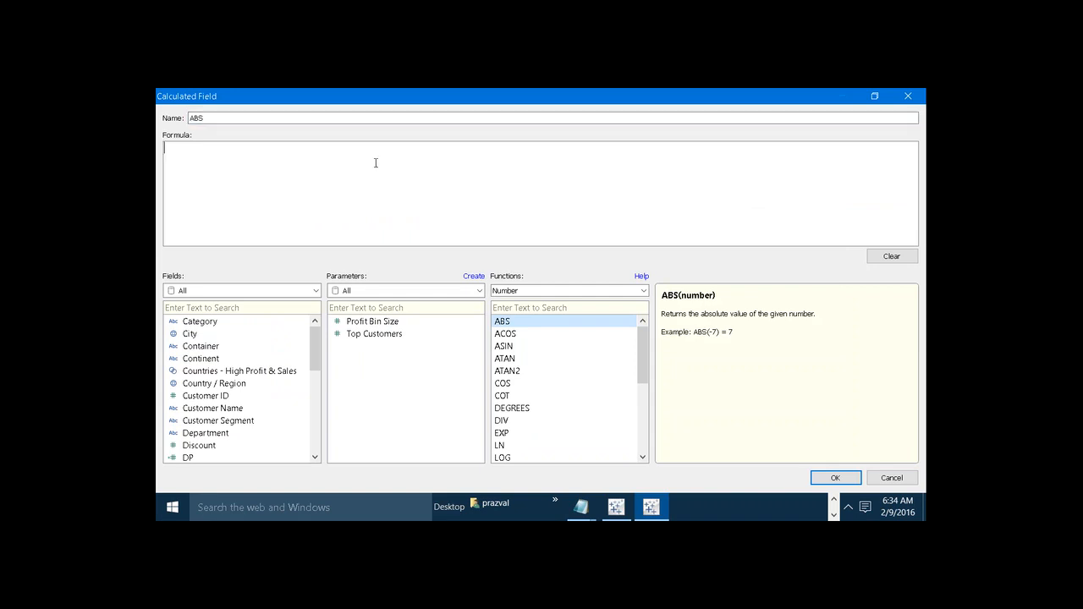
{"action": "type", "text": "ABS("}
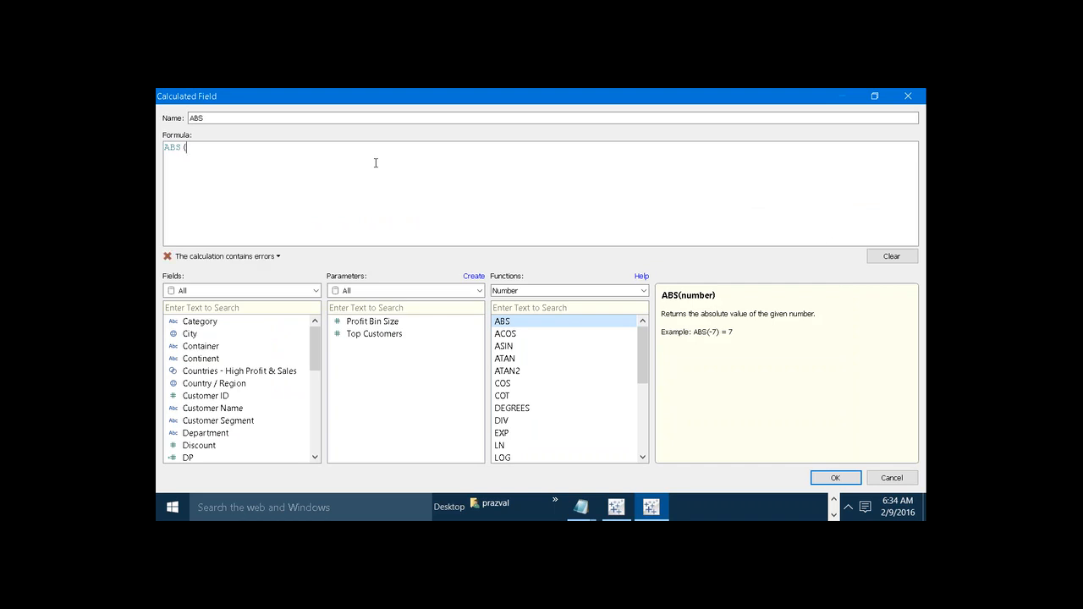
{"action": "type", "text": "5)"}
{"action": "left_click", "coordinate": [831, 478]}
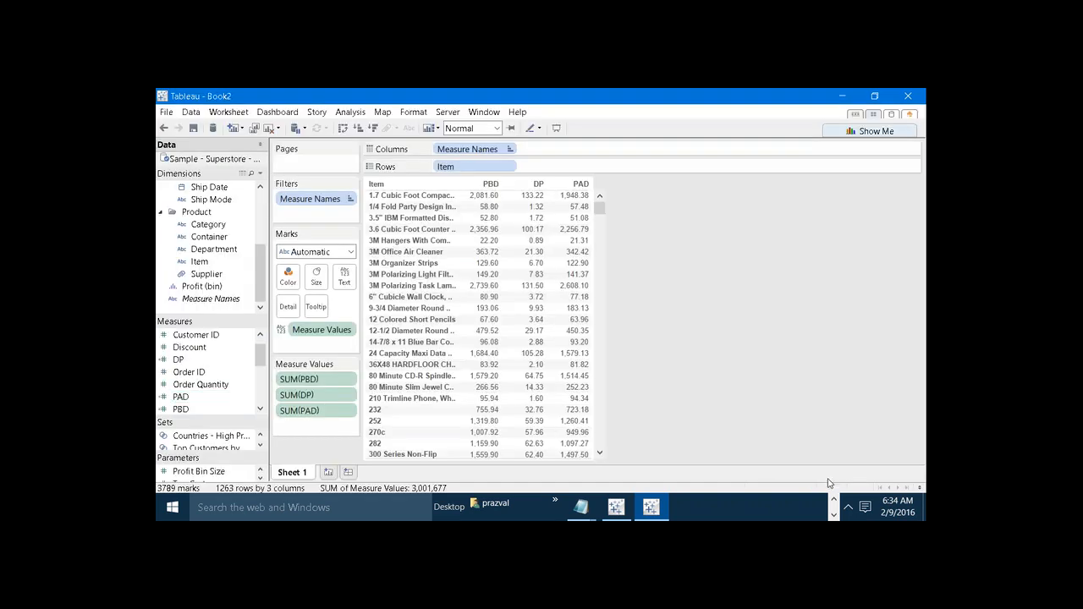
Add a new worksheet with the ABS measure on Rows and show its mark labels.
{"action": "left_click", "coordinate": [232, 127]}
{"action": "scroll", "coordinate": [263, 356], "scroll_direction": "up", "scroll_amount": 1}
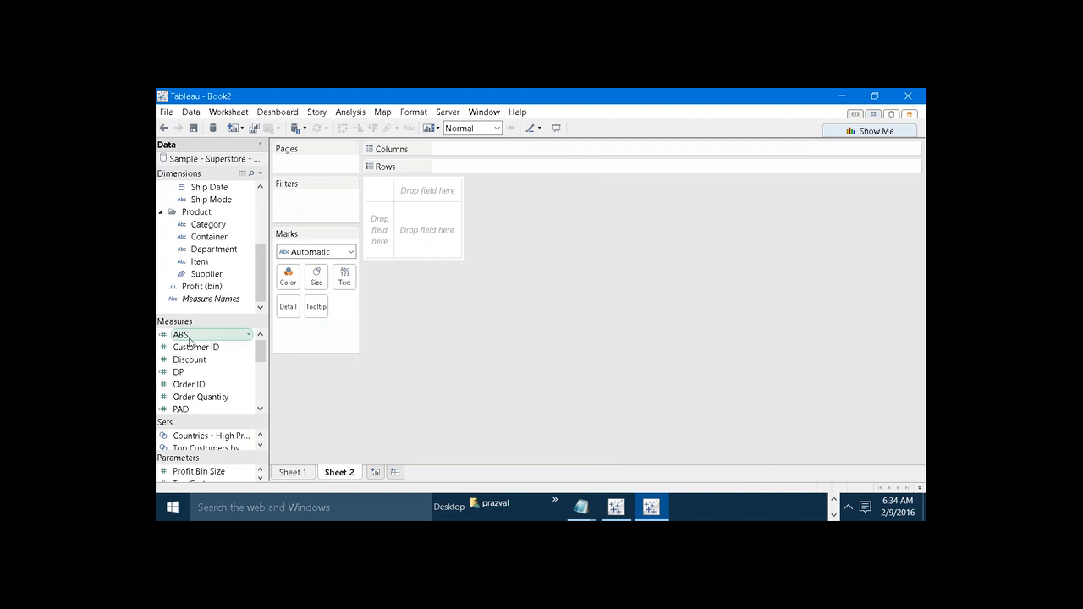
{"action": "left_click_drag", "start_coordinate": [190, 398], "coordinate": [338, 387]}
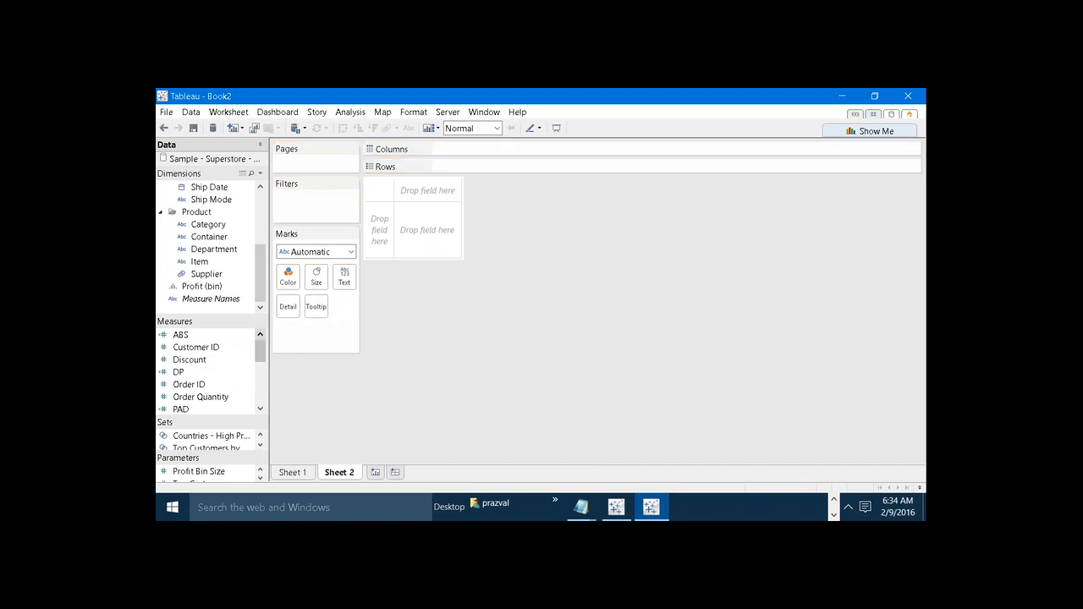
{"action": "left_click_drag", "start_coordinate": [189, 339], "coordinate": [467, 165]}
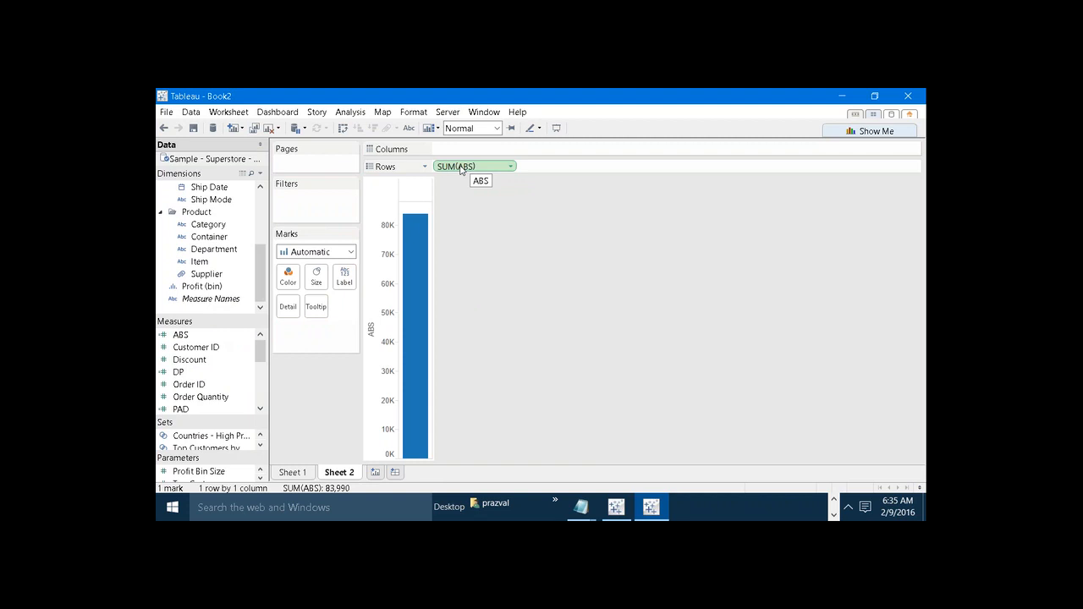
{"action": "left_click_drag", "start_coordinate": [448, 167], "coordinate": [415, 139]}
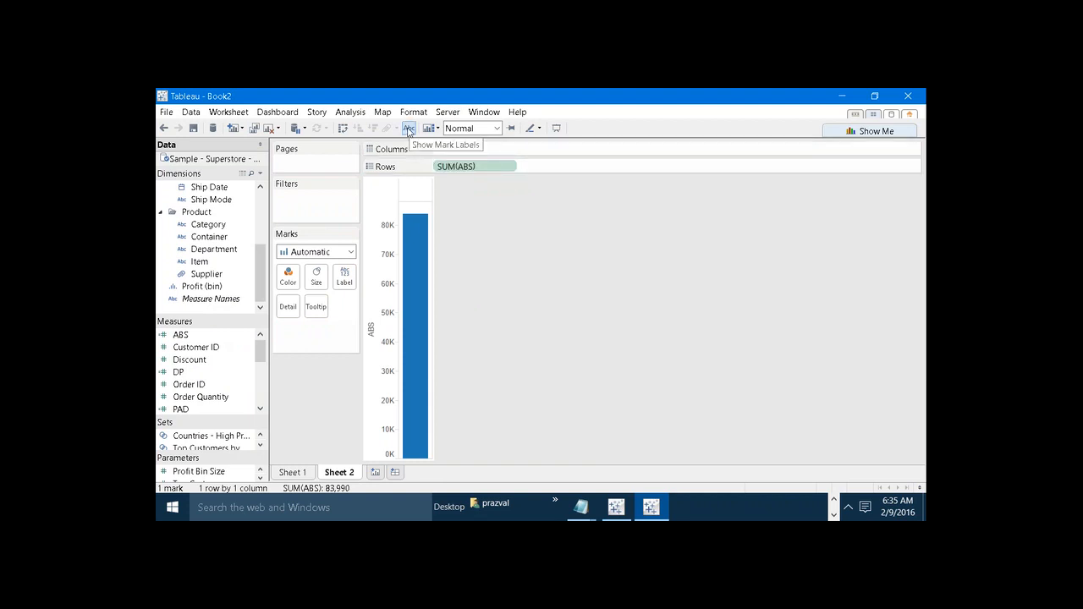
{"action": "left_click", "coordinate": [409, 129]}
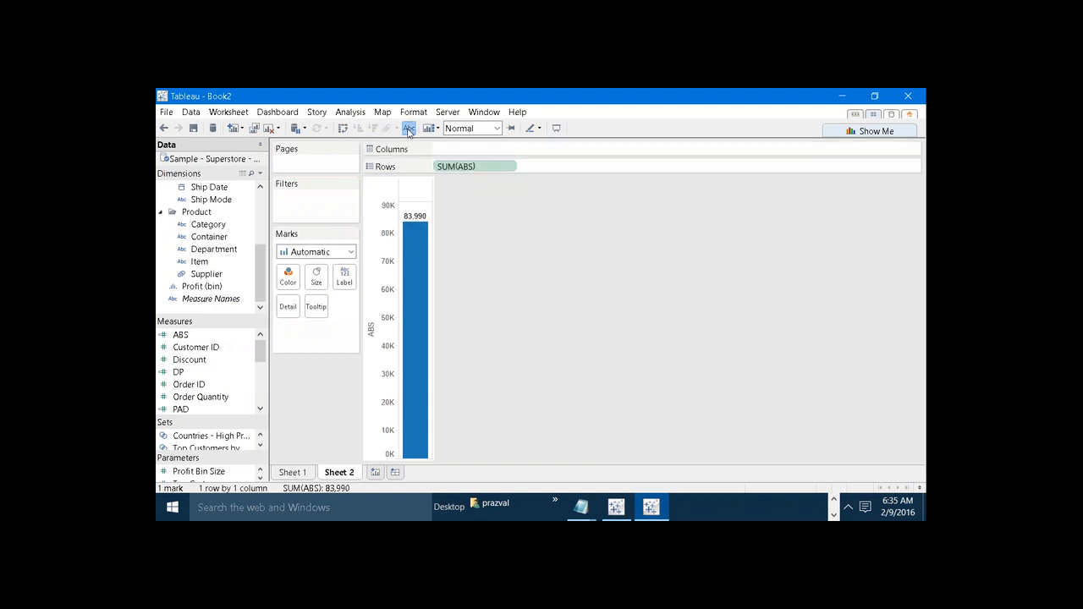
Convert the ABS measure on Rows to a dimension and undo that conversion.
{"action": "right_click", "coordinate": [443, 171]}
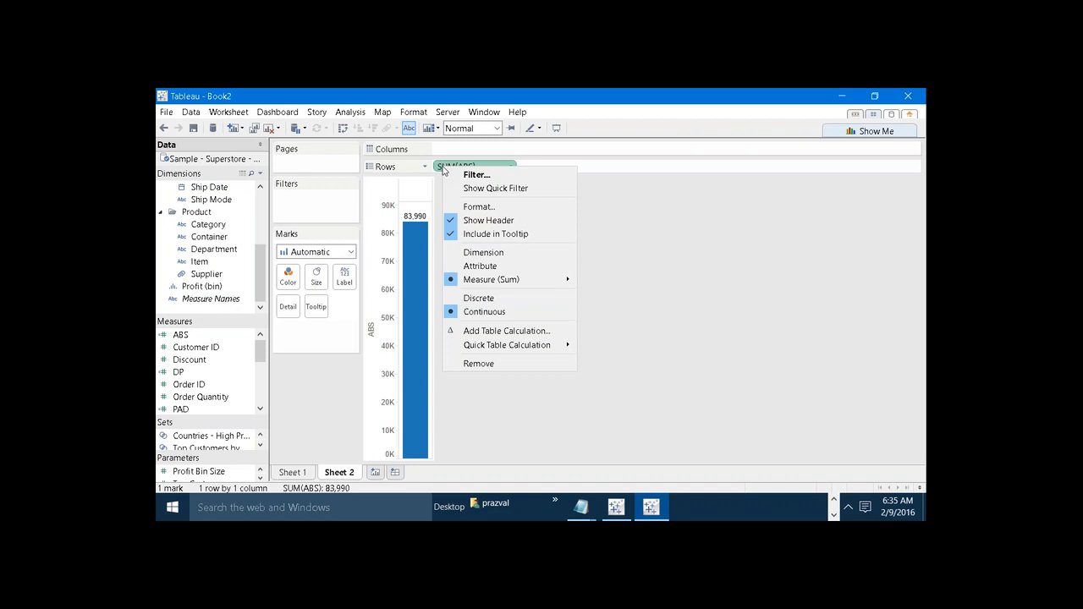
{"action": "left_click", "coordinate": [473, 254]}
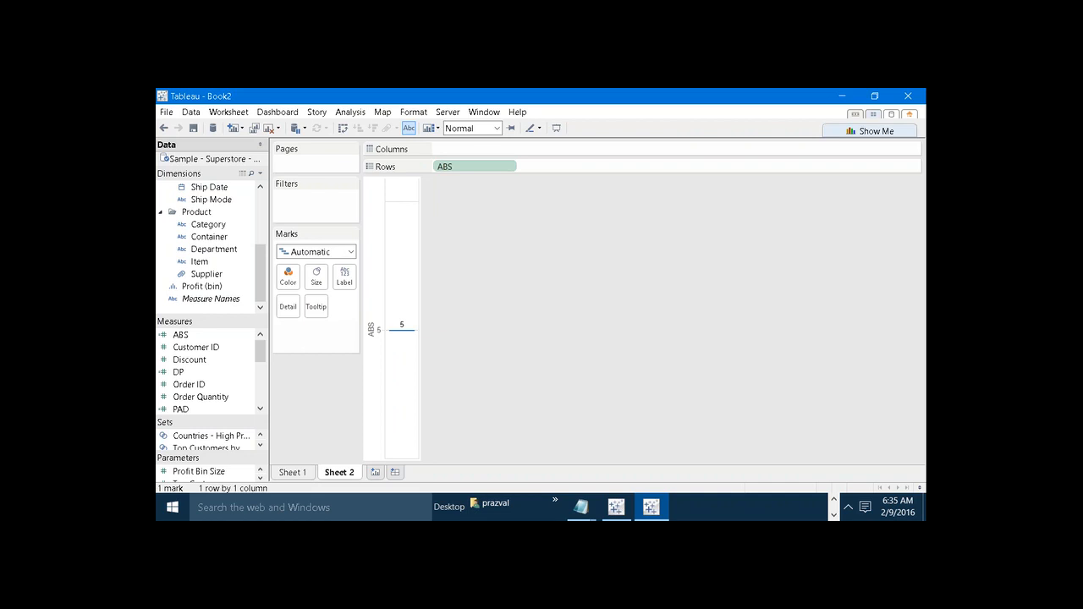
{"action": "left_click", "coordinate": [165, 128]}
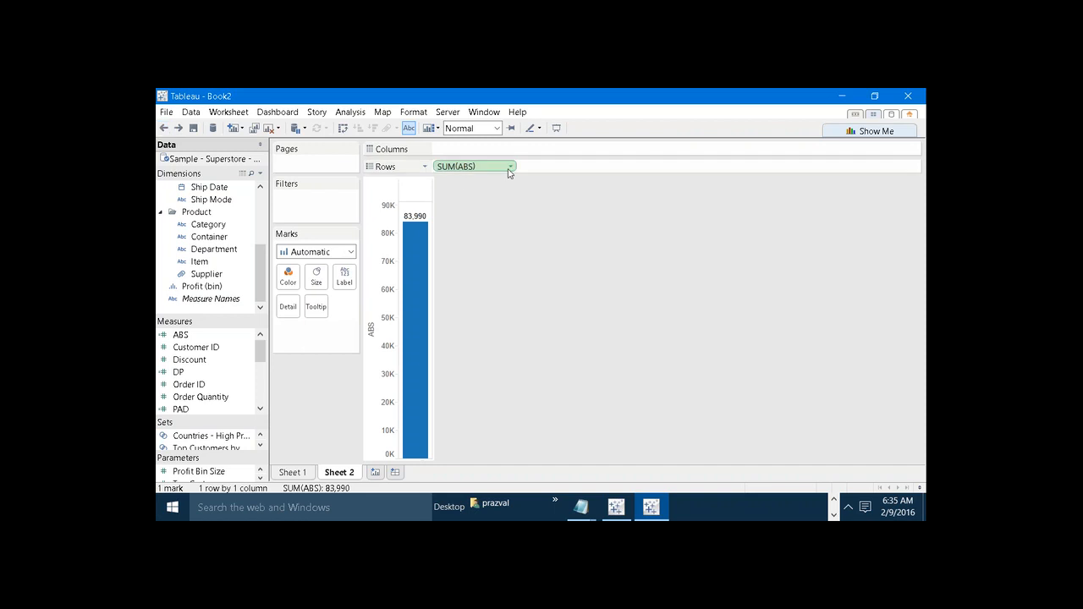
Turn off measure aggregation for the worksheet and inspect the ABS mark's value.
{"action": "left_click", "coordinate": [356, 115]}
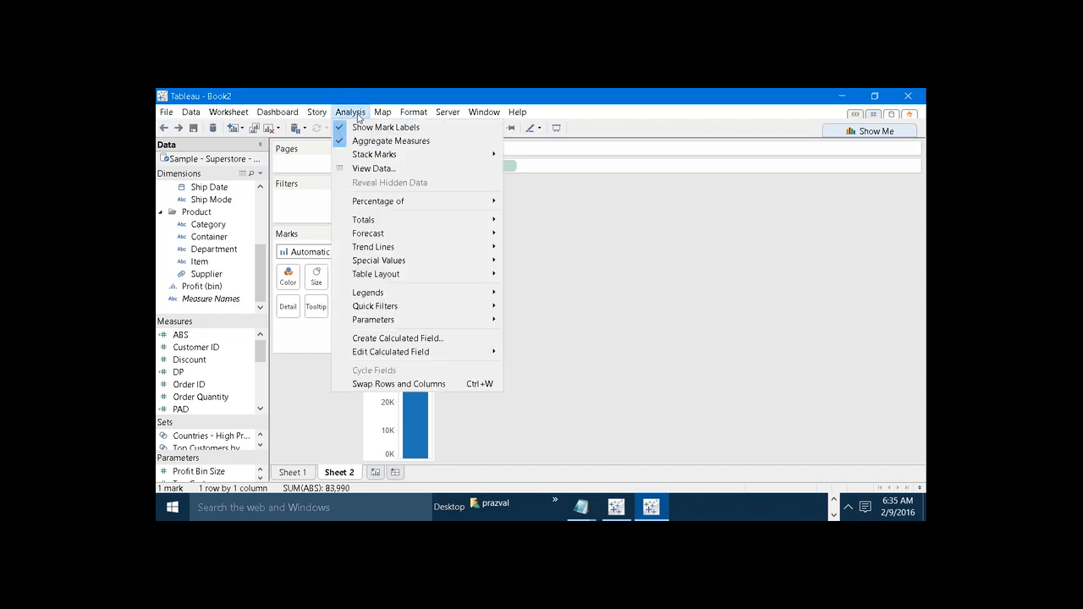
{"action": "left_click", "coordinate": [372, 140]}
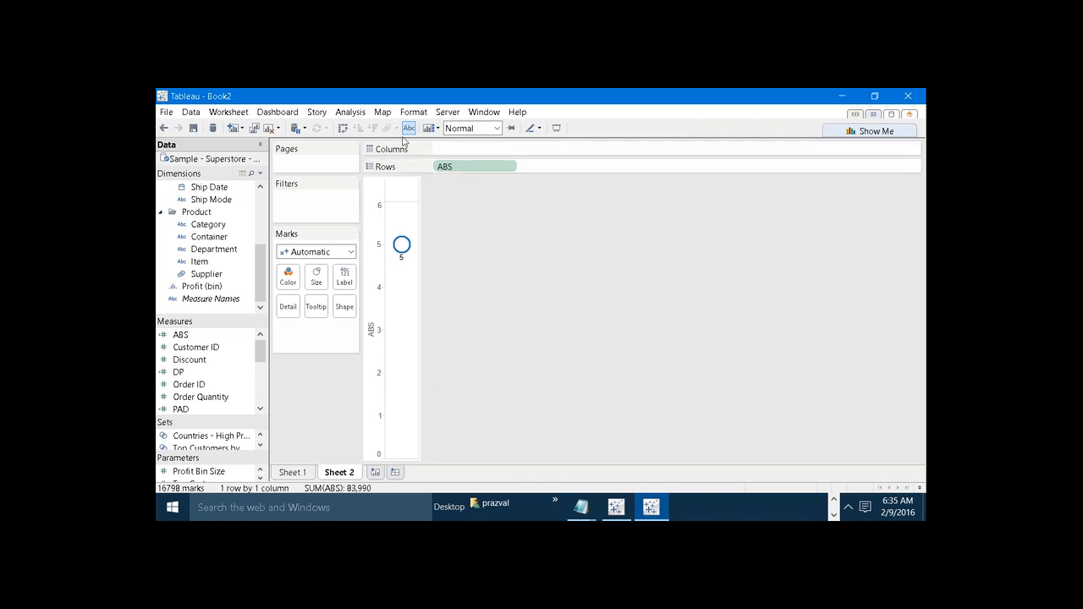
{"action": "left_click", "coordinate": [352, 115]}
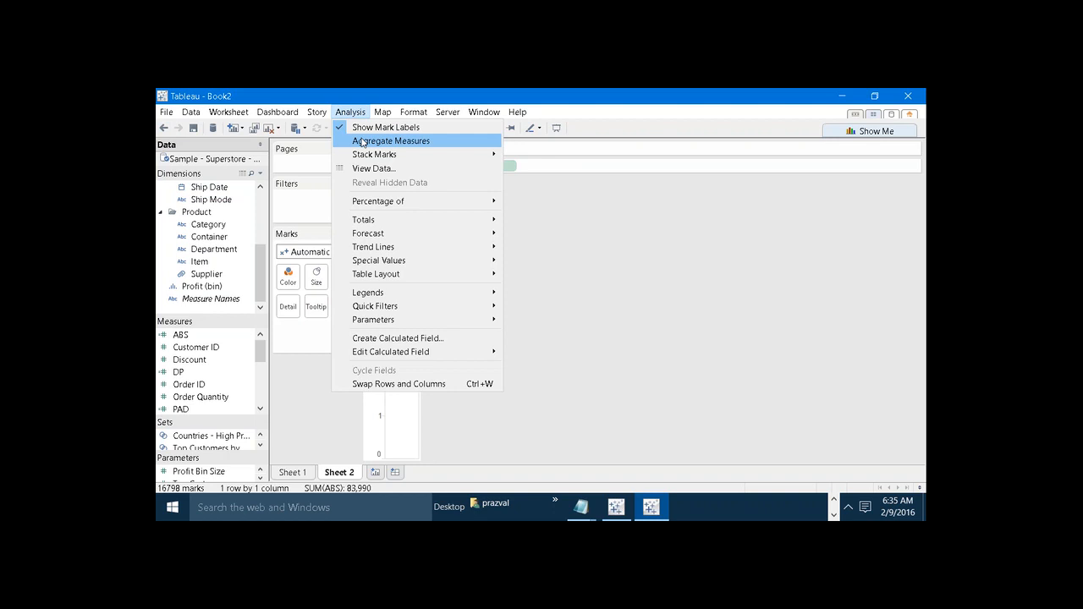
{"action": "left_click", "coordinate": [537, 192]}
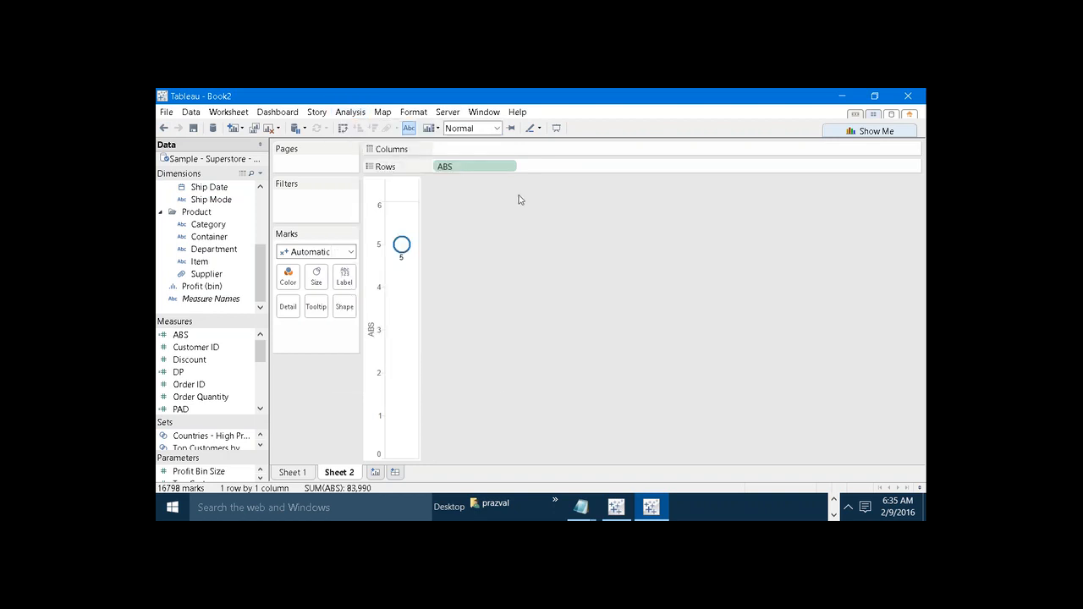
{"action": "mouse_move", "coordinate": [397, 248]}
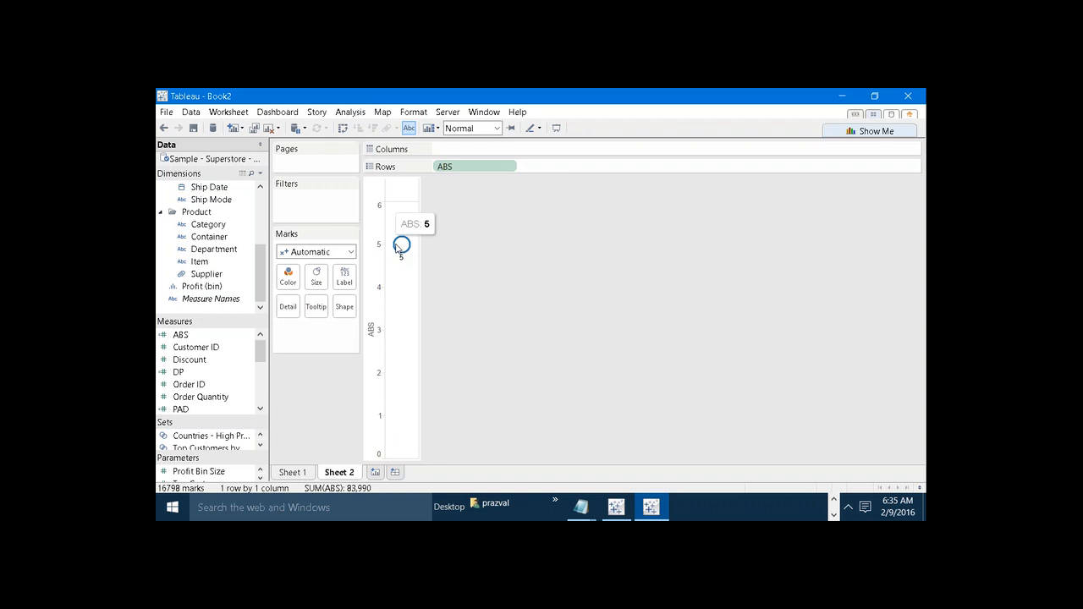
Edit the ABS calculated field so its formula is ABS(5)+ABS(-5) and apply the change.
{"action": "right_click", "coordinate": [203, 335]}
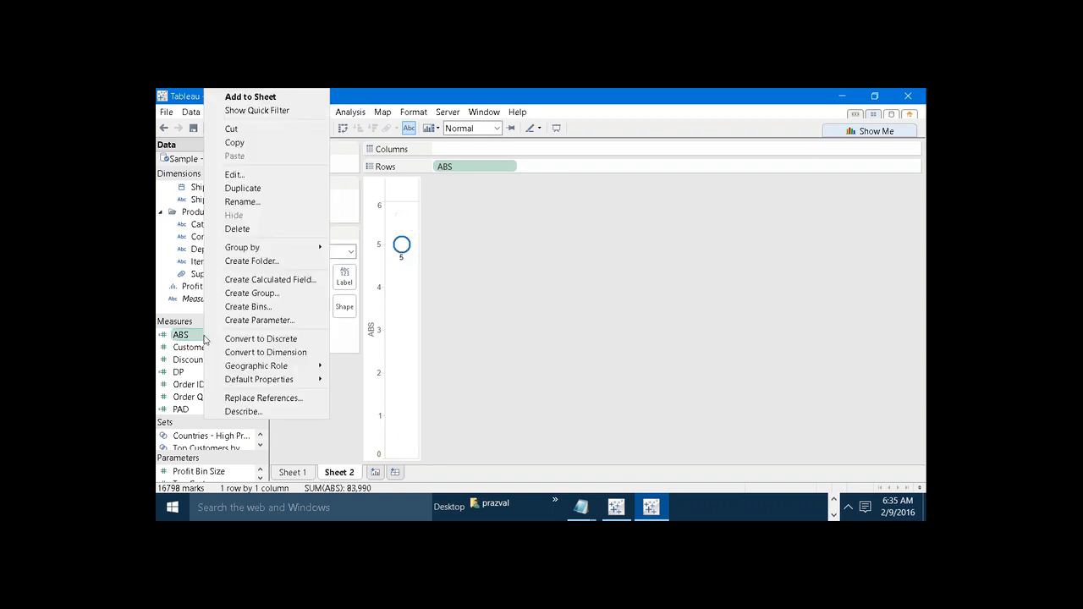
{"action": "left_click", "coordinate": [256, 175]}
{"action": "left_click", "coordinate": [238, 157]}
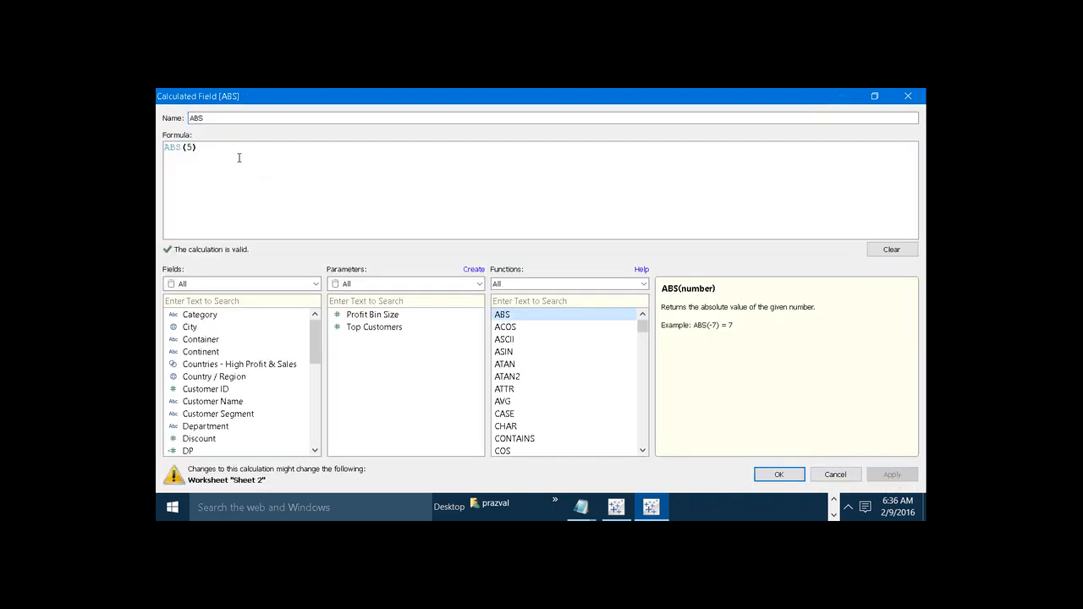
{"action": "type", "text": "+ABS"}
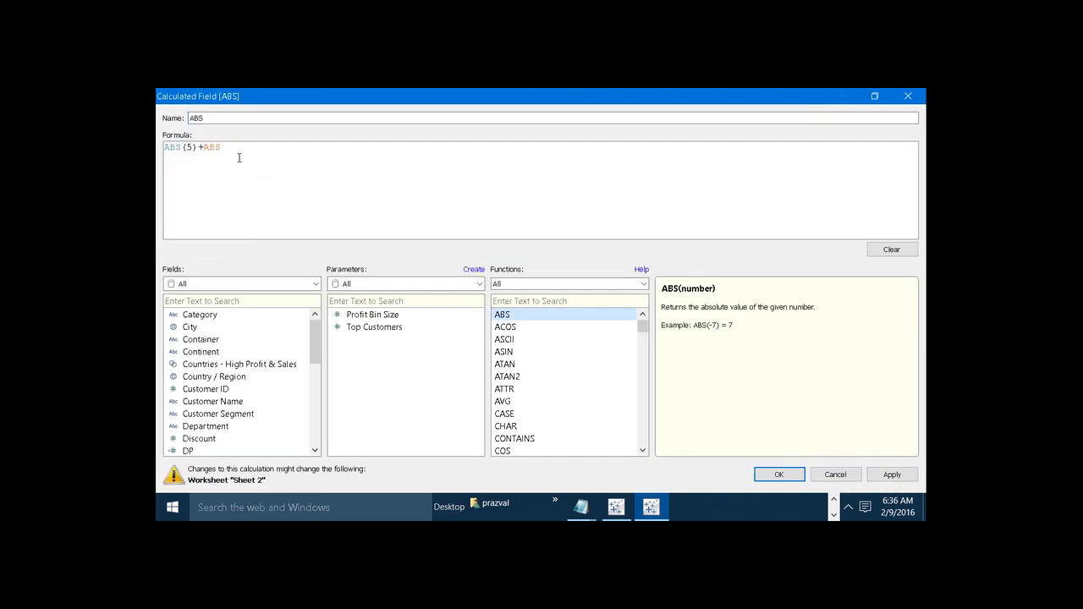
{"action": "type", "text": "(-5)"}
{"action": "left_click", "coordinate": [889, 474]}
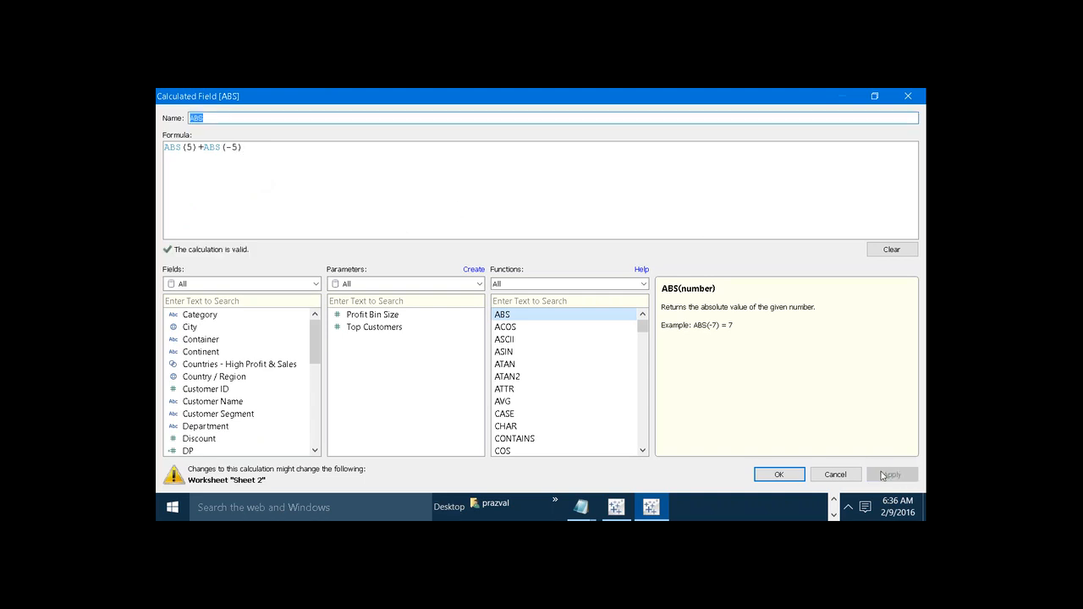
Add the comment line "//5 + 5" beneath the ABS formula and save the calculated field.
{"action": "left_click", "coordinate": [253, 148]}
{"action": "type", "text": "//"}
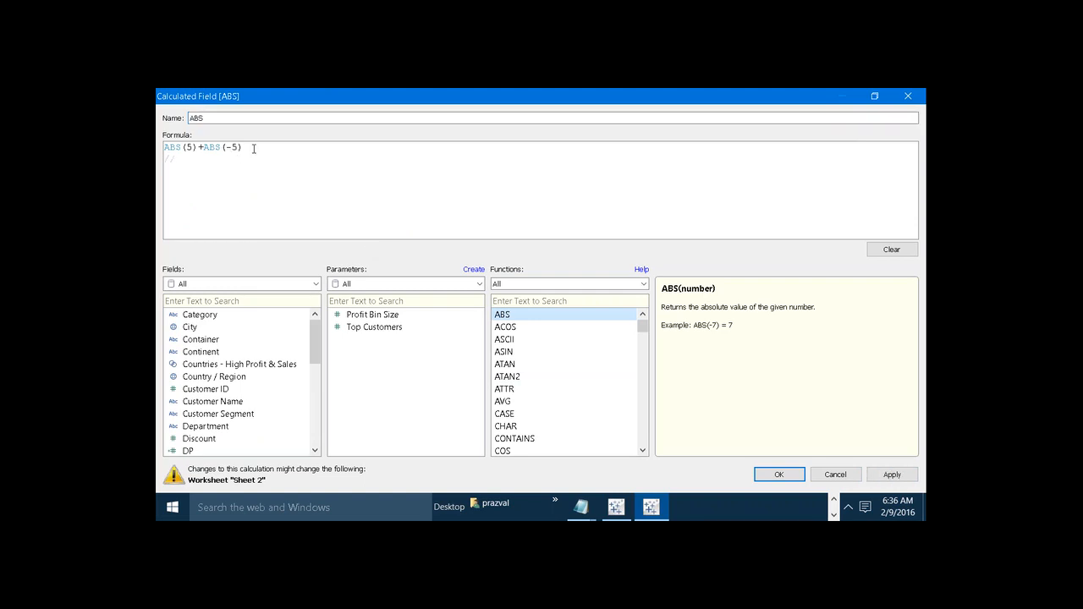
{"action": "type", "text": "5   + 5"}
{"action": "left_click", "coordinate": [895, 474]}
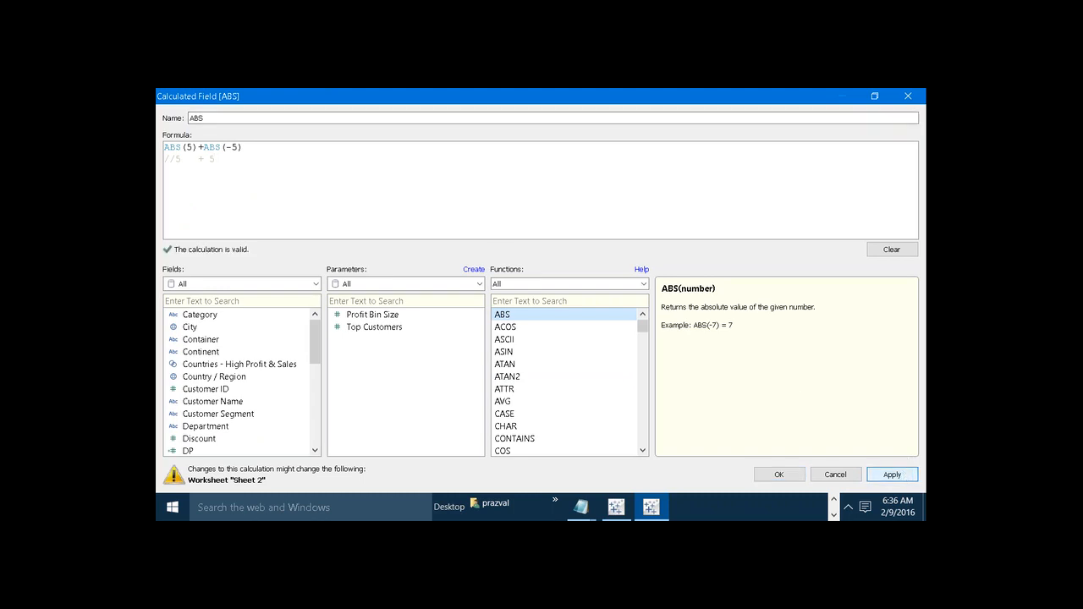
{"action": "left_click", "coordinate": [793, 470]}
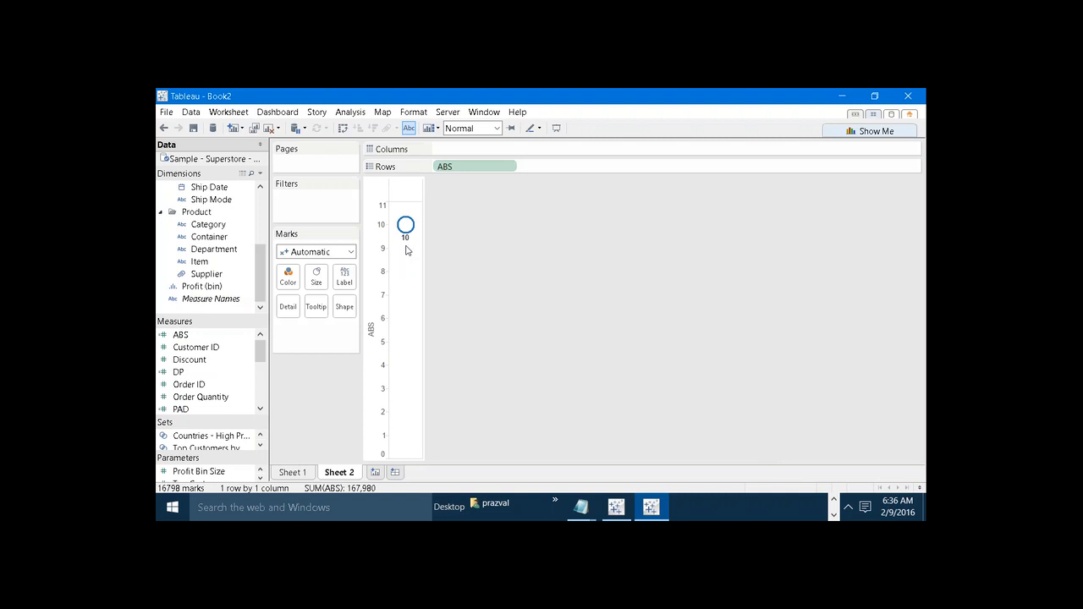
Open a new blank calculated field and switch to the Notepad notes on number functions.
{"action": "left_click", "coordinate": [349, 111]}
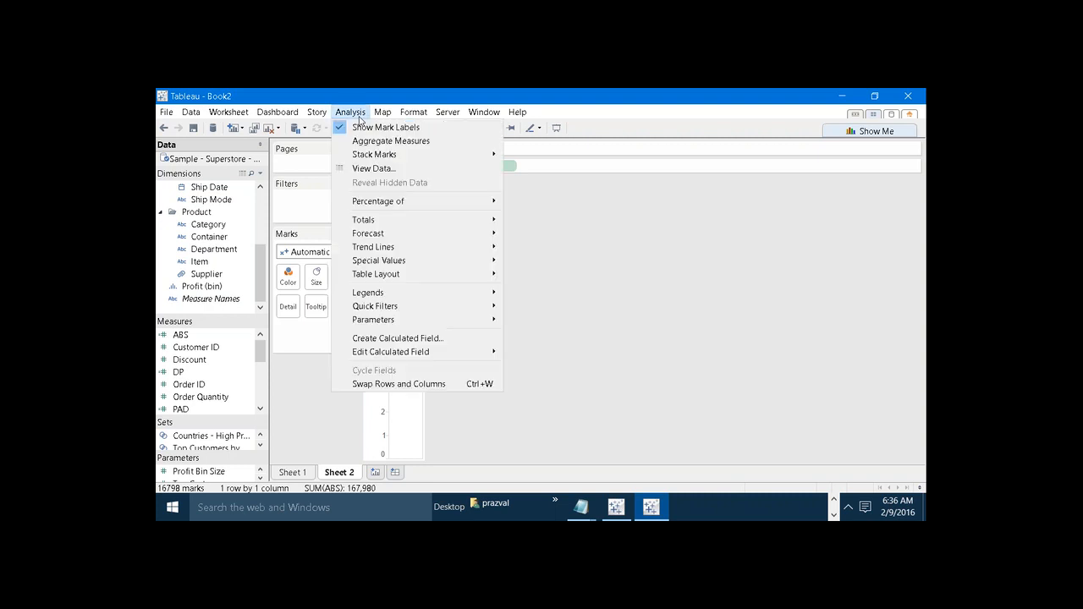
{"action": "left_click", "coordinate": [394, 338]}
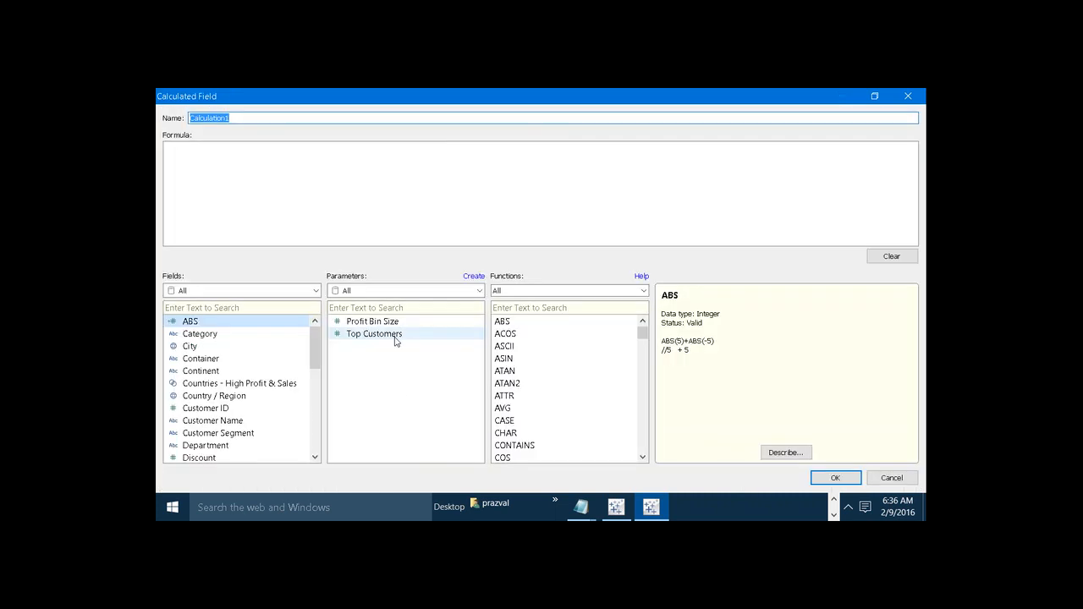
{"action": "mouse_move", "coordinate": [580, 507]}
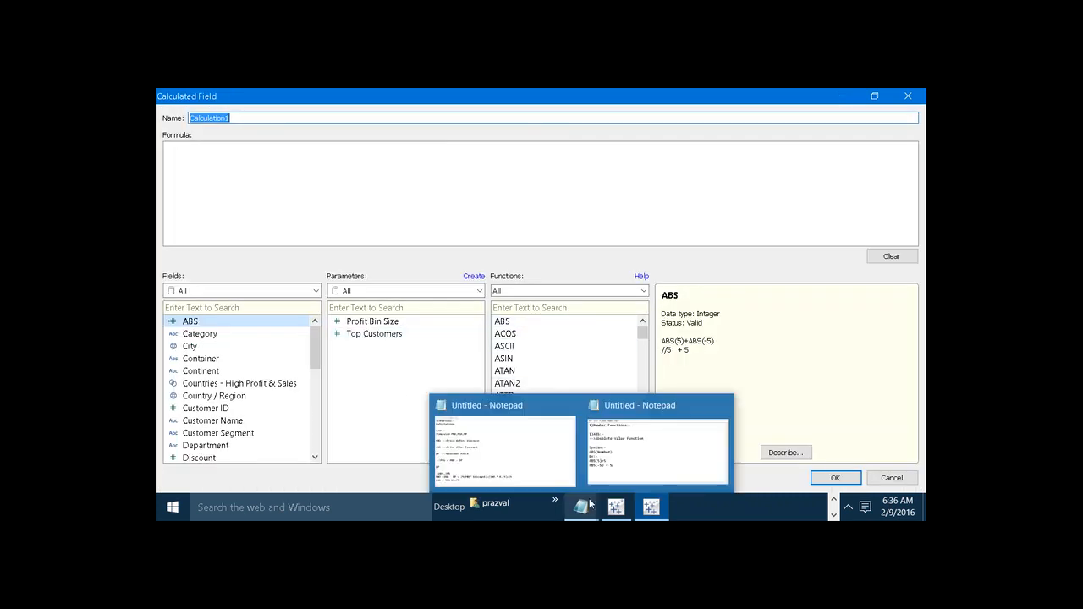
{"action": "left_click", "coordinate": [618, 469]}
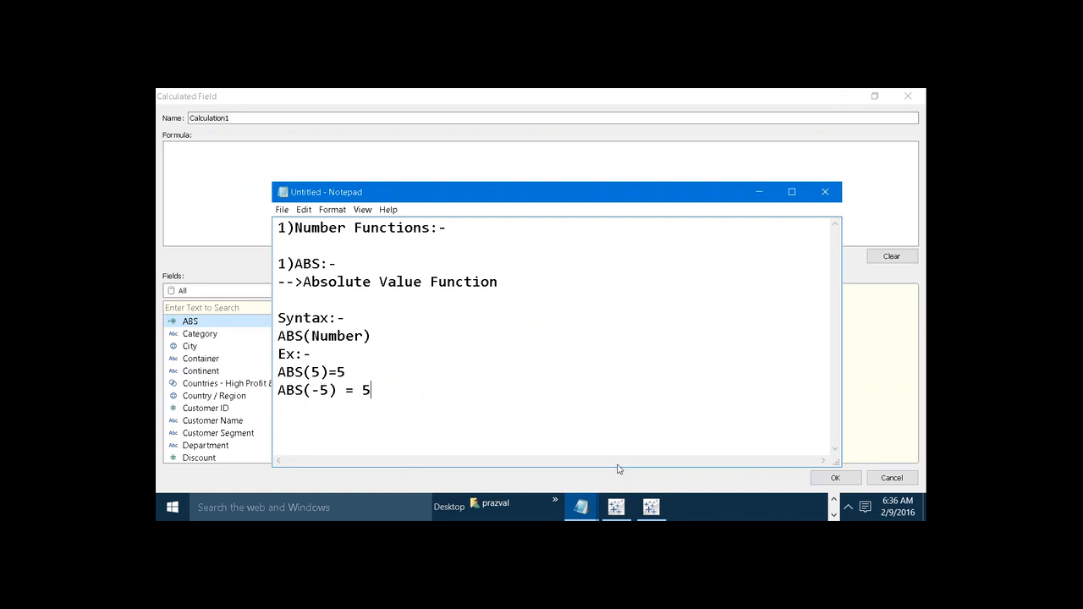
Add a dashed separator line and a blank line below the ABS(-5) example, and maximize the notes window.
{"action": "key", "text": "Return"}
{"action": "type", "text": "---------------------------------------"}
{"action": "key", "text": "Return"}
{"action": "key", "text": "Return"}
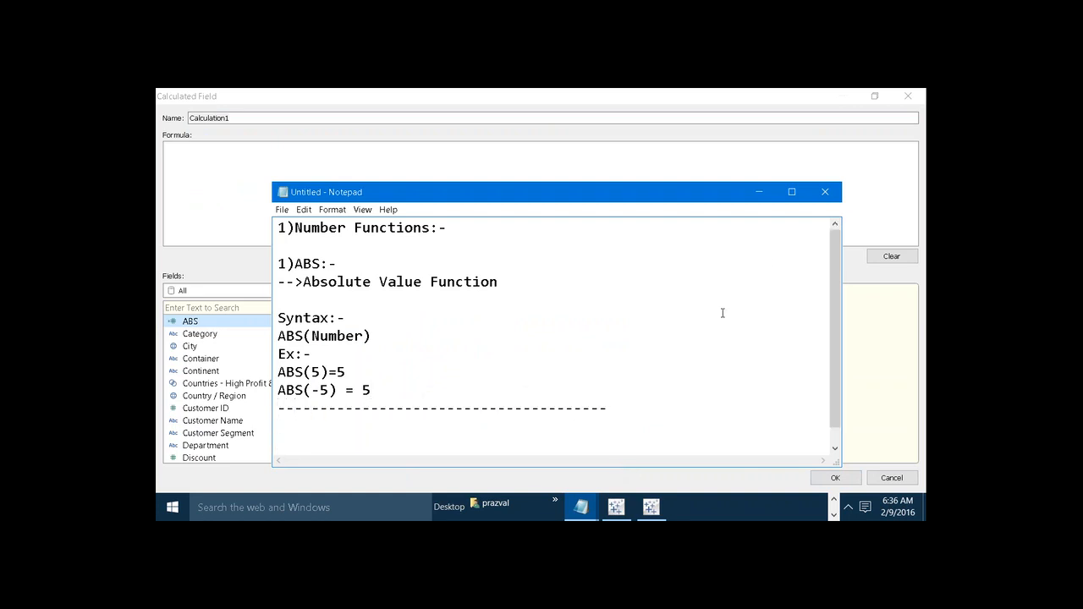
{"action": "left_click", "coordinate": [791, 191]}
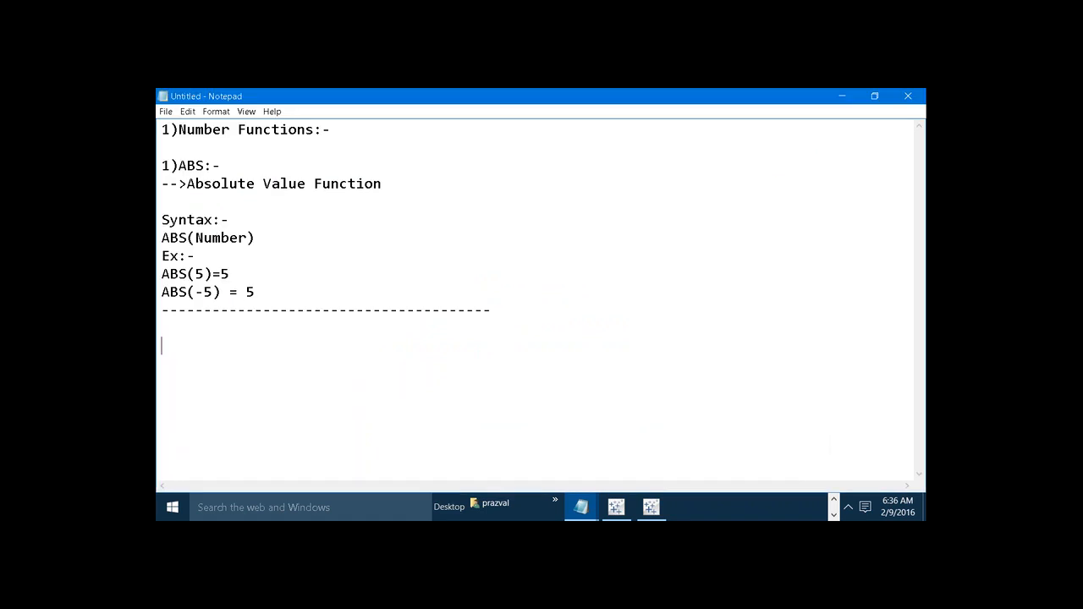
Write the heading "2)TRIGNOMETRIC FUNCTIONS:-" directly below the dashed separator.
{"action": "key", "text": "BackSpace"}
{"action": "type", "text": "2"}
{"action": "type", "text": ")TR"}
{"action": "type", "text": "IG"}
{"action": "type", "text": "NO"}
{"action": "key", "text": "BackSpace"}
{"action": "type", "text": "OMETR"}
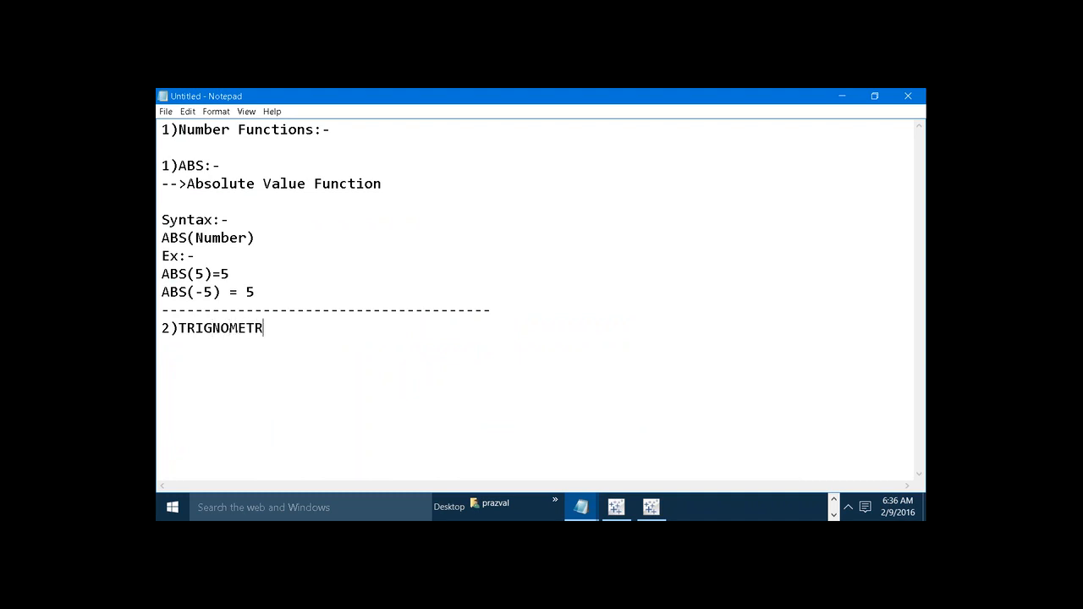
{"action": "type", "text": "IC FUNCTIONS:-"}
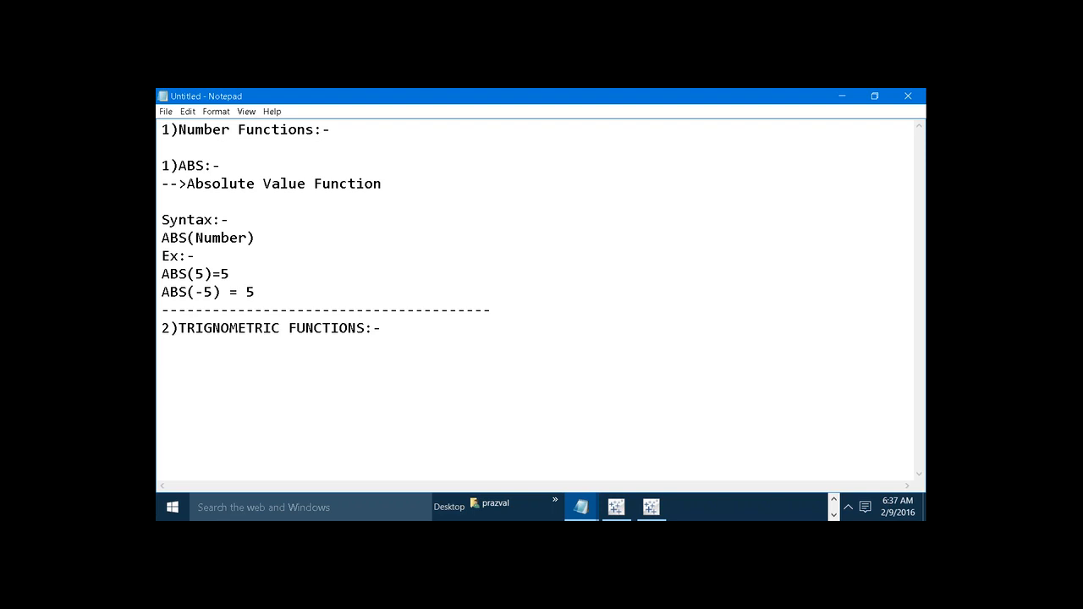
Under the trigonometric heading, add "Syntax:-" with "Function(Radians) = Value" and insert the list "SIN,COS,TAN,COT" above it.
{"action": "type", "text": "Syntax:-"}
{"action": "key", "text": "Return"}
{"action": "type", "text": "Function"}
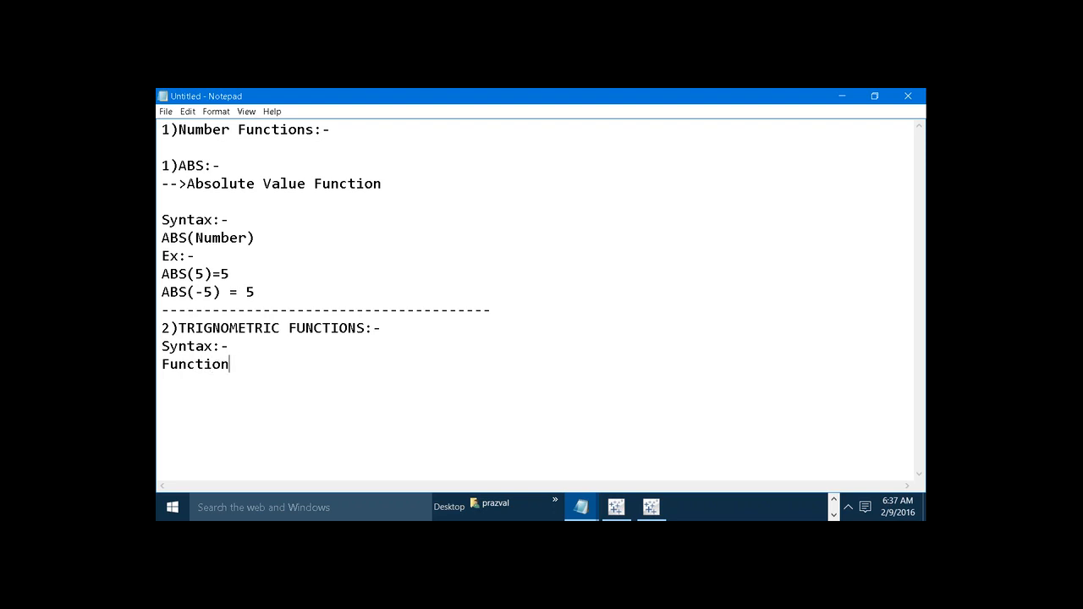
{"action": "type", "text": "(Radians) = Value"}
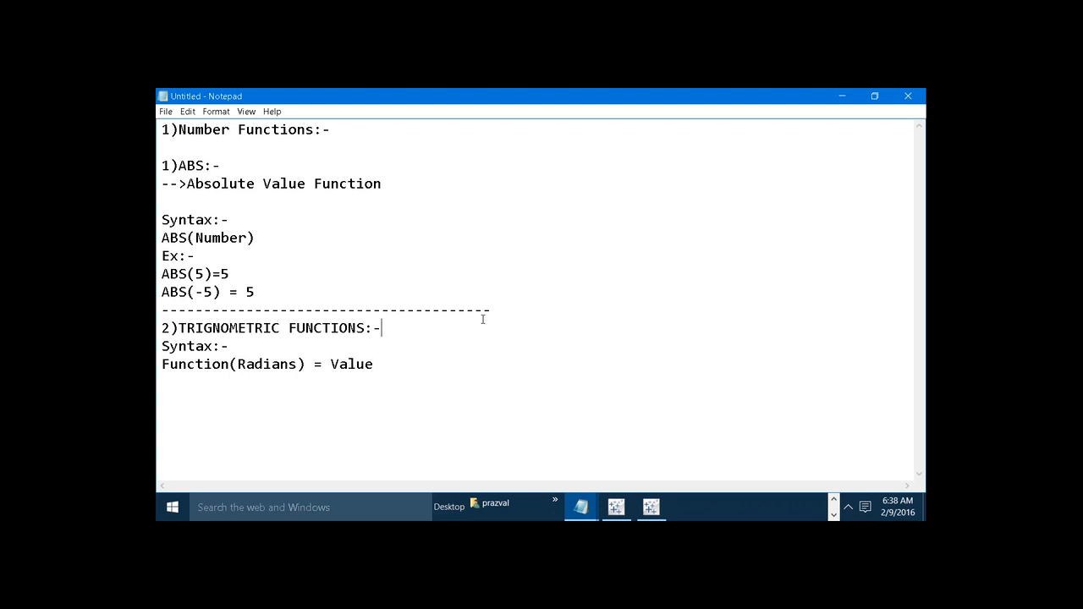
{"action": "key", "text": "Return"}
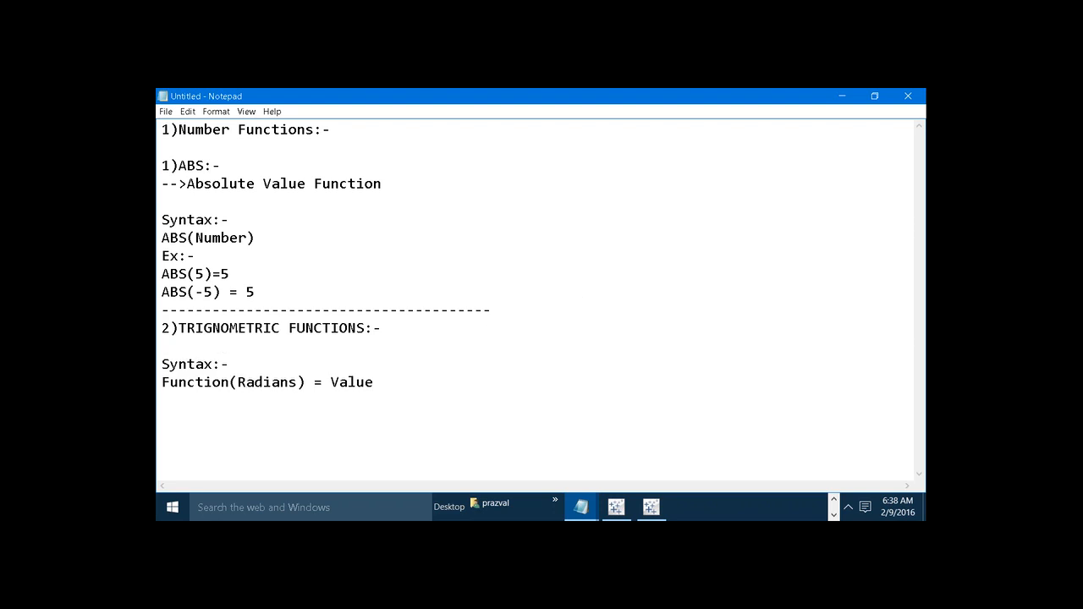
{"action": "type", "text": "SIN,COS,TAN,COT"}
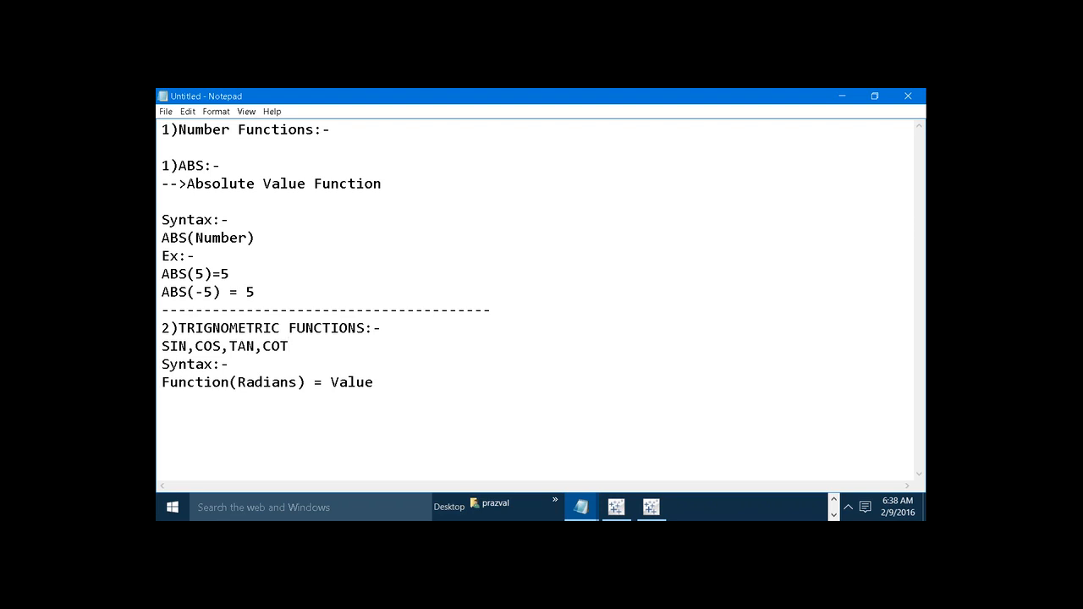
Add a dashed separator after the trigonometric syntax, followed by "3)INVERSE TRIGNOMETRIC FUNCTIONS:-" and "--CYCLOMETRIC FUNCTIONS".
{"action": "left_click", "coordinate": [456, 401]}
{"action": "type", "text": "---------------------------------"}
{"action": "key", "text": "Return"}
{"action": "type", "text": "3)INVERSE TRIGNOME"}
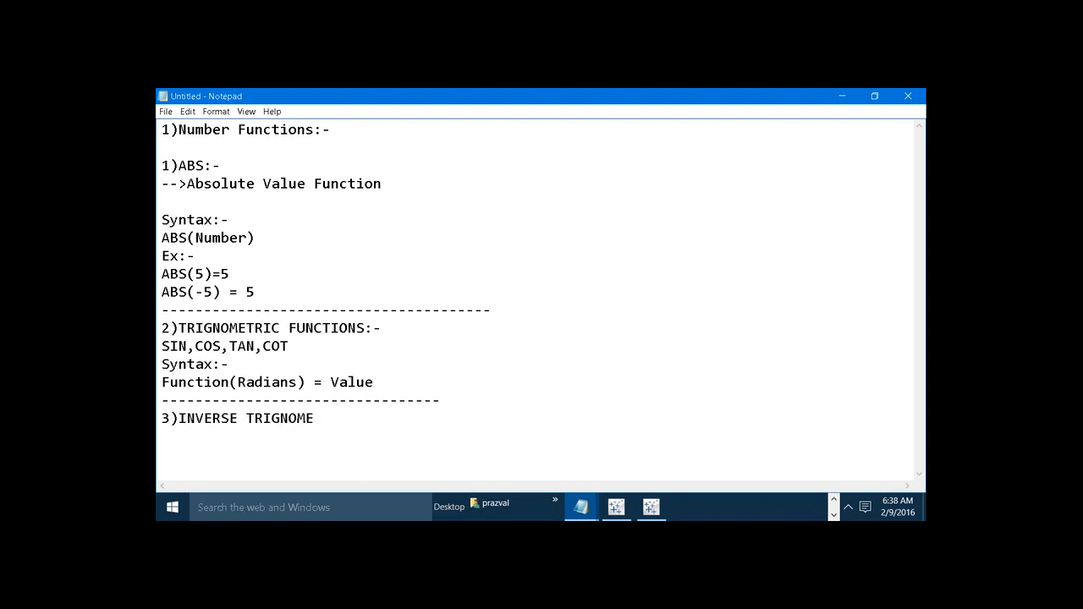
{"action": "type", "text": "TRIC FUNCTIONS:- "}
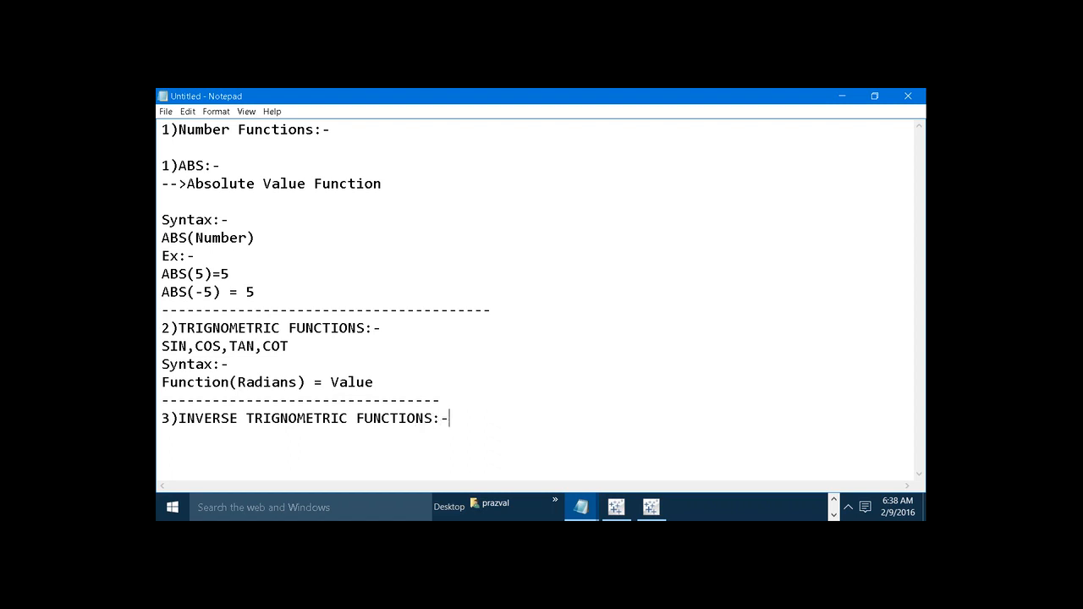
{"action": "type", "text": "--CYCLOMETRIC FU"}
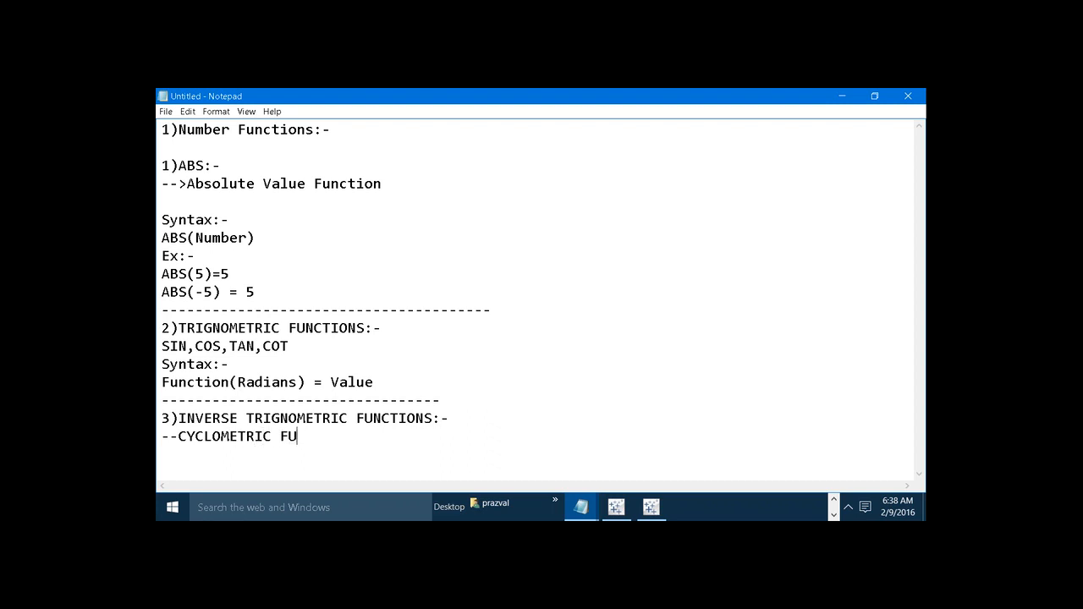
{"action": "type", "text": "NCTIONS"}
Append "(or) Number" to the trigonometric syntax line, and add "Syntax:-" with "FUNCTION(Value) = RADIANS" under the cyclometric functions line.
{"action": "left_click", "coordinate": [386, 377]}
{"action": "type", "text": "(or) Number"}
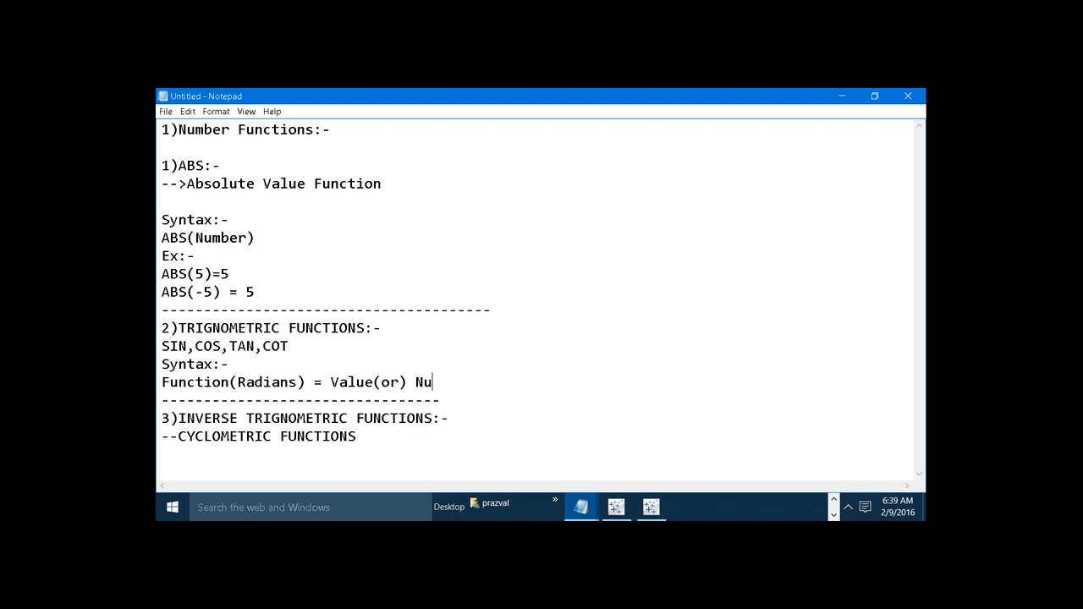
{"action": "left_click", "coordinate": [380, 434]}
{"action": "key", "text": "Return"}
{"action": "key", "text": "Return"}
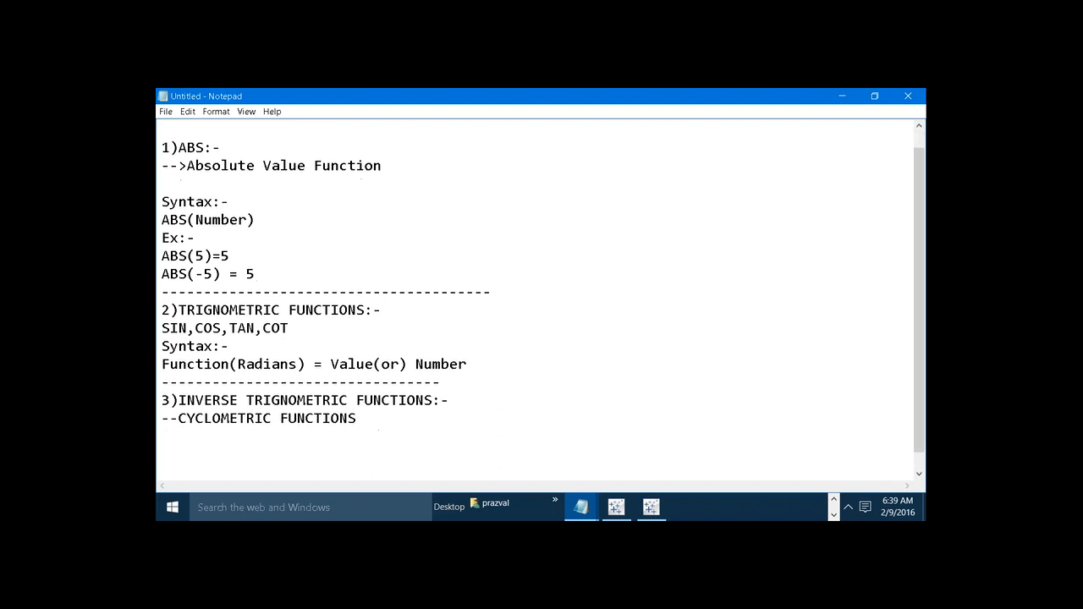
{"action": "type", "text": "Synta"}
{"action": "type", "text": "x:-"}
{"action": "key", "text": "Return"}
{"action": "type", "text": "FUNCTION"}
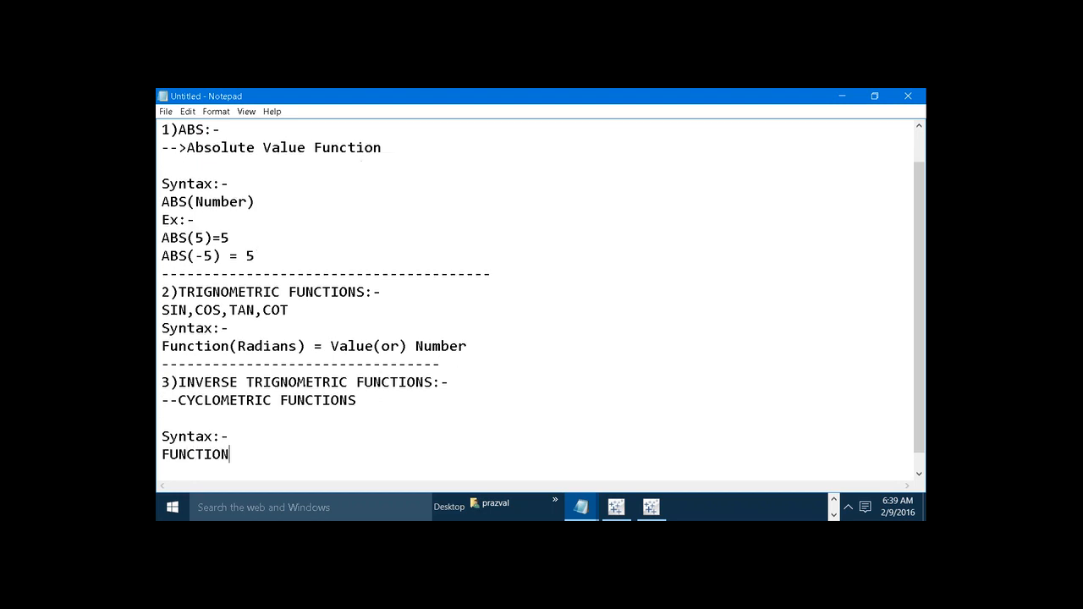
{"action": "type", "text": "(Value) = RADIANS"}
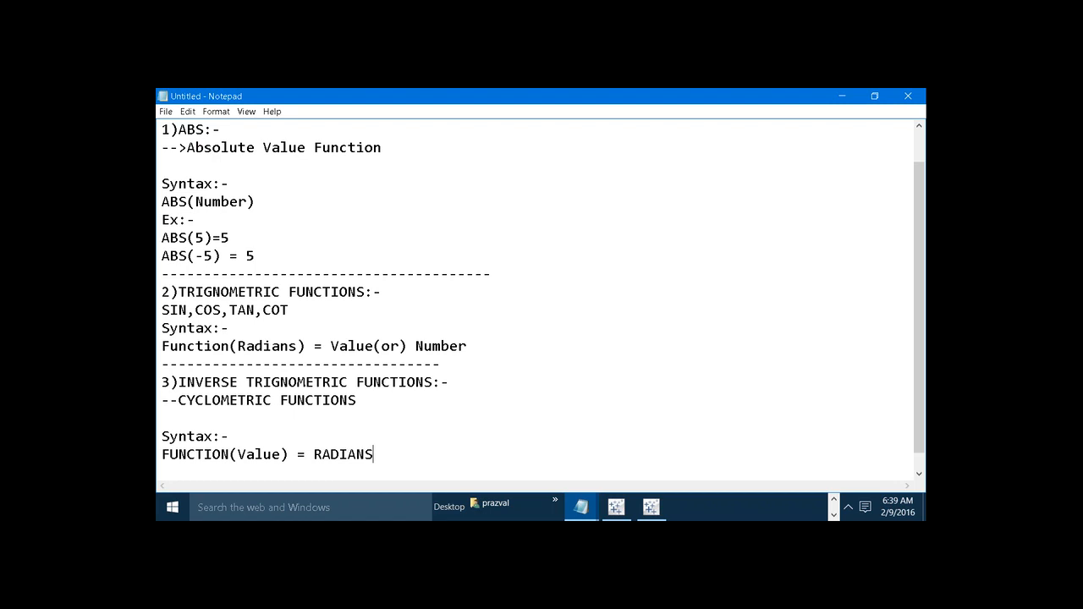
Annotate the screen with handwritten inverse Sin and Cos symbols and an arrow pointing to the inverse trigonometric heading.
{"action": "left_click", "coordinate": [710, 100]}
{"action": "left_click", "coordinate": [615, 124]}
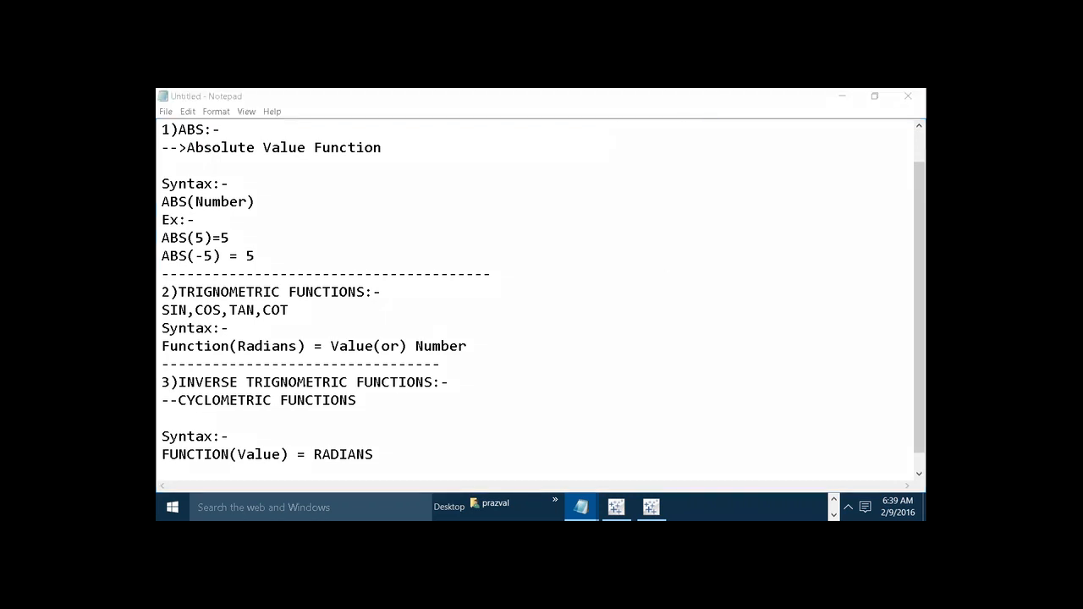
{"action": "mouse_move", "coordinate": [656, 271]}
{"action": "left_mouse_down"}
{"action": "mouse_move", "coordinate": [644, 286]}
{"action": "mouse_move", "coordinate": [667, 276]}
{"action": "mouse_move", "coordinate": [674, 284]}
{"action": "mouse_move", "coordinate": [682, 271]}
{"action": "mouse_move", "coordinate": [655, 317]}
{"action": "mouse_move", "coordinate": [687, 296]}
{"action": "mouse_move", "coordinate": [697, 303]}
{"action": "mouse_move", "coordinate": [503, 377]}
{"action": "mouse_move", "coordinate": [445, 375]}
{"action": "mouse_move", "coordinate": [455, 378]}
{"action": "left_mouse_up"}
{"action": "left_click", "coordinate": [656, 277]}
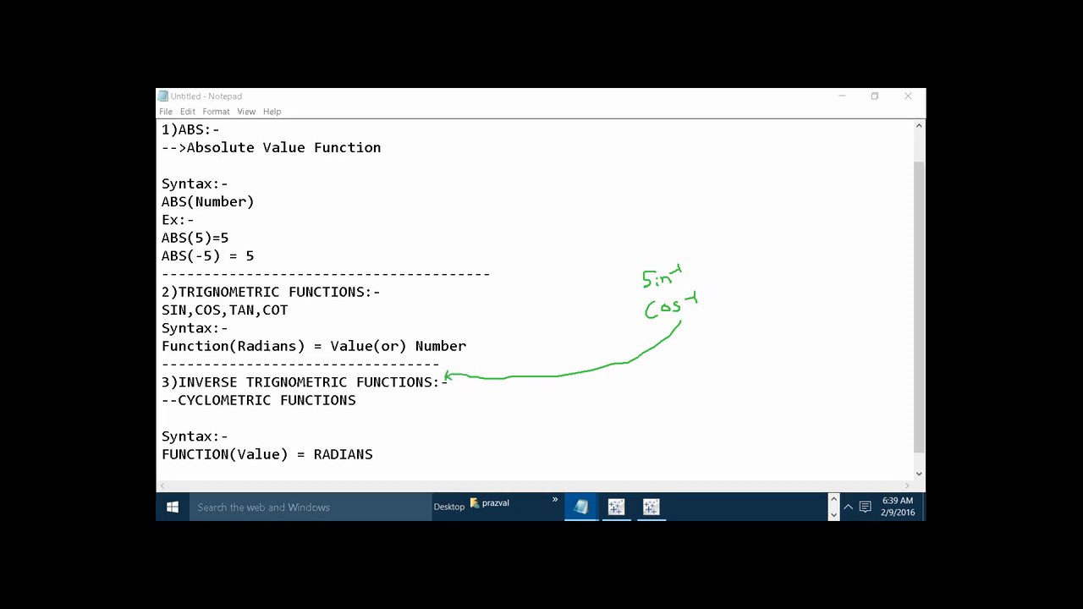
Below the trigonometric syntax, add "SIN(RADIANS) = Value" and "RADIANS =SIN (Value)", and handwrite a -1 exponent on the second SIN.
{"action": "left_click", "coordinate": [476, 341]}
{"action": "key", "text": "Return"}
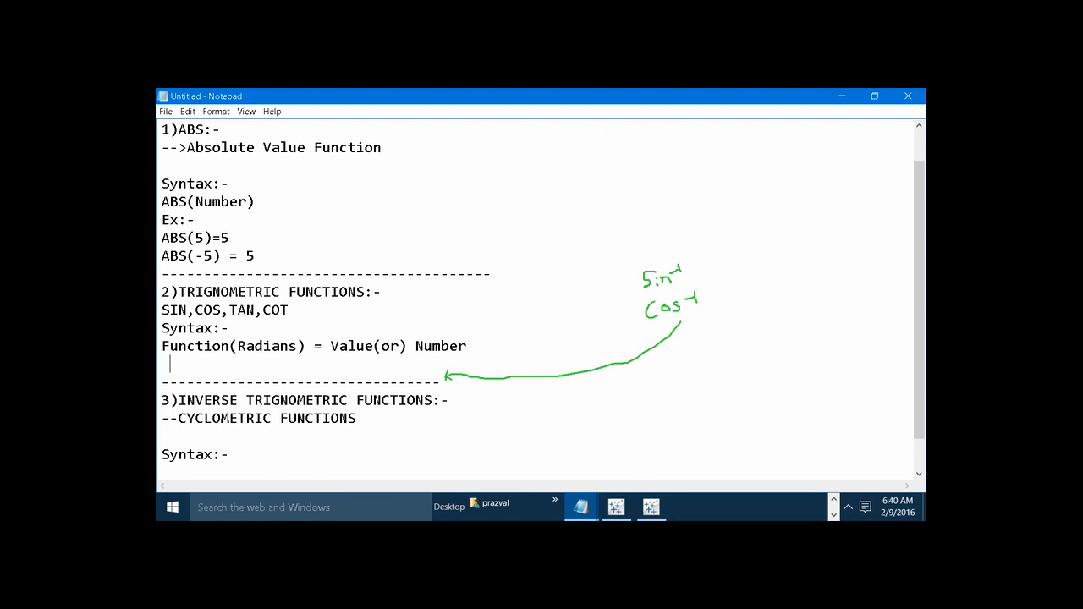
{"action": "type", "text": "SIN(RADIANS) "}
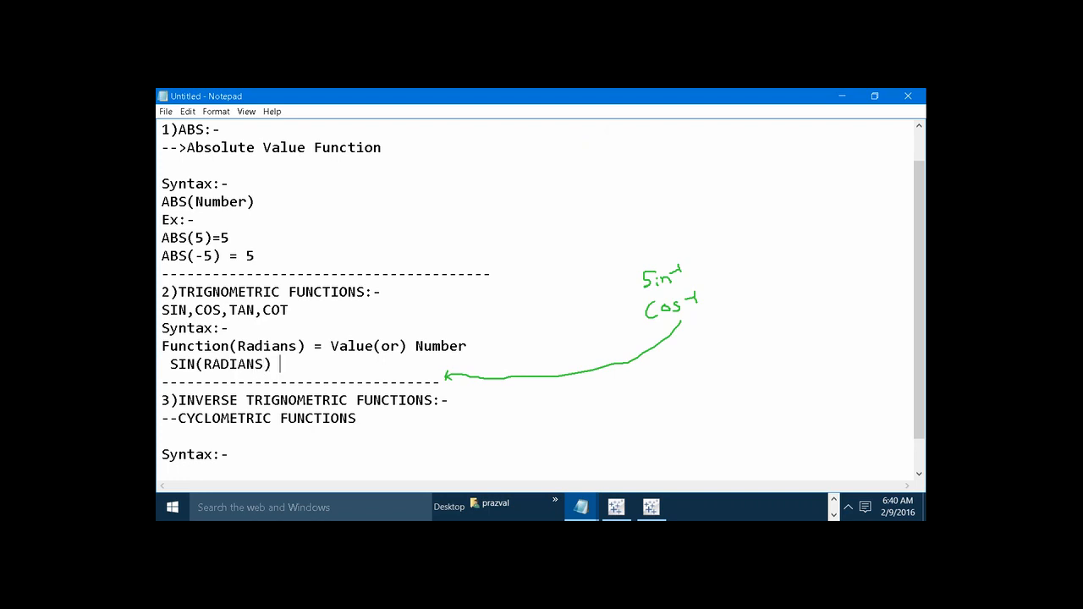
{"action": "type", "text": "= Value"}
{"action": "key", "text": "Return"}
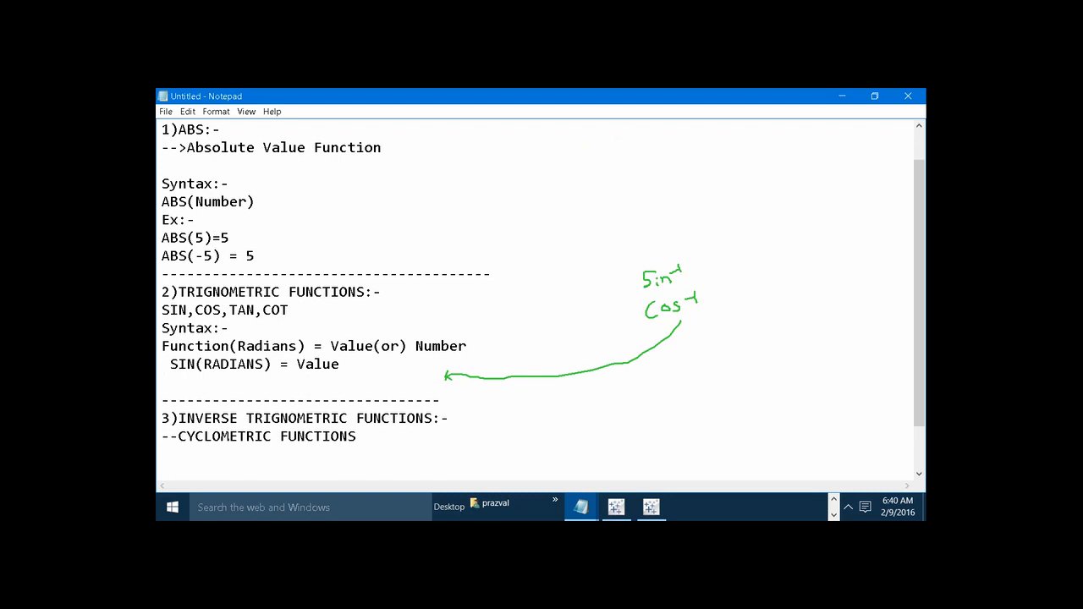
{"action": "type", "text": "RADIANS =SIN (Value)"}
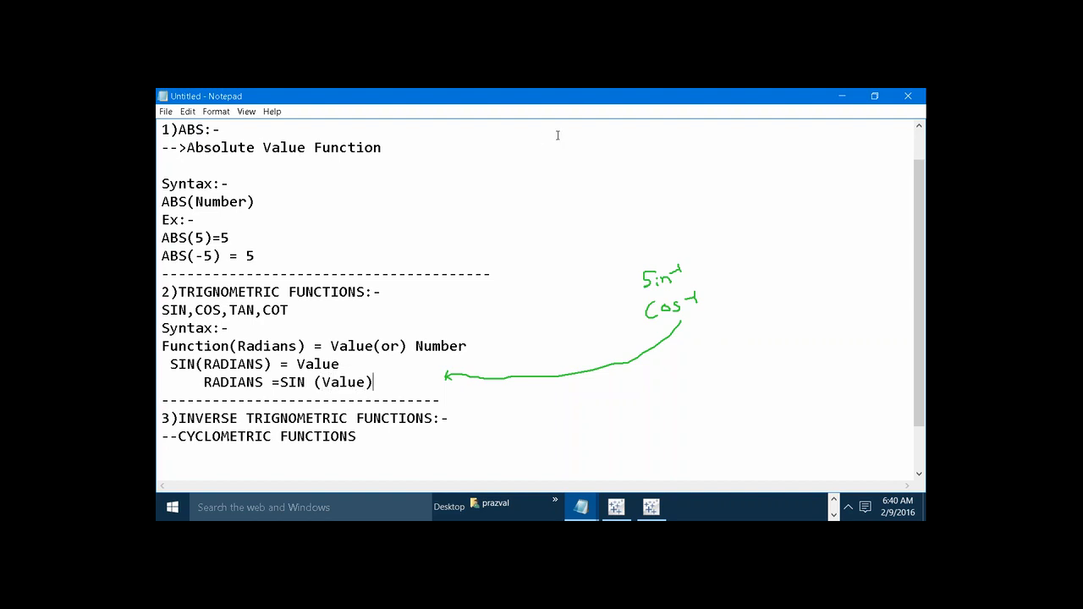
{"action": "left_click", "coordinate": [612, 126]}
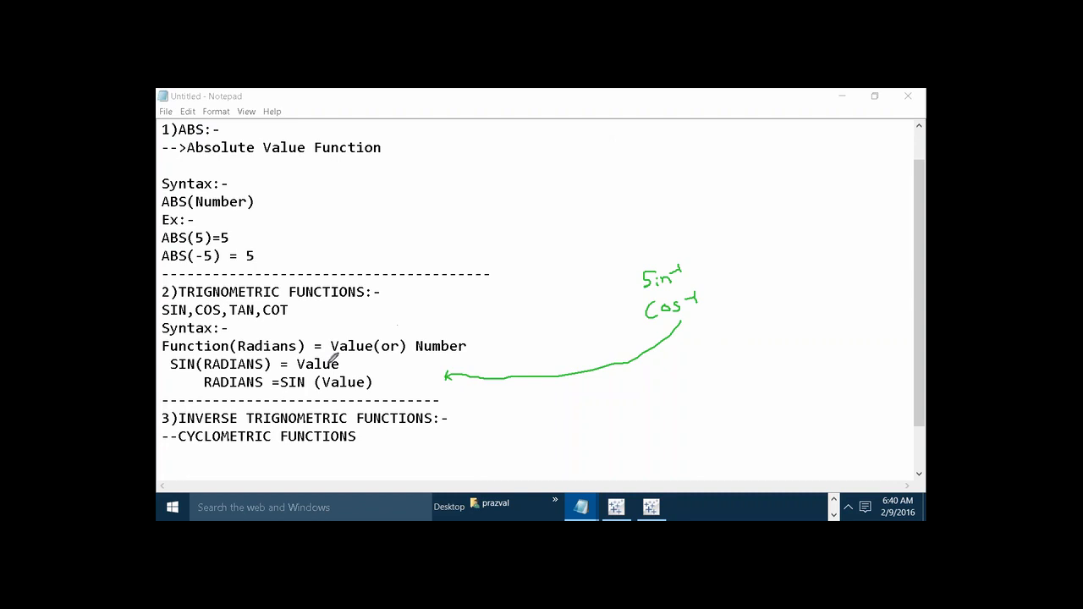
{"action": "left_click_drag", "start_coordinate": [304, 376], "coordinate": [315, 369]}
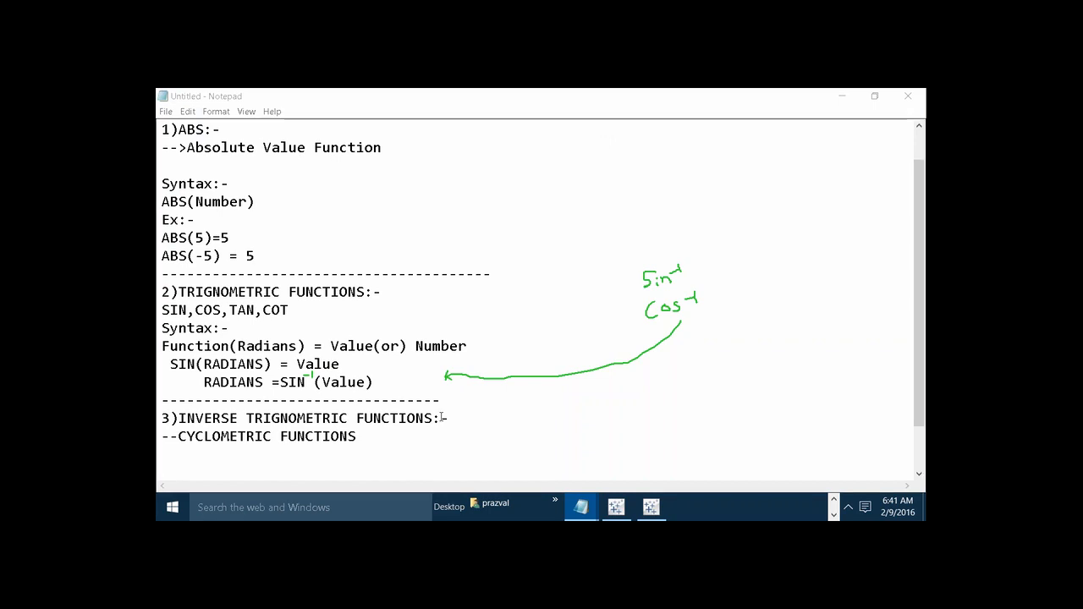
Insert the list "ASIN,ACOS,ATAN,ATAN2" below the cyclometric functions line and clear the handwritten annotations from the screen.
{"action": "left_click", "coordinate": [397, 440]}
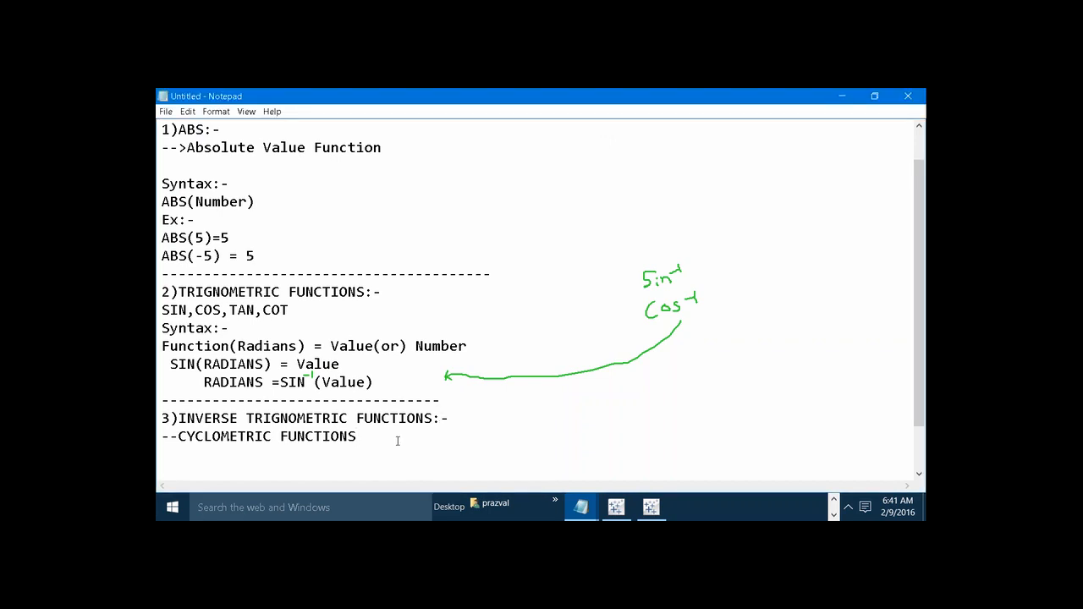
{"action": "key", "text": "Return"}
{"action": "type", "text": "ASIN,ACOS,A"}
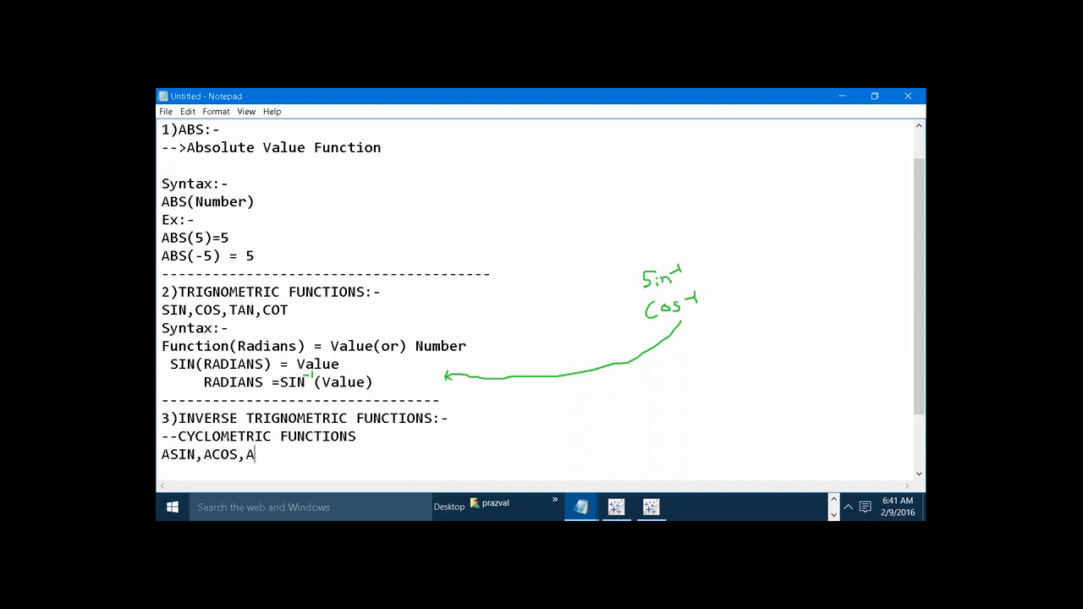
{"action": "type", "text": "TAN,ATAN2"}
{"action": "left_click", "coordinate": [692, 128]}
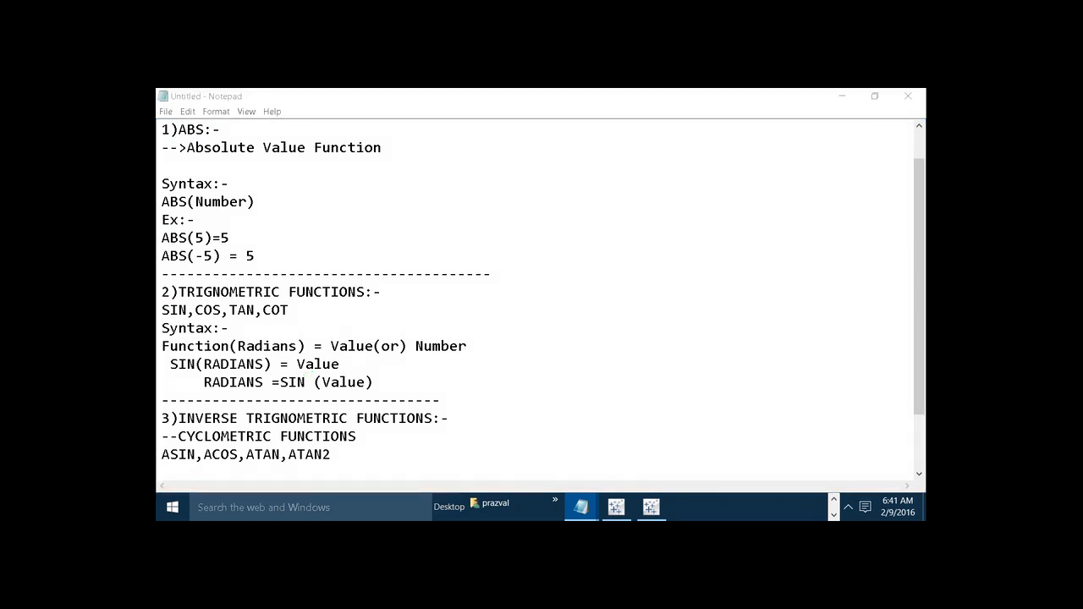
Switch to the Tableau workbook Book2 and name the new calculated field "SIN 30".
{"action": "mouse_move", "coordinate": [656, 508]}
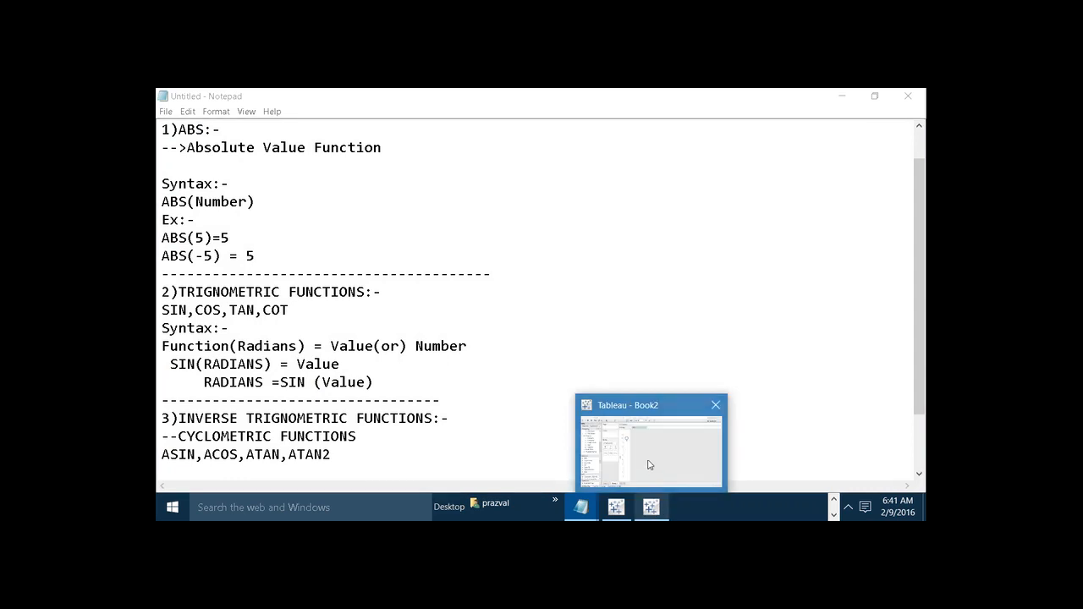
{"action": "left_click", "coordinate": [648, 466]}
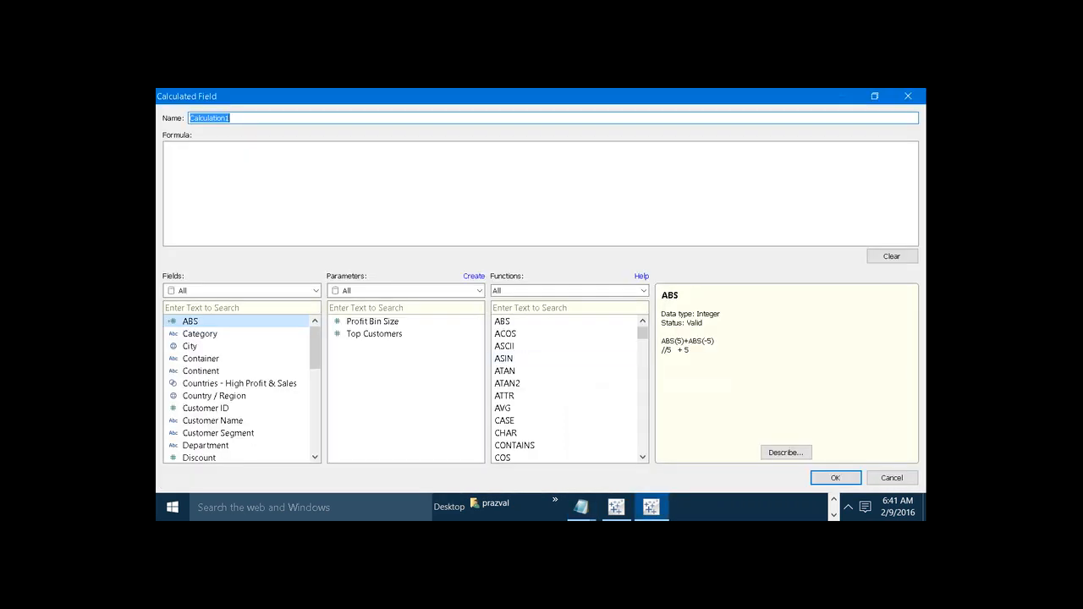
{"action": "type", "text": "SIN 30"}
{"action": "left_click", "coordinate": [460, 230]}
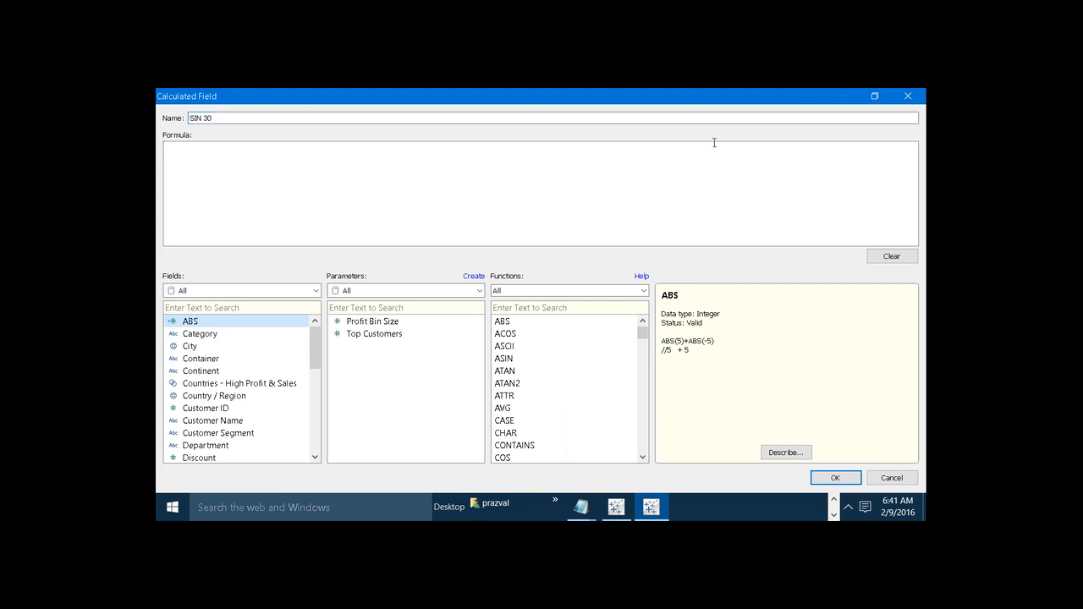
Define the field's formula as SIN(PI() /6), inserting PI from the Number functions, and save the calculation.
{"action": "left_click", "coordinate": [653, 167]}
{"action": "type", "text": "SI"}
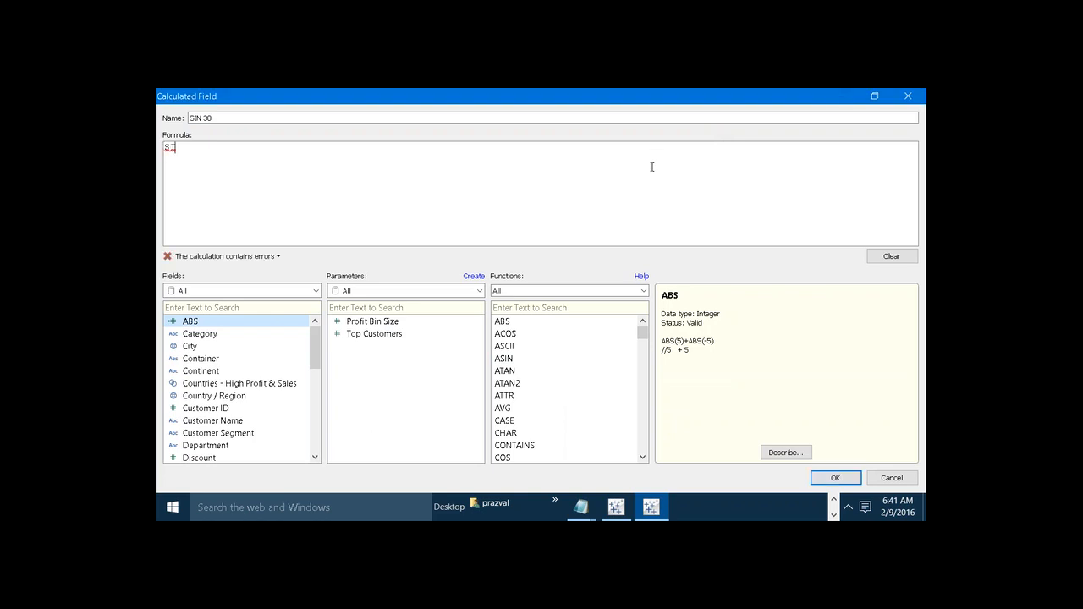
{"action": "type", "text": "N("}
{"action": "left_click", "coordinate": [643, 290]}
{"action": "left_click", "coordinate": [614, 309]}
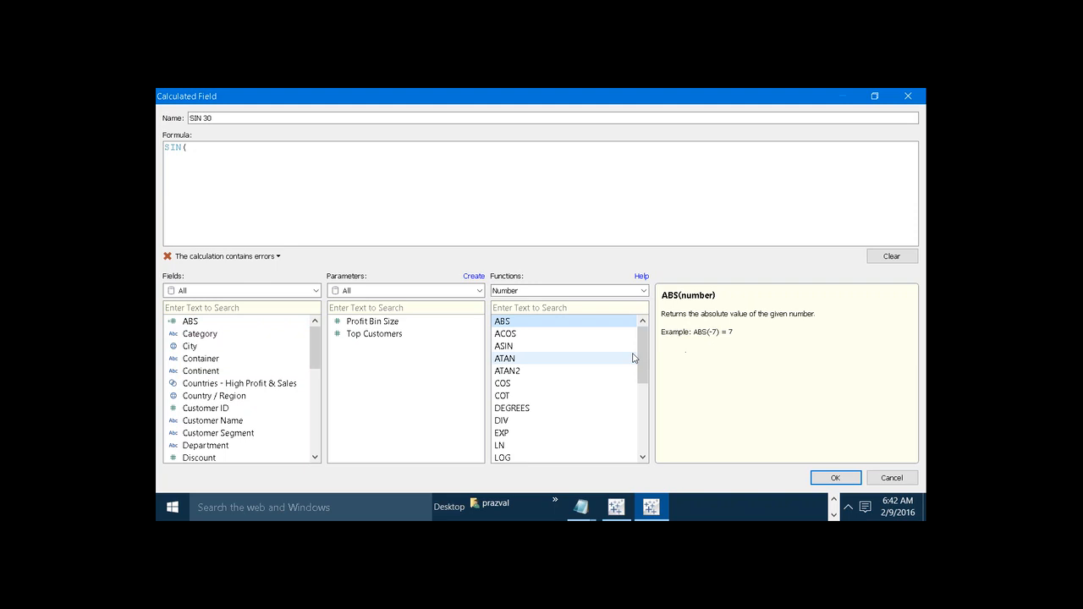
{"action": "left_click_drag", "start_coordinate": [643, 366], "coordinate": [644, 428]}
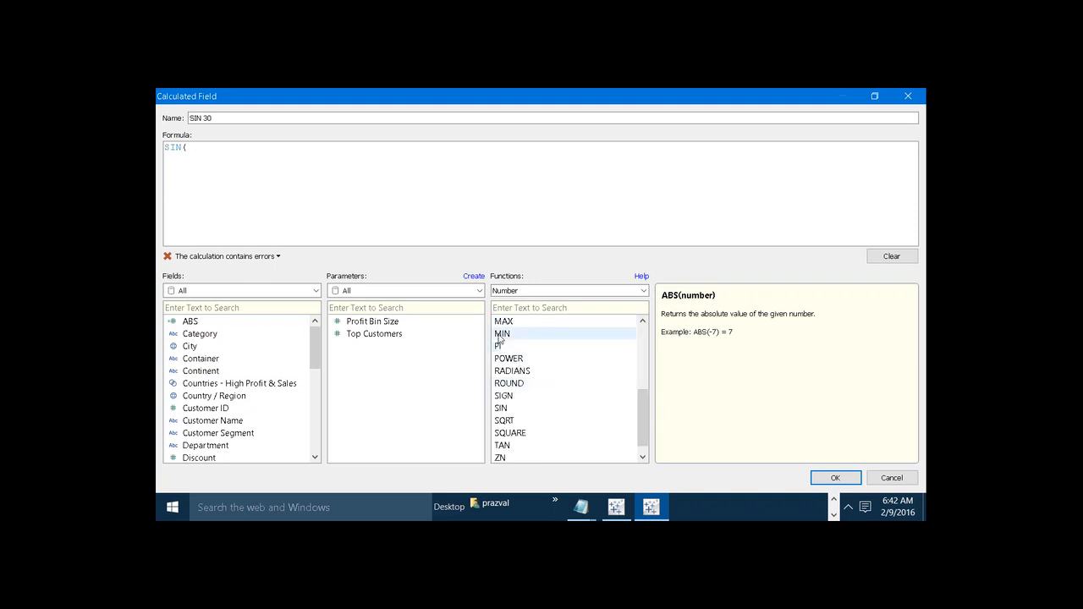
{"action": "double_click", "coordinate": [499, 346]}
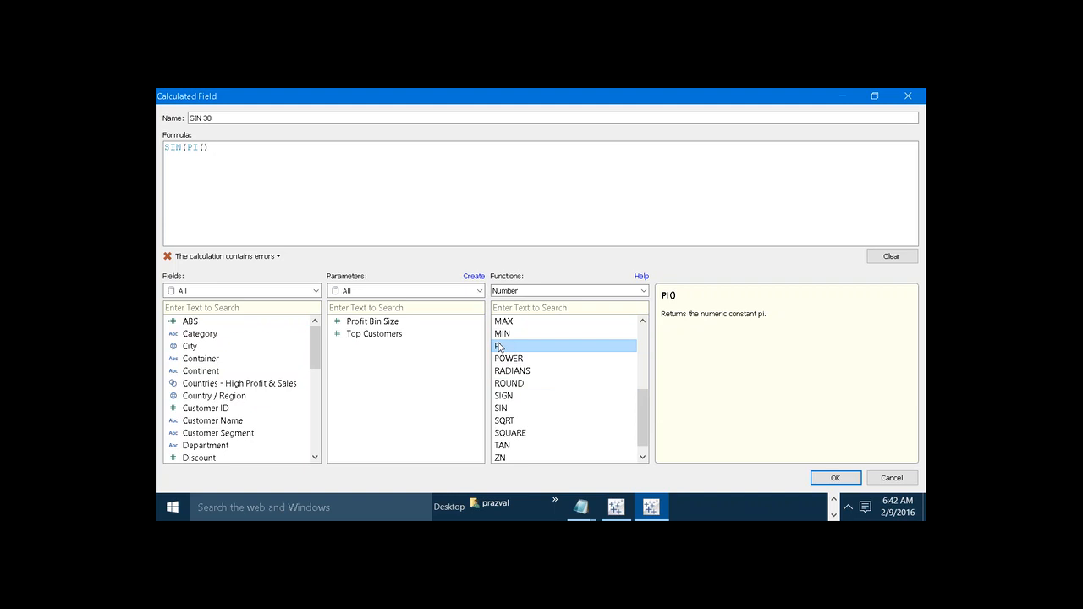
{"action": "type", "text": "/6)"}
{"action": "left_click", "coordinate": [857, 477]}
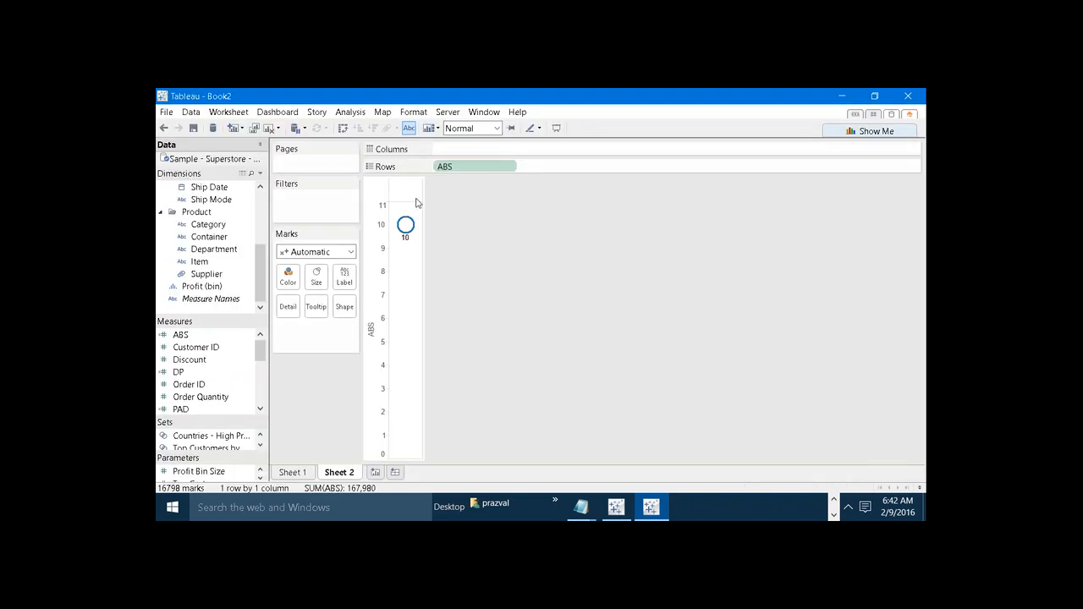
Clear Sheet 2, place SIN 30 on Rows as a dimension, and show its mark label.
{"action": "left_click", "coordinate": [269, 127]}
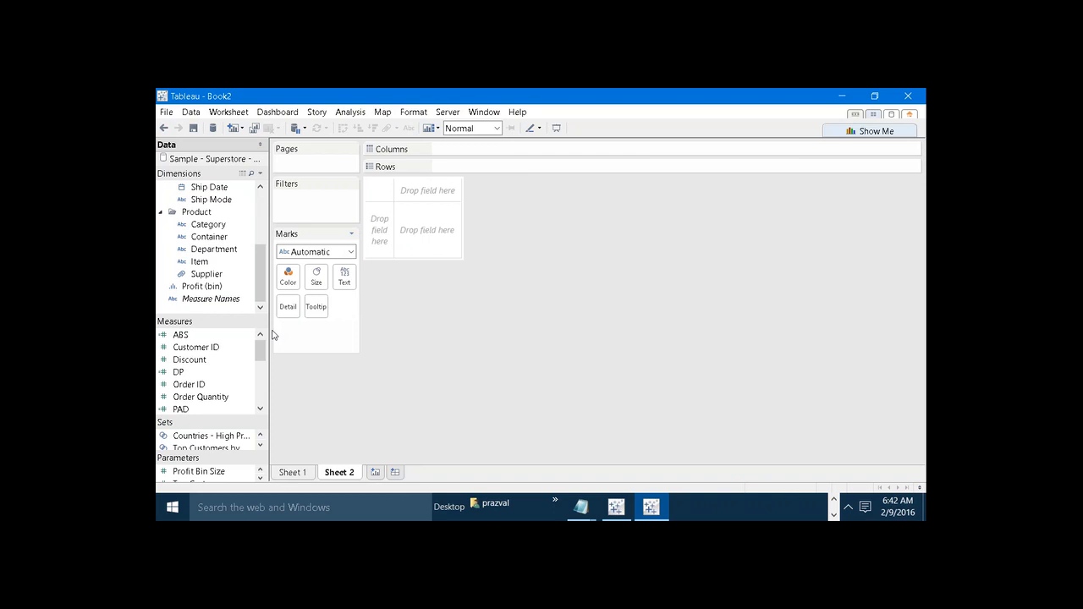
{"action": "left_click_drag", "start_coordinate": [262, 350], "coordinate": [486, 169]}
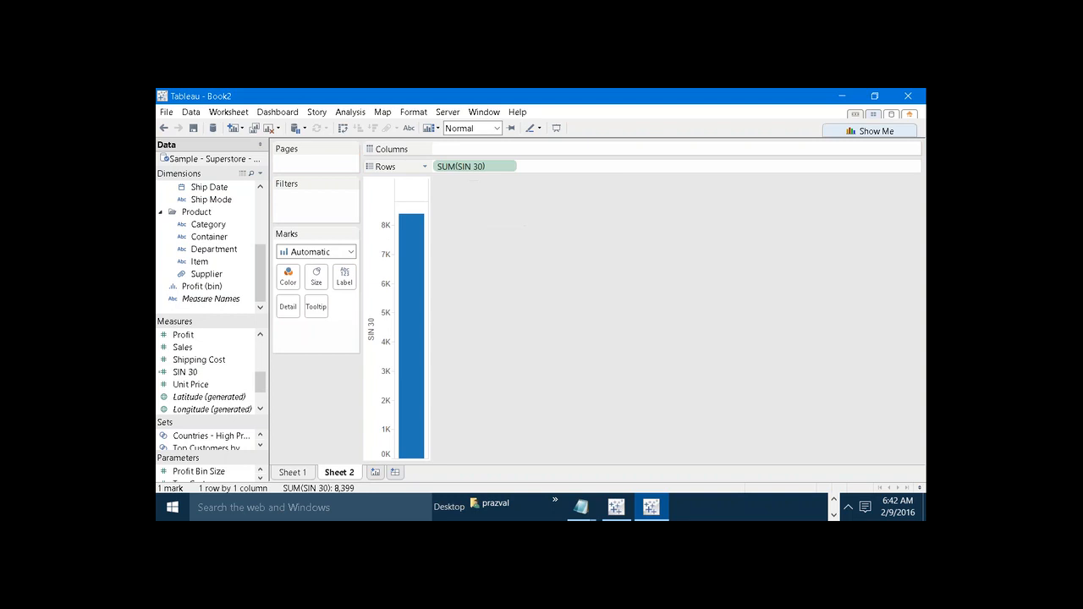
{"action": "right_click", "coordinate": [485, 167]}
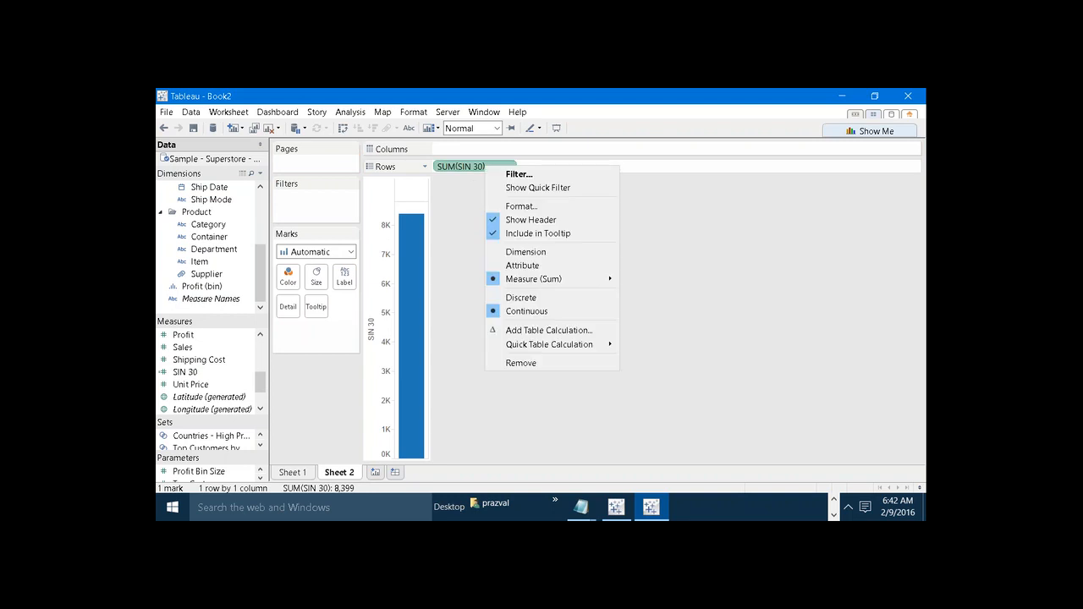
{"action": "left_click", "coordinate": [525, 252]}
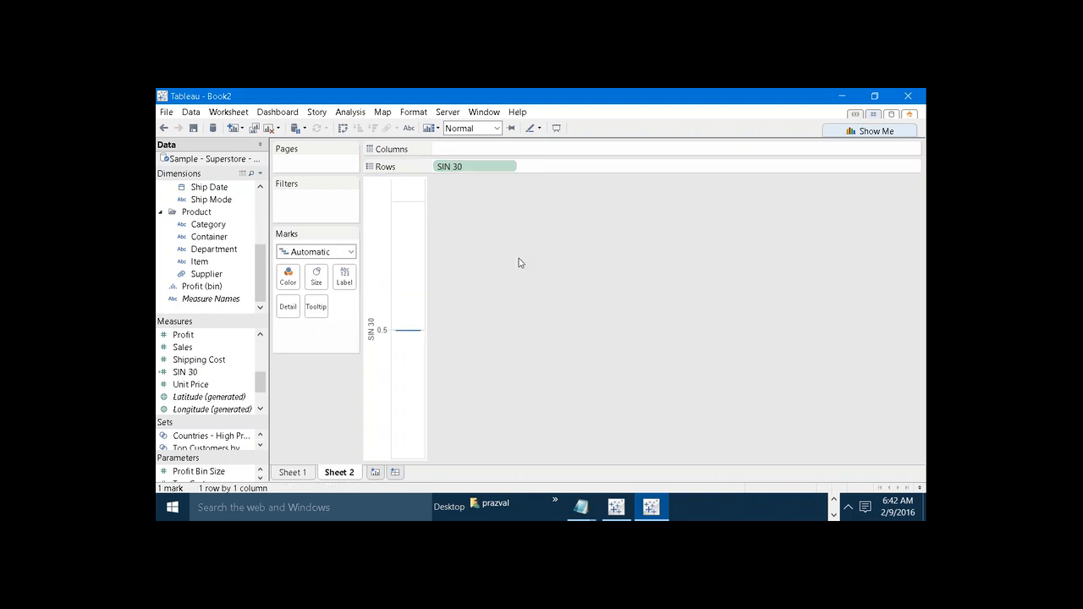
{"action": "left_click", "coordinate": [410, 129]}
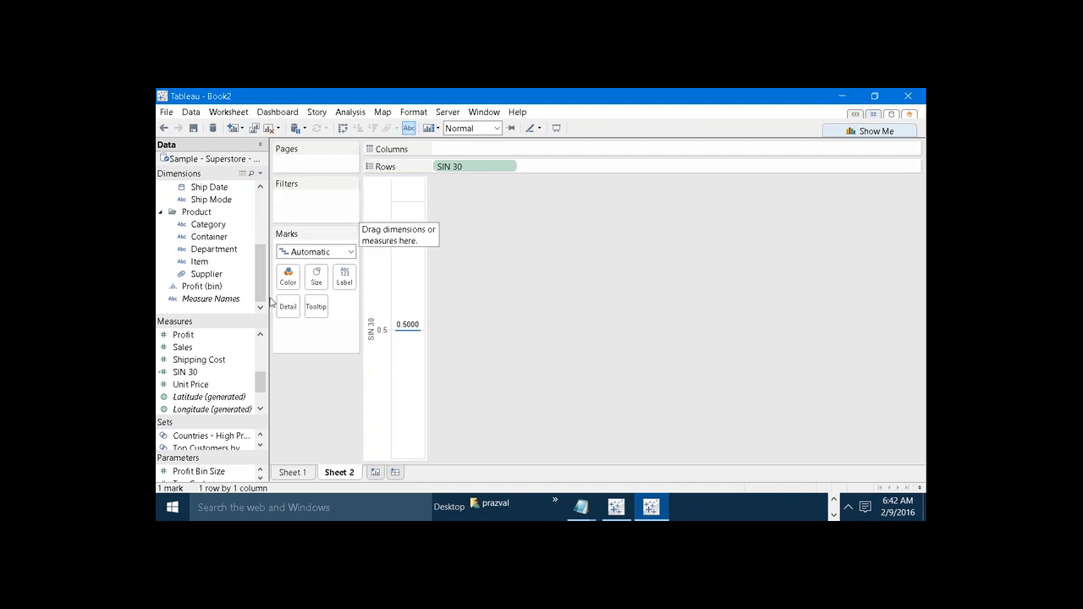
Change the SIN 30 formula to SIN(PI() /4), apply it, and check the mark on the sheet.
{"action": "right_click", "coordinate": [203, 373]}
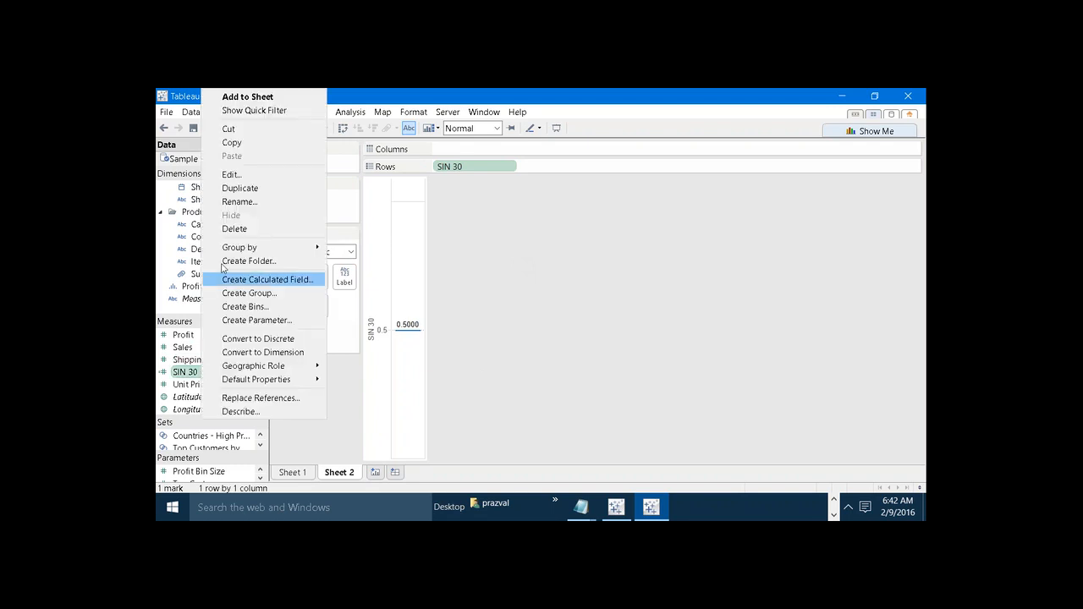
{"action": "left_click", "coordinate": [241, 175]}
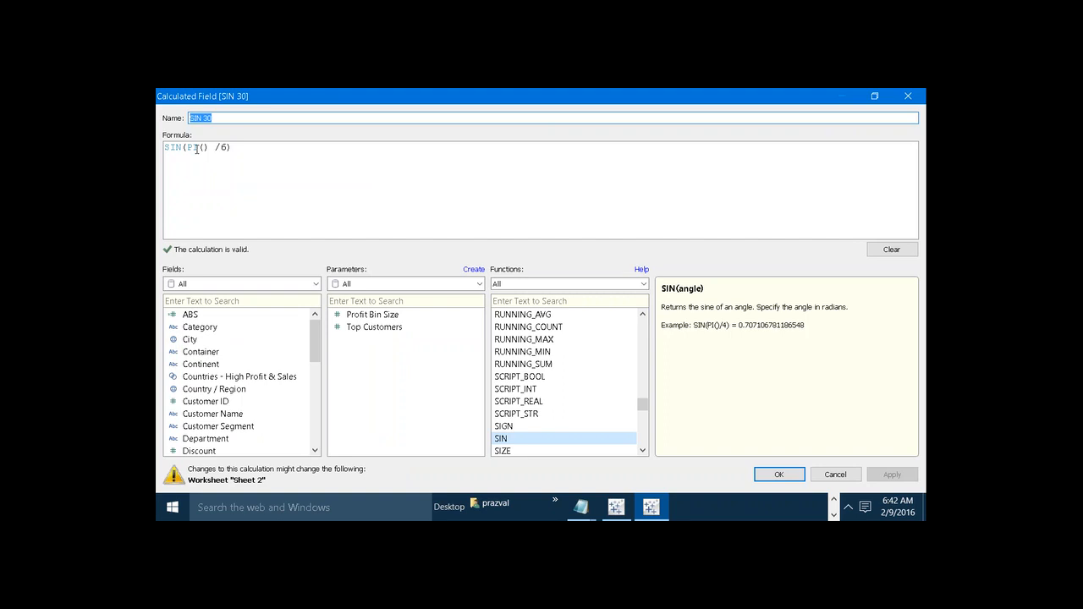
{"action": "left_click", "coordinate": [225, 148]}
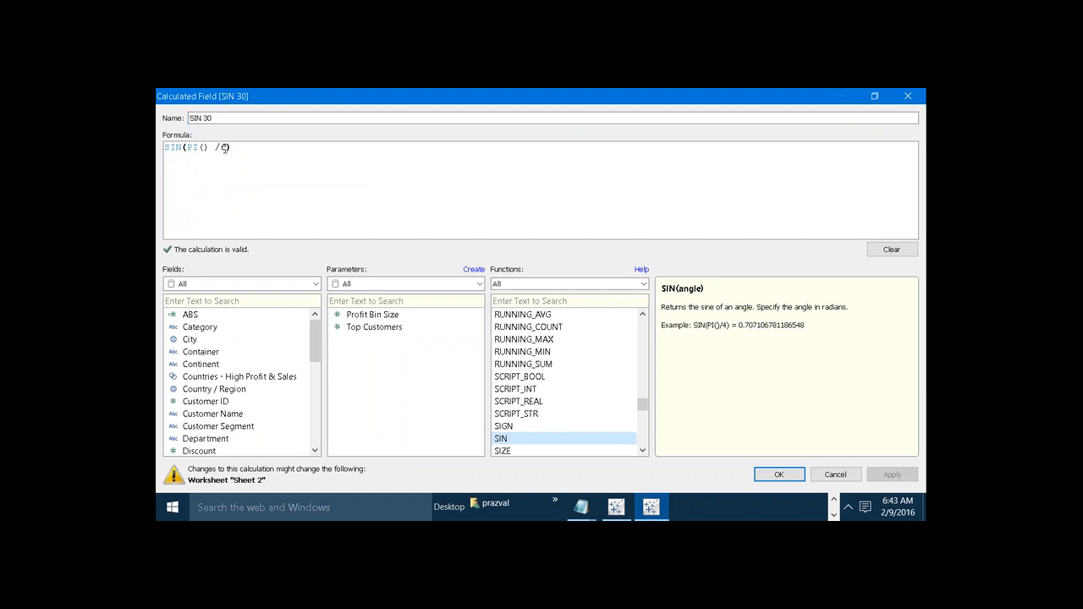
{"action": "key", "text": "BackSpace"}
{"action": "type", "text": "4"}
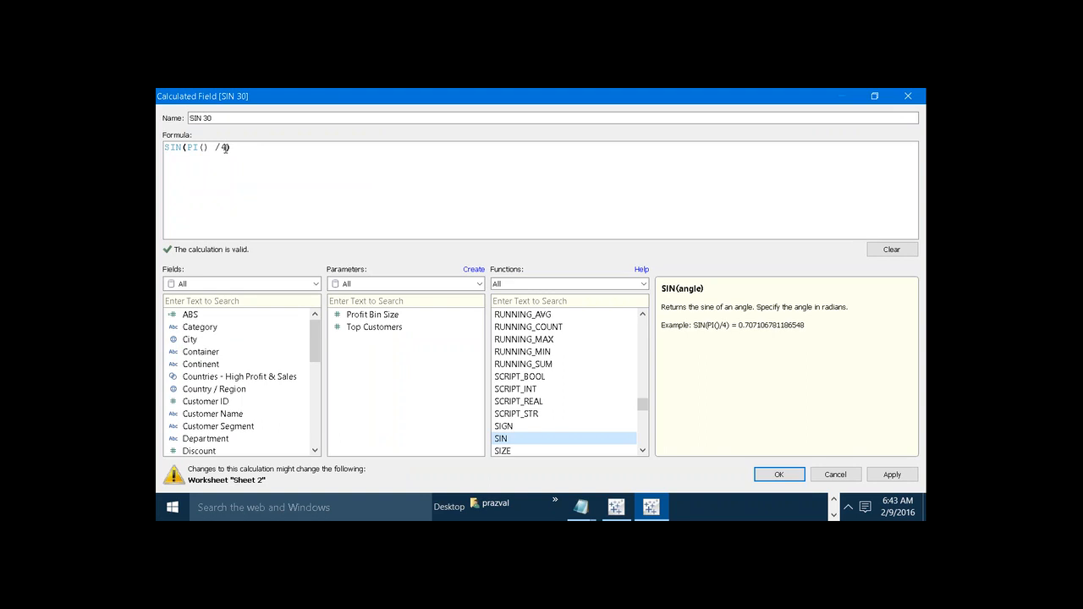
{"action": "left_click", "coordinate": [890, 475]}
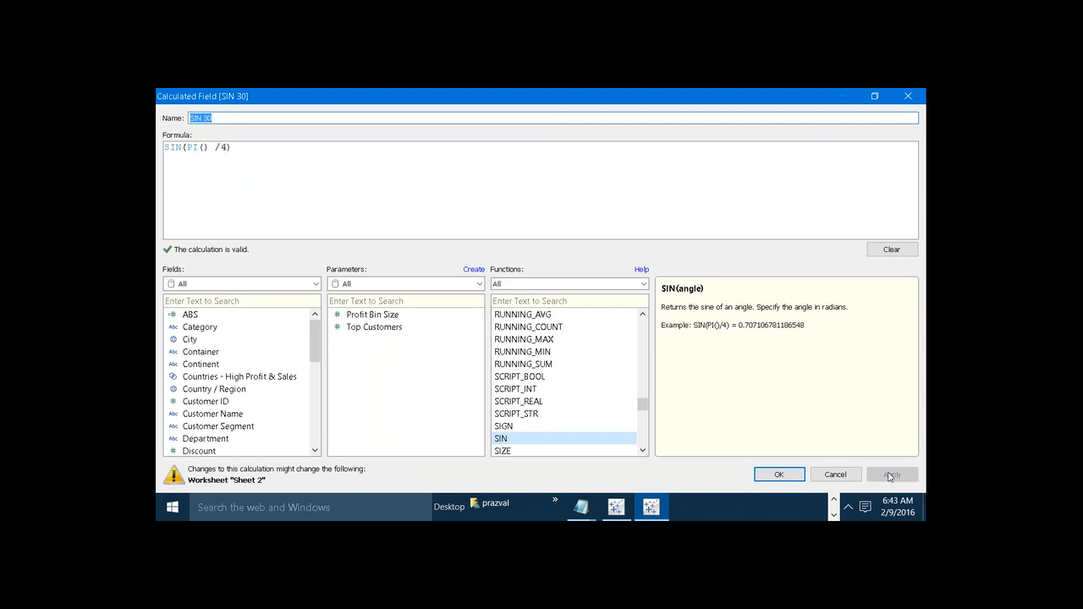
{"action": "left_click", "coordinate": [778, 475]}
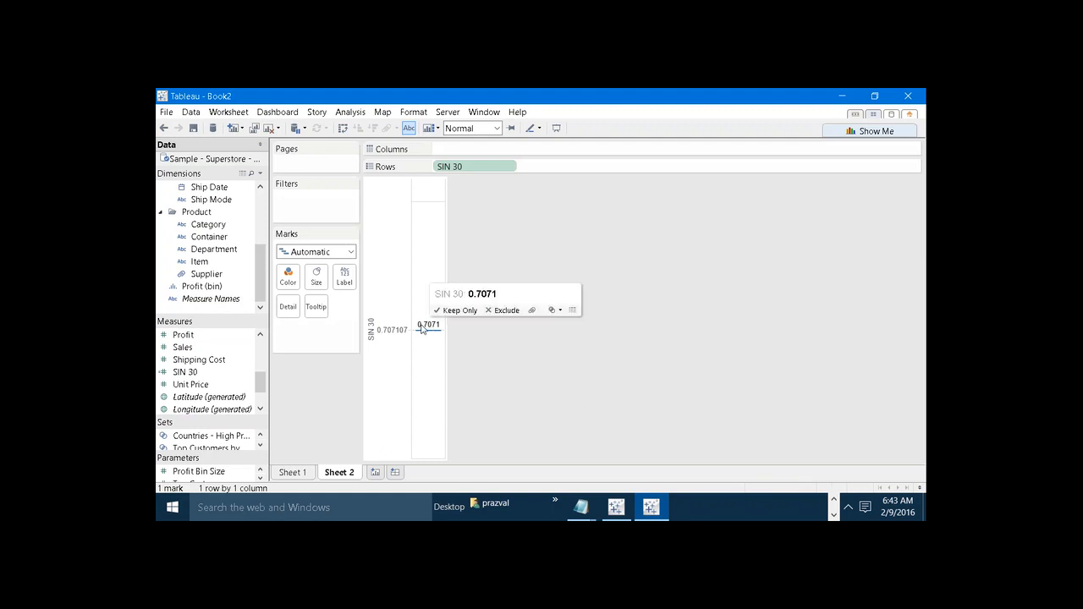
{"action": "mouse_move", "coordinate": [432, 325]}
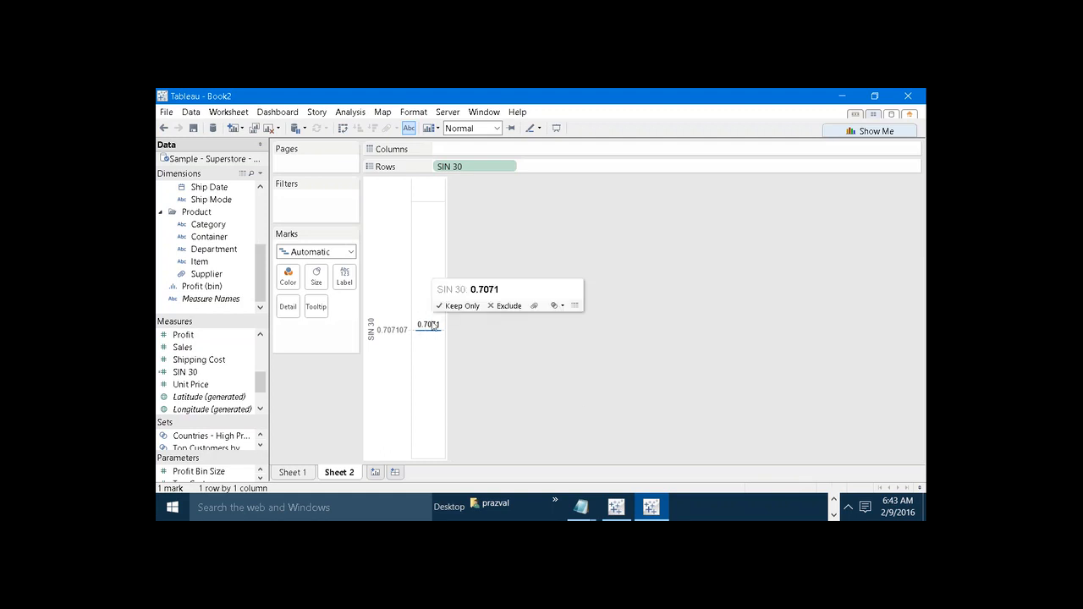
Rename the SIN 30 calculated field to "SIN 90" and set its formula to SIN(PI() /2).
{"action": "right_click", "coordinate": [194, 376]}
{"action": "left_click", "coordinate": [229, 175]}
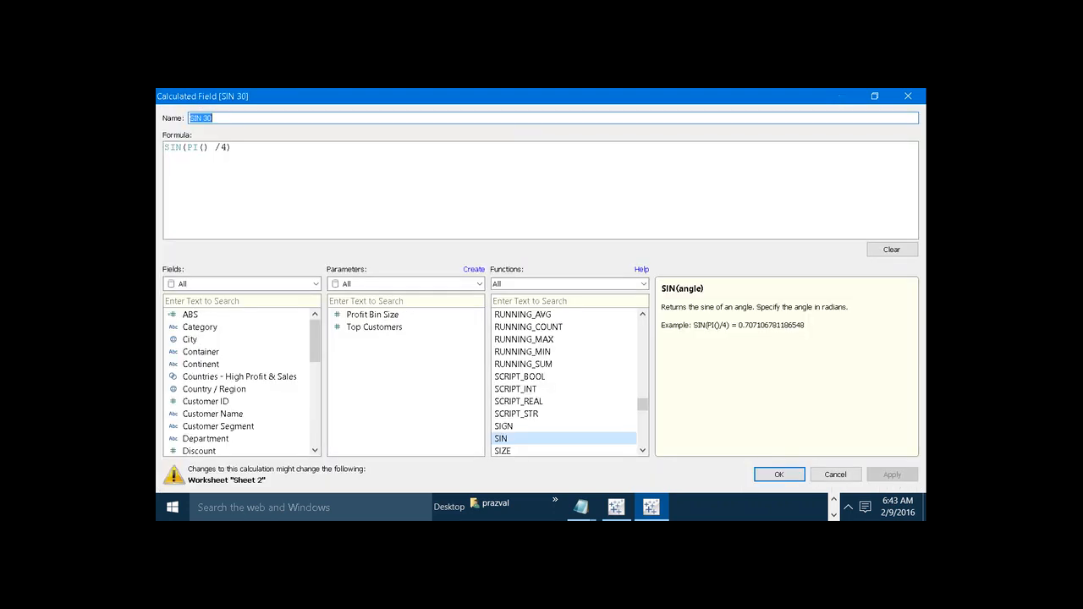
{"action": "key", "text": "BackSpace"}
{"action": "key", "text": "BackSpace"}
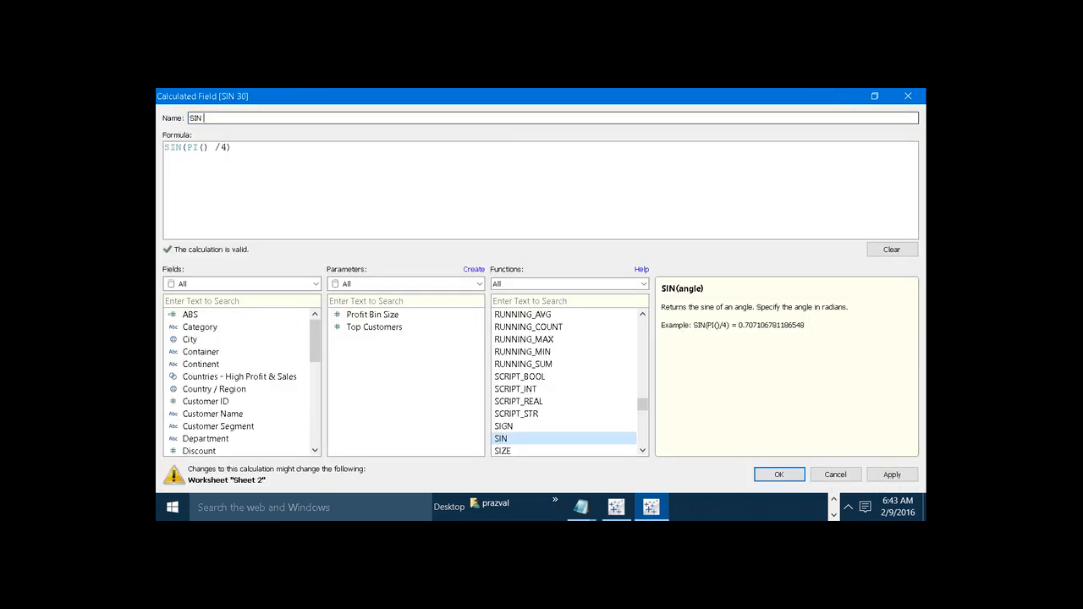
{"action": "type", "text": "90"}
{"action": "left_click", "coordinate": [225, 148]}
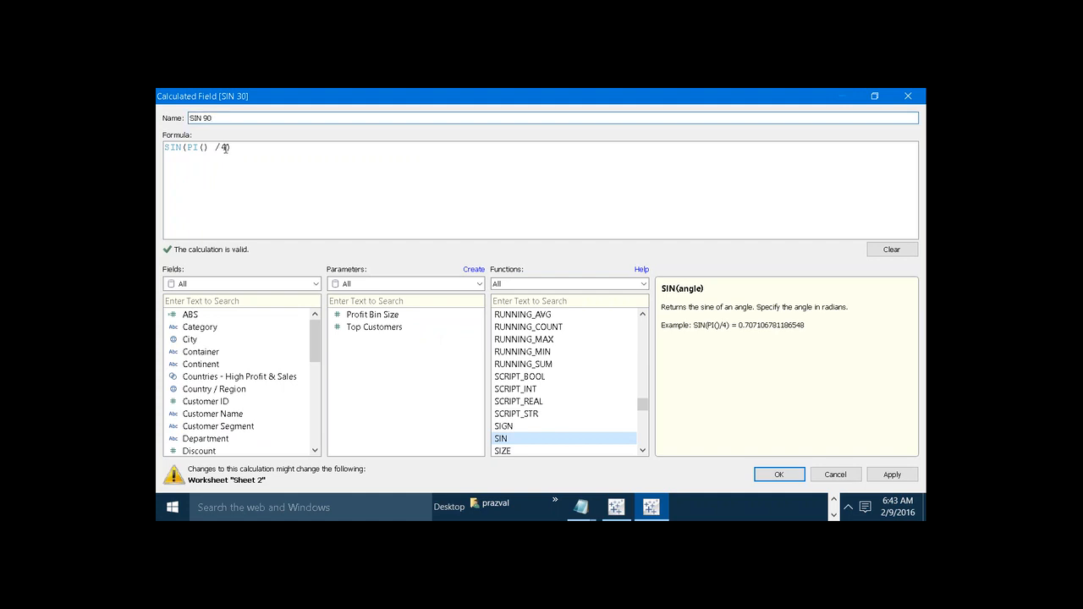
{"action": "key", "text": "BackSpace"}
{"action": "type", "text": "2"}
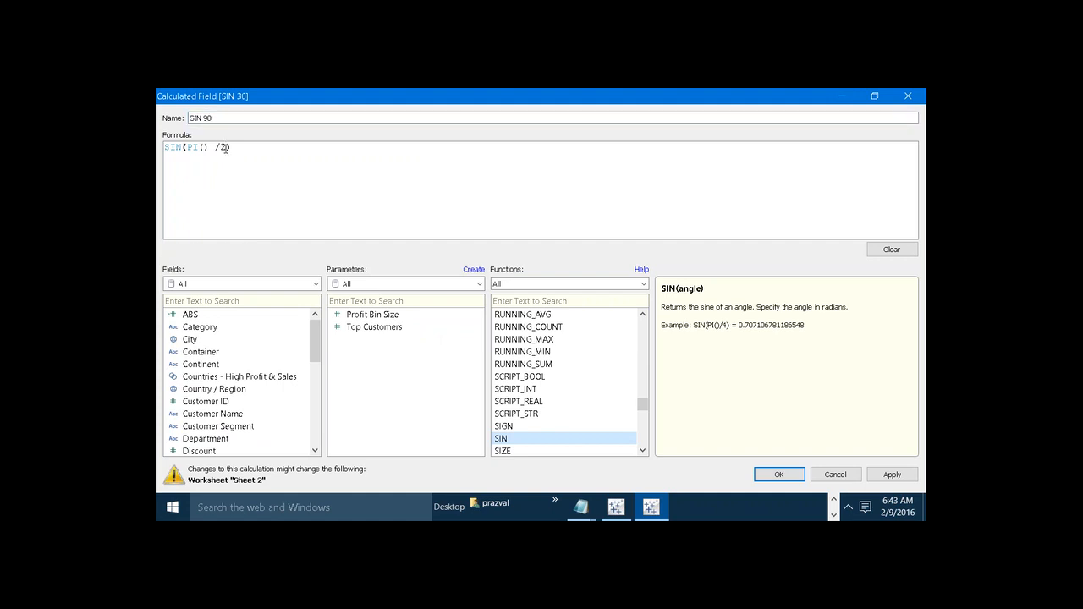
{"action": "left_click", "coordinate": [886, 474]}
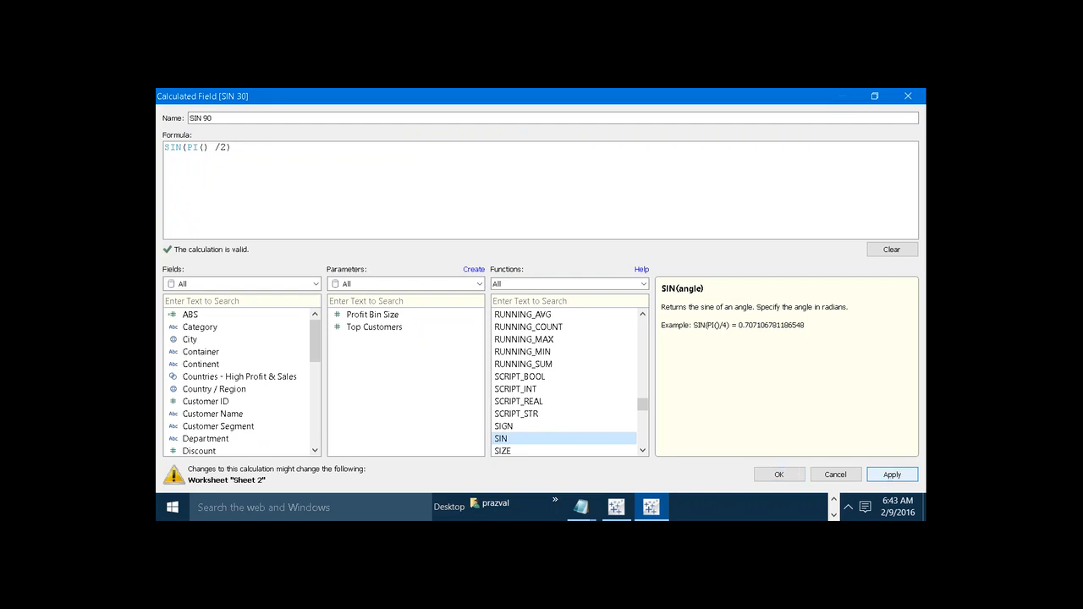
{"action": "left_click", "coordinate": [778, 474]}
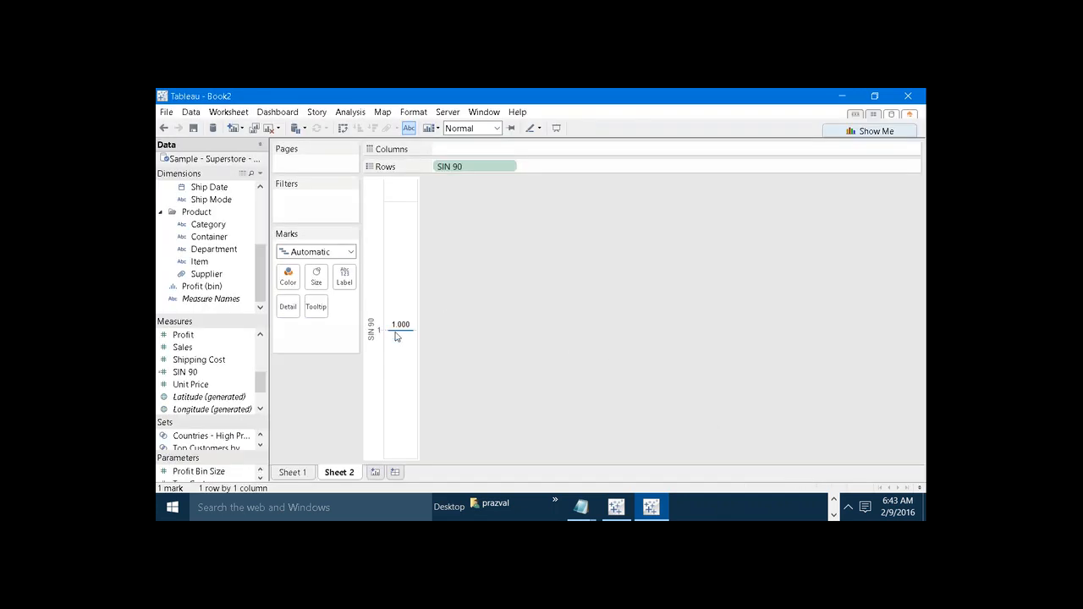
Create a calculated field named "ASIN" and begin its formula with the ASIN function.
{"action": "mouse_move", "coordinate": [404, 332]}
{"action": "left_click", "coordinate": [262, 180]}
{"action": "left_click", "coordinate": [243, 206]}
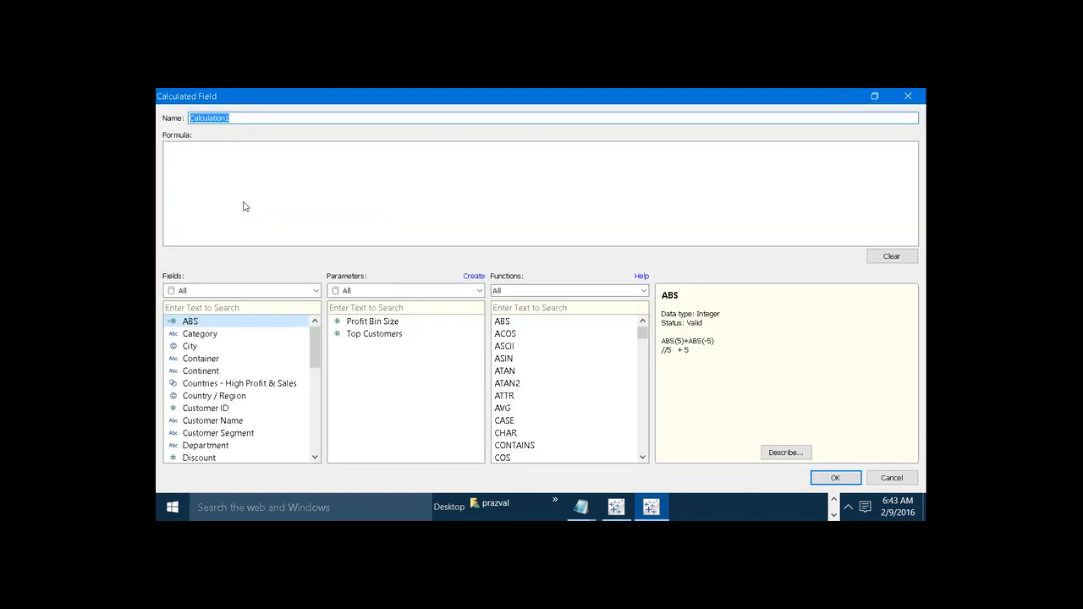
{"action": "type", "text": "ASIN"}
{"action": "left_click", "coordinate": [261, 200]}
{"action": "type", "text": "AS"}
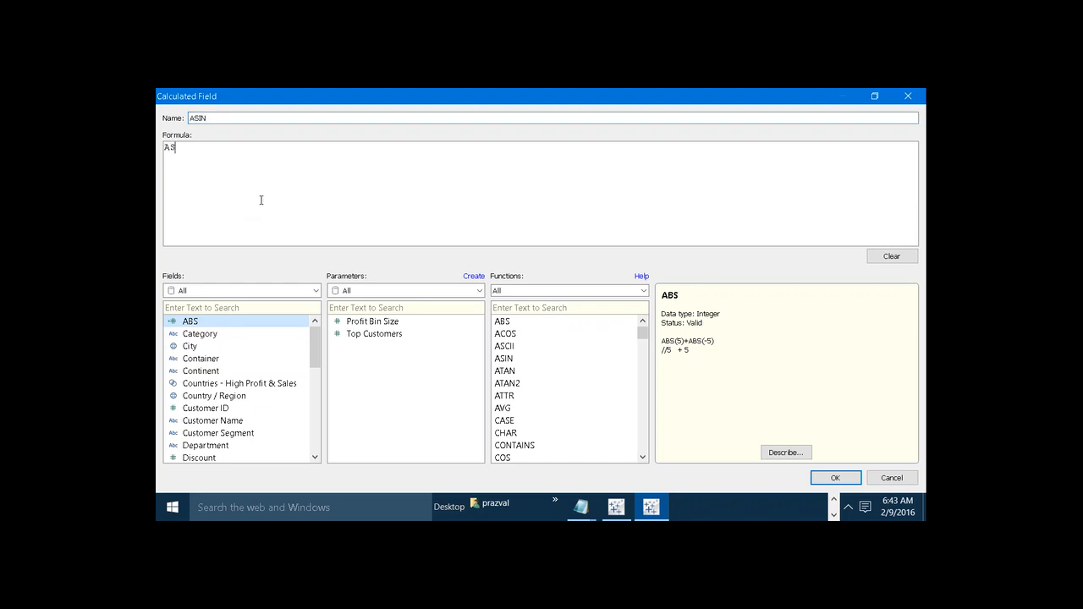
{"action": "type", "text": "IN"}
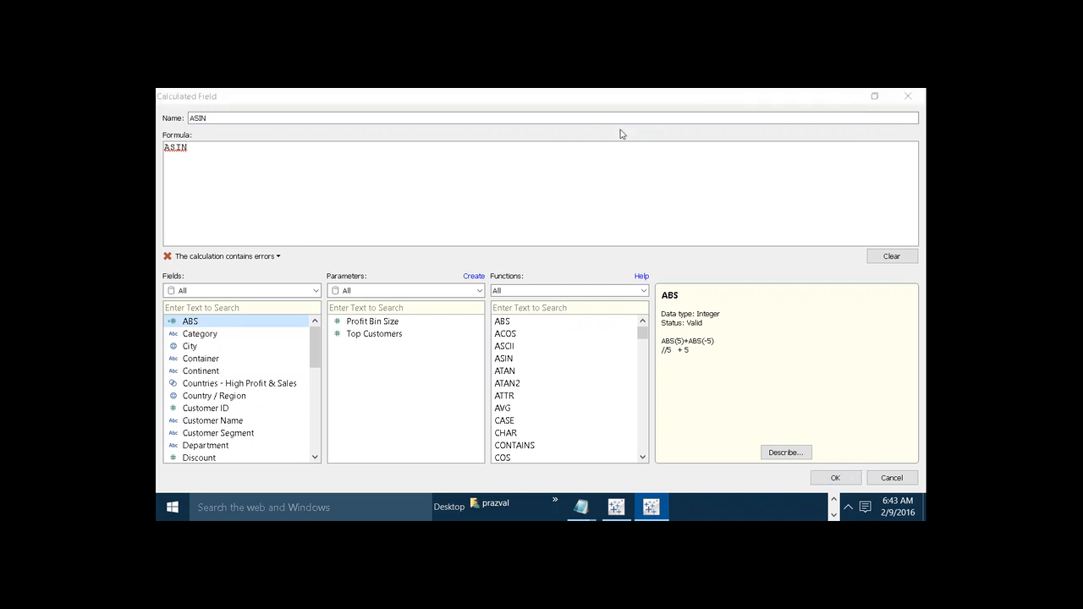
{"action": "mouse_move", "coordinate": [250, 164]}
{"action": "left_mouse_down"}
{"action": "mouse_move", "coordinate": [237, 185]}
{"action": "mouse_move", "coordinate": [276, 171]}
{"action": "left_mouse_up"}
{"action": "left_click", "coordinate": [256, 169]}
{"action": "left_click_drag", "start_coordinate": [170, 149], "coordinate": [252, 159]}
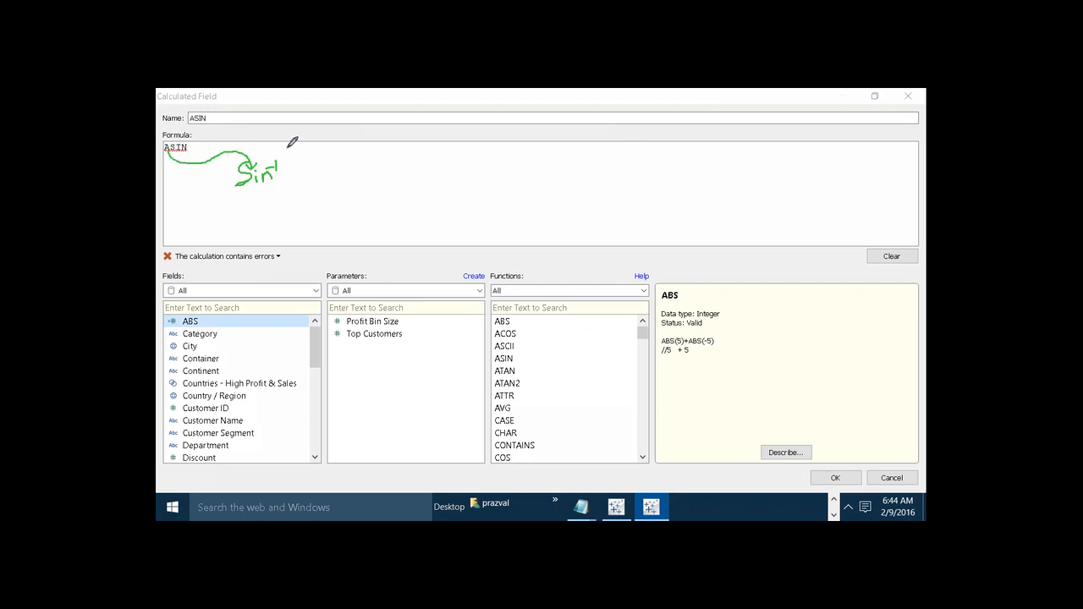
{"action": "mouse_move", "coordinate": [294, 158]}
{"action": "left_mouse_down"}
{"action": "mouse_move", "coordinate": [293, 177]}
{"action": "mouse_move", "coordinate": [306, 169]}
{"action": "left_mouse_up"}
{"action": "left_click_drag", "start_coordinate": [292, 166], "coordinate": [299, 178]}
{"action": "key", "text": "Escape"}
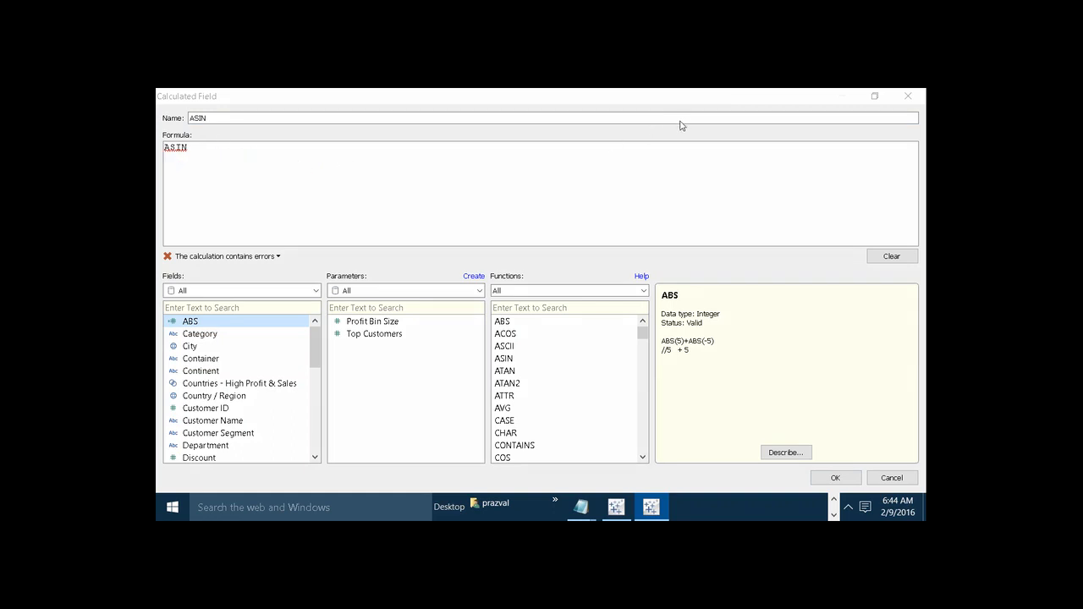
Complete the field's formula as ASIN(1) and save the calculation.
{"action": "left_click", "coordinate": [243, 159]}
{"action": "type", "text": "("}
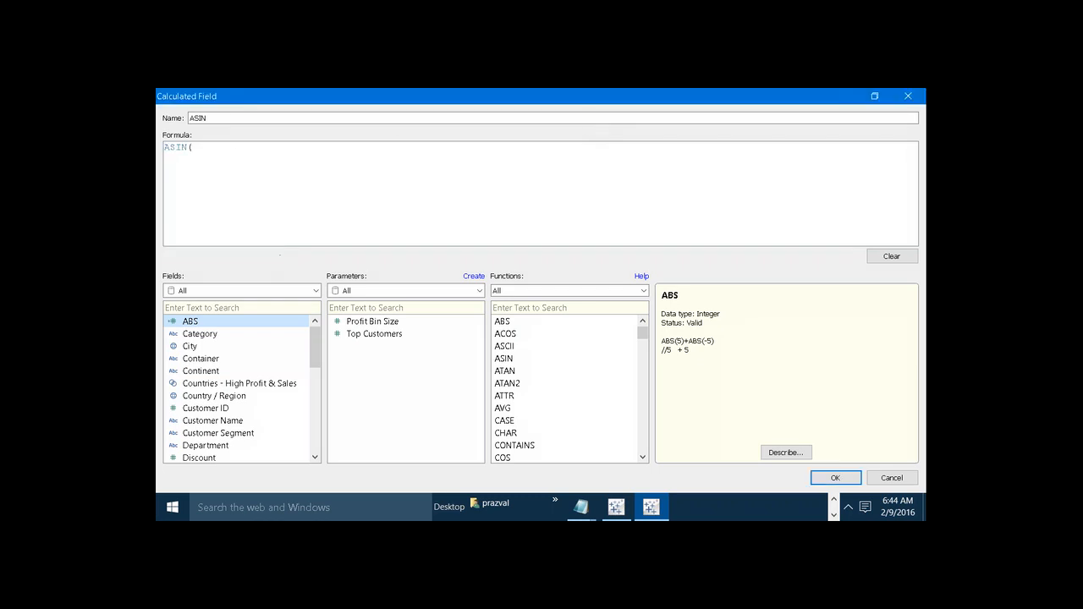
{"action": "type", "text": "1)"}
{"action": "left_click", "coordinate": [835, 478]}
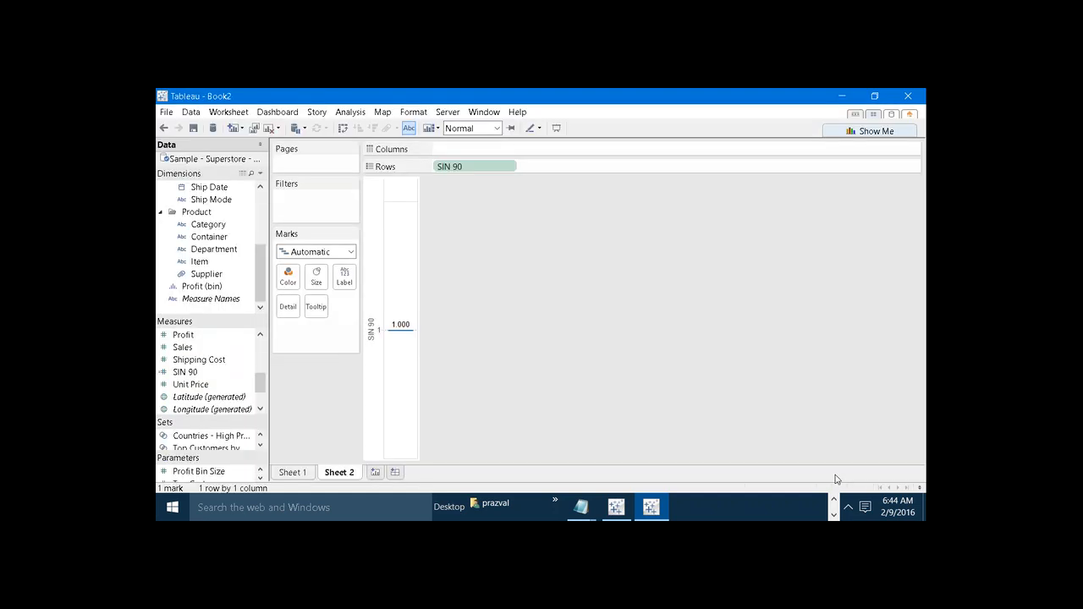
Clear Sheet 2, place ASIN on Rows as a dimension, and show its mark label.
{"action": "left_click", "coordinate": [267, 127]}
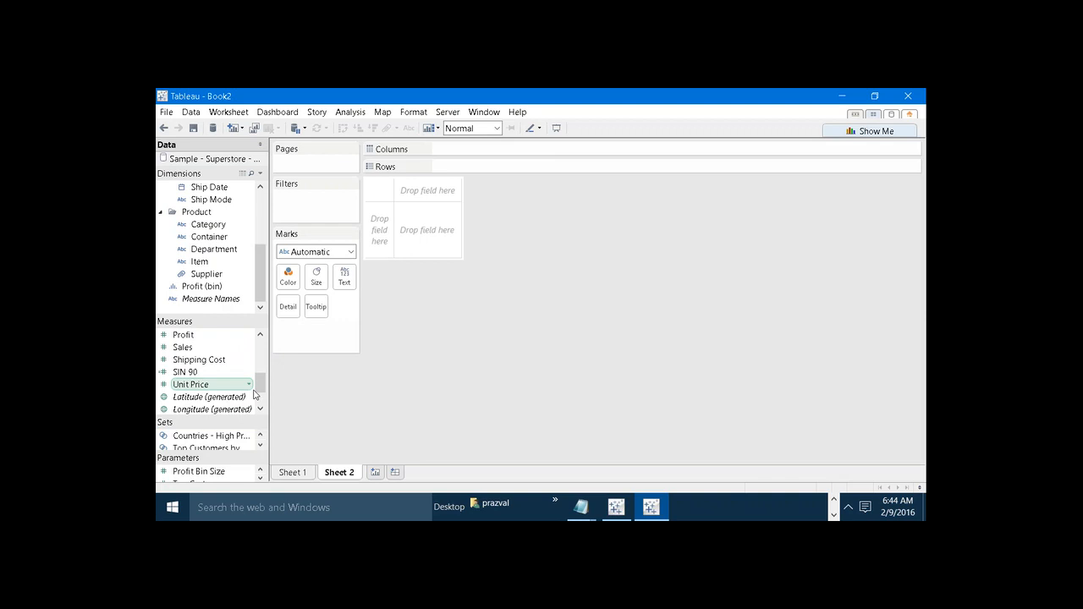
{"action": "left_click", "coordinate": [252, 385]}
{"action": "left_click_drag", "start_coordinate": [261, 390], "coordinate": [260, 352]}
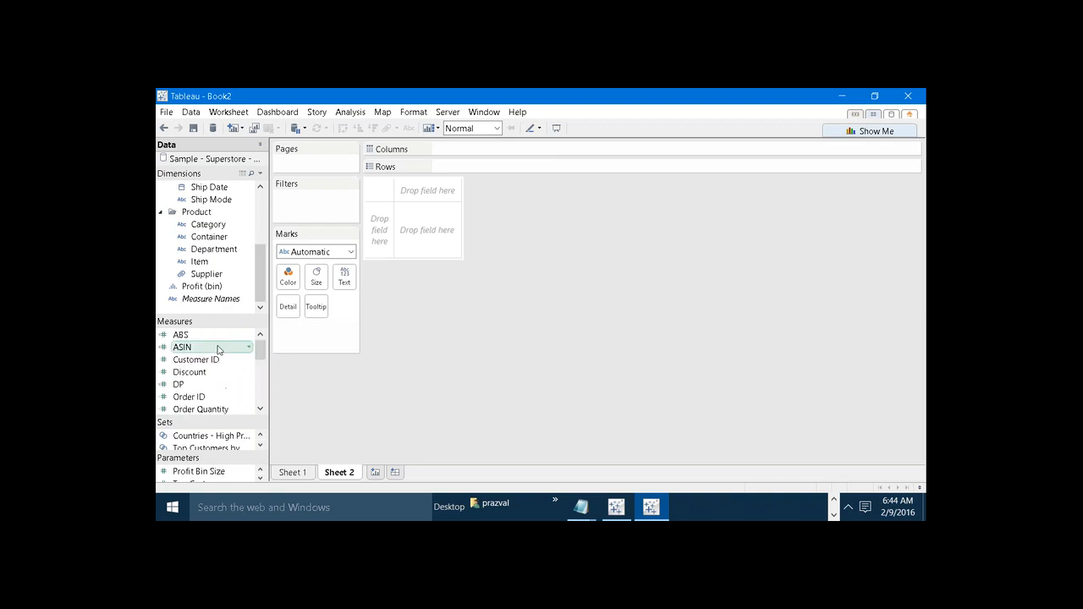
{"action": "mouse_move", "coordinate": [201, 349]}
{"action": "left_mouse_down"}
{"action": "mouse_move", "coordinate": [326, 340]}
{"action": "mouse_move", "coordinate": [460, 205]}
{"action": "mouse_move", "coordinate": [476, 168]}
{"action": "mouse_move", "coordinate": [444, 165]}
{"action": "left_mouse_up"}
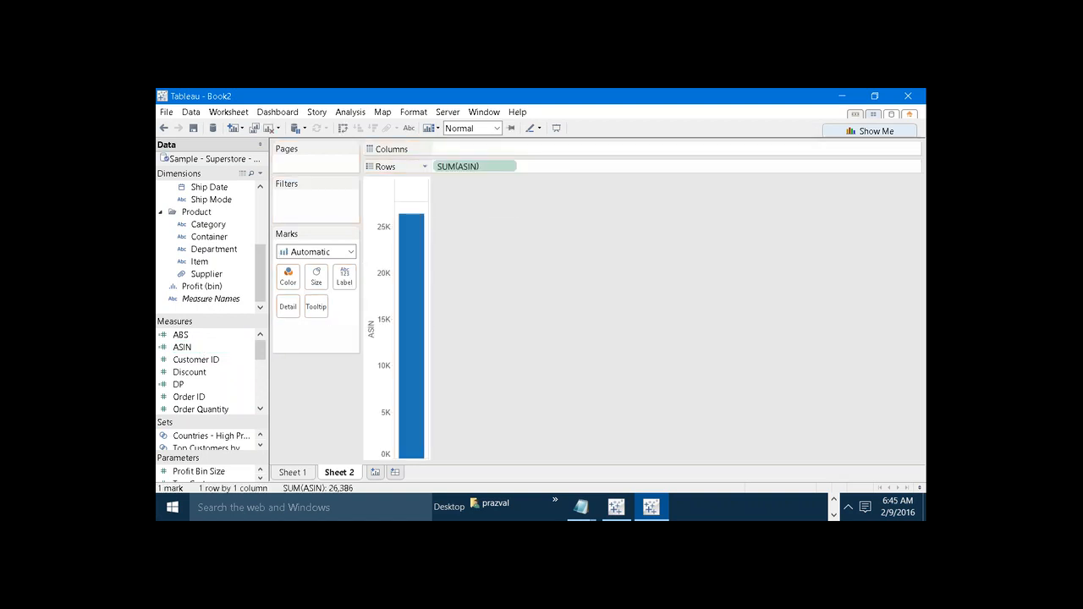
{"action": "right_click", "coordinate": [475, 166]}
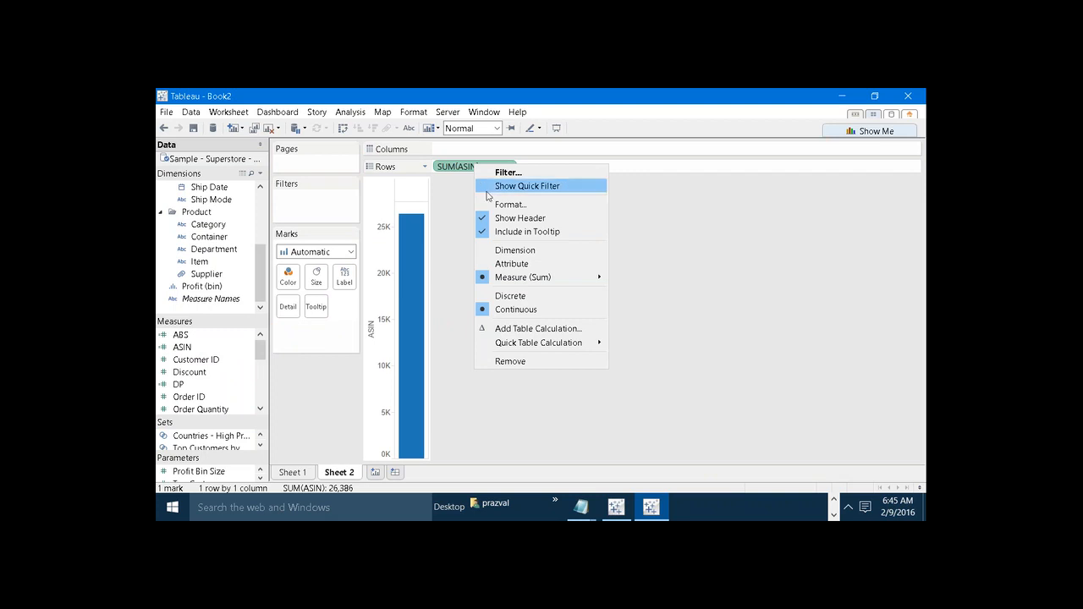
{"action": "left_click", "coordinate": [498, 251]}
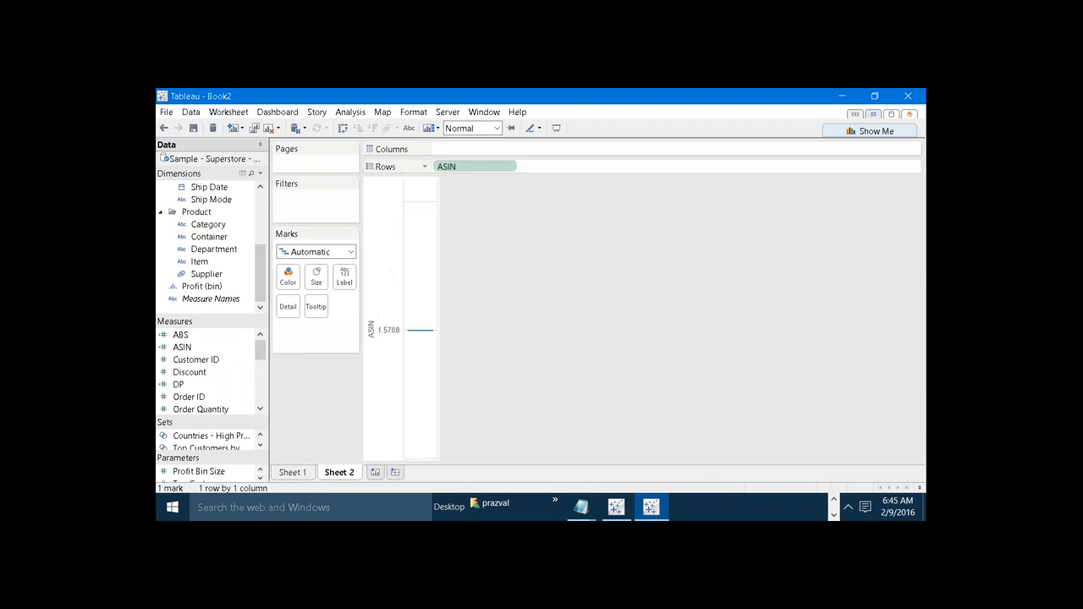
{"action": "left_click", "coordinate": [409, 128]}
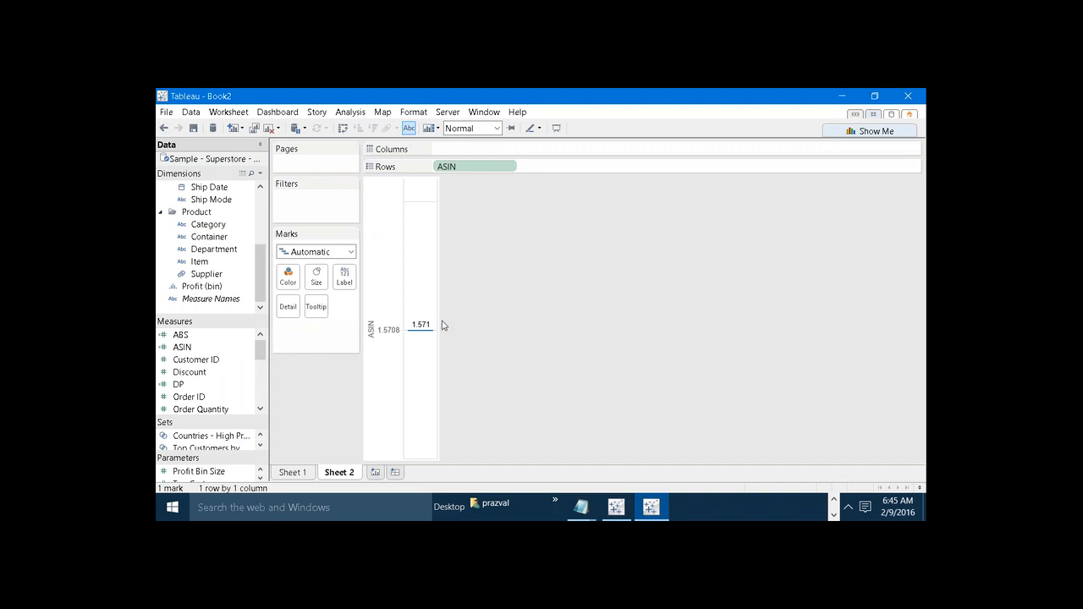
Review the inverse trigonometric syntax in the Notepad notes, examining its argument and return type, and return to the Tableau sheet.
{"action": "mouse_move", "coordinate": [580, 507]}
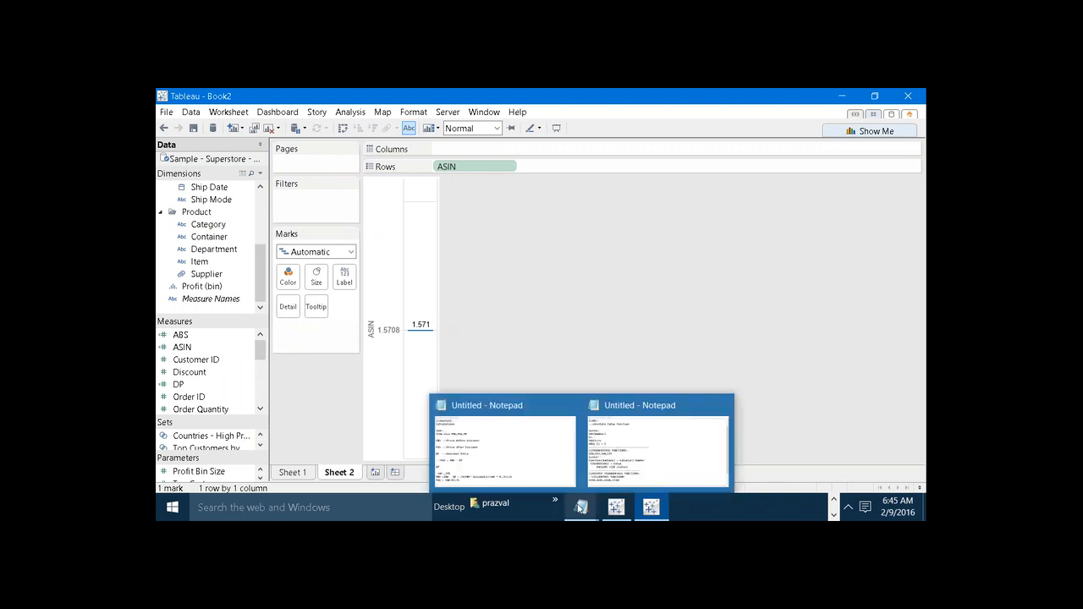
{"action": "left_click", "coordinate": [618, 463]}
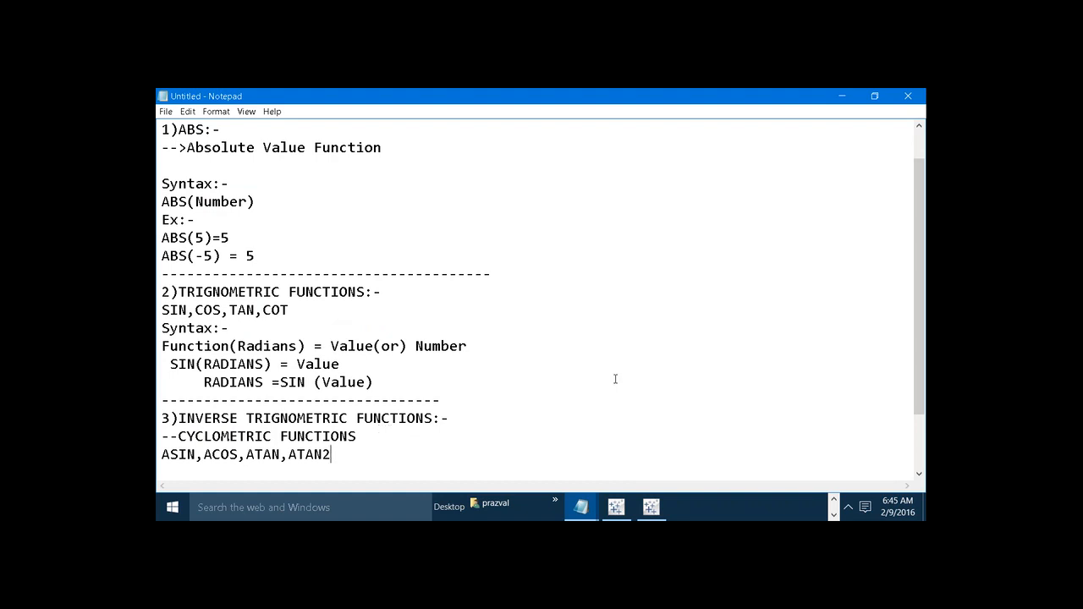
{"action": "left_click_drag", "start_coordinate": [921, 275], "coordinate": [922, 316]}
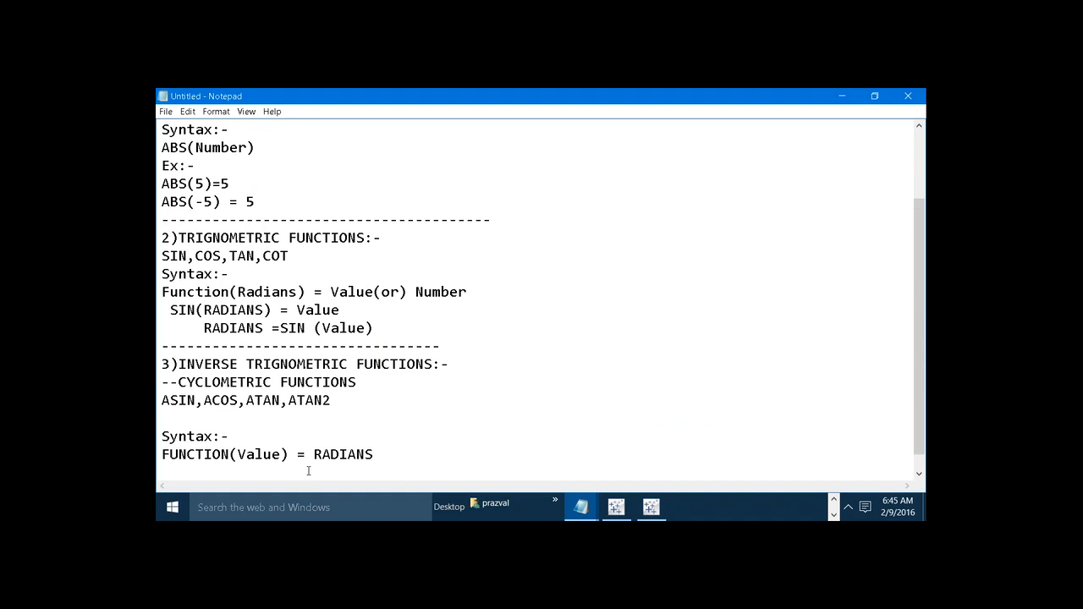
{"action": "left_click_drag", "start_coordinate": [283, 457], "coordinate": [240, 457]}
{"action": "left_click", "coordinate": [377, 457]}
{"action": "left_click_drag", "start_coordinate": [284, 454], "coordinate": [237, 454]}
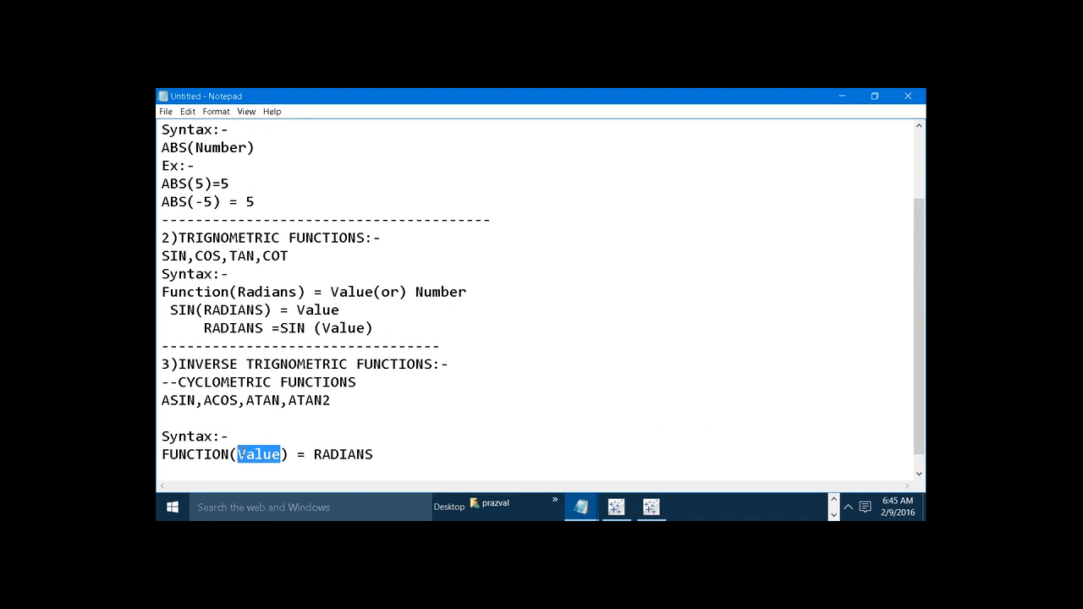
{"action": "left_click_drag", "start_coordinate": [314, 454], "coordinate": [377, 458]}
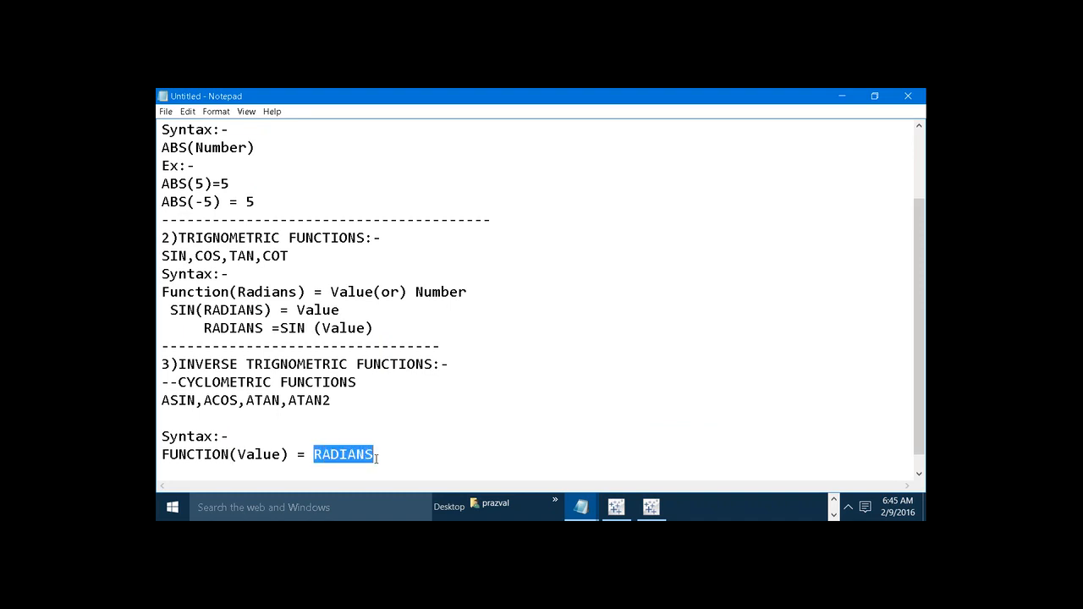
{"action": "mouse_move", "coordinate": [615, 507]}
{"action": "left_click", "coordinate": [552, 405]}
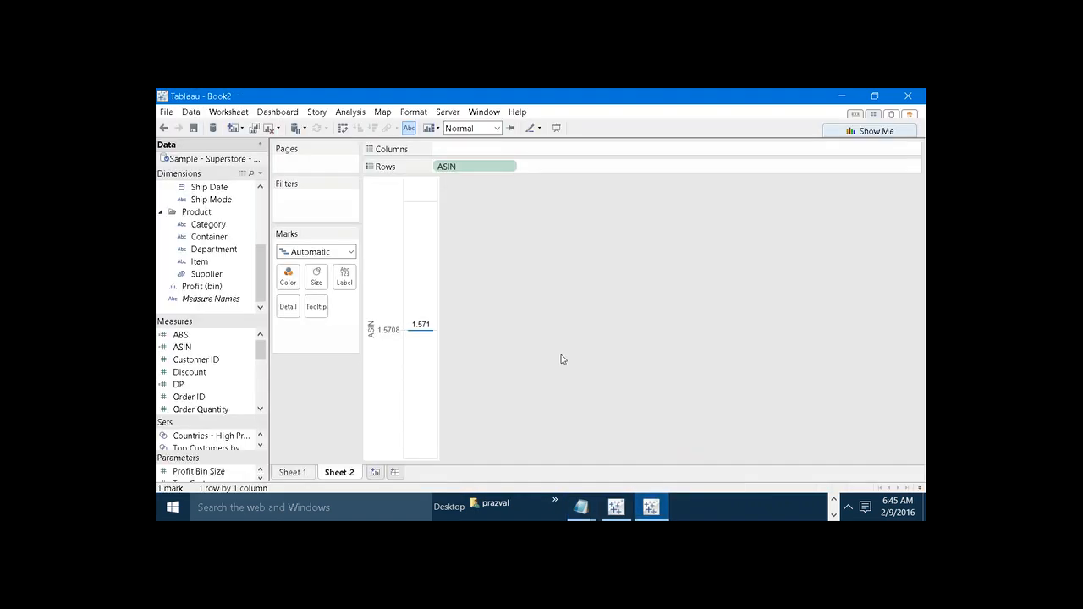
Switch to the Notepad notes and add the heading "4)DEGREES:-" below the inverse trigonometric syntax.
{"action": "mouse_move", "coordinate": [583, 509]}
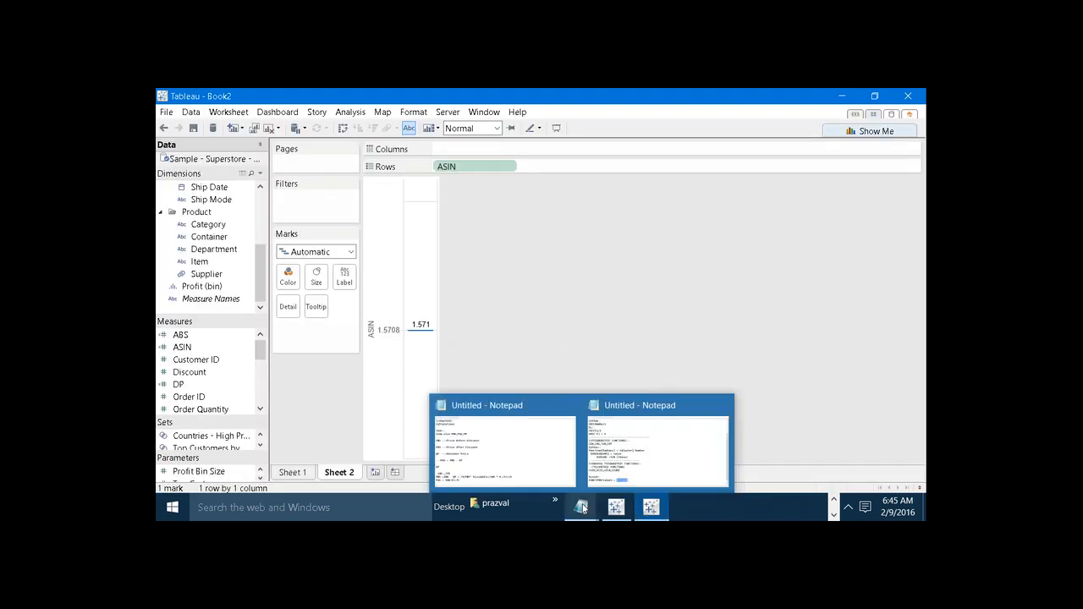
{"action": "left_click", "coordinate": [652, 444]}
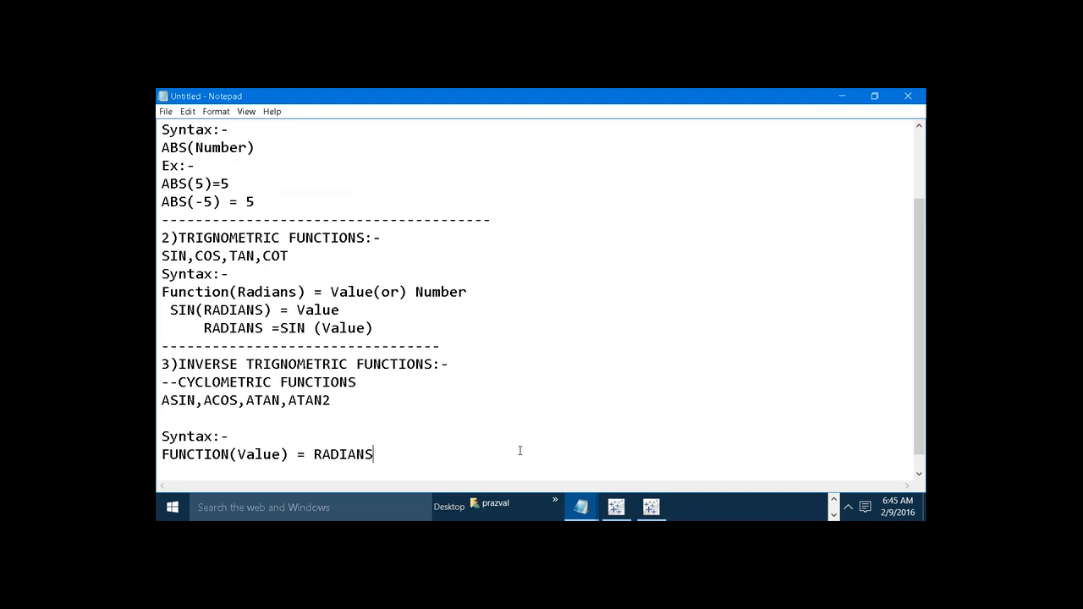
{"action": "key", "text": "Return"}
{"action": "key", "text": "Return"}
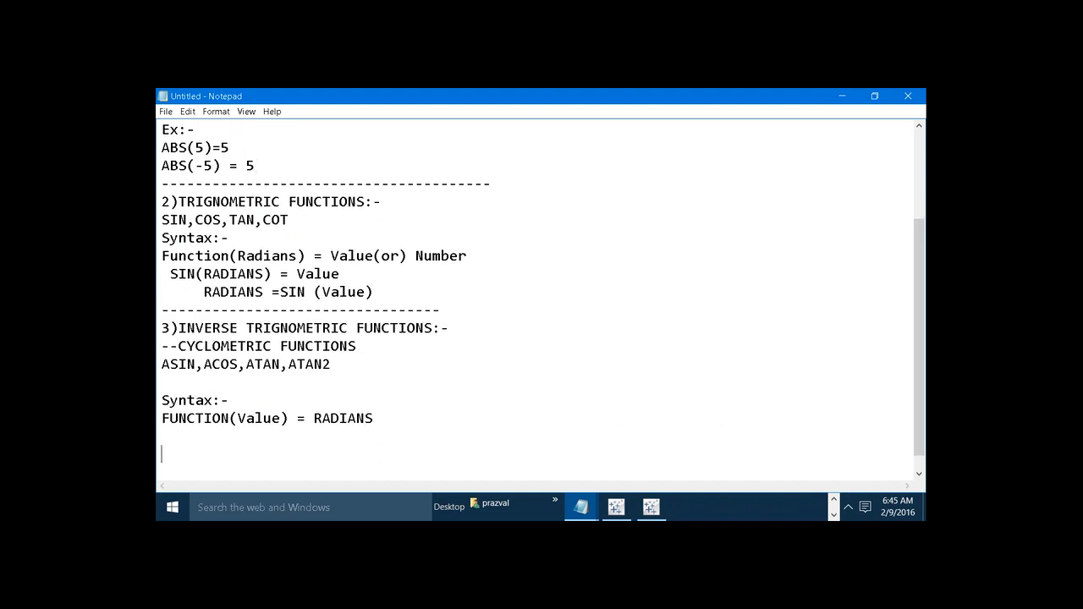
{"action": "type", "text": "4)DEGREES"}
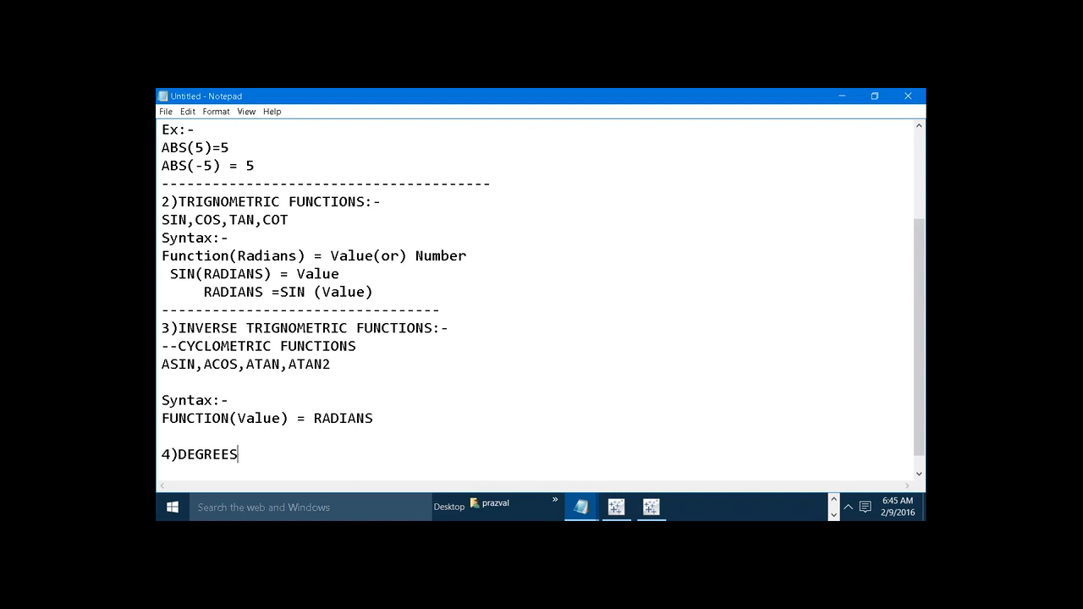
{"action": "type", "text": ":-"}
{"action": "key", "text": "Return"}
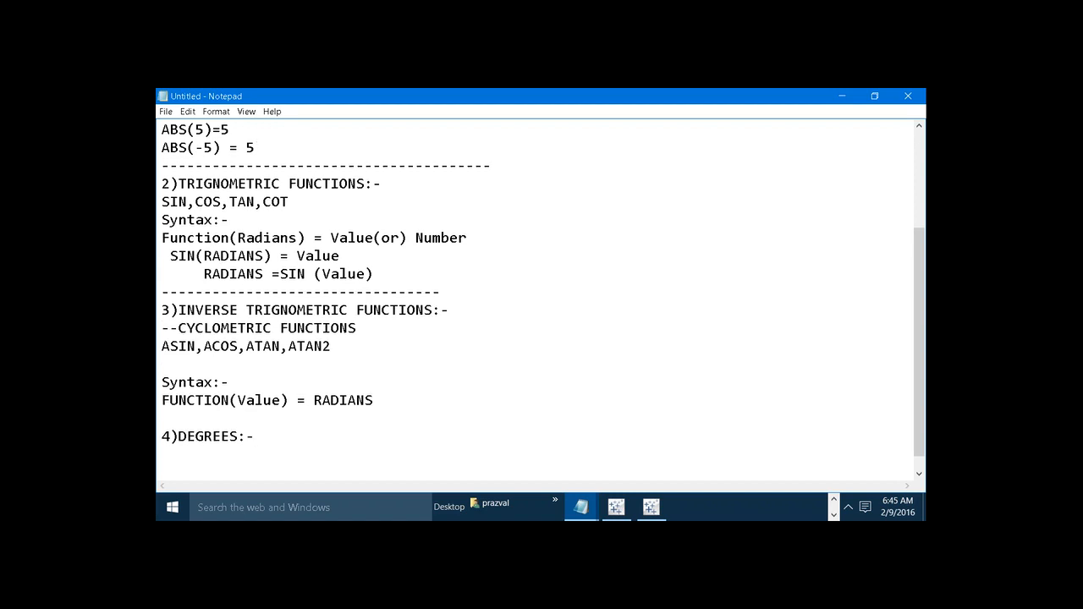
Write "Syntax:-" and "DEGREES(RADIANS) -->DEGREES" under the DEGREES heading.
{"action": "type", "text": "Syntax:-"}
{"action": "key", "text": "Return"}
{"action": "type", "text": "DEG"}
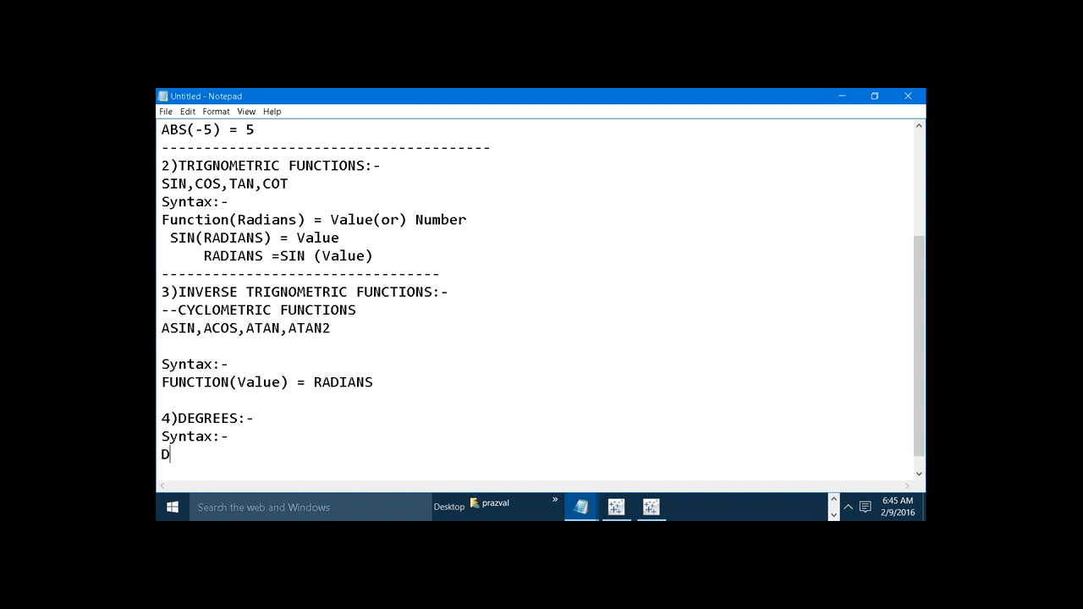
{"action": "type", "text": "ES(RAD"}
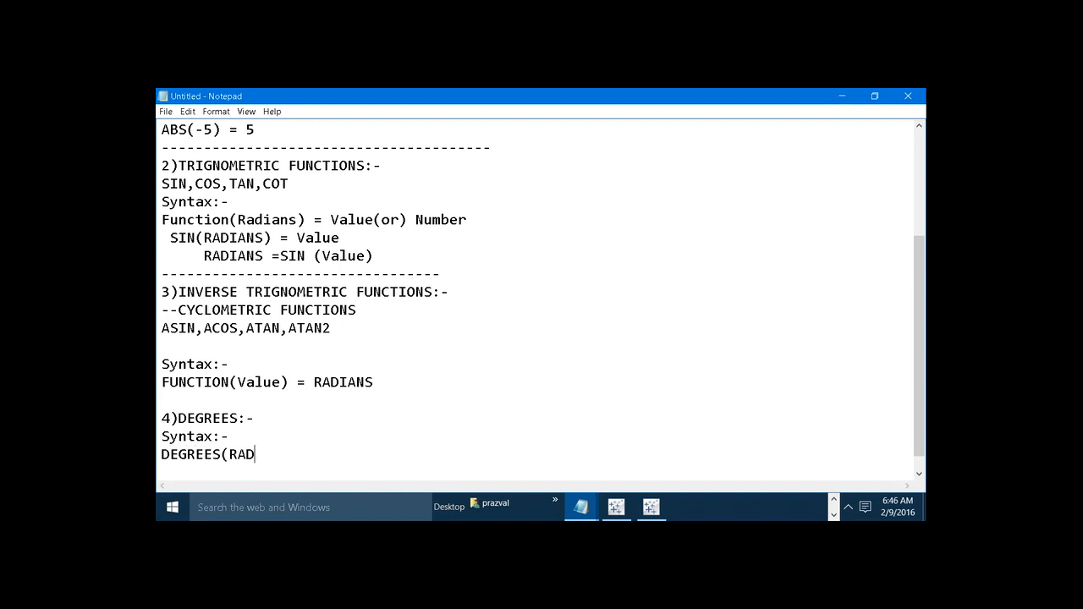
{"action": "type", "text": "IANS) -->DEGRE"}
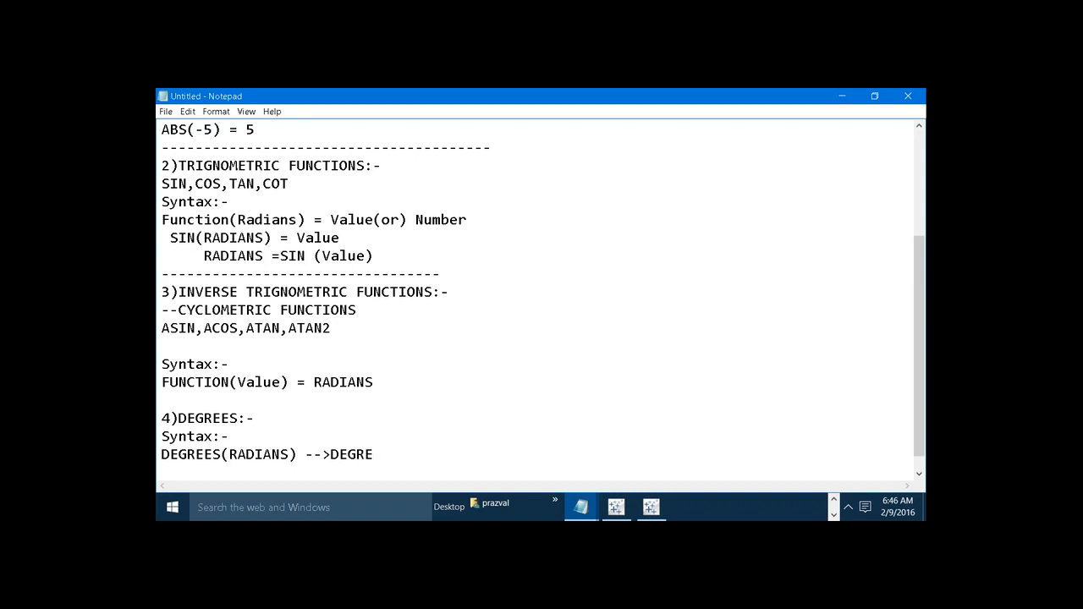
{"action": "type", "text": "ES"}
{"action": "key", "text": "Return"}
Add a section headed "5)RADIANS:-" with "Syntax:-" and the line "RADIANS(DEGREES) -->RADIANS".
{"action": "key", "text": "Return"}
{"action": "type", "text": "5)"}
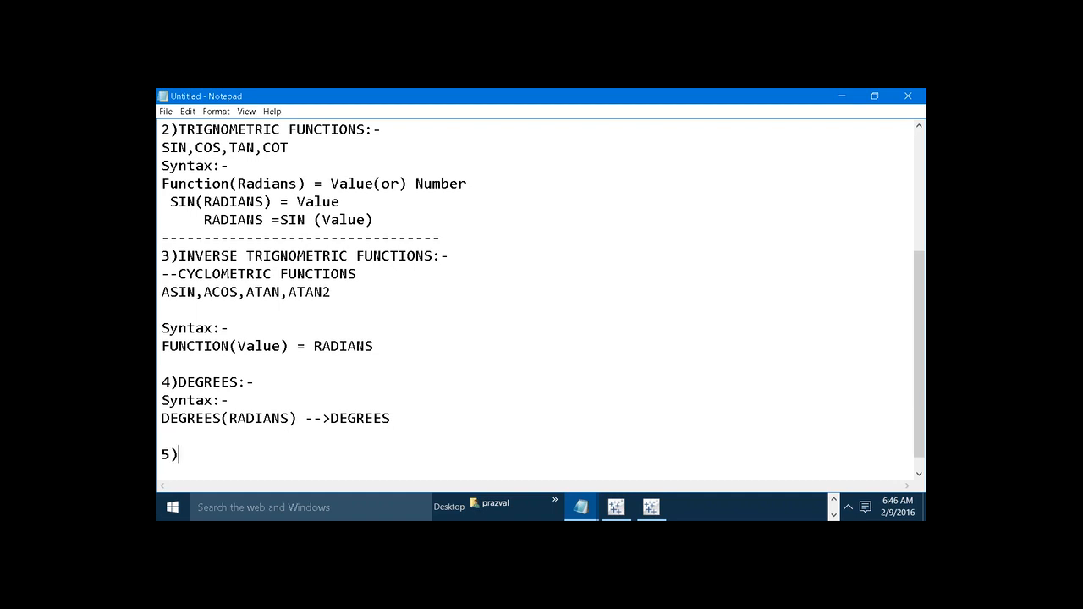
{"action": "type", "text": "RADIANS:-"}
{"action": "key", "text": "Return"}
{"action": "type", "text": "Syn"}
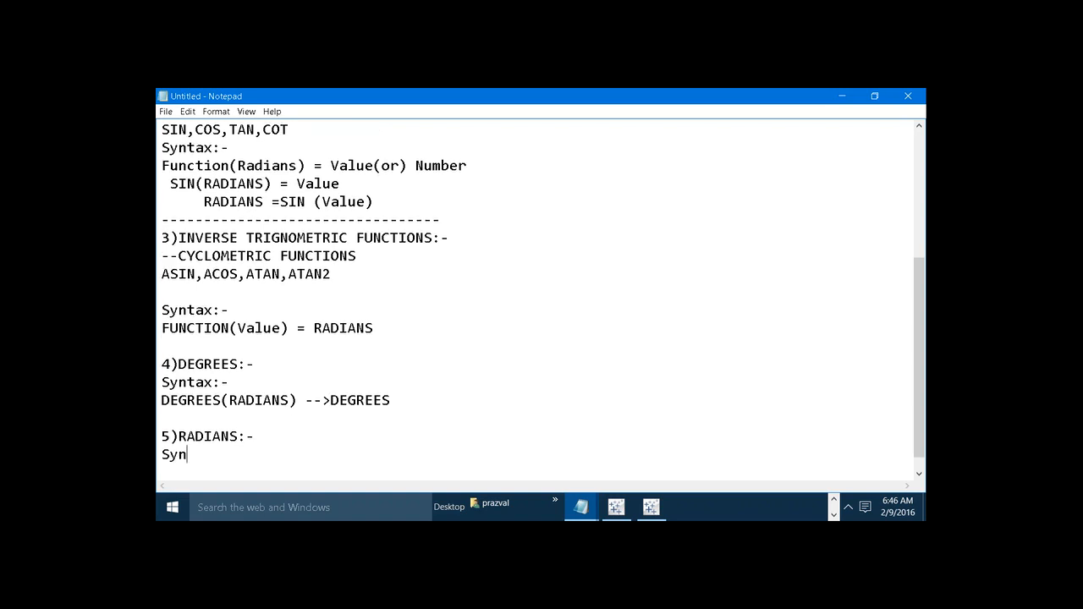
{"action": "type", "text": "tax:-"}
{"action": "key", "text": "Return"}
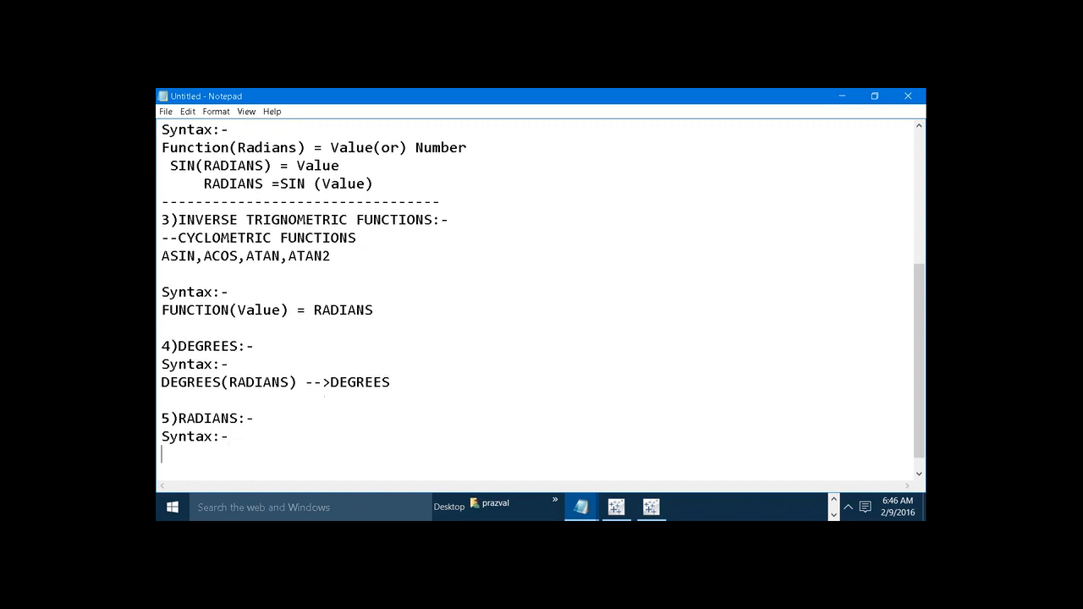
{"action": "type", "text": "RADIANS(DE"}
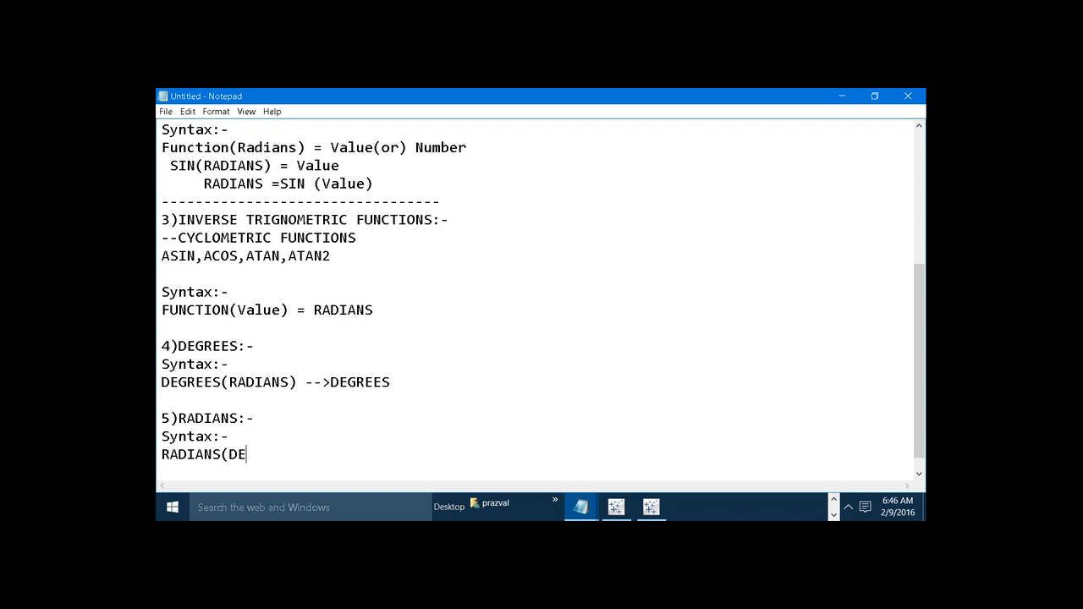
{"action": "type", "text": "GREES) -->RADIANS"}
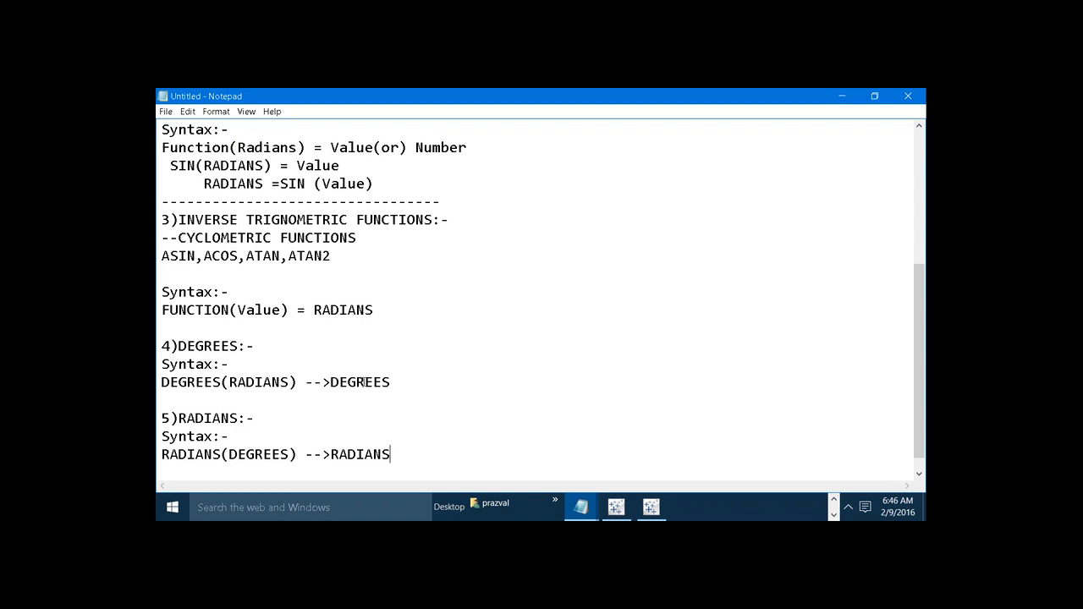
Switch to Tableau and open the ASIN calculated field's formula for editing.
{"action": "left_click", "coordinate": [650, 506]}
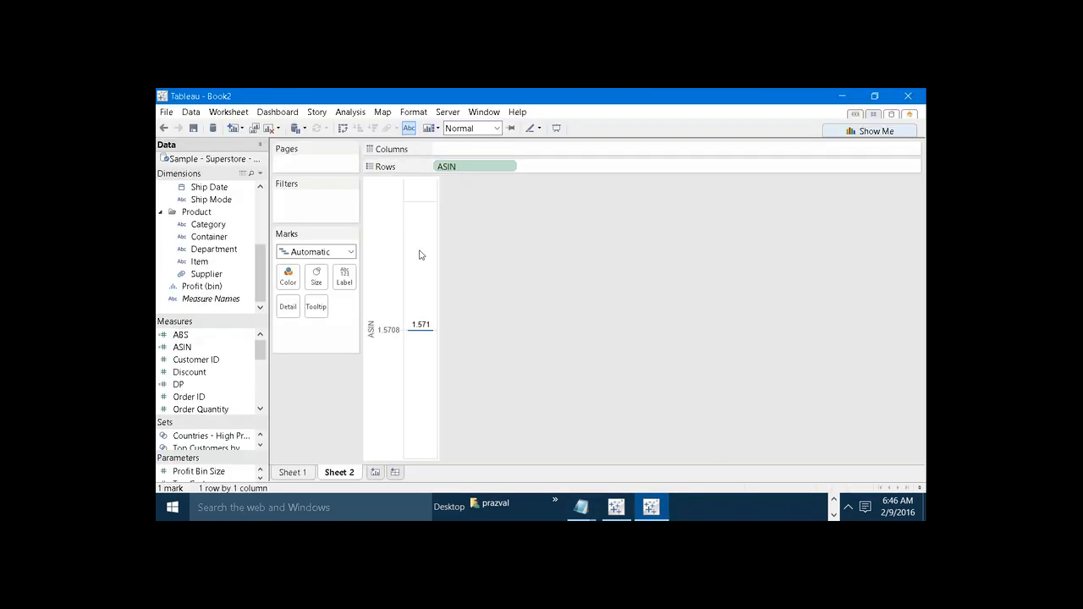
{"action": "right_click", "coordinate": [219, 351]}
{"action": "left_click", "coordinate": [253, 176]}
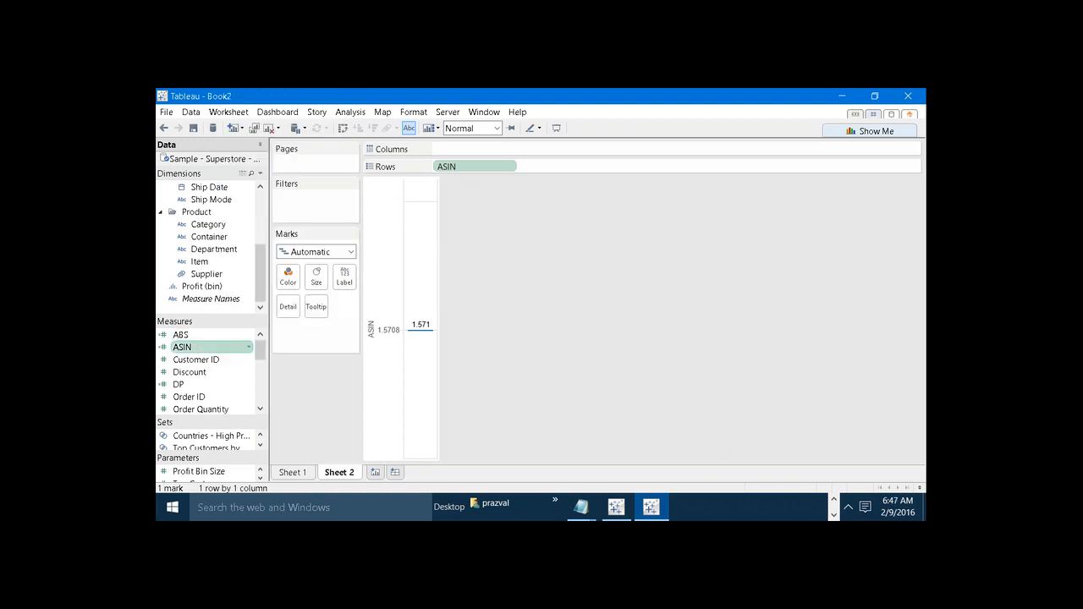
{"action": "left_click", "coordinate": [166, 148]}
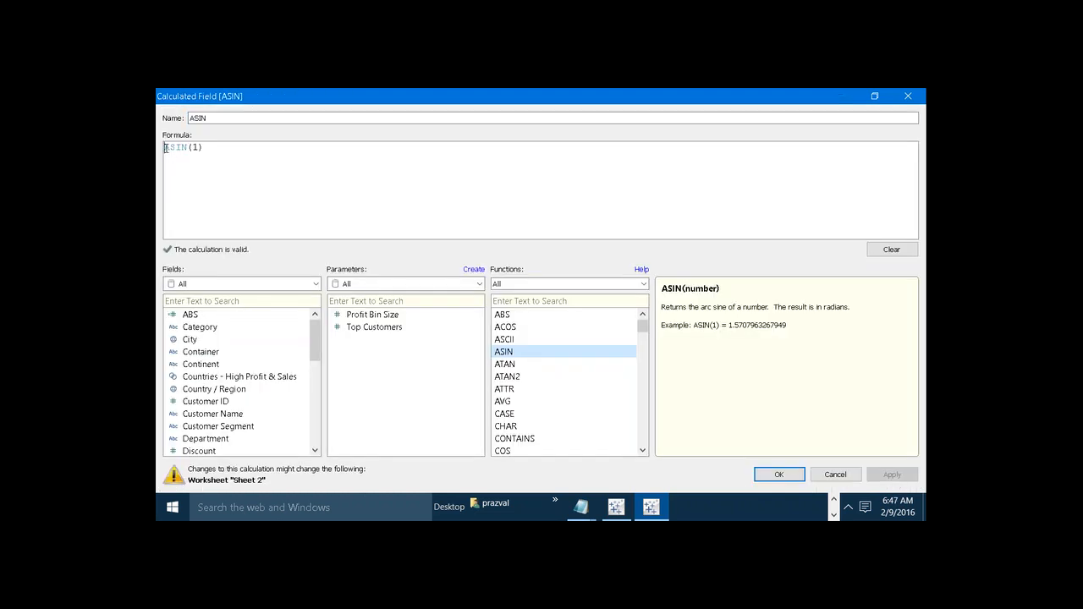
{"action": "type", "text": "RADIAN"}
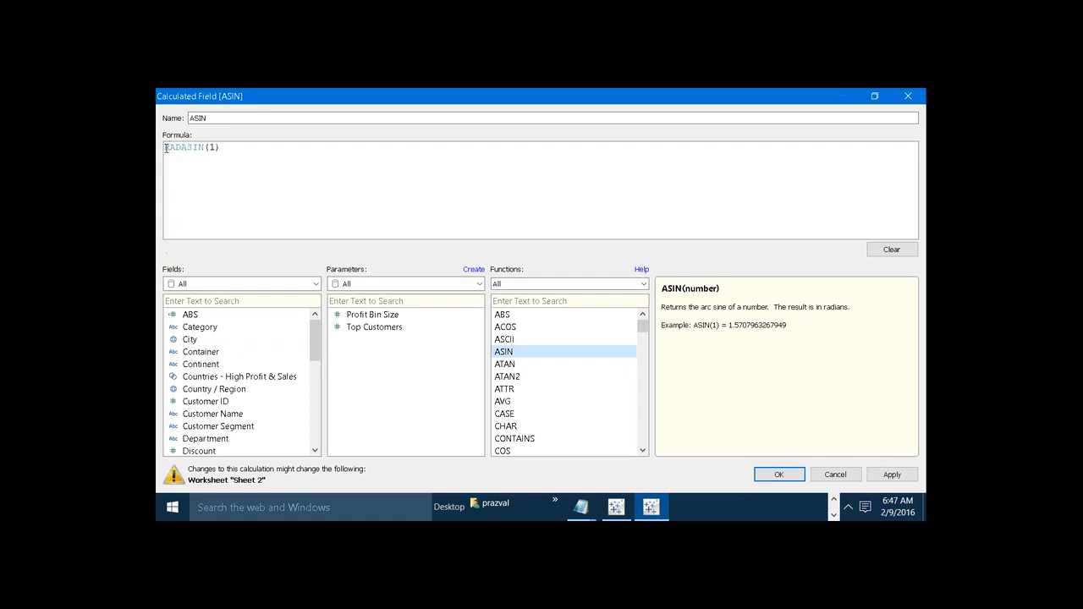
{"action": "type", "text": "S"}
{"action": "key", "text": "BackSpace"}
{"action": "key", "text": "BackSpace"}
{"action": "key", "text": "BackSpace"}
{"action": "key", "text": "BackSpace"}
{"action": "key", "text": "BackSpace"}
{"action": "key", "text": "BackSpace"}
{"action": "key", "text": "BackSpace"}
Wrap the ASIN formula as DEGREES(ASIN(1)) and save the calculated field.
{"action": "type", "text": "DEGREES("}
{"action": "left_click", "coordinate": [258, 146]}
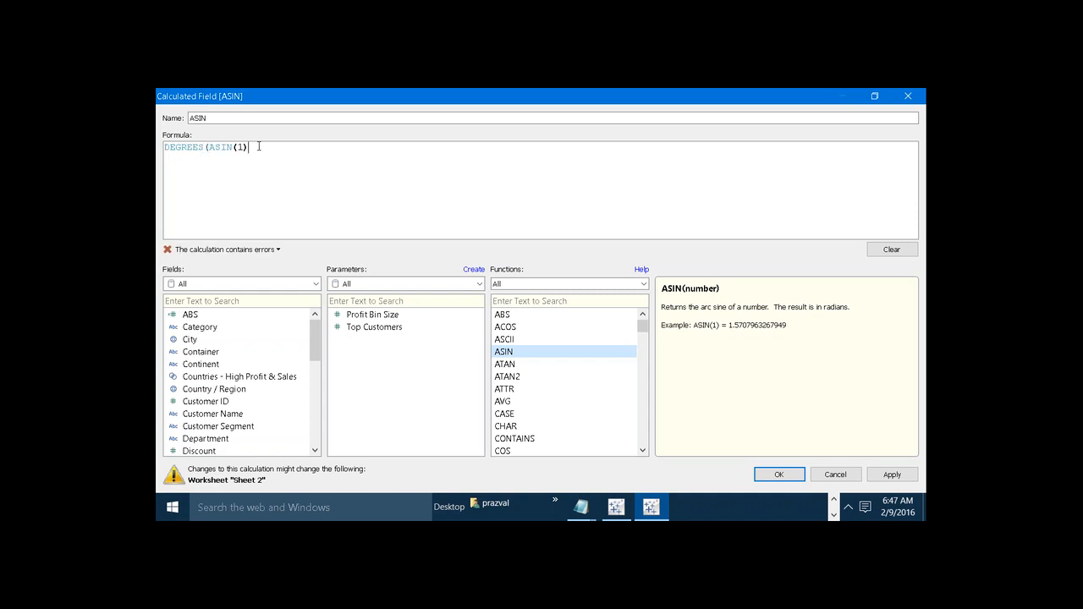
{"action": "type", "text": ")"}
{"action": "left_click", "coordinate": [892, 474]}
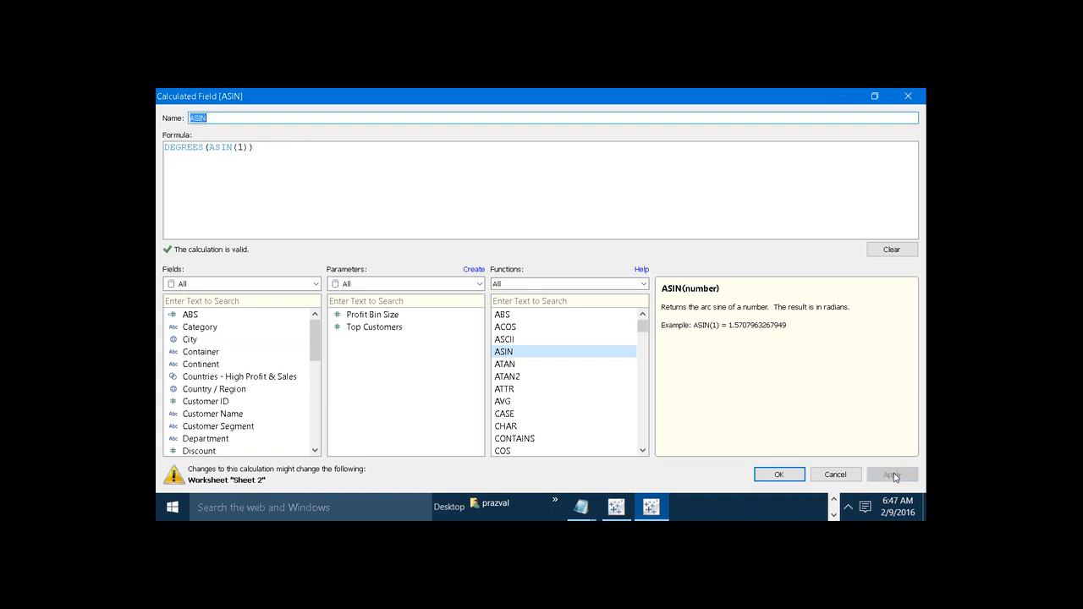
{"action": "left_click", "coordinate": [784, 473]}
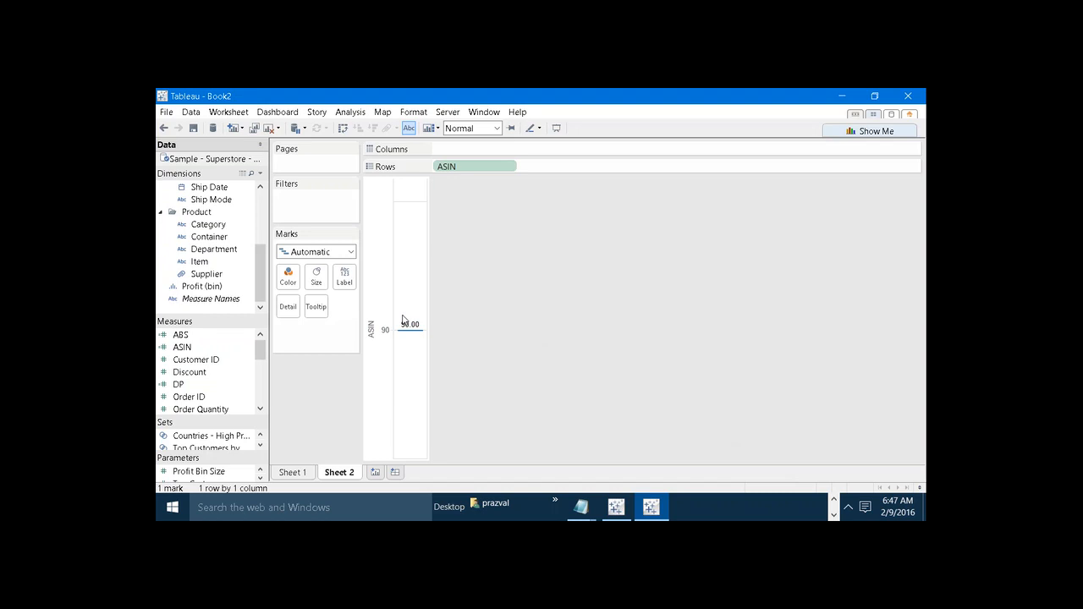
Add the comment "//RADIANS" on a new line below the ASIN field's formula and save it.
{"action": "right_click", "coordinate": [204, 348]}
{"action": "left_click", "coordinate": [237, 177]}
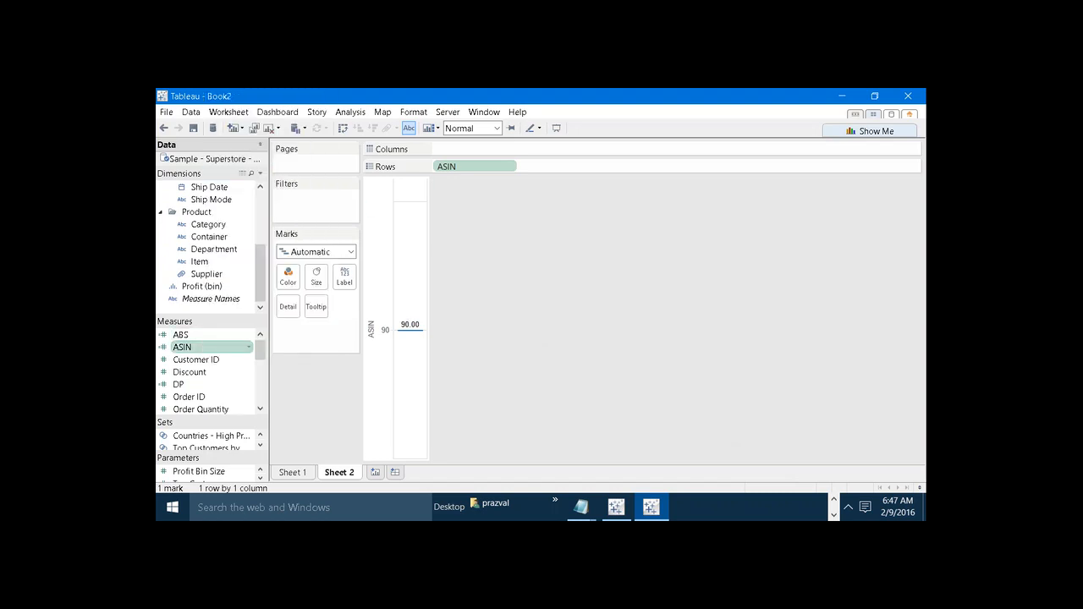
{"action": "left_click", "coordinate": [212, 148]}
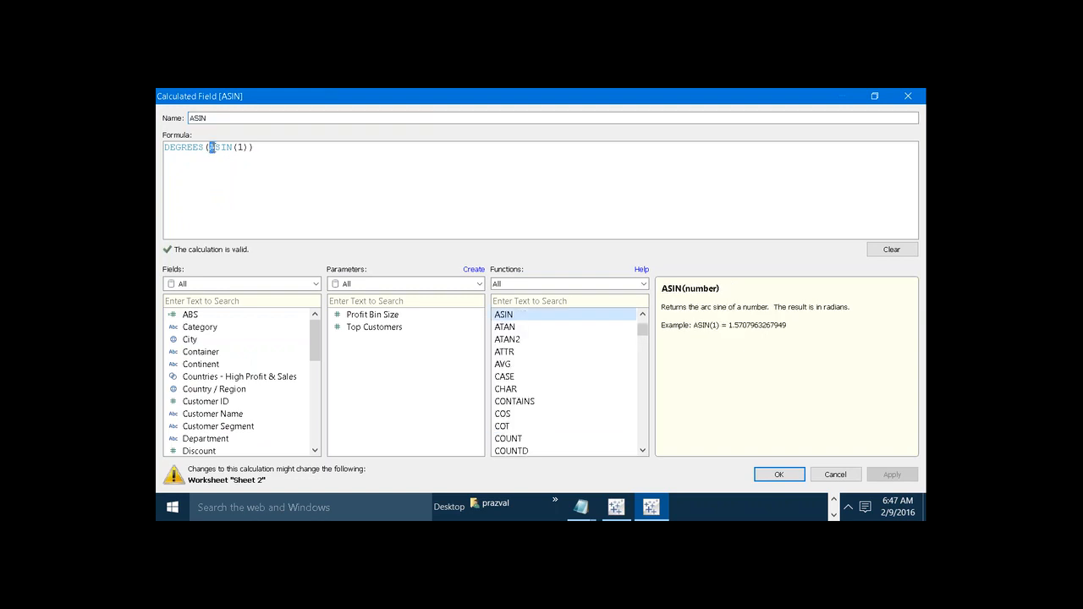
{"action": "left_click_drag", "start_coordinate": [212, 149], "coordinate": [247, 148]}
{"action": "left_click", "coordinate": [260, 147]}
{"action": "key", "text": "Return"}
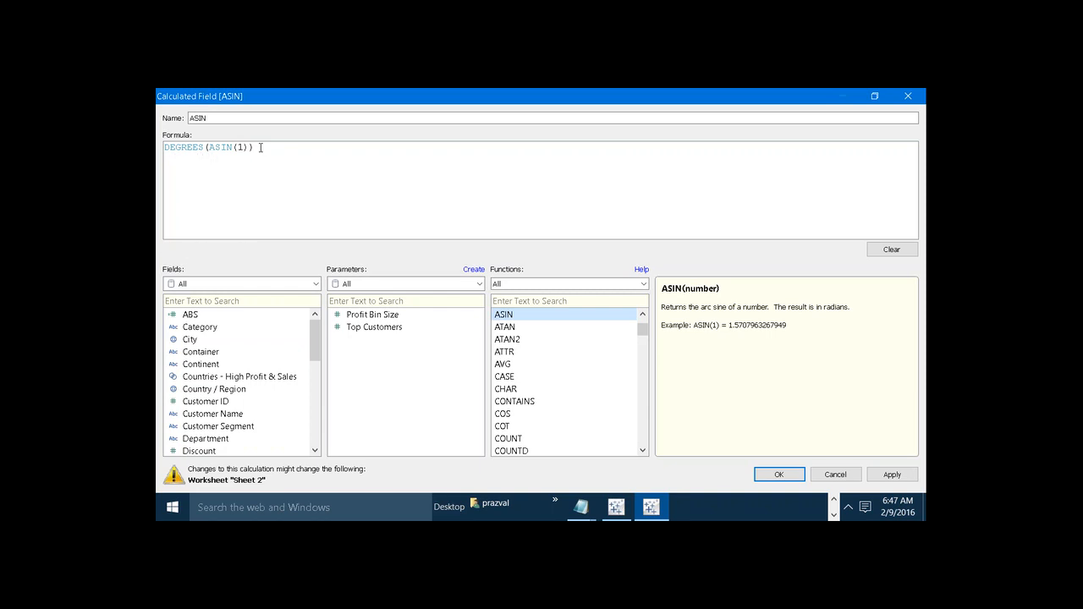
{"action": "type", "text": "//RADIANS"}
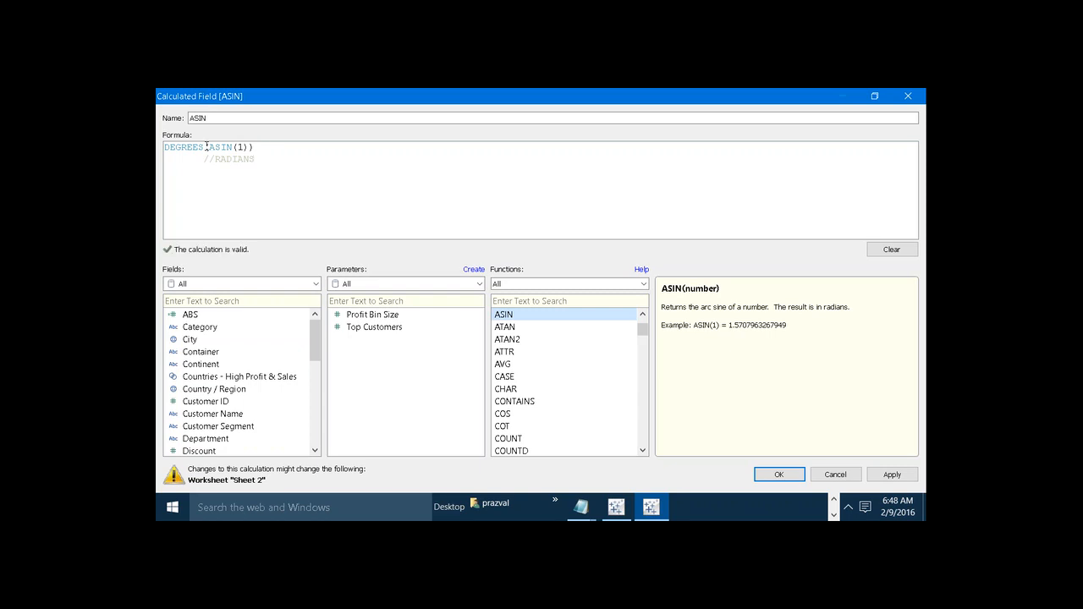
{"action": "left_click", "coordinate": [872, 473]}
{"action": "left_click", "coordinate": [778, 473]}
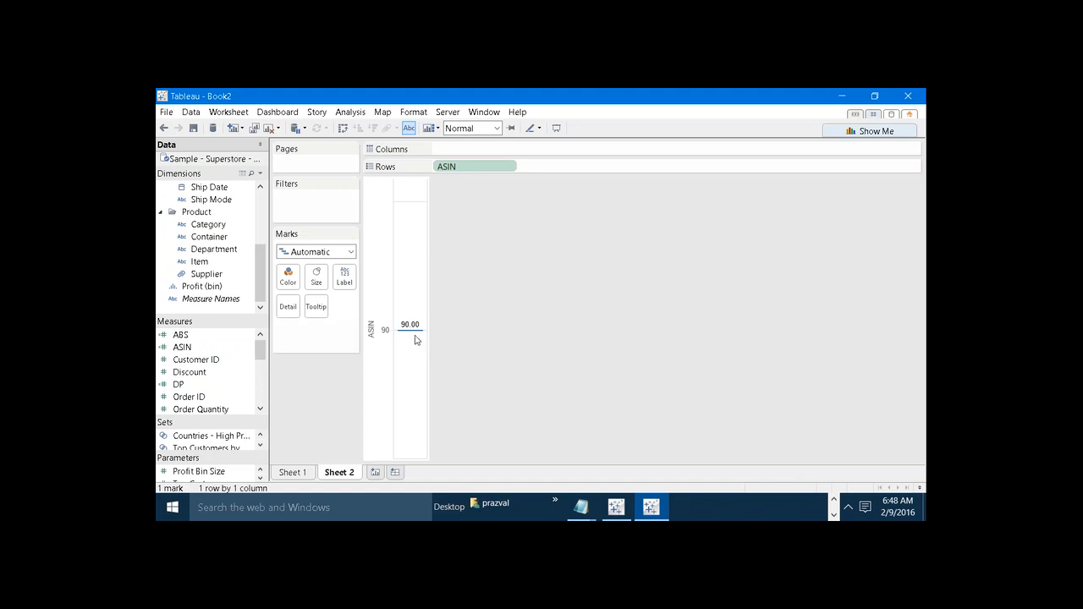
Start a new calculated field and name it "COS 60".
{"action": "left_click", "coordinate": [259, 173]}
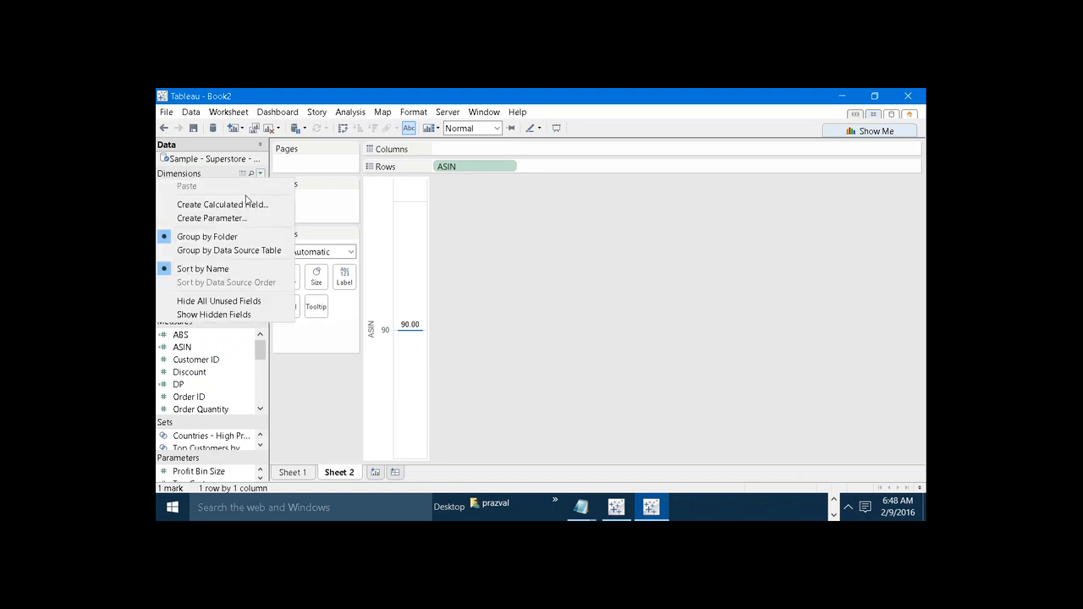
{"action": "left_click", "coordinate": [240, 204]}
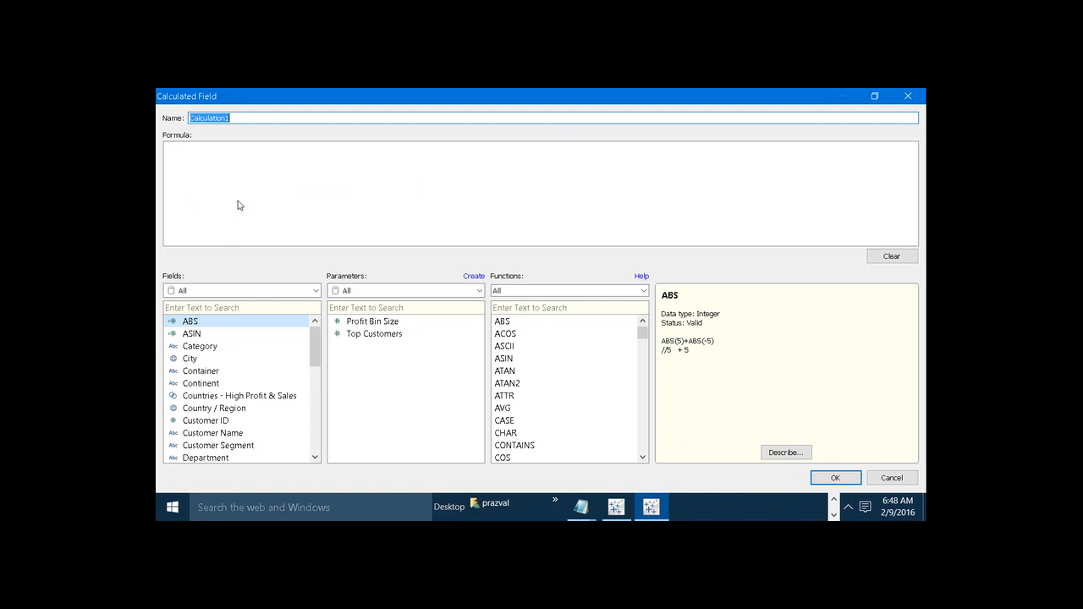
{"action": "type", "text": "COS 60"}
{"action": "left_click", "coordinate": [239, 200]}
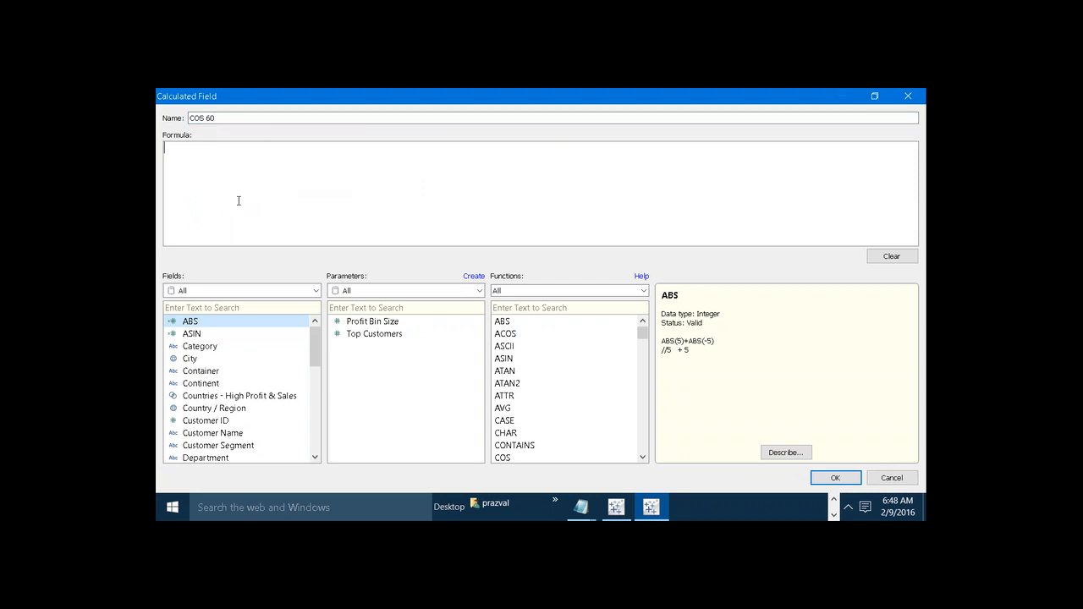
{"action": "type", "text": "COS ("}
{"action": "type", "text": "PI"}
{"action": "type", "text": "()"}
{"action": "type", "text": "/3"}
{"action": "key", "text": "BackSpace"}
{"action": "key", "text": "BackSpace"}
{"action": "key", "text": "BackSpace"}
{"action": "key", "text": "BackSpace"}
{"action": "key", "text": "BackSpace"}
{"action": "key", "text": "BackSpace"}
{"action": "key", "text": "BackSpace"}
{"action": "key", "text": "BackSpace"}
{"action": "key", "text": "BackSpace"}
{"action": "key", "text": "BackSpace"}
{"action": "key", "text": "BackSpace"}
Enter the formula ACOS(0.5) and rename the calculated field as "ACOS".
{"action": "type", "text": "ACOS (0.5)"}
{"action": "left_click", "coordinate": [218, 117]}
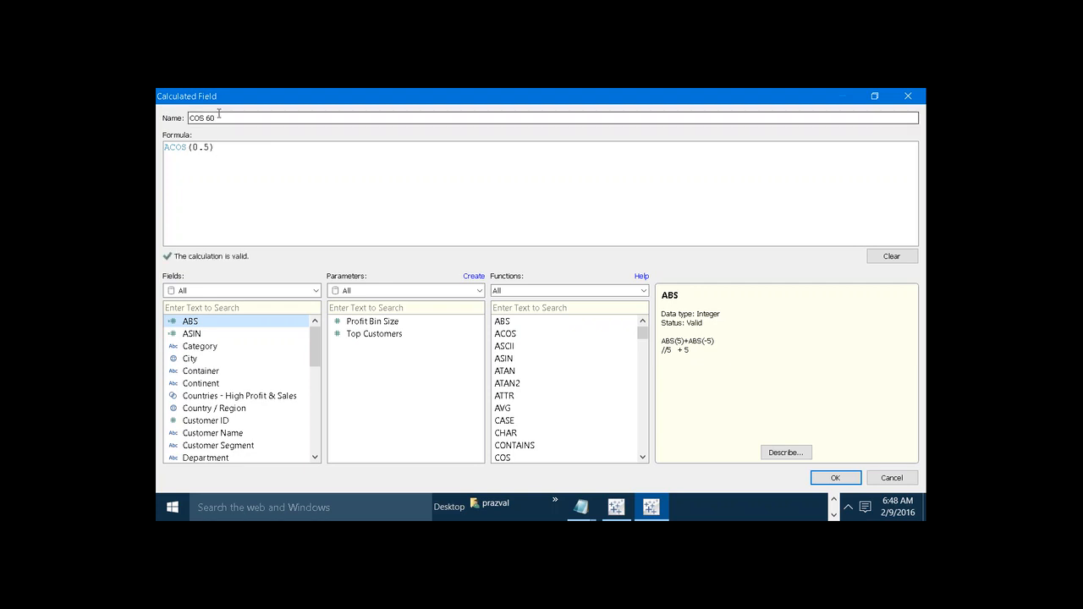
{"action": "key", "text": "BackSpace"}
{"action": "key", "text": "BackSpace"}
{"action": "key", "text": "Home"}
{"action": "type", "text": "A"}
Wrap the formula as RADIANS(ACOS(0.5)) and save the new calculated field.
{"action": "left_click", "coordinate": [167, 148]}
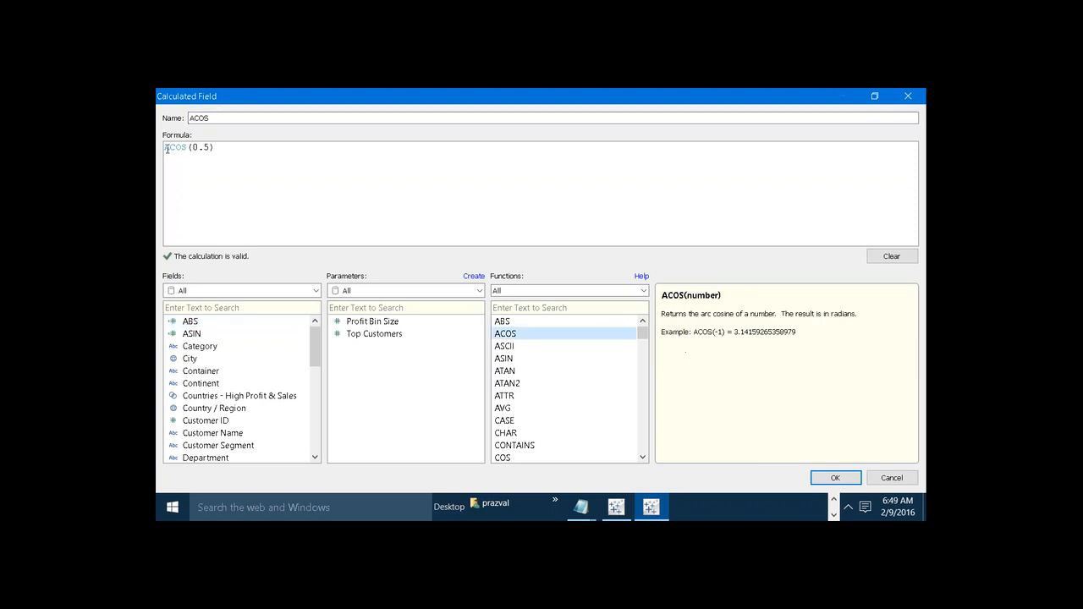
{"action": "type", "text": "RADIANS"}
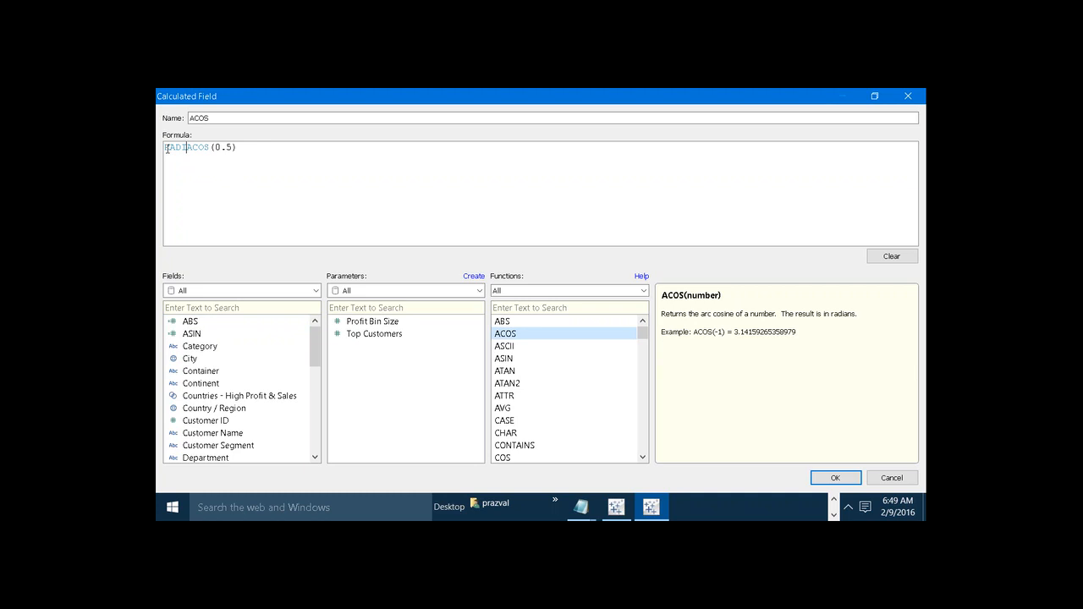
{"action": "type", "text": "("}
{"action": "left_click", "coordinate": [261, 149]}
{"action": "type", "text": ")"}
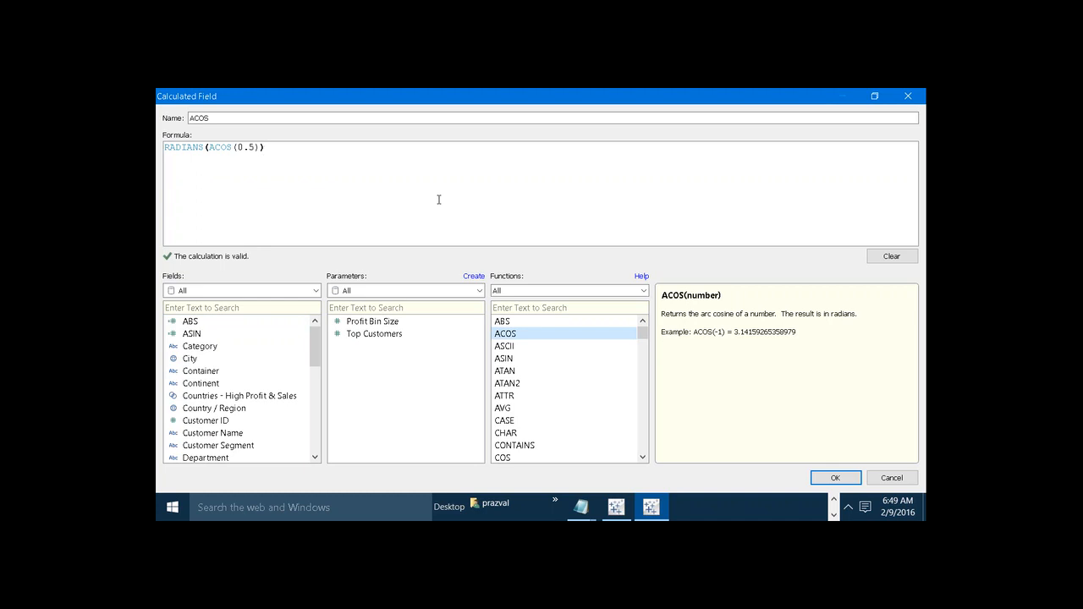
{"action": "left_click", "coordinate": [828, 478]}
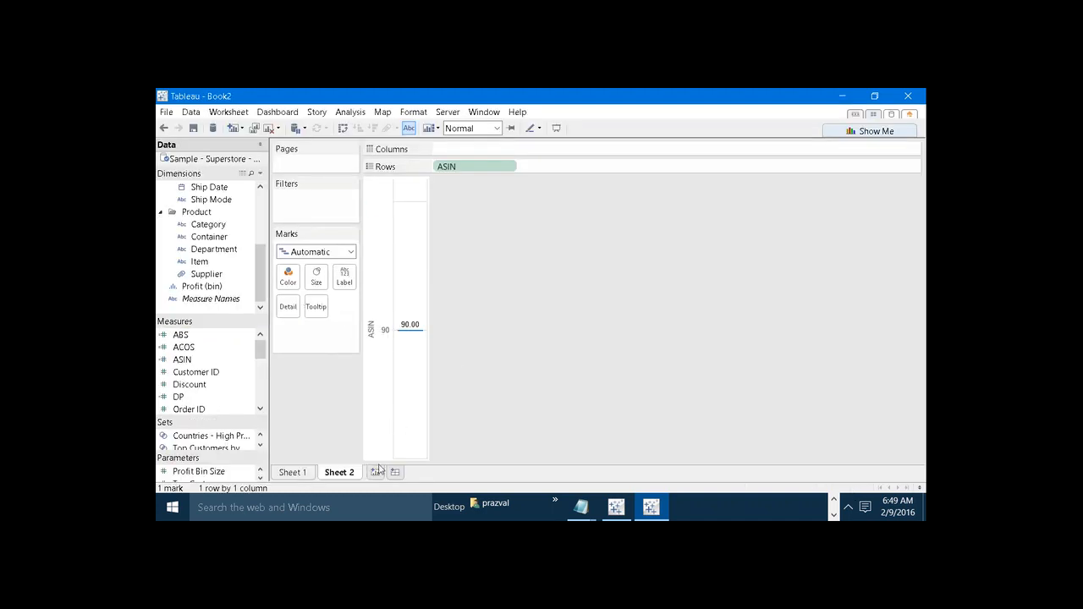
Place ACOS on Rows in a new worksheet and change it from a sum to an unaggregated dimension.
{"action": "left_click", "coordinate": [376, 471]}
{"action": "left_click_drag", "start_coordinate": [241, 347], "coordinate": [506, 167]}
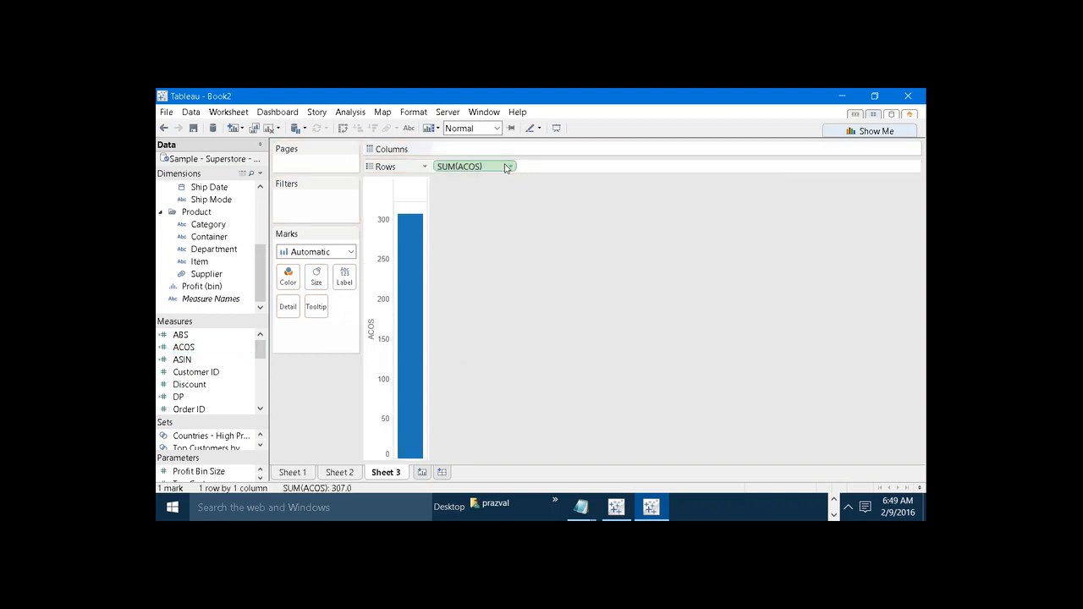
{"action": "left_click", "coordinate": [506, 167]}
{"action": "left_click", "coordinate": [530, 249]}
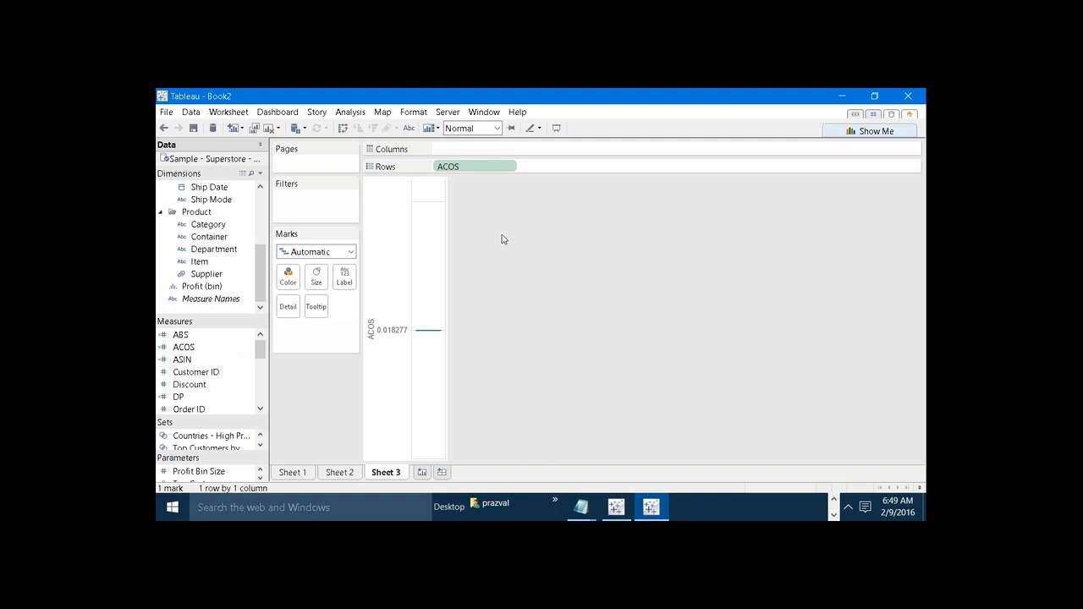
Change the ACOS field's formula to DEGREES(ACOS(0.5)), save it, and show the mark labels on the sheet.
{"action": "left_click", "coordinate": [227, 350]}
{"action": "right_click", "coordinate": [227, 351]}
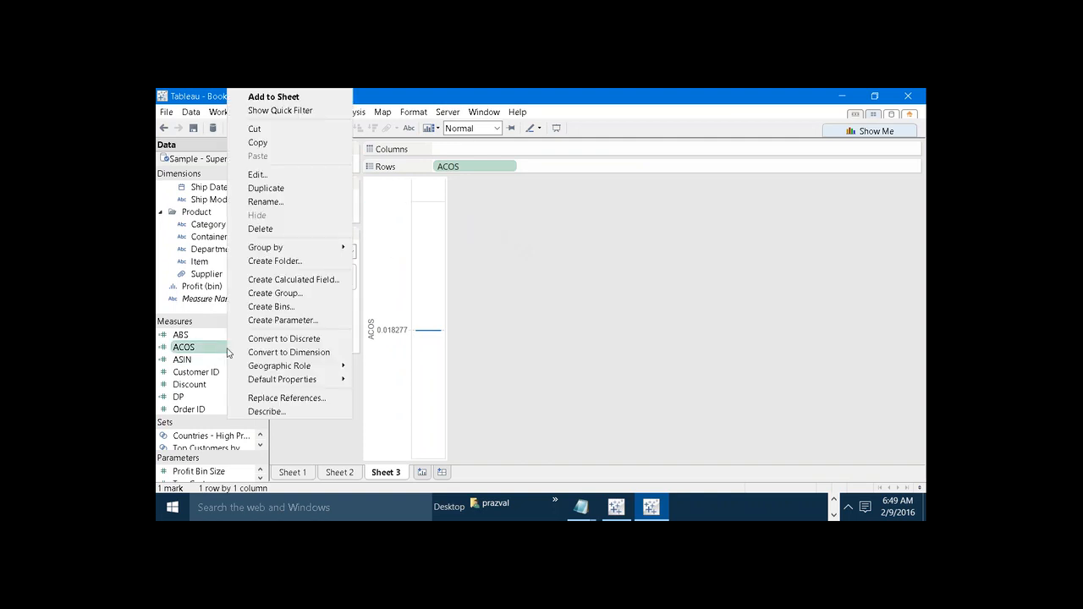
{"action": "left_click", "coordinate": [271, 179]}
{"action": "left_click", "coordinate": [205, 147]}
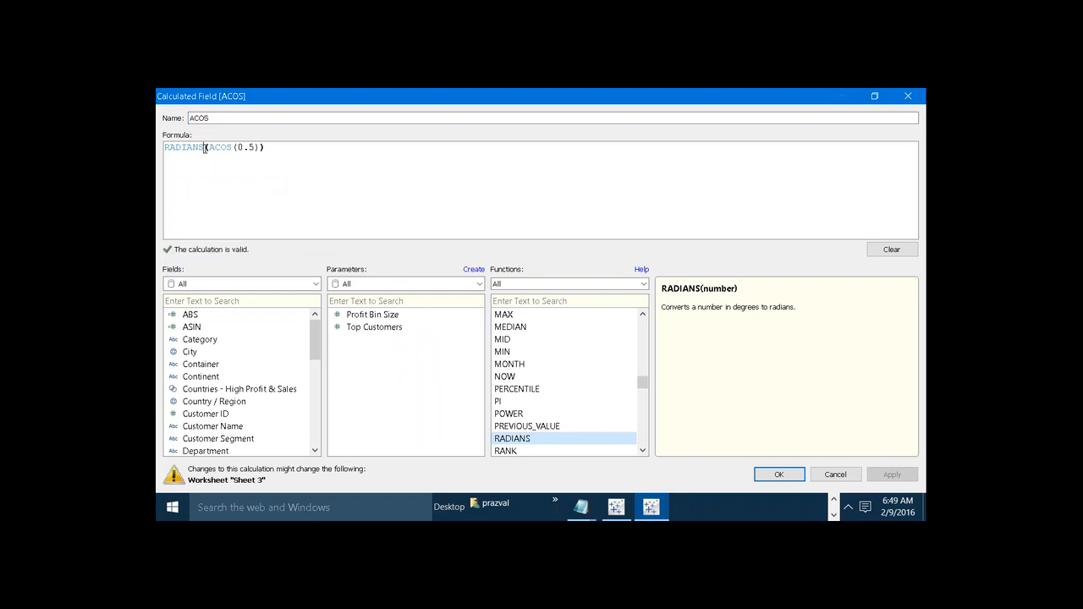
{"action": "key", "text": "BackSpace"}
{"action": "key", "text": "BackSpace"}
{"action": "key", "text": "BackSpace"}
{"action": "key", "text": "BackSpace"}
{"action": "key", "text": "BackSpace"}
{"action": "key", "text": "BackSpace"}
{"action": "key", "text": "BackSpace"}
{"action": "type", "text": "DEGRE"}
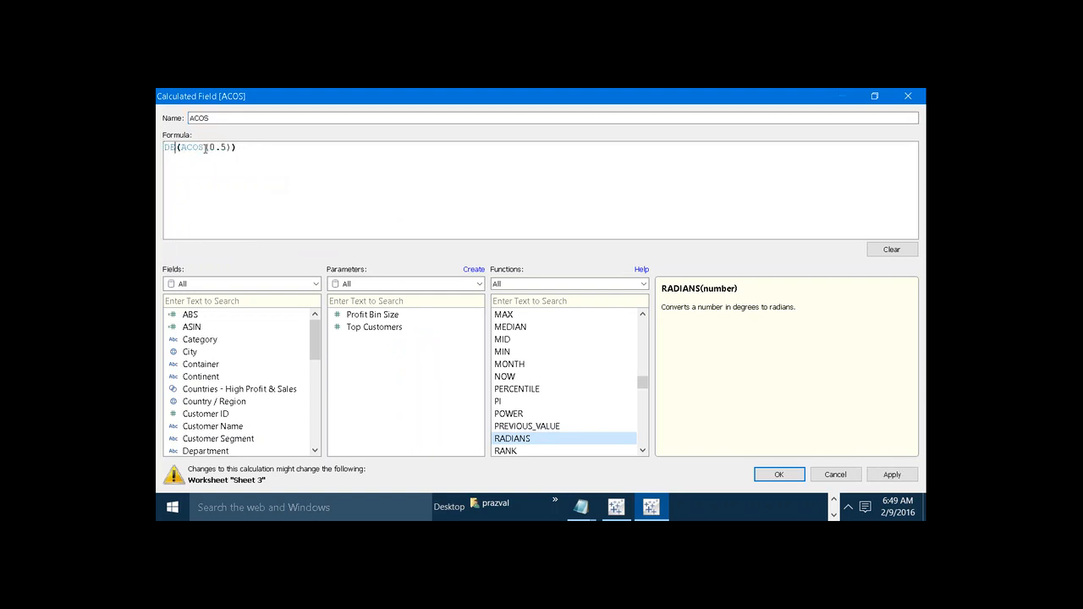
{"action": "type", "text": "ES"}
{"action": "left_click", "coordinate": [886, 474]}
{"action": "left_click", "coordinate": [778, 474]}
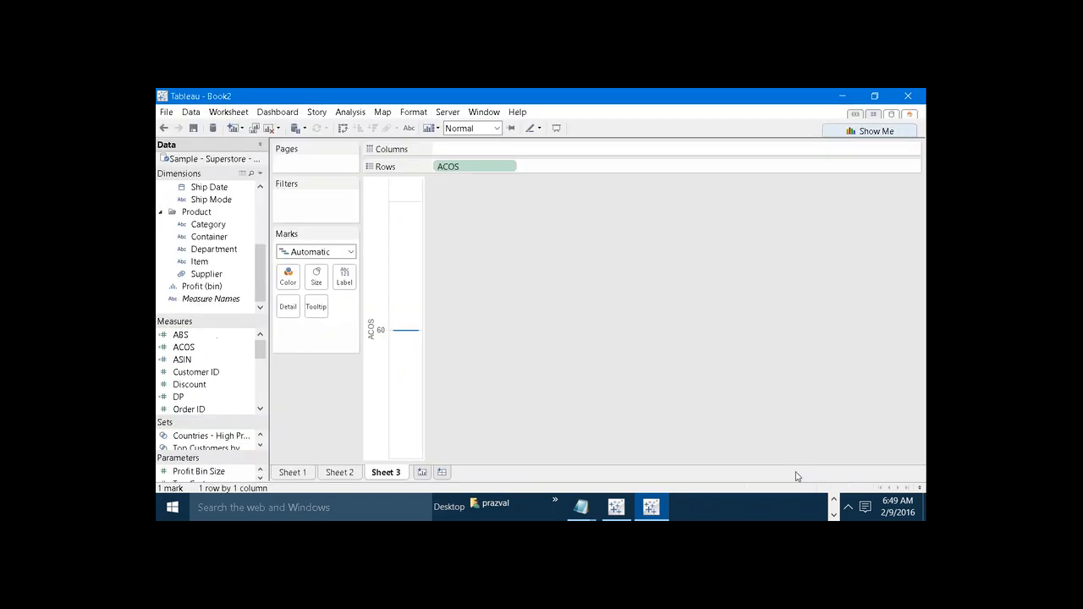
{"action": "left_click", "coordinate": [409, 131]}
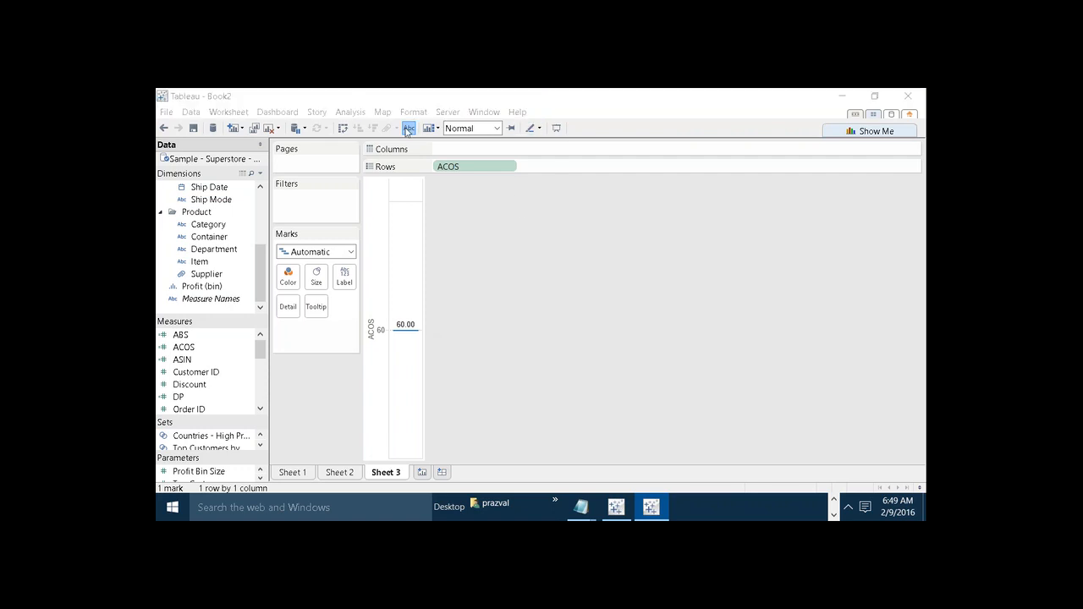
Start a new calculated field and limit the function list to the Number category.
{"action": "left_click", "coordinate": [349, 112]}
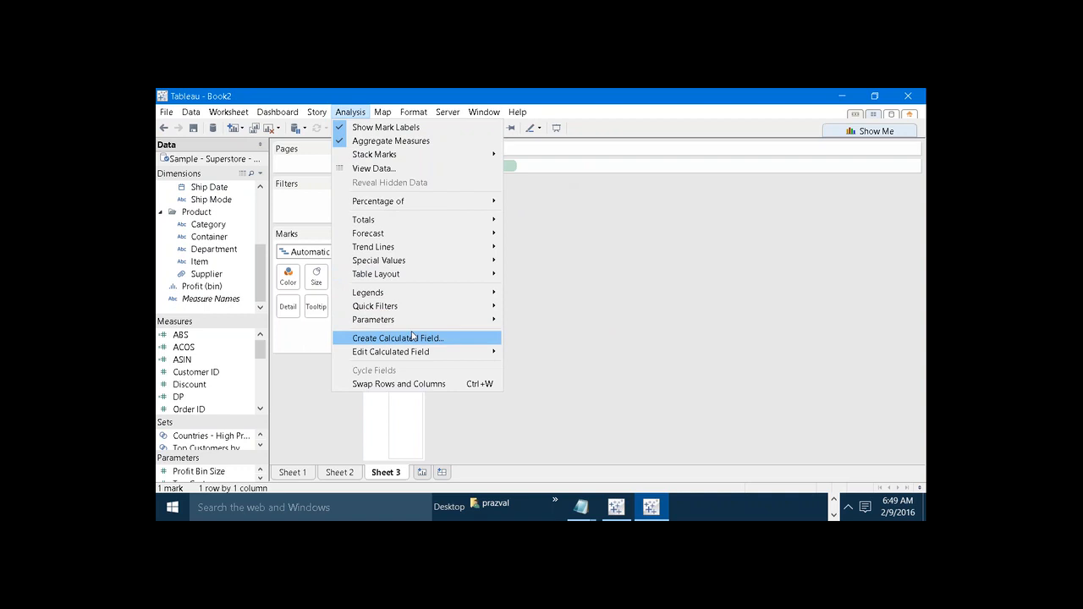
{"action": "left_click", "coordinate": [412, 337]}
{"action": "left_click", "coordinate": [644, 291]}
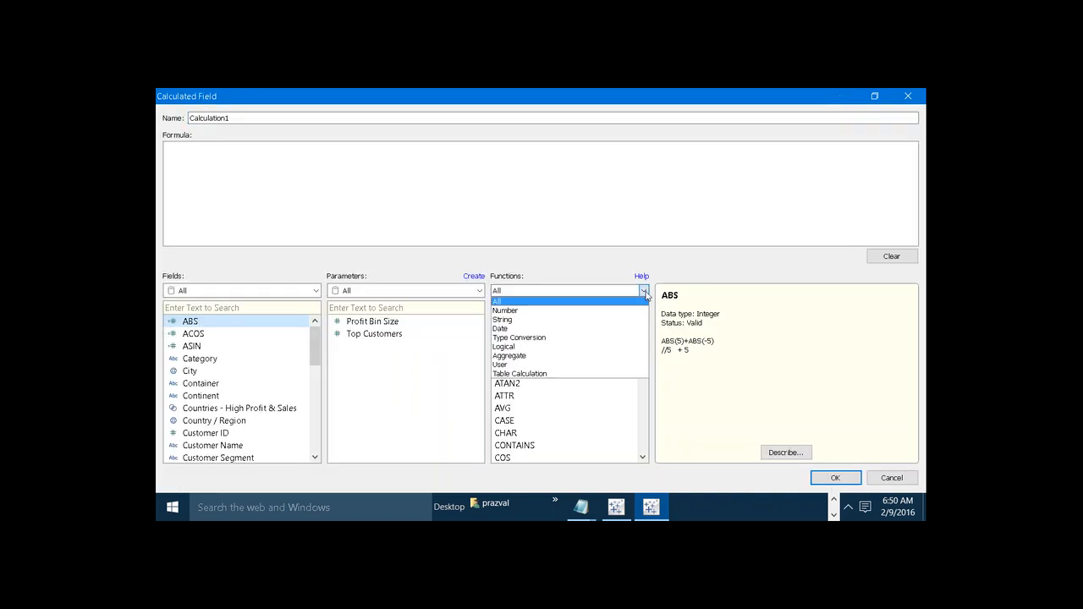
{"action": "left_click", "coordinate": [618, 310]}
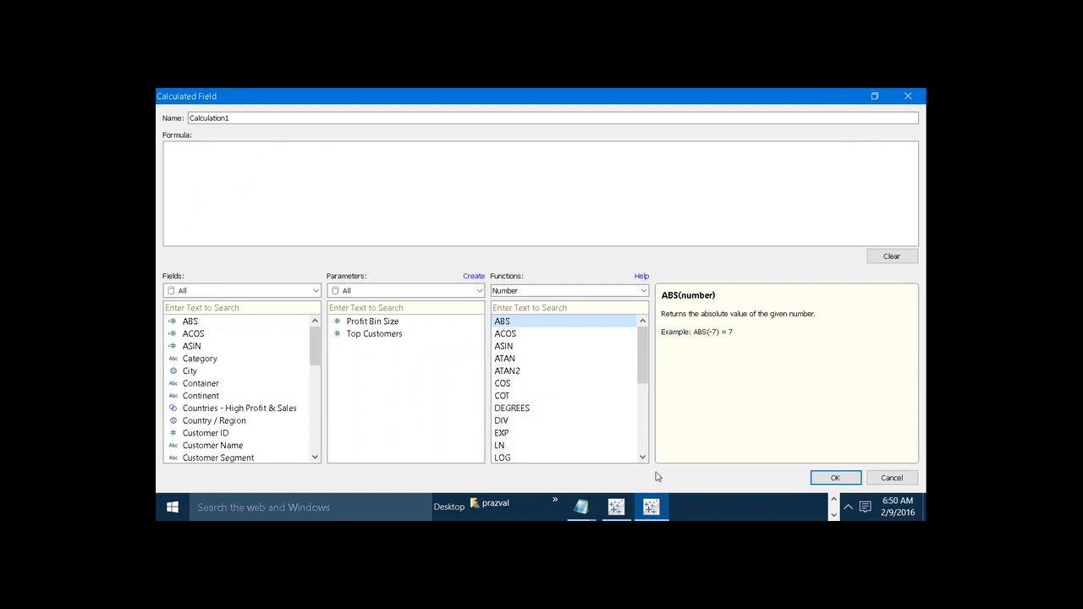
Switch to the Notepad notes on functions and add a dashed separator line below the RADIANS syntax.
{"action": "mouse_move", "coordinate": [580, 507]}
{"action": "left_click", "coordinate": [608, 474]}
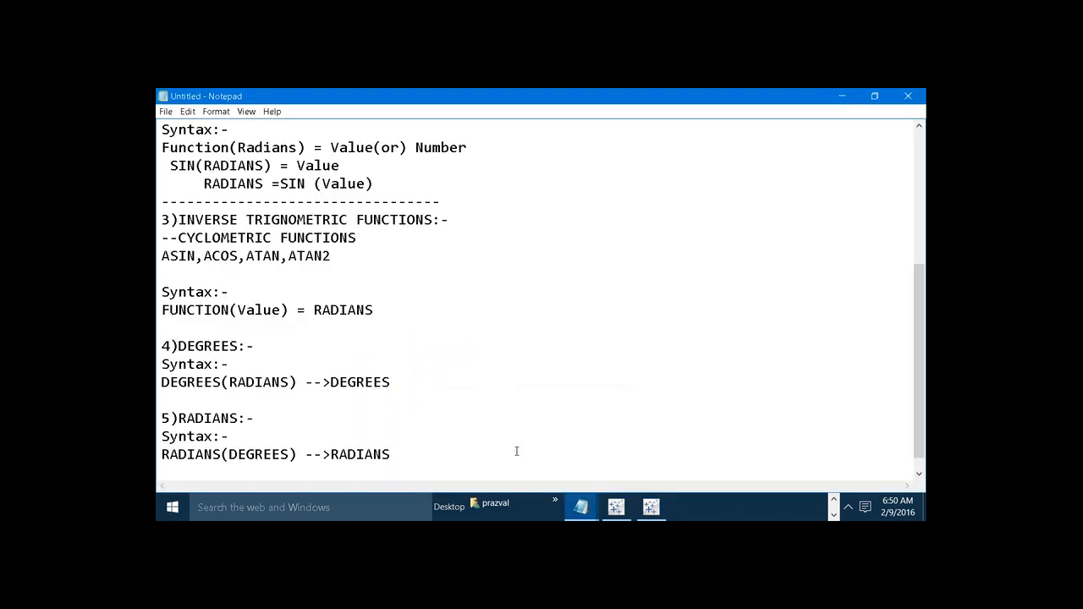
{"action": "left_click", "coordinate": [491, 461]}
{"action": "key", "text": "Return"}
{"action": "type", "text": "-"}
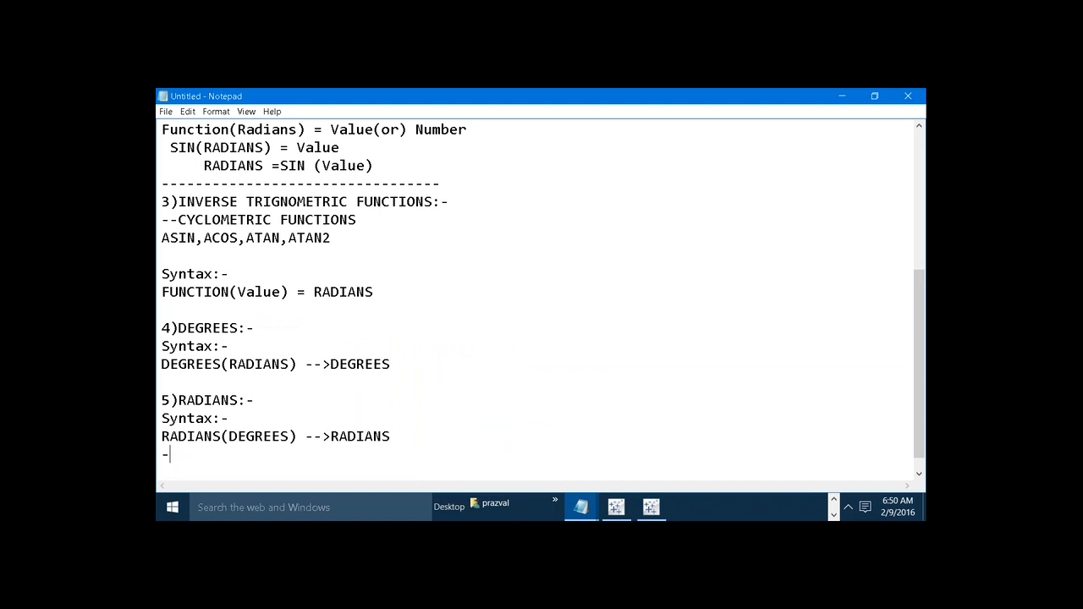
{"action": "type", "text": "----------------------------------------"}
{"action": "key", "text": "Return"}
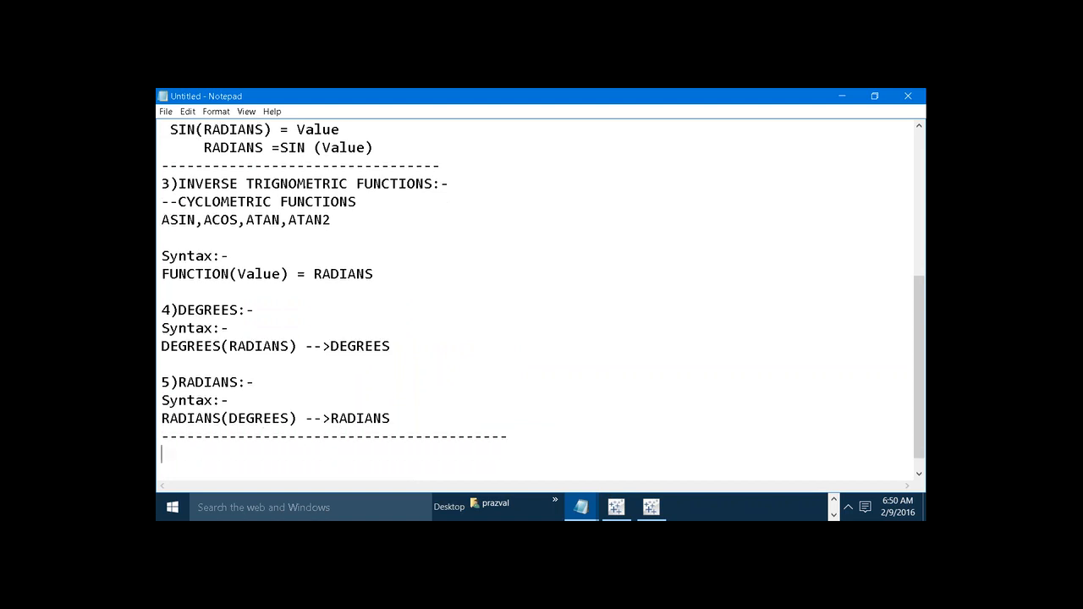
Add the heading "6)DIV:-" to the notes with the syntax entry "DIV(INT1,INT2)=INT".
{"action": "type", "text": "6)DIV:-"}
{"action": "key", "text": "Return"}
{"action": "type", "text": "S"}
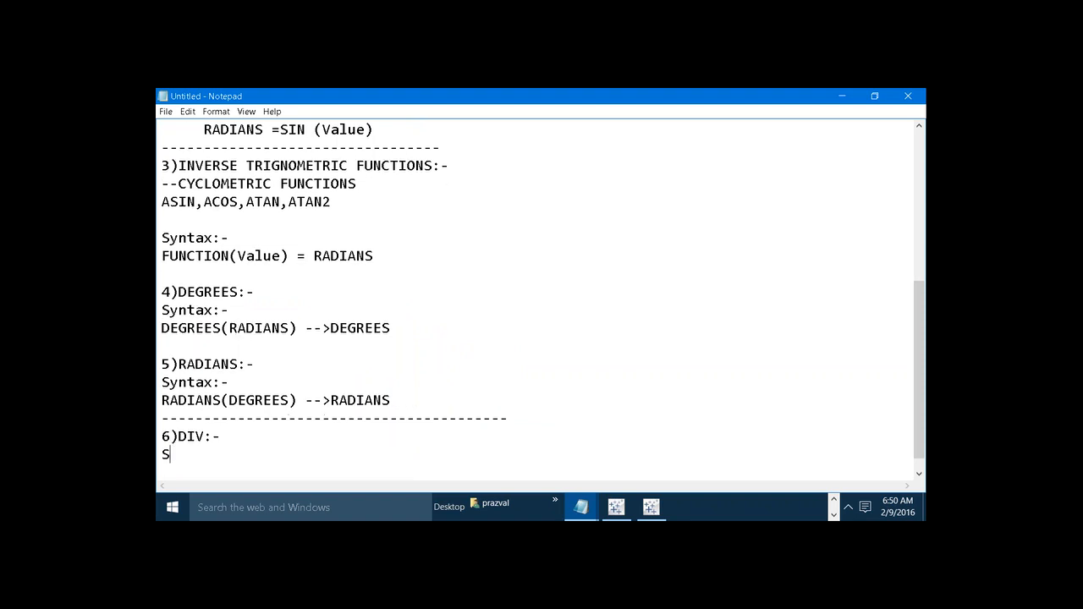
{"action": "type", "text": "yntax:-"}
{"action": "key", "text": "Return"}
{"action": "type", "text": "DI"}
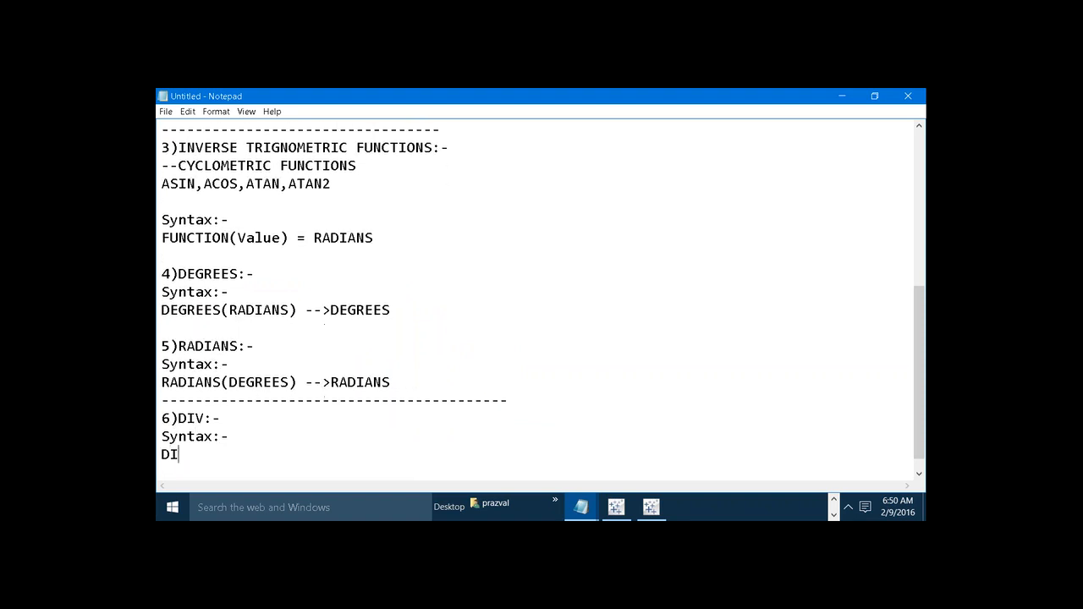
{"action": "type", "text": "V(INT1,INT2)"}
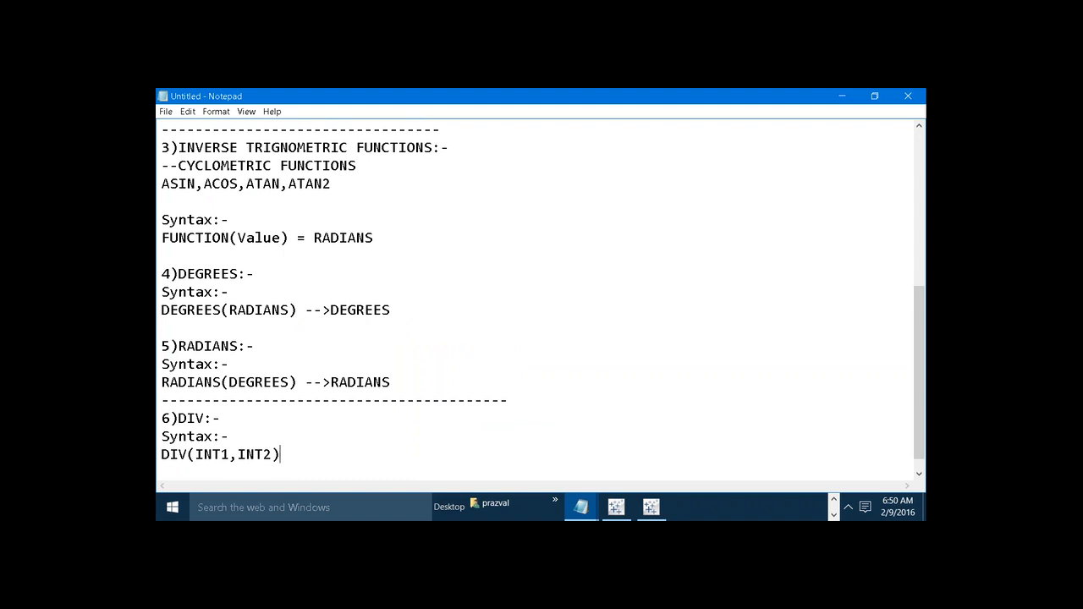
{"action": "type", "text": "=INT"}
{"action": "key", "text": "Return"}
{"action": "key", "text": "Return"}
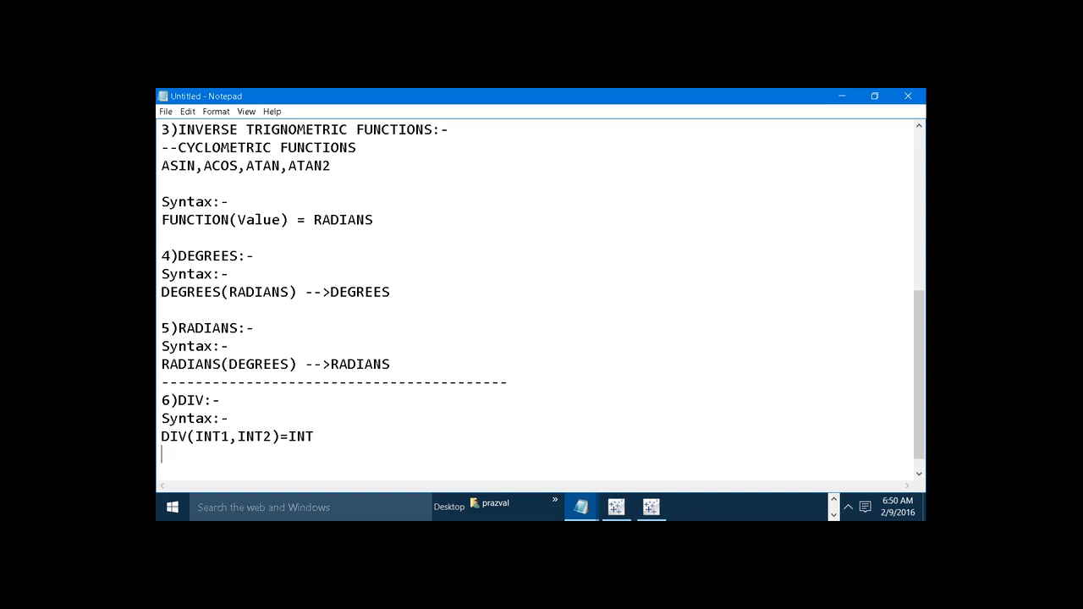
Add an "Ex:-" line below the DIV syntax with the example "DIV(5,2)=2".
{"action": "type", "text": "Ex"}
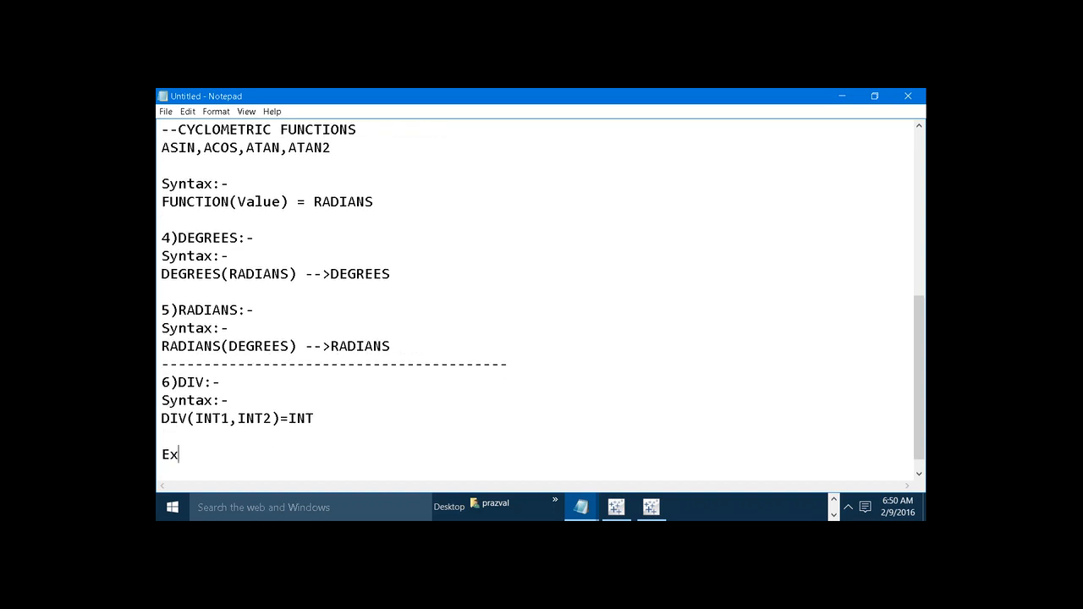
{"action": "type", "text": ":-"}
{"action": "key", "text": "Return"}
{"action": "type", "text": "D"}
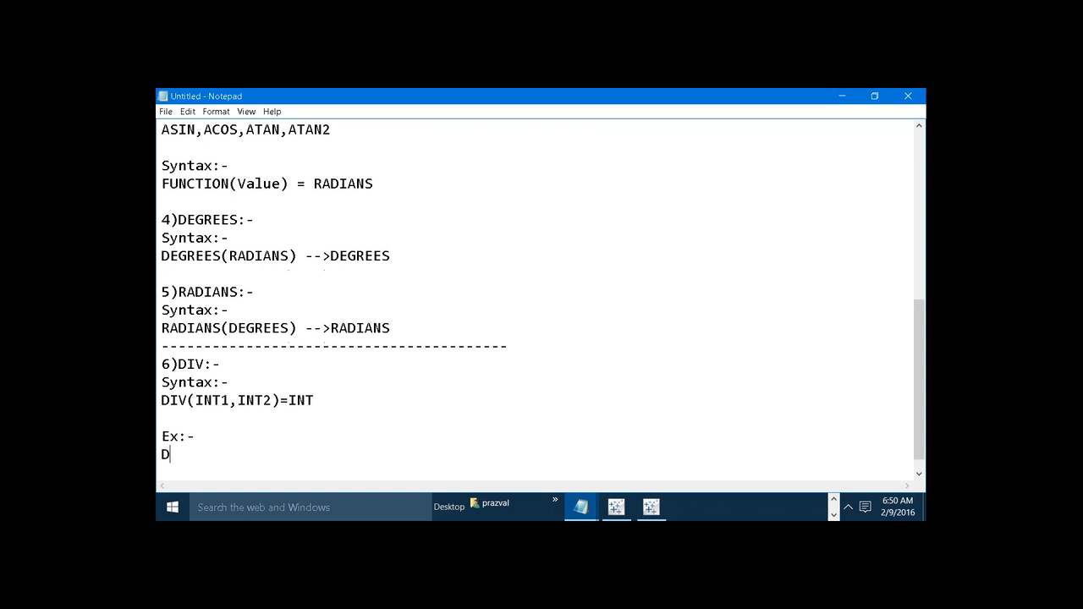
{"action": "type", "text": "IV(5,2)=2.5"}
{"action": "key", "text": "BackSpace"}
{"action": "key", "text": "BackSpace"}
Switch back to Tableau's calculated field dialog and create the field named DIV with the formula DIV(5,2).
{"action": "left_click", "coordinate": [650, 507]}
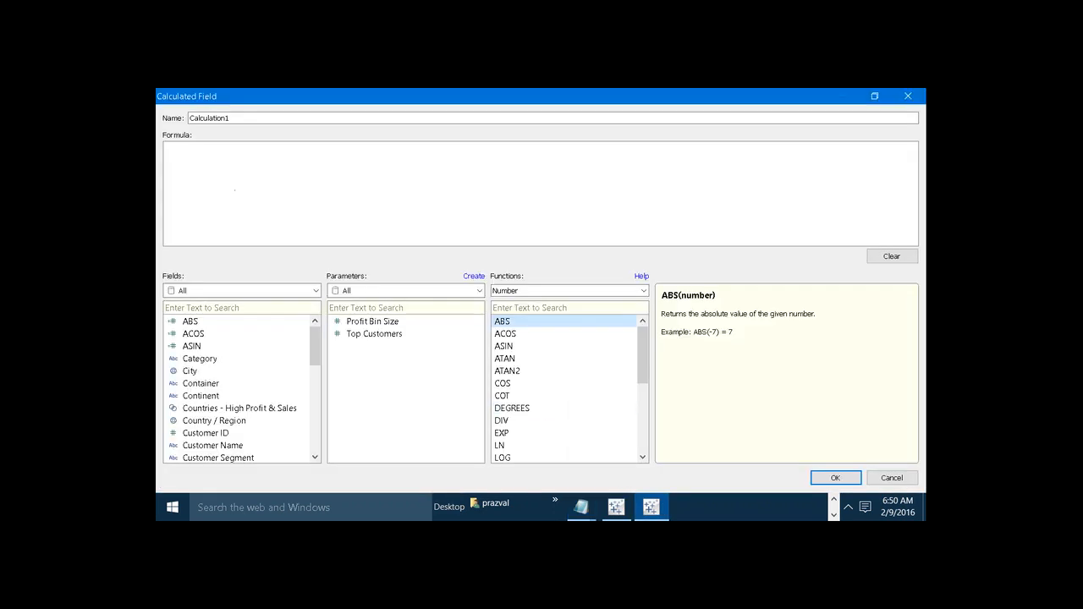
{"action": "left_click", "coordinate": [293, 118]}
{"action": "key", "text": "BackSpace"}
{"action": "key", "text": "BackSpace"}
{"action": "key", "text": "BackSpace"}
{"action": "key", "text": "BackSpace"}
{"action": "key", "text": "BackSpace"}
{"action": "key", "text": "BackSpace"}
{"action": "key", "text": "BackSpace"}
{"action": "key", "text": "BackSpace"}
{"action": "key", "text": "BackSpace"}
{"action": "key", "text": "BackSpace"}
{"action": "key", "text": "BackSpace"}
{"action": "key", "text": "BackSpace"}
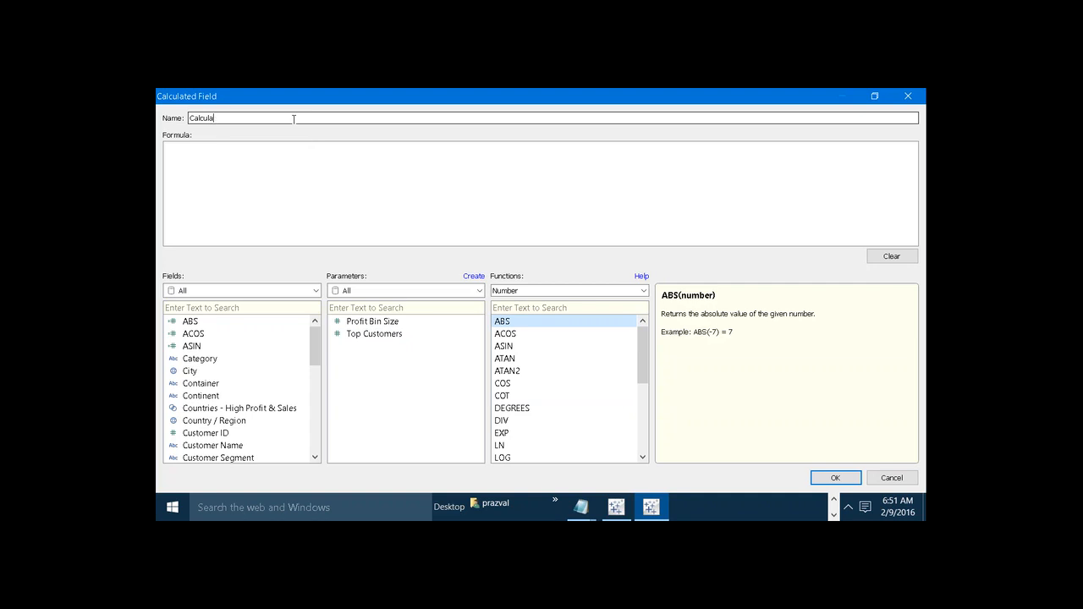
{"action": "type", "text": "DIV"}
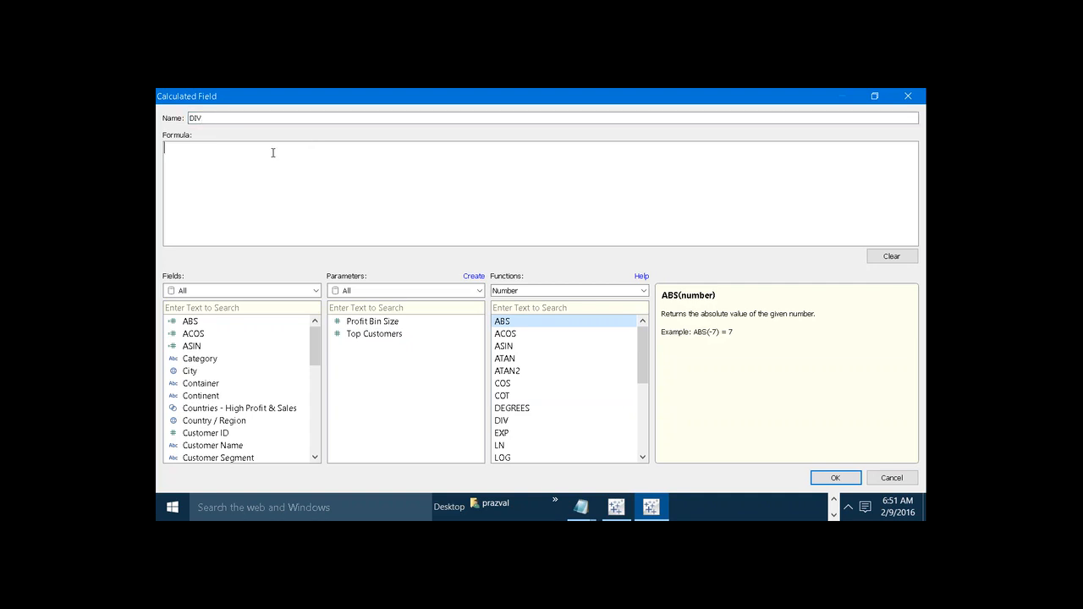
{"action": "type", "text": "DIV(5,2"}
{"action": "left_click", "coordinate": [842, 479]}
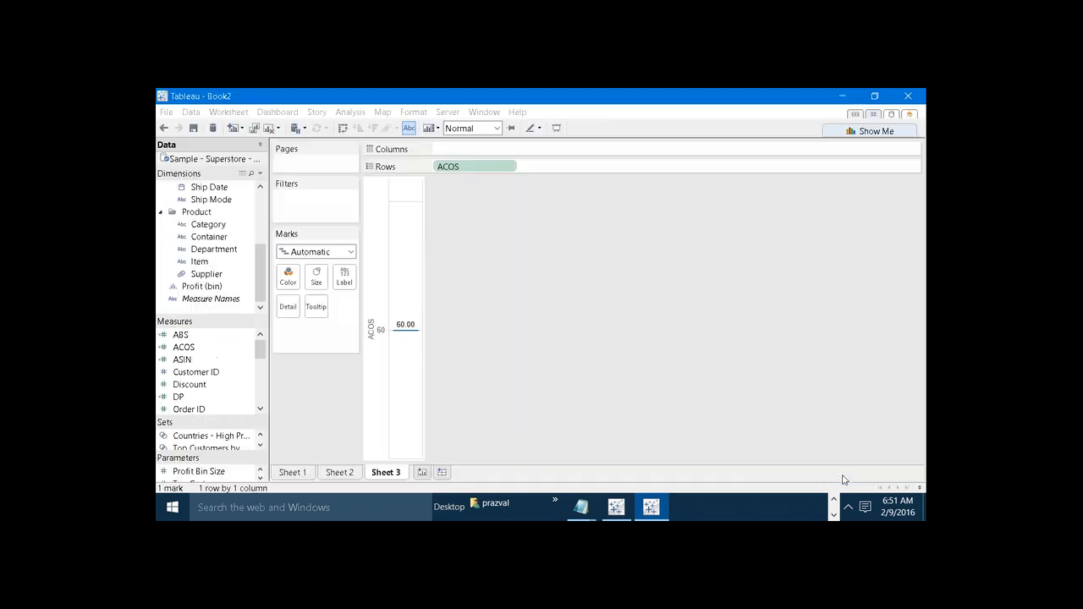
On a new worksheet, place DIV on Rows as a dimension and show its mark labels.
{"action": "left_click", "coordinate": [231, 128]}
{"action": "mouse_move", "coordinate": [182, 397]}
{"action": "left_mouse_down"}
{"action": "mouse_move", "coordinate": [285, 383]}
{"action": "mouse_move", "coordinate": [506, 189]}
{"action": "mouse_move", "coordinate": [485, 173]}
{"action": "left_mouse_up"}
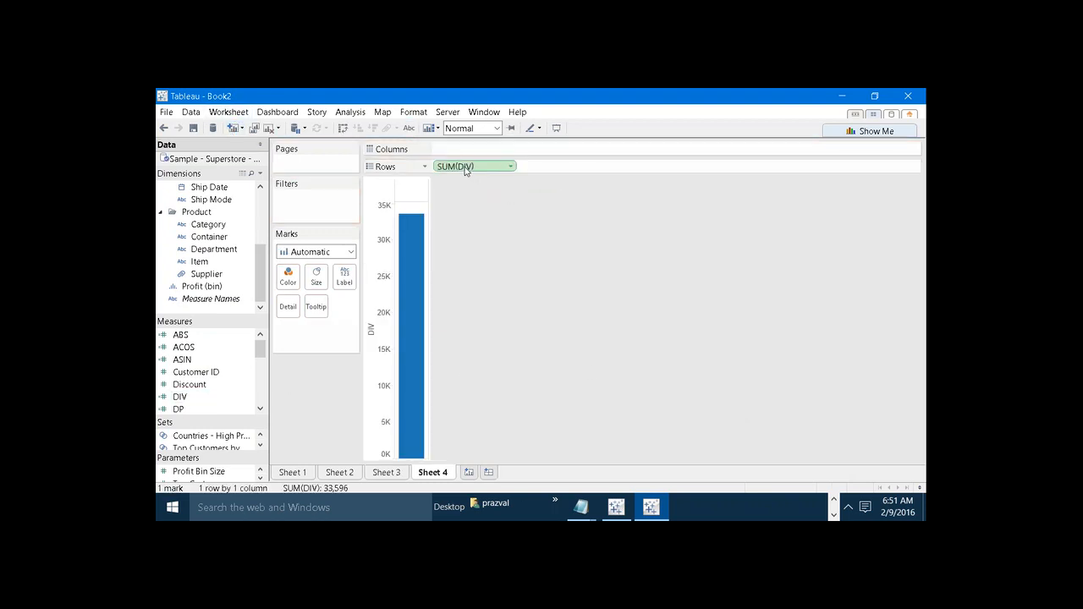
{"action": "right_click", "coordinate": [475, 170]}
{"action": "left_click", "coordinate": [505, 253]}
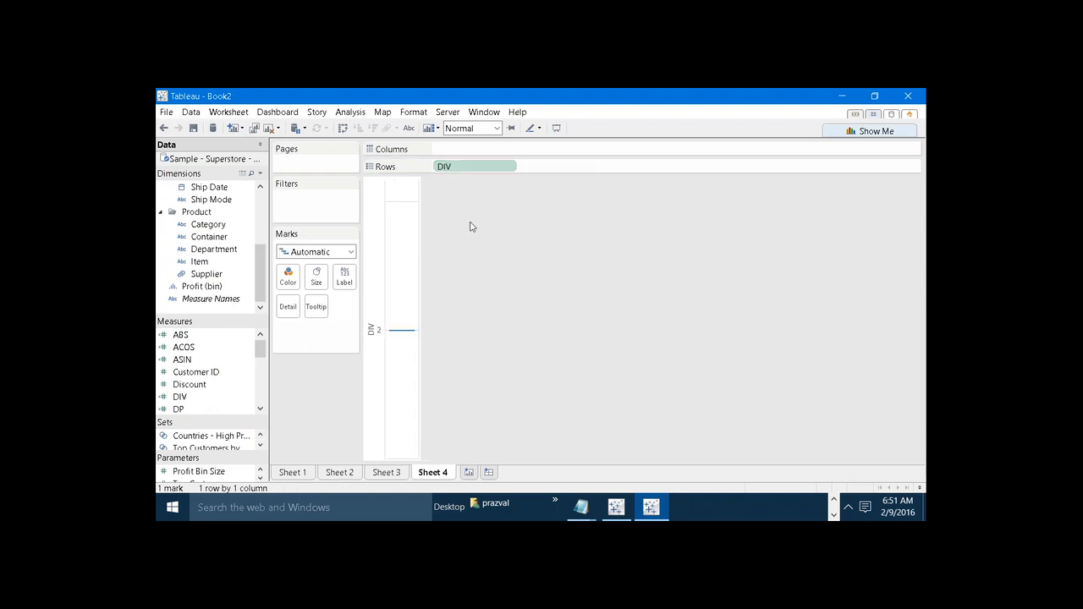
{"action": "left_click", "coordinate": [409, 128]}
Edit the DIV calculated field, try the formula DIV(5.5,2) and examine the calculation's error details.
{"action": "right_click", "coordinate": [181, 397]}
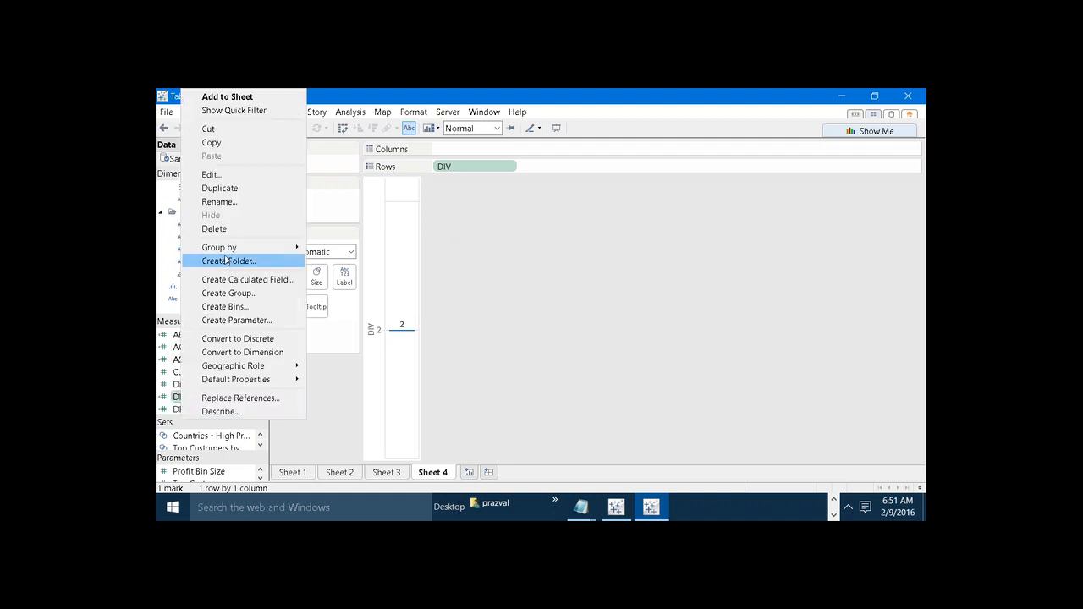
{"action": "left_click", "coordinate": [218, 175]}
{"action": "left_click", "coordinate": [191, 147]}
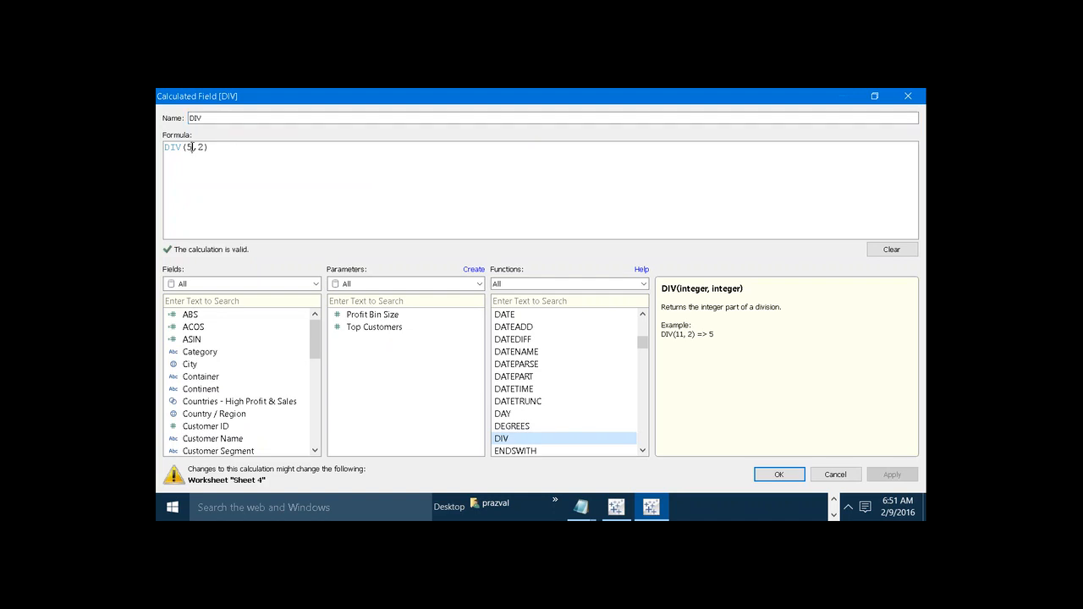
{"action": "type", "text": ".5"}
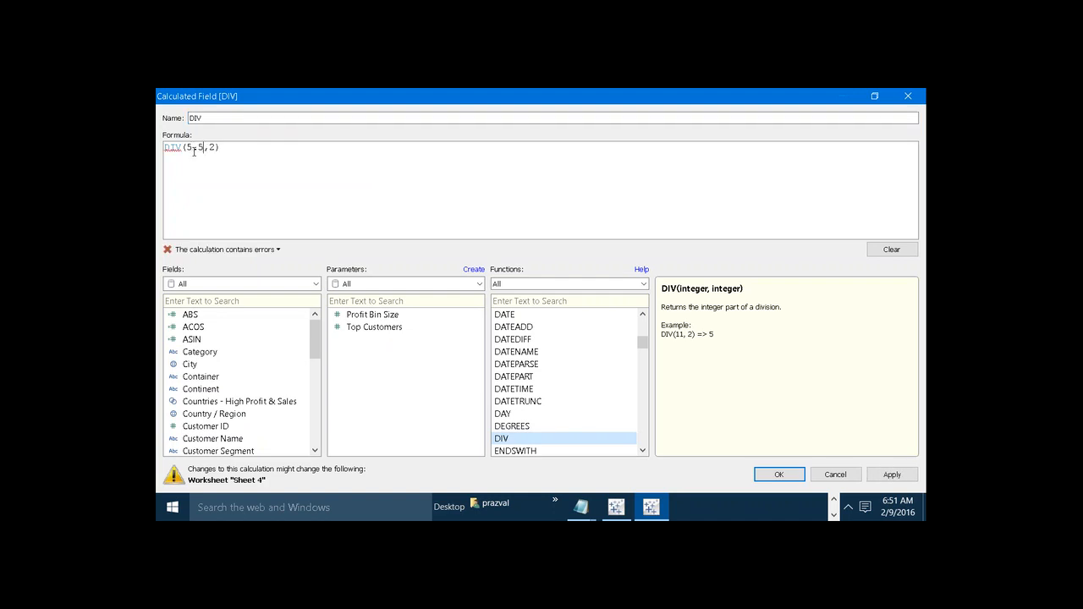
{"action": "left_click", "coordinate": [234, 250]}
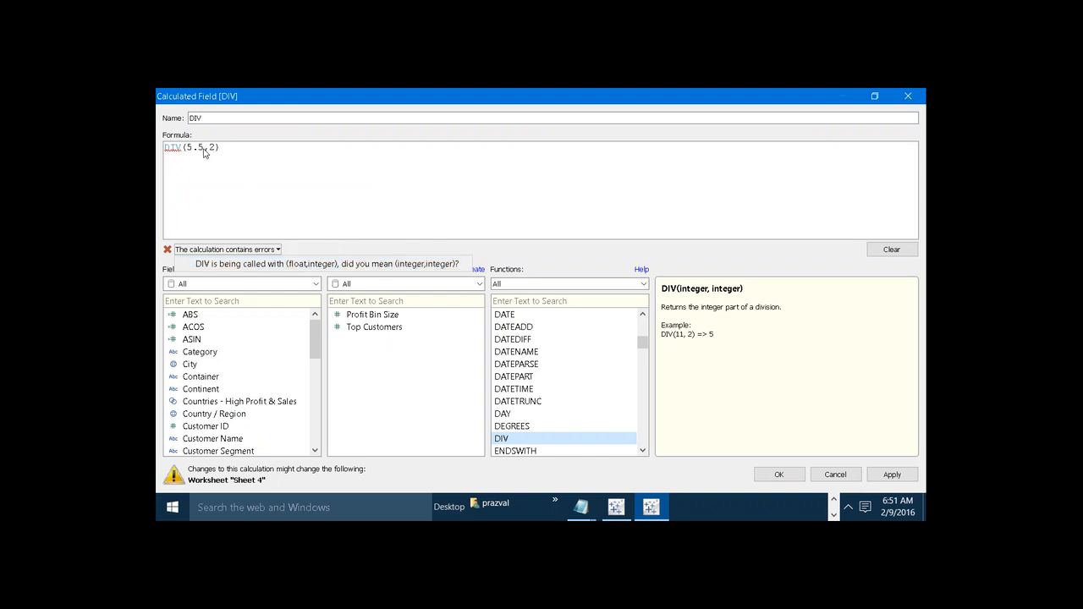
{"action": "key", "text": "Escape"}
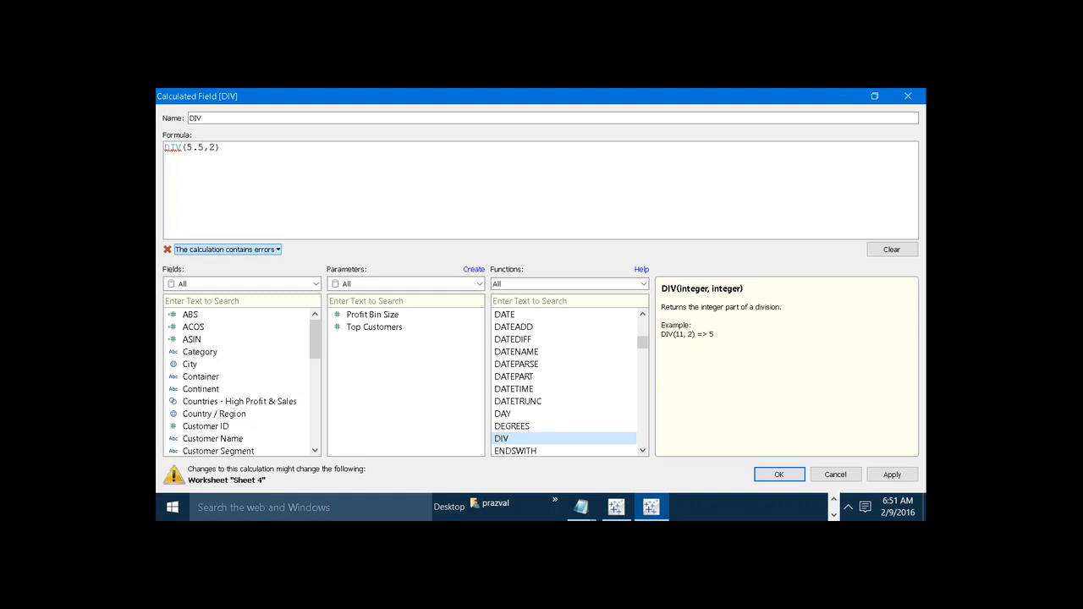
{"action": "left_click_drag", "start_coordinate": [204, 147], "coordinate": [186, 148]}
{"action": "left_click", "coordinate": [278, 251]}
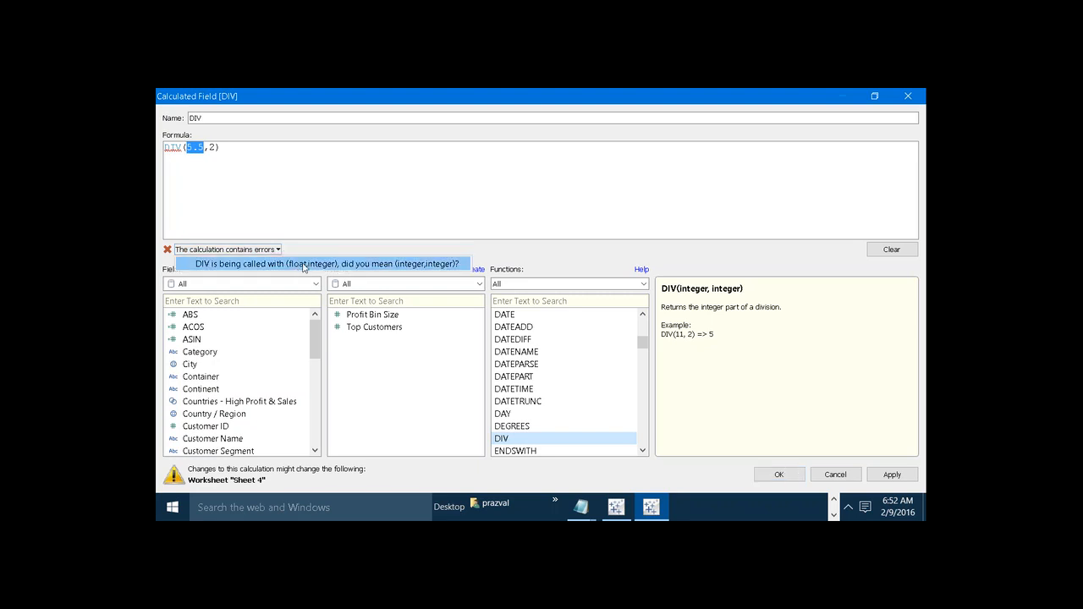
{"action": "left_click", "coordinate": [221, 148]}
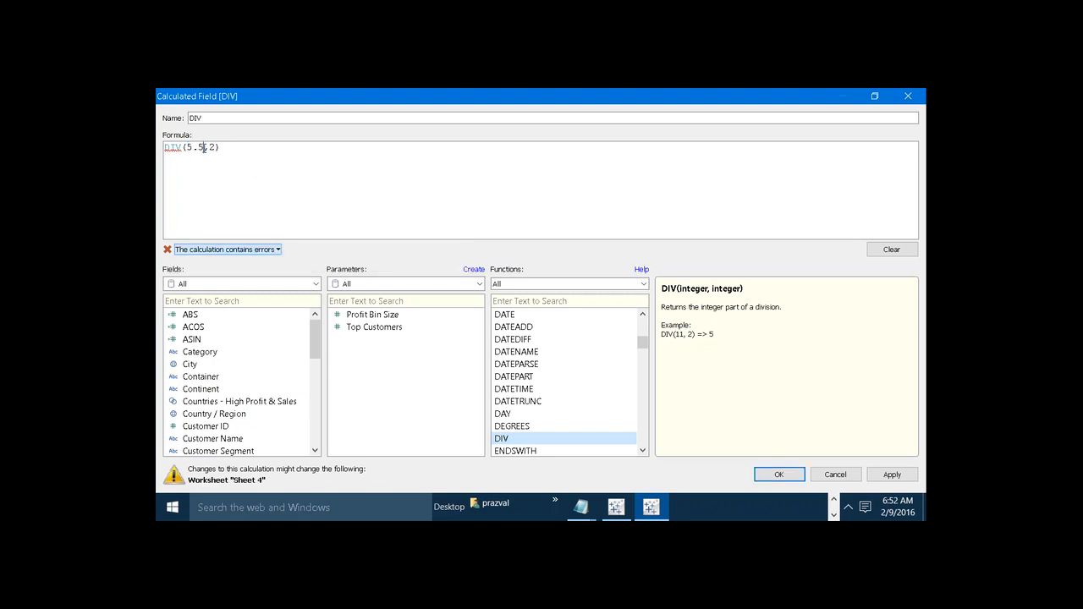
Change the first argument of the DIV formula to 6 and apply DIV(6,2) to the field.
{"action": "key", "text": "BackSpace"}
{"action": "key", "text": "BackSpace"}
{"action": "key", "text": "BackSpace"}
{"action": "type", "text": "6"}
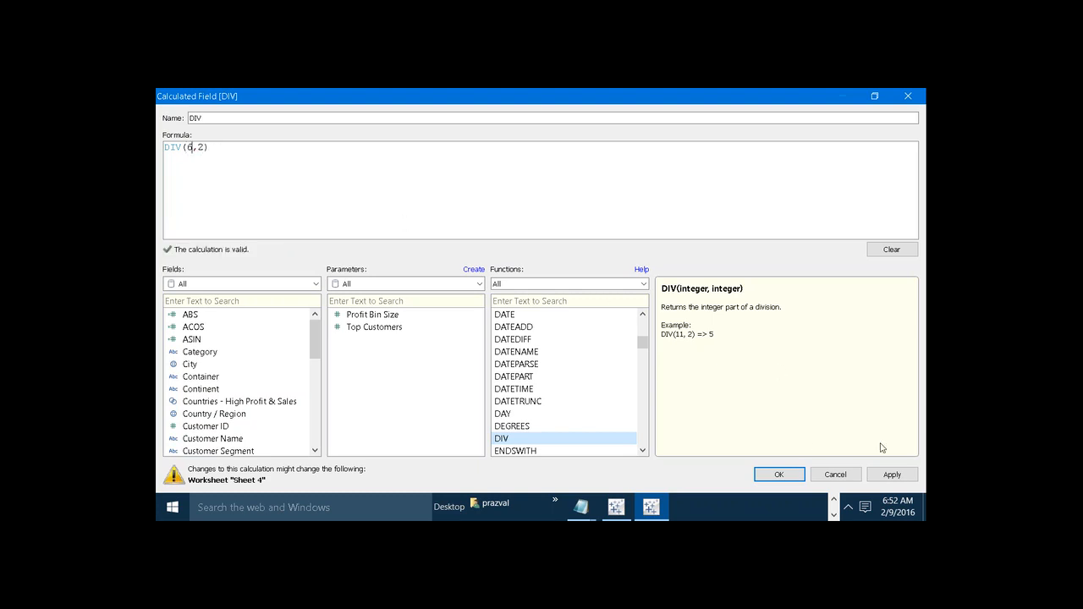
{"action": "left_click", "coordinate": [892, 476]}
{"action": "left_click", "coordinate": [779, 475]}
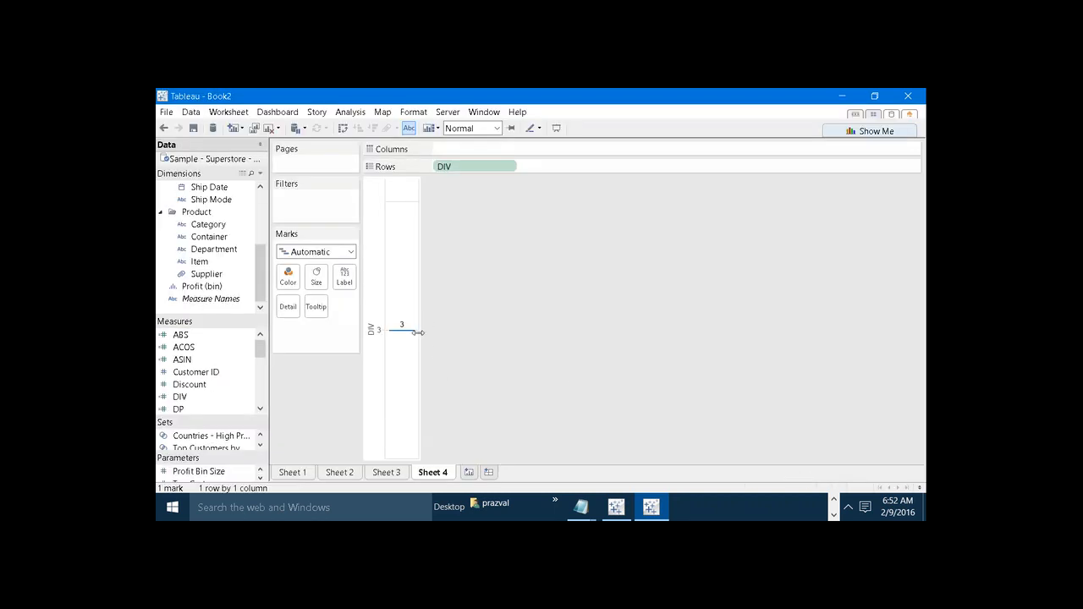
Switch to the Notepad function notes and add a dashed separator line below the DIV example.
{"action": "mouse_move", "coordinate": [580, 506]}
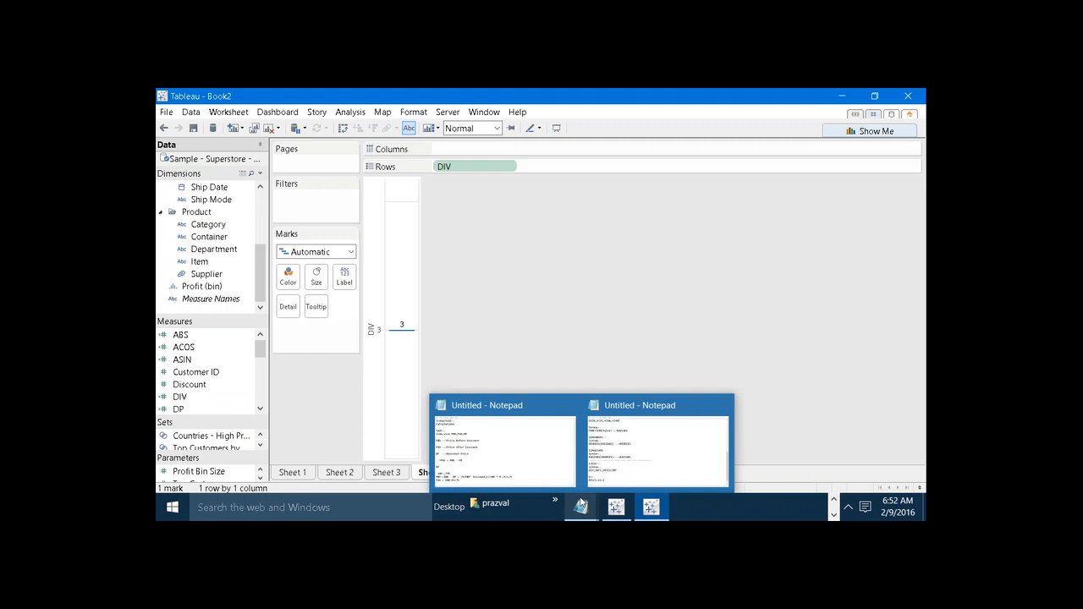
{"action": "left_click", "coordinate": [652, 444]}
{"action": "key", "text": "Return"}
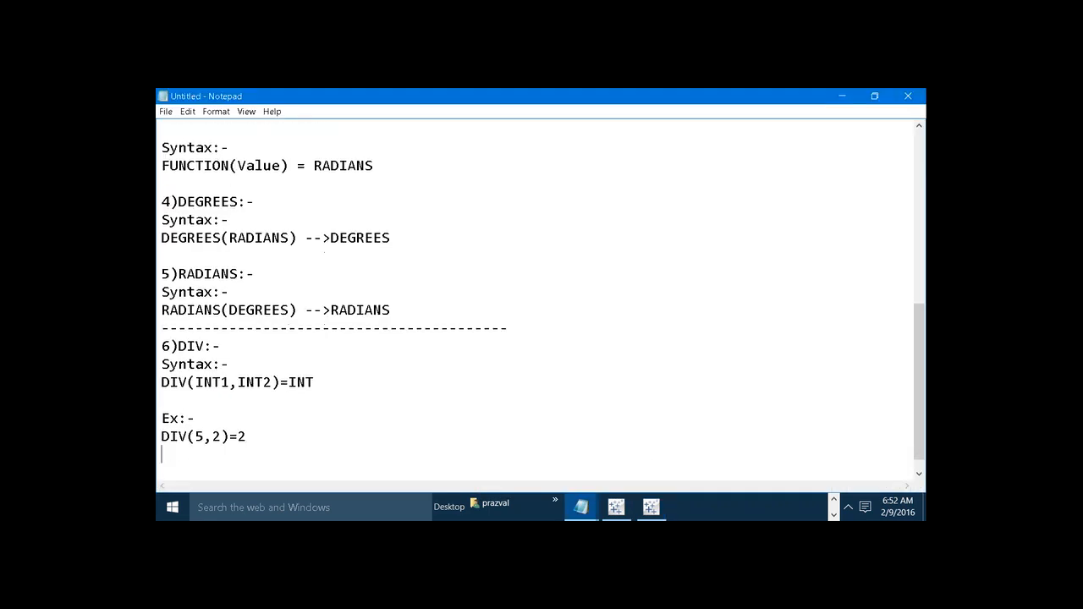
{"action": "type", "text": "----------------------------------------"}
{"action": "key", "text": "Return"}
Add the heading "7)SIGN:-" to the notes with the syntax entry "SIGN(Number)".
{"action": "type", "text": "7"}
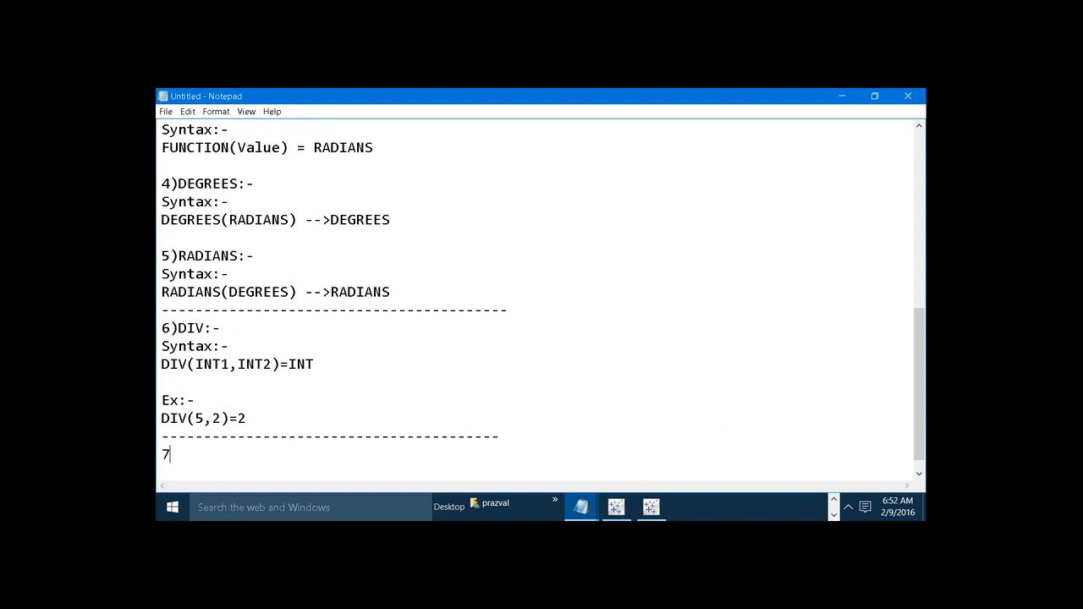
{"action": "type", "text": ")SIGN:-"}
{"action": "key", "text": "Return"}
{"action": "type", "text": "S"}
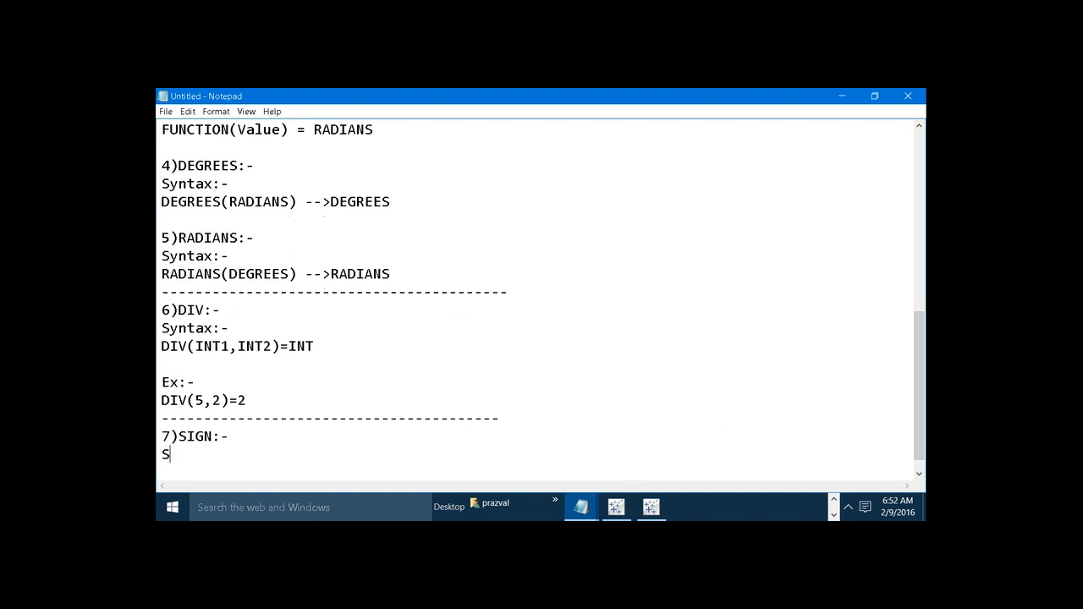
{"action": "type", "text": "yntax:-"}
{"action": "key", "text": "Return"}
{"action": "type", "text": "SIGN"}
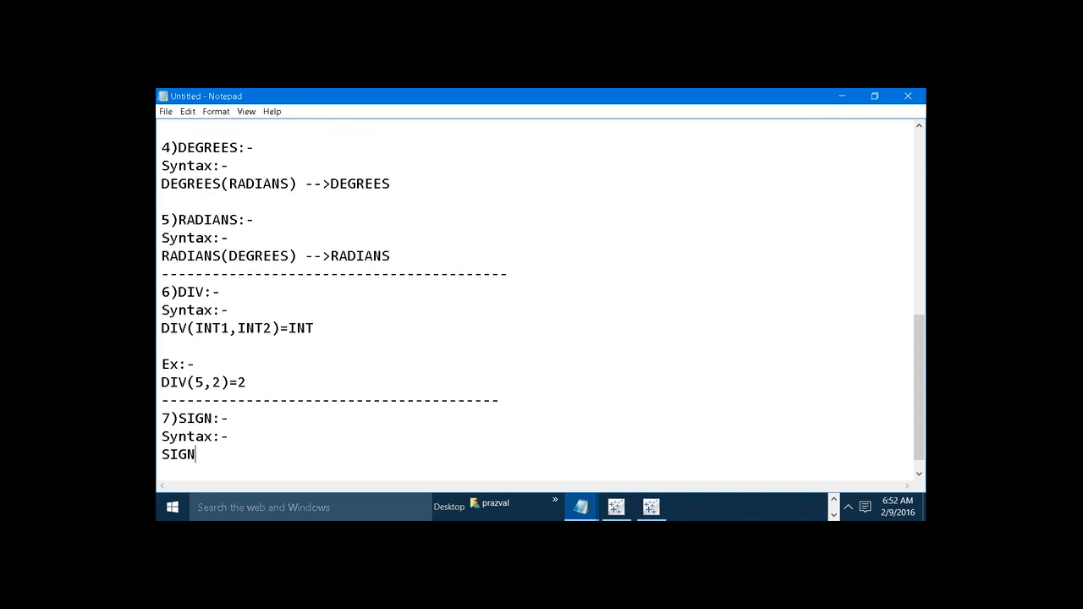
{"action": "type", "text": "(Number)"}
{"action": "key", "text": "Return"}
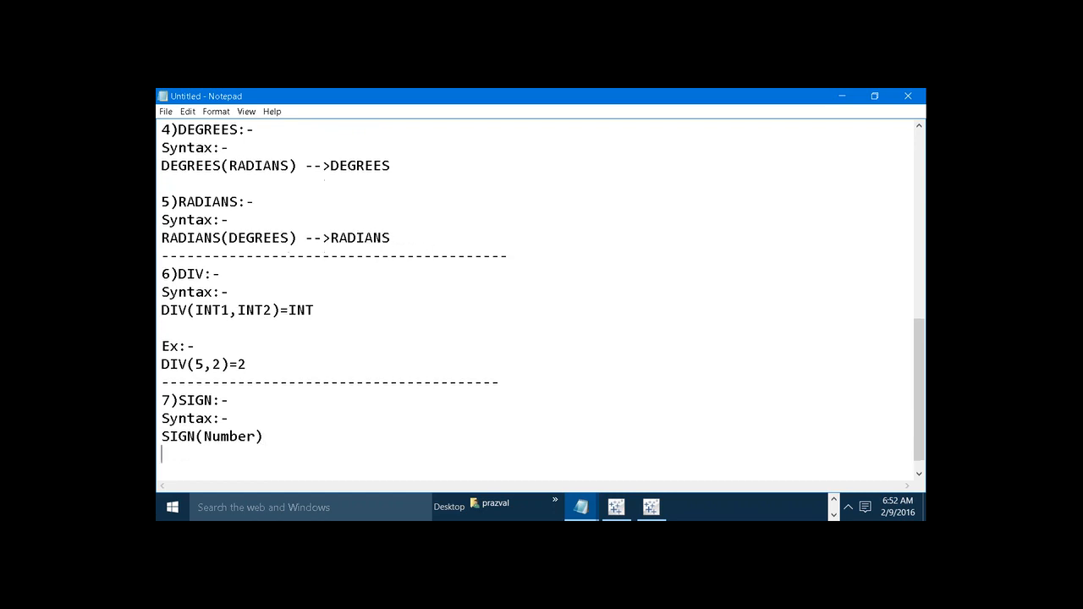
Add the rule "Number >0 --> +1" under the SIGN syntax, separated by a blank line.
{"action": "key", "text": "Return"}
{"action": "type", "text": "be"}
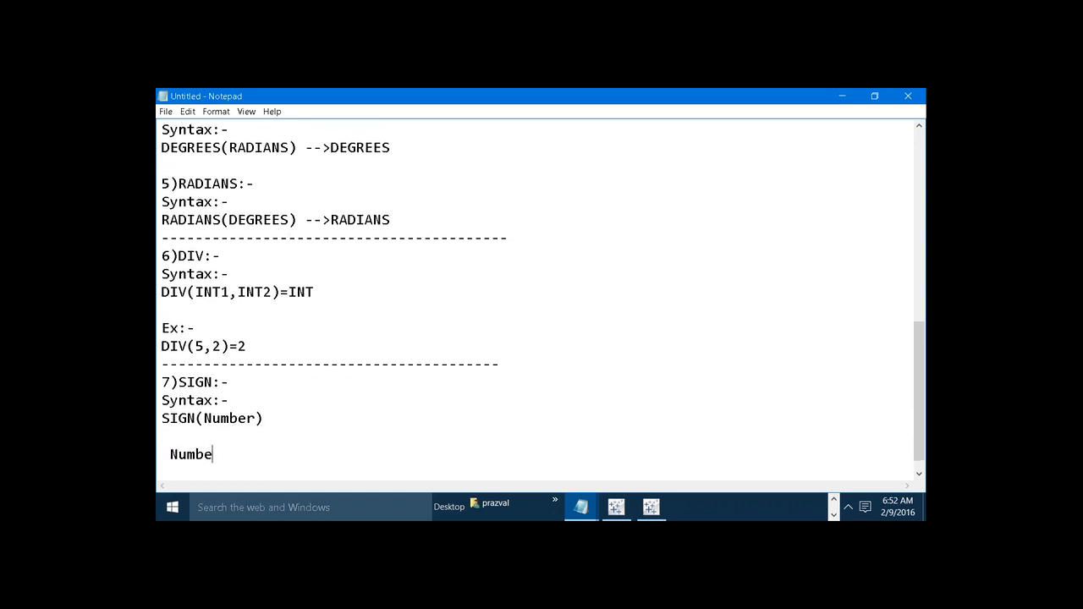
{"action": "type", "text": "r >0 --> +1"}
{"action": "key", "text": "Return"}
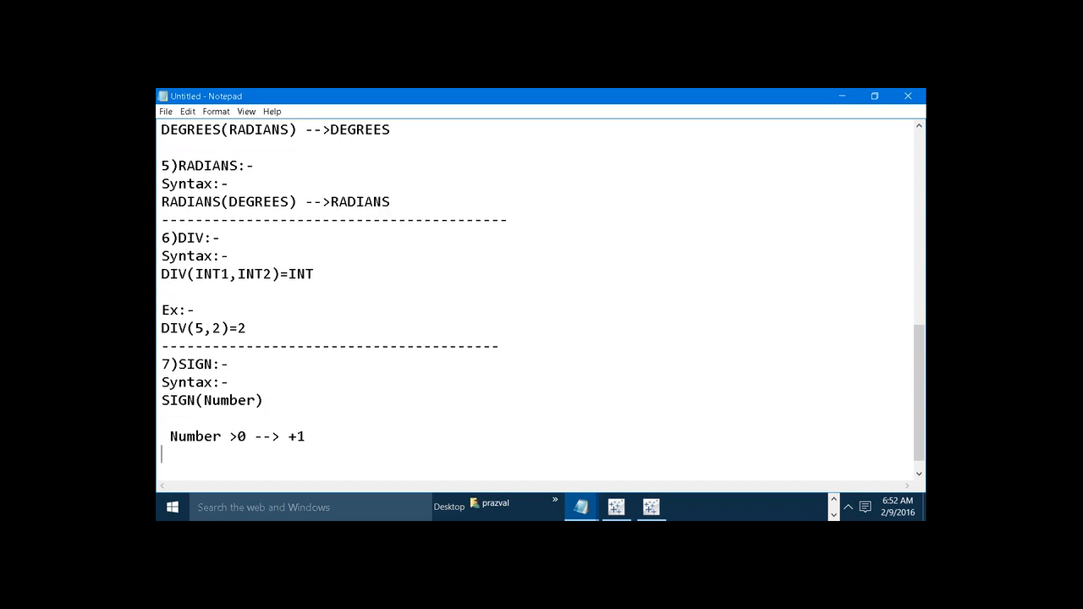
Add the rules "Number <0 --> -1" and "Number =0 --> 0" on separate lines under the first SIGN rule.
{"action": "type", "text": "Number <0 --> -1"}
{"action": "key", "text": "Return"}
{"action": "type", "text": "Number "}
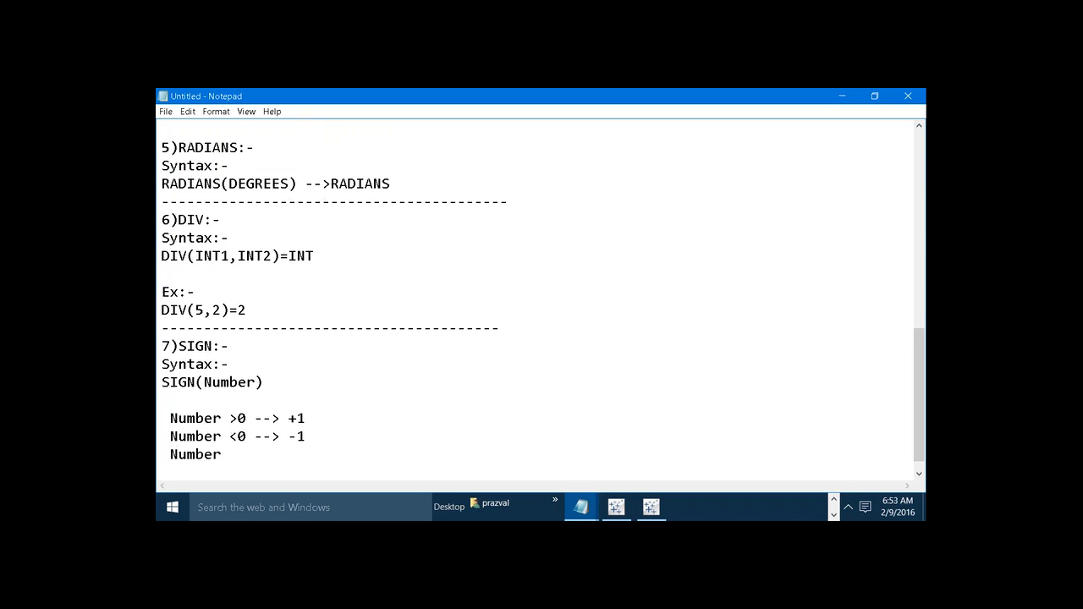
{"action": "type", "text": "=0 --> 0"}
Switch to the Tableau Book2 workbook and add a new worksheet.
{"action": "mouse_move", "coordinate": [659, 506]}
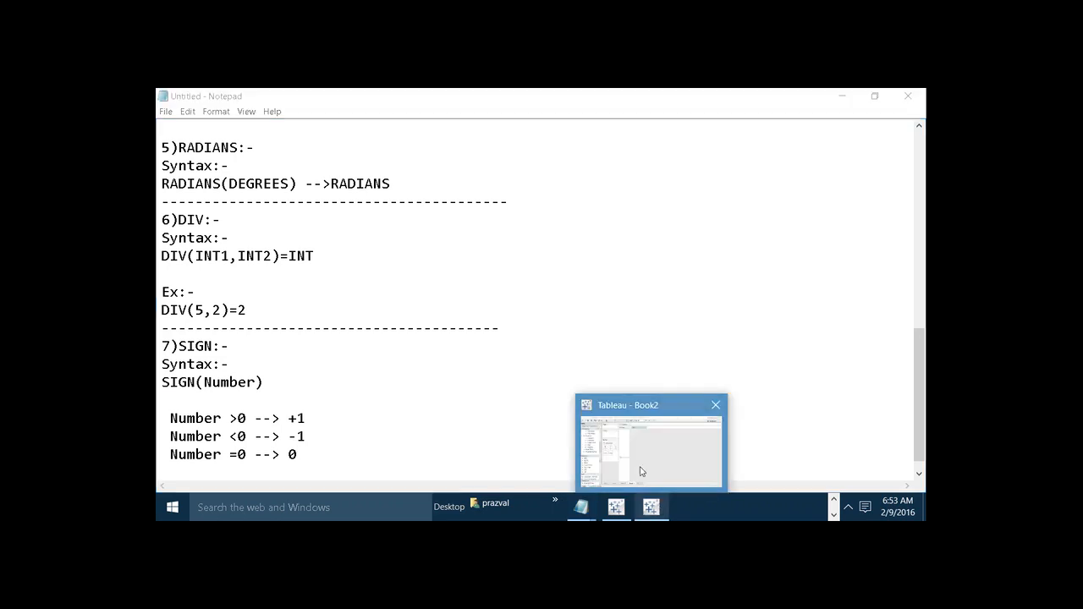
{"action": "left_click", "coordinate": [642, 470]}
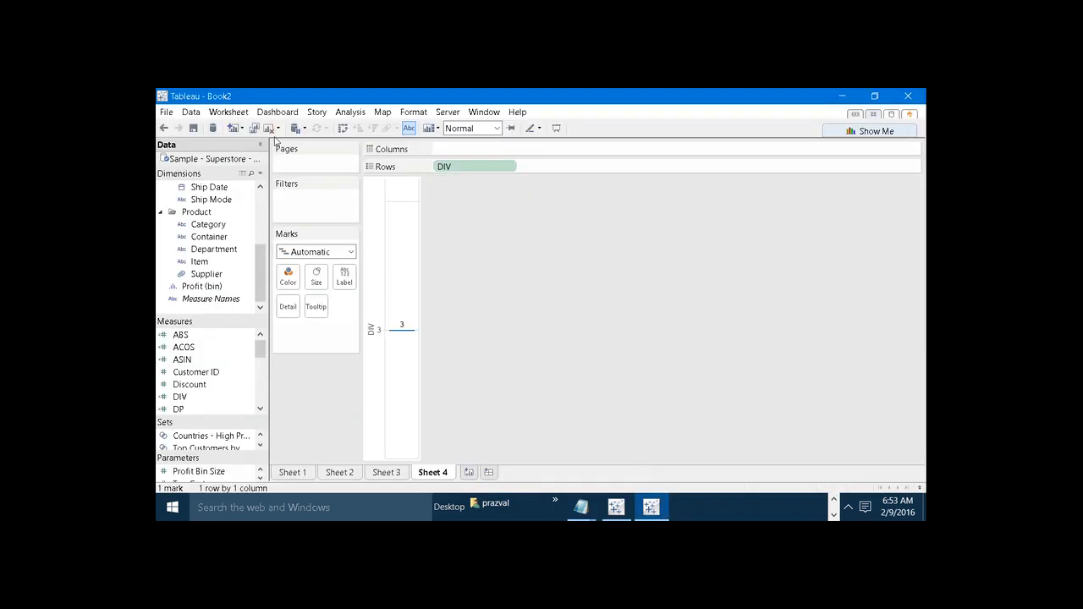
{"action": "left_click", "coordinate": [232, 128]}
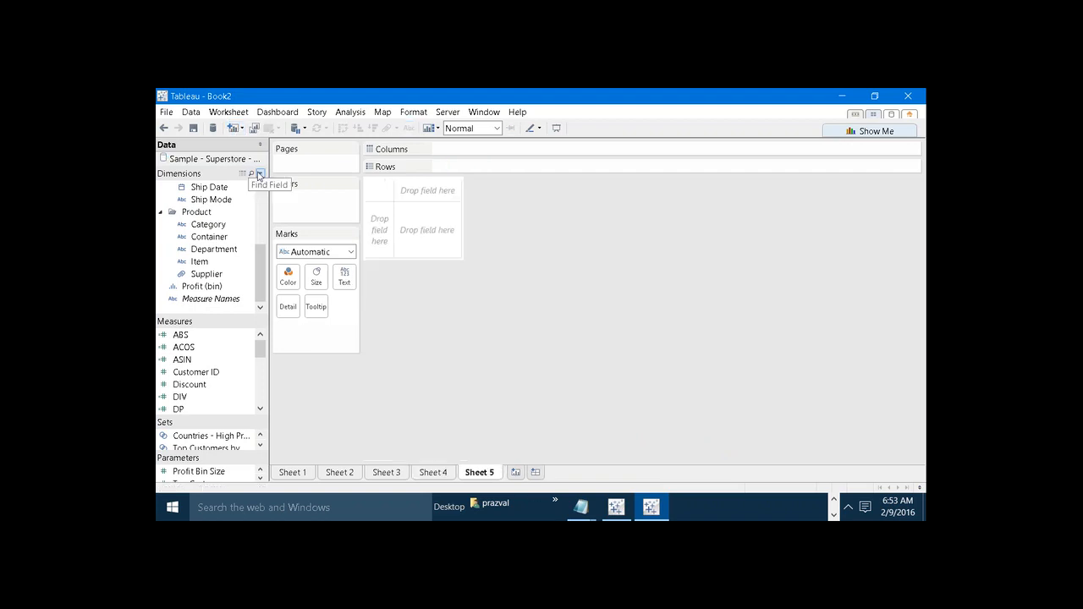
Create a calculated field named "SIGN" with the formula SIGN(100).
{"action": "left_click", "coordinate": [259, 174]}
{"action": "left_click", "coordinate": [243, 203]}
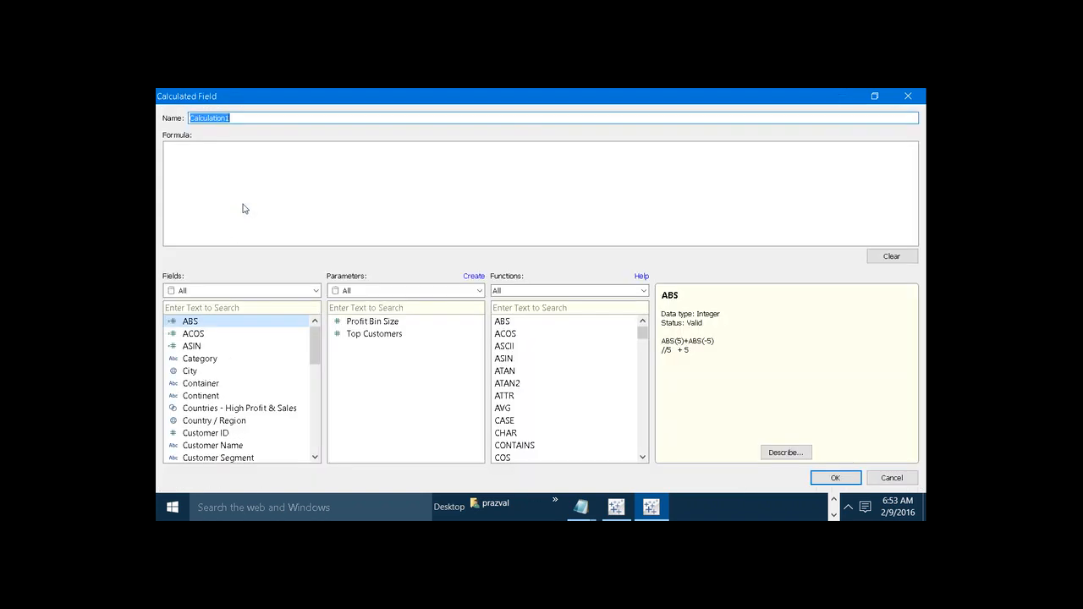
{"action": "type", "text": "SIGN"}
{"action": "left_click", "coordinate": [243, 208]}
{"action": "type", "text": "SIGN"}
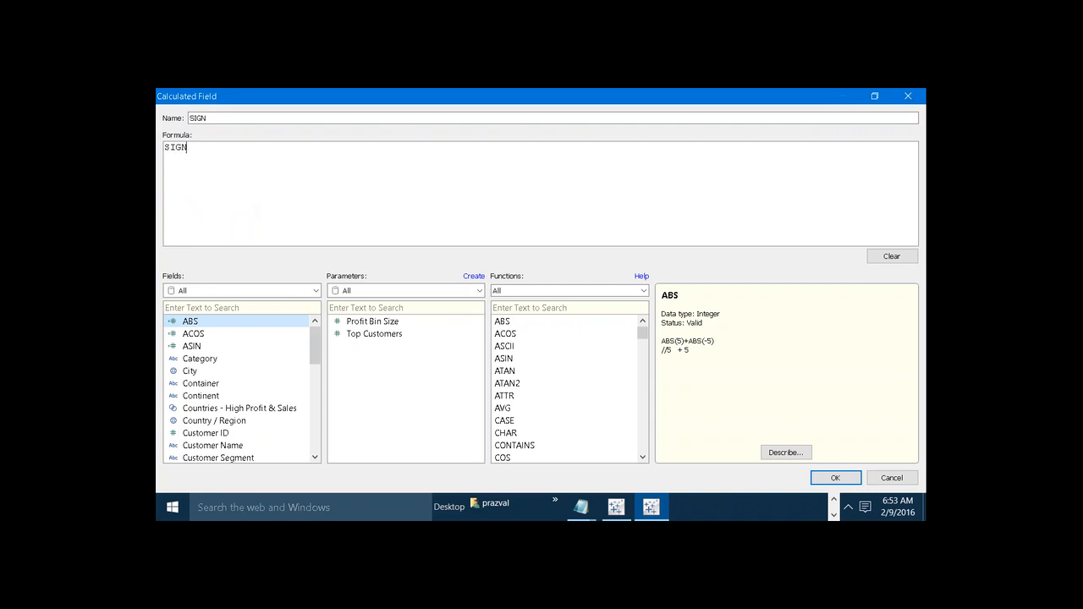
{"action": "type", "text": "("}
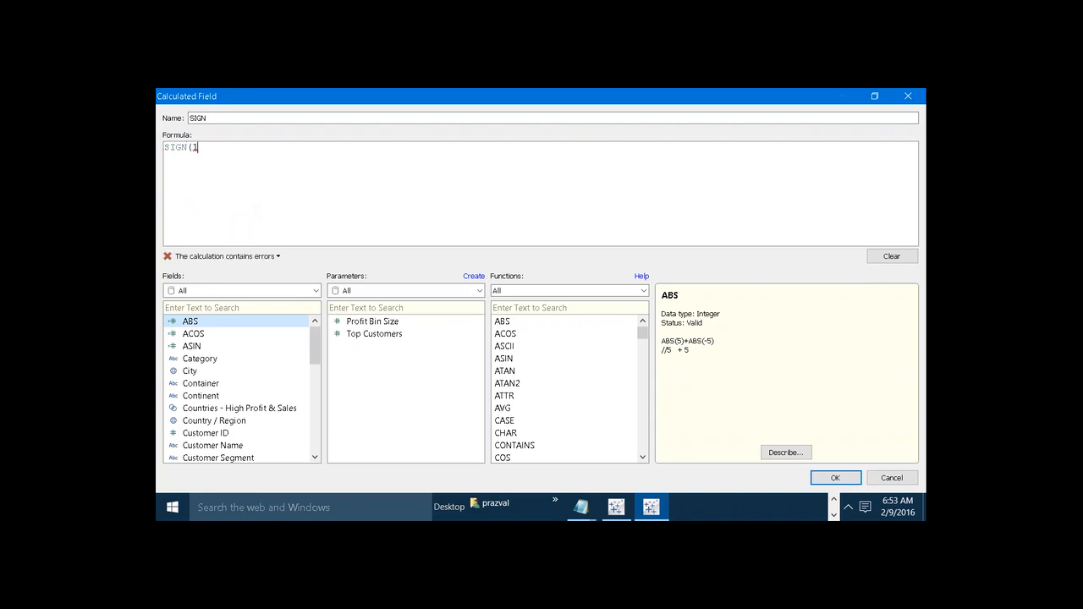
{"action": "type", "text": "100)"}
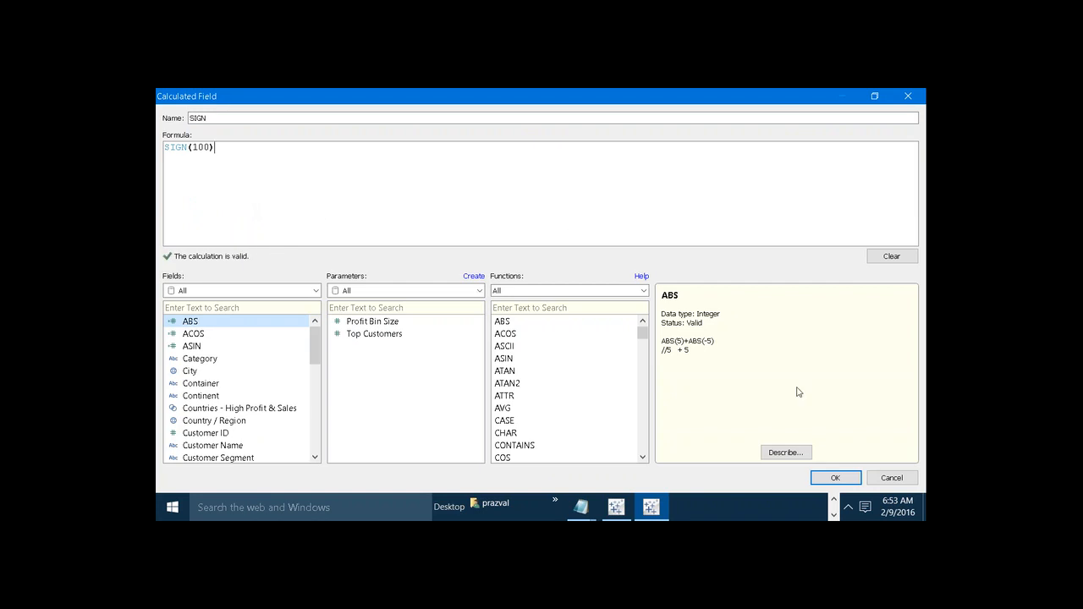
{"action": "left_click", "coordinate": [836, 478]}
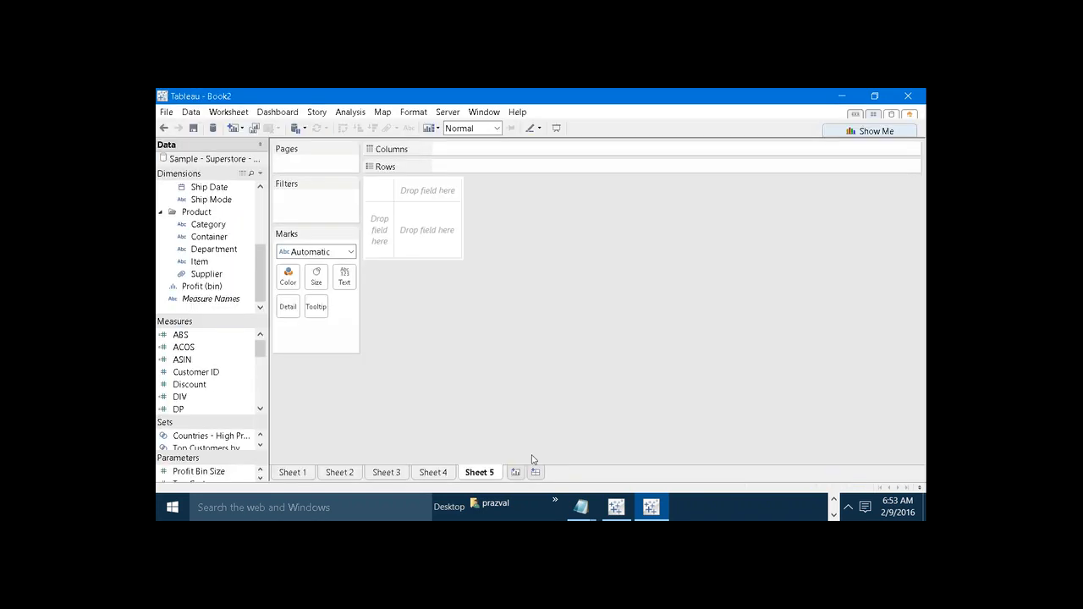
Place the SIGN measure on Rows, convert it from a sum to a dimension, and show its mark labels.
{"action": "left_click_drag", "start_coordinate": [255, 350], "coordinate": [506, 167]}
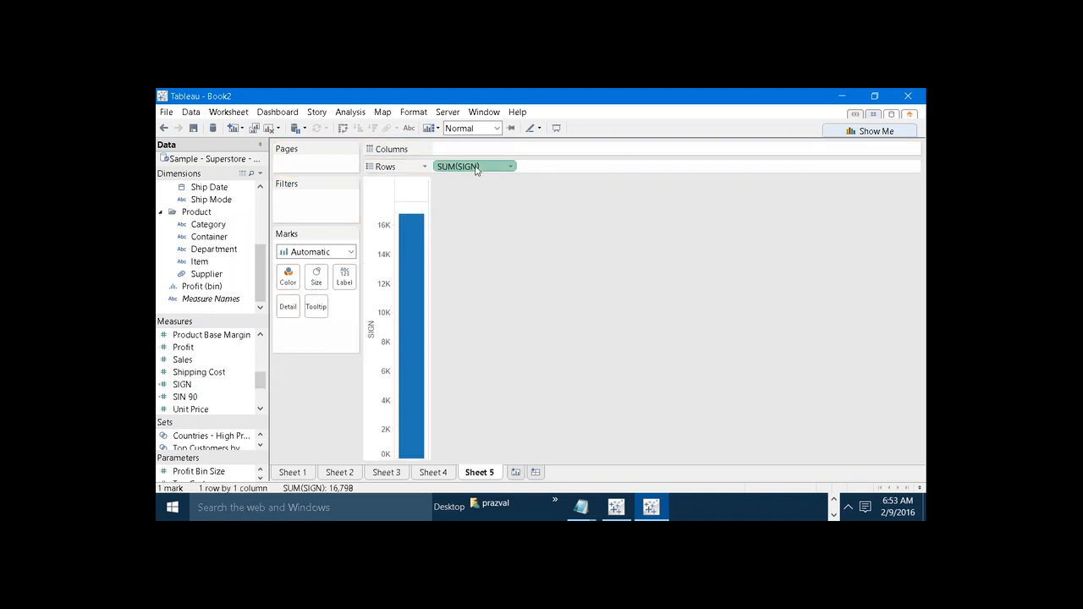
{"action": "right_click", "coordinate": [475, 167]}
{"action": "left_click", "coordinate": [513, 252]}
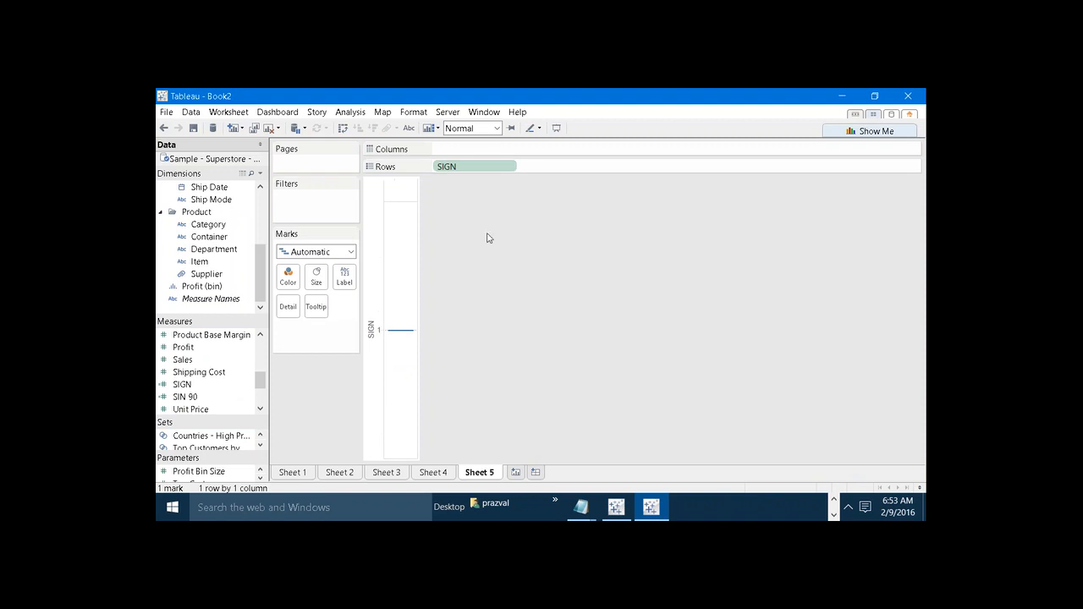
{"action": "left_click", "coordinate": [407, 130]}
Edit the SIGN calculated field so its formula is SIGN(-100) and apply the change.
{"action": "right_click", "coordinate": [208, 385]}
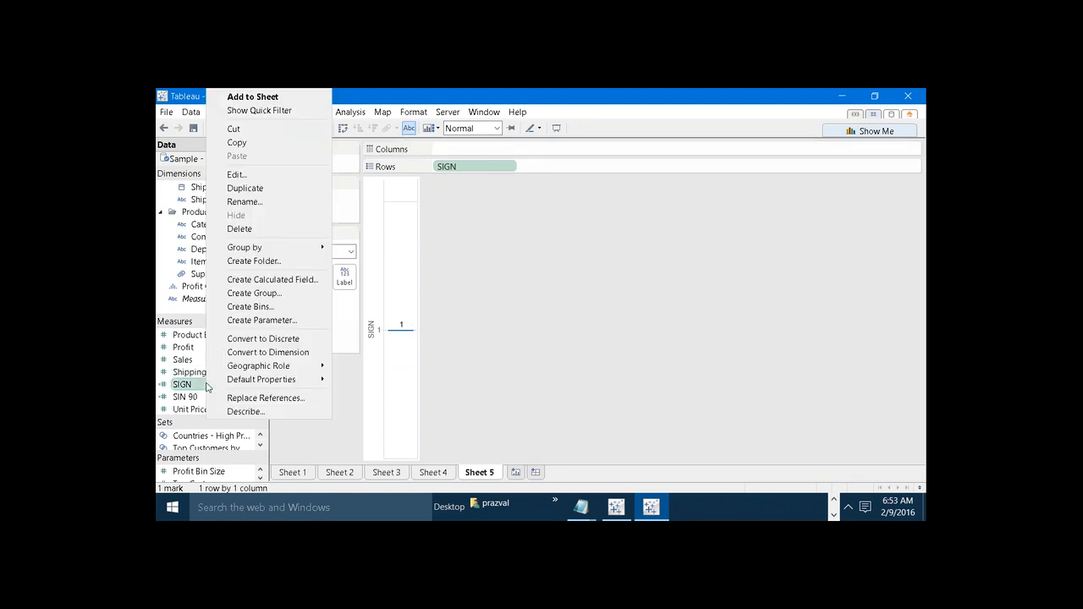
{"action": "left_click", "coordinate": [275, 180]}
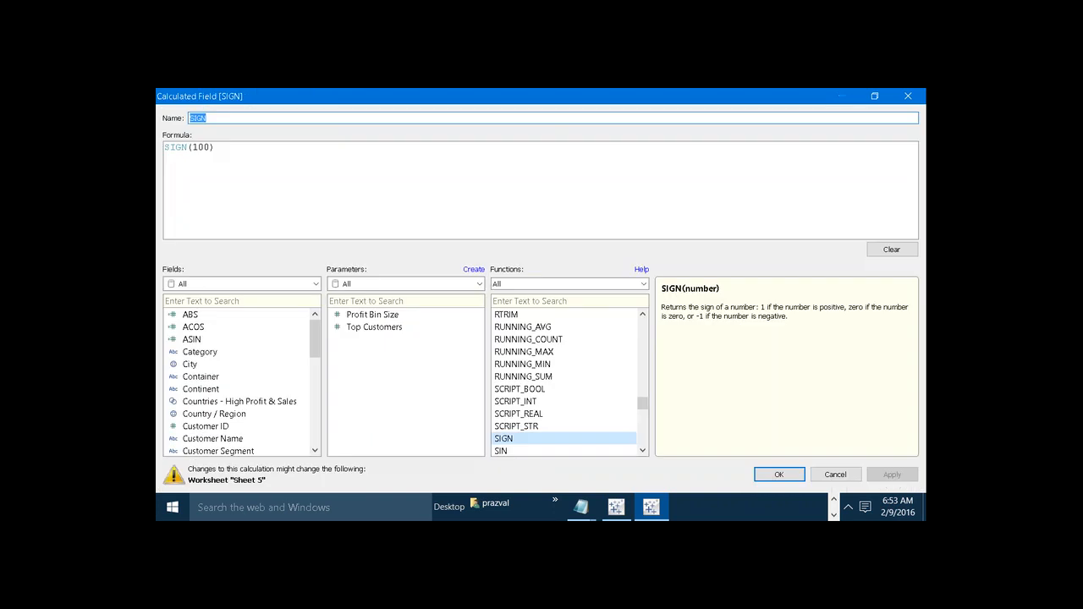
{"action": "left_click", "coordinate": [266, 158]}
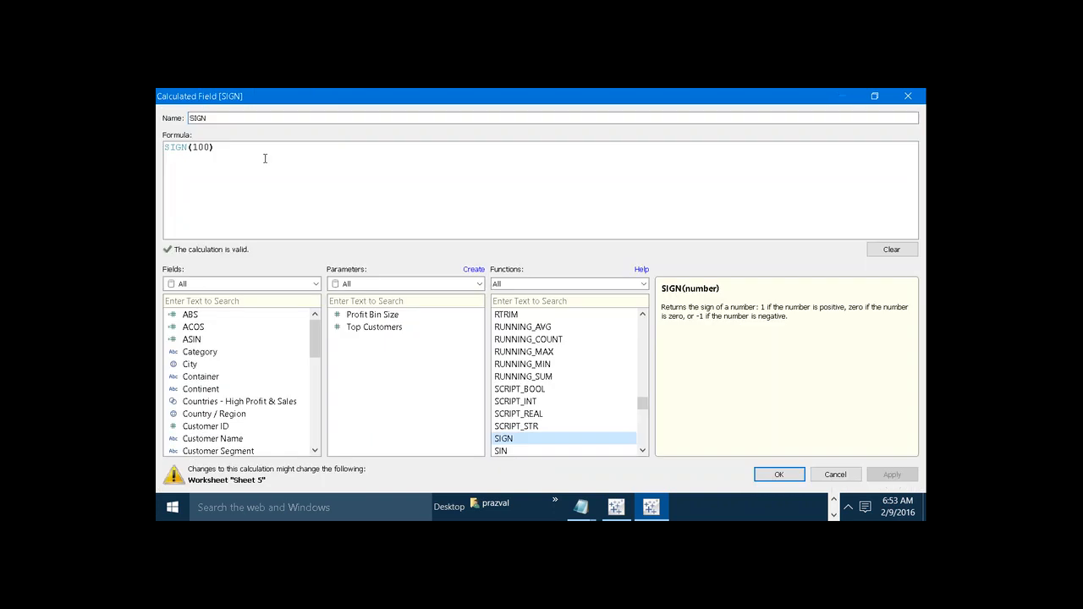
{"action": "left_click", "coordinate": [193, 148]}
{"action": "type", "text": "-"}
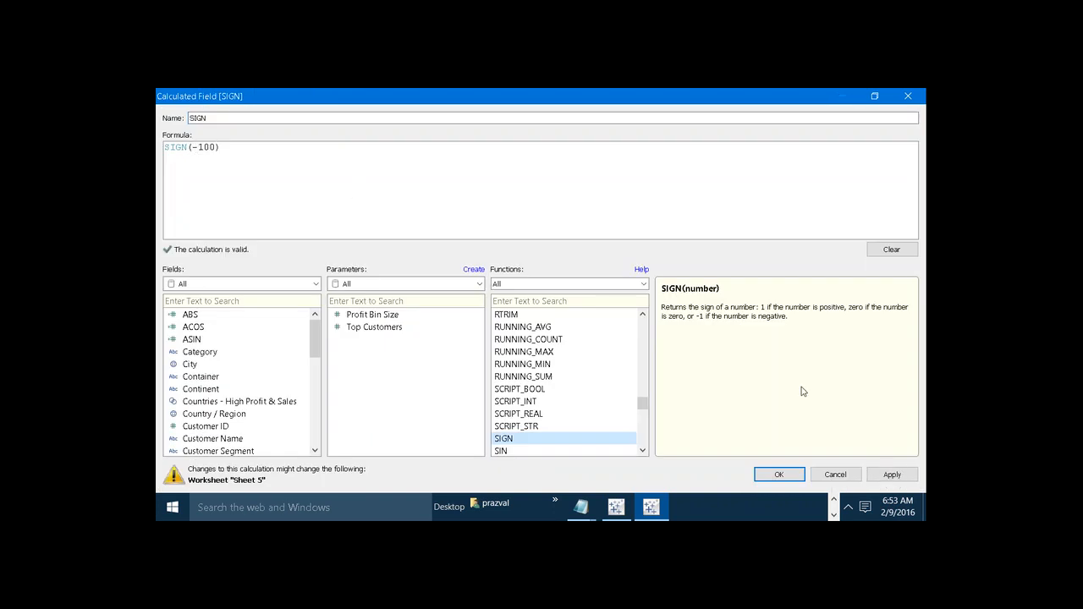
{"action": "left_click", "coordinate": [892, 475]}
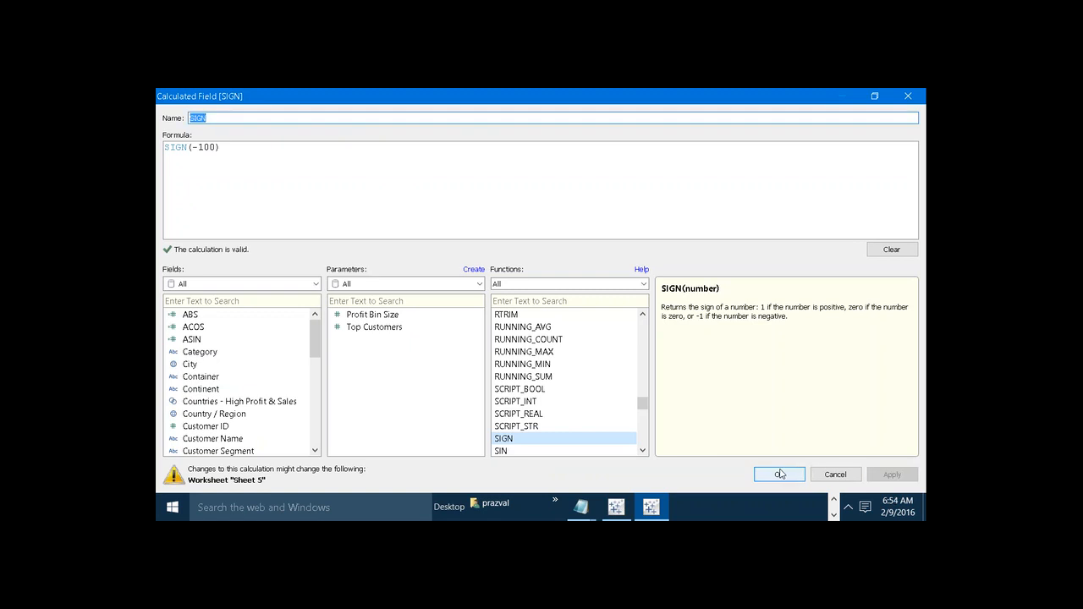
{"action": "left_click", "coordinate": [779, 475]}
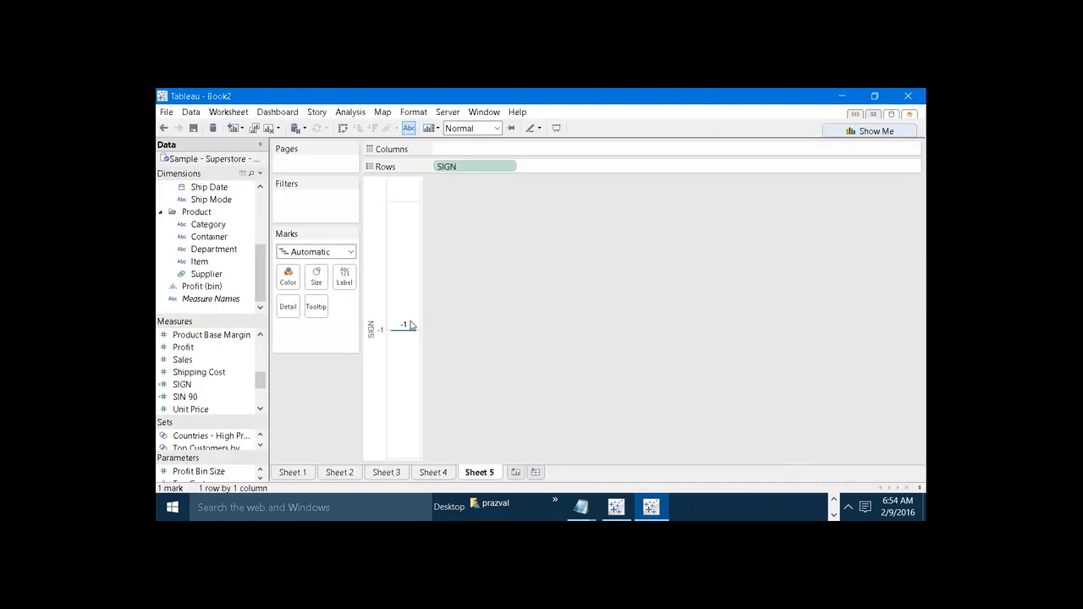
Change the SIGN calculated field's formula to SIGN(0) and apply it.
{"action": "right_click", "coordinate": [224, 391]}
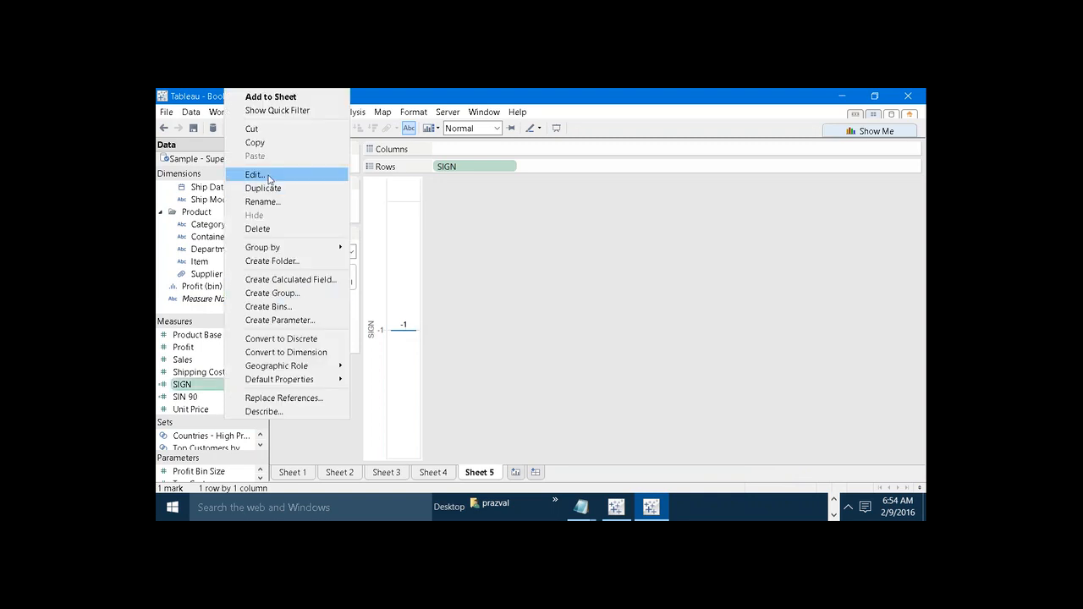
{"action": "left_click", "coordinate": [268, 177]}
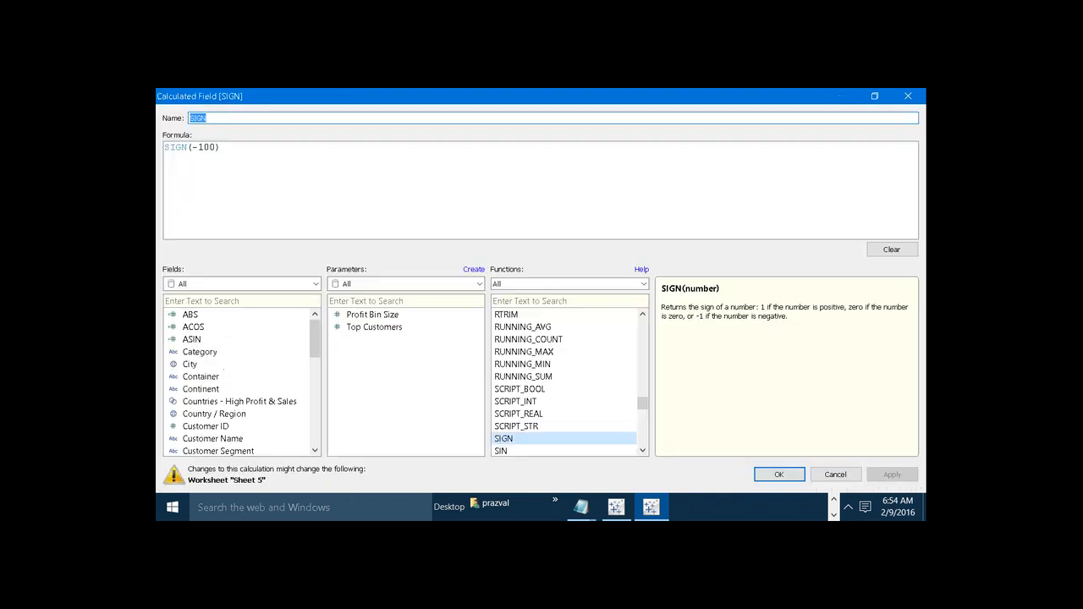
{"action": "left_click", "coordinate": [208, 149]}
{"action": "key", "text": "BackSpace"}
{"action": "key", "text": "BackSpace"}
{"action": "key", "text": "BackSpace"}
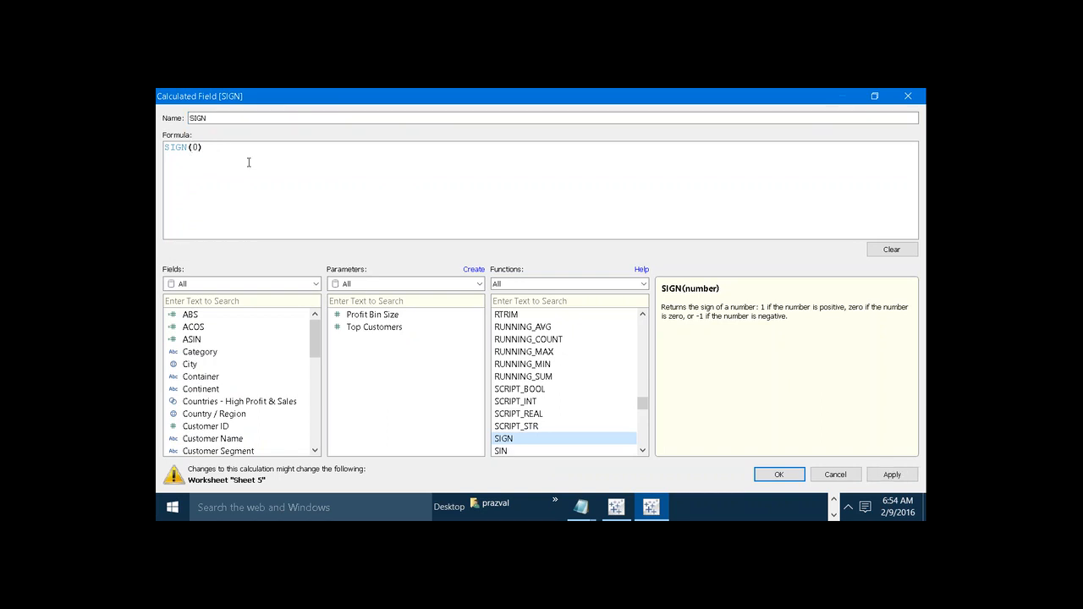
{"action": "left_click", "coordinate": [883, 476]}
{"action": "left_click", "coordinate": [778, 474]}
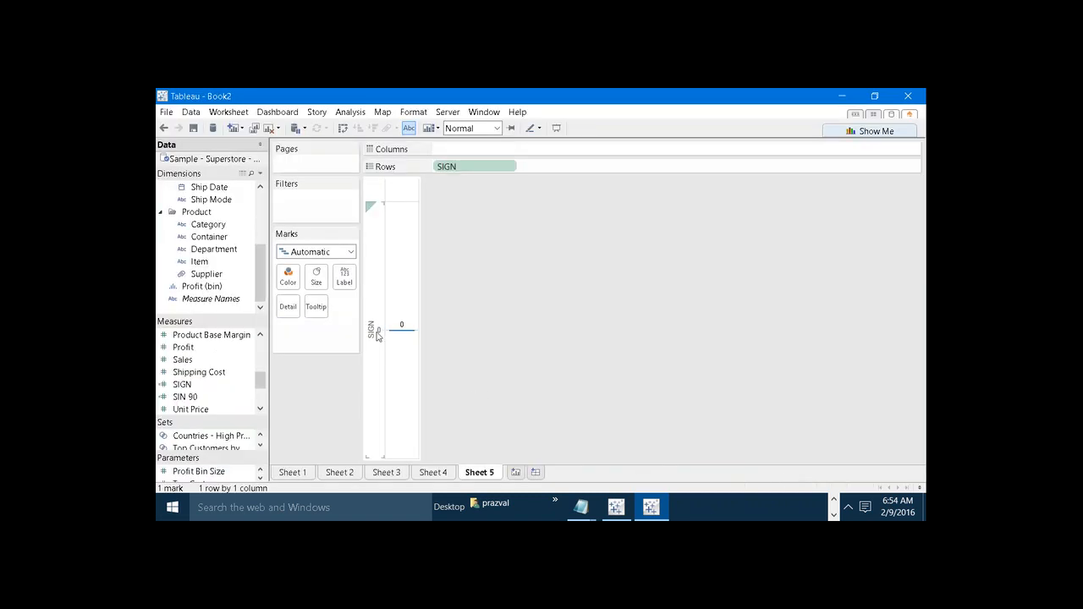
Rewrite the SIGN calculated field's formula as SIGN(100)+SIGN(-100)+SIGN(0).
{"action": "right_click", "coordinate": [182, 384]}
{"action": "left_click", "coordinate": [204, 173]}
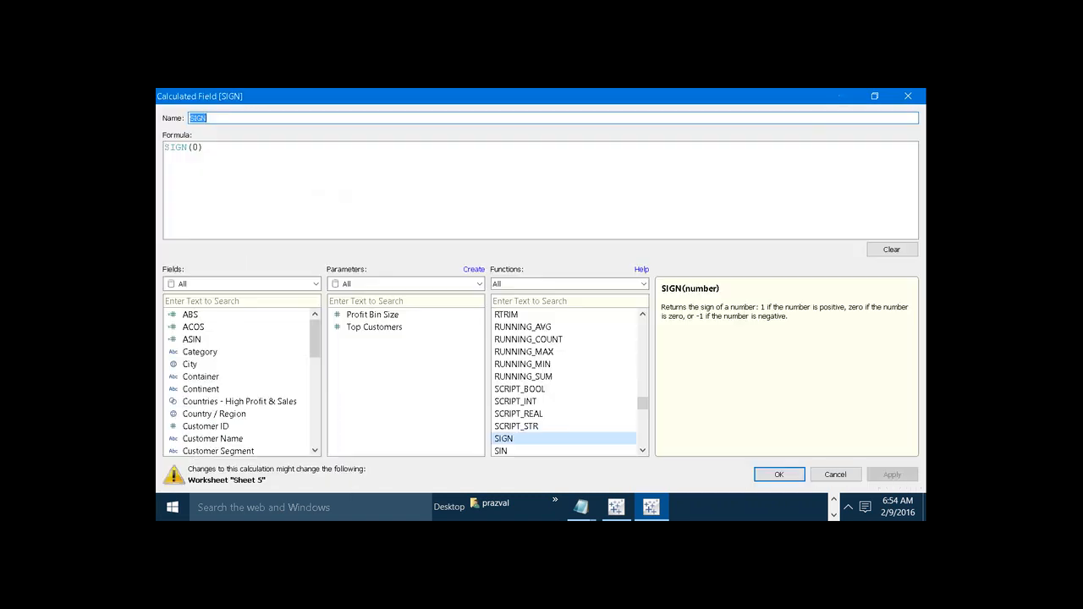
{"action": "left_click", "coordinate": [195, 147]}
{"action": "type", "text": "-"}
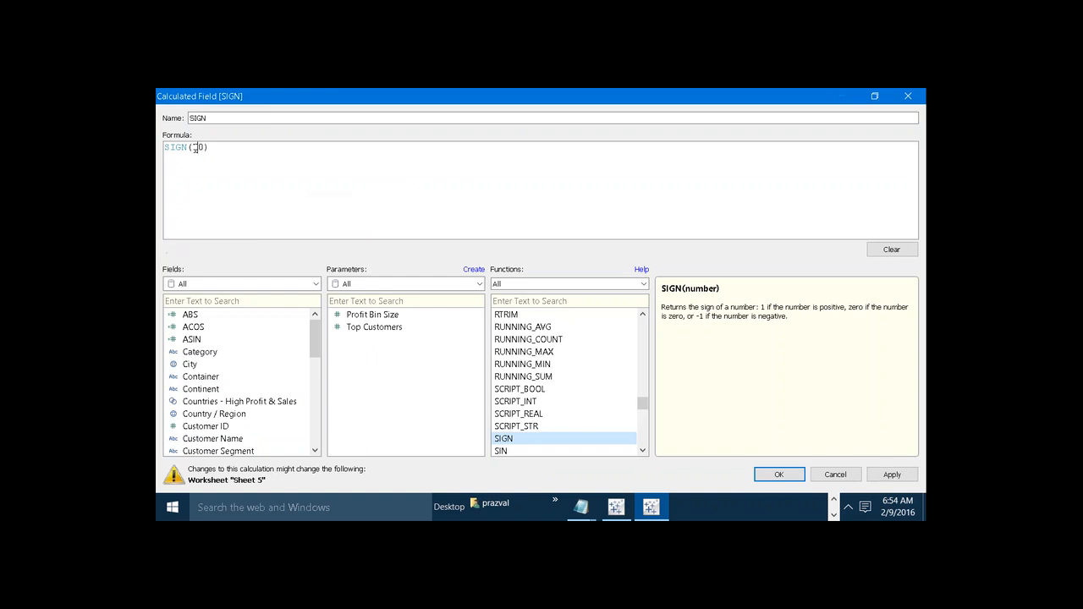
{"action": "type", "text": "0"}
{"action": "type", "text": "+SIGN(-100)+SIGN(0)"}
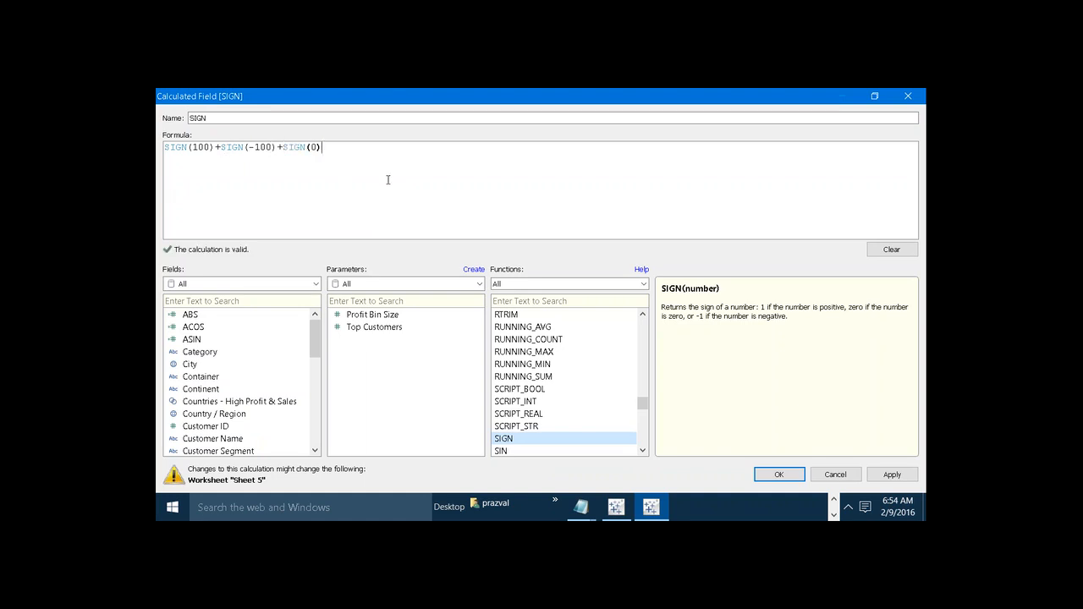
Add the comment line "//+1 -1+0" below the combined SIGN formula and apply the calculation to the field.
{"action": "left_click", "coordinate": [215, 148]}
{"action": "left_click", "coordinate": [325, 149]}
{"action": "key", "text": "Return"}
{"action": "type", "text": "//+1 -1+0"}
{"action": "left_click", "coordinate": [892, 475]}
{"action": "left_click", "coordinate": [778, 474]}
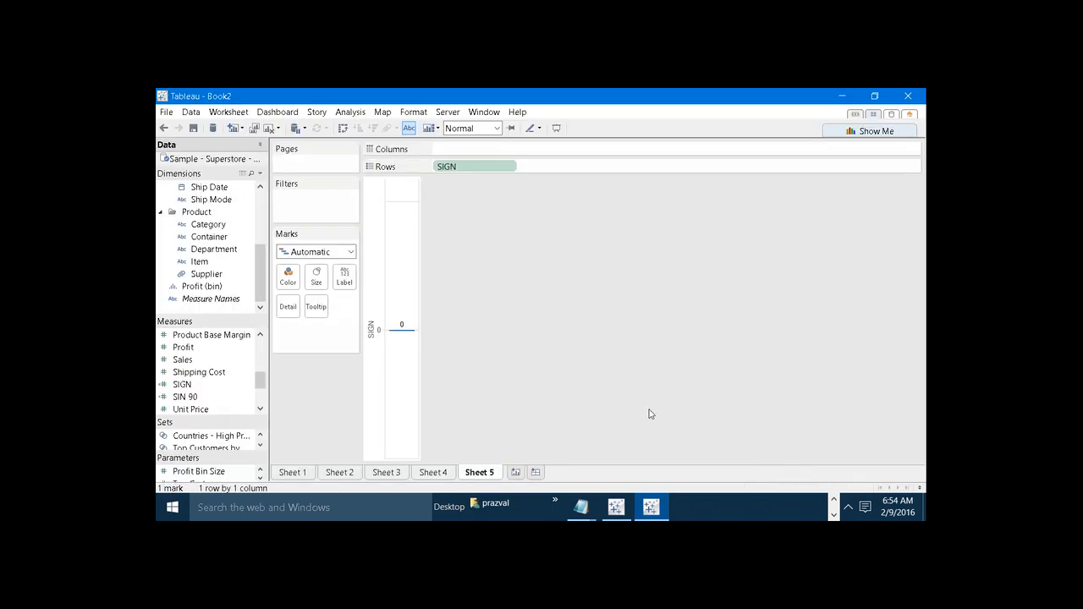
Switch to the Notepad function notes and add a dashed separator line below the SIGN rules.
{"action": "mouse_move", "coordinate": [404, 325]}
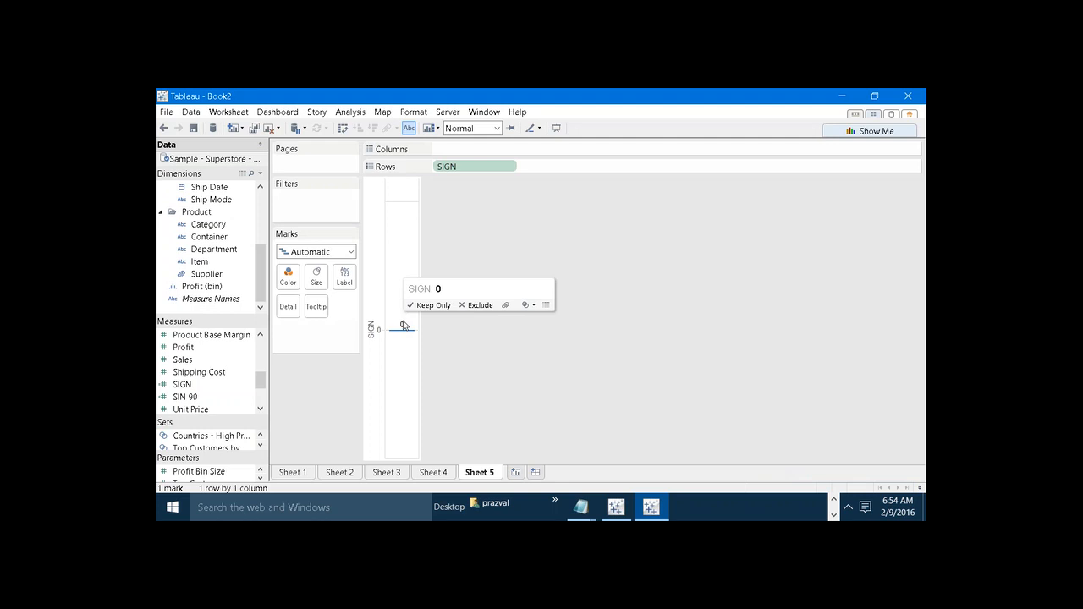
{"action": "mouse_move", "coordinate": [584, 511]}
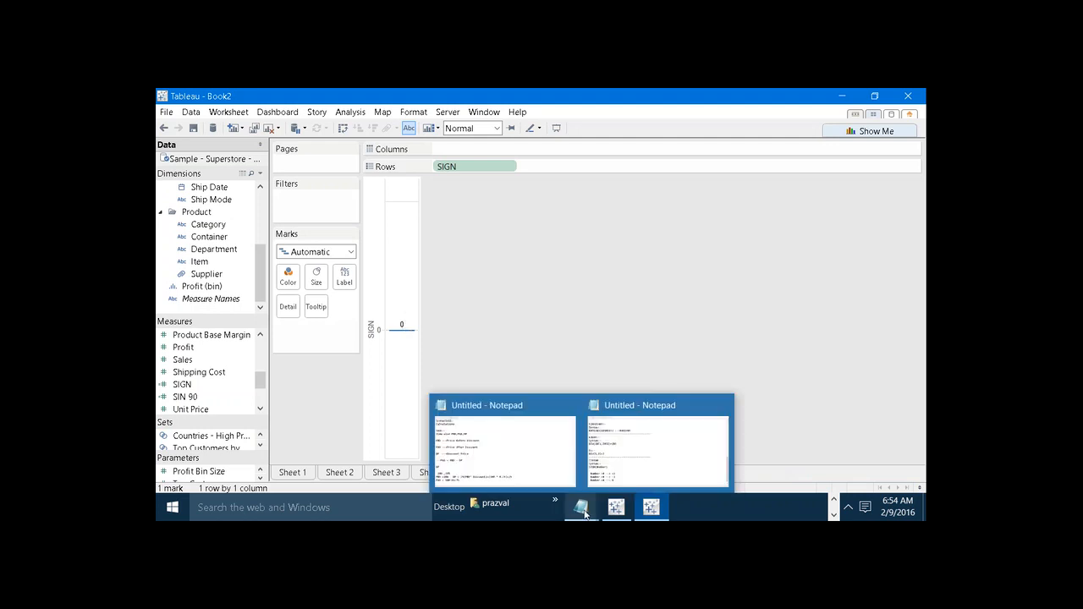
{"action": "left_click", "coordinate": [625, 472]}
{"action": "key", "text": "Return"}
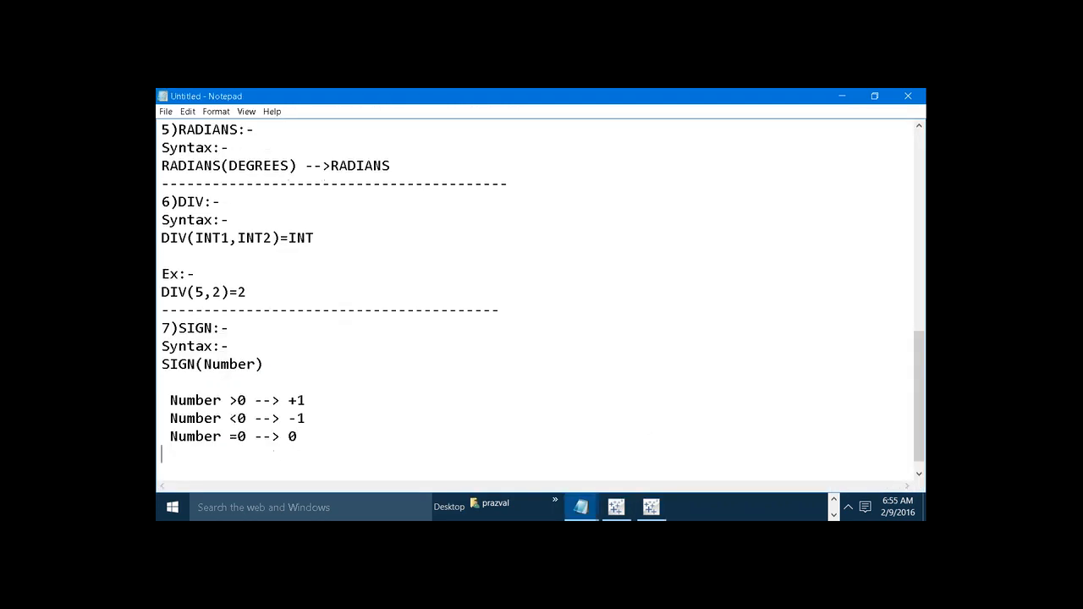
{"action": "type", "text": "----------------------------------------"}
{"action": "key", "text": "Return"}
Add the heading "8)ZN:-" to the notes with the syntax entry "ZN(Number)".
{"action": "type", "text": "8"}
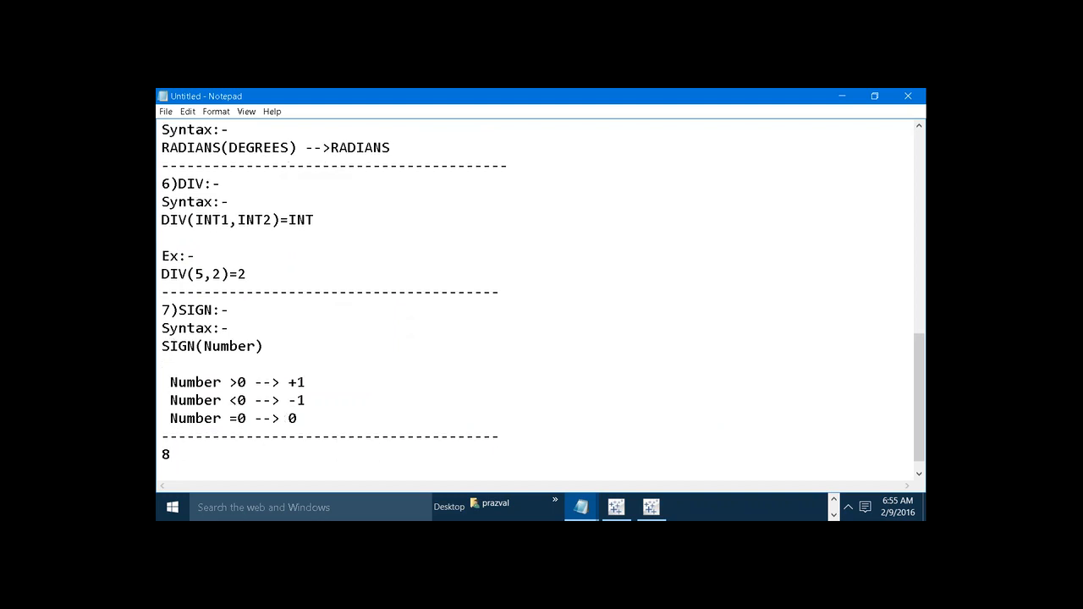
{"action": "type", "text": ")ZN:-"}
{"action": "key", "text": "Return"}
{"action": "type", "text": "Sy"}
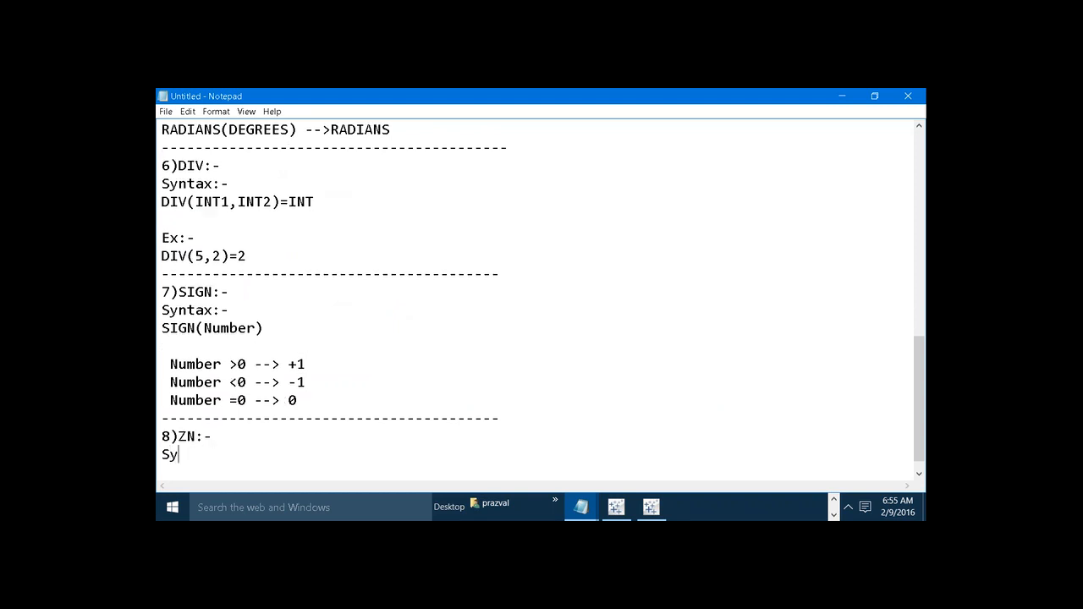
{"action": "type", "text": "ntax:-"}
{"action": "key", "text": "Return"}
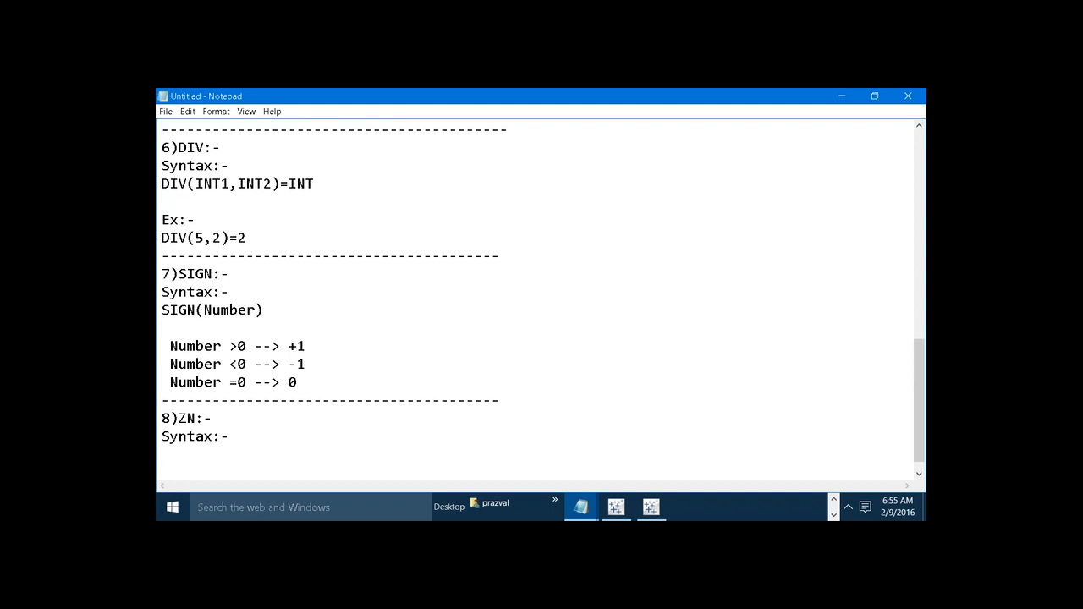
{"action": "type", "text": "ZN(Number)"}
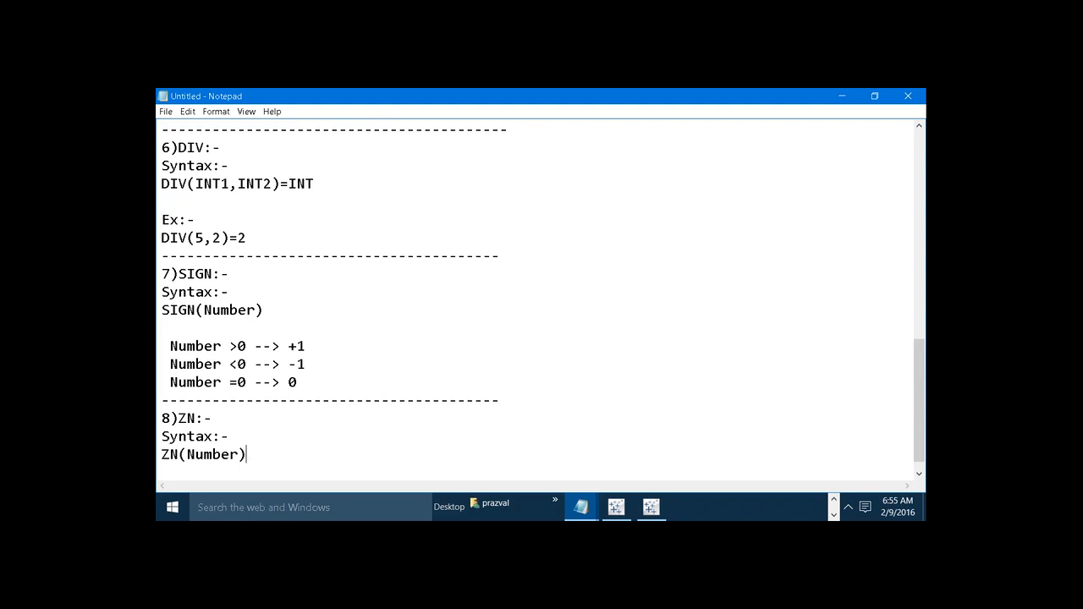
Start an example table under the ZN syntax, after a blank line, with the column headings "PRODUCT" and "SUM(SALES)".
{"action": "key", "text": "Return"}
{"action": "key", "text": "Return"}
{"action": "key", "text": "Return"}
{"action": "key", "text": "Return"}
{"action": "key", "text": "BackSpace"}
{"action": "key", "text": "BackSpace"}
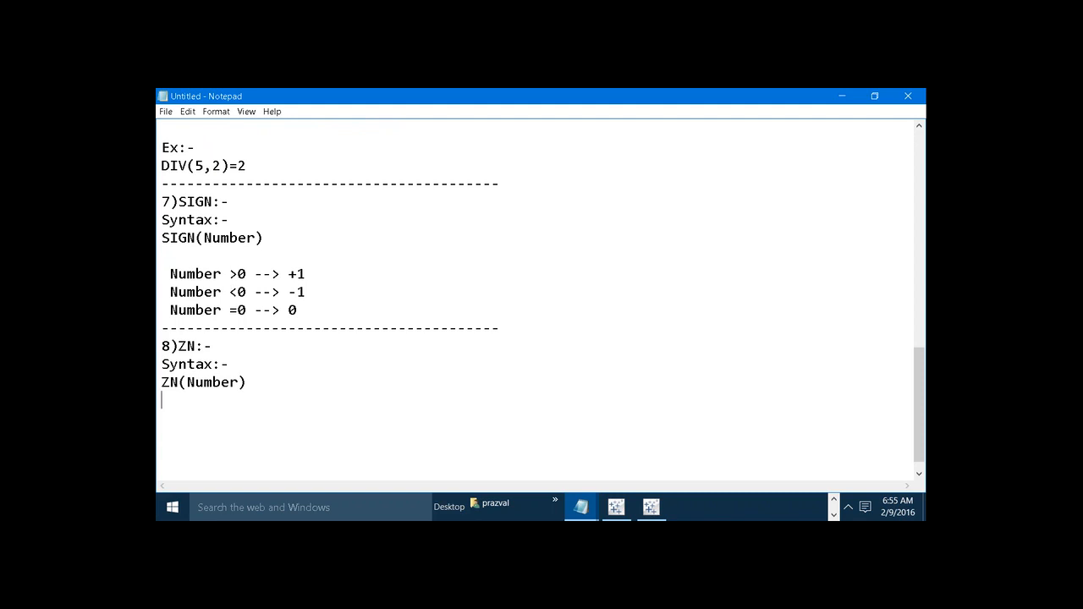
{"action": "type", "text": "PRODUCT   SUM(SALES"}
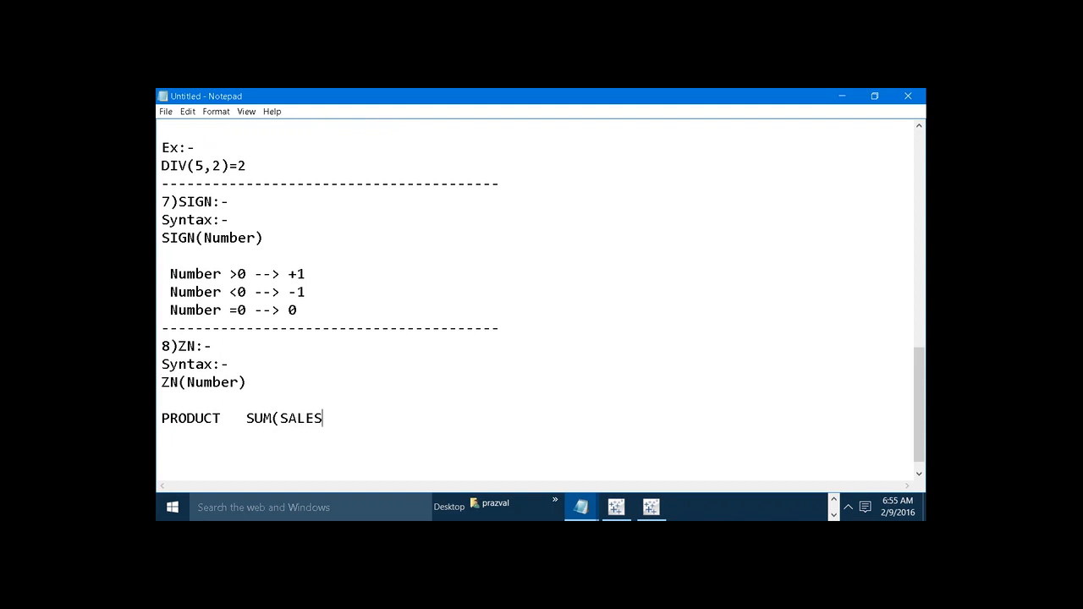
{"action": "type", "text": ")"}
{"action": "key", "text": "Return"}
Fill the example table with product rows A to D, entering SUM(SALES) values of 100 for A and 200 for D only.
{"action": "type", "text": "A          100"}
{"action": "key", "text": "Return"}
{"action": "type", "text": "B"}
{"action": "key", "text": "Return"}
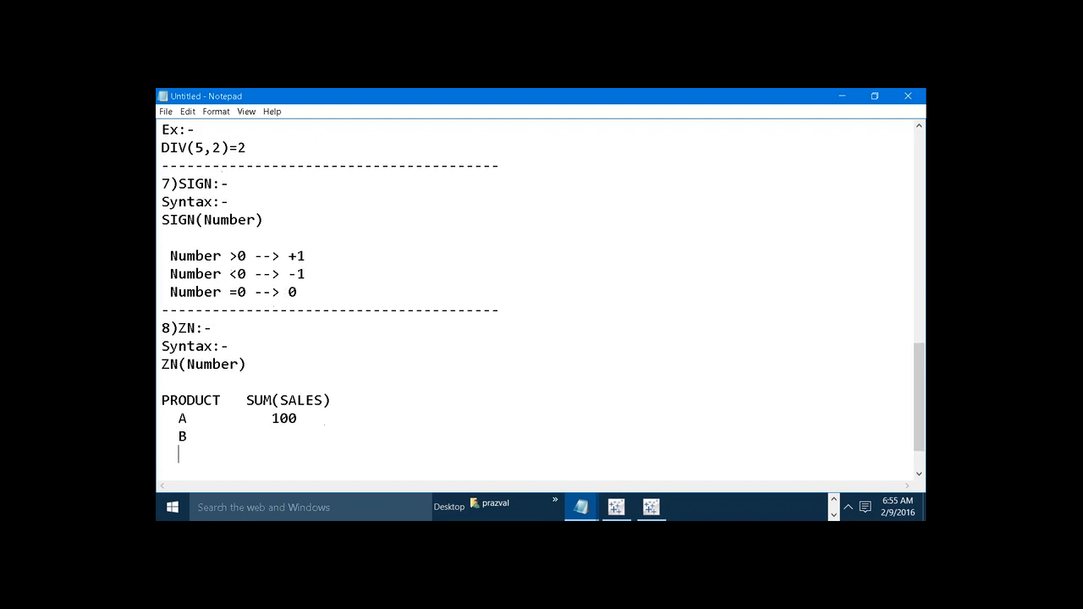
{"action": "type", "text": "C"}
{"action": "key", "text": "Return"}
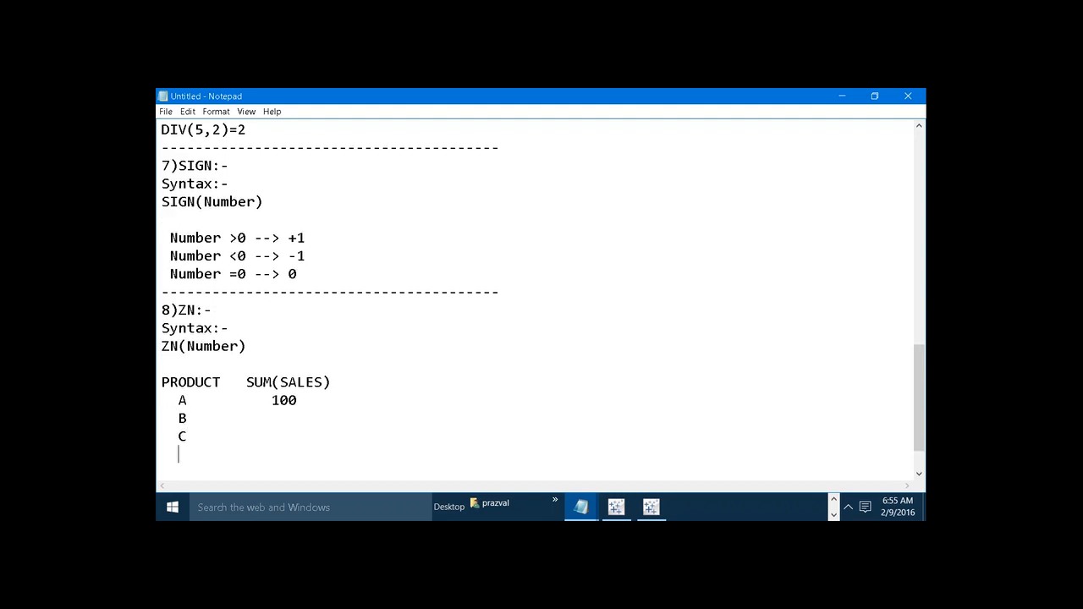
{"action": "type", "text": "D          200"}
Add a third table column headed "ZN(SUM(SALES))" with the values 100, 0, 0 and 200 for products A to D.
{"action": "left_click", "coordinate": [370, 375]}
{"action": "type", "text": "ZN(SUM(SALE"}
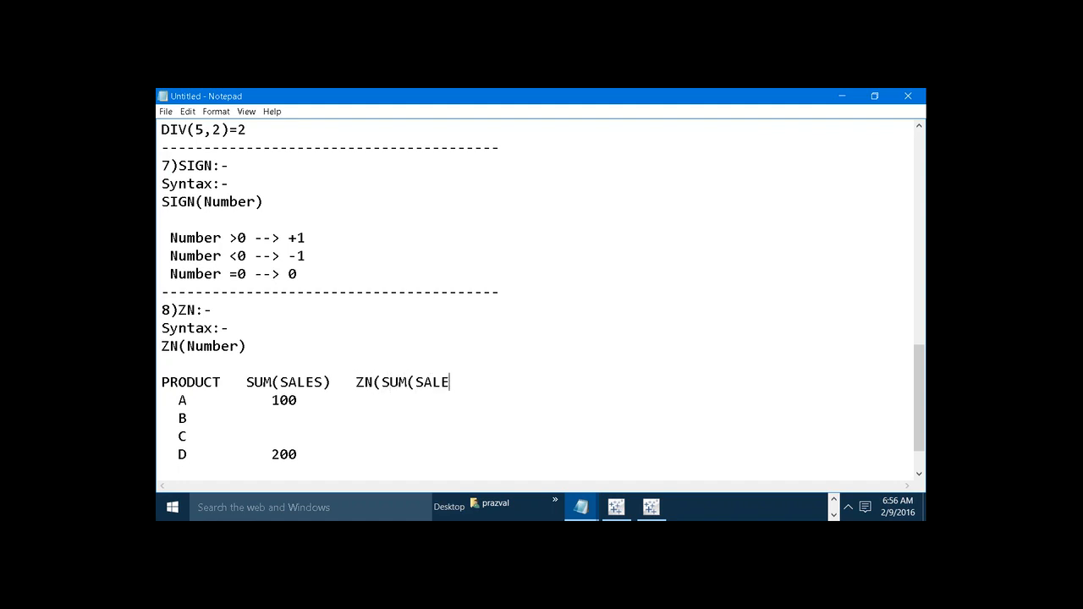
{"action": "type", "text": "S))"}
{"action": "left_click", "coordinate": [308, 400]}
{"action": "left_click_drag", "start_coordinate": [298, 400], "coordinate": [272, 400]}
{"action": "left_click", "coordinate": [310, 402]}
{"action": "type", "text": "100"}
{"action": "left_click", "coordinate": [283, 412]}
{"action": "type", "text": "0"}
{"action": "key", "text": "Down"}
{"action": "type", "text": "0"}
{"action": "key", "text": "Down"}
{"action": "type", "text": "200"}
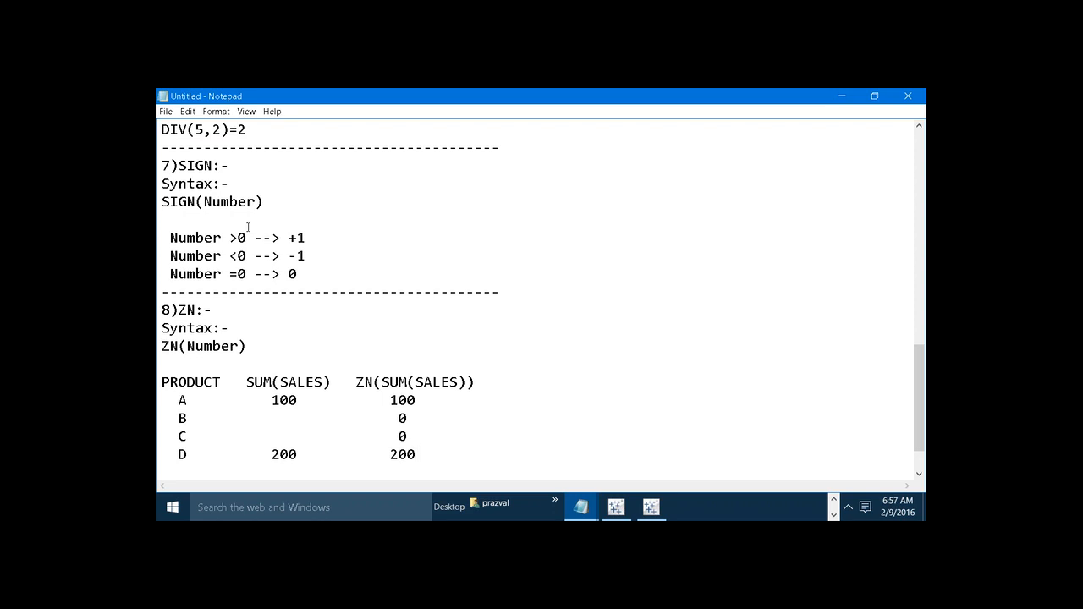
Insert a "Task:-" entry below the SIGN rules reading "Customer wise profit ranks", followed by a blank line.
{"action": "left_click", "coordinate": [319, 272]}
{"action": "key", "text": "Return"}
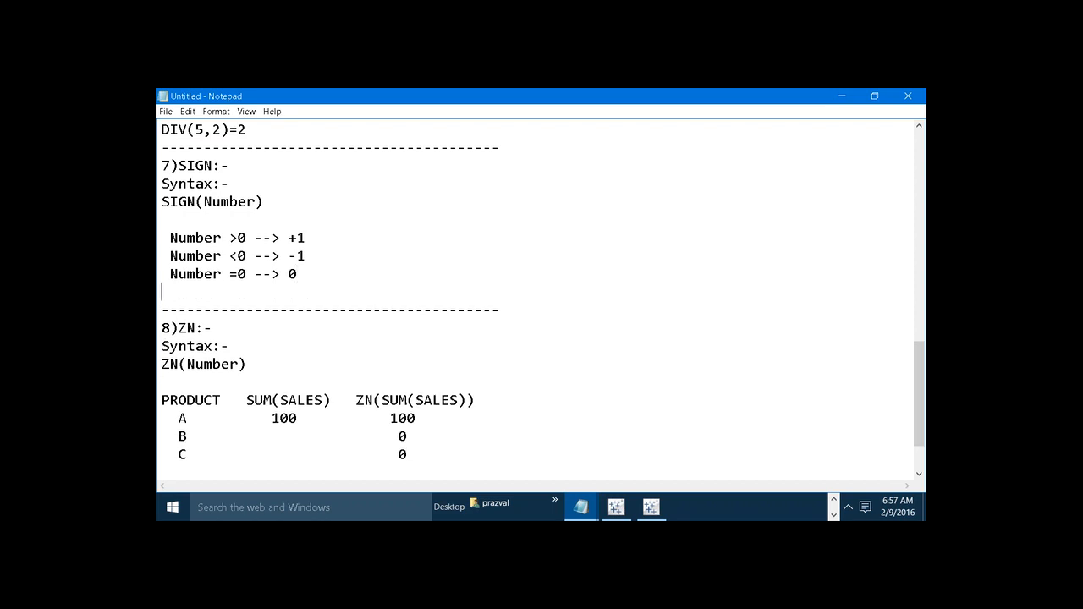
{"action": "type", "text": "Task:-"}
{"action": "key", "text": "Return"}
{"action": "type", "text": "Cus"}
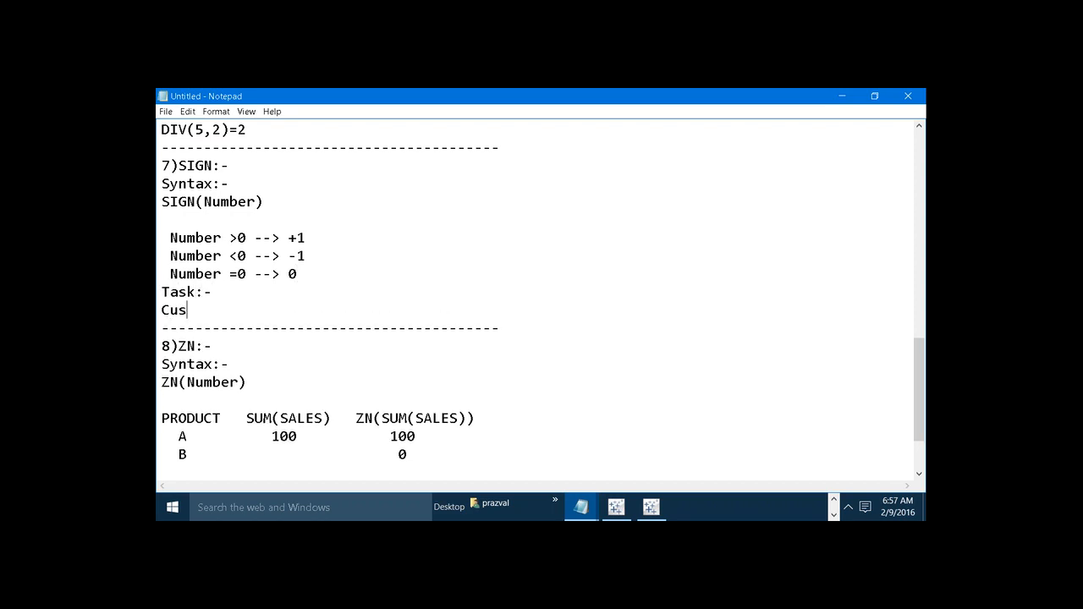
{"action": "type", "text": "tomer wisen"}
{"action": "key", "text": "BackSpace"}
{"action": "type", "text": "profit t"}
{"action": "key", "text": "BackSpace"}
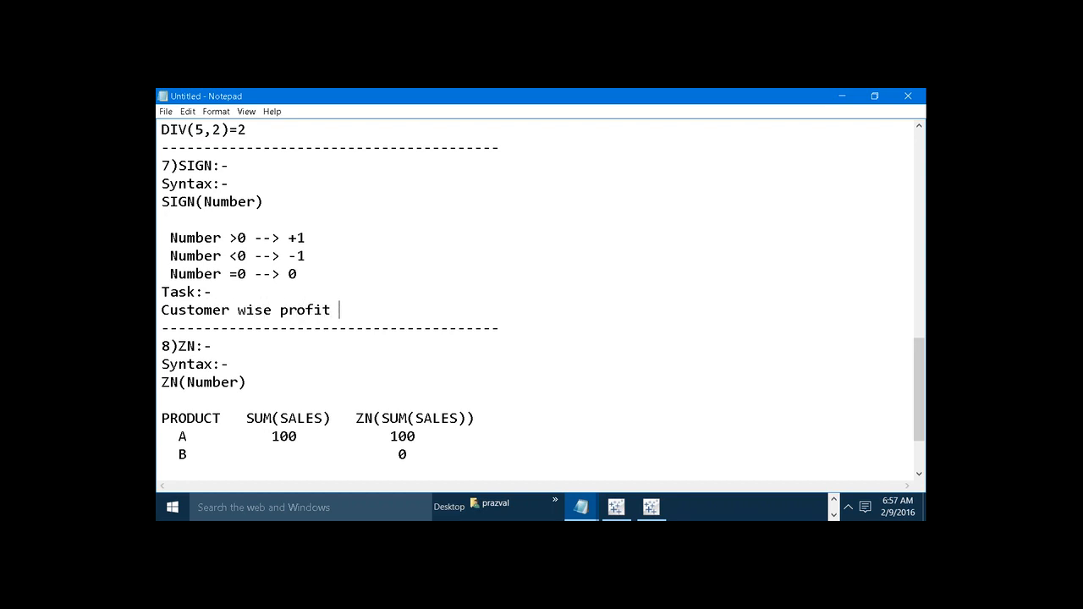
{"action": "type", "text": "ranks"}
{"action": "key", "text": "Return"}
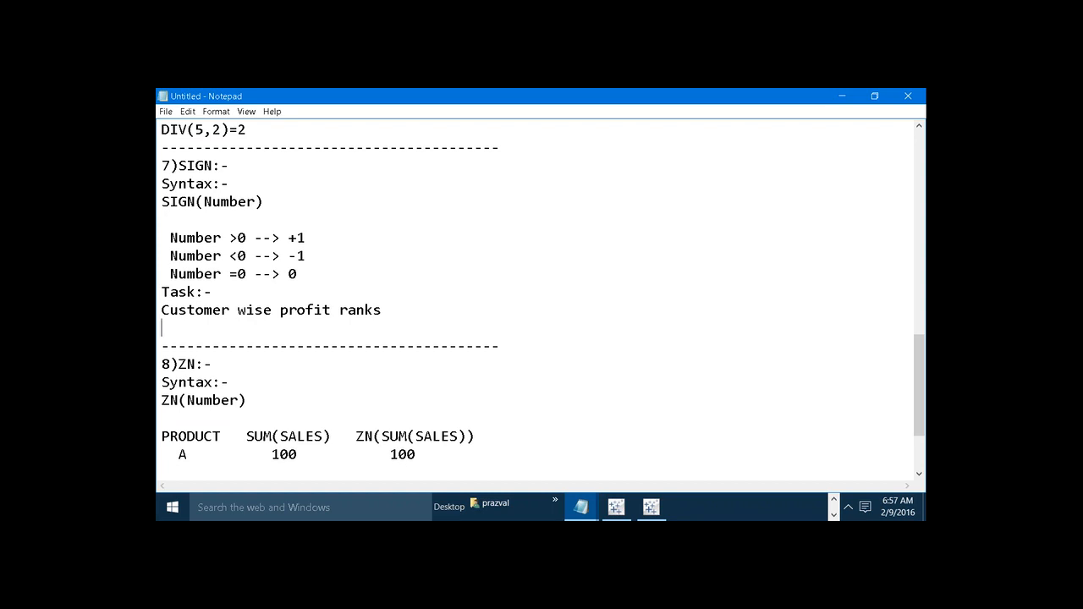
Switch to Tableau and build a new worksheet with Customer Name on rows and Profit on columns, sorted by descending profit.
{"action": "left_click", "coordinate": [650, 507]}
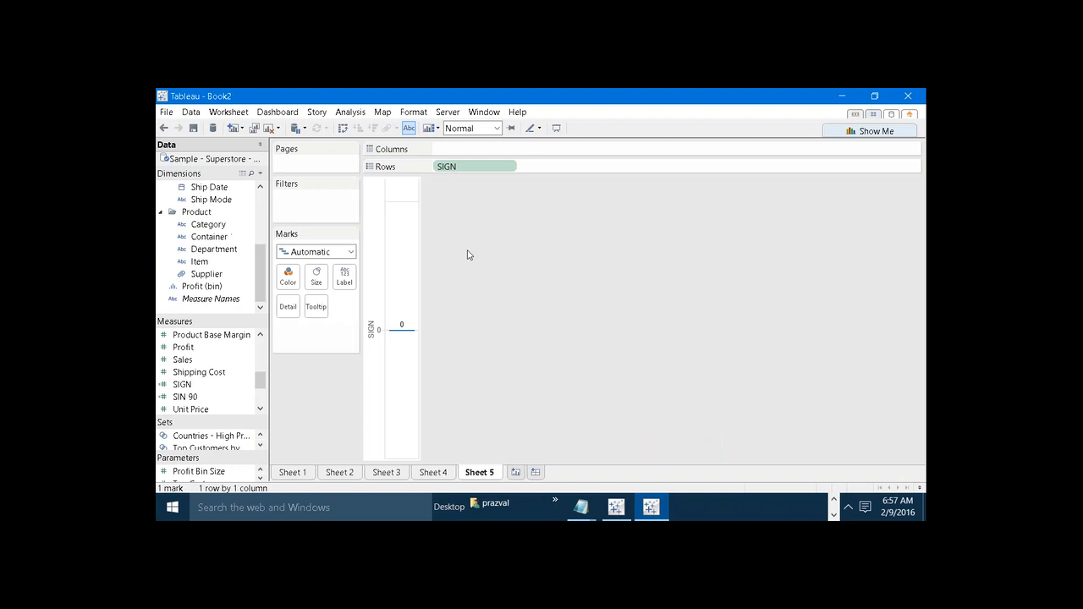
{"action": "left_click", "coordinate": [232, 128]}
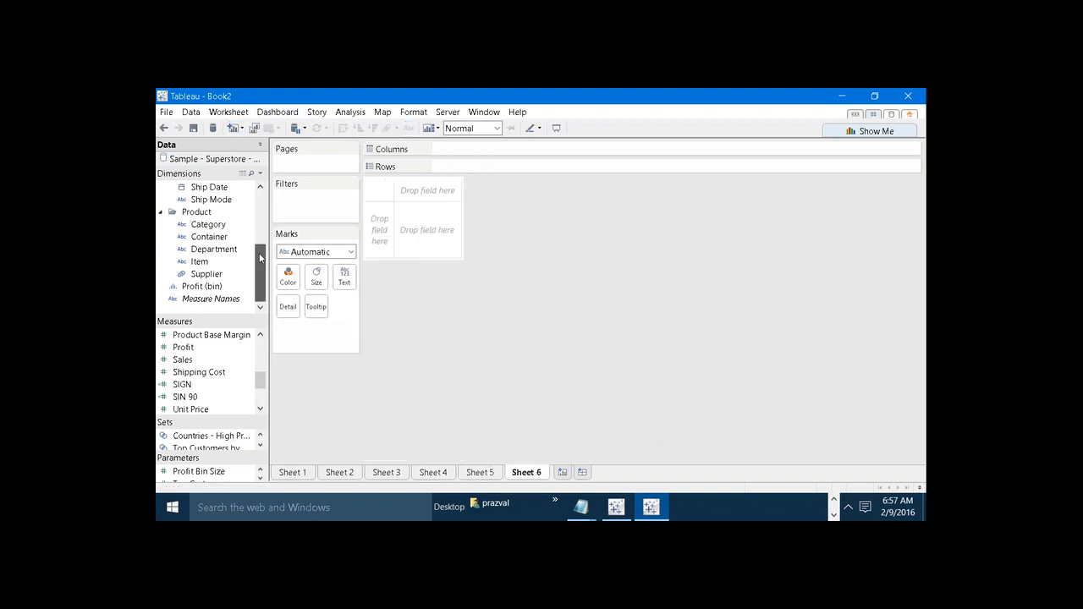
{"action": "left_click_drag", "start_coordinate": [261, 258], "coordinate": [505, 173]}
{"action": "left_click", "coordinate": [524, 290]}
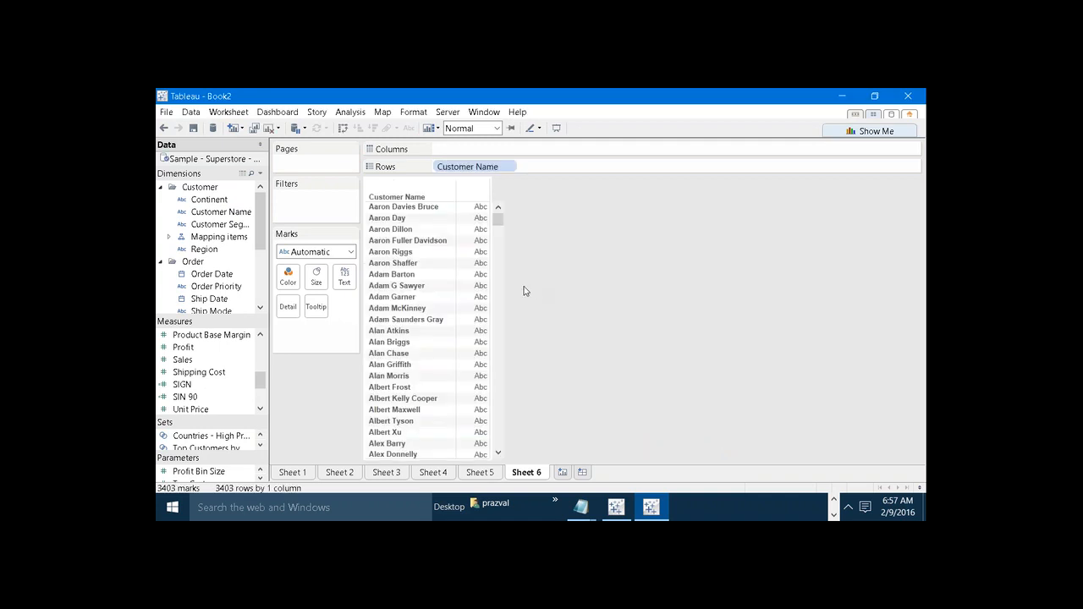
{"action": "left_click_drag", "start_coordinate": [261, 380], "coordinate": [506, 150]}
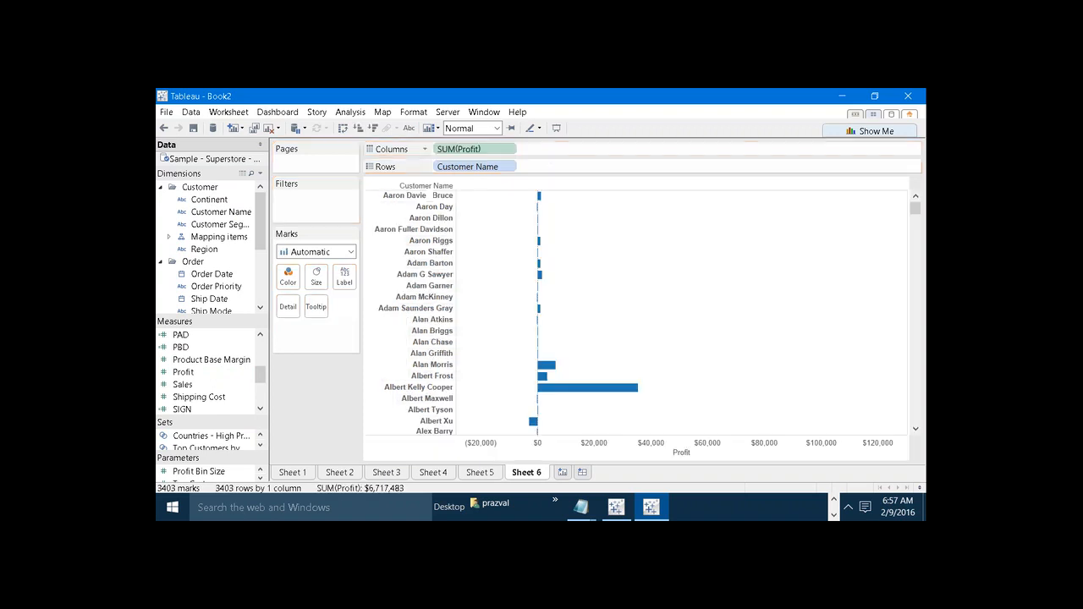
{"action": "left_click", "coordinate": [372, 128]}
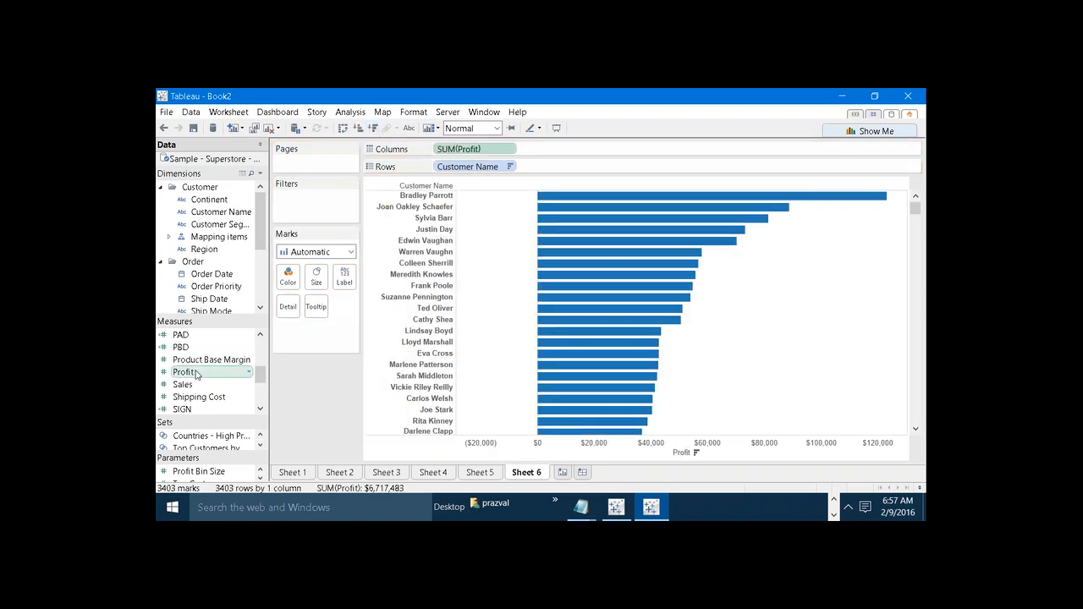
Color the customer bars by Profit and show the mark labels.
{"action": "left_click_drag", "start_coordinate": [195, 375], "coordinate": [287, 275]}
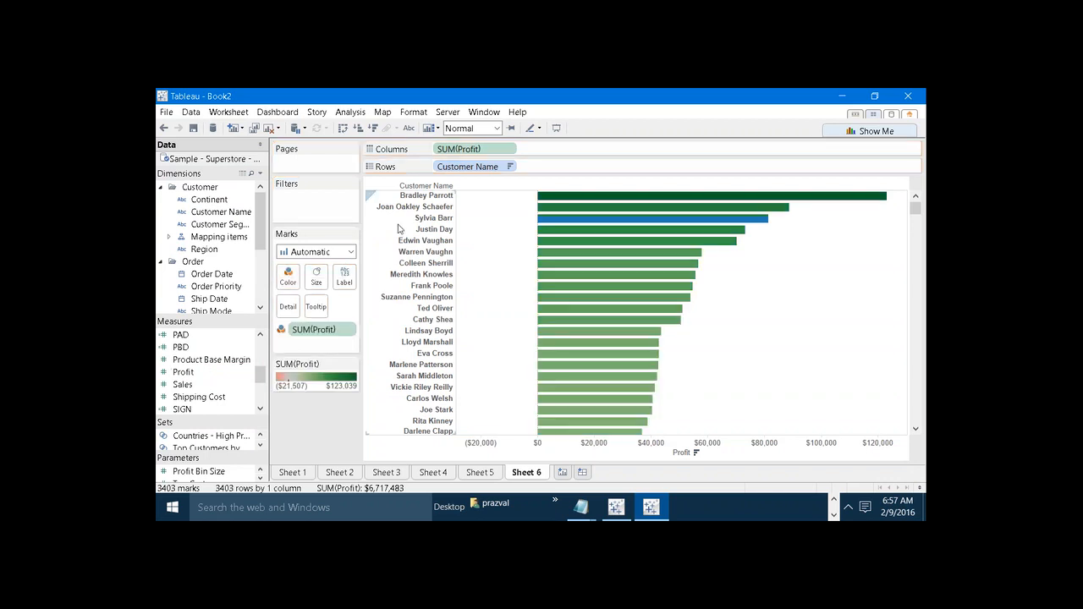
{"action": "left_click", "coordinate": [409, 127]}
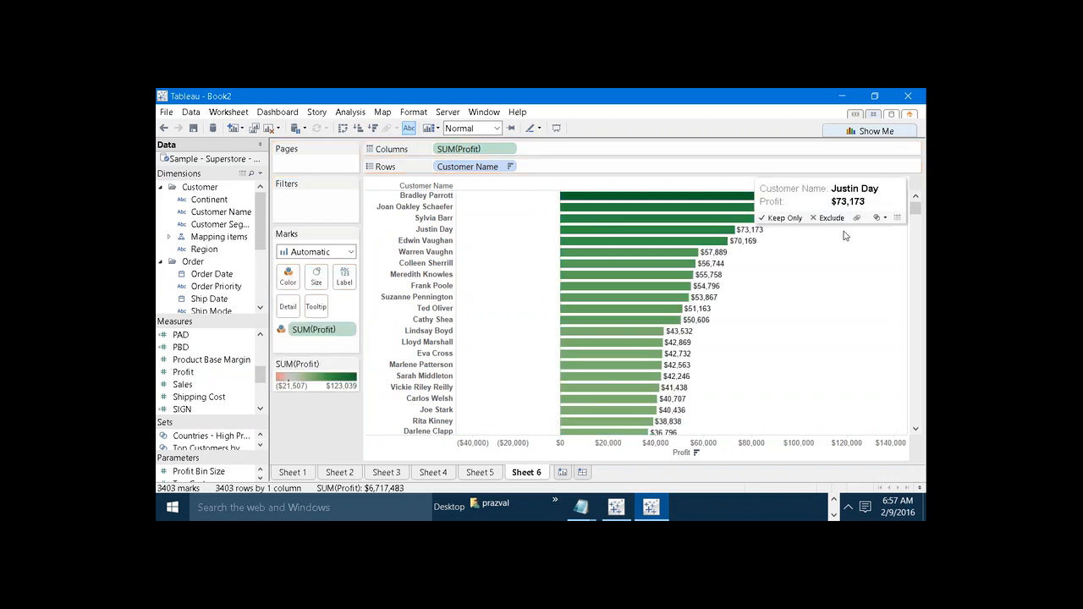
{"action": "mouse_move", "coordinate": [915, 207]}
{"action": "left_mouse_down"}
{"action": "mouse_move", "coordinate": [923, 420]}
{"action": "mouse_move", "coordinate": [903, 199]}
{"action": "left_mouse_up"}
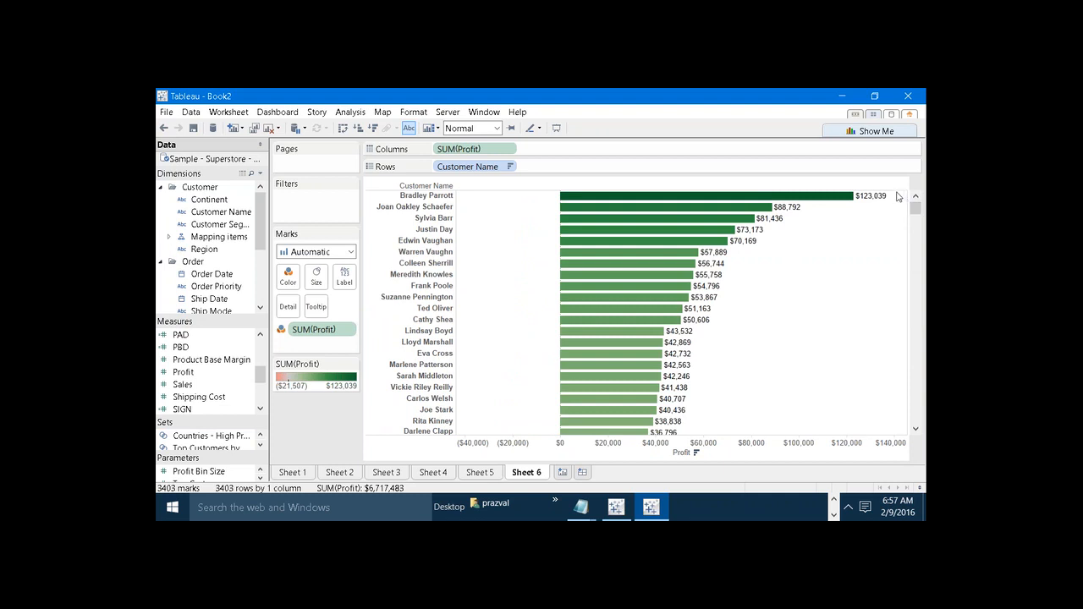
Create a calculated field named Profit_Sign with the formula SIGN(SUM([Profit])).
{"action": "left_click", "coordinate": [261, 174]}
{"action": "left_click", "coordinate": [249, 203]}
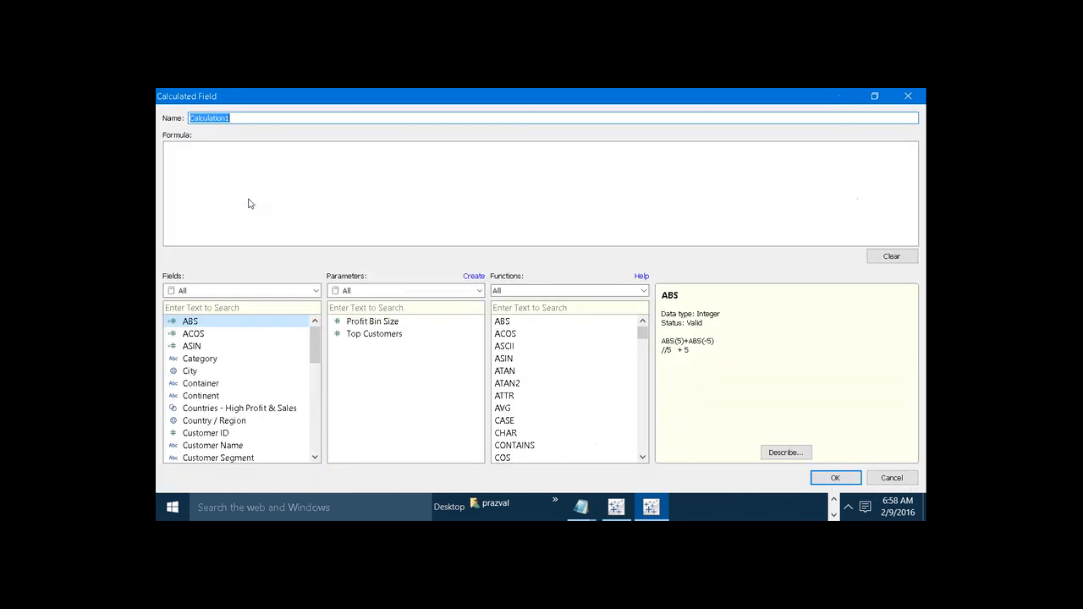
{"action": "type", "text": "Profit_Sign"}
{"action": "left_click", "coordinate": [292, 171]}
{"action": "type", "text": "SI"}
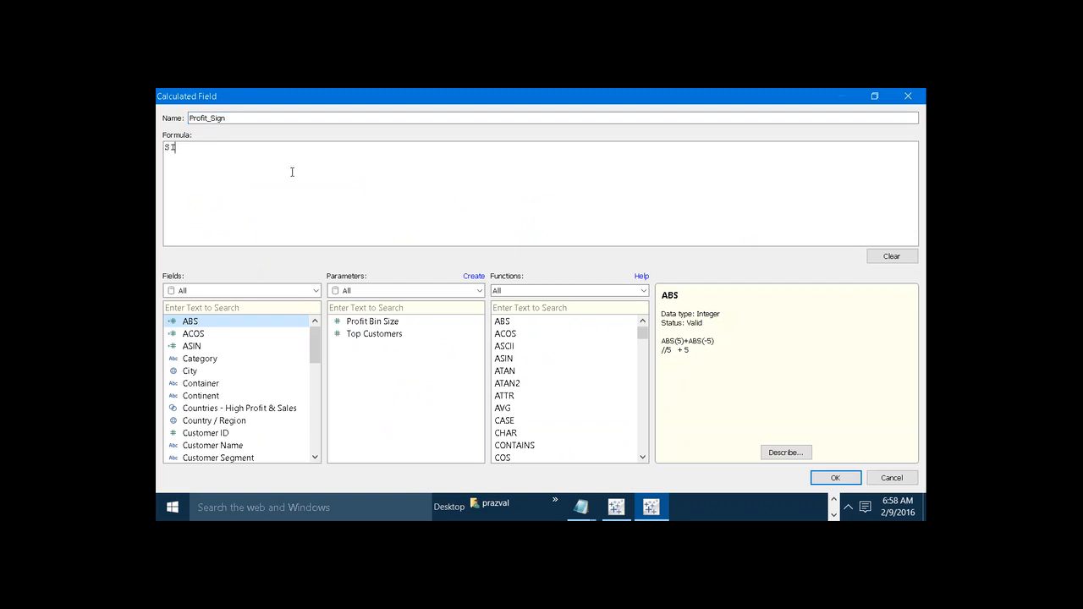
{"action": "type", "text": "GN(SUM("}
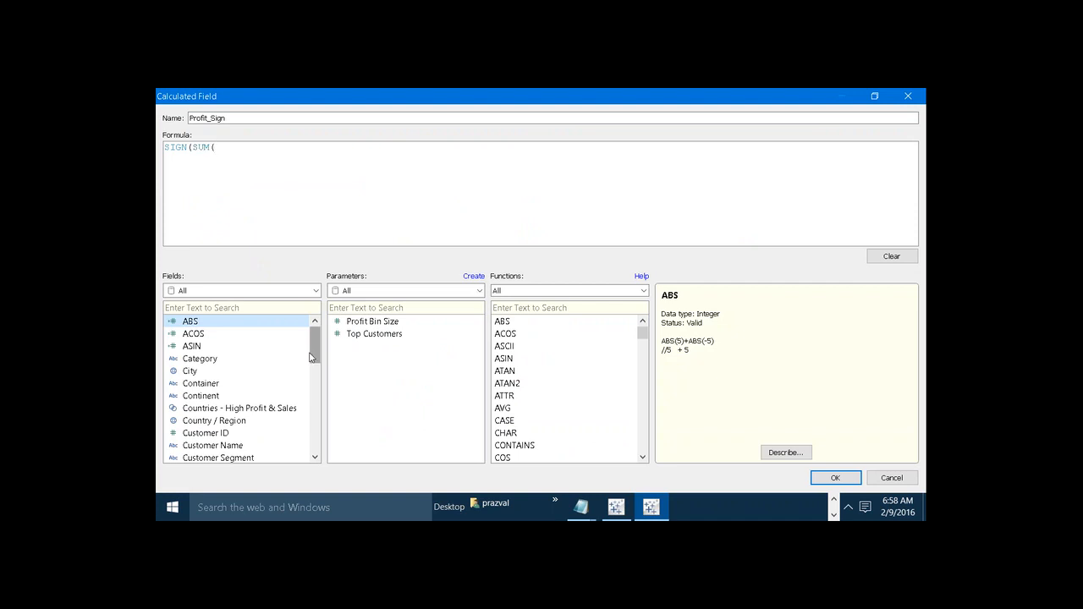
{"action": "scroll", "coordinate": [319, 372], "scroll_direction": "down", "scroll_amount": 2}
{"action": "left_click_drag", "start_coordinate": [319, 369], "coordinate": [319, 406]}
{"action": "double_click", "coordinate": [215, 435]}
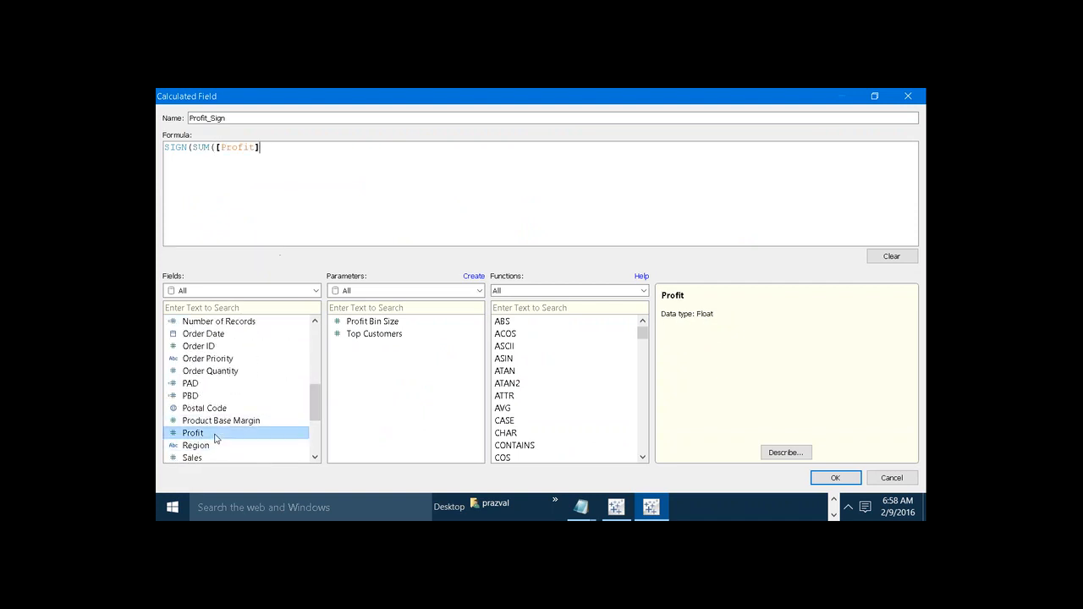
{"action": "type", "text": "))"}
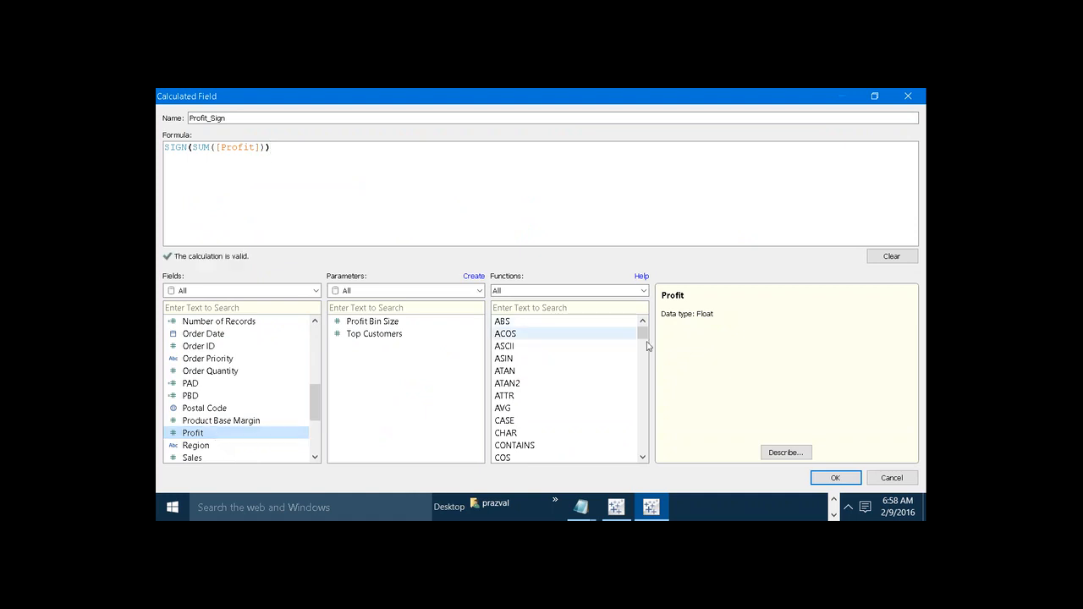
{"action": "left_click", "coordinate": [835, 478]}
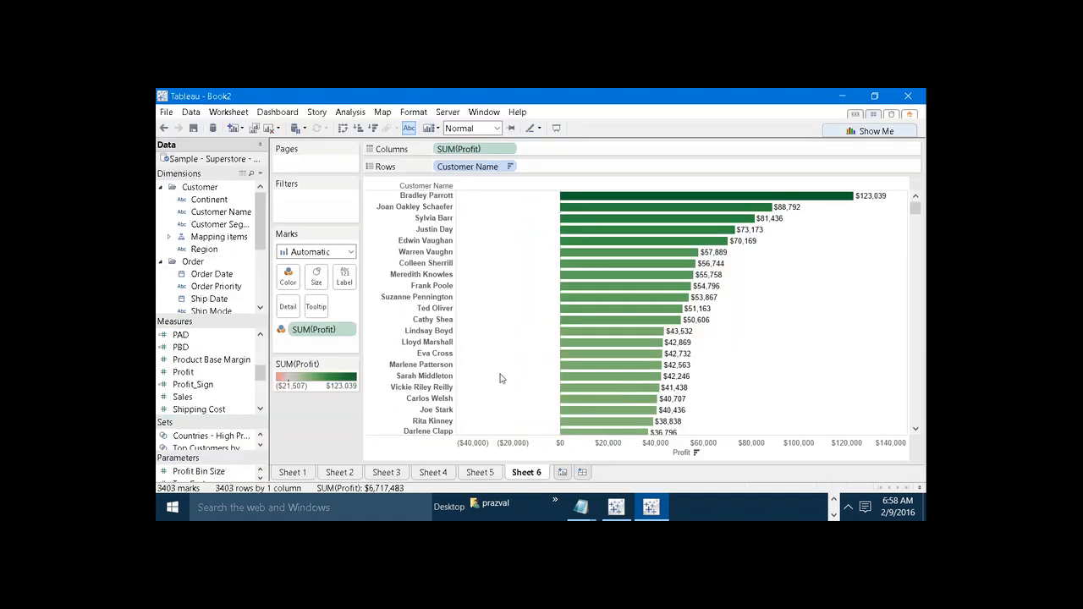
Color and label the customer bars by Profit_Sign, and check the marks further down the customer list.
{"action": "left_click_drag", "start_coordinate": [311, 364], "coordinate": [288, 275]}
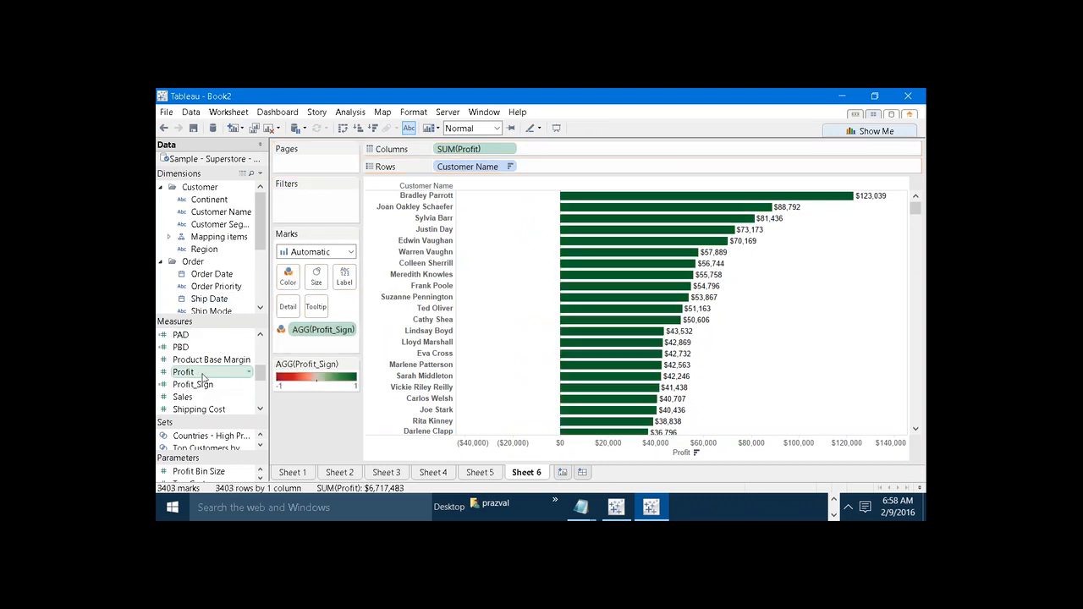
{"action": "left_click_drag", "start_coordinate": [209, 375], "coordinate": [344, 277]}
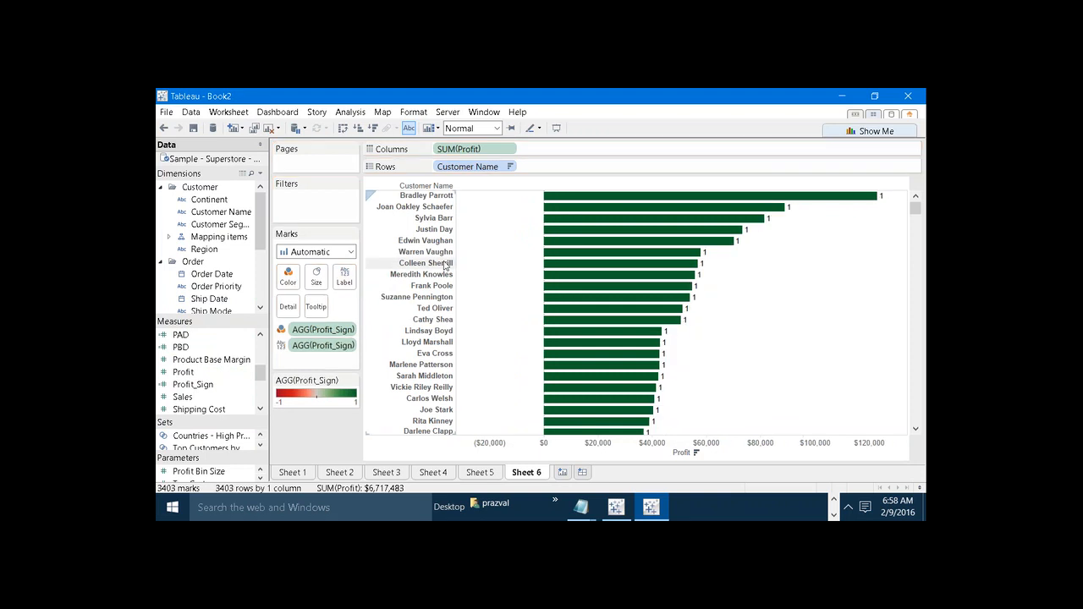
{"action": "left_click_drag", "start_coordinate": [917, 213], "coordinate": [902, 368]}
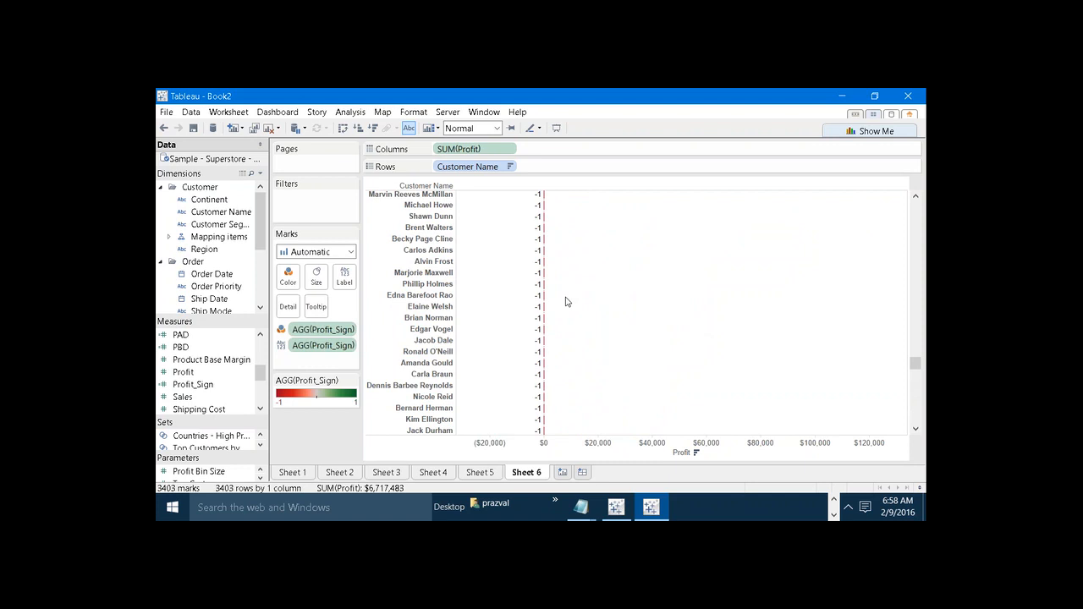
Switch to the Notepad function notes and add a dashed separator line below the ZN example table.
{"action": "mouse_move", "coordinate": [580, 506]}
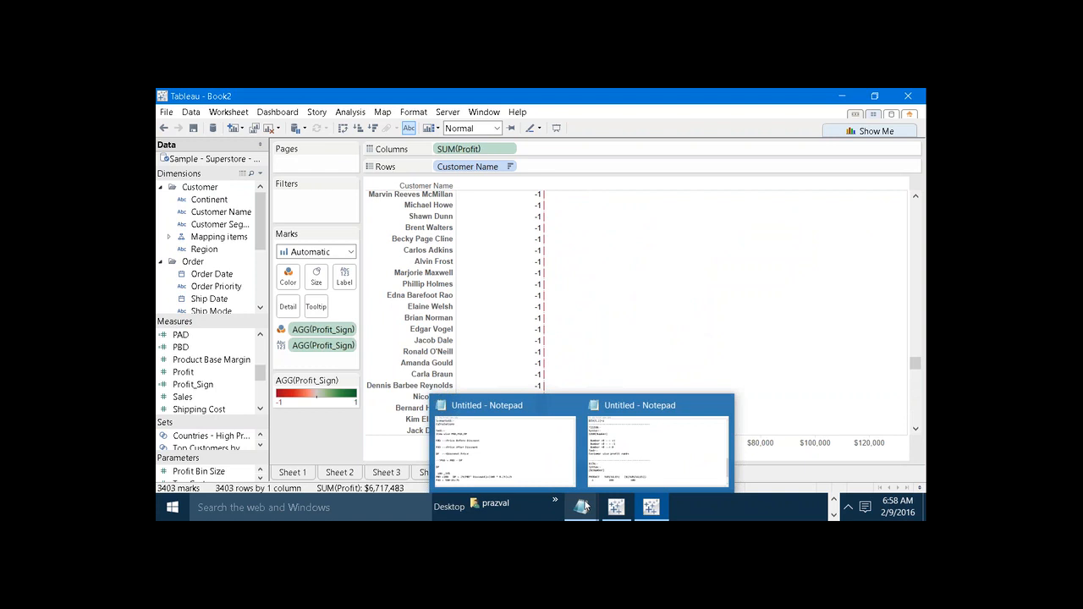
{"action": "left_click", "coordinate": [658, 441]}
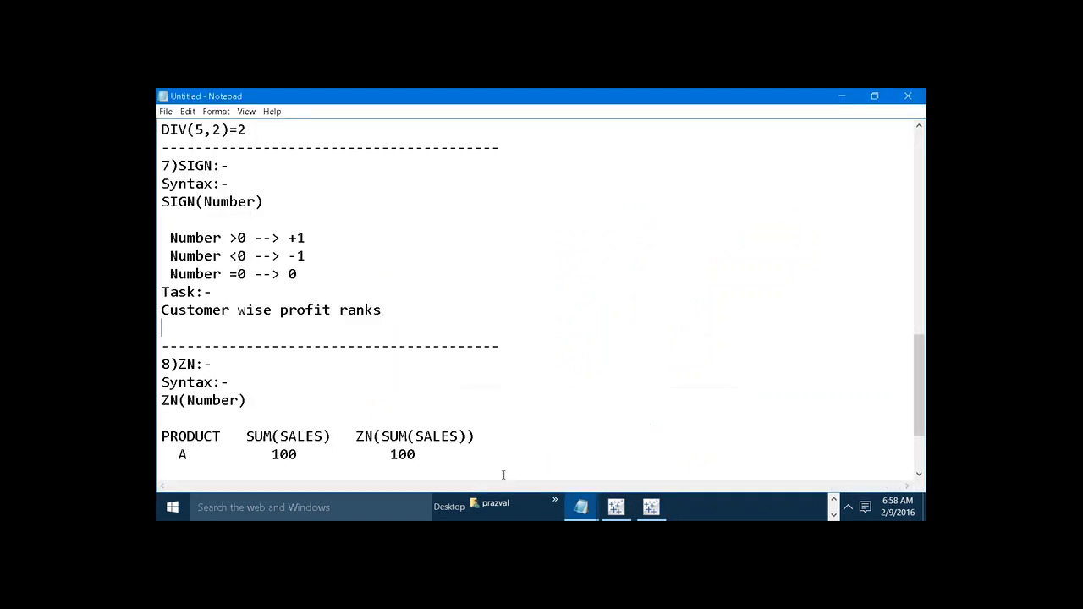
{"action": "key", "text": "Return"}
{"action": "type", "text": "B                         0"}
{"action": "key", "text": "Return"}
{"action": "type", "text": "C                         0"}
{"action": "key", "text": "Return"}
{"action": "type", "text": "D          200           200"}
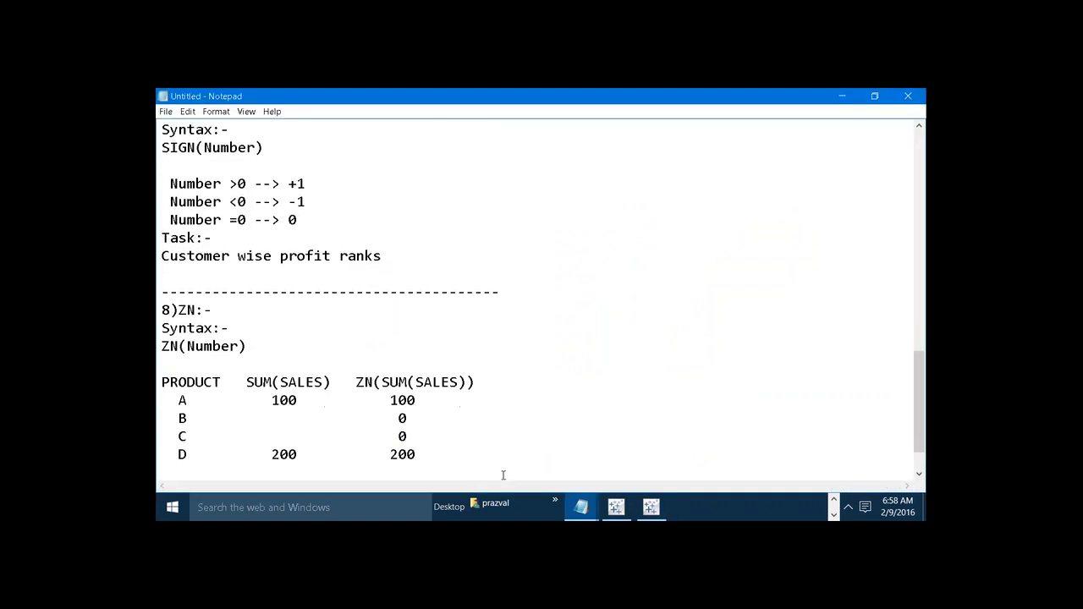
{"action": "key", "text": "Return"}
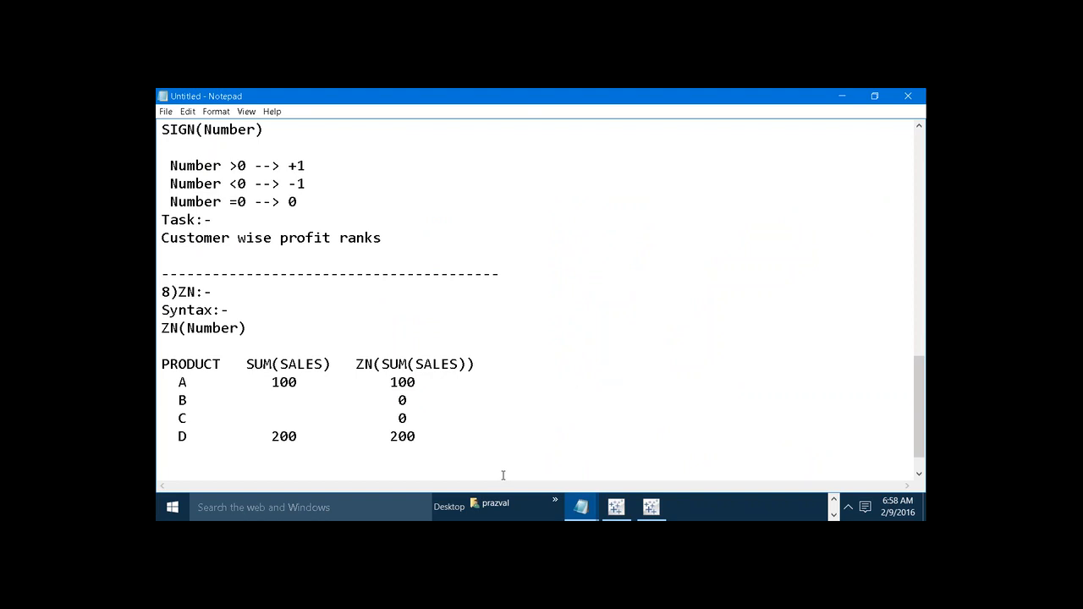
{"action": "type", "text": "-----------------------------------------"}
{"action": "key", "text": "Return"}
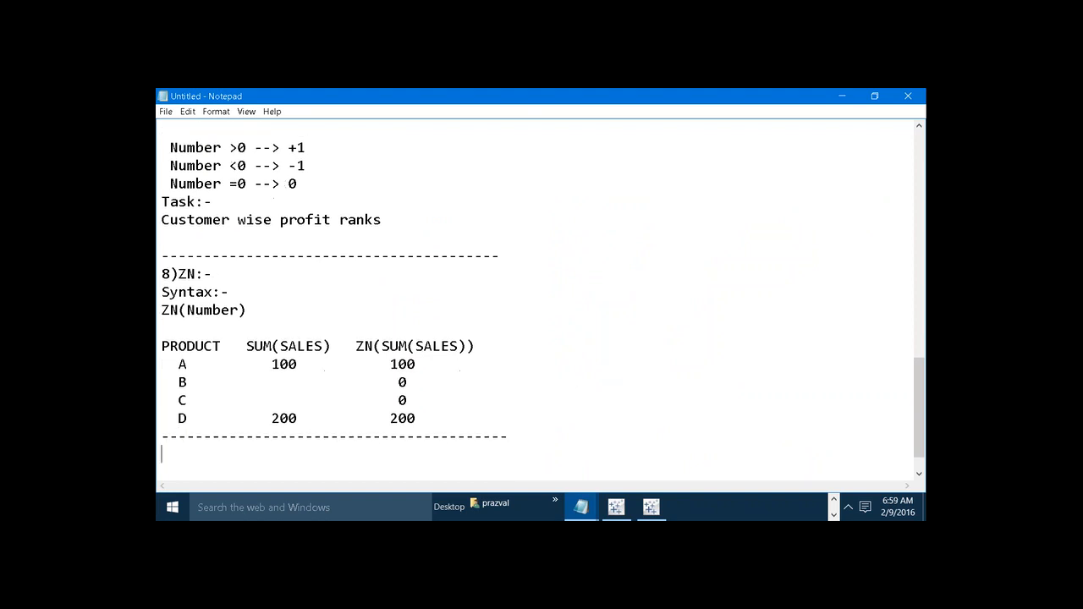
Add the heading "9)ROUND:-" with the syntax "ROUND(Expression,N)" and the explanation "N --> No of Places".
{"action": "type", "text": "9)ROUND:-"}
{"action": "key", "text": "Return"}
{"action": "type", "text": "Synta"}
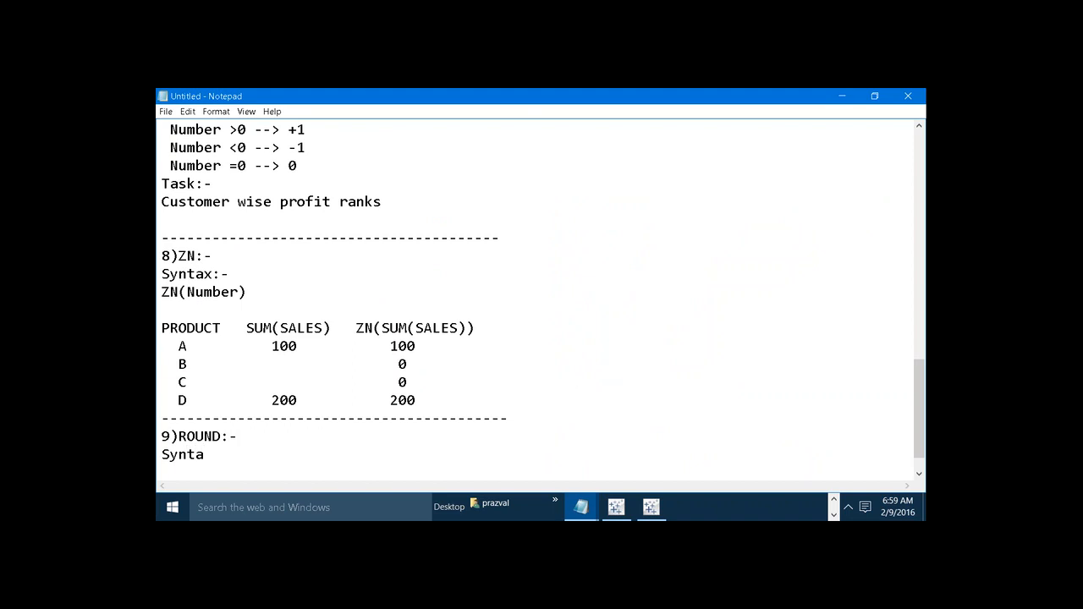
{"action": "type", "text": "x:-"}
{"action": "key", "text": "Return"}
{"action": "type", "text": "ROUND"}
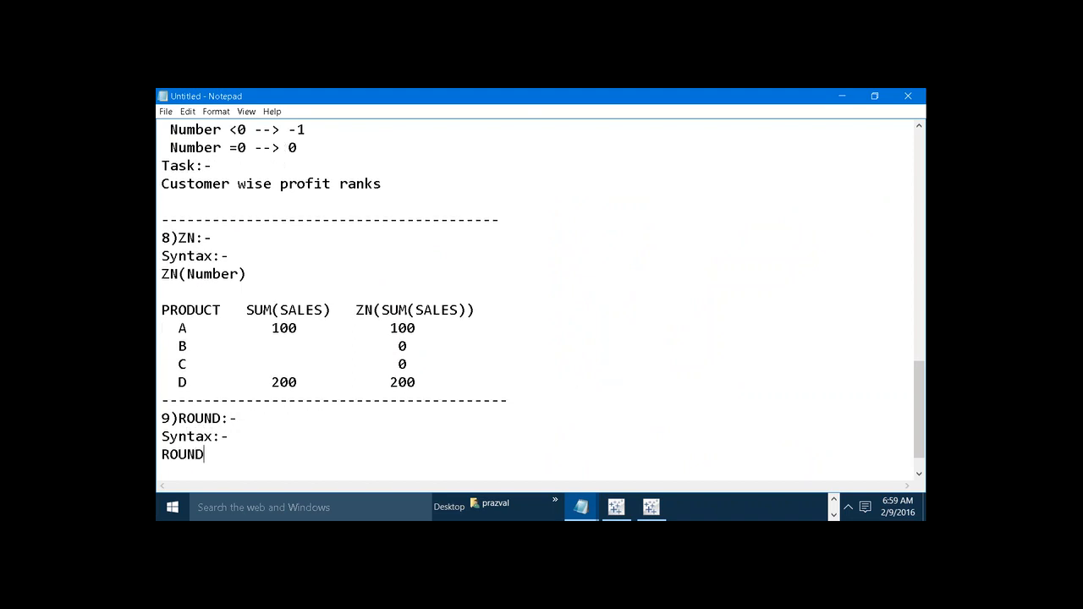
{"action": "type", "text": "(Expression,N"}
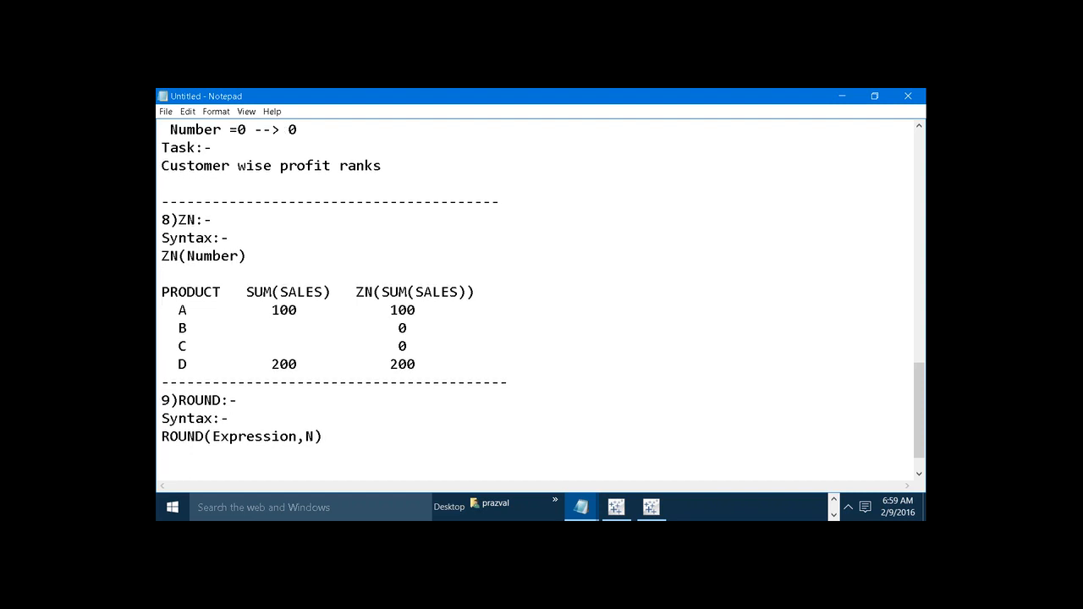
{"action": "type", "text": "N --> No of Places"}
Open Paint and add the text "ROUND(Expression,N)" at font size 16 near the top of the blank canvas.
{"action": "key", "text": "super+r"}
{"action": "type", "text": "mspaint"}
{"action": "key", "text": "Return"}
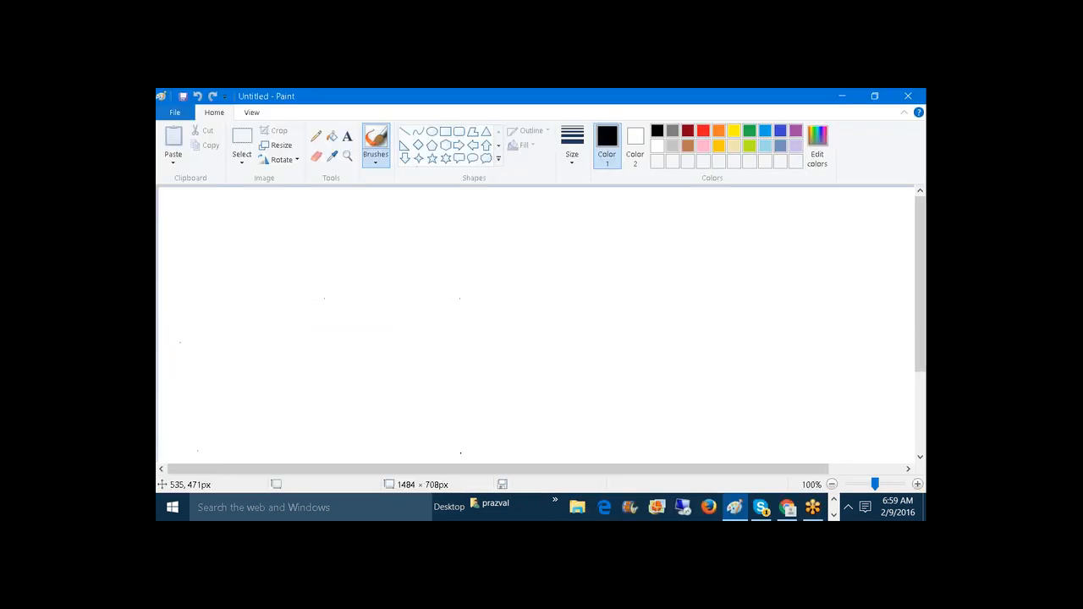
{"action": "left_click", "coordinate": [350, 136]}
{"action": "left_click_drag", "start_coordinate": [237, 207], "coordinate": [657, 350]}
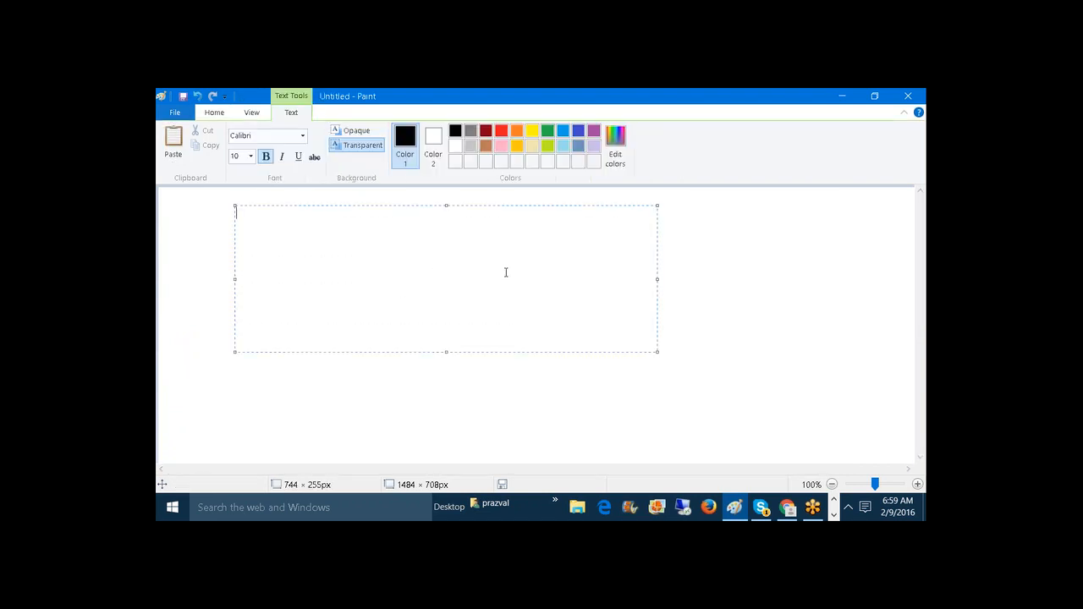
{"action": "left_click", "coordinate": [250, 156]}
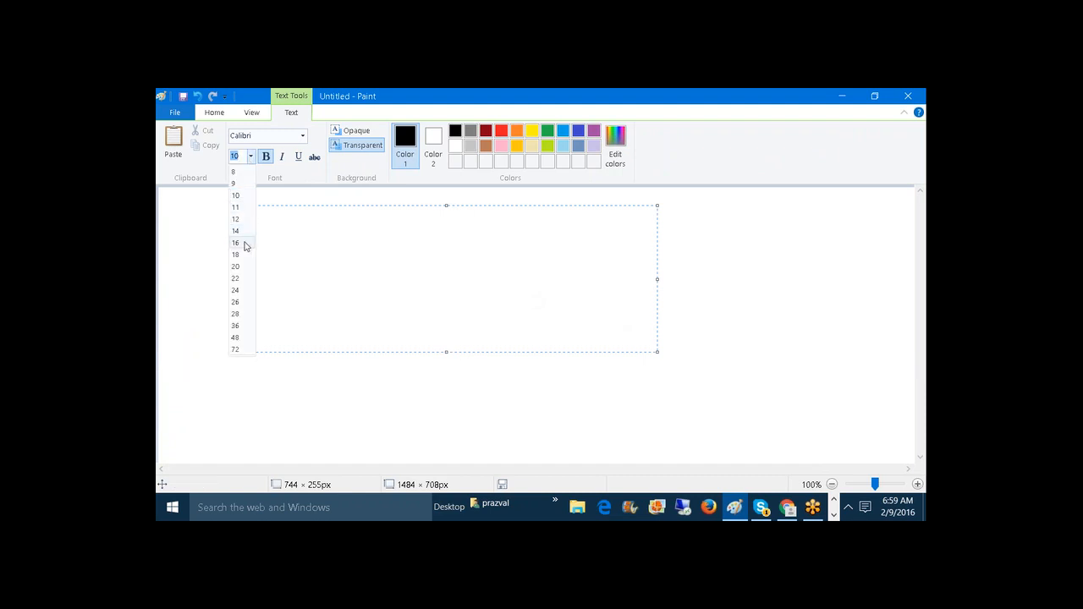
{"action": "left_click", "coordinate": [244, 243]}
{"action": "type", "text": "ROUN"}
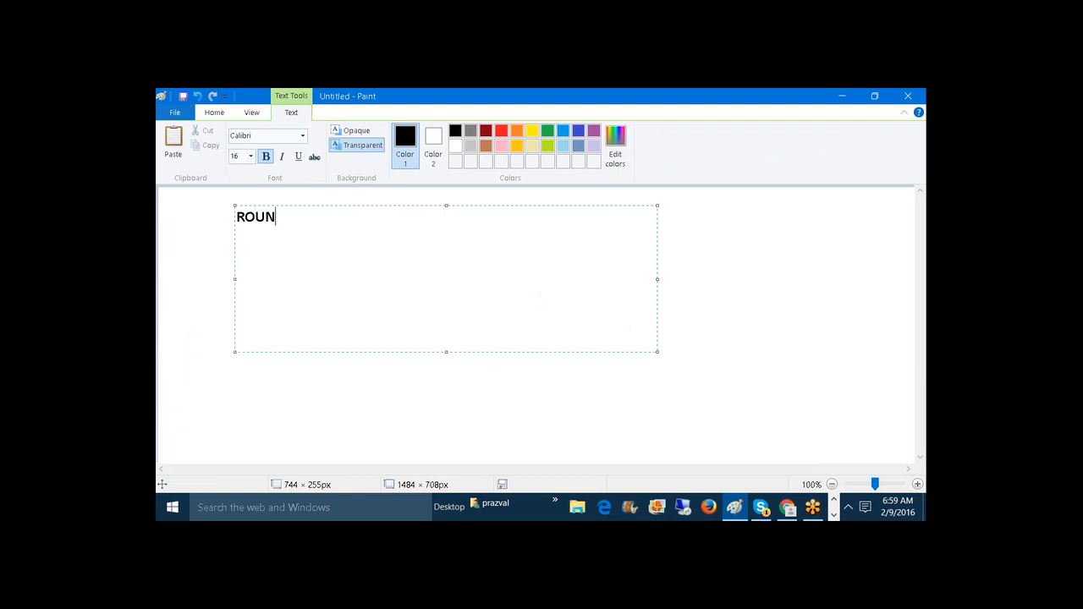
{"action": "type", "text": "D(Expression"}
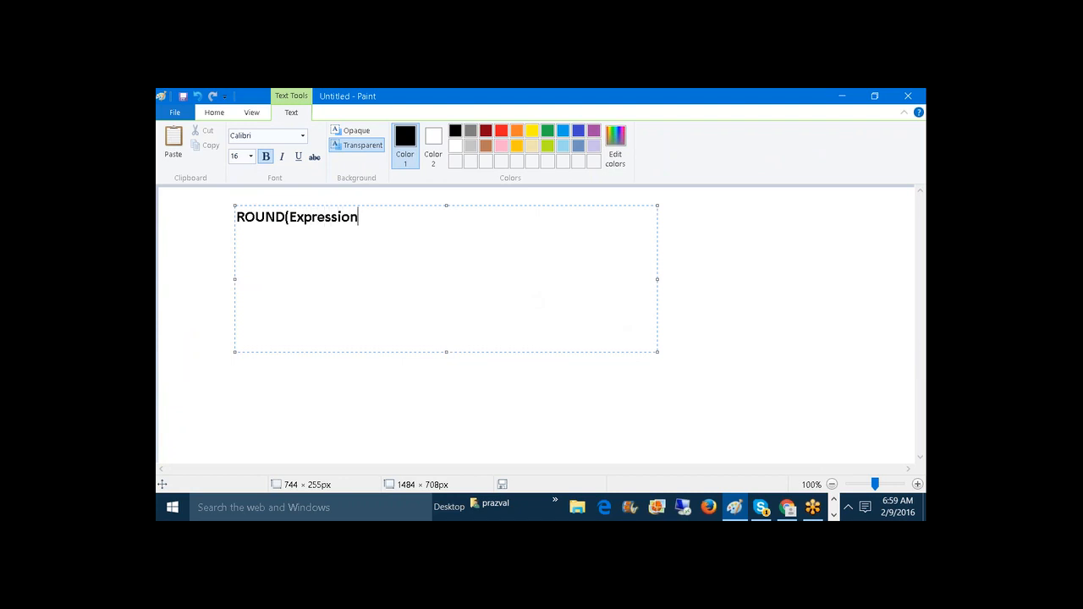
{"action": "type", "text": ",N)"}
{"action": "left_click", "coordinate": [686, 293]}
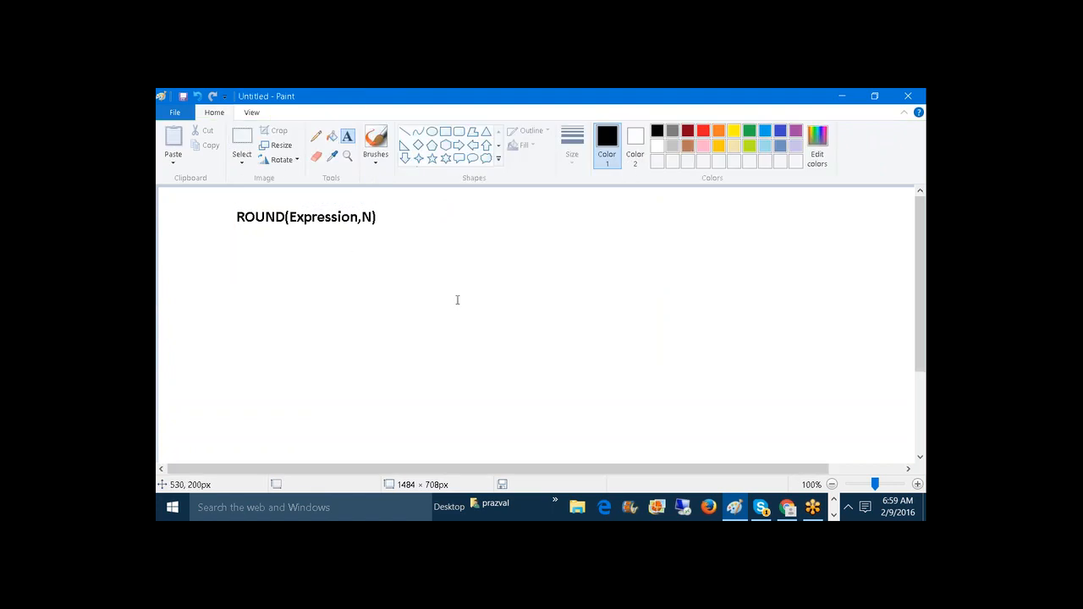
Add the text "IF 'N' is positive--->Round decimals" just below the ROUND syntax.
{"action": "left_click_drag", "start_coordinate": [240, 227], "coordinate": [586, 304]}
{"action": "type", "text": "IF "}
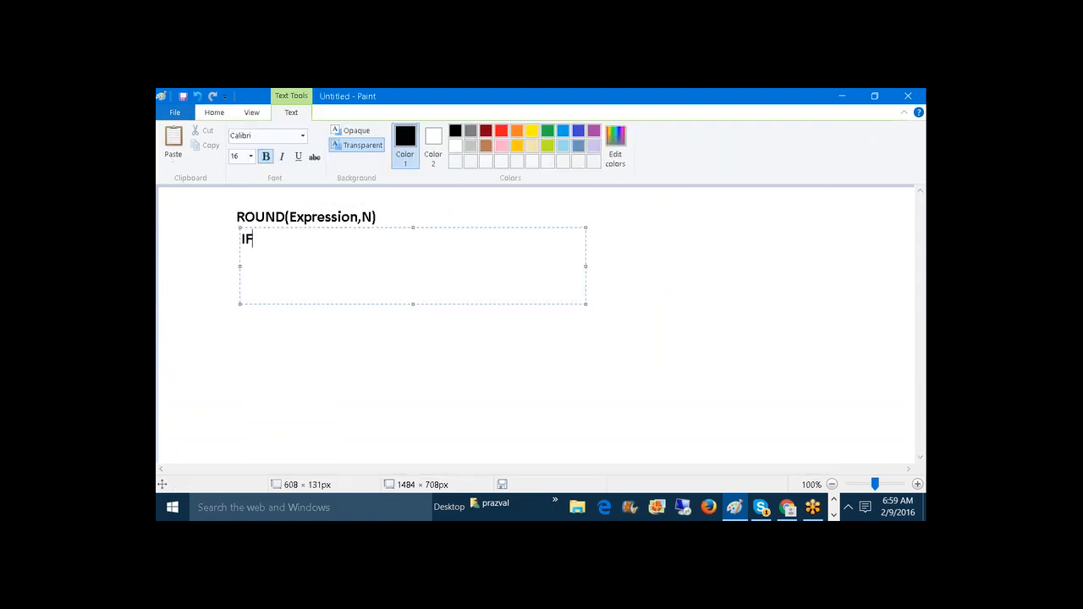
{"action": "type", "text": "'N' is positive"}
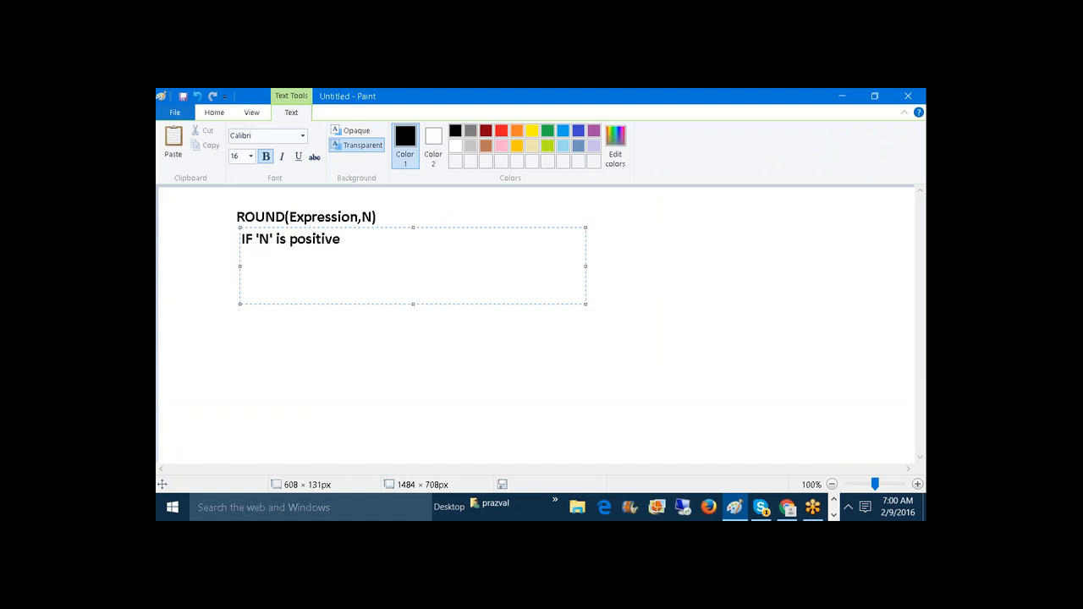
{"action": "type", "text": "--->Round decimals"}
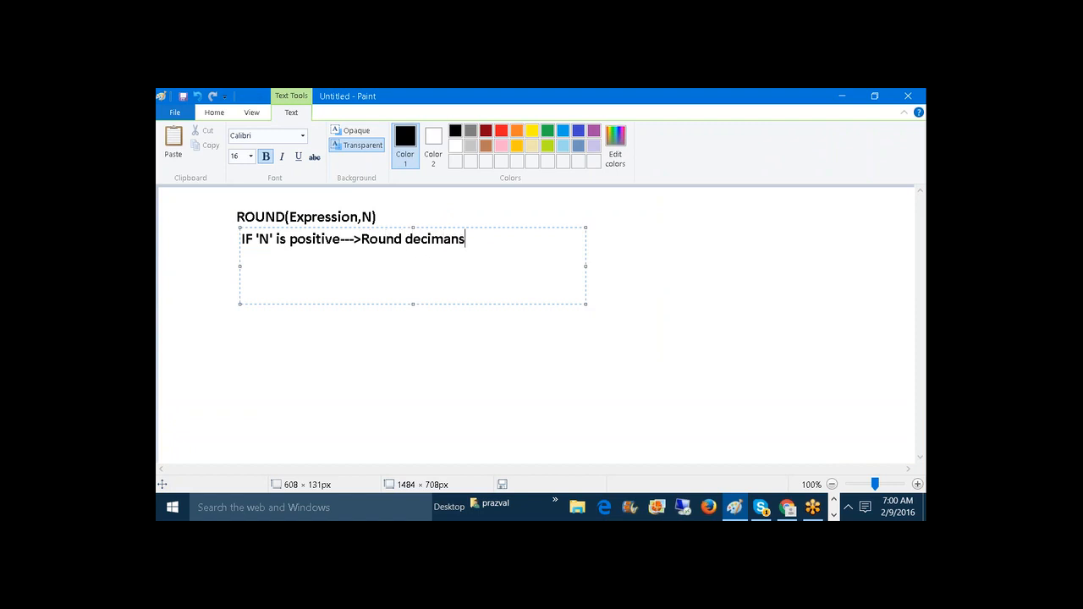
{"action": "key", "text": "BackSpace"}
{"action": "key", "text": "BackSpace"}
{"action": "type", "text": "ls"}
Duplicate the positive-N rule into a new text box to its right, level with the original line.
{"action": "key", "text": "ctrl+a"}
{"action": "key", "text": "ctrl+c"}
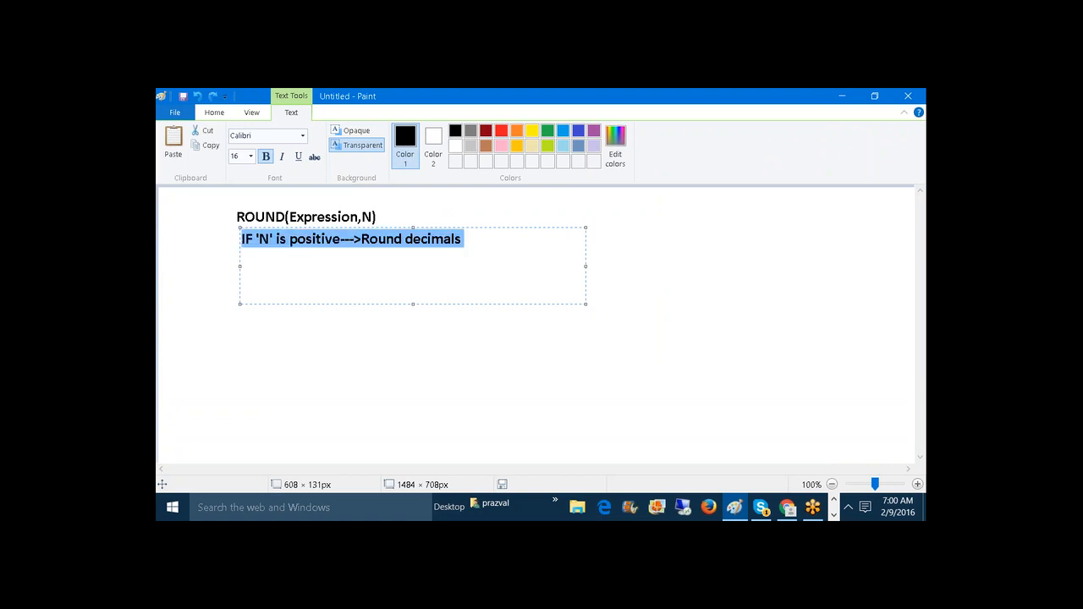
{"action": "left_click", "coordinate": [658, 297]}
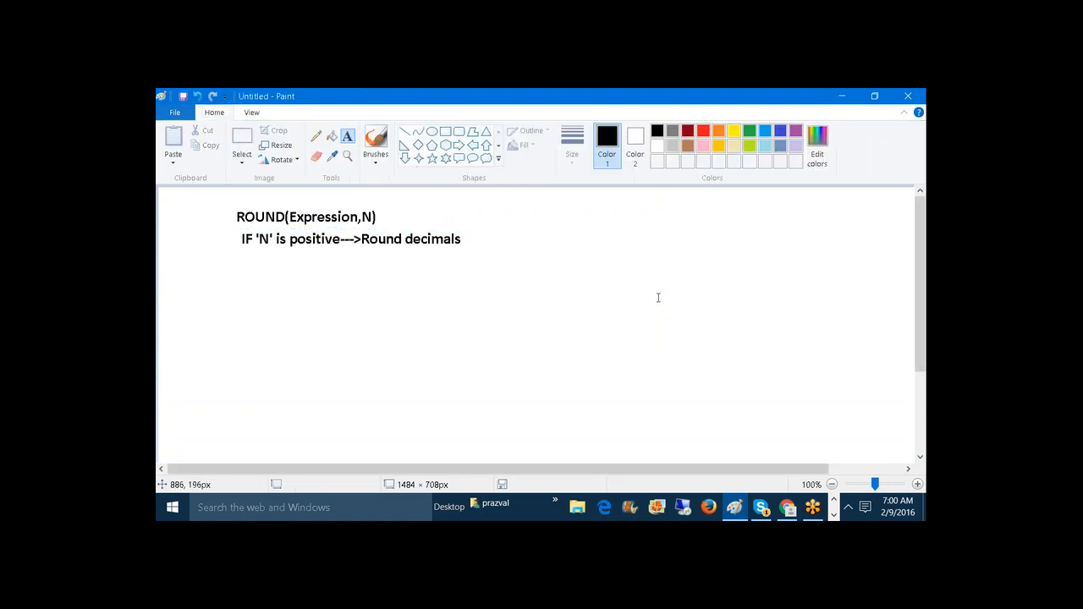
{"action": "left_click_drag", "start_coordinate": [568, 230], "coordinate": [847, 283]}
{"action": "key", "text": "ctrl+v"}
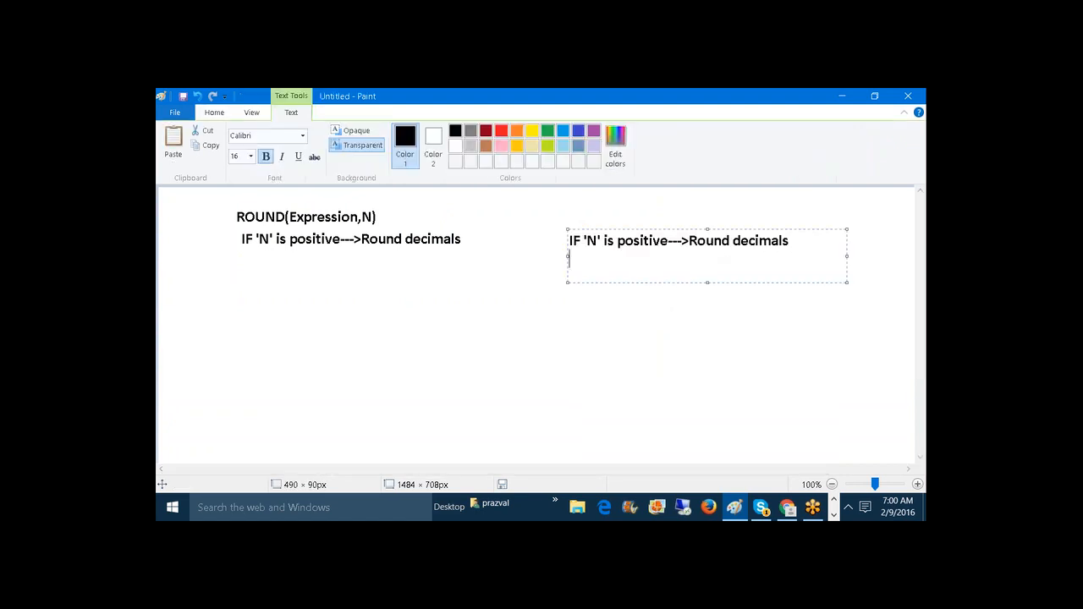
{"action": "left_click_drag", "start_coordinate": [708, 226], "coordinate": [709, 223]}
Edit the condition in the copied rule to read "IF 'N' is Negative".
{"action": "left_click", "coordinate": [670, 237]}
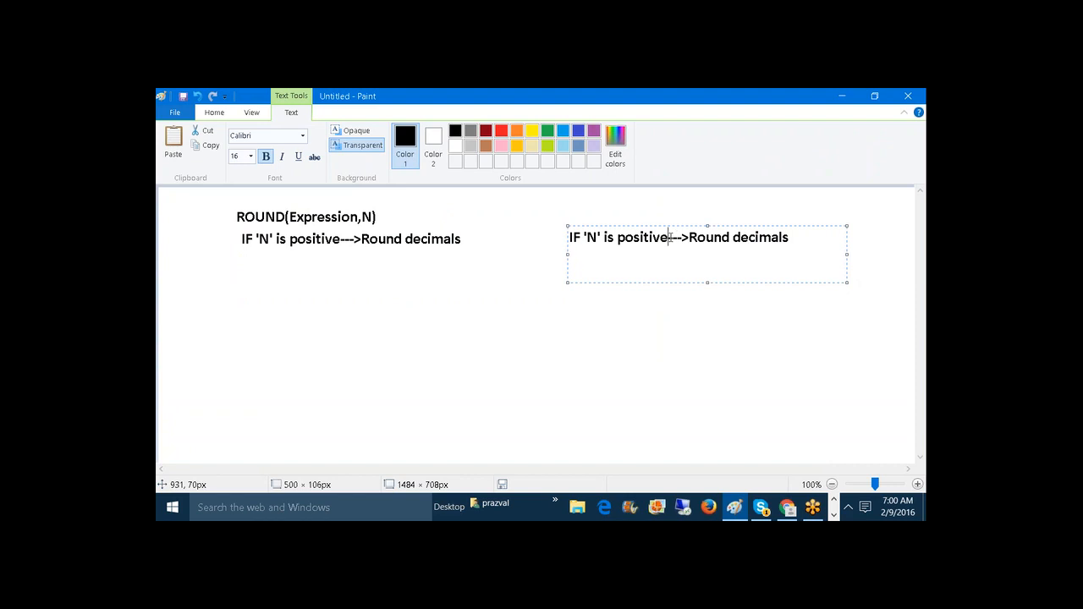
{"action": "key", "text": "BackSpace"}
{"action": "key", "text": "BackSpace"}
{"action": "key", "text": "BackSpace"}
{"action": "key", "text": "BackSpace"}
{"action": "key", "text": "BackSpace"}
{"action": "key", "text": "BackSpace"}
{"action": "key", "text": "BackSpace"}
{"action": "key", "text": "BackSpace"}
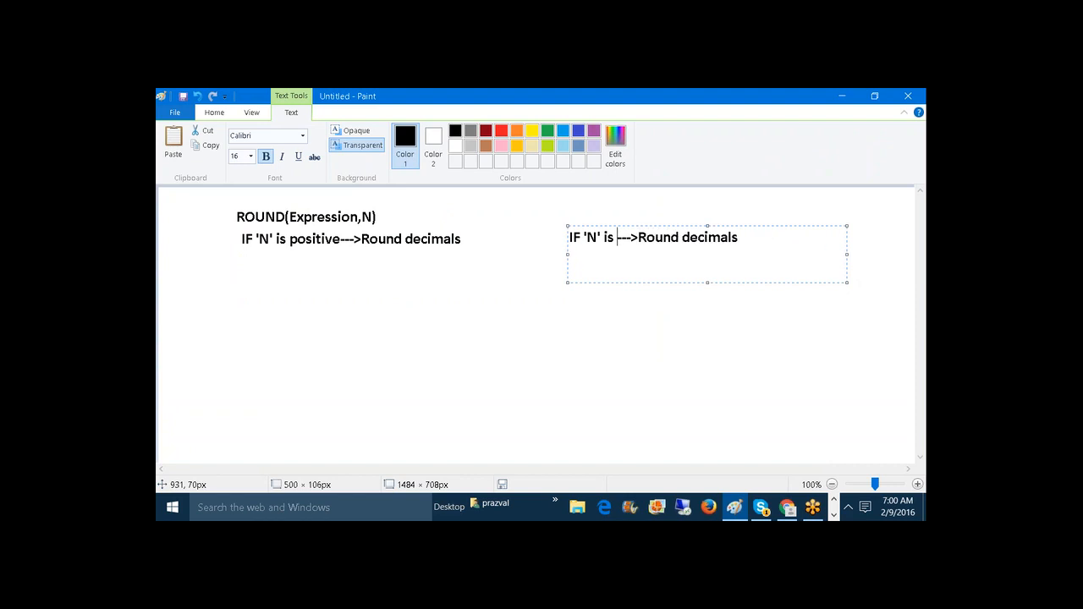
{"action": "type", "text": "Negative"}
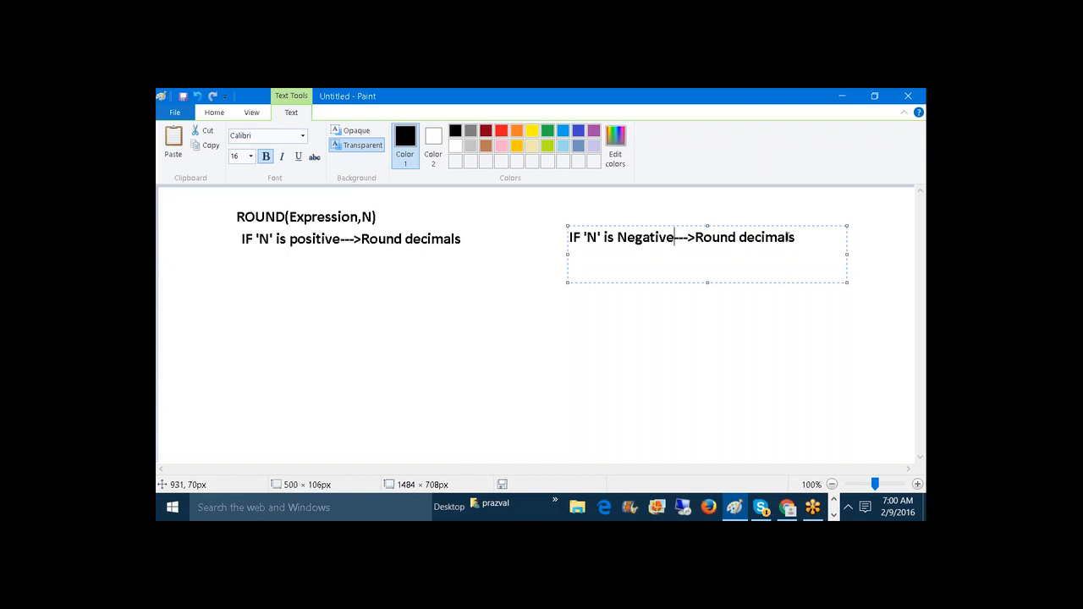
Change the end of the copied rule to "Round Integers" and finish the text.
{"action": "key", "text": "End"}
{"action": "key", "text": "BackSpace"}
{"action": "key", "text": "BackSpace"}
{"action": "key", "text": "BackSpace"}
{"action": "key", "text": "BackSpace"}
{"action": "key", "text": "BackSpace"}
{"action": "key", "text": "BackSpace"}
{"action": "key", "text": "BackSpace"}
{"action": "key", "text": "BackSpace"}
{"action": "type", "text": "Integers"}
{"action": "left_click", "coordinate": [836, 310]}
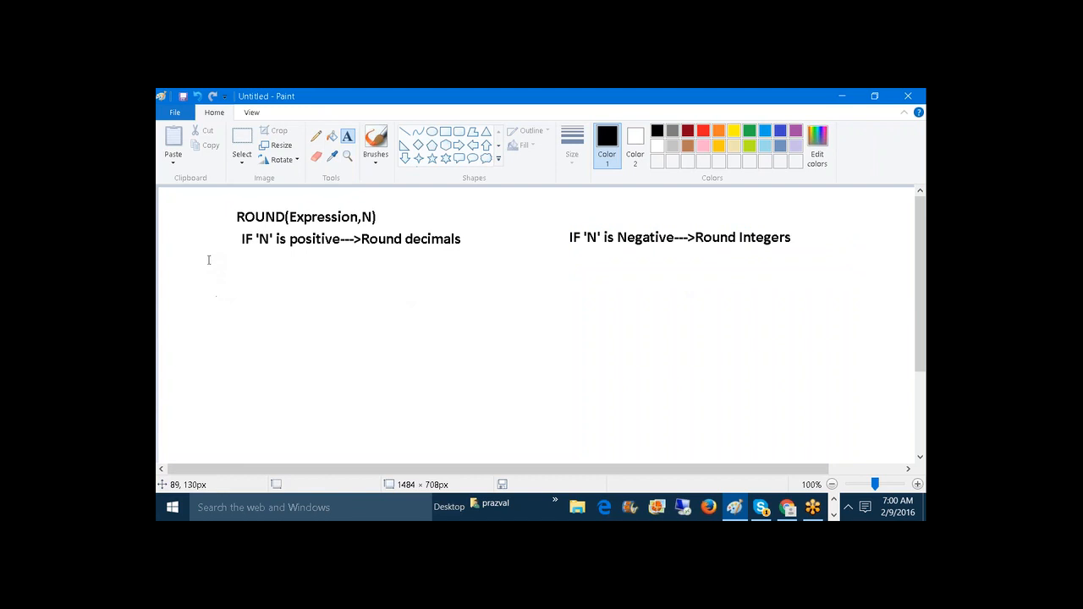
Write the example "ROUND(12.1234,2)" below the positive-N rule.
{"action": "left_click_drag", "start_coordinate": [208, 260], "coordinate": [567, 464]}
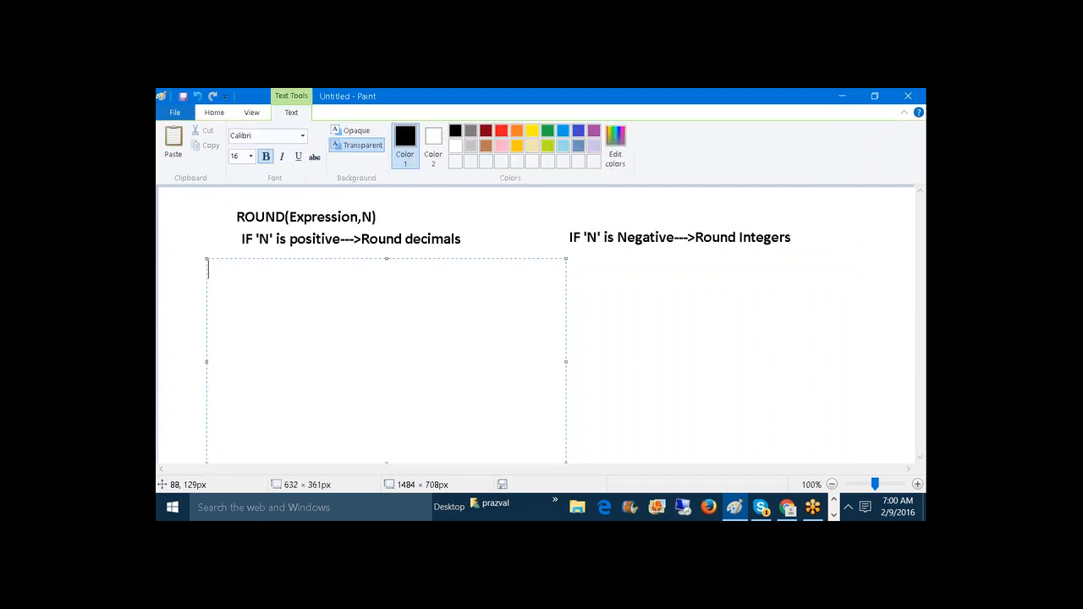
{"action": "type", "text": "ROUND(12.1234,2"}
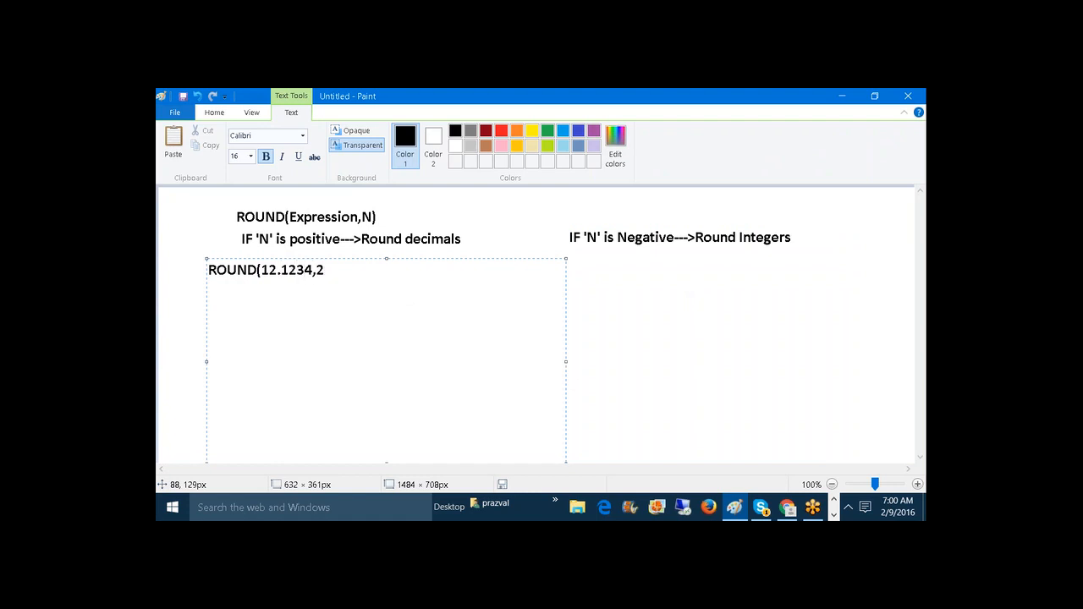
{"action": "type", "text": ")"}
{"action": "left_click", "coordinate": [610, 415]}
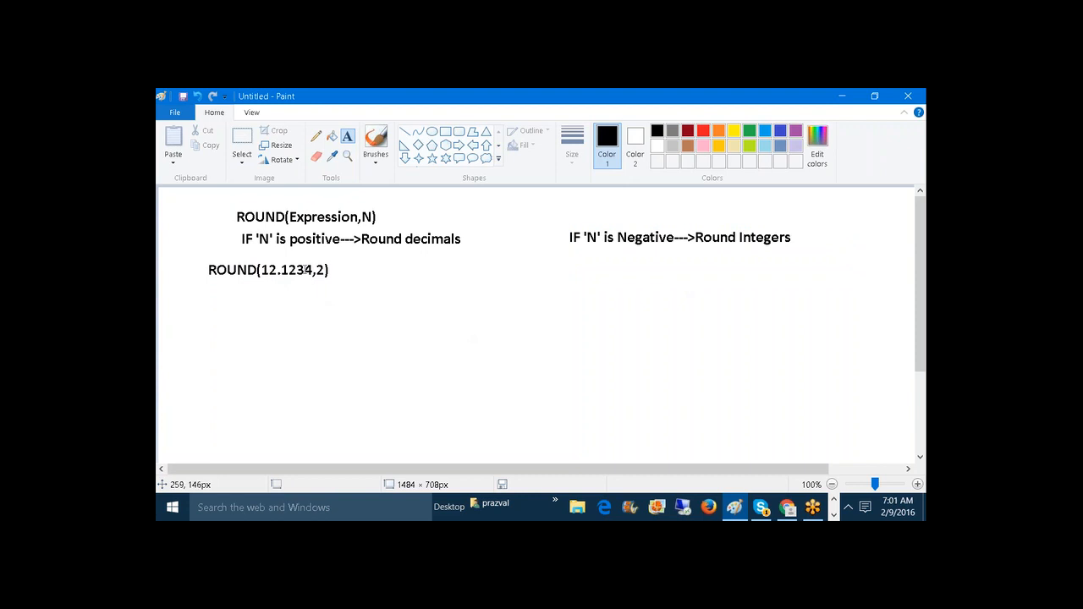
Draw a vertical pencil mark after the second decimal of 12.1234 and add the result "=12.12" beside the example.
{"action": "left_click", "coordinate": [314, 138]}
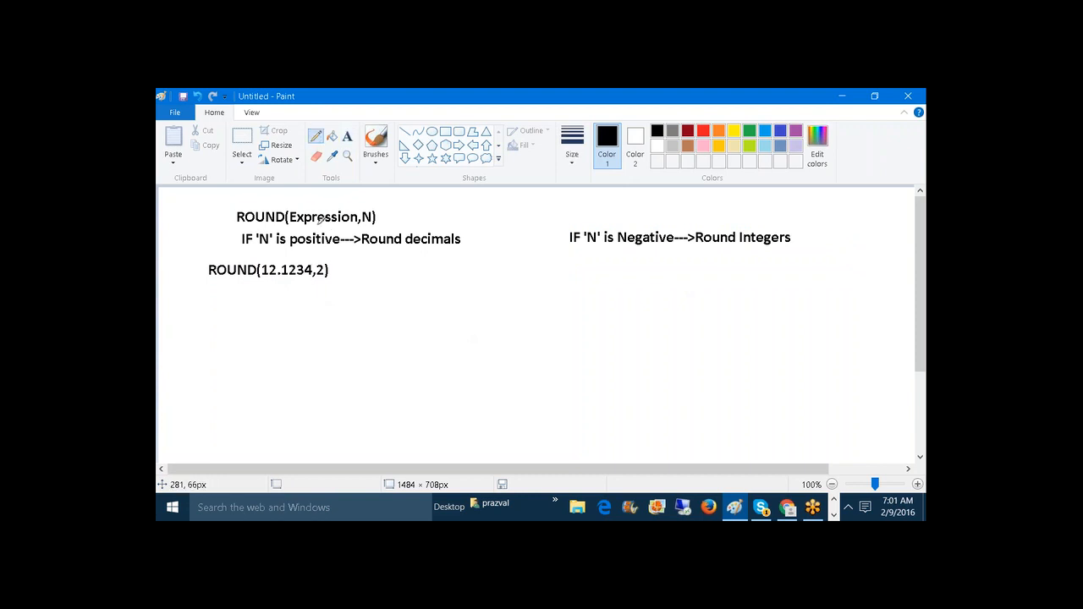
{"action": "mouse_move", "coordinate": [297, 263]}
{"action": "left_mouse_down"}
{"action": "mouse_move", "coordinate": [297, 283]}
{"action": "mouse_move", "coordinate": [297, 258]}
{"action": "left_mouse_up"}
{"action": "left_click", "coordinate": [347, 136]}
{"action": "left_click_drag", "start_coordinate": [331, 262], "coordinate": [601, 387]}
{"action": "type", "text": "=12"}
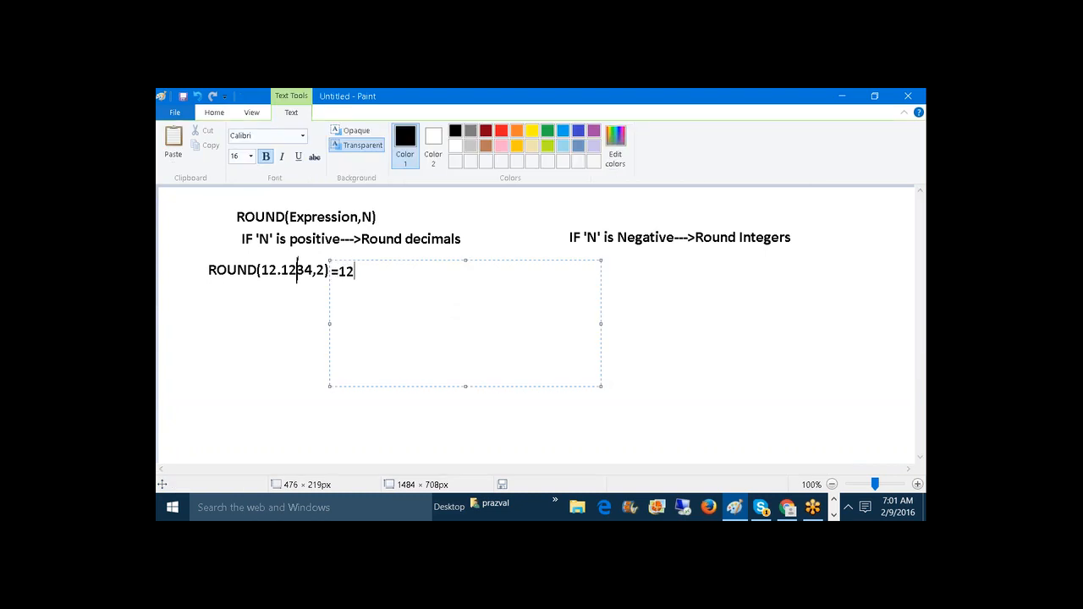
{"action": "type", "text": ".12"}
{"action": "left_click_drag", "start_coordinate": [465, 260], "coordinate": [465, 259]}
{"action": "left_click", "coordinate": [682, 314]}
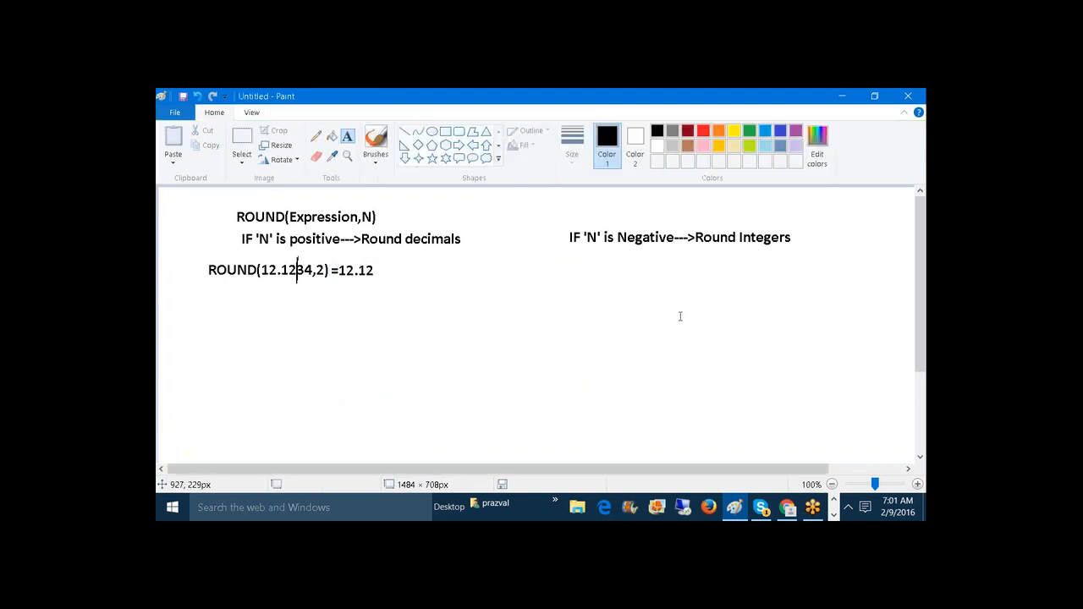
Write a second example, "ROUND(12.1254,2)", below the first one.
{"action": "left_click", "coordinate": [348, 137]}
{"action": "mouse_move", "coordinate": [210, 289]}
{"action": "left_mouse_down"}
{"action": "mouse_move", "coordinate": [258, 327]}
{"action": "mouse_move", "coordinate": [505, 369]}
{"action": "left_mouse_up"}
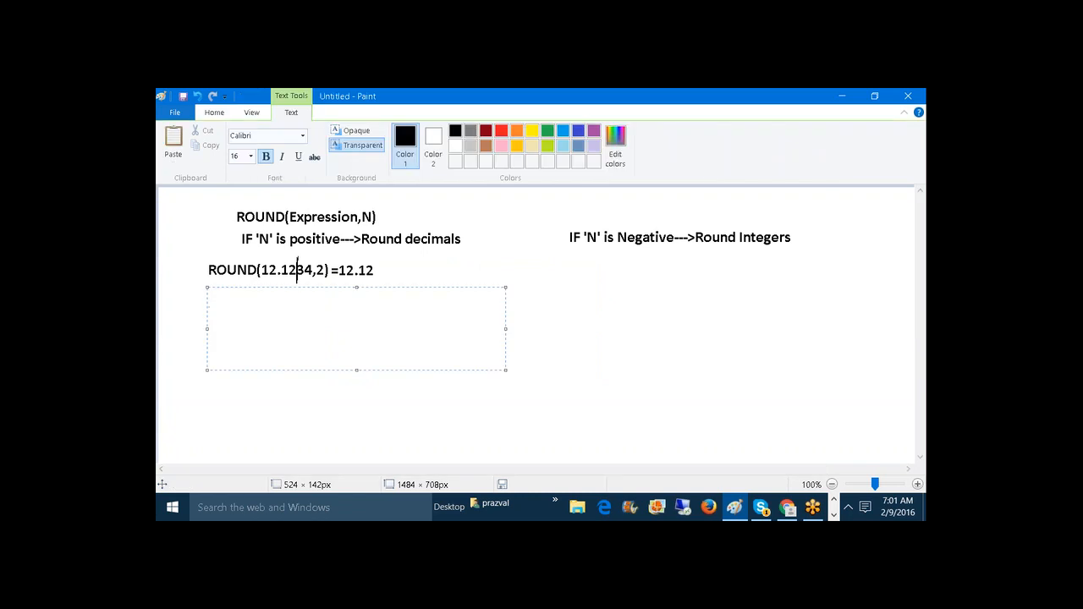
{"action": "type", "text": "ROUND(12.12"}
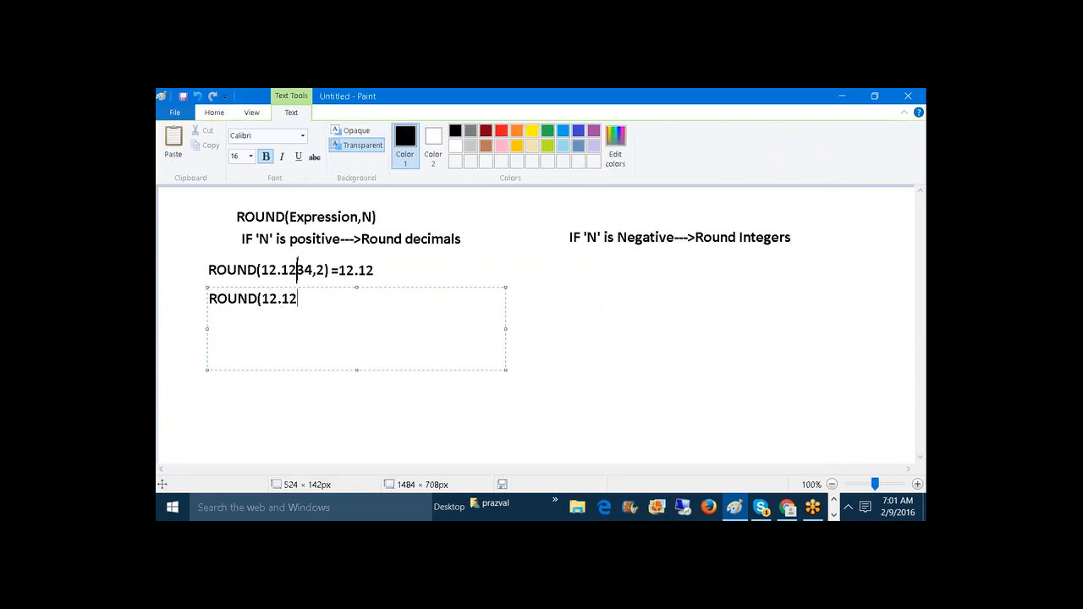
{"action": "type", "text": "54,2)"}
{"action": "left_click", "coordinate": [438, 286]}
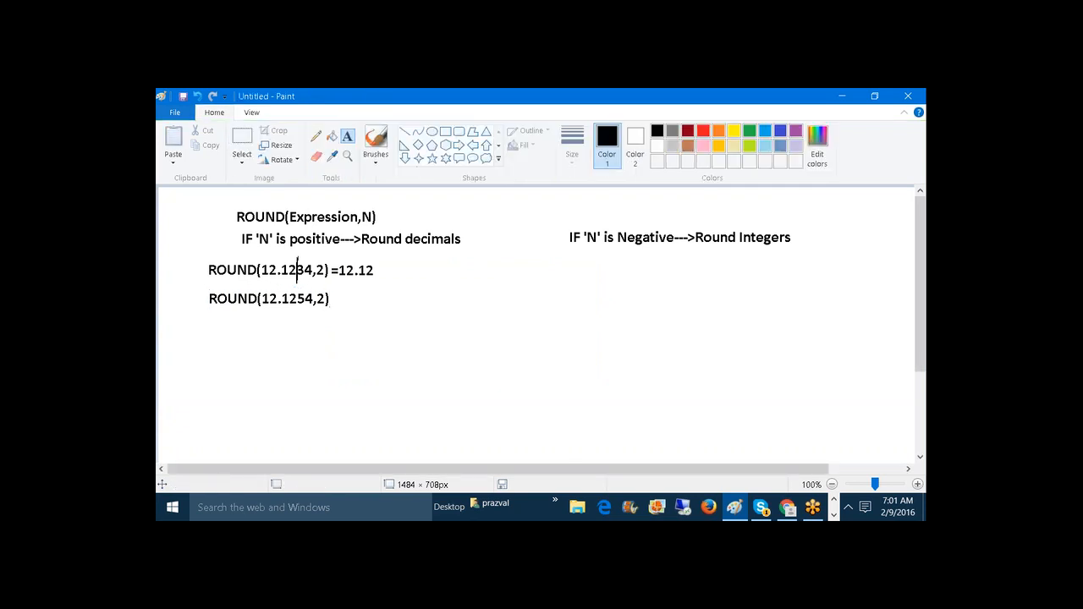
Draw a vertical pencil mark after the second decimal of 12.1254 and add the result "=12.13" beside the example.
{"action": "left_click", "coordinate": [316, 136]}
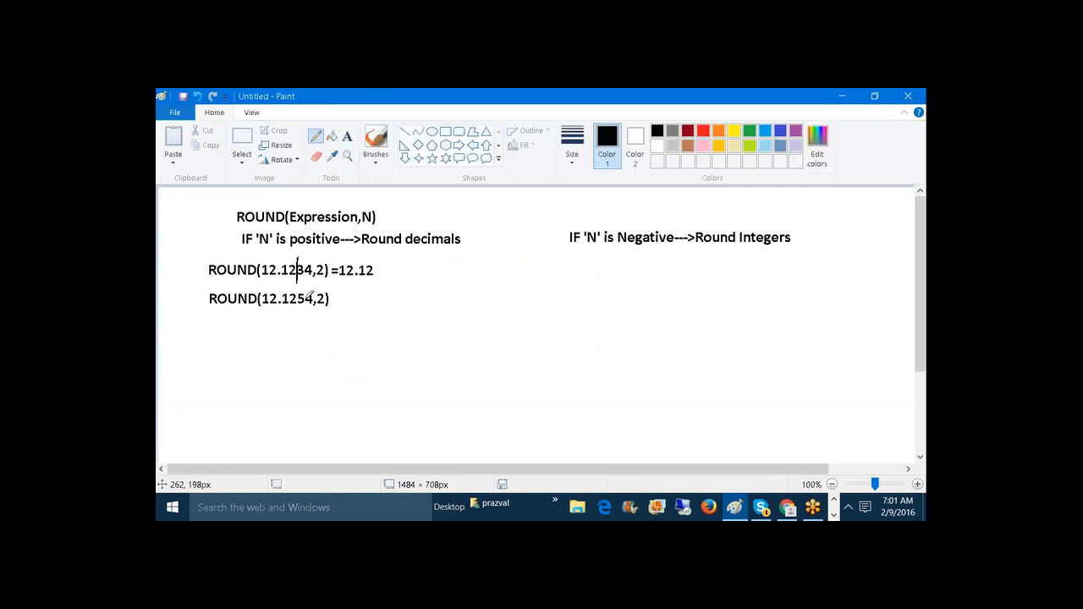
{"action": "mouse_move", "coordinate": [297, 281]}
{"action": "left_mouse_down"}
{"action": "mouse_move", "coordinate": [295, 307]}
{"action": "mouse_move", "coordinate": [297, 264]}
{"action": "mouse_move", "coordinate": [296, 310]}
{"action": "mouse_move", "coordinate": [296, 288]}
{"action": "left_mouse_up"}
{"action": "left_click", "coordinate": [348, 140]}
{"action": "left_click_drag", "start_coordinate": [332, 293], "coordinate": [516, 363]}
{"action": "type", "text": "=1"}
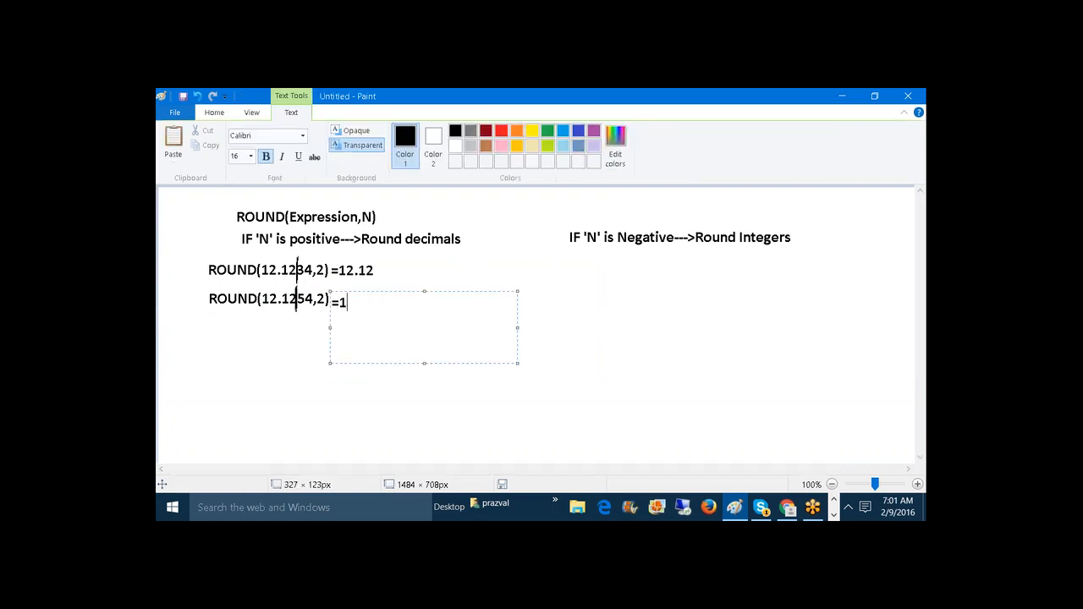
{"action": "type", "text": "2.13"}
{"action": "left_click_drag", "start_coordinate": [425, 291], "coordinate": [426, 288]}
{"action": "left_click", "coordinate": [612, 352]}
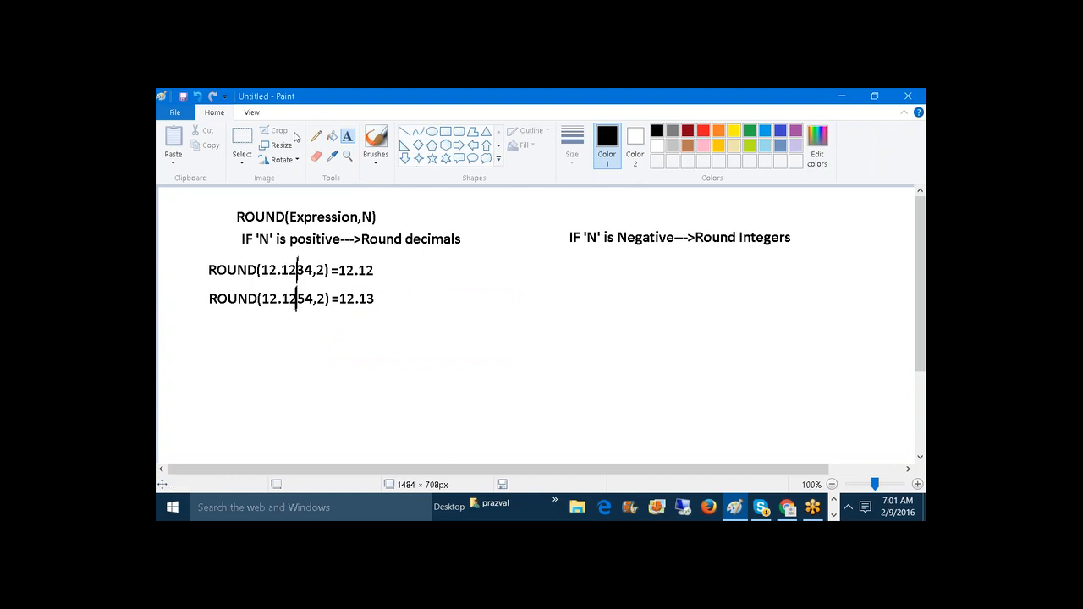
Annotate both examples in pencil, circling the N argument 2 and marking the digits around the second decimal place.
{"action": "left_click", "coordinate": [314, 138]}
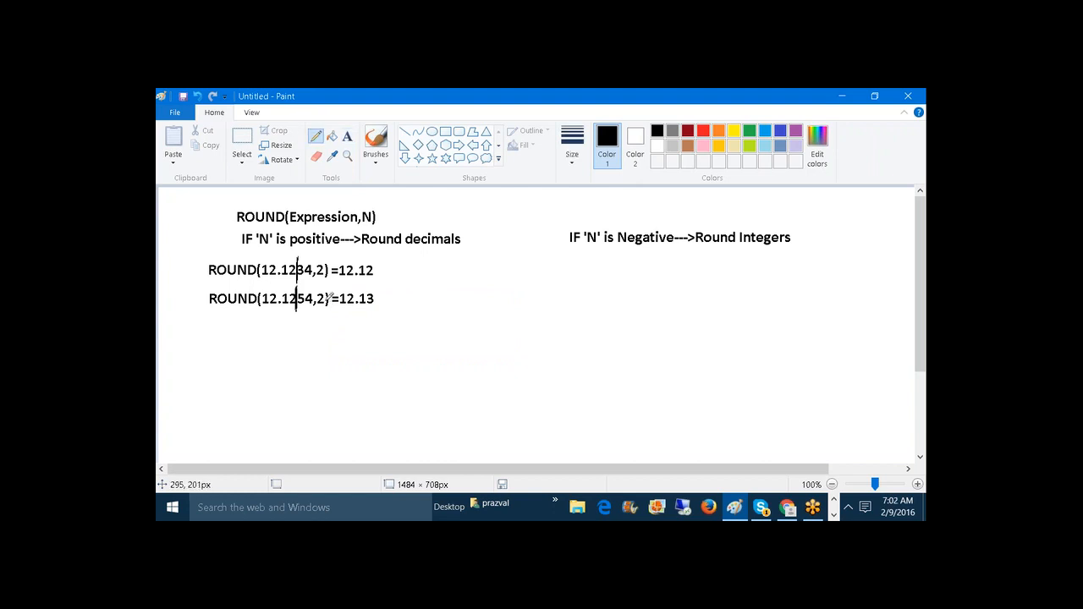
{"action": "mouse_move", "coordinate": [321, 298]}
{"action": "left_mouse_down"}
{"action": "mouse_move", "coordinate": [330, 288]}
{"action": "mouse_move", "coordinate": [330, 302]}
{"action": "mouse_move", "coordinate": [319, 305]}
{"action": "mouse_move", "coordinate": [327, 256]}
{"action": "mouse_move", "coordinate": [315, 267]}
{"action": "left_mouse_up"}
{"action": "mouse_move", "coordinate": [292, 311]}
{"action": "left_mouse_down"}
{"action": "mouse_move", "coordinate": [315, 308]}
{"action": "mouse_move", "coordinate": [312, 297]}
{"action": "left_mouse_up"}
{"action": "mouse_move", "coordinate": [302, 295]}
{"action": "left_mouse_down"}
{"action": "mouse_move", "coordinate": [296, 281]}
{"action": "mouse_move", "coordinate": [291, 291]}
{"action": "mouse_move", "coordinate": [299, 283]}
{"action": "left_mouse_up"}
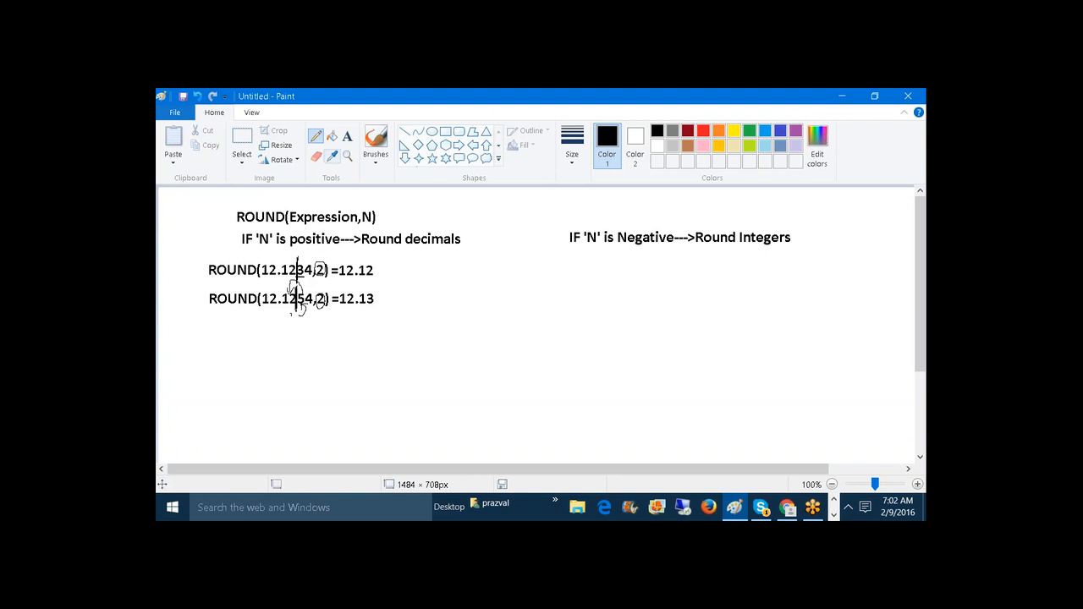
Add the rounding rule below the examples on three lines: "N Places,N+1 Value", "N+1 Value >=5,Add 1 to 'N' Value" and "Else 'N' Value".
{"action": "left_click", "coordinate": [347, 135]}
{"action": "left_click_drag", "start_coordinate": [223, 315], "coordinate": [603, 419]}
{"action": "type", "text": "N"}
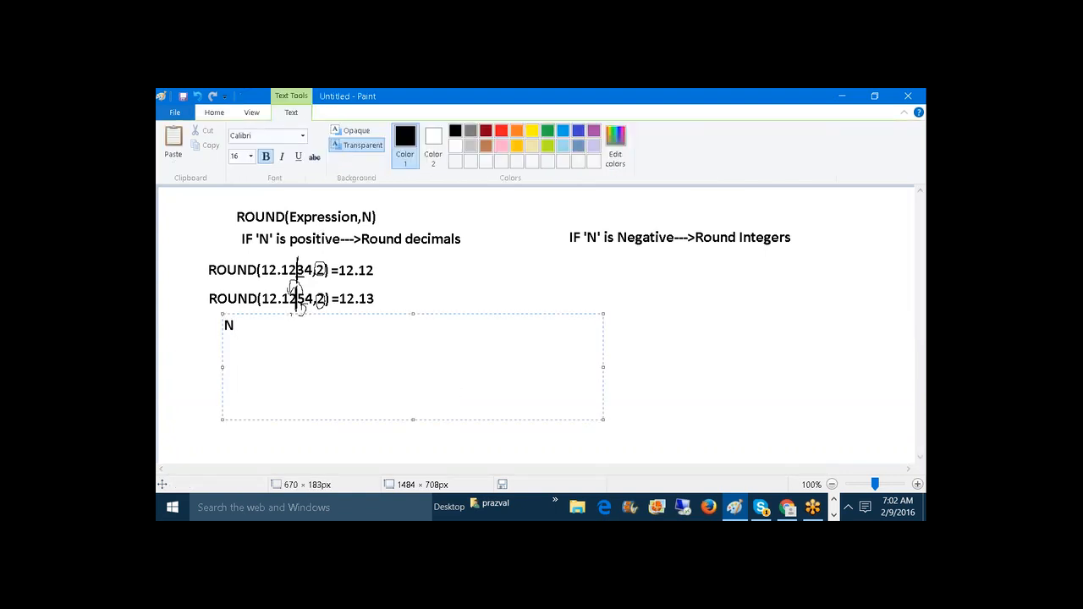
{"action": "type", "text": " Places,N+1 Value"}
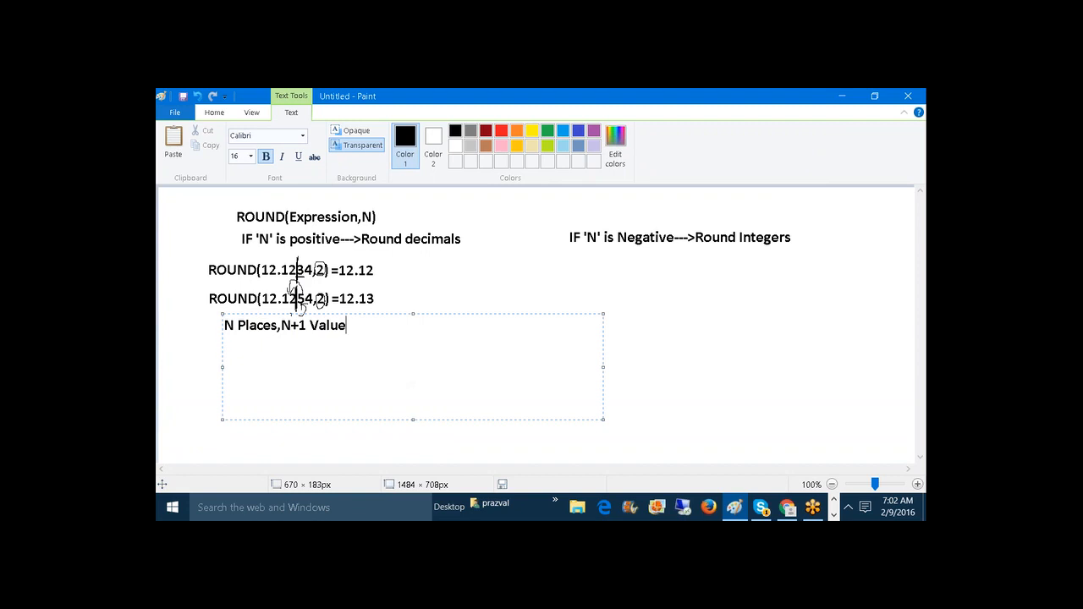
{"action": "key", "text": "Return"}
{"action": "type", "text": "N+1 Value "}
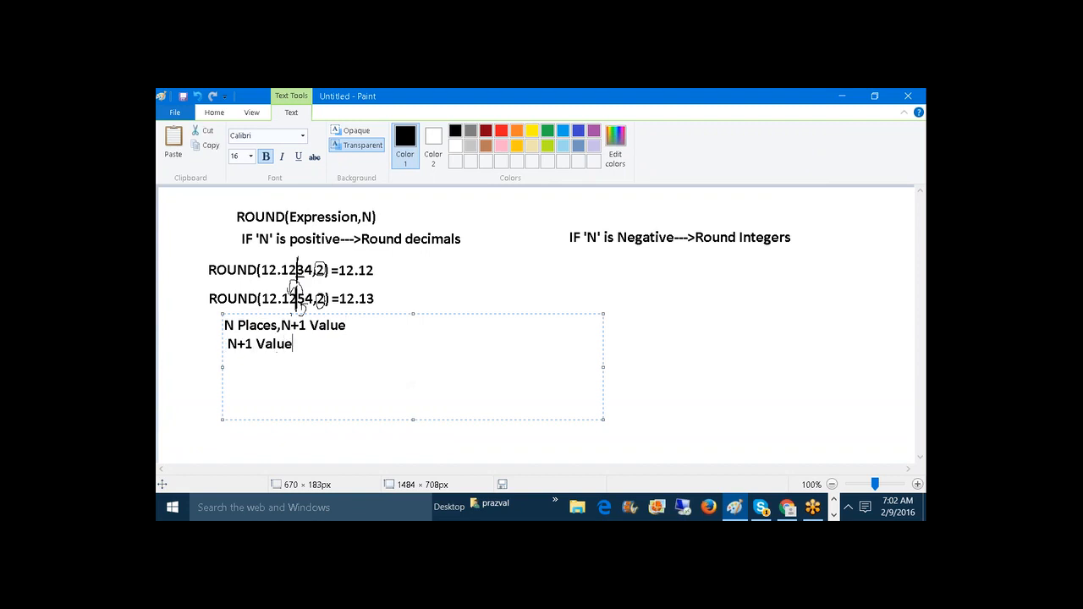
{"action": "type", "text": ">=5,Add 1 to 'n"}
{"action": "key", "text": "BackSpace"}
{"action": "type", "text": "N' "}
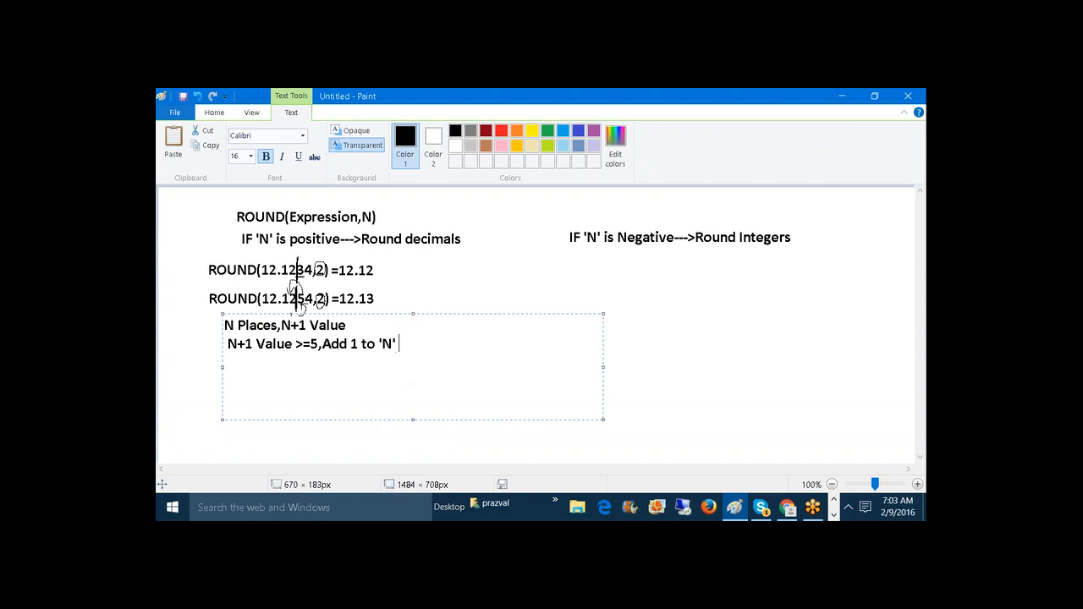
{"action": "type", "text": "Value"}
{"action": "key", "text": "Return"}
{"action": "type", "text": "Else 'N' Value"}
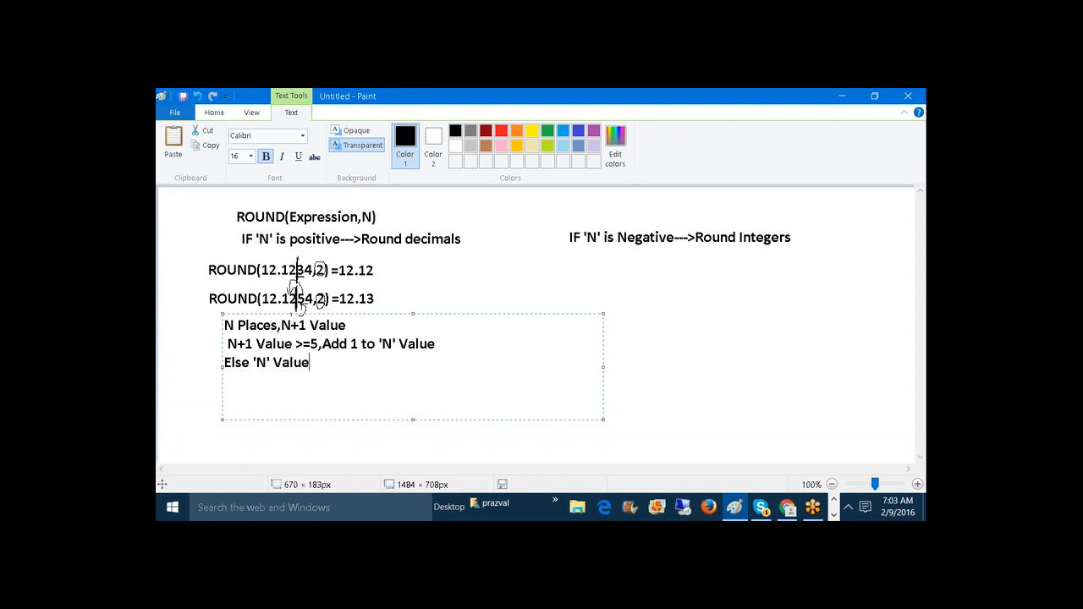
Write a third example, "ROUND(12.4567,3)", below the rounding rule.
{"action": "left_click", "coordinate": [725, 363]}
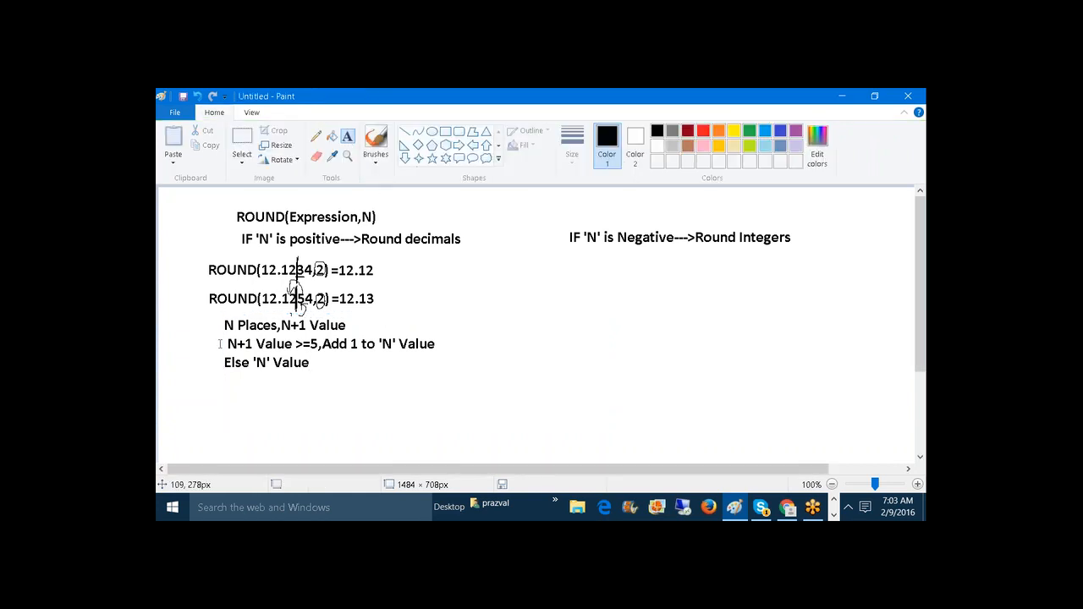
{"action": "left_click_drag", "start_coordinate": [201, 370], "coordinate": [565, 463]}
{"action": "type", "text": "ROUN"}
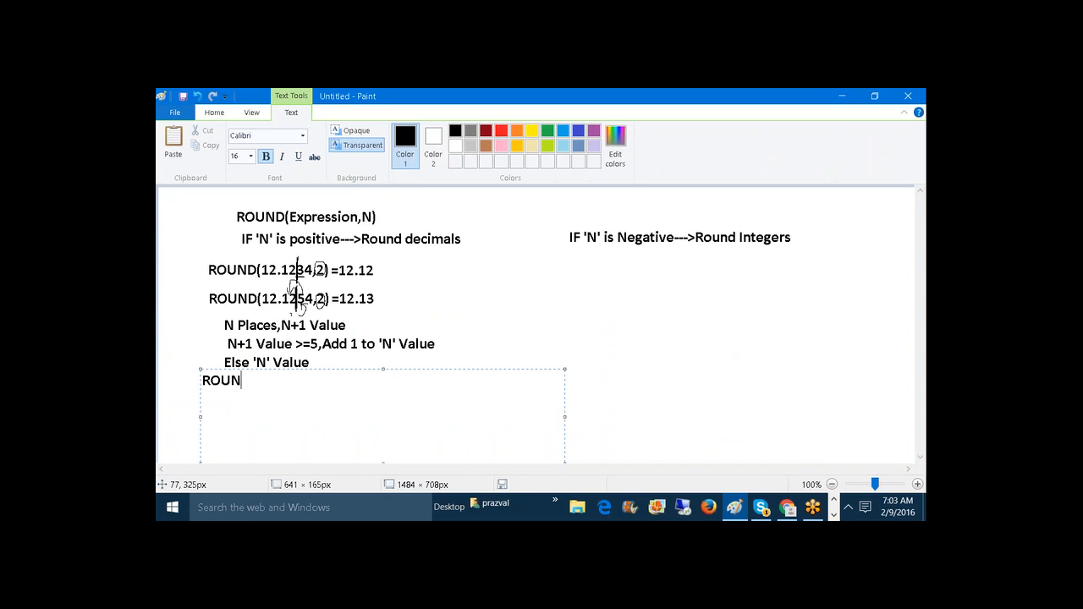
{"action": "type", "text": "D(12.4567,3)"}
{"action": "left_click", "coordinate": [580, 384]}
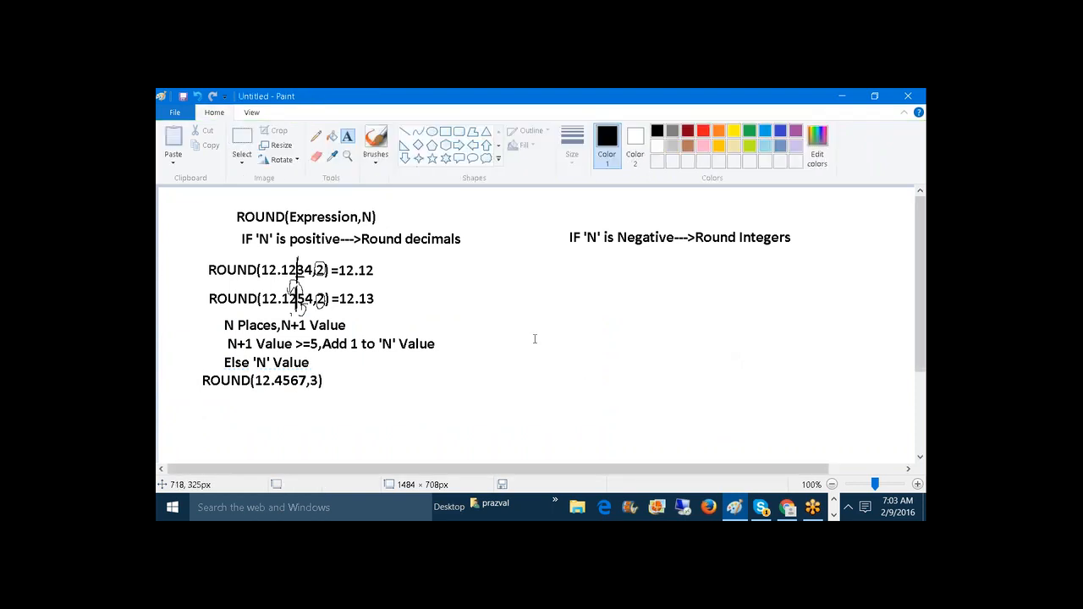
Draw a vertical pencil mark after the third decimal of 12.4567 and a small curve beneath the digits around it.
{"action": "left_click", "coordinate": [316, 136]}
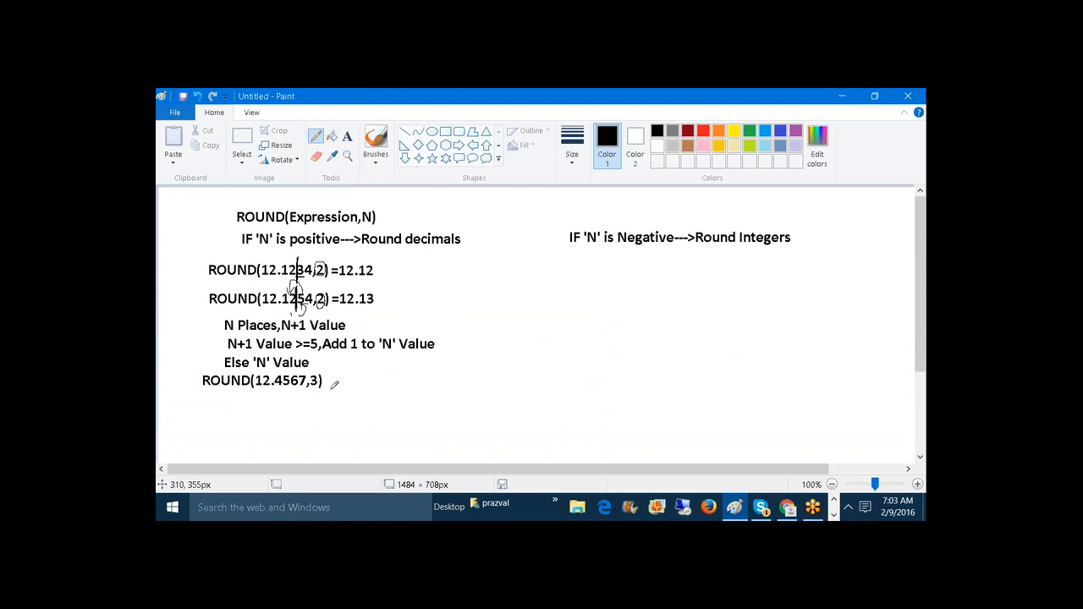
{"action": "left_click_drag", "start_coordinate": [298, 372], "coordinate": [298, 387]}
{"action": "left_click_drag", "start_coordinate": [307, 380], "coordinate": [297, 391]}
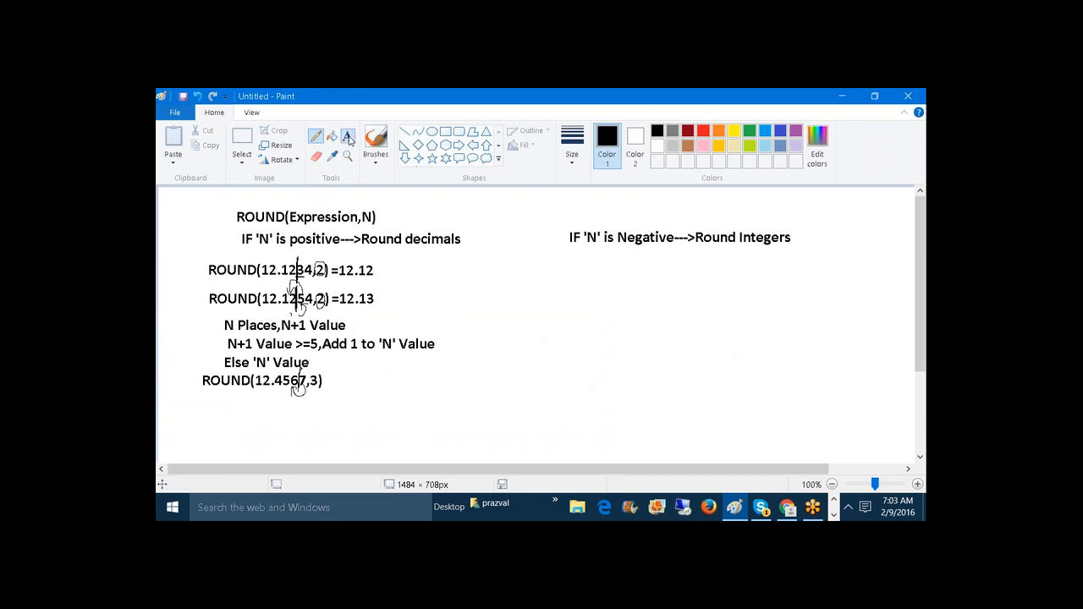
Add the result "=12.457" beside the third example, aligned with its line.
{"action": "left_click", "coordinate": [348, 138]}
{"action": "left_click_drag", "start_coordinate": [324, 374], "coordinate": [616, 463]}
{"action": "type", "text": "=12"}
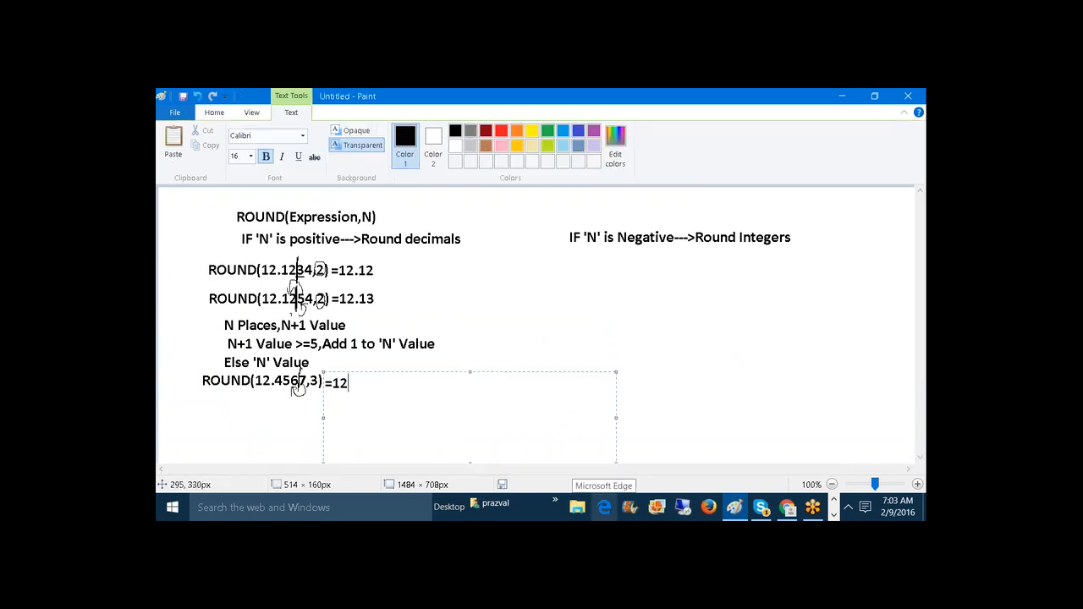
{"action": "type", "text": ".457"}
{"action": "left_click_drag", "start_coordinate": [472, 372], "coordinate": [473, 368]}
{"action": "left_click", "coordinate": [464, 357]}
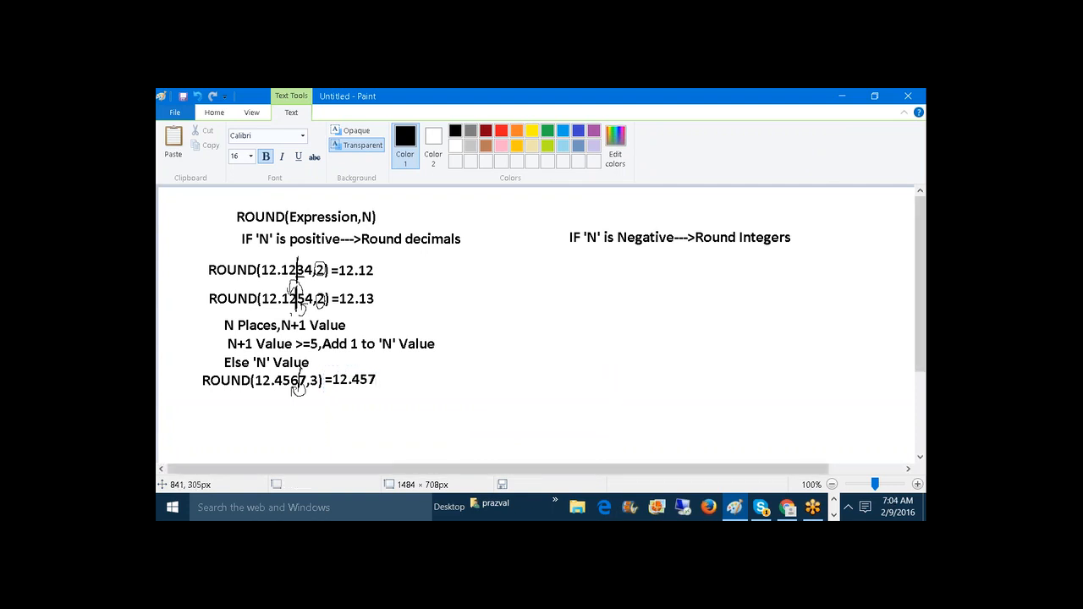
Bracket the N argument in the "ROUND(Expression,N)" heading with a thicker purple pencil.
{"action": "left_click", "coordinate": [316, 136]}
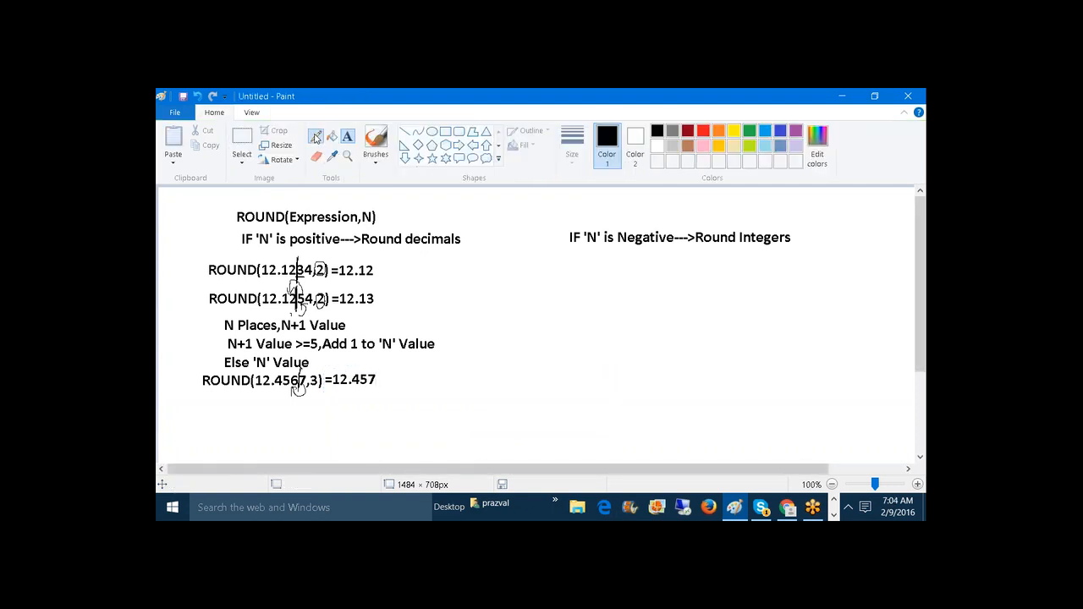
{"action": "left_click", "coordinate": [572, 146]}
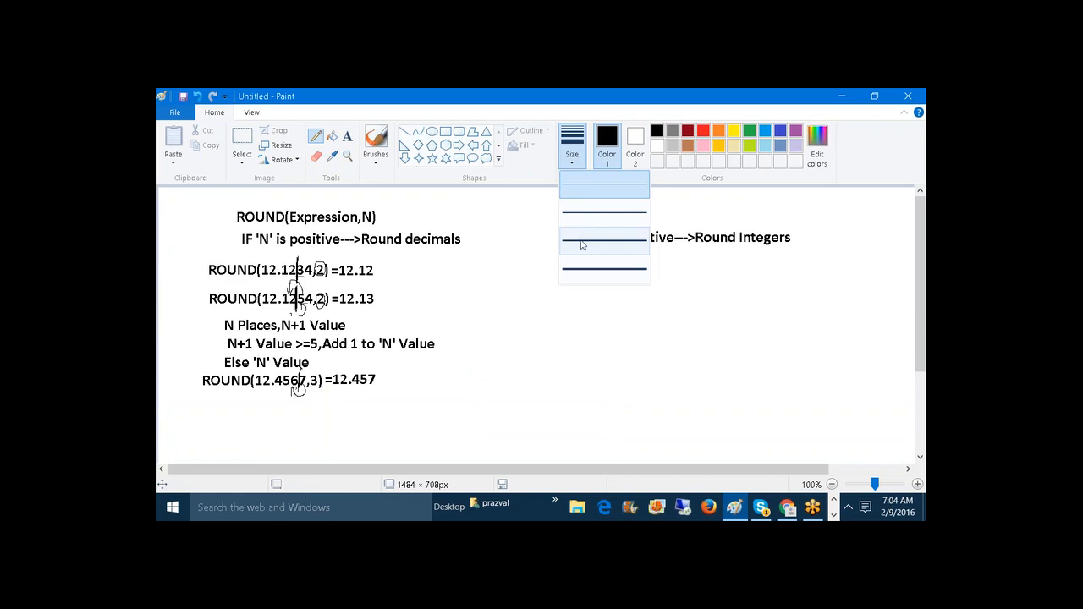
{"action": "left_click", "coordinate": [602, 242]}
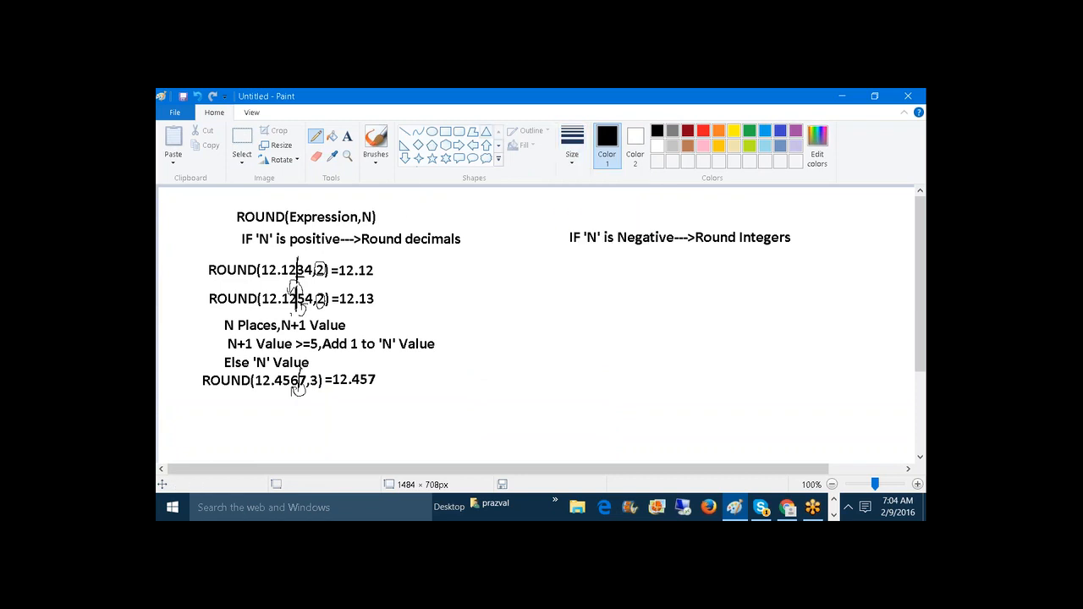
{"action": "left_click", "coordinate": [795, 131]}
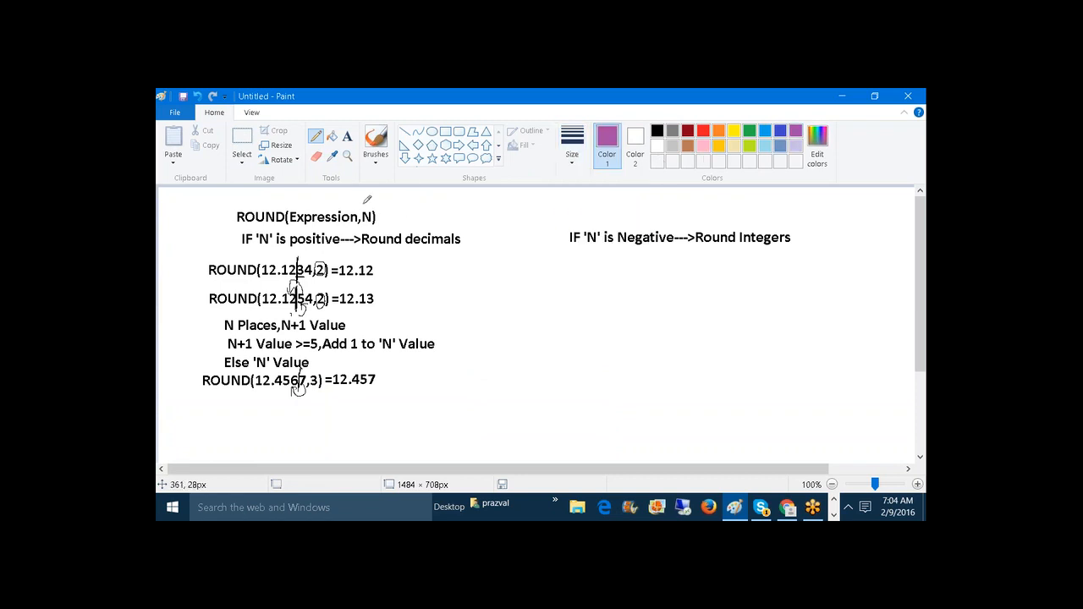
{"action": "mouse_move", "coordinate": [362, 206]}
{"action": "left_mouse_down"}
{"action": "mouse_move", "coordinate": [362, 227]}
{"action": "mouse_move", "coordinate": [376, 203]}
{"action": "mouse_move", "coordinate": [374, 225]}
{"action": "left_mouse_up"}
Write the purple line "ROUND(12.4567,0)=ROUND(12.4567)" below the third example.
{"action": "left_click", "coordinate": [346, 137]}
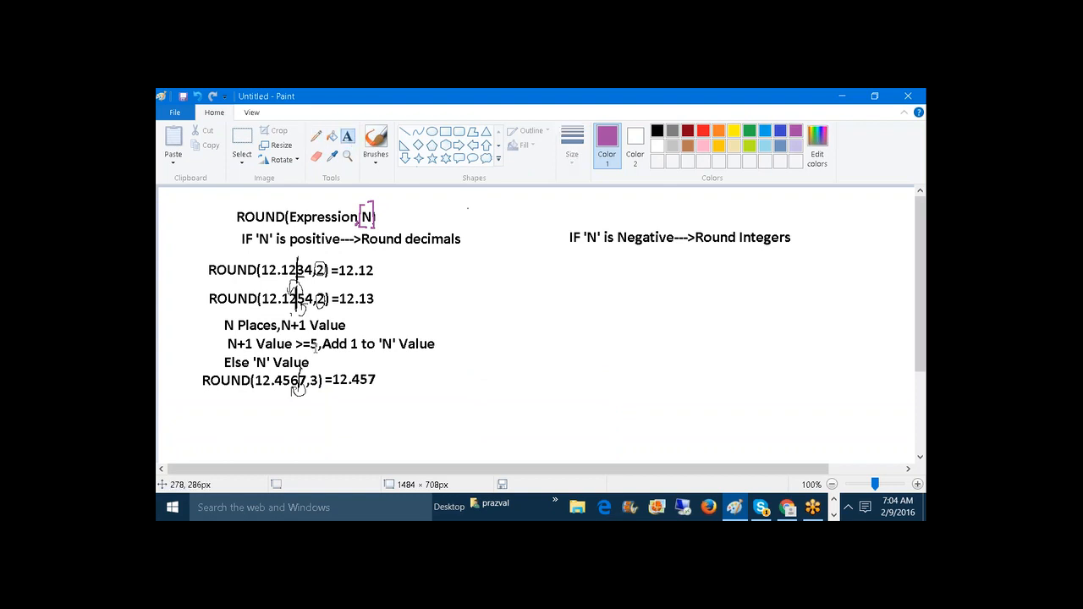
{"action": "left_click_drag", "start_coordinate": [202, 390], "coordinate": [552, 463]}
{"action": "type", "text": "ROUND"}
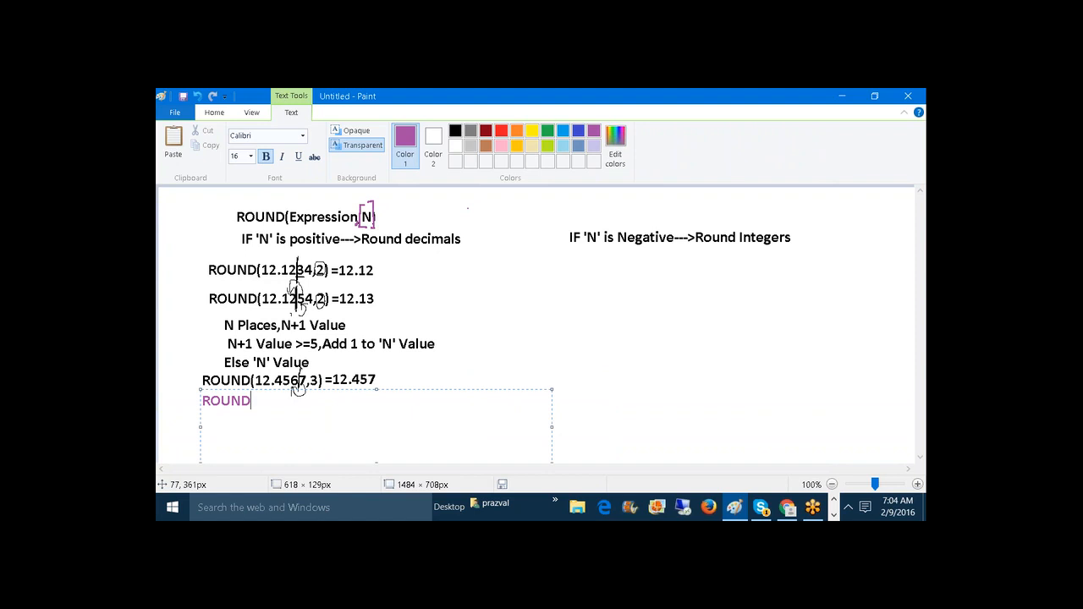
{"action": "type", "text": "(12.4567)"}
{"action": "type", "text": "="}
{"action": "key", "text": "Left"}
{"action": "key", "text": "Left"}
{"action": "type", "text": ",0"}
{"action": "left_click", "coordinate": [407, 414]}
{"action": "type", "text": "ROUND(12"}
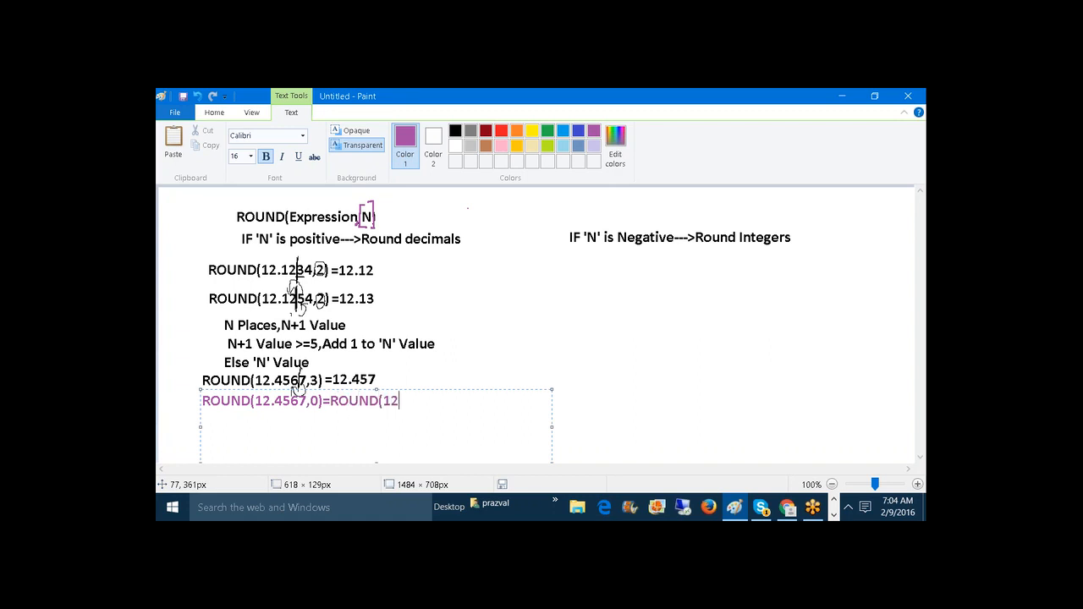
{"action": "type", "text": ".45767)"}
{"action": "left_click", "coordinate": [541, 352]}
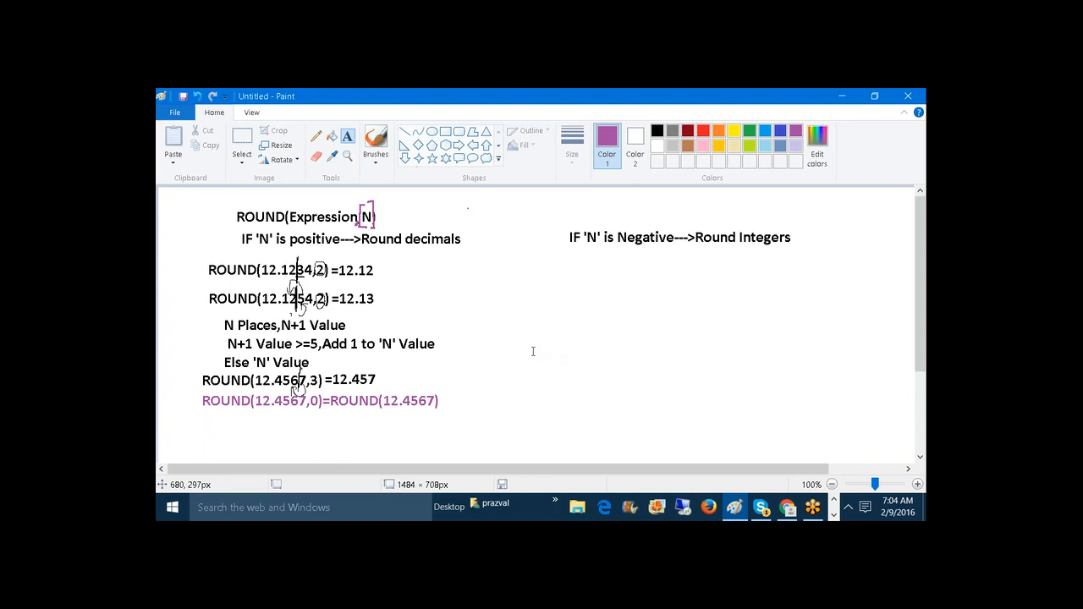
Draw purple pencil marks at the decimal points on both sides of the equation and around the adjoining digits of the first 12.4567.
{"action": "left_click", "coordinate": [316, 136]}
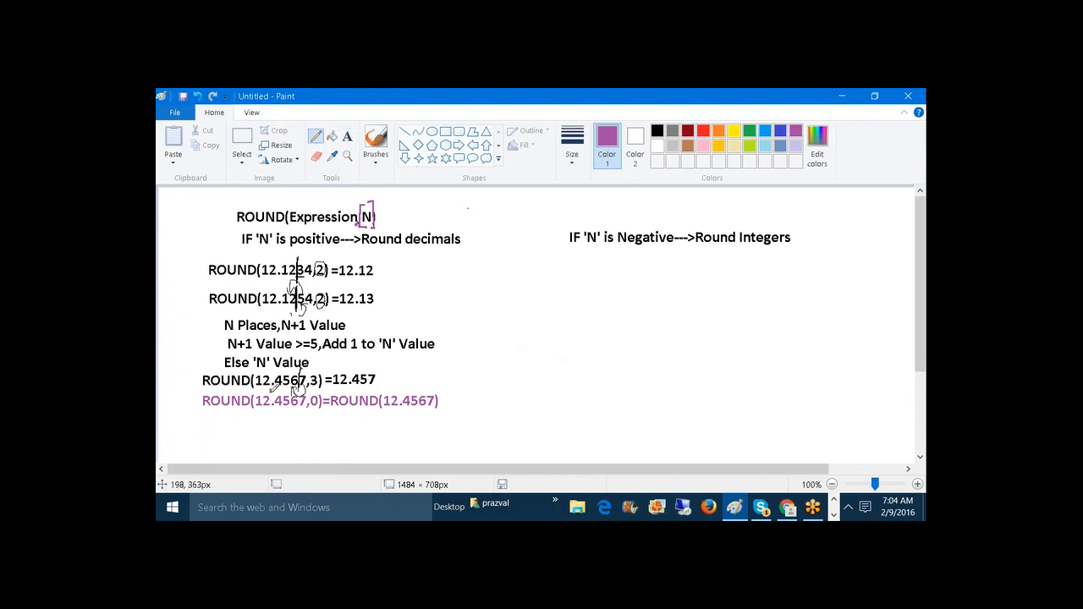
{"action": "left_click_drag", "start_coordinate": [270, 412], "coordinate": [271, 392]}
{"action": "left_click_drag", "start_coordinate": [398, 408], "coordinate": [399, 389]}
{"action": "left_click_drag", "start_coordinate": [268, 391], "coordinate": [280, 391]}
Add the result "=12" at the end of the purple equation, aligned with its line.
{"action": "left_click", "coordinate": [347, 135]}
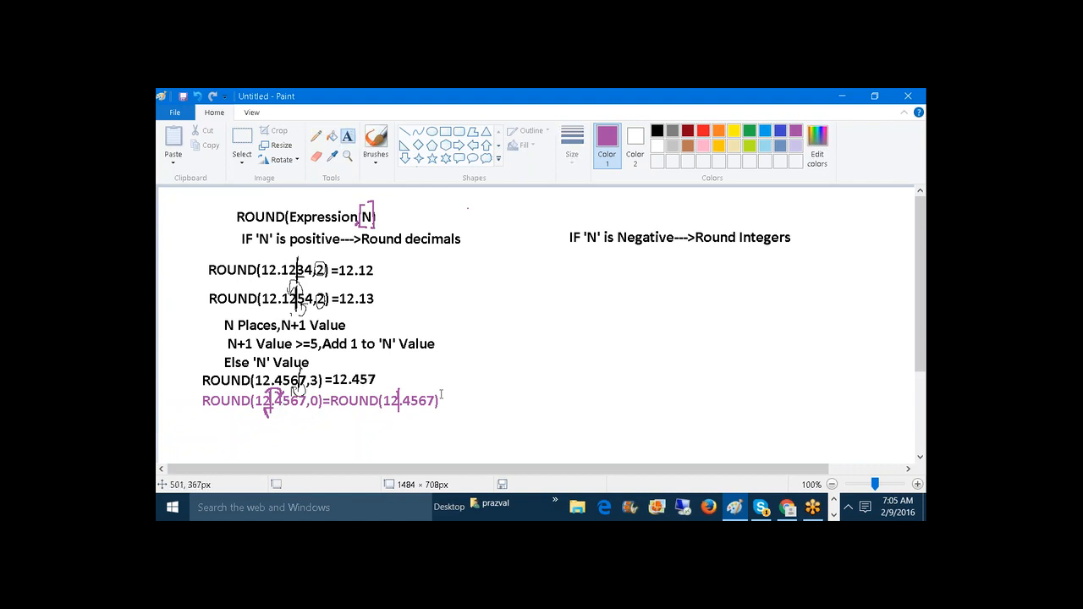
{"action": "left_click_drag", "start_coordinate": [440, 394], "coordinate": [614, 464]}
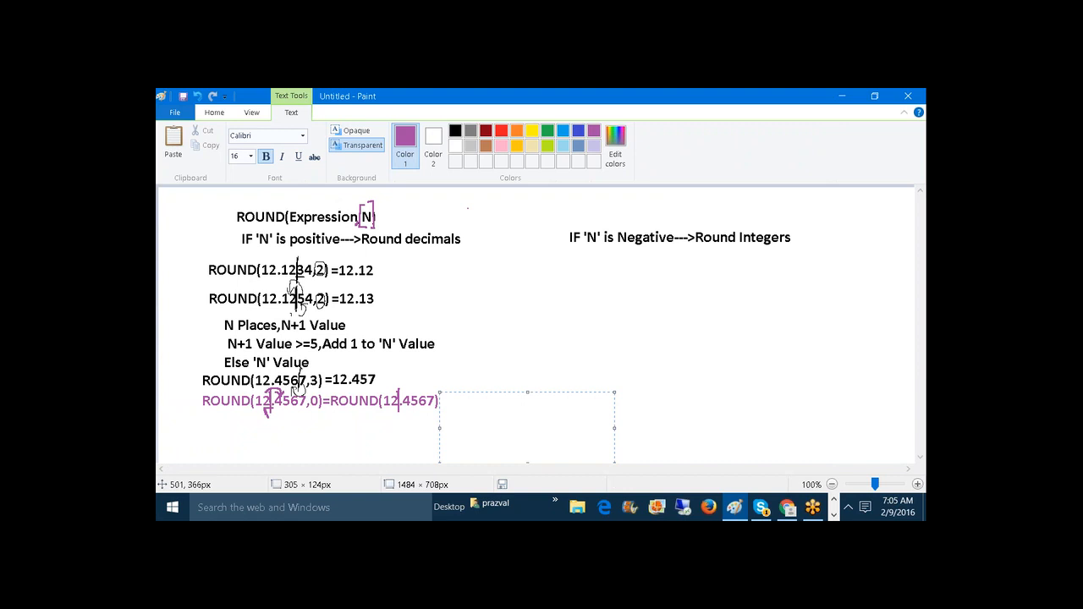
{"action": "type", "text": "=12"}
{"action": "left_click_drag", "start_coordinate": [529, 393], "coordinate": [529, 389]}
{"action": "left_click", "coordinate": [640, 375]}
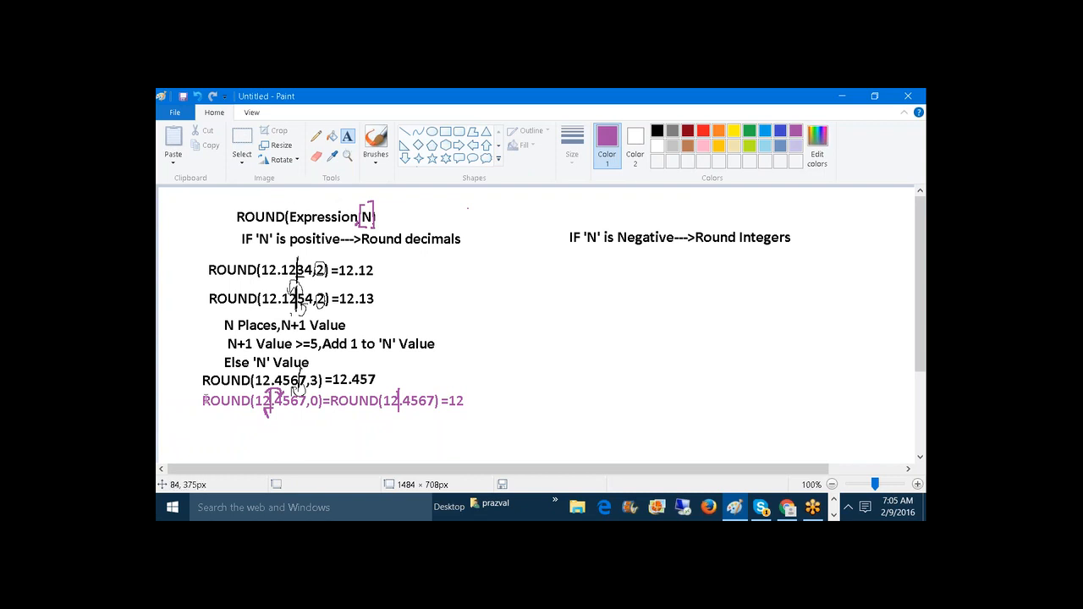
Write the example "ROUND(12.567,0)" below the purple equation and mark its decimal point and adjoining digits in pencil.
{"action": "left_click_drag", "start_coordinate": [202, 419], "coordinate": [519, 462]}
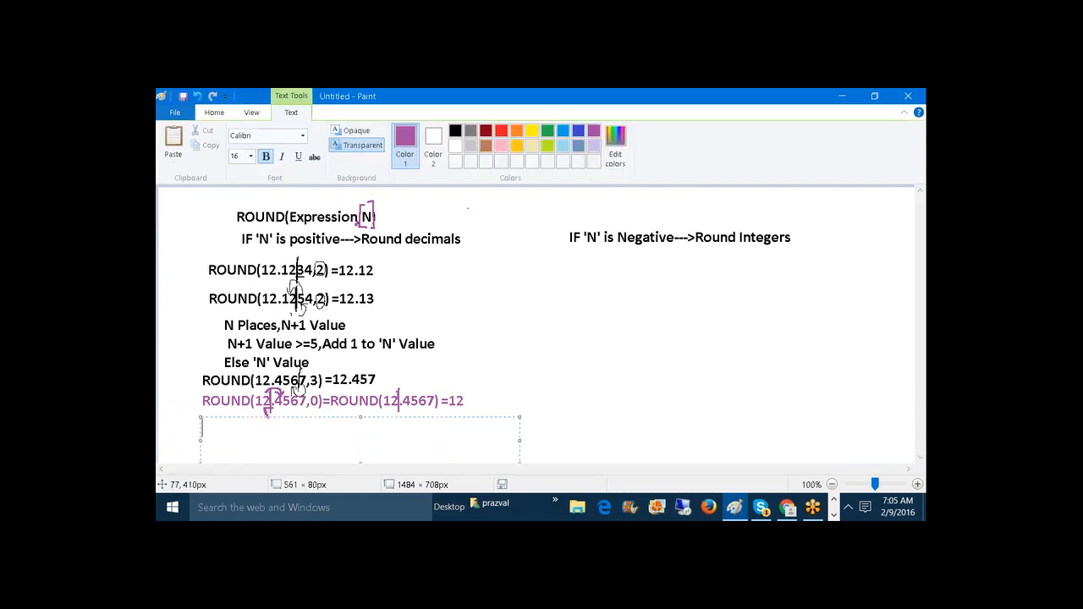
{"action": "type", "text": "ROUND(12.567,"}
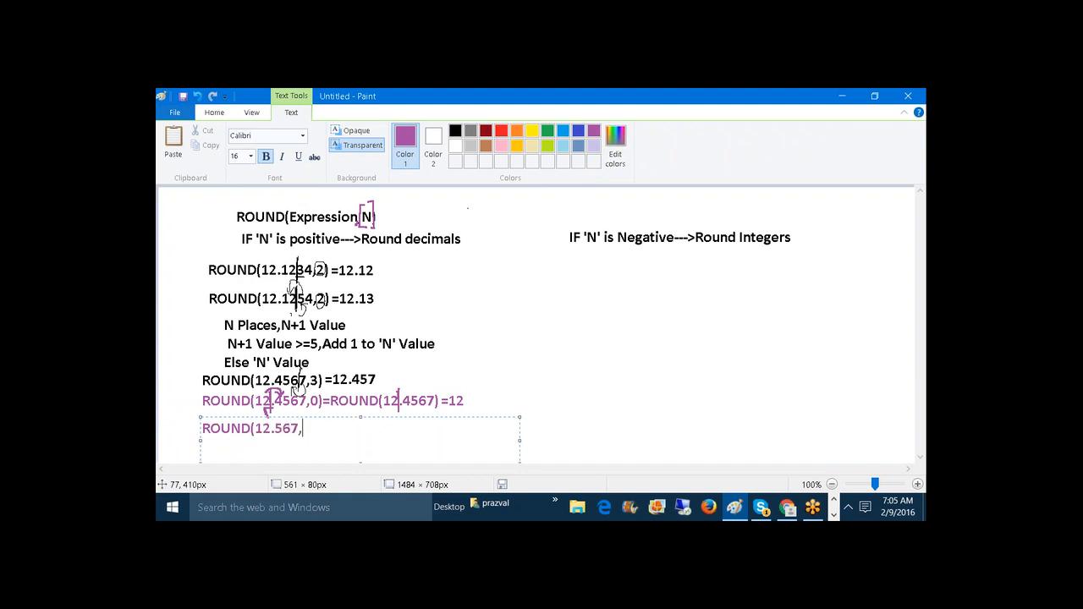
{"action": "type", "text": "0)"}
{"action": "left_click", "coordinate": [649, 359]}
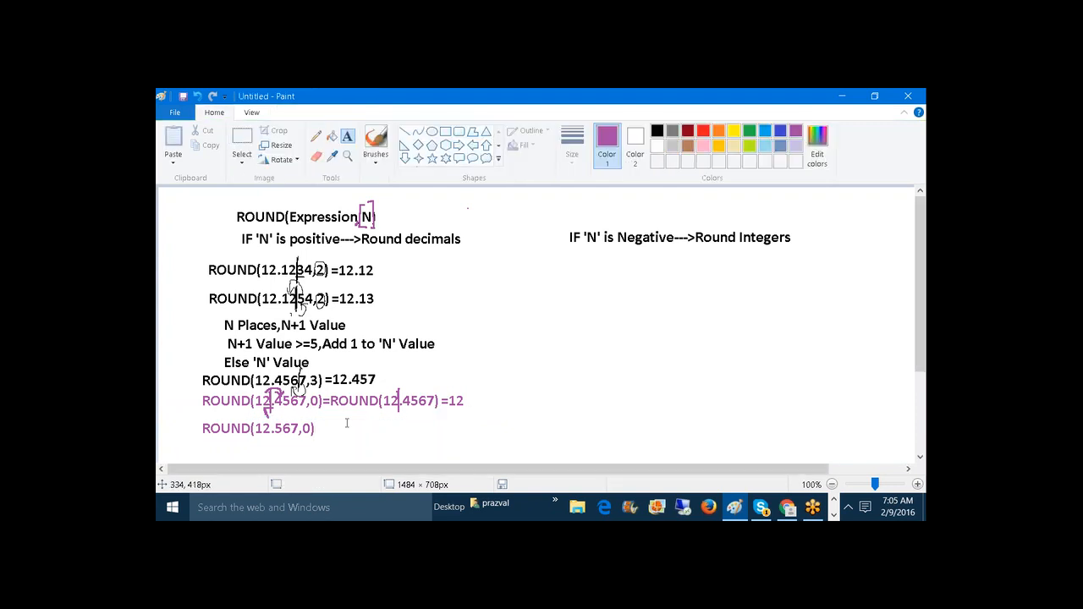
{"action": "left_click", "coordinate": [316, 136]}
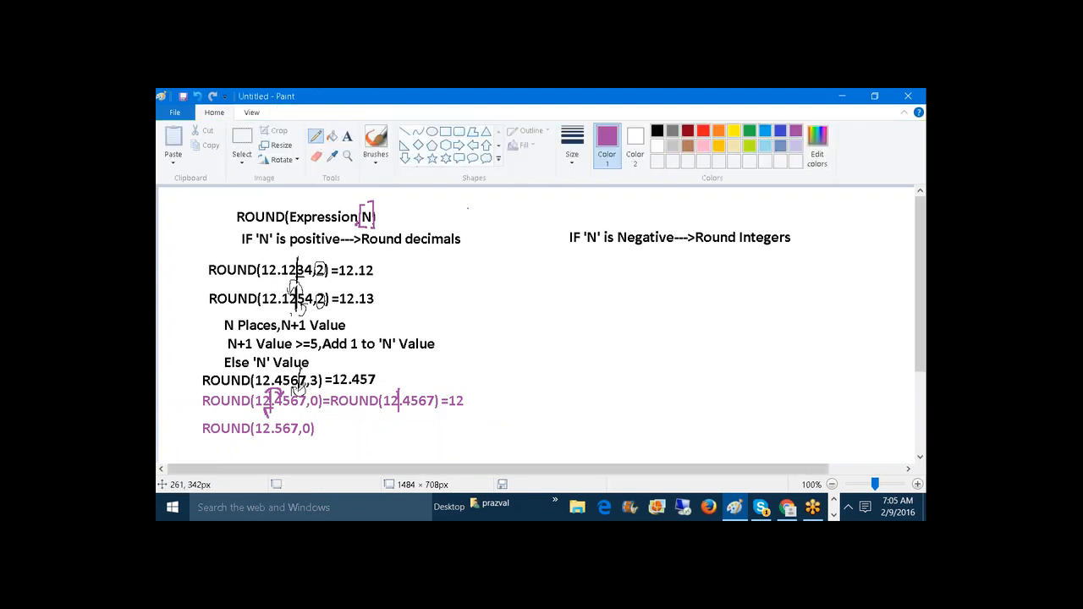
{"action": "mouse_move", "coordinate": [272, 415]}
{"action": "left_mouse_down"}
{"action": "mouse_move", "coordinate": [270, 441]}
{"action": "mouse_move", "coordinate": [274, 417]}
{"action": "mouse_move", "coordinate": [286, 411]}
{"action": "mouse_move", "coordinate": [270, 409]}
{"action": "left_mouse_up"}
Add the result "=13" beside the ROUND(12.567,0) example, aligned with its line.
{"action": "left_click", "coordinate": [347, 136]}
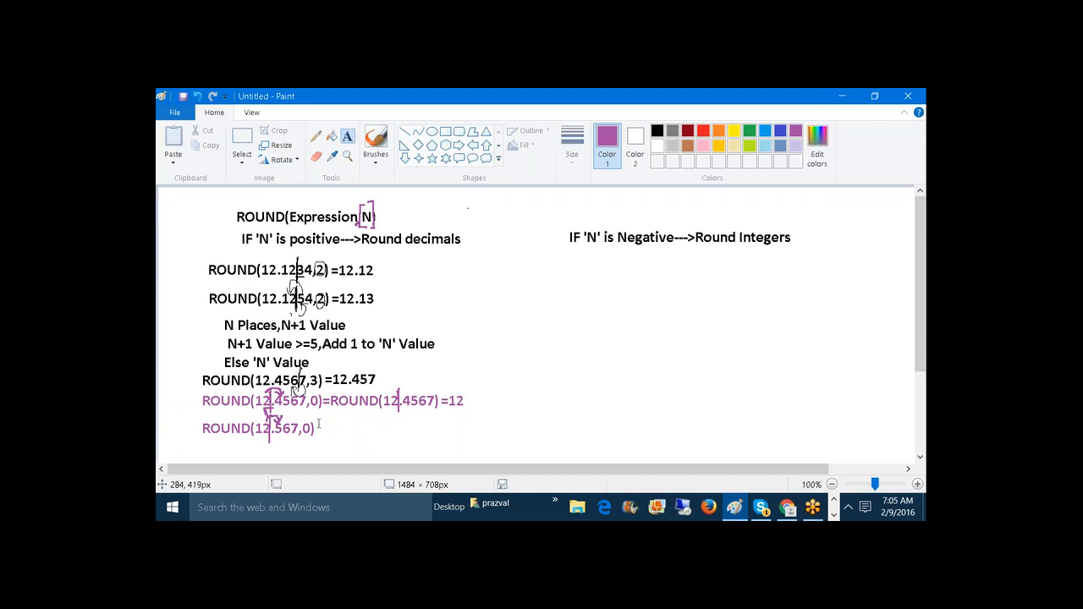
{"action": "left_click_drag", "start_coordinate": [316, 420], "coordinate": [478, 460]}
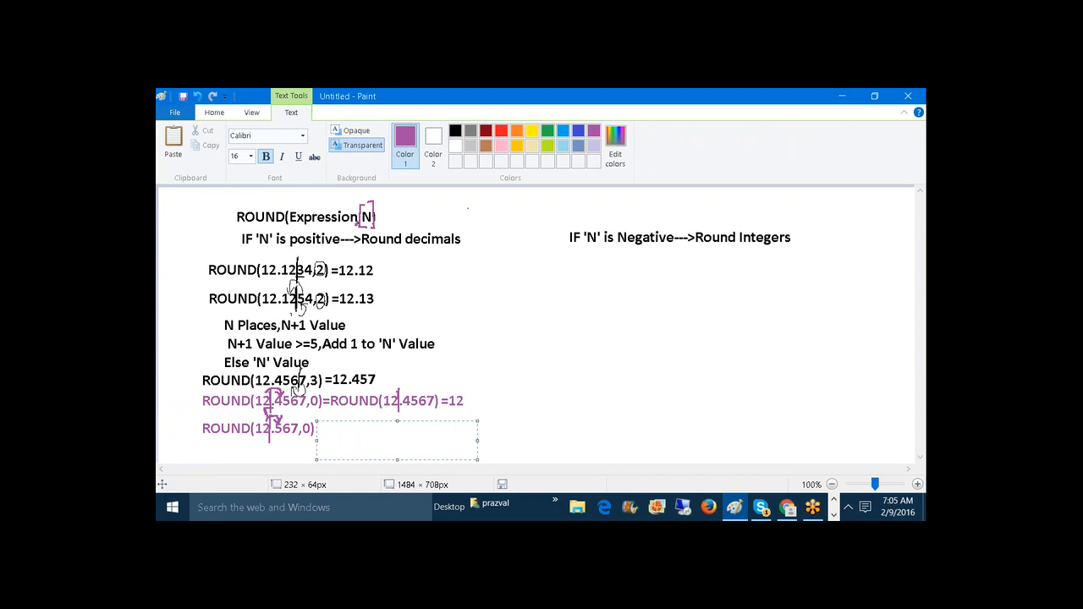
{"action": "type", "text": "=13"}
{"action": "left_click_drag", "start_coordinate": [397, 420], "coordinate": [398, 418]}
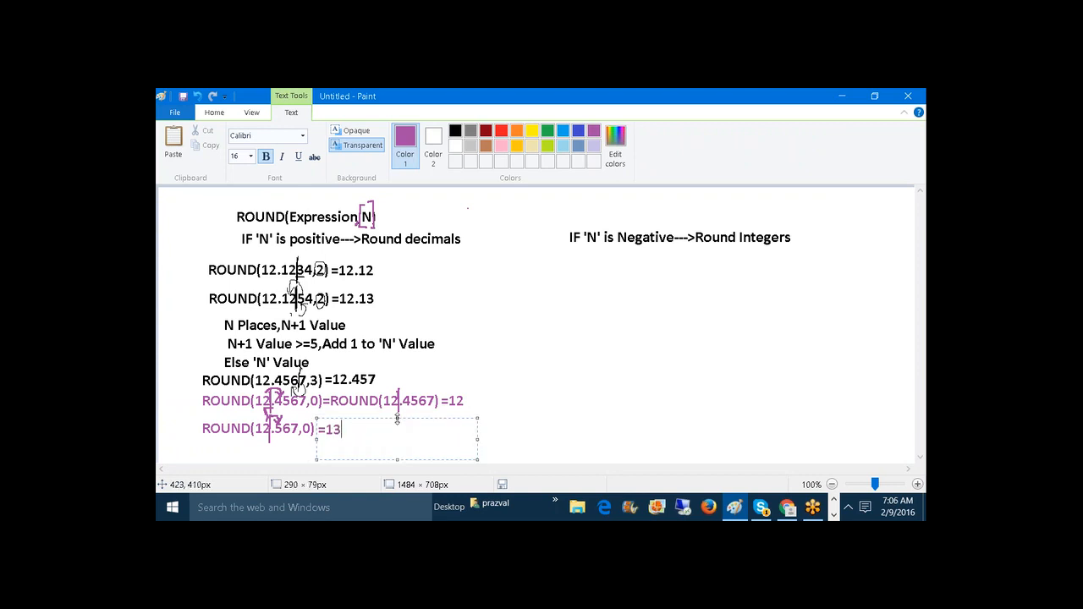
{"action": "left_click", "coordinate": [689, 327]}
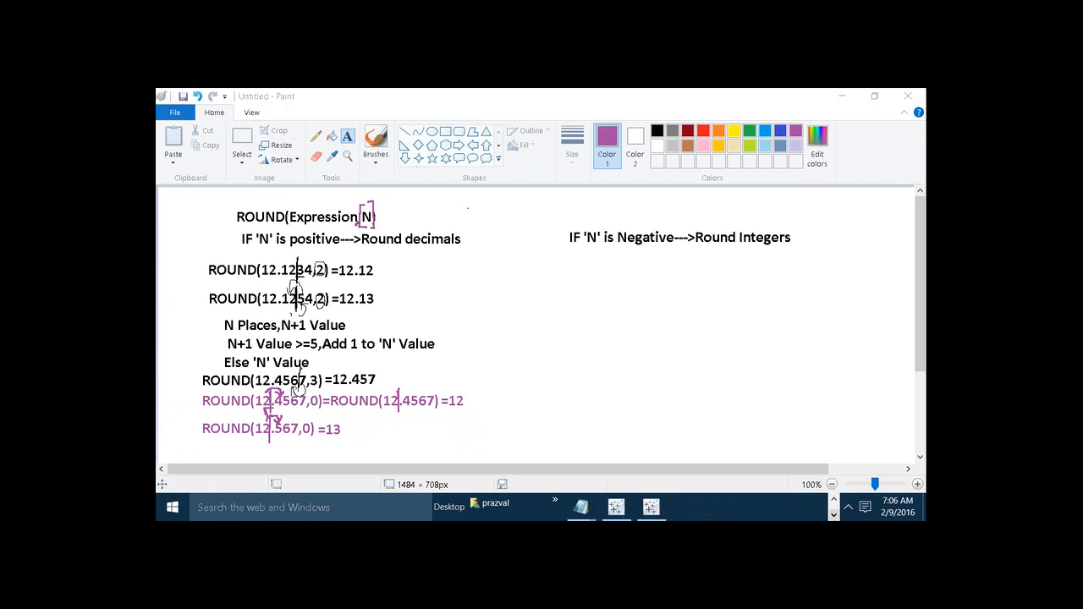
Switch to the Tableau workbook Book2 and create a calculated field named ROUND with the formula "ROUND(12.1234,2)".
{"action": "left_click", "coordinate": [651, 506]}
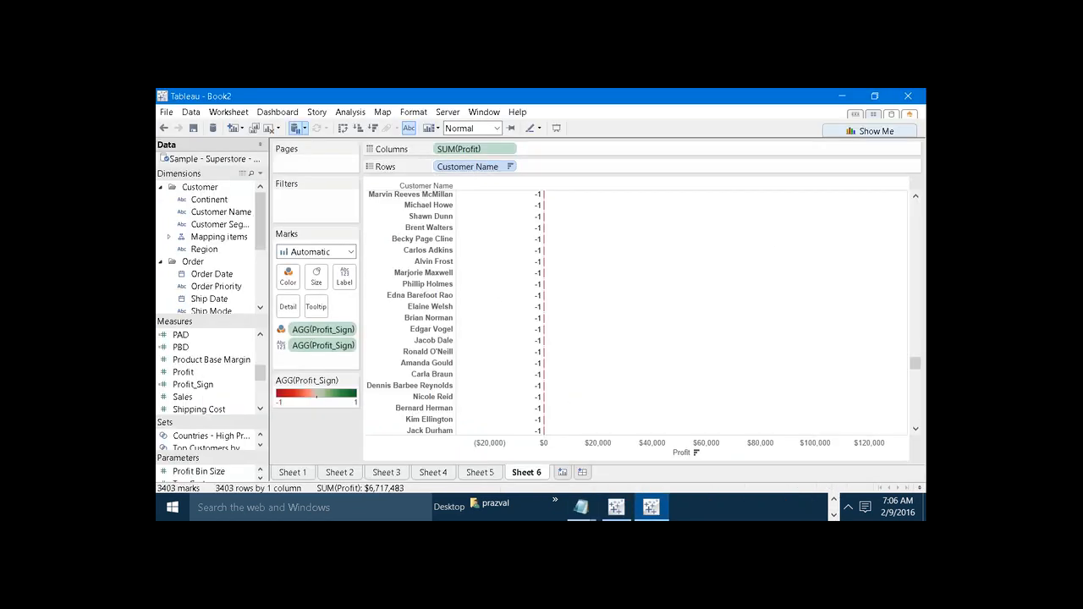
{"action": "left_click", "coordinate": [259, 173]}
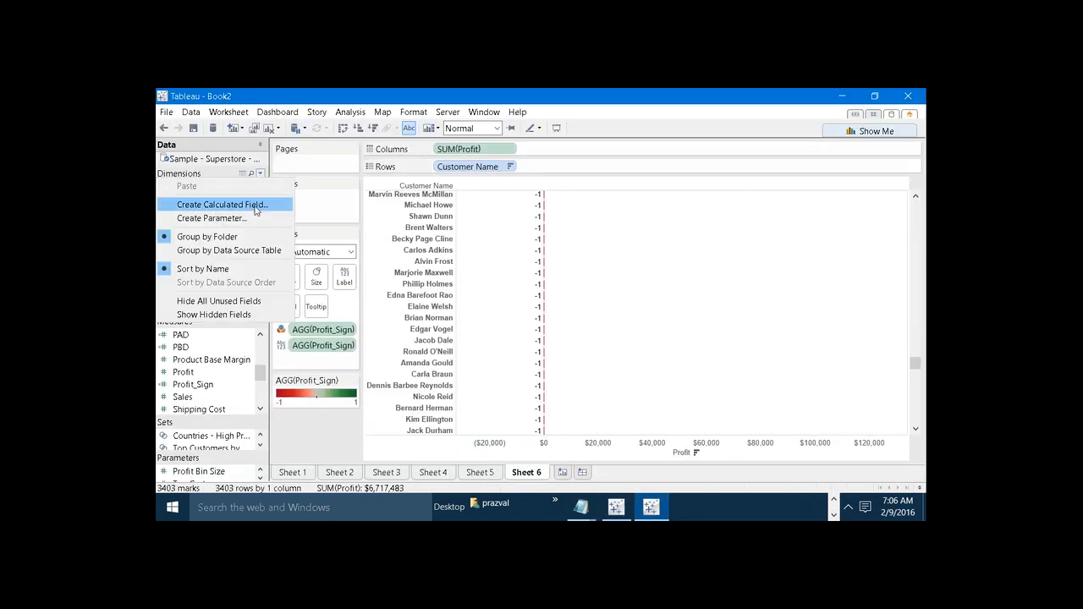
{"action": "left_click", "coordinate": [254, 204]}
{"action": "type", "text": "ROUN"}
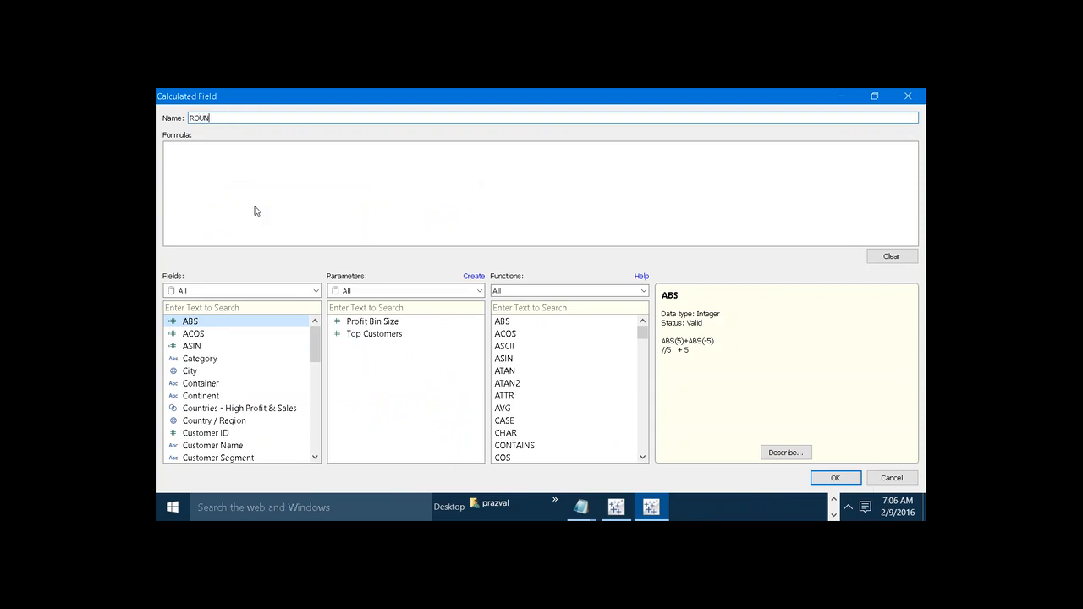
{"action": "type", "text": "D"}
{"action": "left_click", "coordinate": [284, 191]}
{"action": "type", "text": "R"}
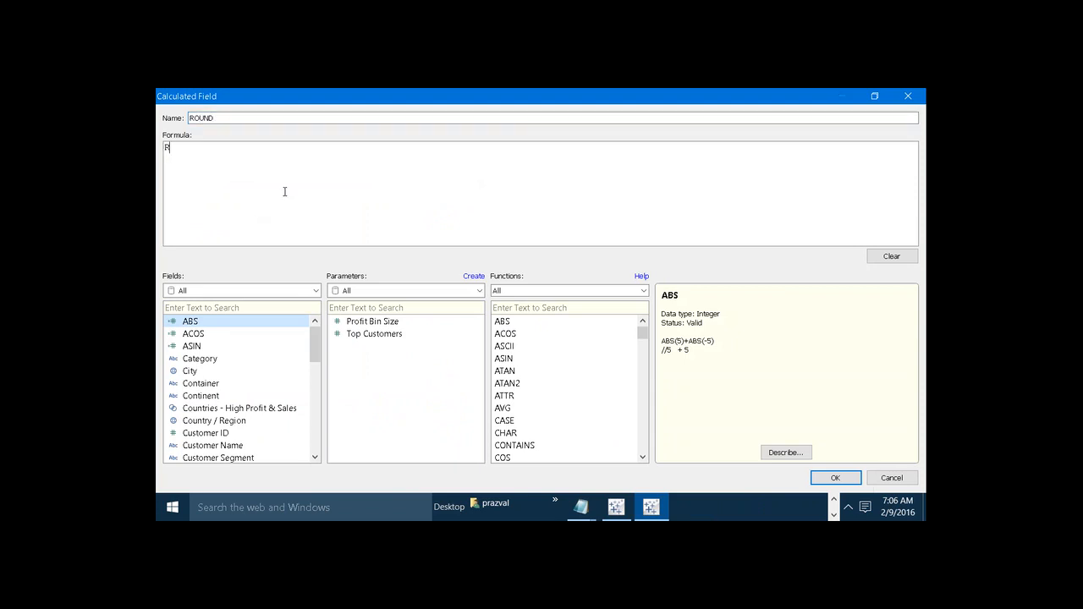
{"action": "type", "text": "OUND(12.1234,2"}
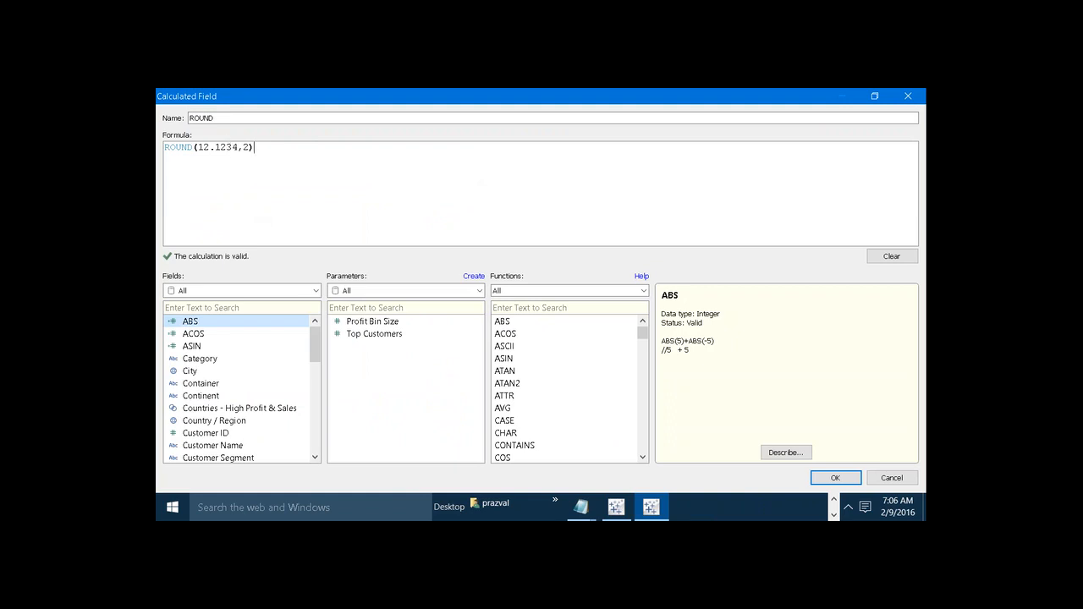
{"action": "left_click", "coordinate": [850, 480]}
Save the calculated field, add a new worksheet, place ROUND on Rows as a dimension, and show its mark label.
{"action": "left_click", "coordinate": [232, 128]}
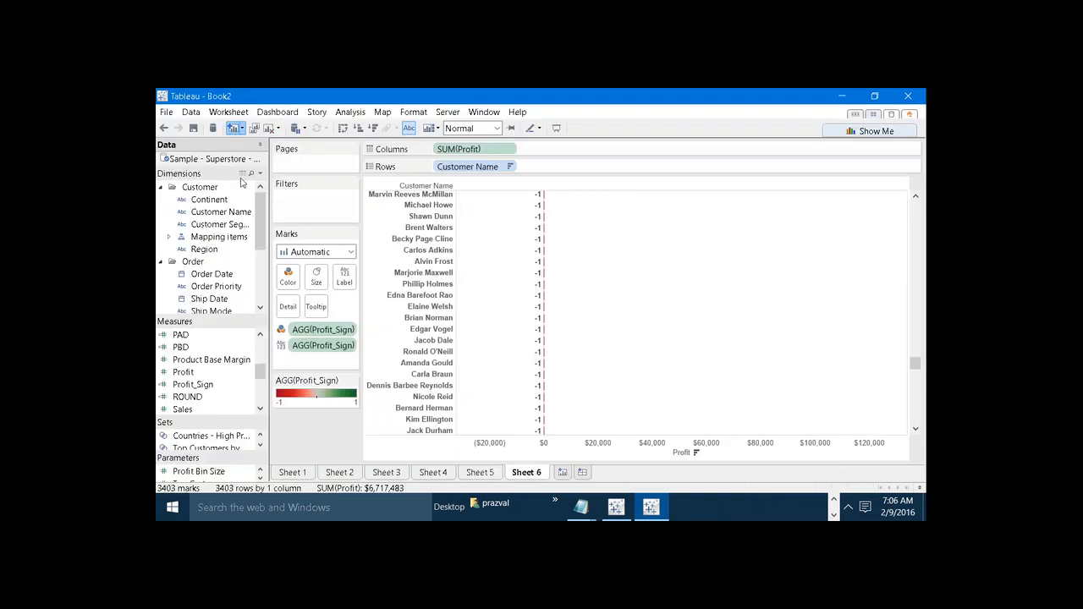
{"action": "left_click_drag", "start_coordinate": [261, 377], "coordinate": [260, 383]}
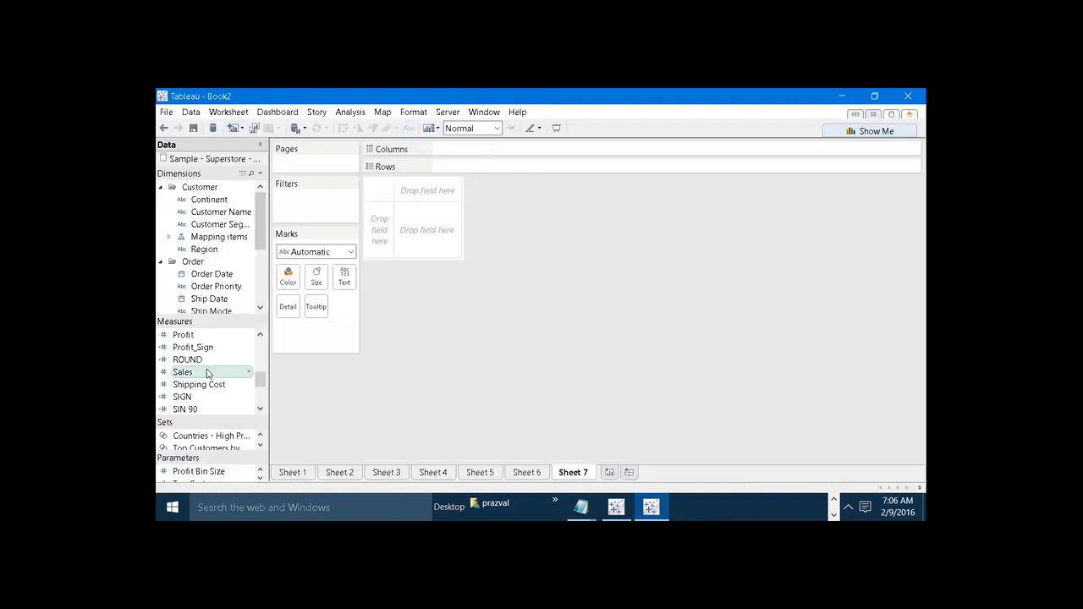
{"action": "left_click_drag", "start_coordinate": [203, 360], "coordinate": [486, 165]}
{"action": "right_click", "coordinate": [485, 167]}
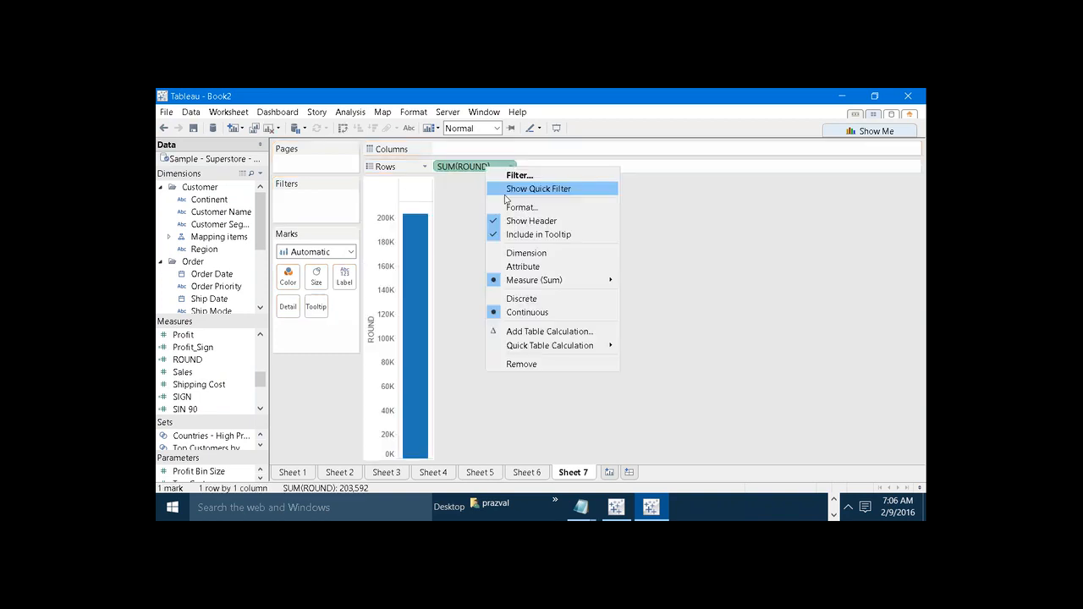
{"action": "left_click", "coordinate": [526, 253]}
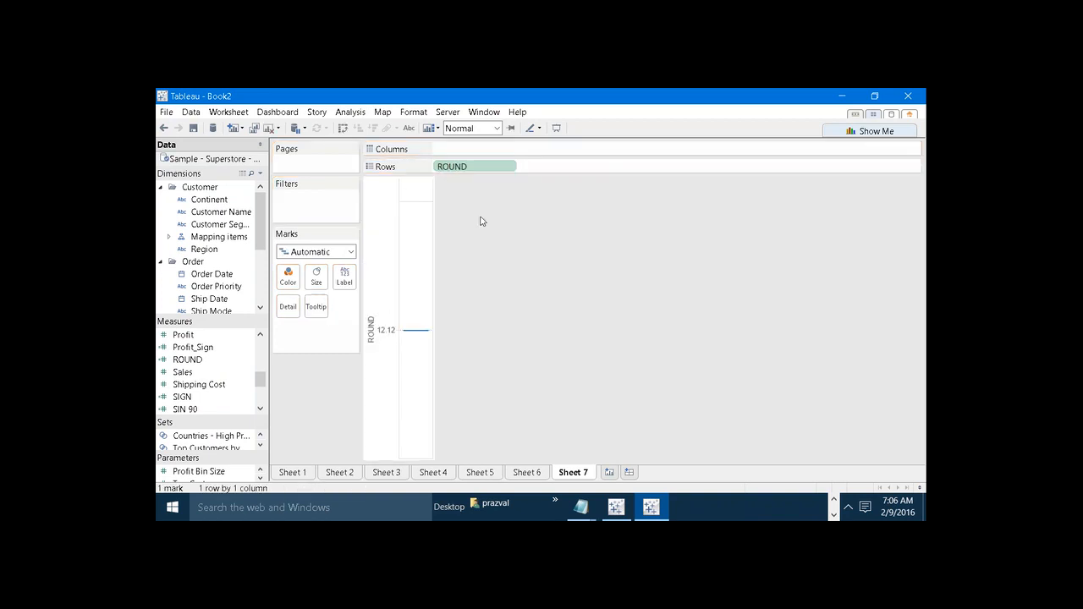
{"action": "left_click", "coordinate": [408, 130]}
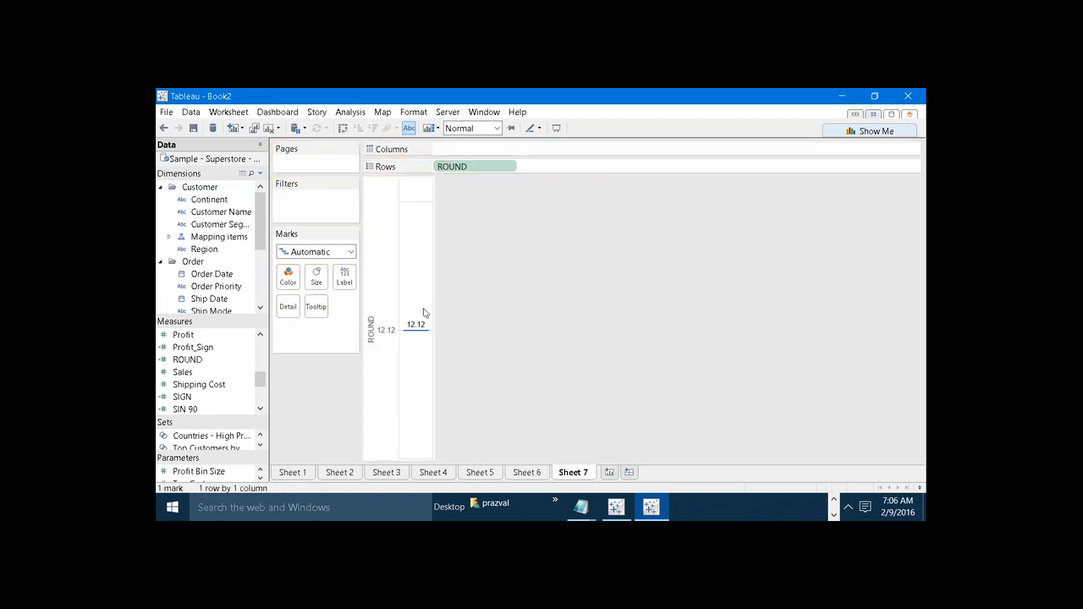
Change the ROUND calculated field's formula to "ROUND(12.1254,2)" and apply it.
{"action": "right_click", "coordinate": [195, 362]}
{"action": "left_click", "coordinate": [254, 175]}
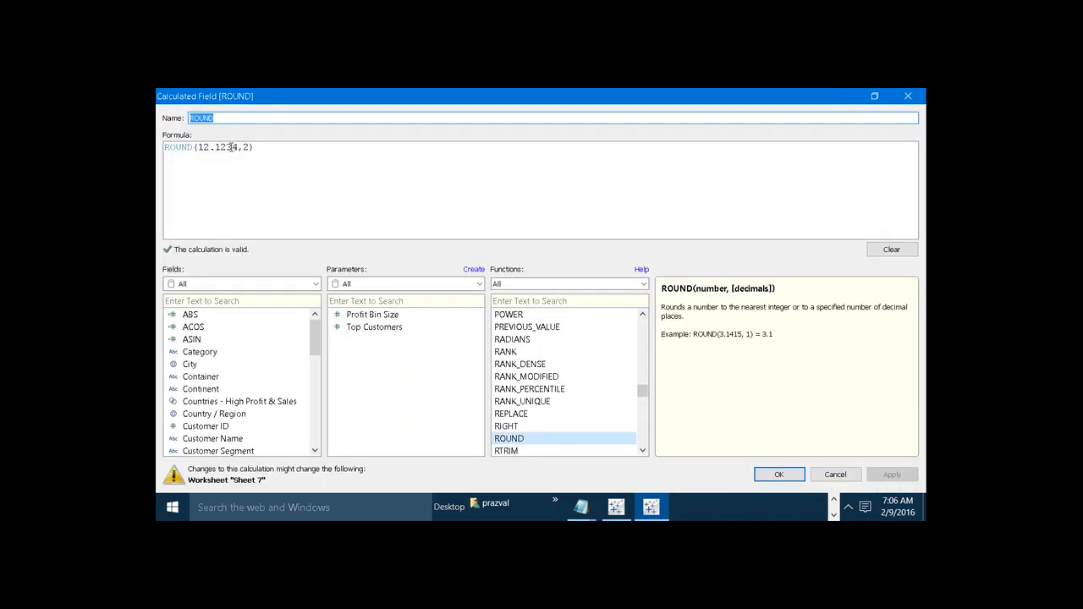
{"action": "left_click", "coordinate": [230, 148]}
{"action": "key", "text": "BackSpace"}
{"action": "type", "text": "5"}
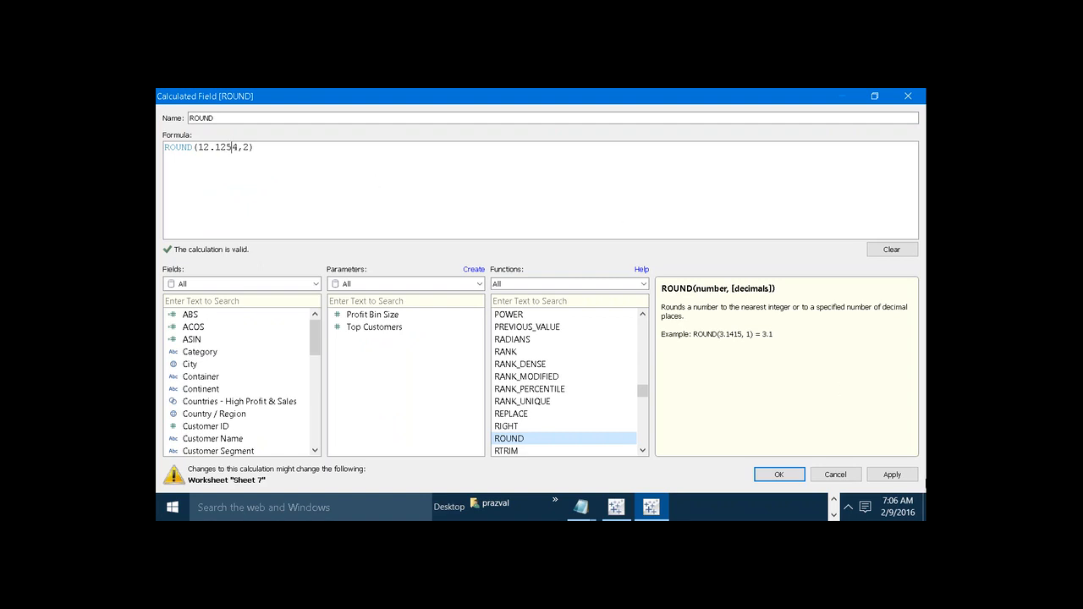
{"action": "left_click", "coordinate": [892, 475]}
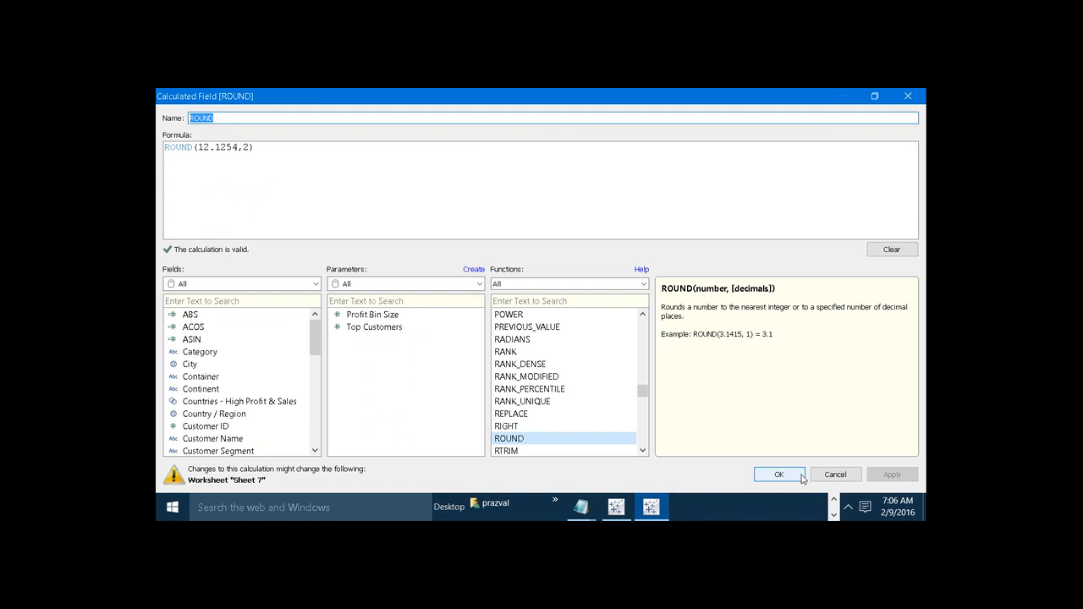
{"action": "left_click", "coordinate": [778, 475]}
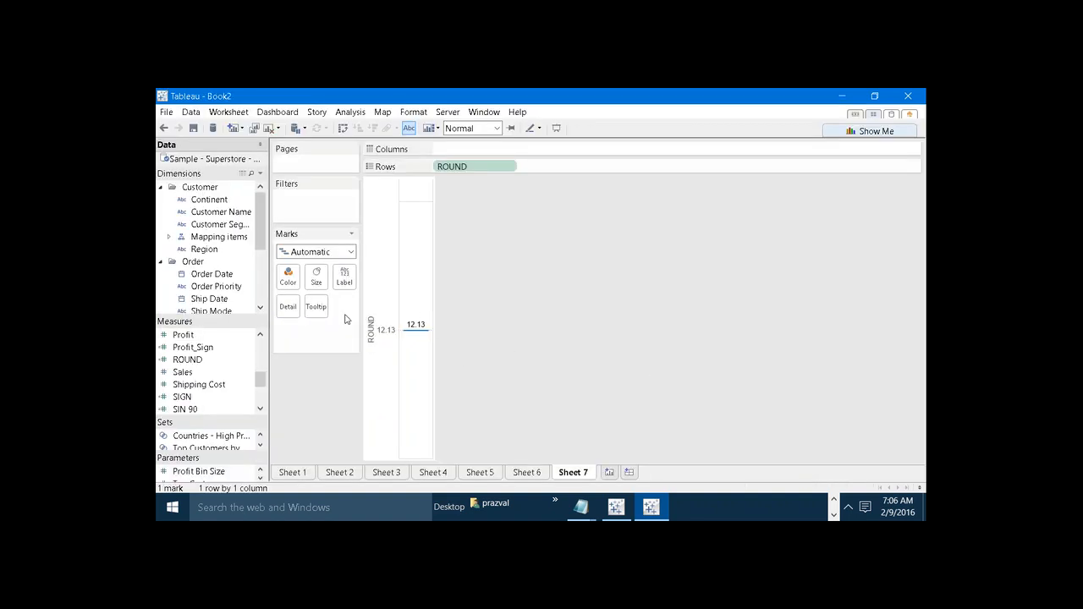
Remove the decimals argument from the ROUND field so its formula reads "ROUND(12.1254)", and apply it.
{"action": "right_click", "coordinate": [210, 363]}
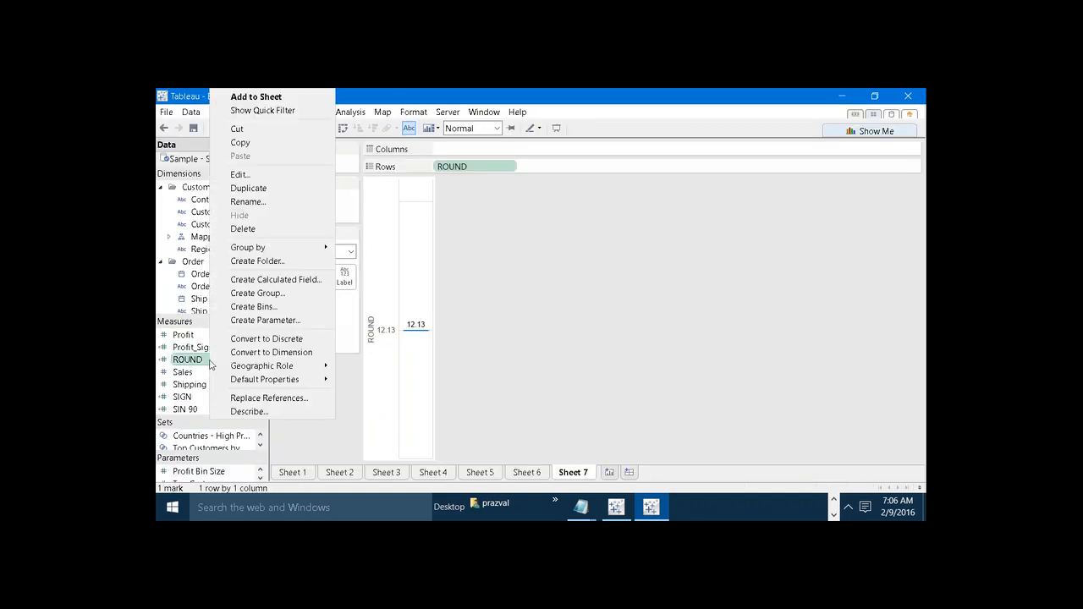
{"action": "left_click", "coordinate": [259, 177]}
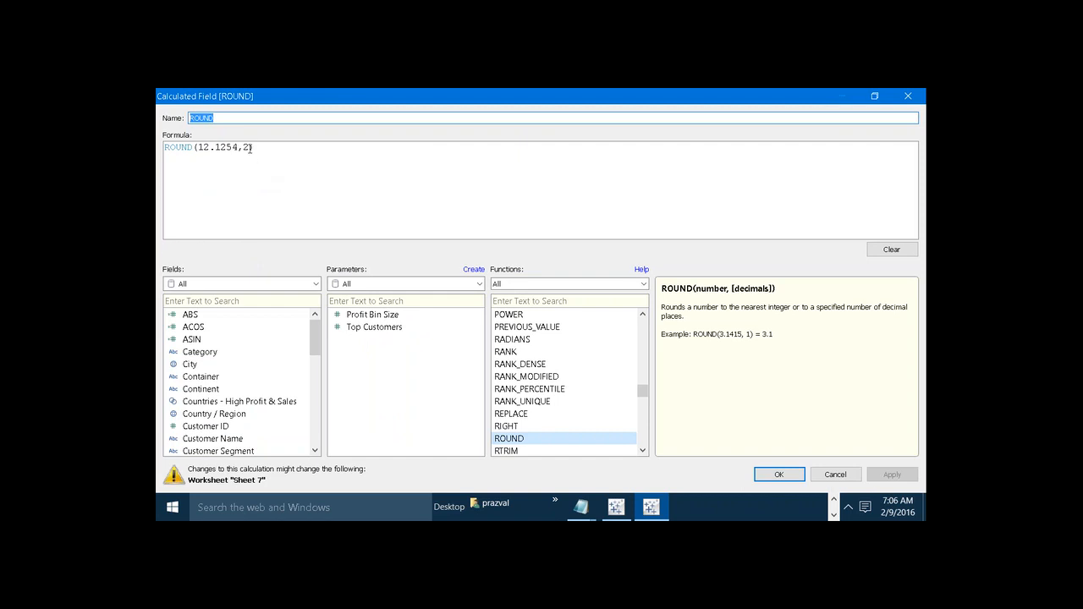
{"action": "left_click", "coordinate": [249, 148]}
{"action": "key", "text": "BackSpace"}
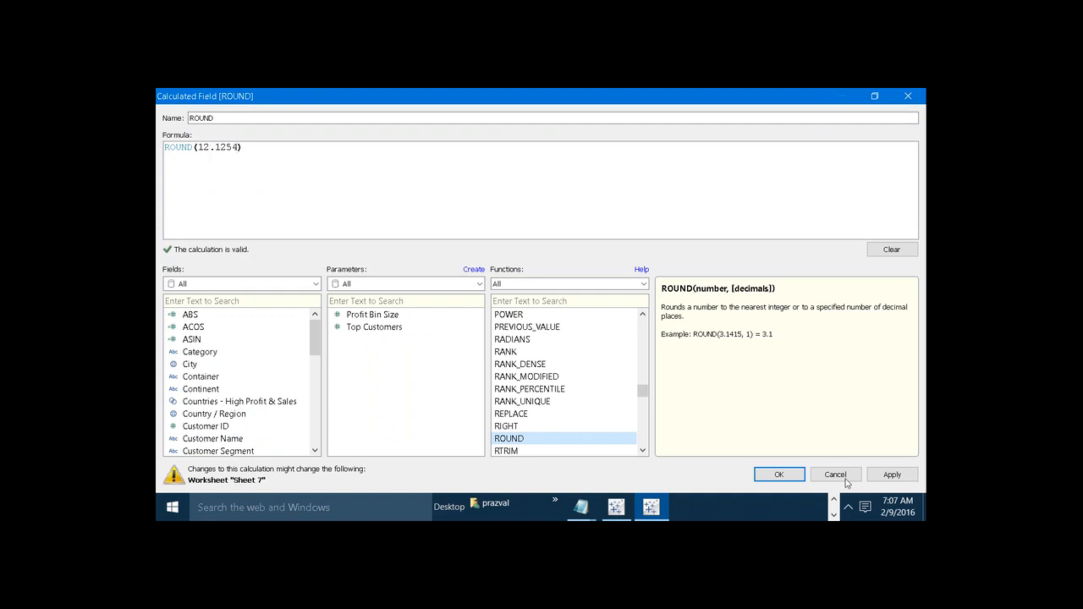
{"action": "left_click", "coordinate": [892, 475]}
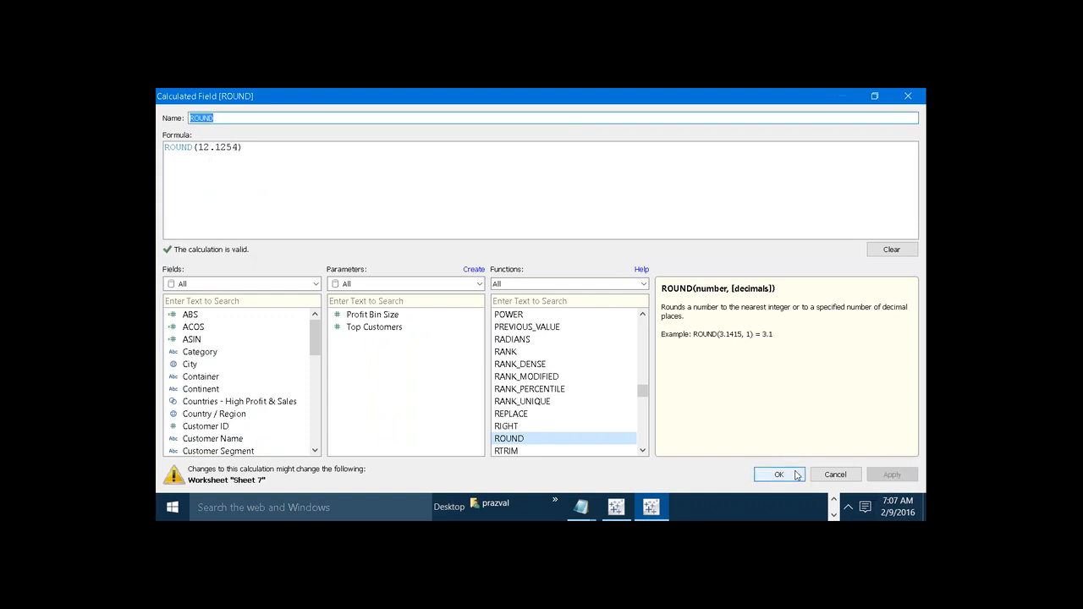
{"action": "left_click", "coordinate": [798, 475]}
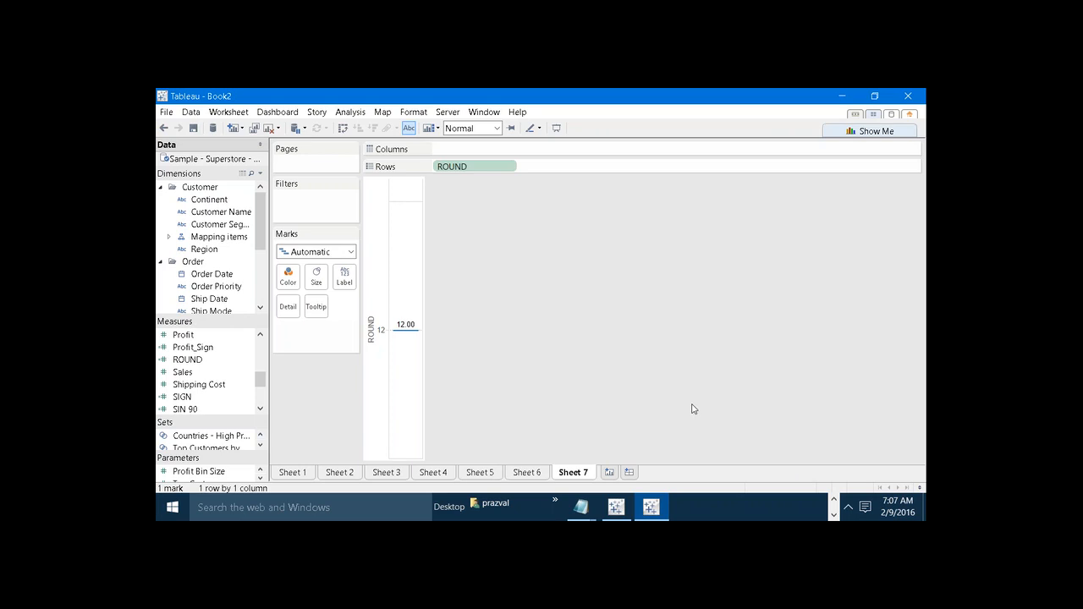
Replace the first decimal digit in the ROUND field's formula with 5, giving "ROUND(12.5254)", and apply it.
{"action": "right_click", "coordinate": [192, 359]}
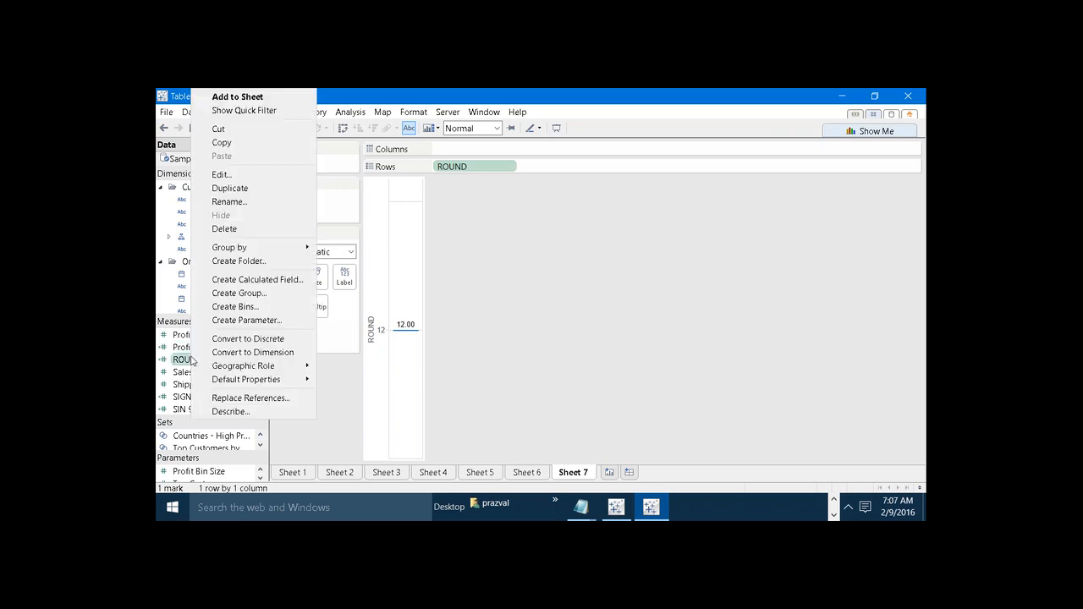
{"action": "left_click", "coordinate": [221, 174]}
{"action": "left_click", "coordinate": [223, 148]}
{"action": "key", "text": "BackSpace"}
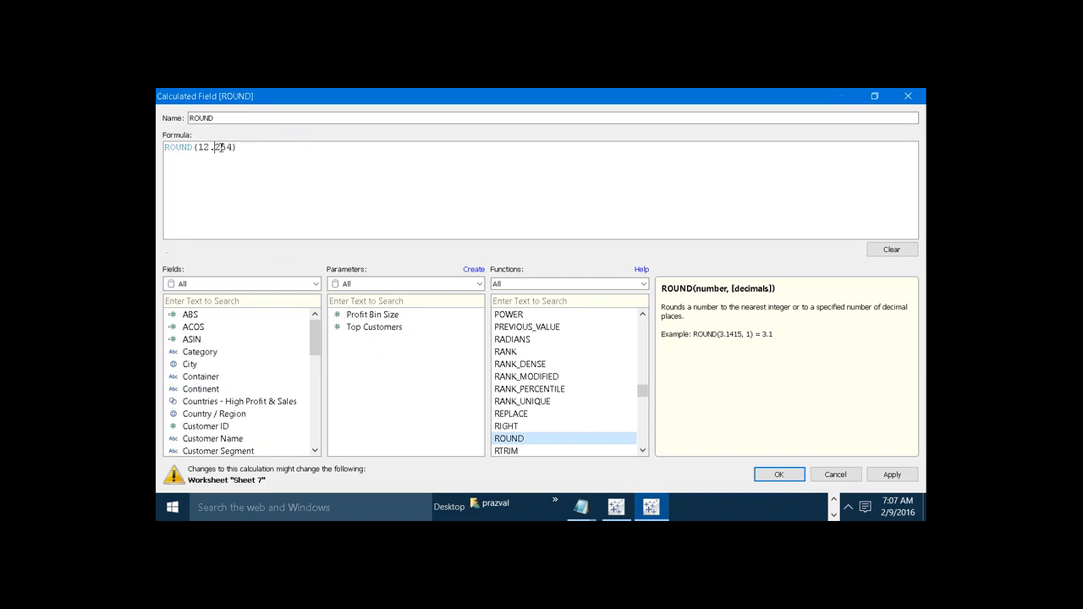
{"action": "type", "text": "5"}
{"action": "left_click", "coordinate": [888, 476]}
{"action": "left_click", "coordinate": [779, 474]}
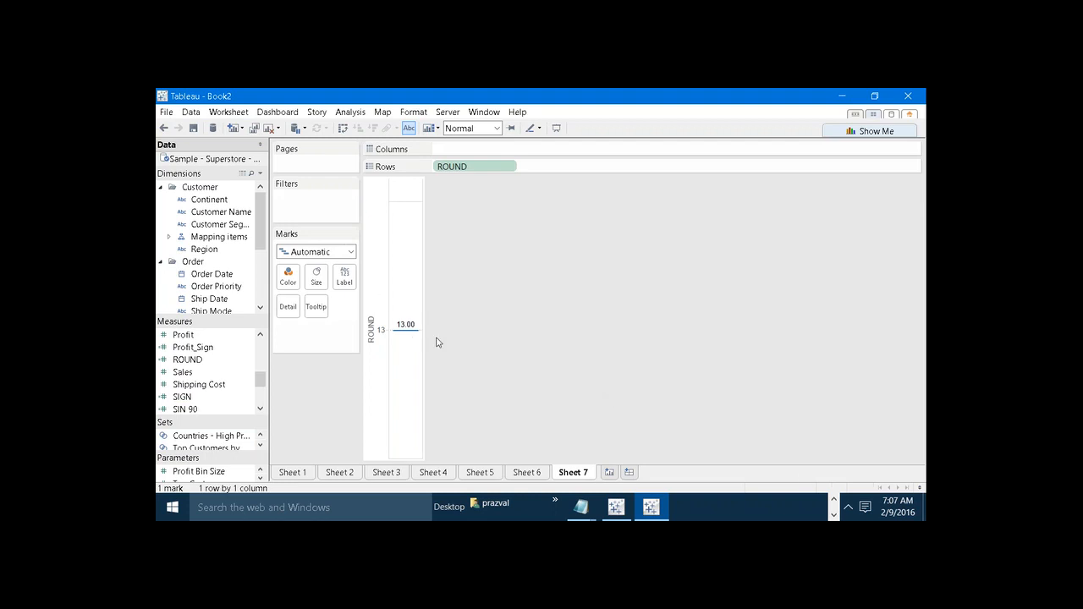
Switch to the Paint sketch and write the example "ROUND(12.1234,-2)" below the heading for negative N.
{"action": "left_click", "coordinate": [833, 512]}
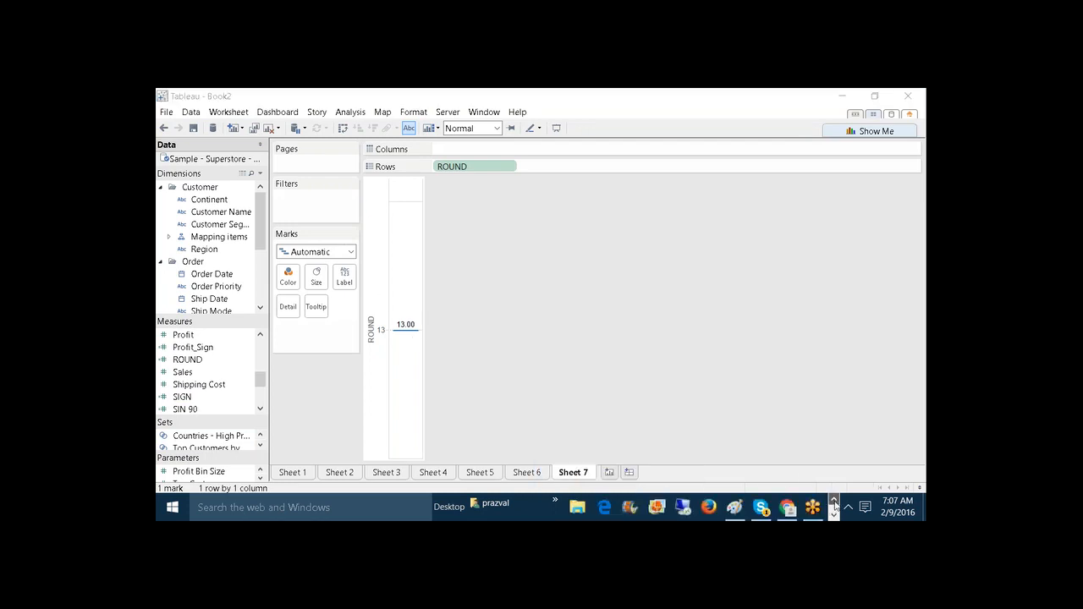
{"action": "left_click", "coordinate": [753, 474]}
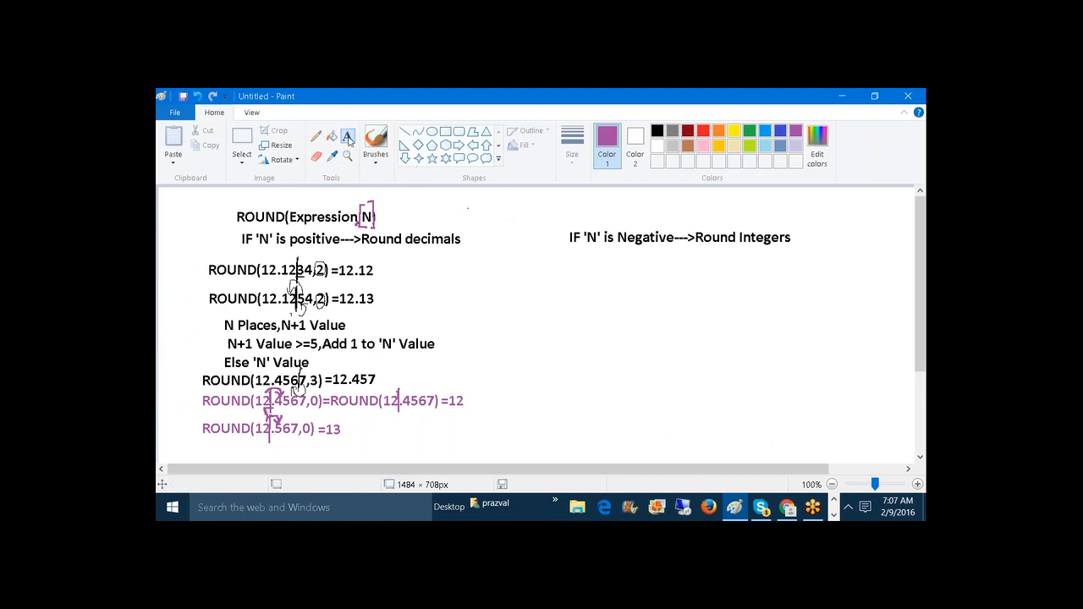
{"action": "left_click_drag", "start_coordinate": [559, 261], "coordinate": [885, 322]}
{"action": "type", "text": "ROUN"}
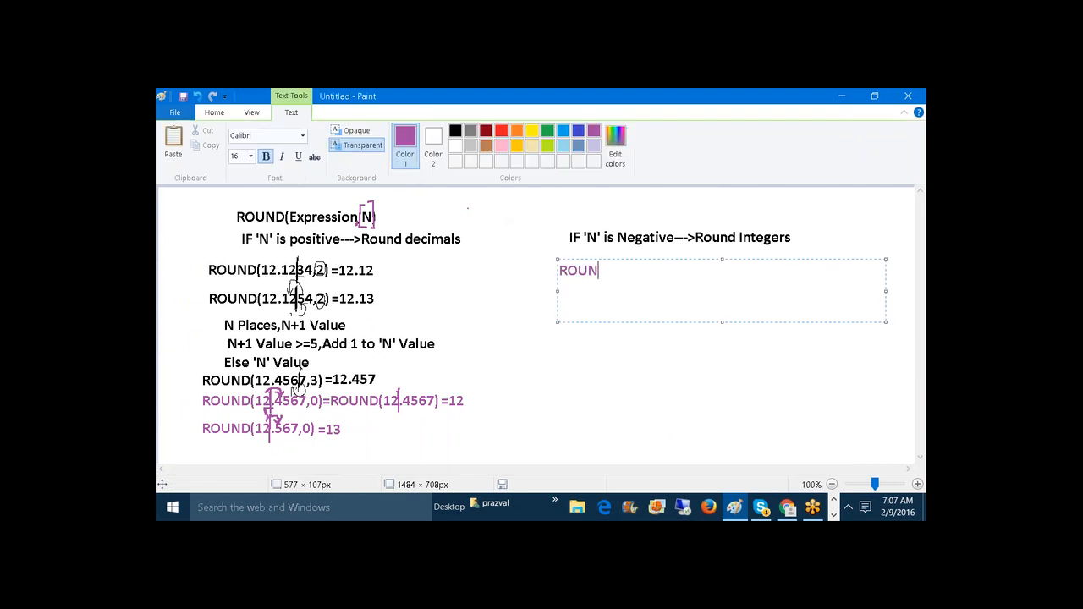
{"action": "type", "text": "D(12.1234,-2"}
{"action": "left_click", "coordinate": [906, 351]}
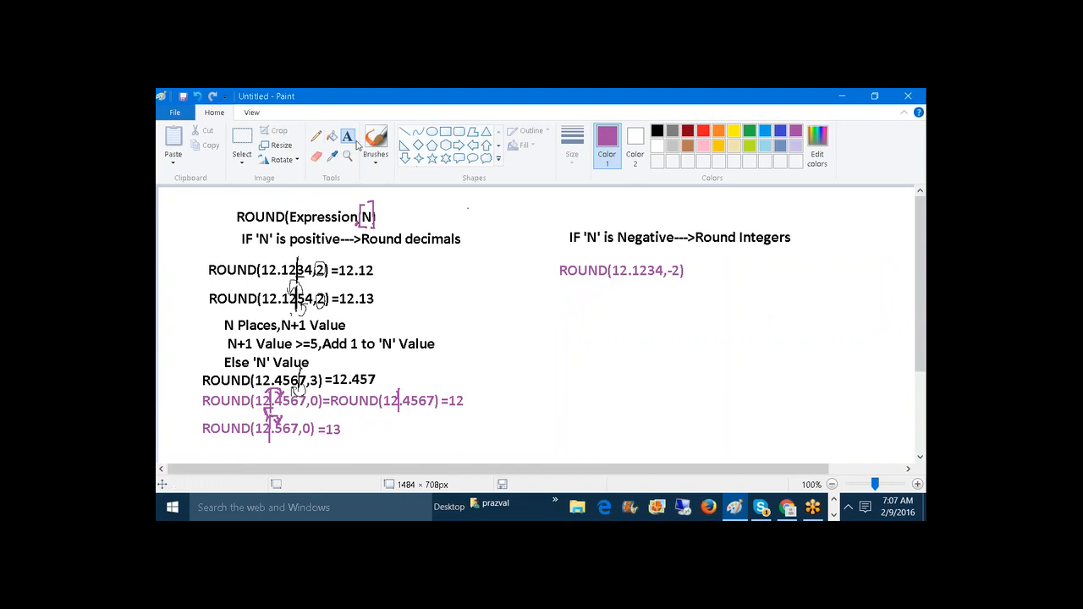
Draw a leftward pencil arrow beneath the 12 in ROUND(12.1234,-2) and undo the extra marks around its digits.
{"action": "left_click", "coordinate": [314, 136]}
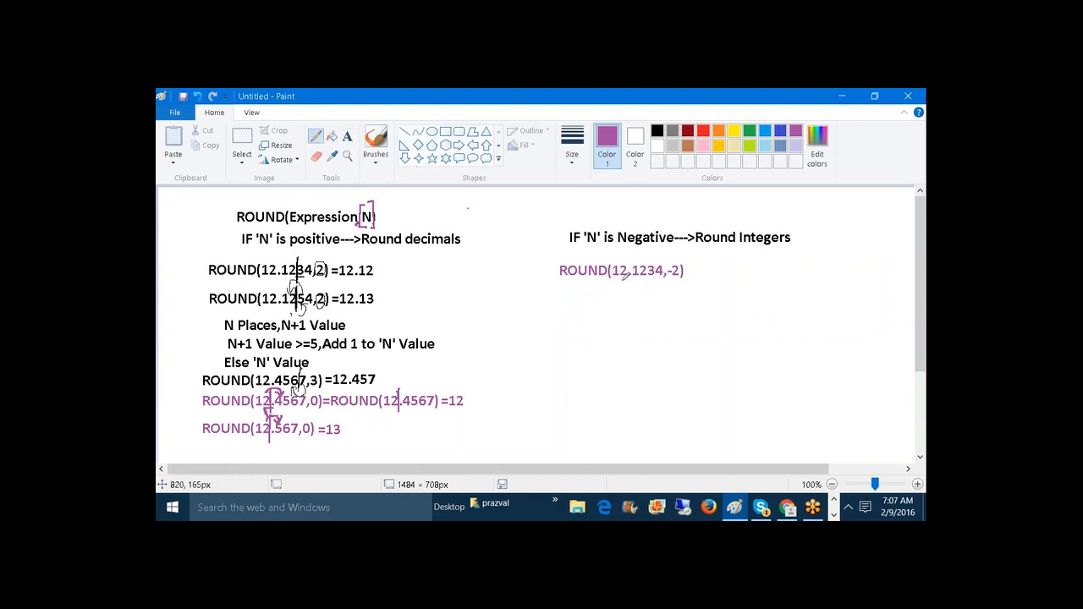
{"action": "left_click_drag", "start_coordinate": [638, 279], "coordinate": [617, 284]}
{"action": "mouse_move", "coordinate": [612, 262]}
{"action": "left_mouse_down"}
{"action": "mouse_move", "coordinate": [610, 284]}
{"action": "mouse_move", "coordinate": [624, 260]}
{"action": "left_mouse_up"}
{"action": "mouse_move", "coordinate": [619, 276]}
{"action": "left_mouse_down"}
{"action": "mouse_move", "coordinate": [618, 267]}
{"action": "mouse_move", "coordinate": [608, 280]}
{"action": "left_mouse_up"}
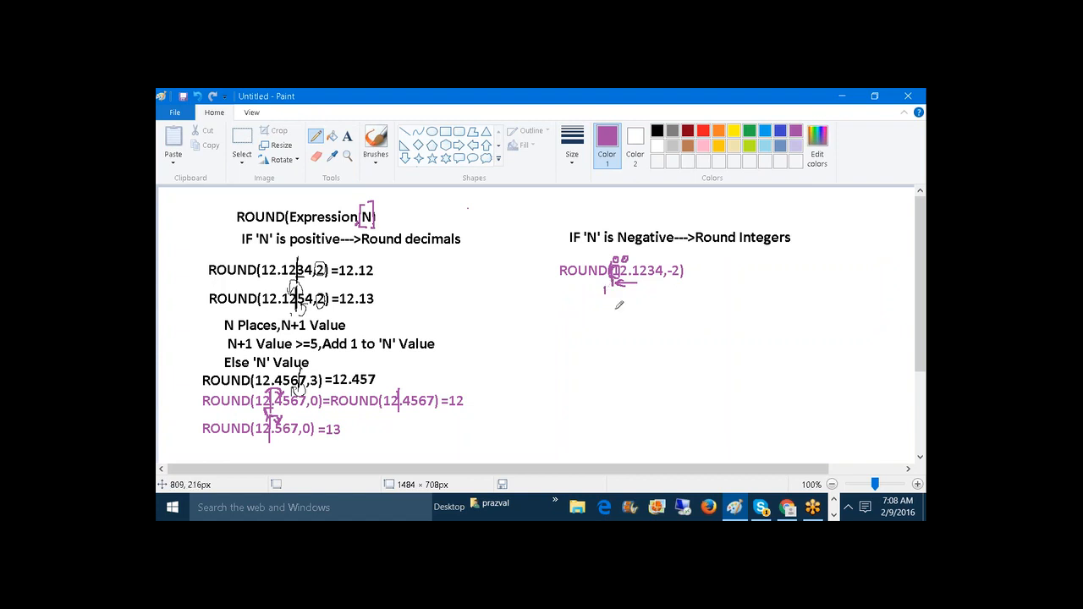
{"action": "key", "text": "ctrl+z"}
{"action": "key", "text": "ctrl+z"}
{"action": "key", "text": "ctrl+z"}
Underline the -2 argument in pencil and undo the trial zeros and marks sketched around the 12.
{"action": "mouse_move", "coordinate": [677, 282]}
{"action": "left_mouse_down"}
{"action": "mouse_move", "coordinate": [666, 281]}
{"action": "mouse_move", "coordinate": [680, 282]}
{"action": "left_mouse_up"}
{"action": "mouse_move", "coordinate": [637, 287]}
{"action": "left_mouse_down"}
{"action": "mouse_move", "coordinate": [641, 296]}
{"action": "mouse_move", "coordinate": [648, 286]}
{"action": "mouse_move", "coordinate": [624, 298]}
{"action": "mouse_move", "coordinate": [629, 283]}
{"action": "left_mouse_up"}
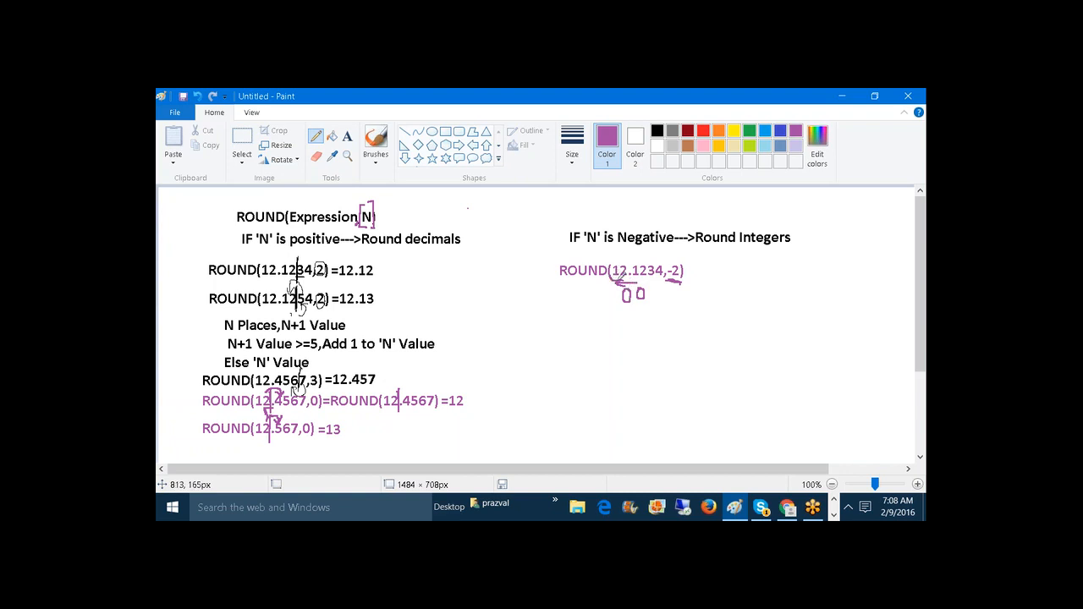
{"action": "left_click_drag", "start_coordinate": [622, 260], "coordinate": [609, 267]}
{"action": "left_click_drag", "start_coordinate": [610, 265], "coordinate": [630, 268]}
{"action": "left_click_drag", "start_coordinate": [614, 289], "coordinate": [618, 295]}
{"action": "key", "text": "ctrl+z"}
{"action": "key", "text": "ctrl+z"}
{"action": "key", "text": "ctrl+z"}
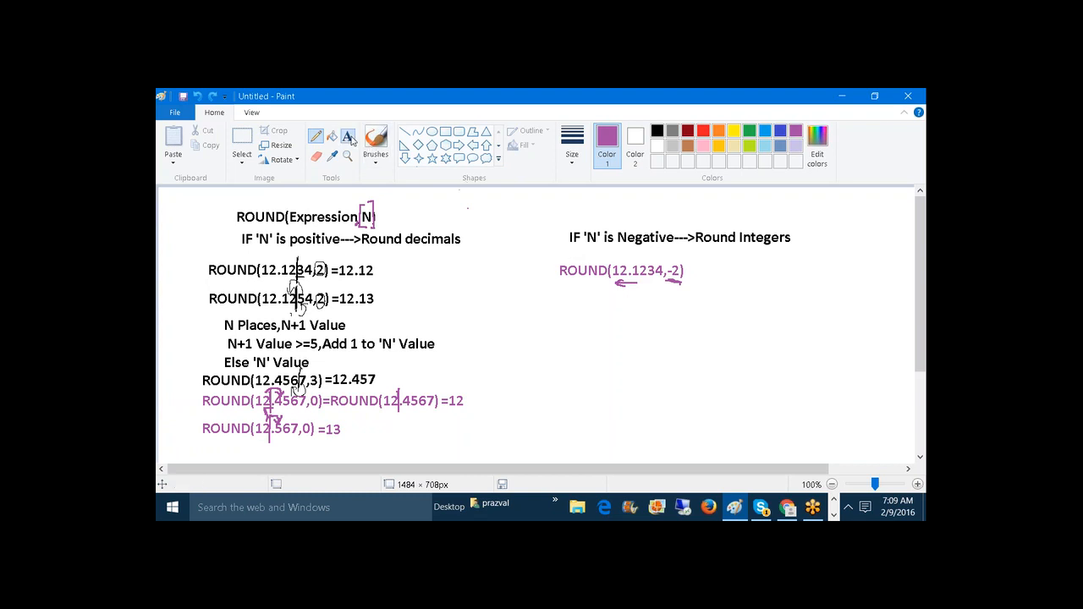
Add the result "=0" beside the ROUND(12.1234,-2) example, aligned with its line.
{"action": "left_click", "coordinate": [347, 135]}
{"action": "left_click_drag", "start_coordinate": [685, 261], "coordinate": [847, 340]}
{"action": "type", "text": "=0"}
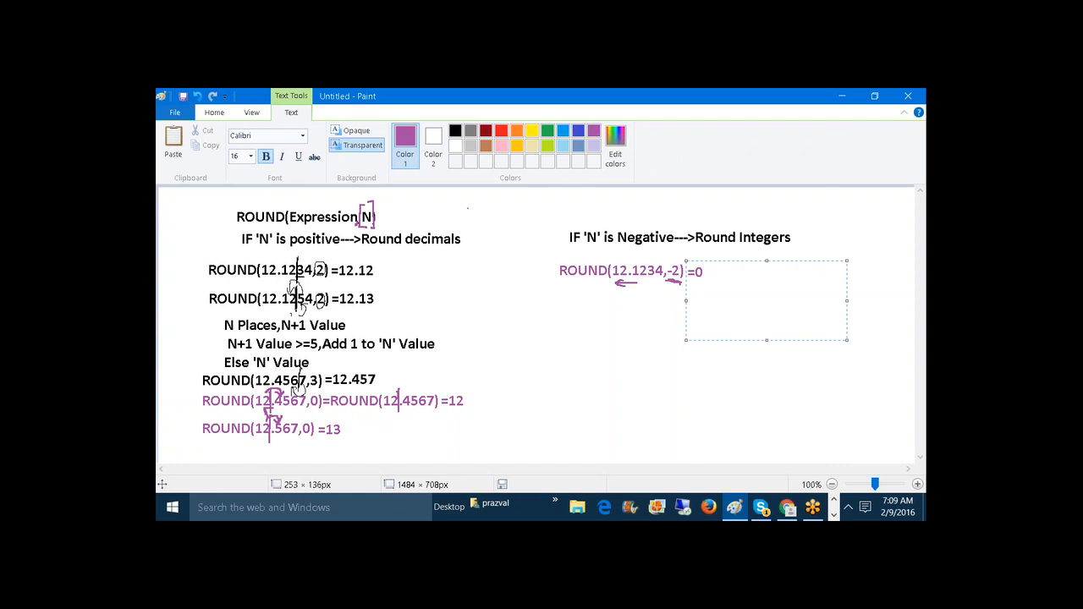
{"action": "left_click", "coordinate": [653, 367]}
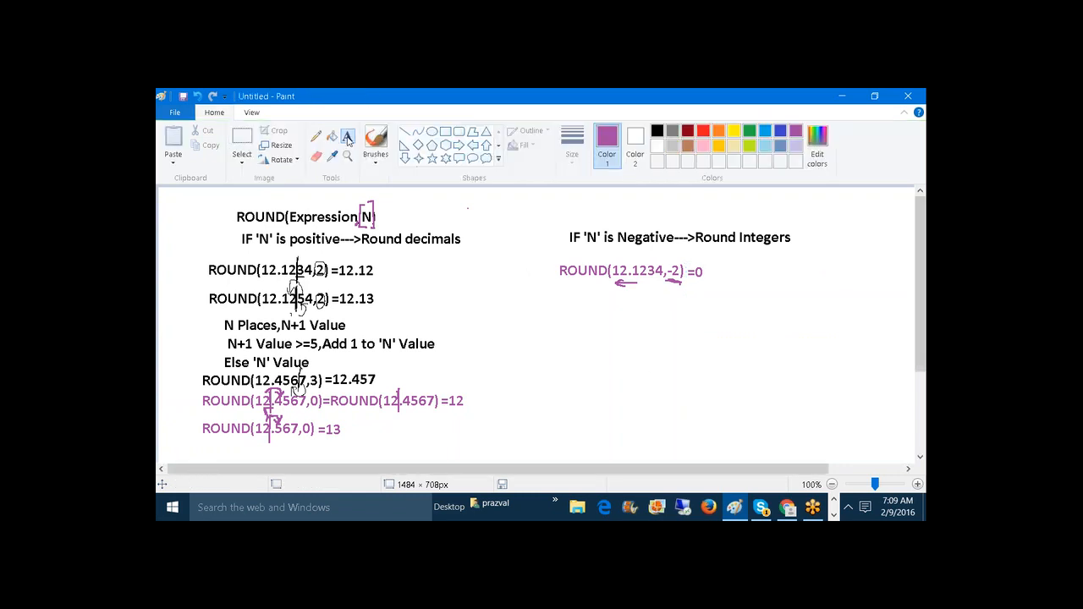
Write the example "ROUND(72.1234,-2)" below the first negative-N example and sketch its rounding to 100 in pencil beneath it.
{"action": "left_click_drag", "start_coordinate": [558, 303], "coordinate": [912, 406]}
{"action": "type", "text": "ROUND"}
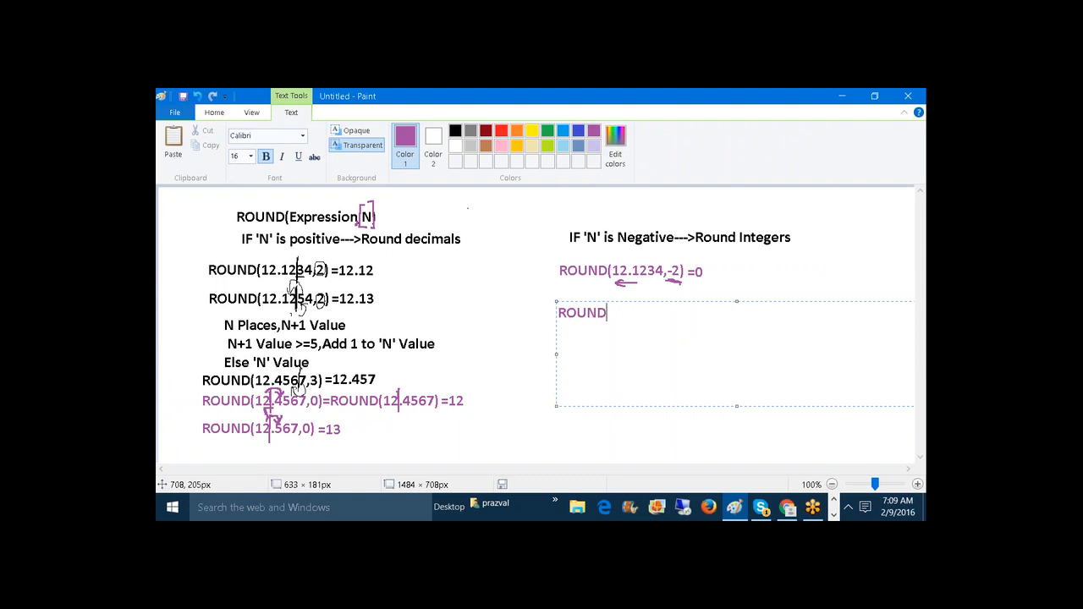
{"action": "type", "text": "(7"}
{"action": "type", "text": "2.1234,-2)"}
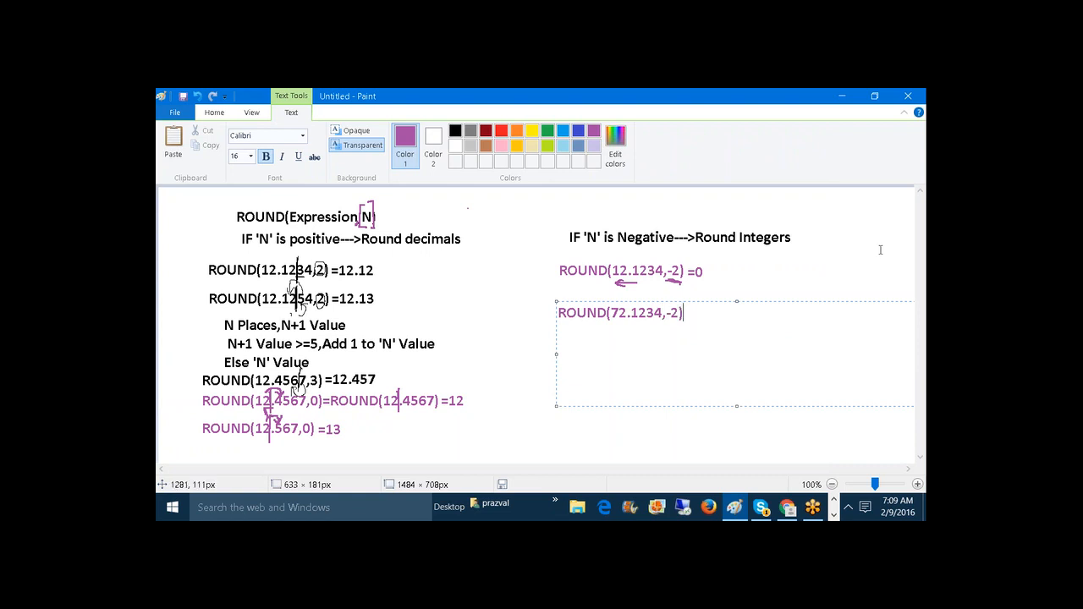
{"action": "left_click", "coordinate": [880, 250]}
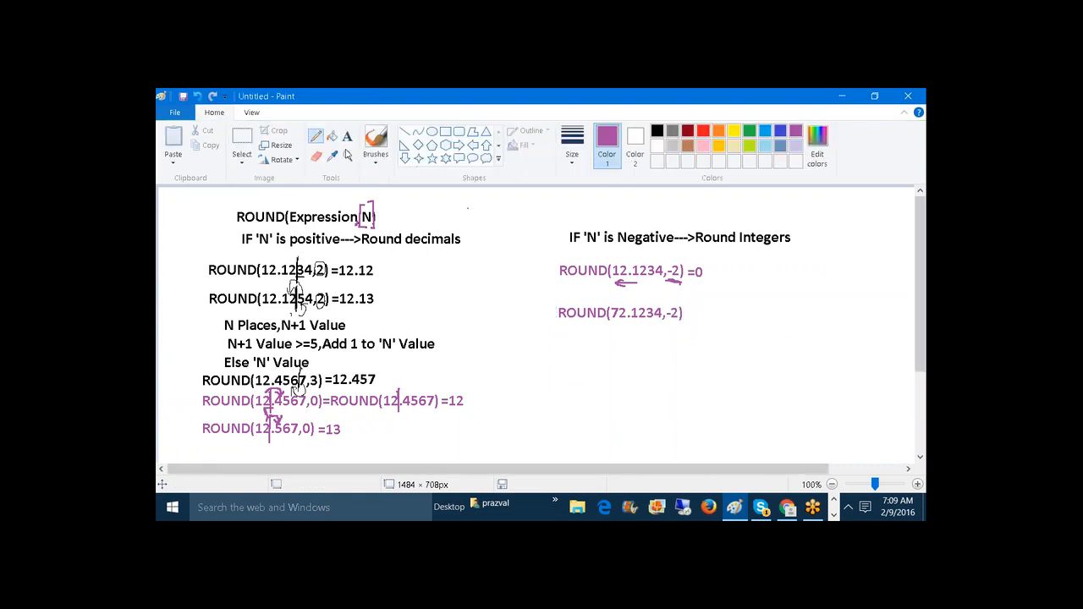
{"action": "mouse_move", "coordinate": [627, 327]}
{"action": "left_mouse_down"}
{"action": "mouse_move", "coordinate": [639, 332]}
{"action": "mouse_move", "coordinate": [613, 298]}
{"action": "mouse_move", "coordinate": [603, 300]}
{"action": "mouse_move", "coordinate": [603, 335]}
{"action": "mouse_move", "coordinate": [610, 317]}
{"action": "mouse_move", "coordinate": [604, 325]}
{"action": "left_mouse_up"}
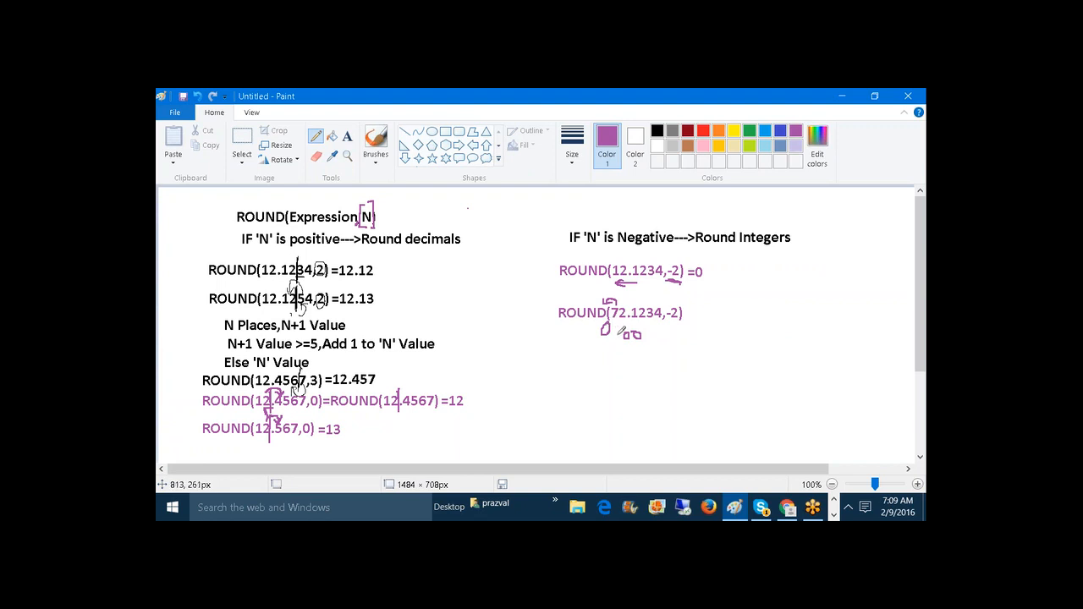
{"action": "mouse_move", "coordinate": [616, 333]}
{"action": "left_mouse_down"}
{"action": "mouse_move", "coordinate": [640, 346]}
{"action": "mouse_move", "coordinate": [687, 315]}
{"action": "mouse_move", "coordinate": [697, 335]}
{"action": "left_mouse_up"}
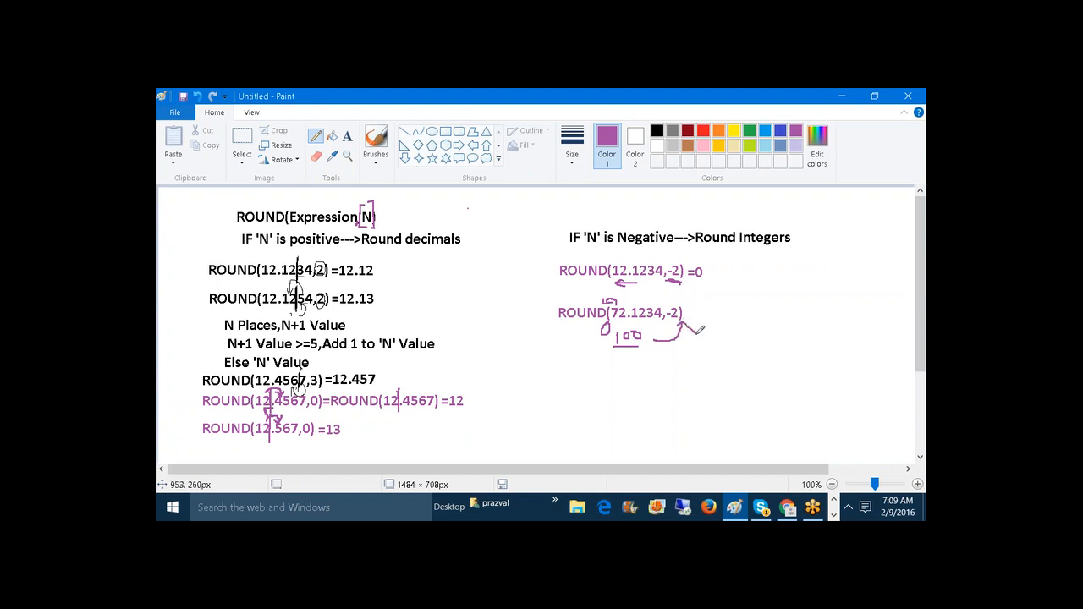
Add the result "=100" beside the ROUND(72.1234,-2) example, aligned with its line.
{"action": "left_click", "coordinate": [347, 138]}
{"action": "left_click_drag", "start_coordinate": [687, 305], "coordinate": [787, 346]}
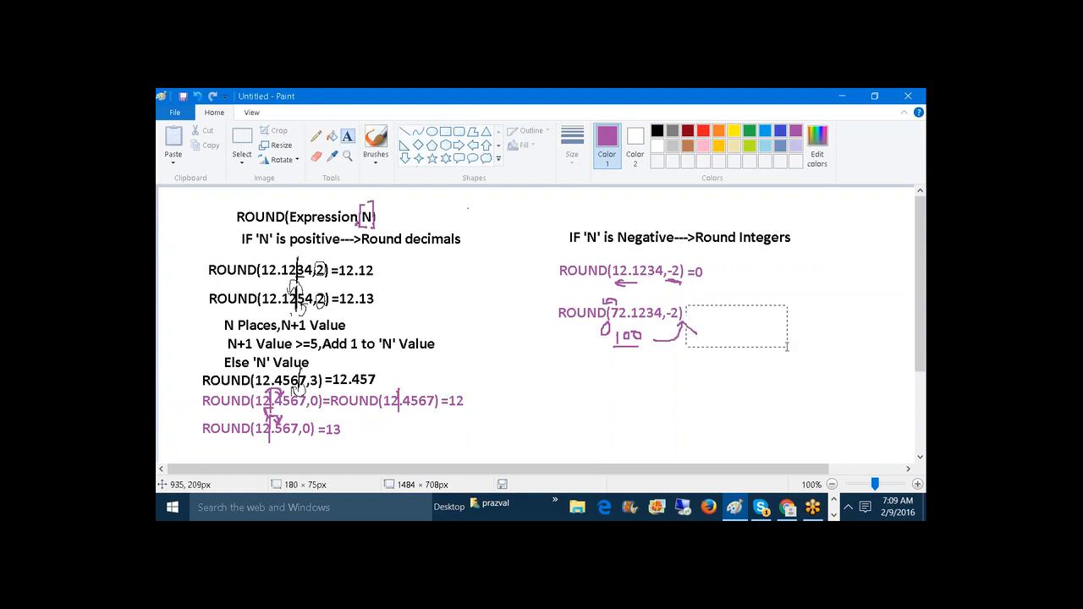
{"action": "type", "text": "=100"}
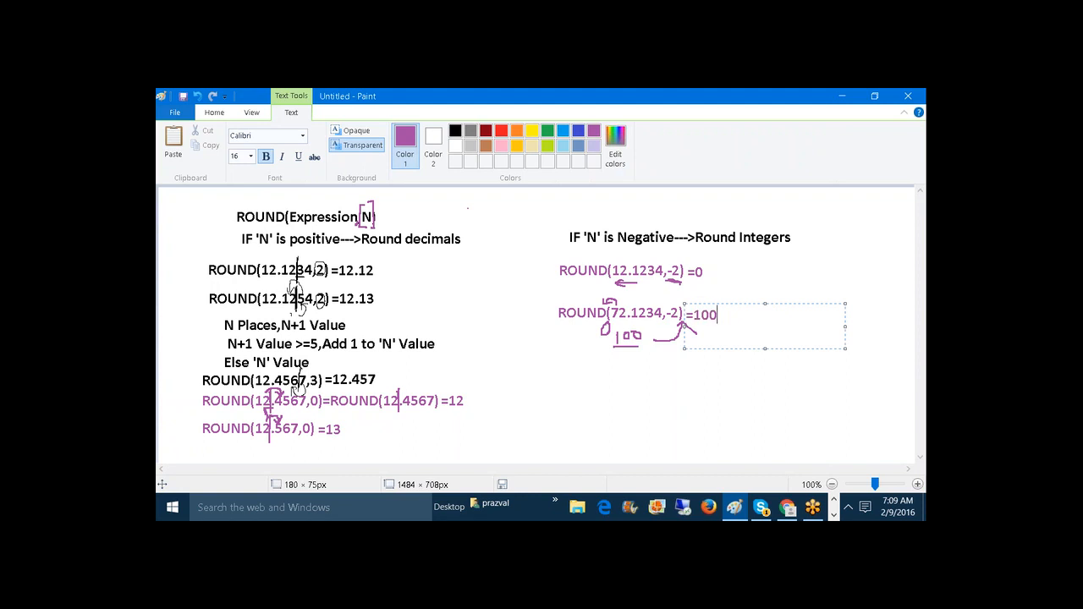
{"action": "left_click", "coordinate": [729, 437]}
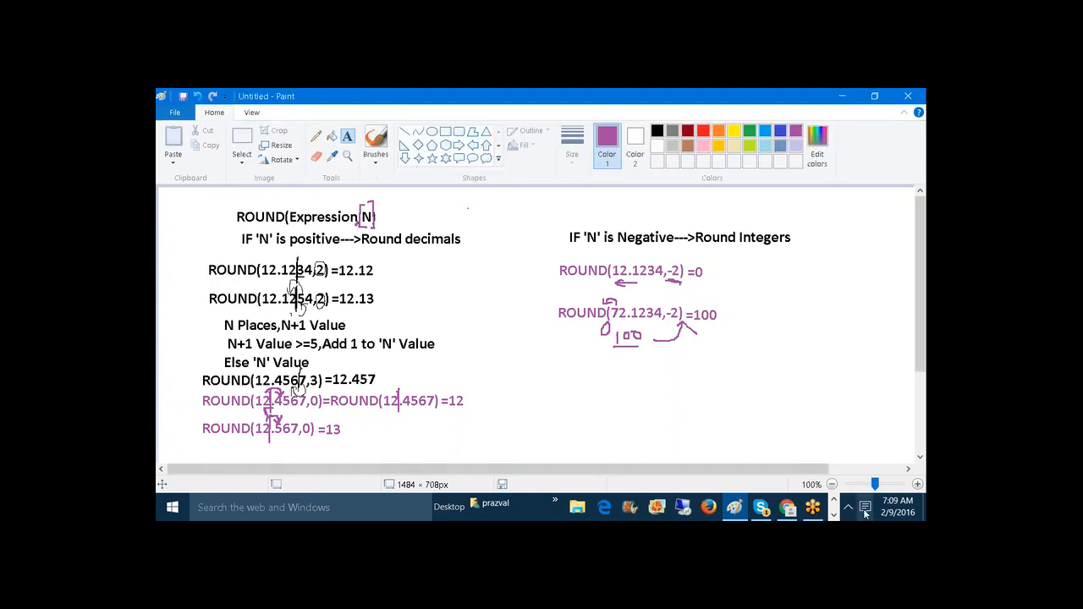
Switch to Tableau and start a new calculated field named "ROUND -ve".
{"action": "left_click", "coordinate": [833, 514]}
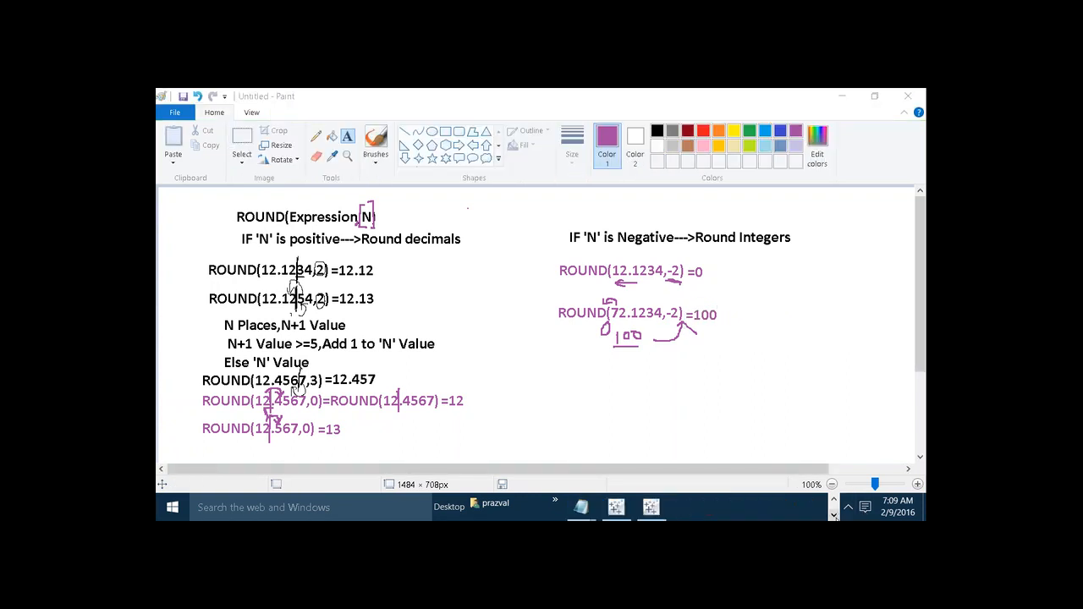
{"action": "left_click", "coordinate": [650, 507]}
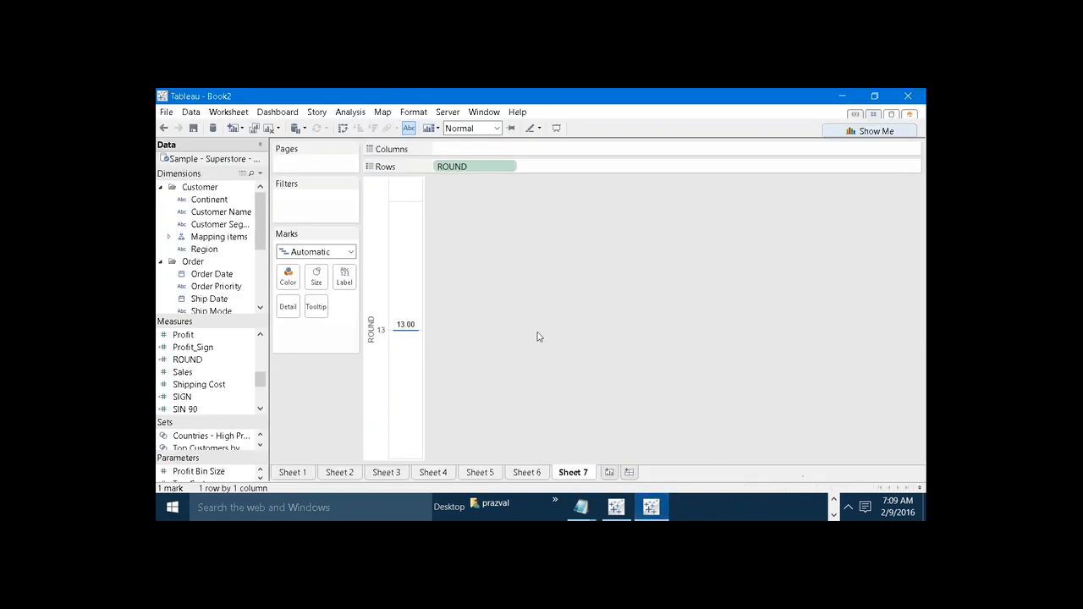
{"action": "left_click", "coordinate": [260, 173]}
{"action": "left_click", "coordinate": [247, 204]}
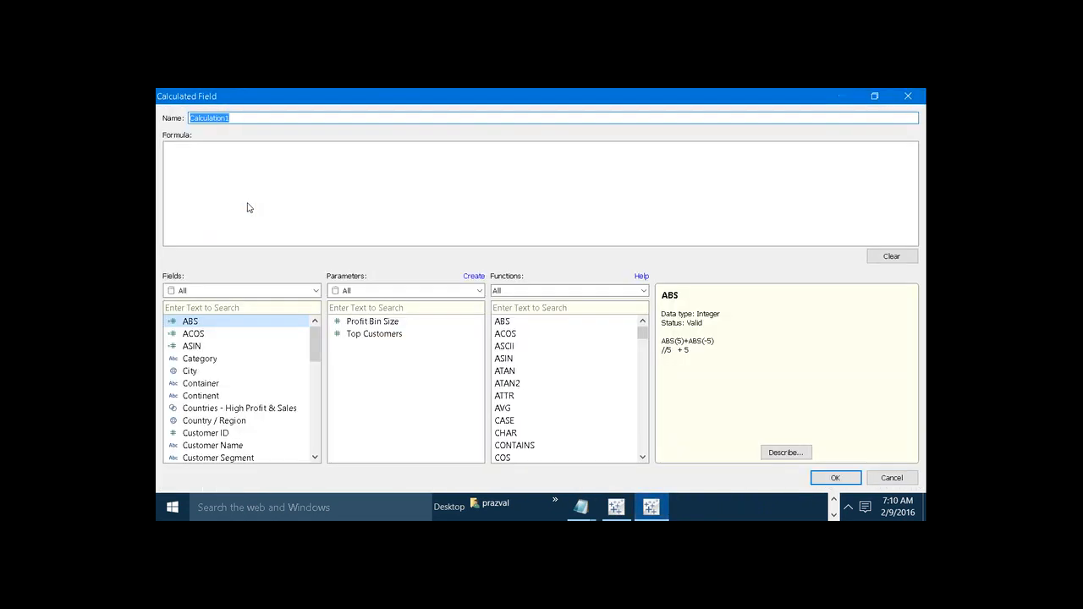
{"action": "type", "text": "ROUND"}
{"action": "left_click", "coordinate": [287, 192]}
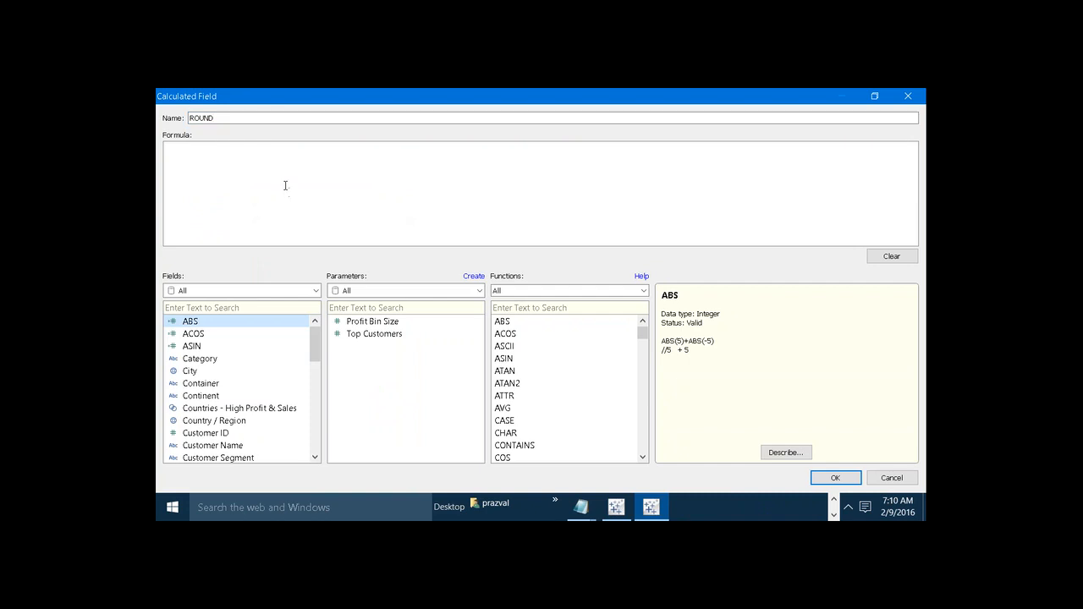
{"action": "left_click", "coordinate": [256, 122]}
{"action": "type", "text": "-ve"}
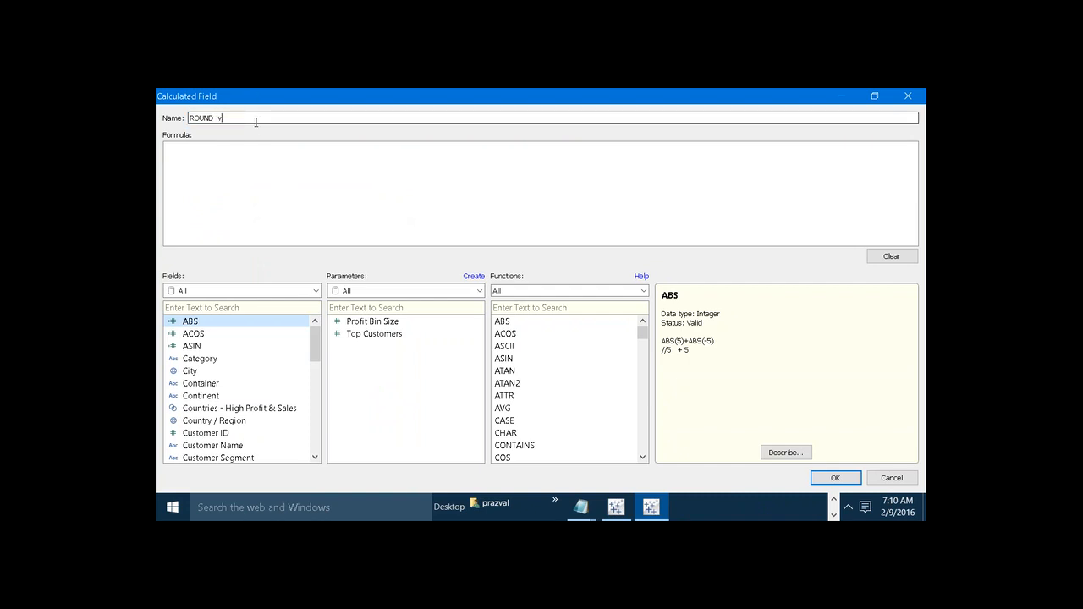
Enter the formula ROUND(12.1234,-2)+ROUND(72.1234,-2) for the calculated field and save it.
{"action": "left_click", "coordinate": [246, 158]}
{"action": "type", "text": "R"}
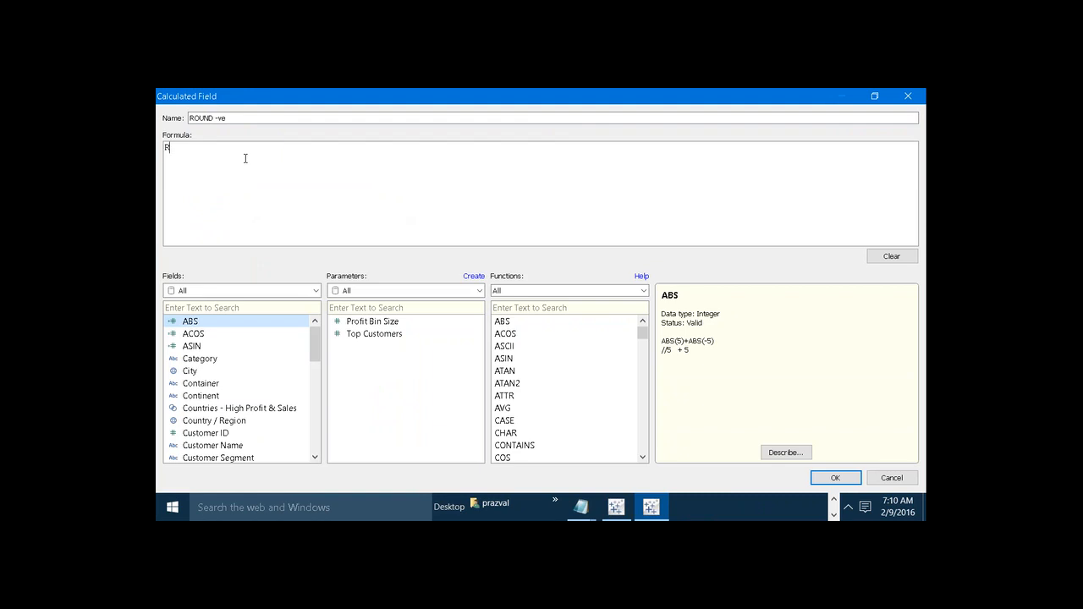
{"action": "type", "text": "OUND(12.1234,-2)"}
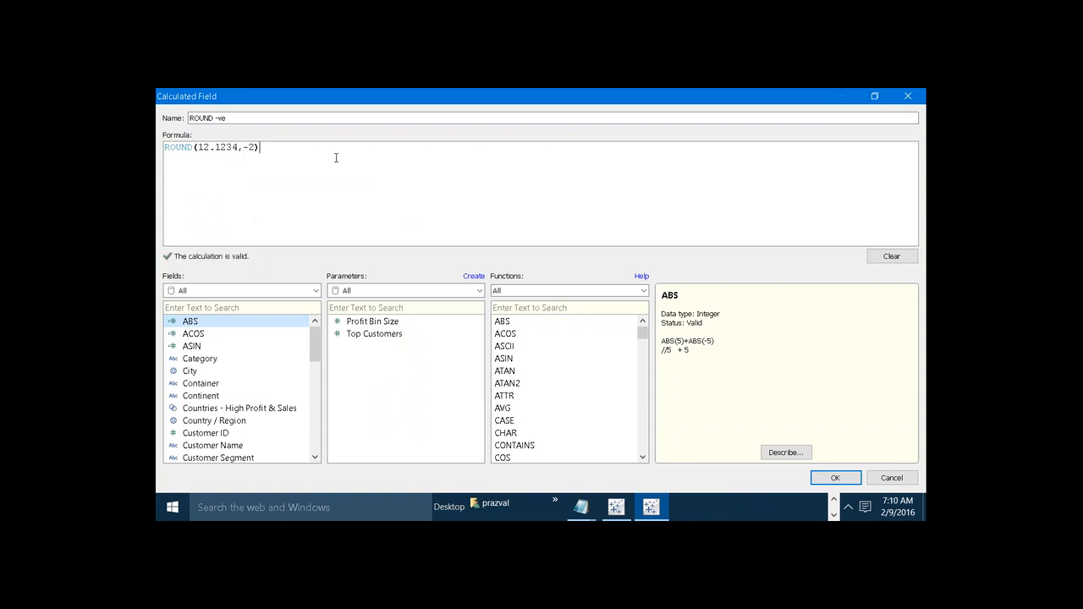
{"action": "type", "text": "+ROUND(72"}
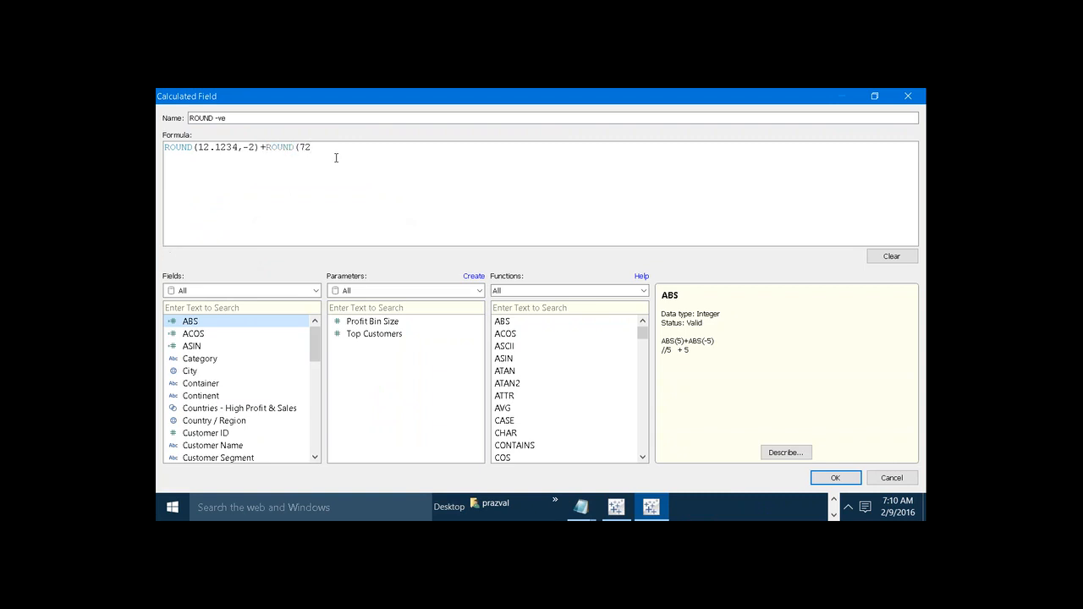
{"action": "type", "text": ".1234,-2)"}
{"action": "left_click", "coordinate": [836, 478]}
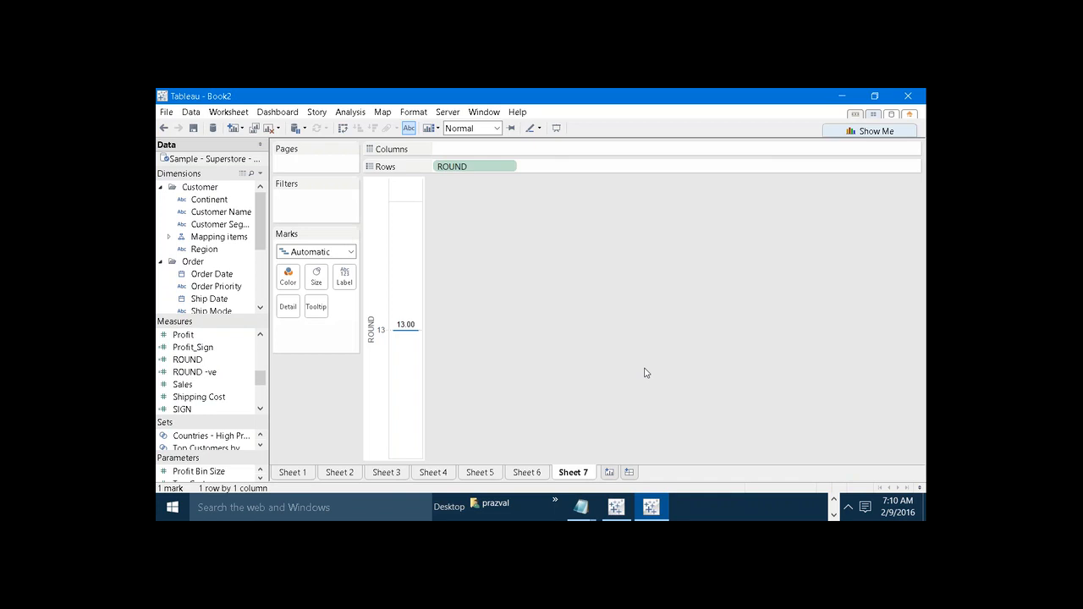
On a new worksheet, place ROUND -ve on Rows as a dimension and show its mark labels.
{"action": "left_click", "coordinate": [234, 131]}
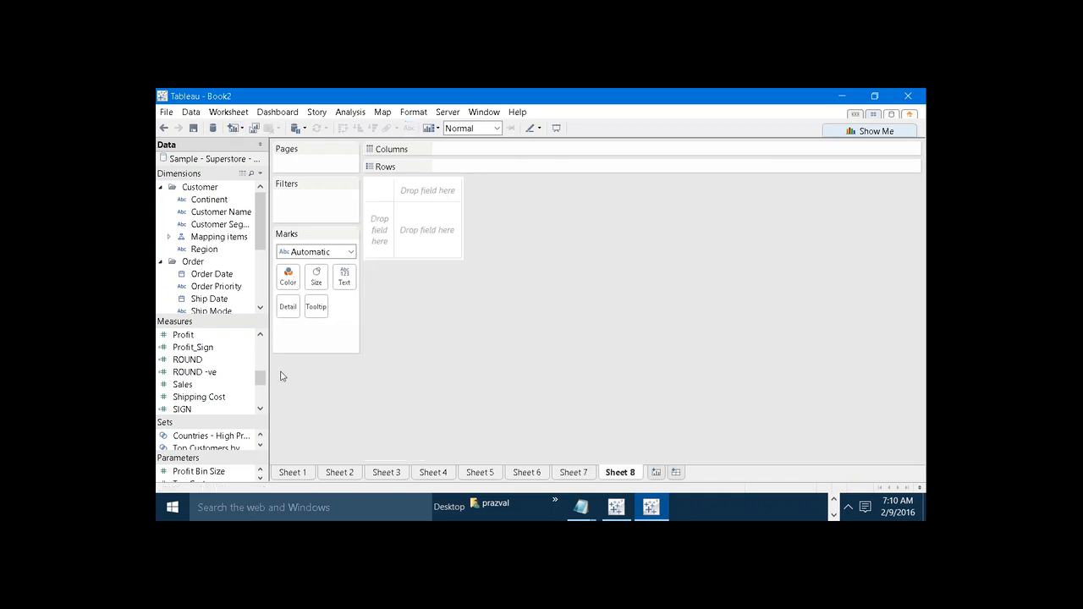
{"action": "left_click", "coordinate": [211, 372]}
{"action": "mouse_move", "coordinate": [195, 372]}
{"action": "left_mouse_down"}
{"action": "mouse_move", "coordinate": [527, 186]}
{"action": "mouse_move", "coordinate": [508, 167]}
{"action": "left_mouse_up"}
{"action": "right_click", "coordinate": [486, 172]}
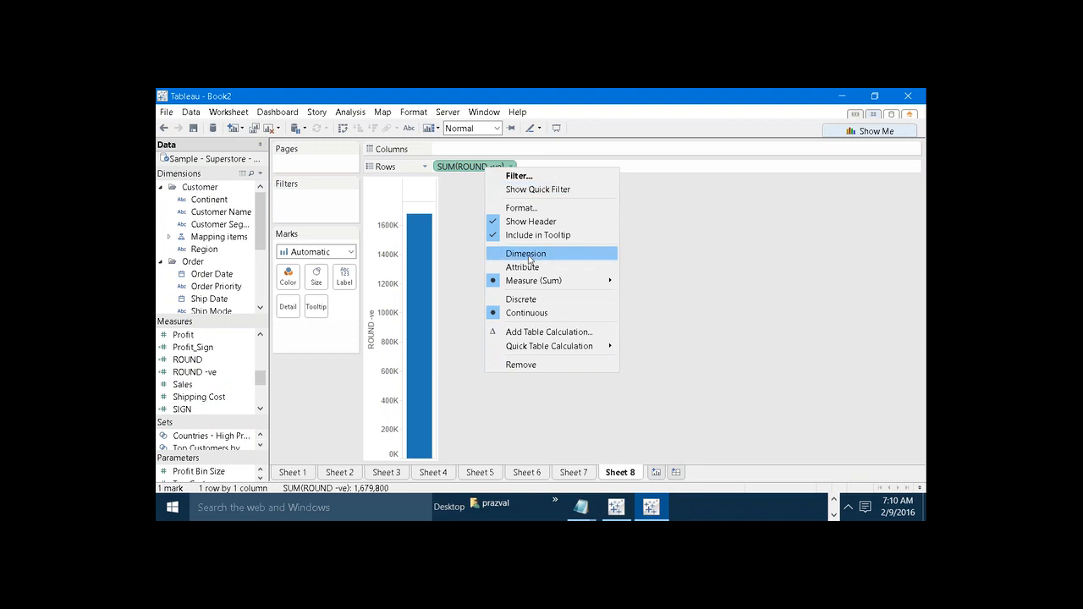
{"action": "left_click", "coordinate": [526, 252]}
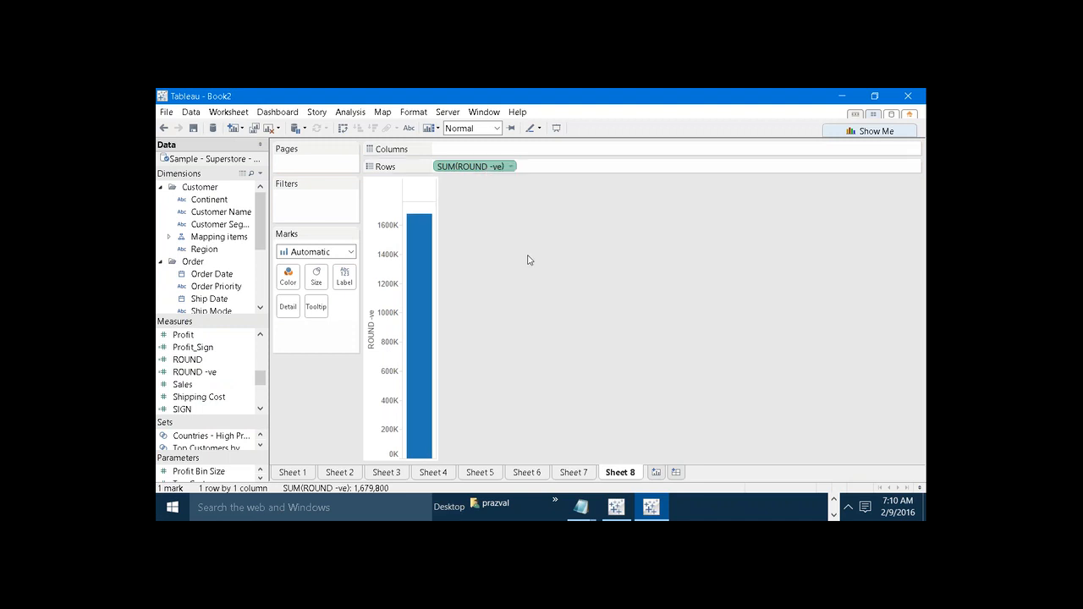
{"action": "left_click", "coordinate": [410, 129]}
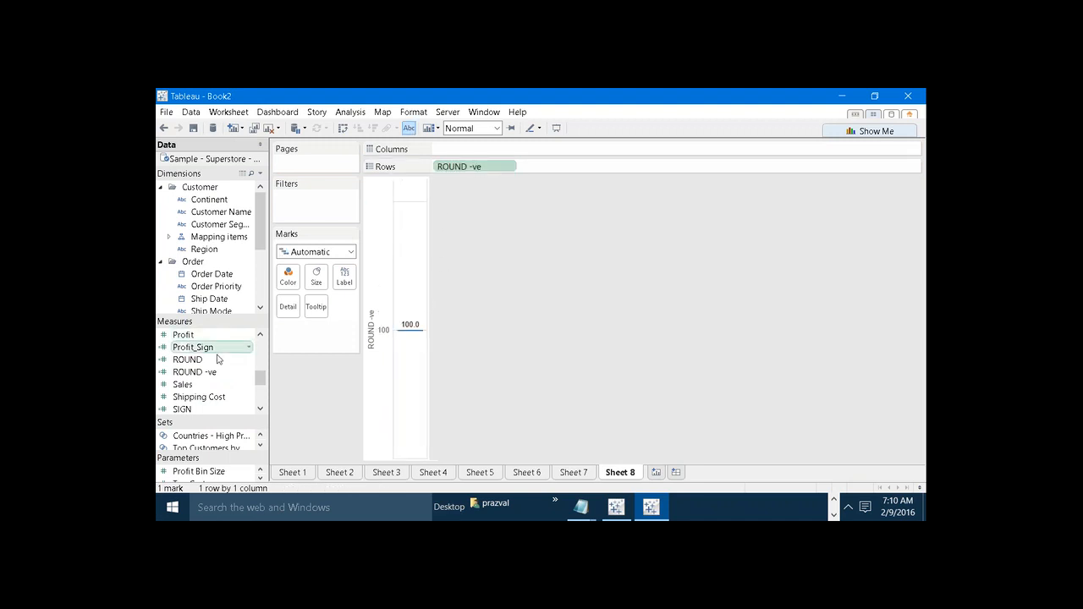
Reopen the ROUND -ve formula and highlight the 12 and 72 integer parts to review how each term rounds.
{"action": "right_click", "coordinate": [197, 373]}
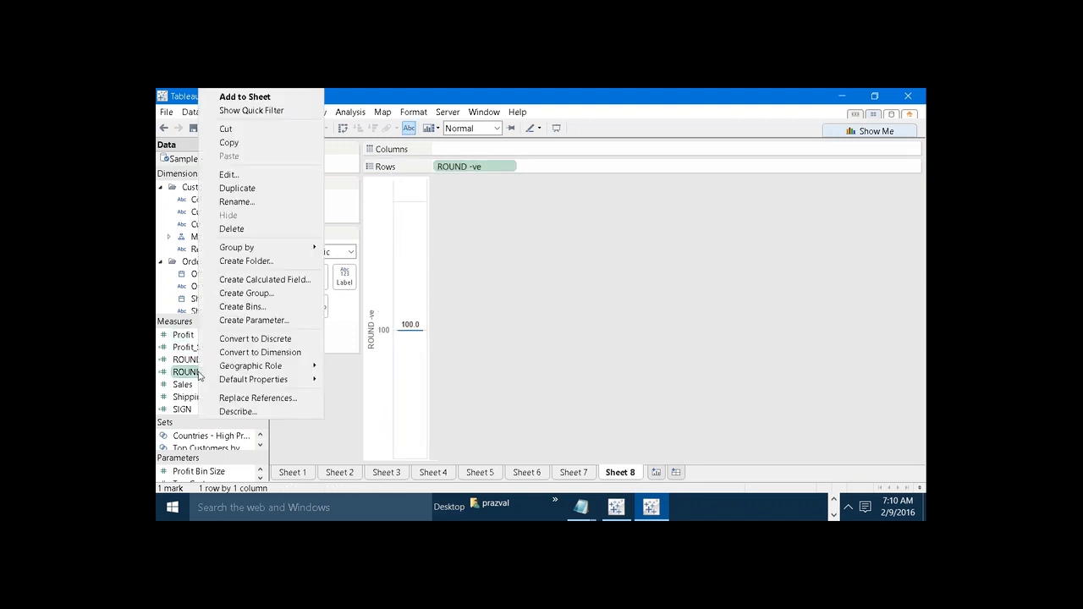
{"action": "left_click", "coordinate": [230, 174]}
{"action": "left_click_drag", "start_coordinate": [243, 147], "coordinate": [204, 151]}
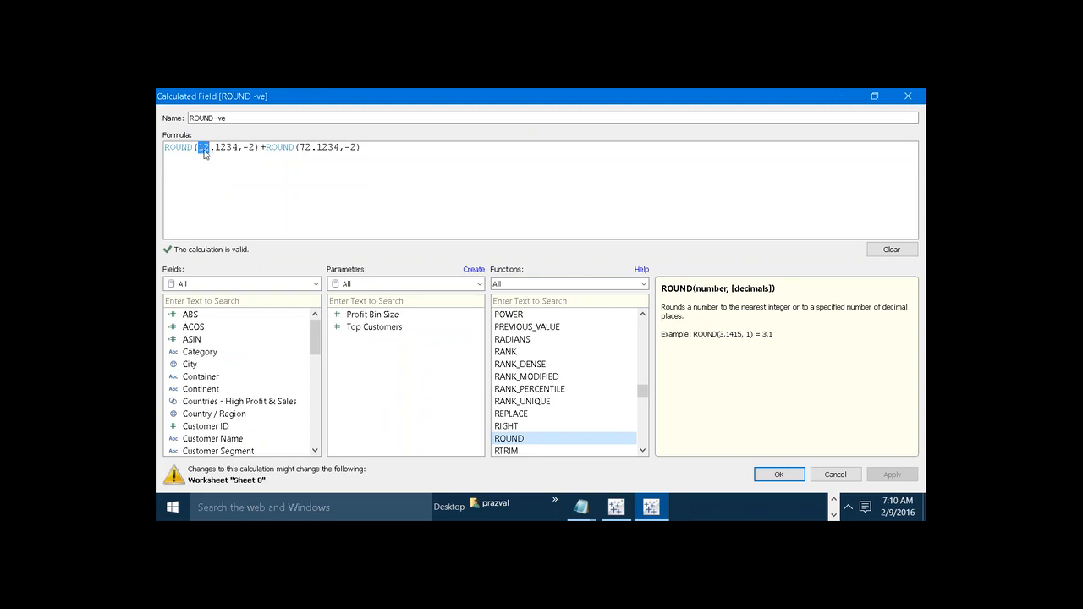
{"action": "left_click_drag", "start_coordinate": [297, 147], "coordinate": [309, 147]}
{"action": "left_click", "coordinate": [777, 474]}
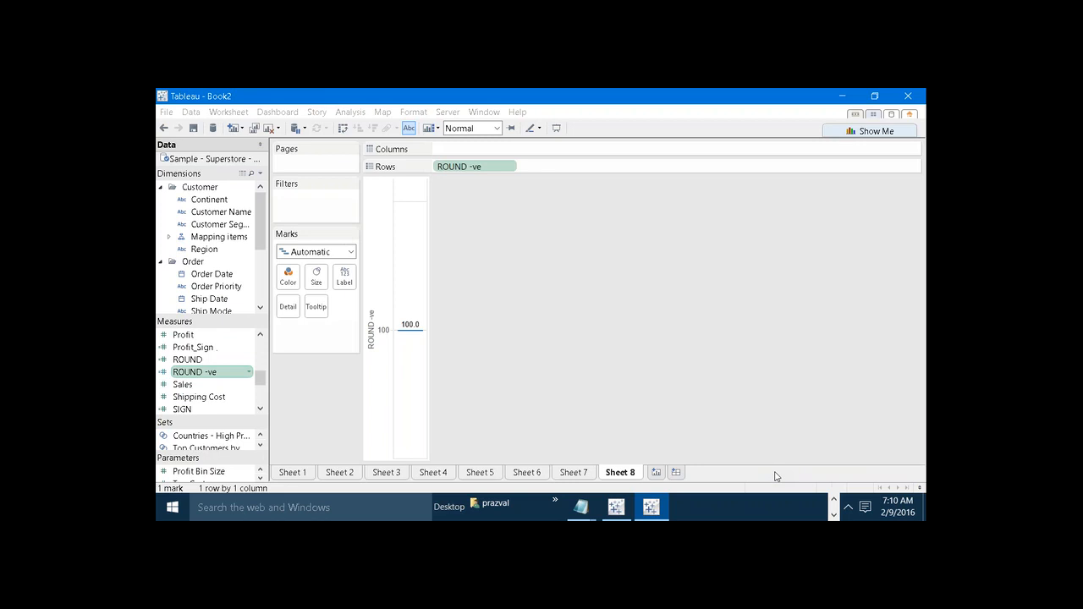
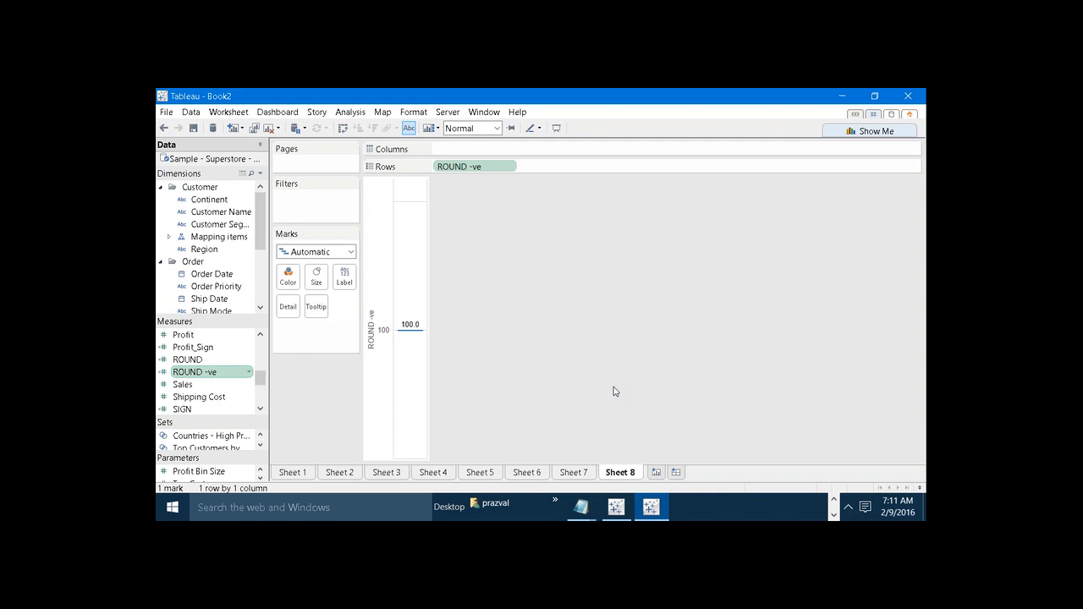
Change the N argument of the second ROUND term in the ROUND -ve field to -3 and apply the edited formula.
{"action": "right_click", "coordinate": [217, 375]}
{"action": "left_click", "coordinate": [245, 177]}
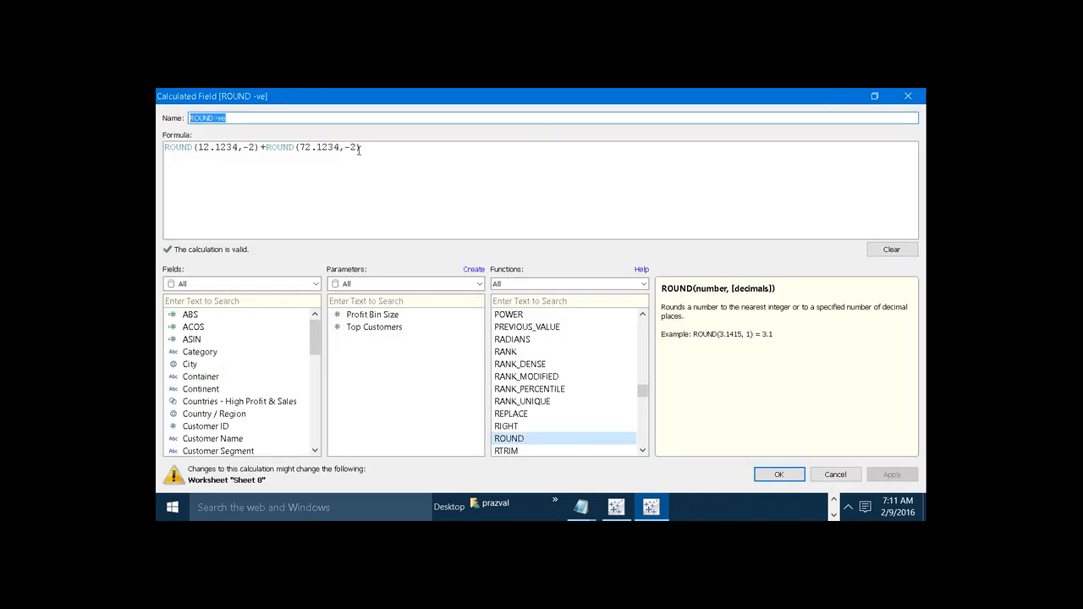
{"action": "left_click", "coordinate": [355, 148]}
{"action": "key", "text": "BackSpace"}
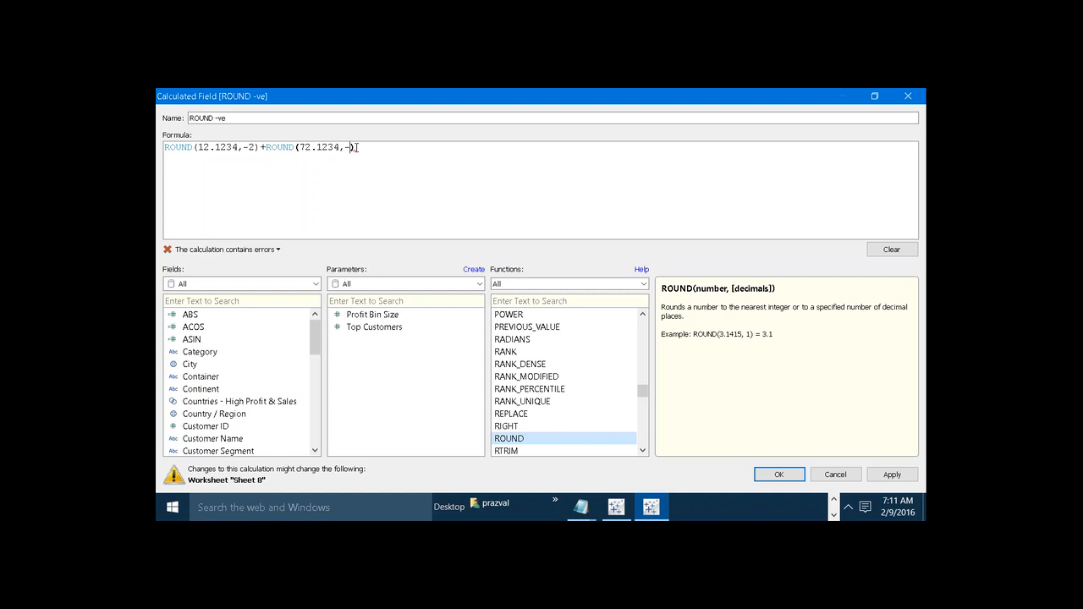
{"action": "type", "text": "3"}
{"action": "left_click", "coordinate": [301, 147]}
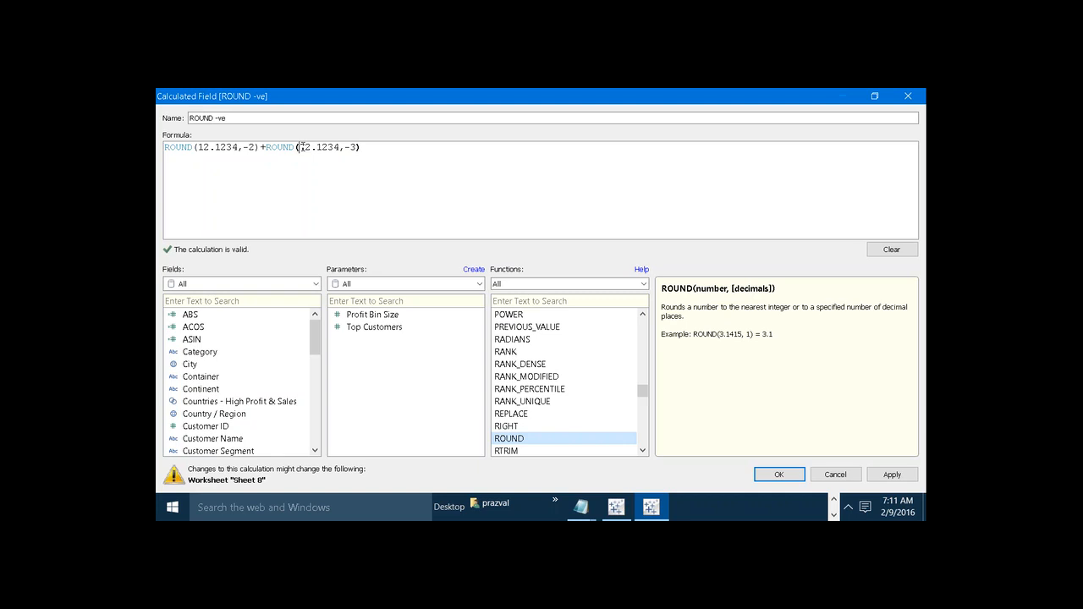
{"action": "type", "text": "7"}
{"action": "left_click_drag", "start_coordinate": [318, 148], "coordinate": [303, 147]}
{"action": "left_click", "coordinate": [304, 147]}
{"action": "left_click_drag", "start_coordinate": [304, 147], "coordinate": [298, 147]}
{"action": "left_click", "coordinate": [891, 474]}
{"action": "left_click", "coordinate": [778, 474]}
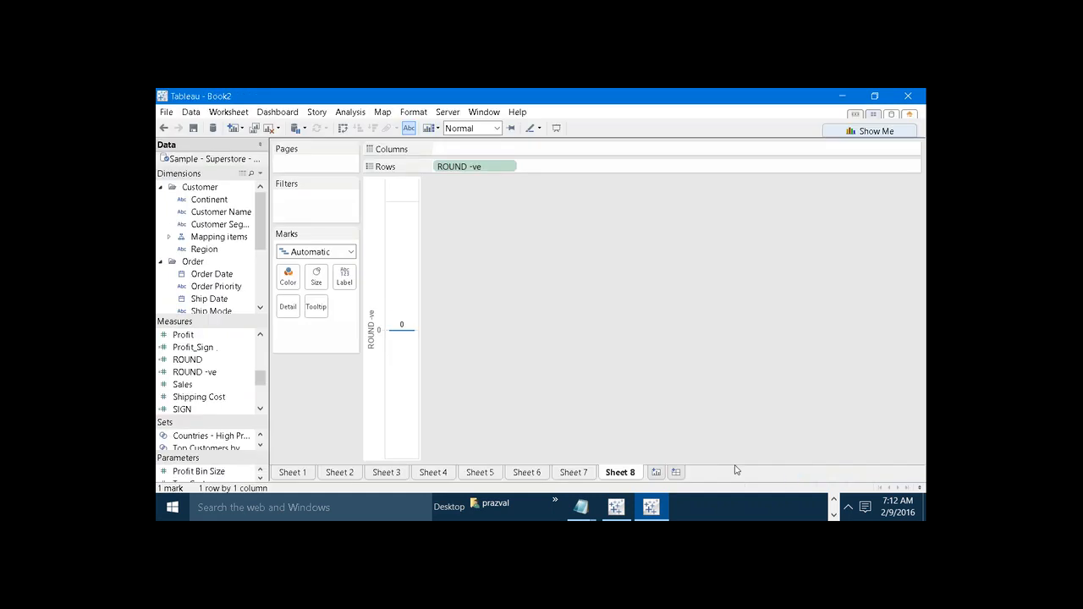
Switch to the Notepad function notes and add a dashed separator line below the ROUND entry.
{"action": "mouse_move", "coordinate": [582, 506]}
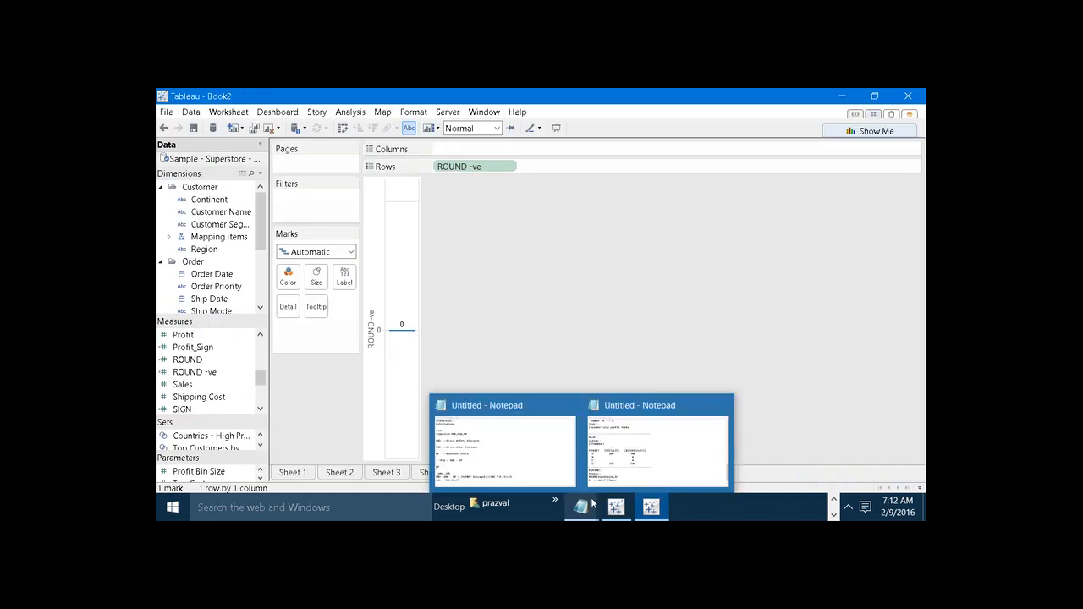
{"action": "left_click", "coordinate": [625, 472]}
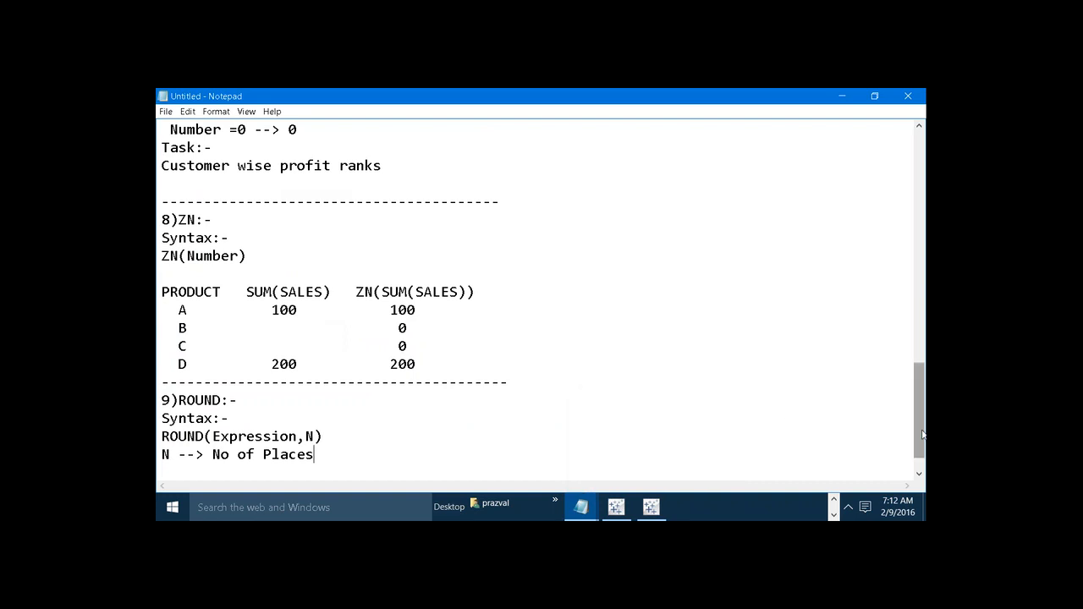
{"action": "scroll", "coordinate": [742, 464], "scroll_direction": "down", "scroll_amount": 1}
{"action": "key", "text": "Return"}
{"action": "type", "text": "--"}
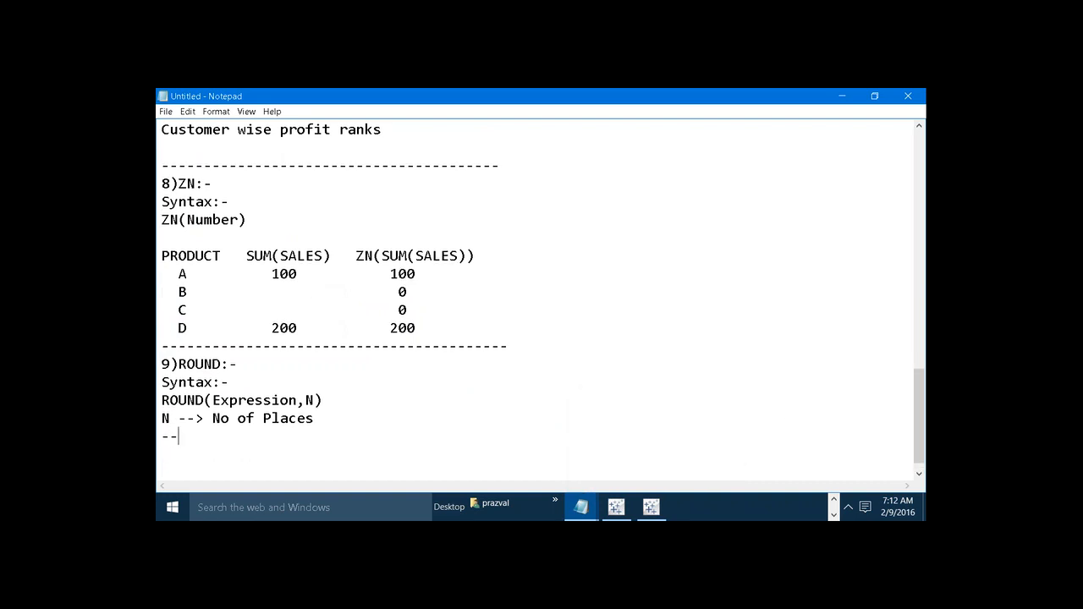
{"action": "type", "text": "-----------------------------"}
{"action": "key", "text": "Return"}
Add the heading "10)SQUARE,POWER,SQRT:-" and, after a blank line, the example "SQUARE(10)=100".
{"action": "type", "text": "10)SQUARE,PO"}
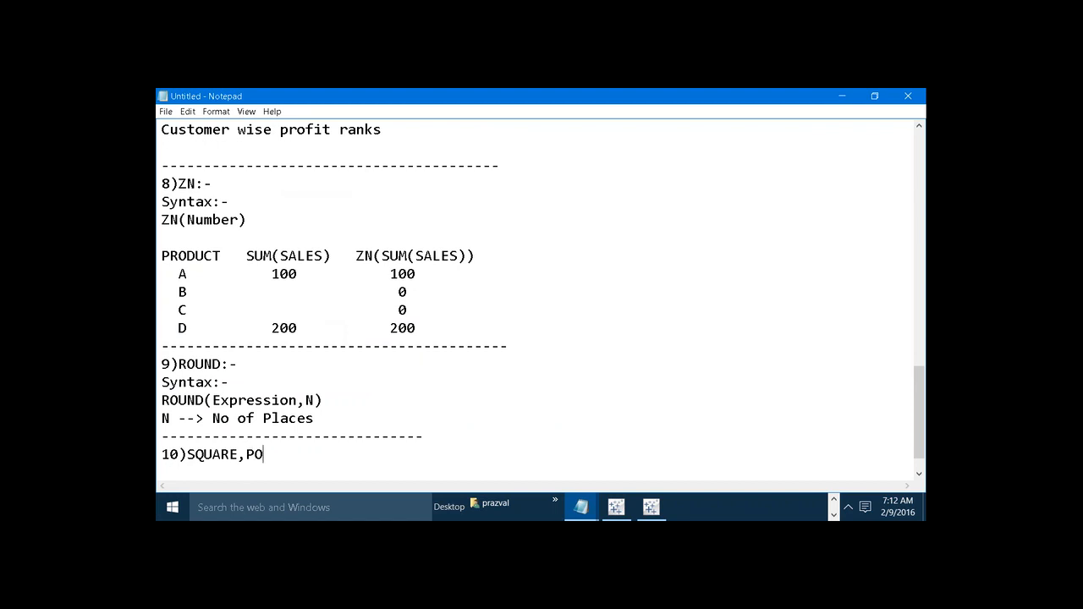
{"action": "type", "text": "WER,SQRT:-"}
{"action": "key", "text": "Return"}
{"action": "key", "text": "Return"}
{"action": "key", "text": "Return"}
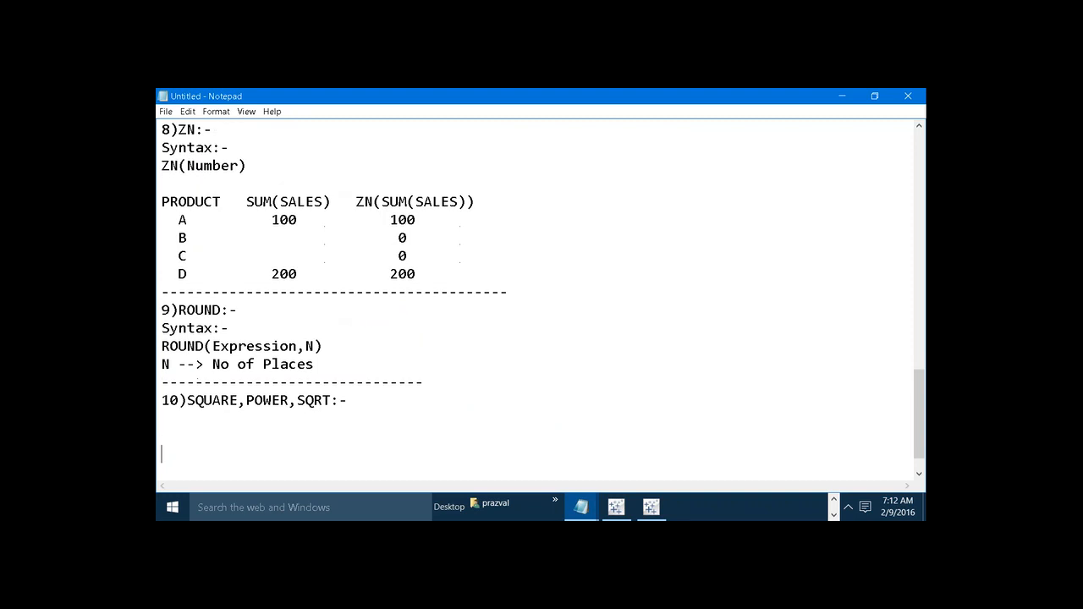
{"action": "type", "text": "SQUARE(10)=100"}
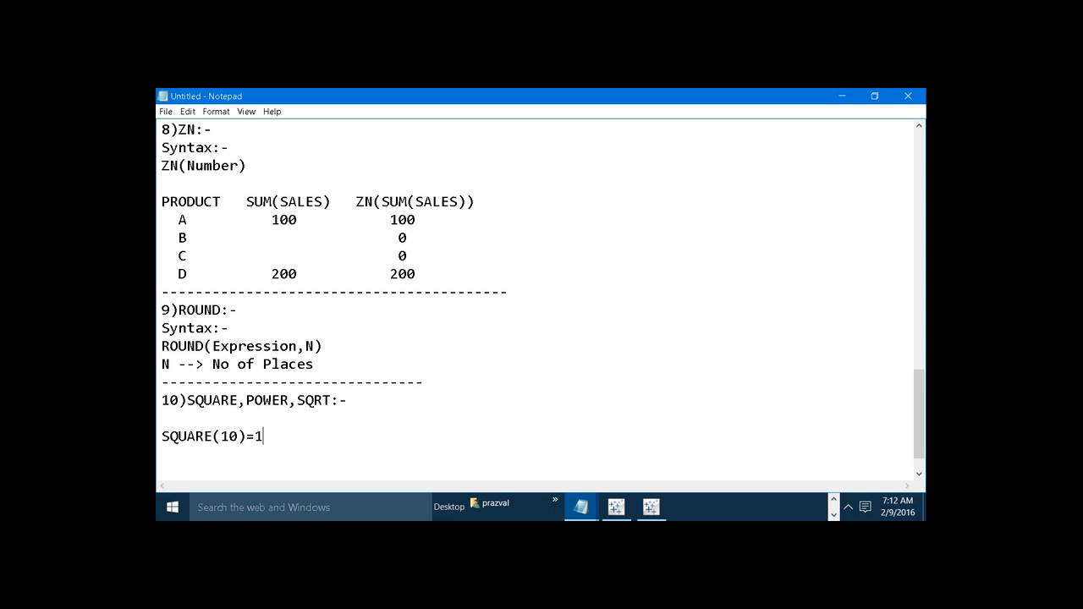
{"action": "key", "text": "Return"}
Add the syntax line "POWER(Number,P)" and the example "POWER(10,3)=1000" below the SQUARE example.
{"action": "type", "text": "POWER(Nu"}
{"action": "type", "text": "mb"}
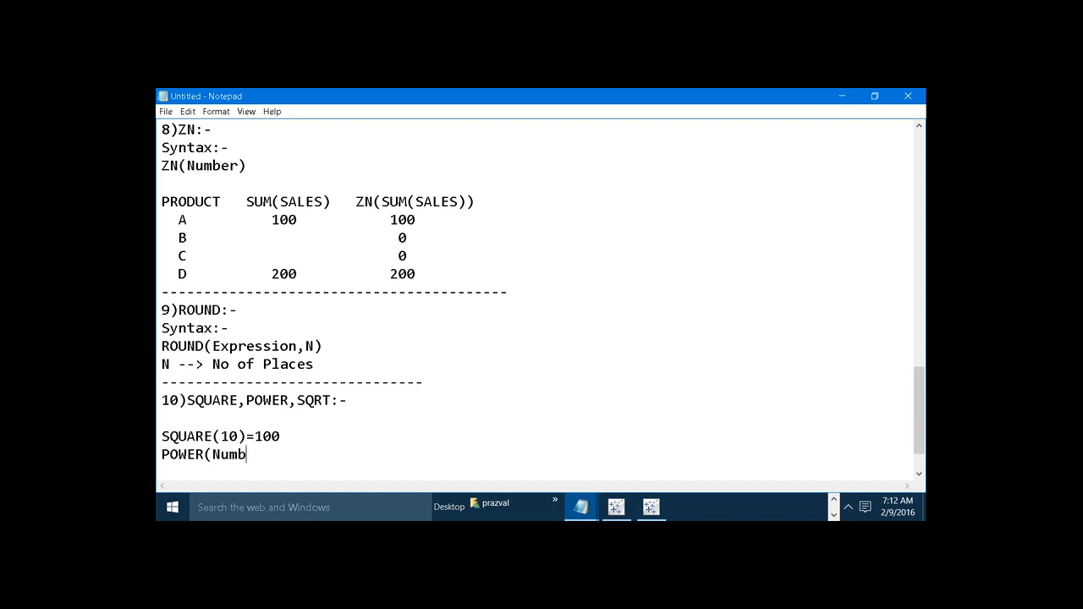
{"action": "type", "text": "er,P)"}
{"action": "key", "text": "Return"}
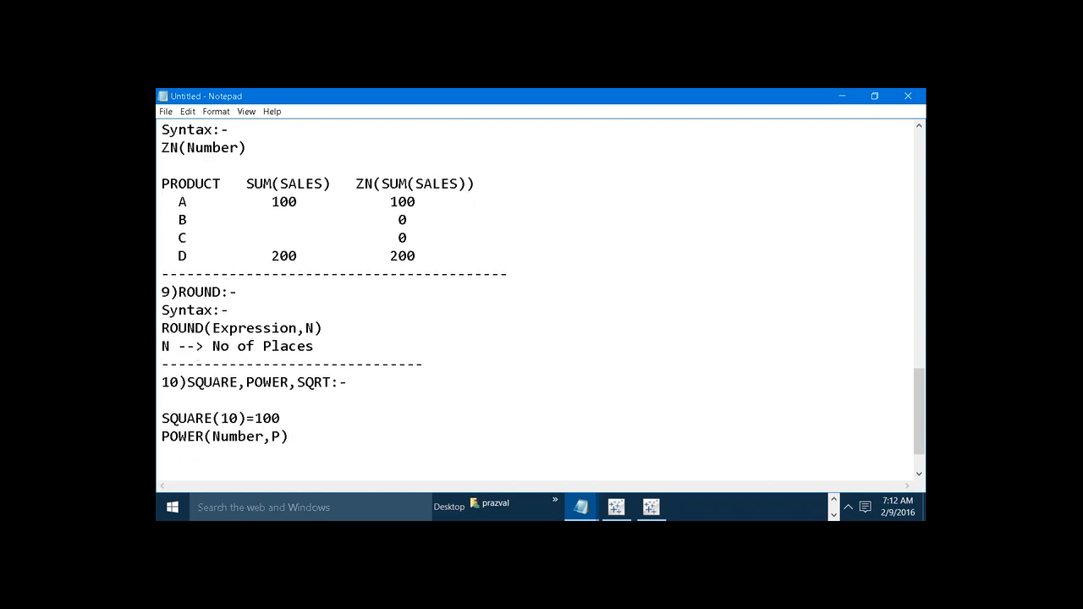
{"action": "type", "text": "POWER(10,3)=1000"}
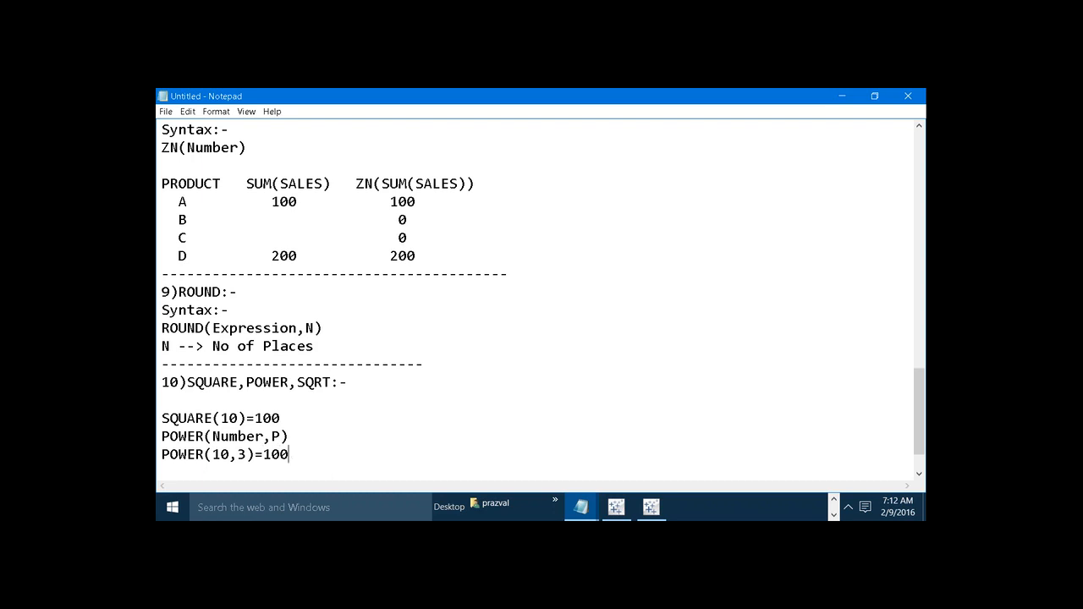
{"action": "key", "text": "Return"}
Add the example "SQRT(100) = 10" and close the section with a dashed separator line.
{"action": "type", "text": "SQR"}
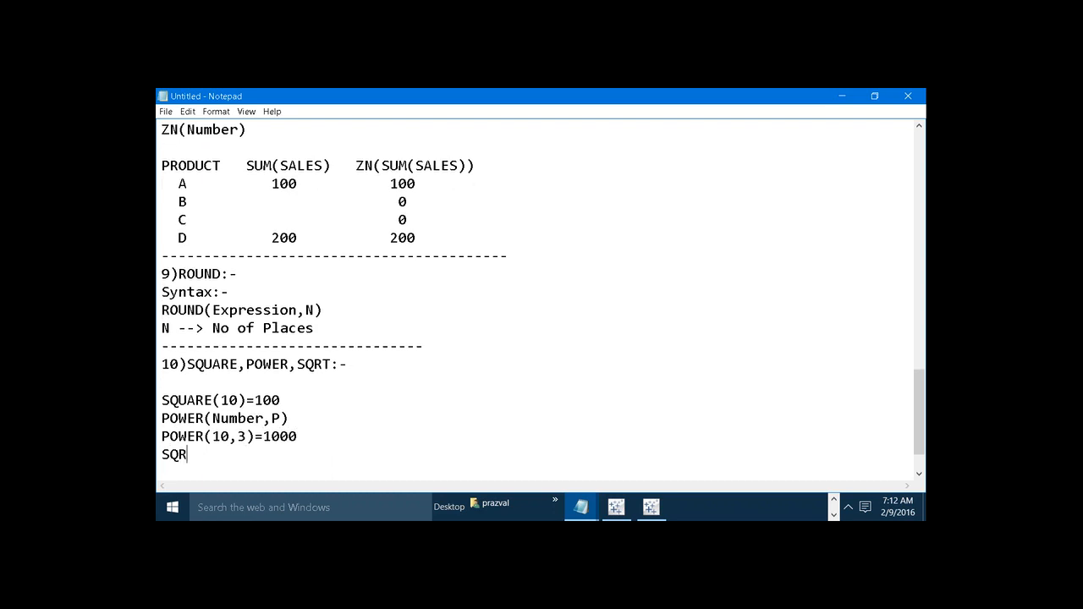
{"action": "type", "text": "T(100) = 10"}
{"action": "key", "text": "Return"}
{"action": "type", "text": "-"}
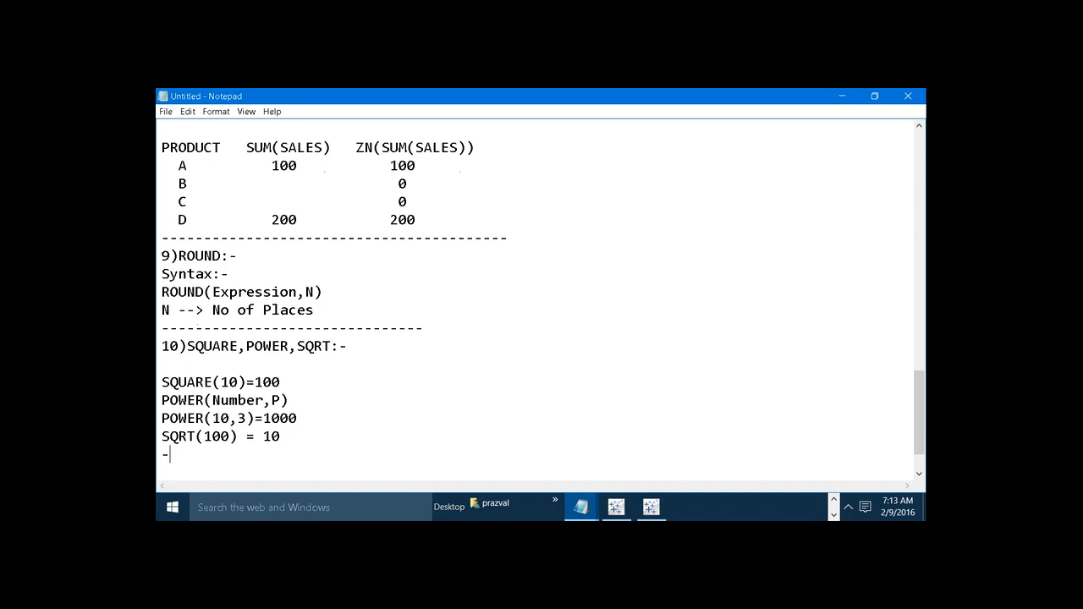
{"action": "type", "text": "----------------------"}
{"action": "key", "text": "Return"}
Add the next section heading "11)LOGARITHMIC FUNCTIONS:-" below the separator.
{"action": "type", "text": "1"}
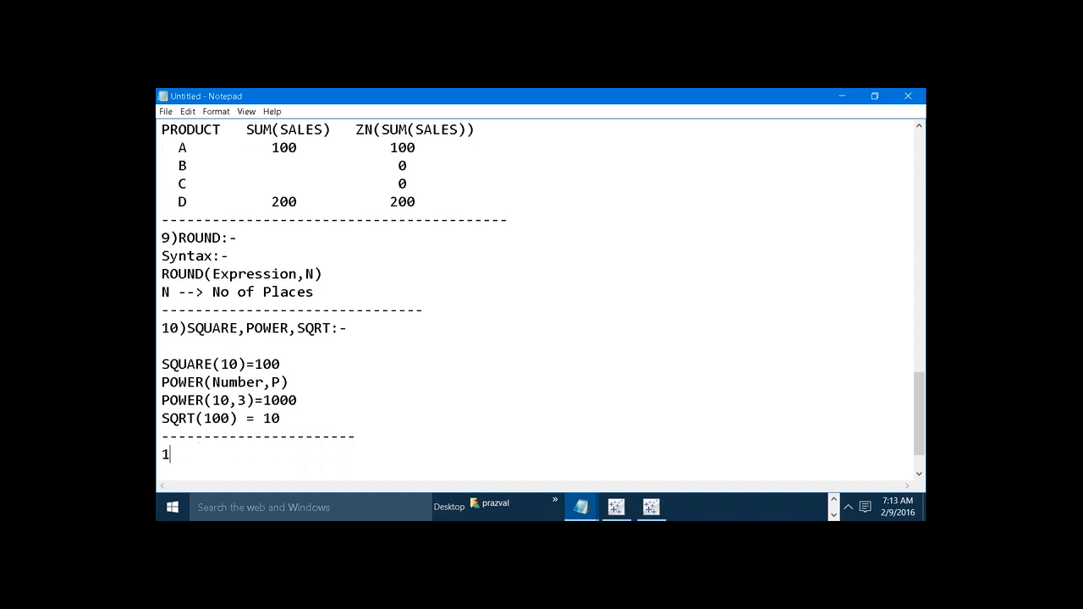
{"action": "type", "text": "1"}
{"action": "type", "text": ")"}
{"action": "type", "text": "LO"}
{"action": "type", "text": "GRA"}
{"action": "key", "text": "BackSpace"}
{"action": "key", "text": "BackSpace"}
{"action": "type", "text": "ARITHMIC"}
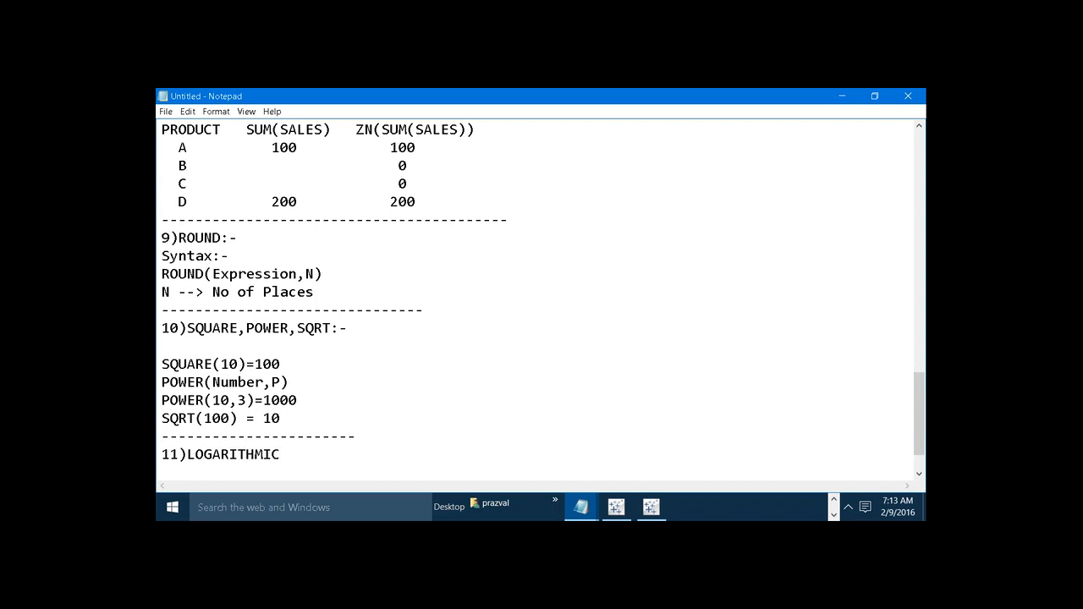
{"action": "type", "text": " FUNCTIONS:-"}
{"action": "key", "text": "Return"}
{"action": "key", "text": "Return"}
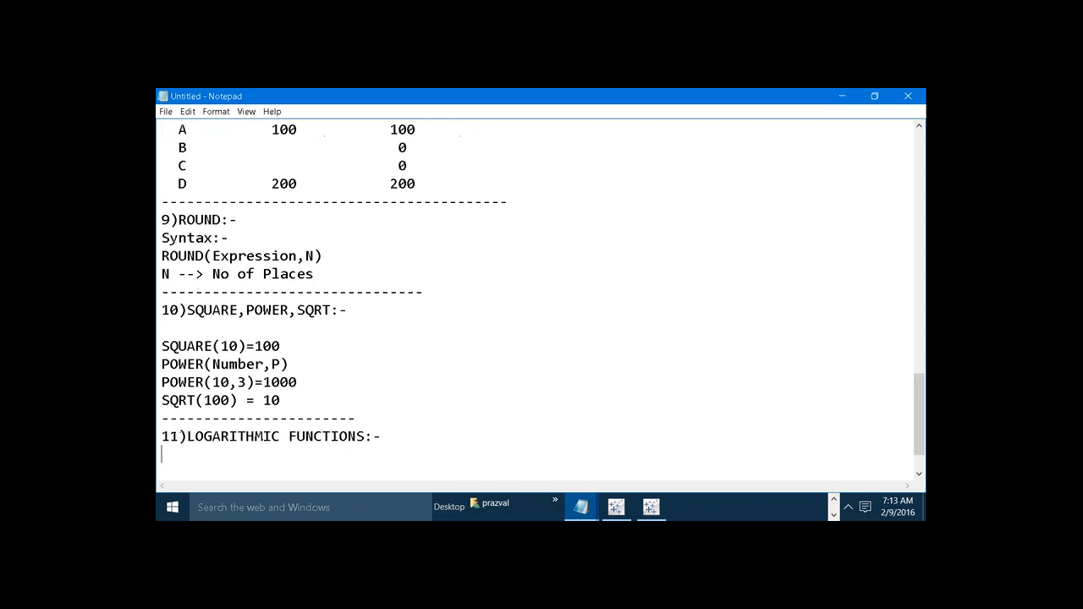
List the two functions "1)LN 2)LOG" under the LOGARITHMIC FUNCTIONS heading, separated from it by a blank line.
{"action": "type", "text": "1)LN    "}
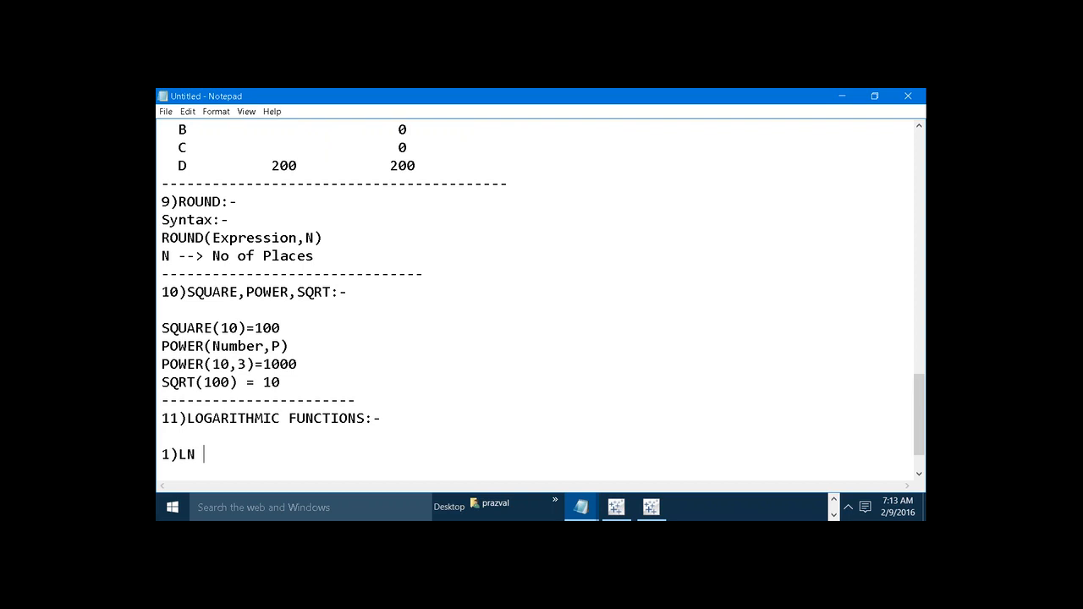
{"action": "type", "text": "2)LOG"}
{"action": "key", "text": "Return"}
{"action": "key", "text": "Return"}
Add the definition line "1)LN(Number) -->Natural Log Value" below the list of logarithmic functions.
{"action": "type", "text": "1"}
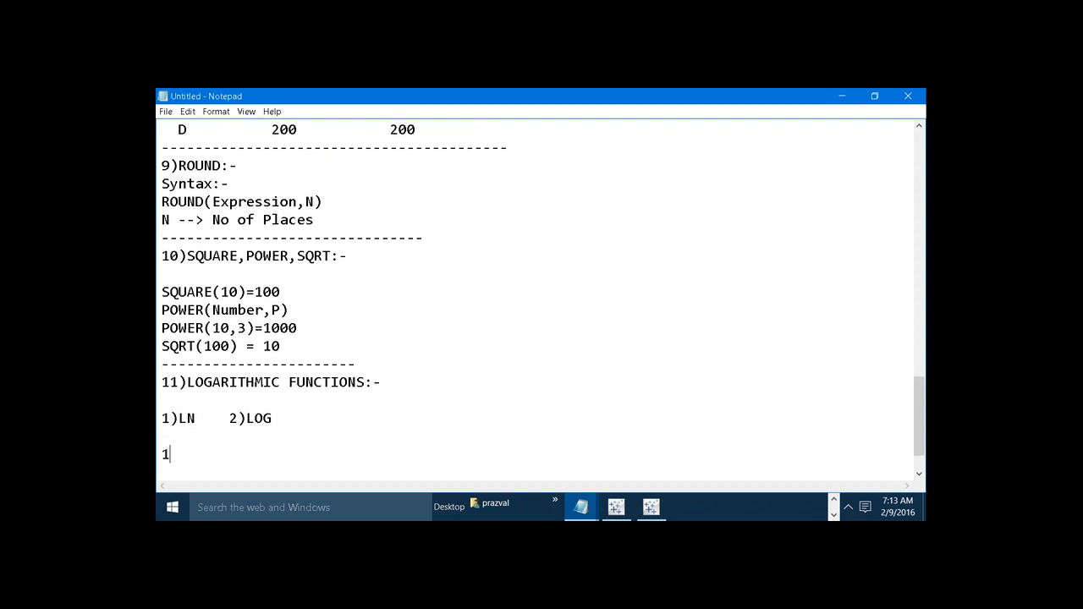
{"action": "type", "text": ")LN(Number) -->Natural L"}
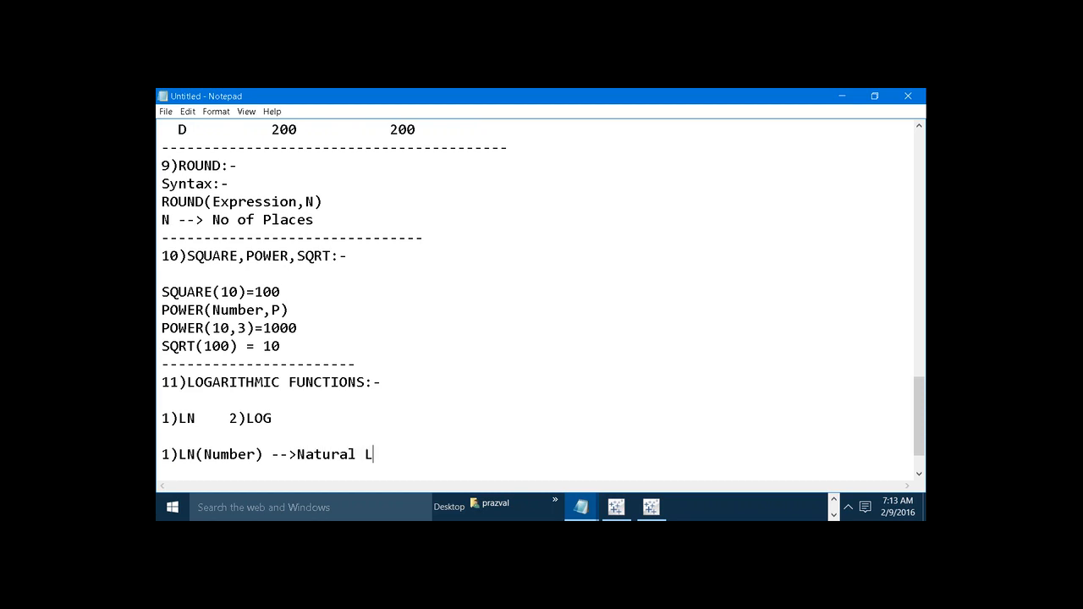
{"action": "type", "text": "og Value"}
{"action": "key", "text": "Return"}
Add the syntax "2)LOG(Number,[base])" and, after a blank line, the note "[ ] -->Optional".
{"action": "type", "text": "2)"}
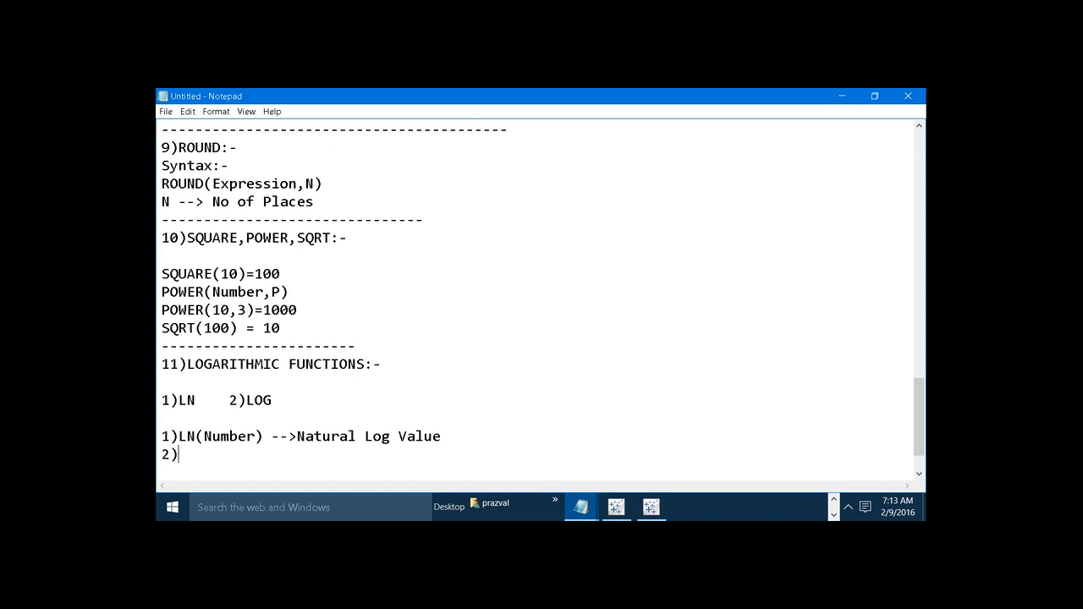
{"action": "type", "text": "LOG(Number"}
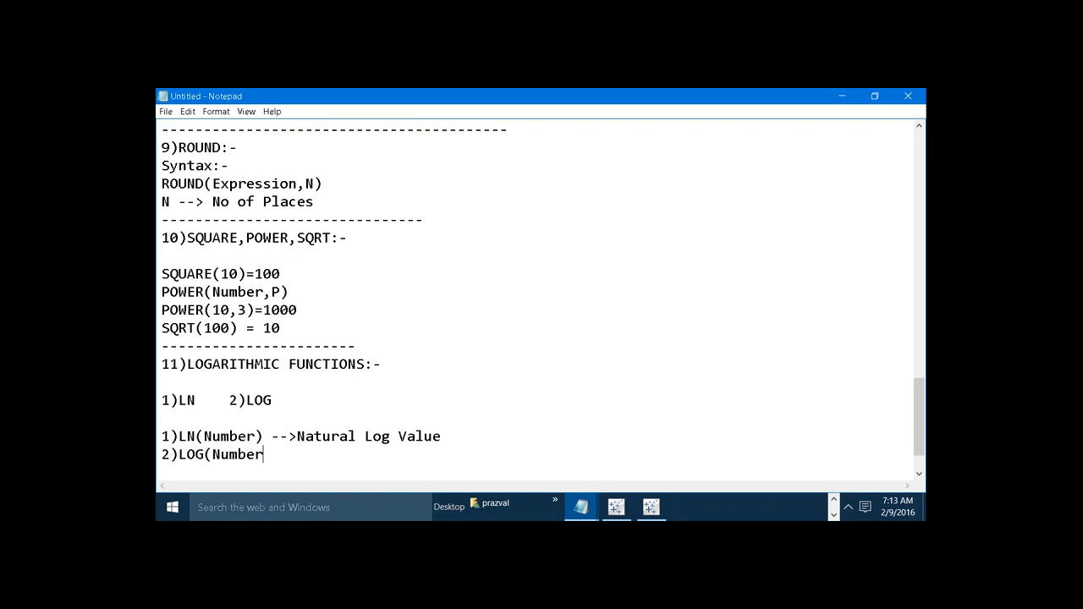
{"action": "type", "text": ",[base])"}
{"action": "key", "text": "Return"}
{"action": "key", "text": "Return"}
{"action": "type", "text": "[   "}
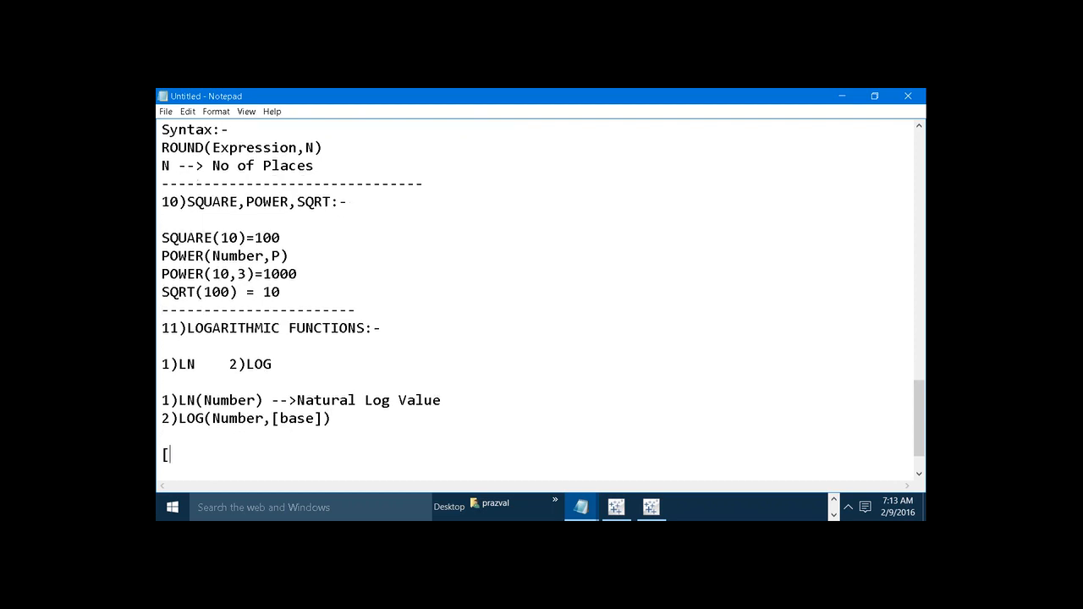
{"action": "type", "text": "] -->Optional"}
Append the description "--->Base Log Value" to the end of the LOG syntax line.
{"action": "left_click", "coordinate": [389, 417]}
{"action": "type", "text": "--->Base Lo"}
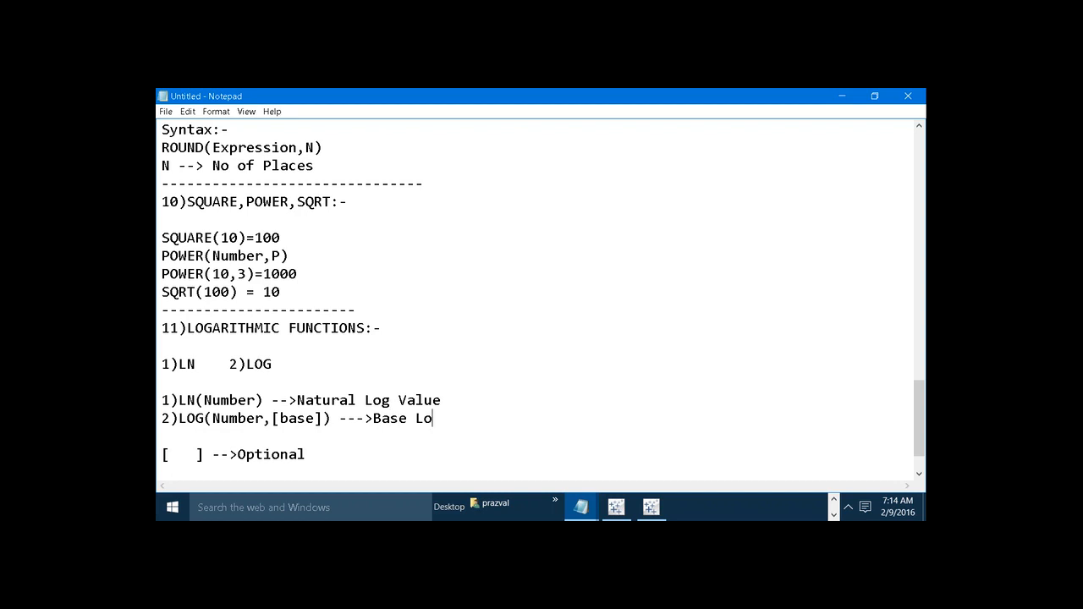
{"action": "type", "text": "g Value"}
In Tableau's Book2, open a new calculated field and examine the Number functions, including the description of EXP.
{"action": "left_click", "coordinate": [651, 514]}
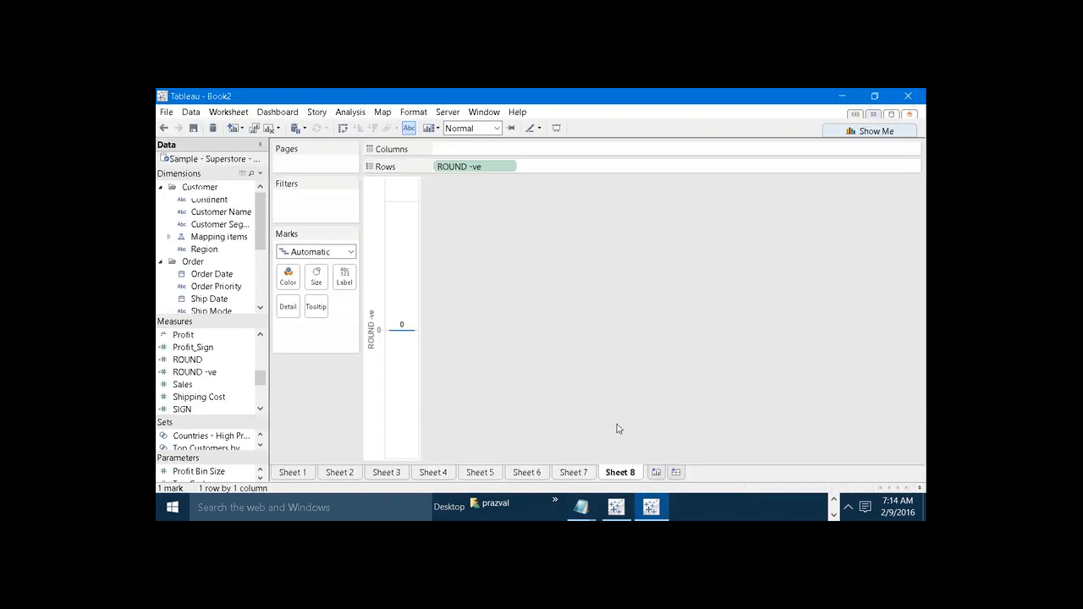
{"action": "left_click", "coordinate": [349, 112]}
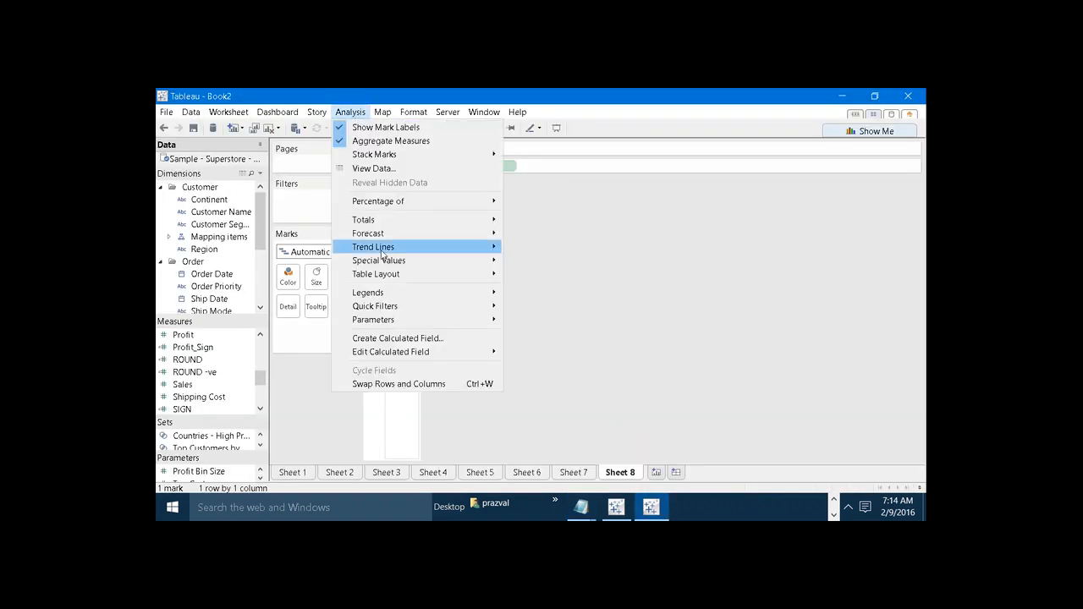
{"action": "left_click", "coordinate": [391, 338]}
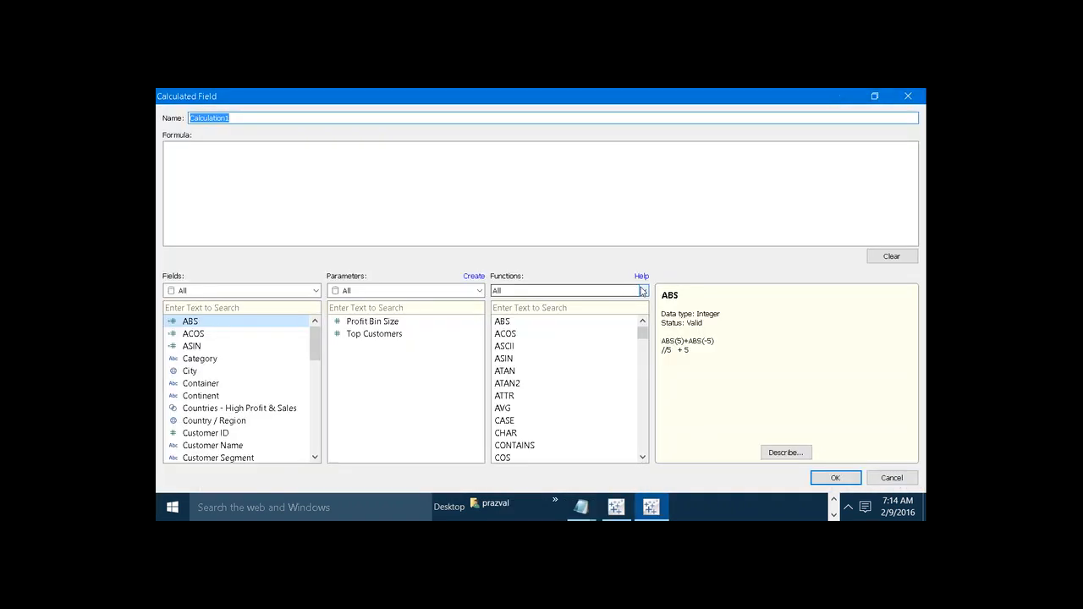
{"action": "left_click", "coordinate": [636, 289]}
{"action": "left_click", "coordinate": [626, 310]}
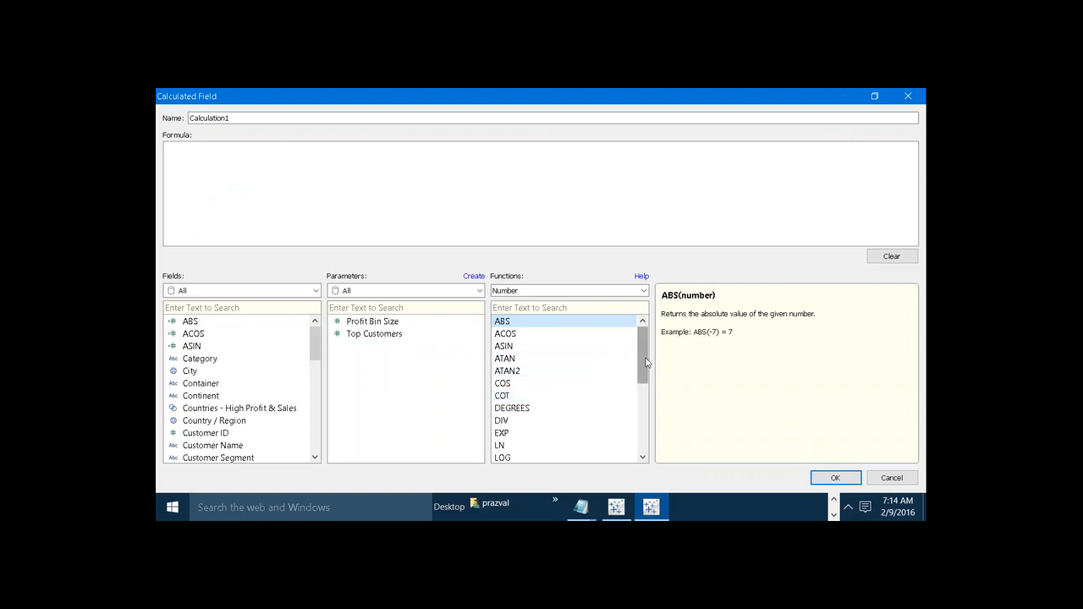
{"action": "left_click_drag", "start_coordinate": [646, 362], "coordinate": [646, 390]}
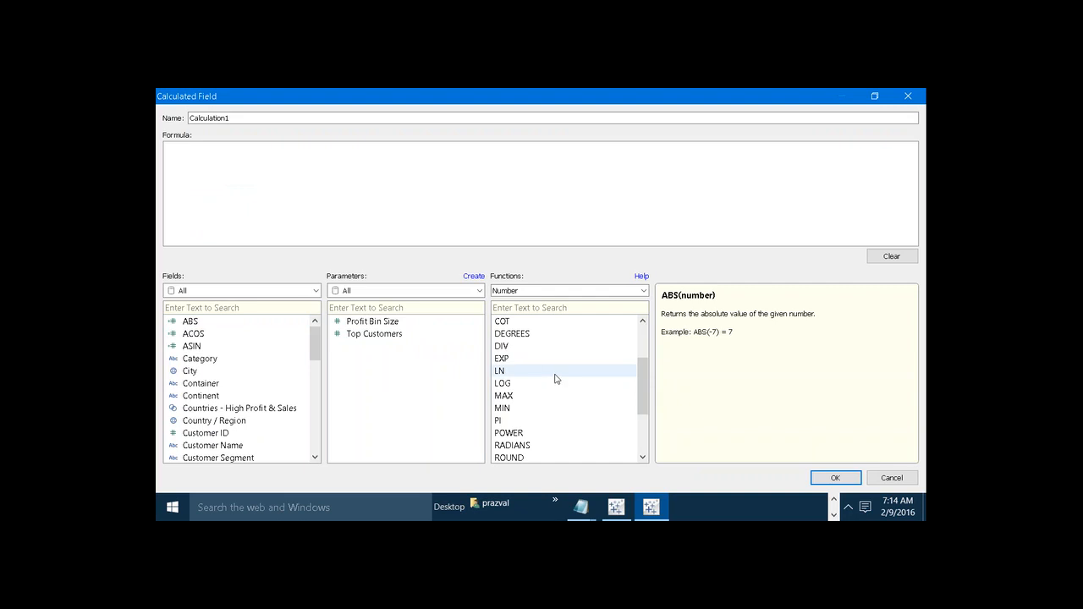
{"action": "left_click", "coordinate": [510, 361]}
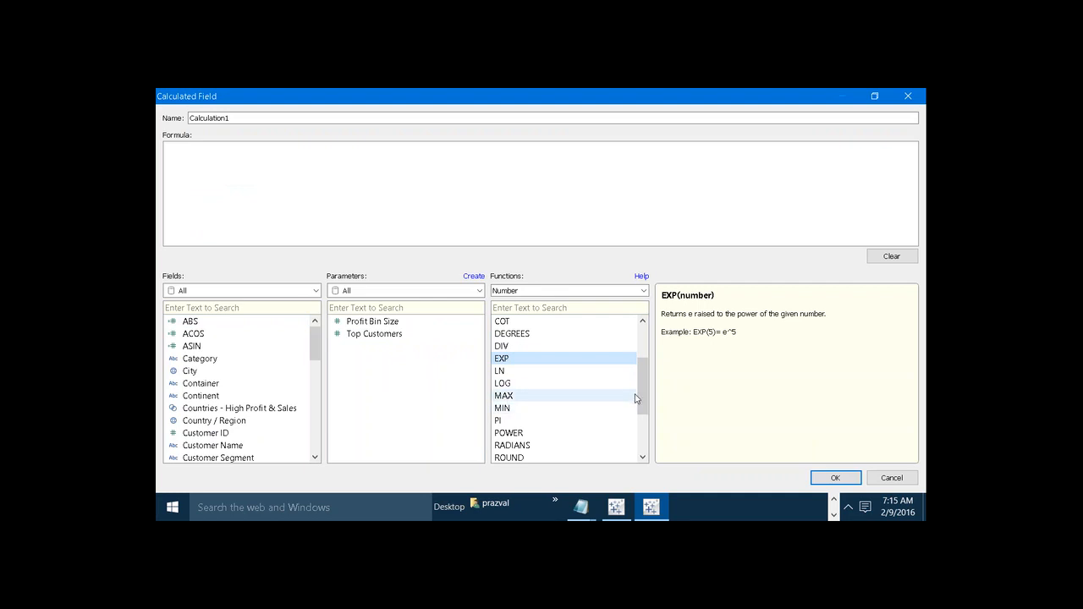
{"action": "left_click_drag", "start_coordinate": [640, 399], "coordinate": [645, 434]}
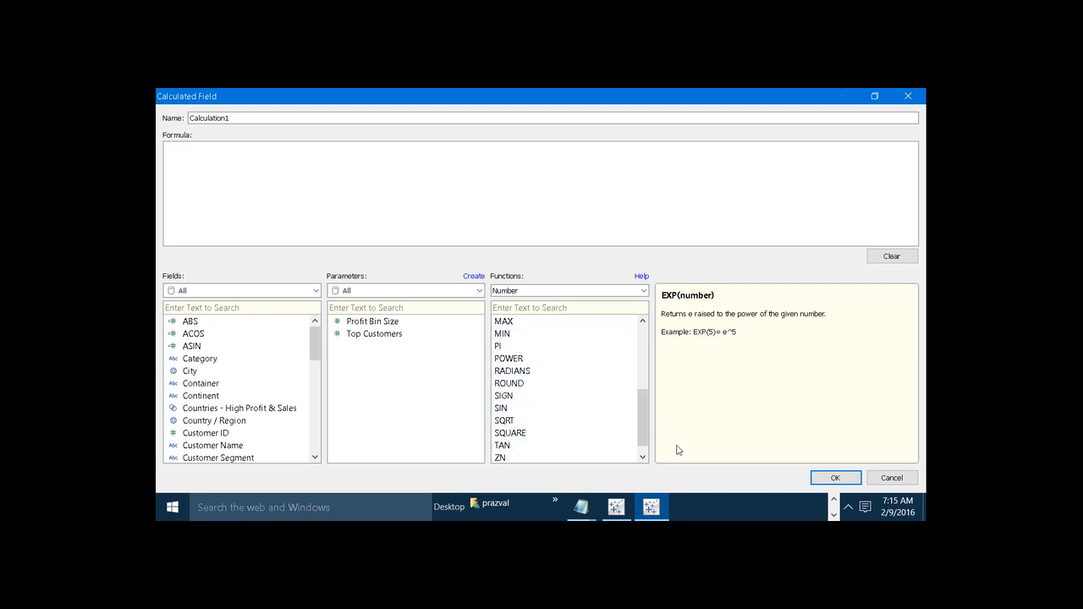
Switch to Tableau's Book1 and limit the function list in its calculation editor to Number functions.
{"action": "left_click", "coordinate": [616, 506]}
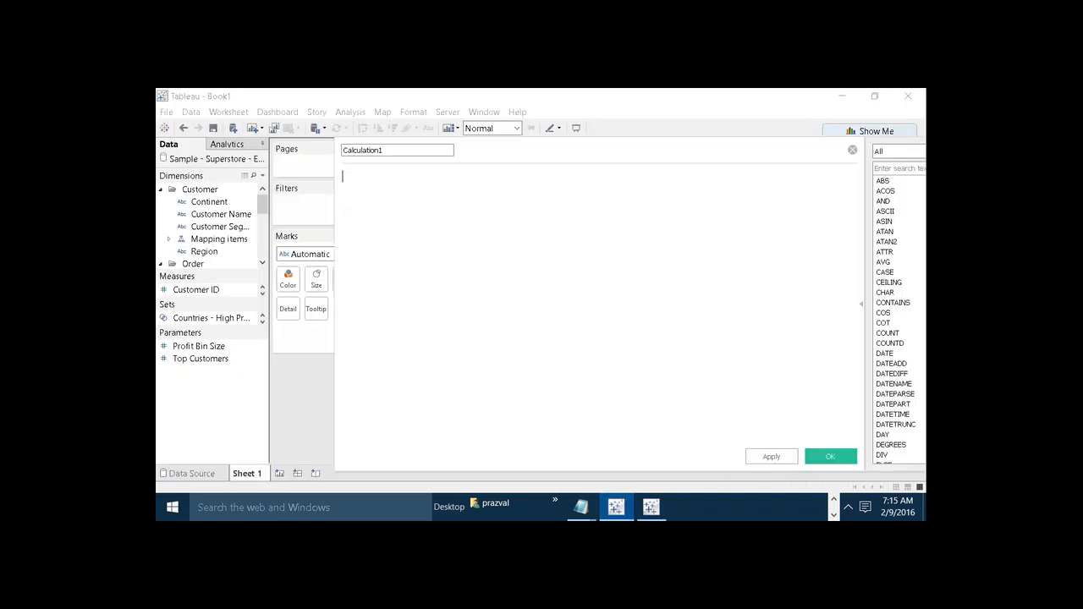
{"action": "left_click_drag", "start_coordinate": [672, 157], "coordinate": [461, 132]}
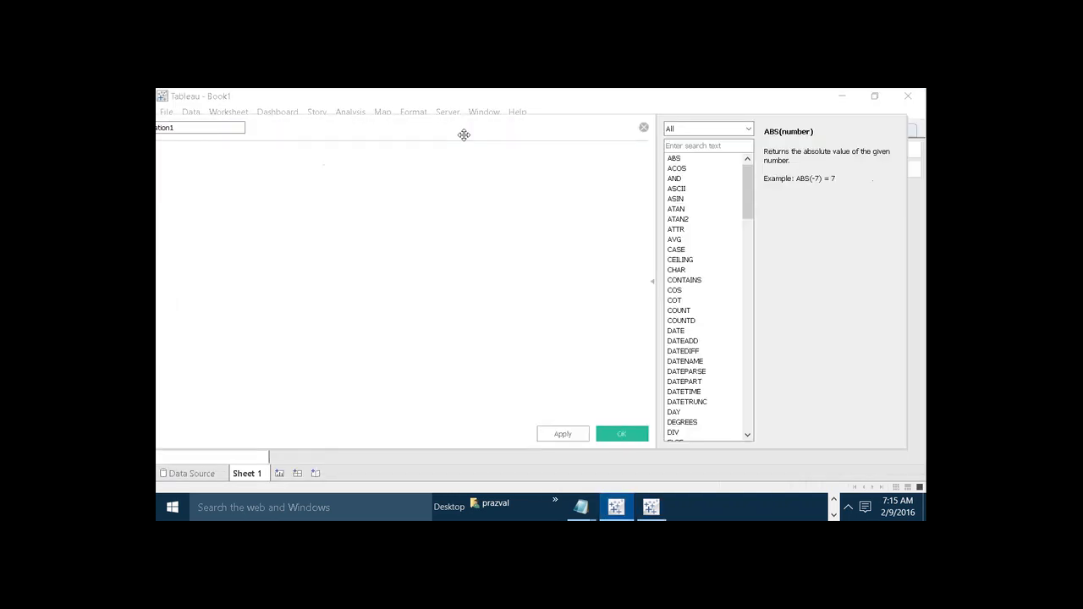
{"action": "left_click", "coordinate": [747, 129]}
{"action": "left_click", "coordinate": [740, 154]}
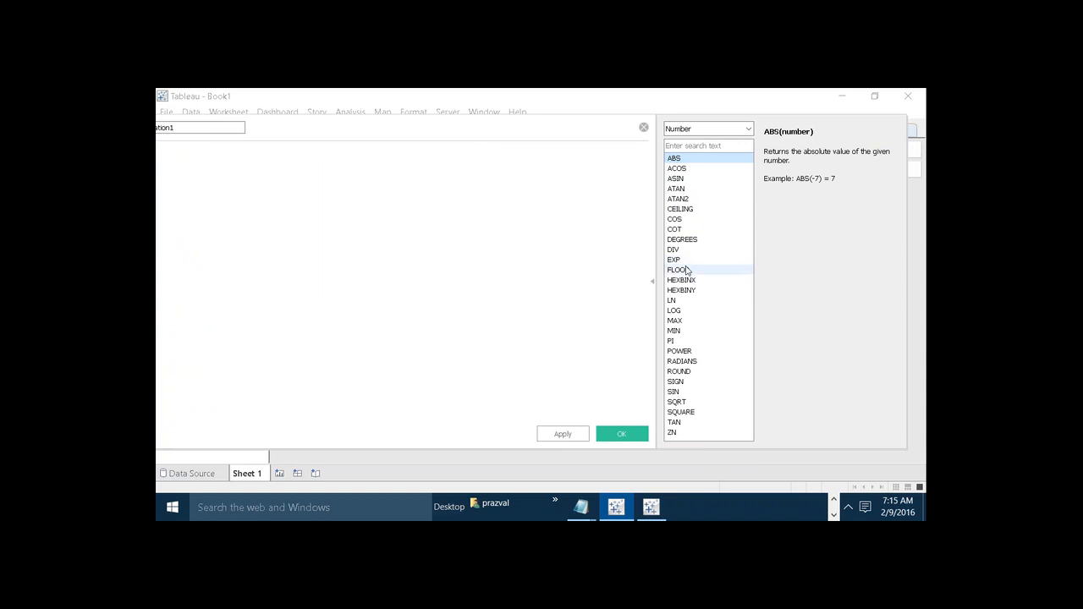
Return to the function notes in Notepad and close the logarithmic section with a dashed separator line.
{"action": "mouse_move", "coordinate": [581, 506]}
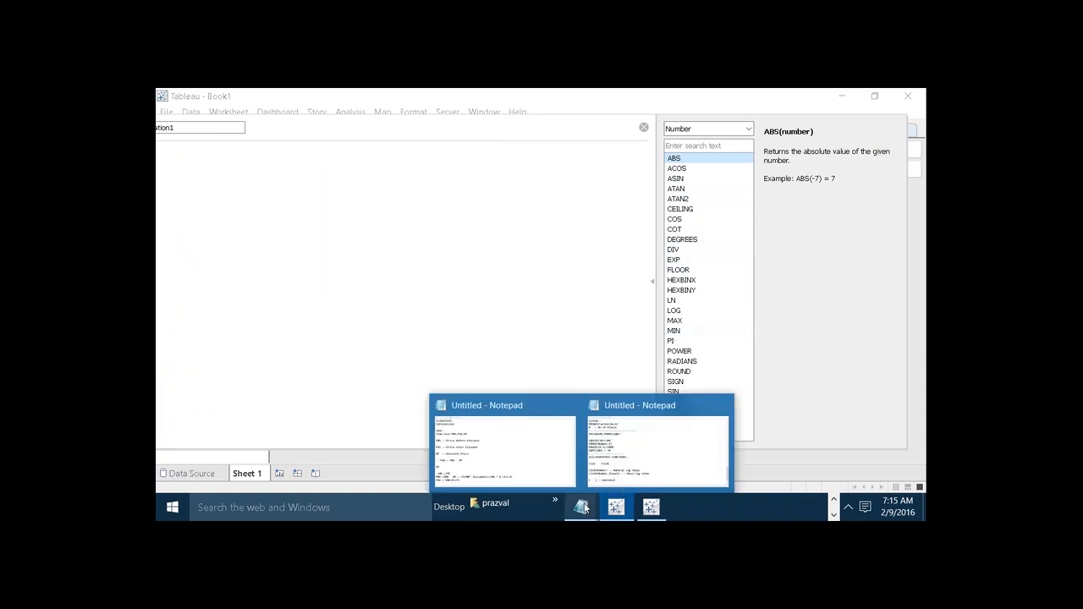
{"action": "left_click", "coordinate": [609, 472]}
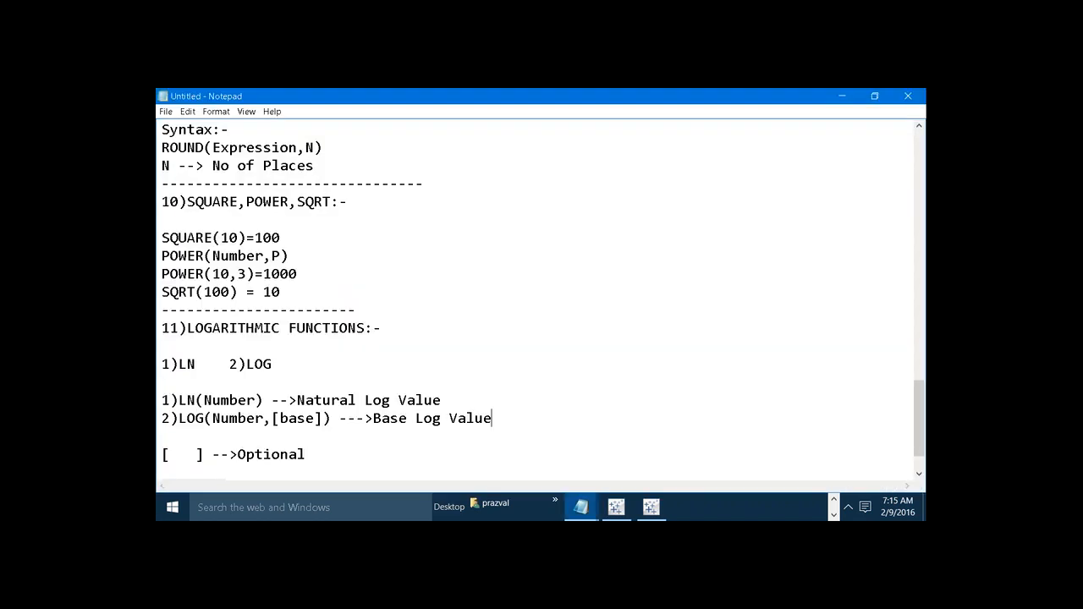
{"action": "left_click", "coordinate": [442, 457]}
{"action": "key", "text": "Return"}
{"action": "type", "text": "-"}
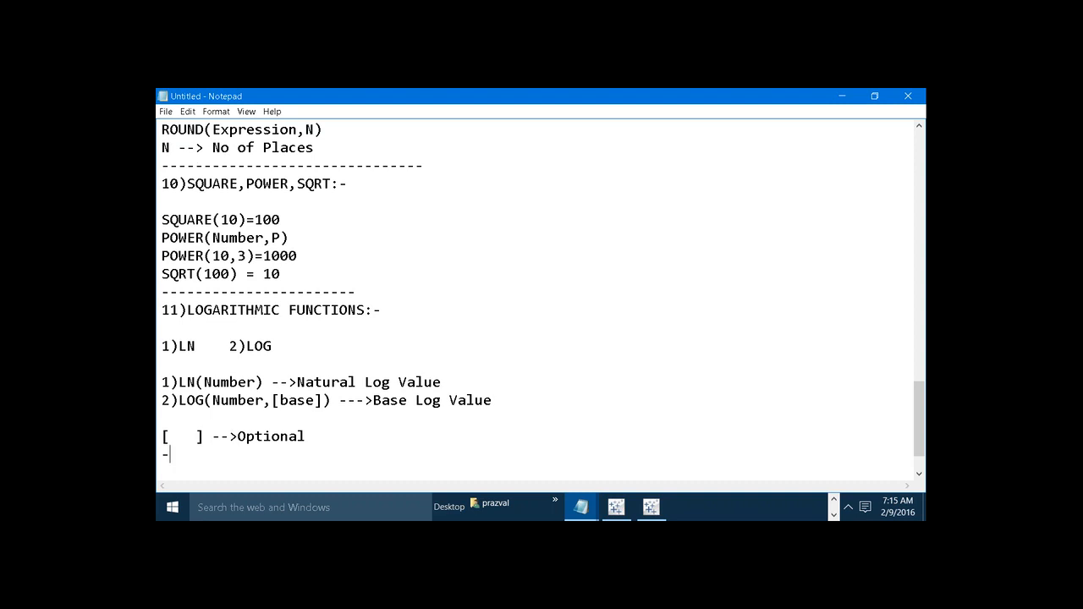
{"action": "type", "text": "--------------------------"}
{"action": "key", "text": "Return"}
Add the section heading "12)ceiling,floor:-" followed by a blank line.
{"action": "type", "text": "1"}
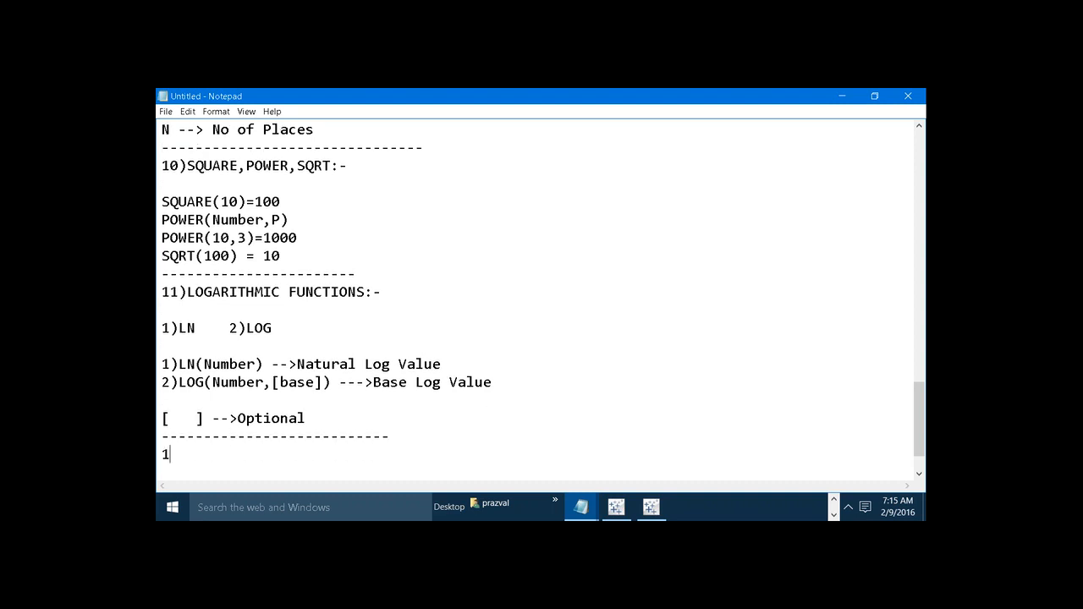
{"action": "type", "text": "2)ceiling,floor:-"}
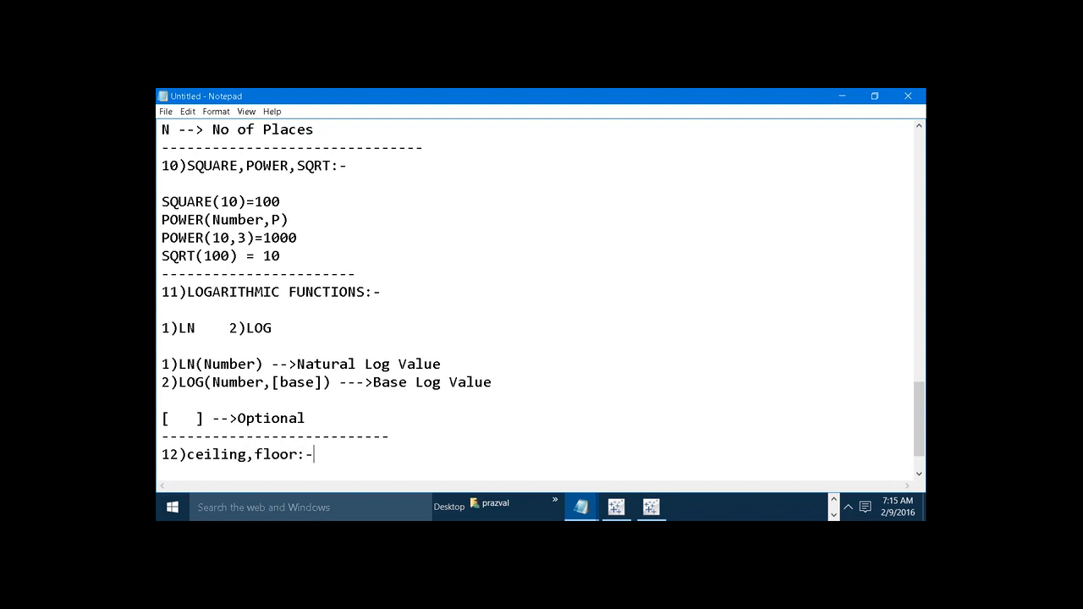
{"action": "key", "text": "Return"}
{"action": "key", "text": "Return"}
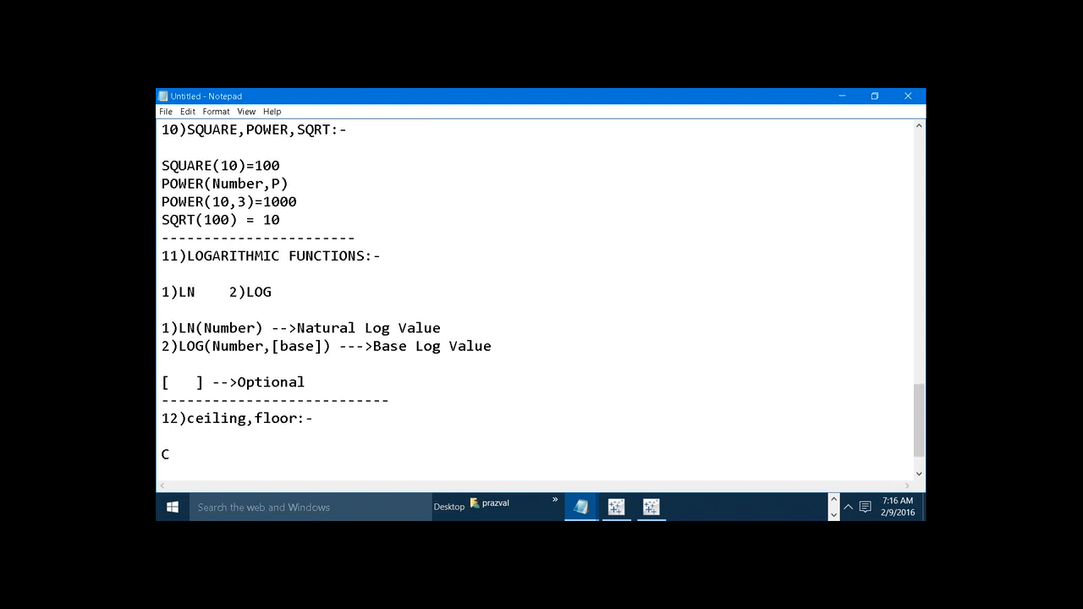
Define the functions on two lines: "CEILING -->HIGHEST NEAREST iNTEGER" and "FLOOR -->Lowest Nearest Integer".
{"action": "type", "text": "EILING -->HIGHEST "}
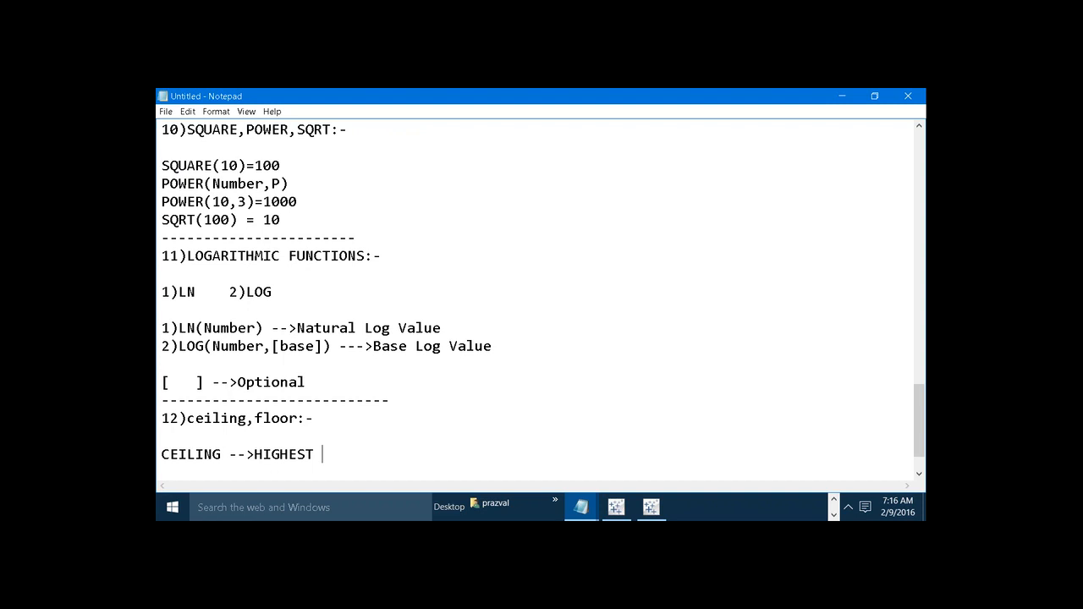
{"action": "type", "text": "NEAREST iNTEGER"}
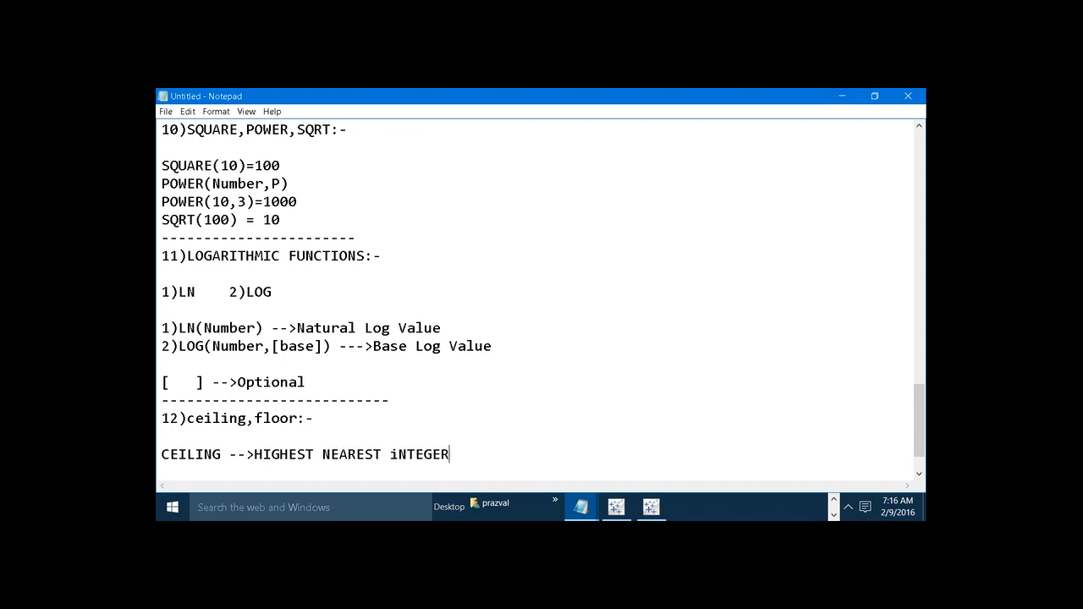
{"action": "key", "text": "Return"}
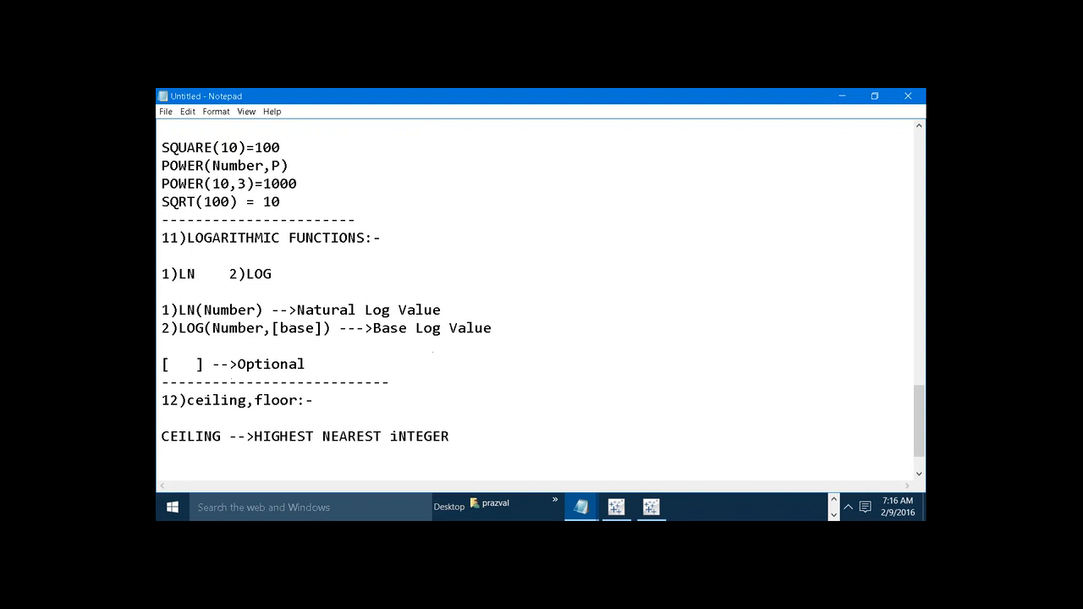
{"action": "type", "text": "FLOOR   -->Lowest"}
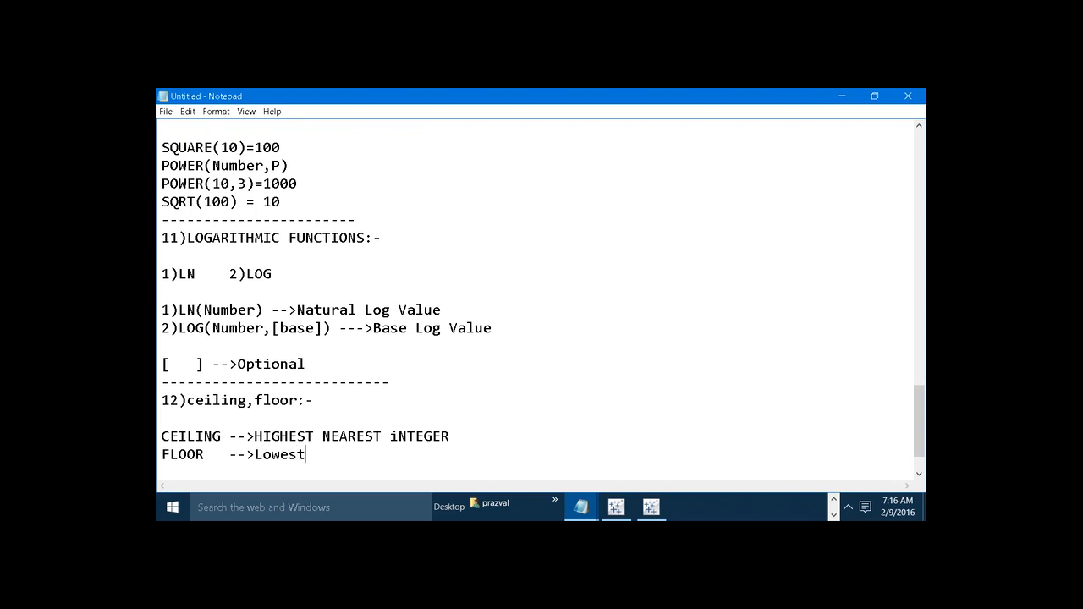
{"action": "type", "text": " Nearest Integer"}
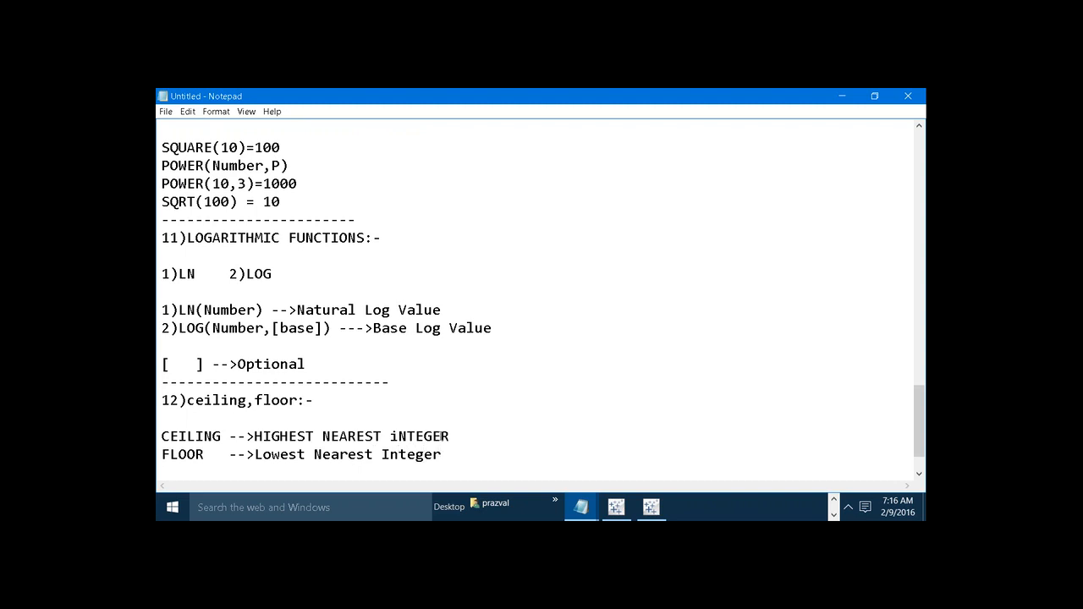
Switch to Tableau's Book1, bring the whole name field of the calculation editor into view, and name the calculation "Ceil".
{"action": "left_click", "coordinate": [621, 507]}
{"action": "left_click_drag", "start_coordinate": [316, 124], "coordinate": [435, 177]}
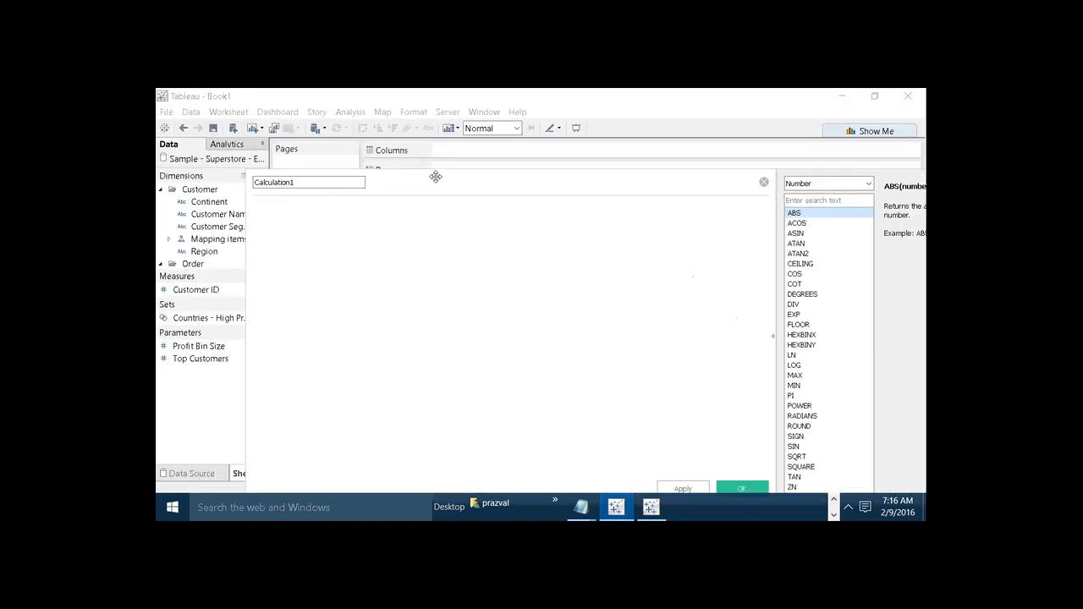
{"action": "left_click", "coordinate": [303, 183]}
{"action": "key", "text": "BackSpace"}
{"action": "key", "text": "BackSpace"}
{"action": "key", "text": "BackSpace"}
{"action": "key", "text": "BackSpace"}
{"action": "key", "text": "BackSpace"}
{"action": "key", "text": "BackSpace"}
{"action": "key", "text": "BackSpace"}
{"action": "key", "text": "BackSpace"}
{"action": "key", "text": "BackSpace"}
{"action": "key", "text": "BackSpace"}
{"action": "key", "text": "BackSpace"}
{"action": "key", "text": "BackSpace"}
{"action": "type", "text": "Ceil"}
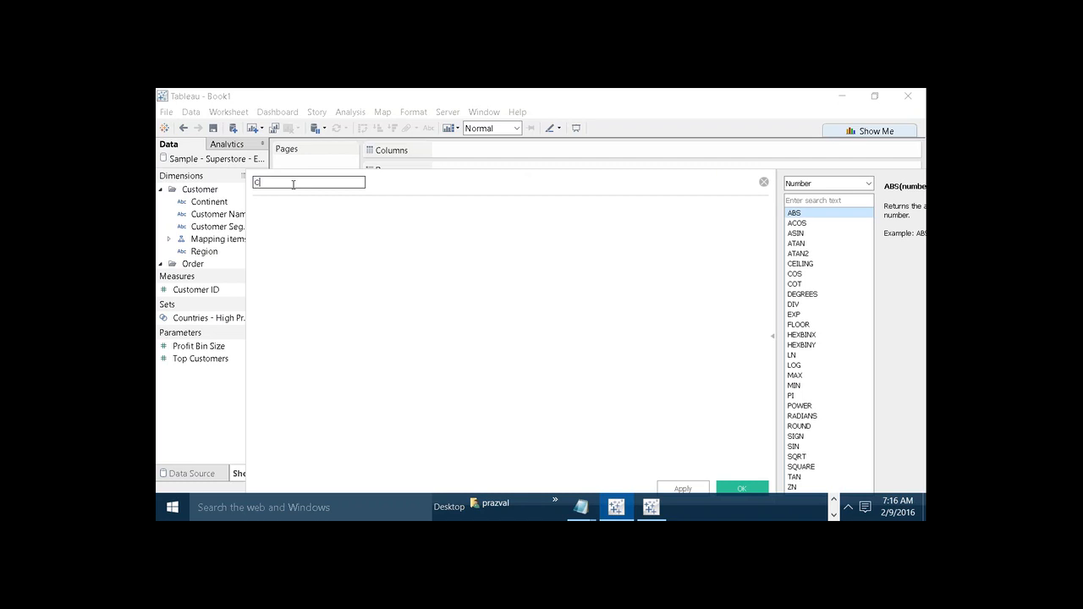
Enter the formula CEILING(10.1) for the Ceil calculation and apply it.
{"action": "left_click", "coordinate": [297, 214]}
{"action": "type", "text": "CEILING"}
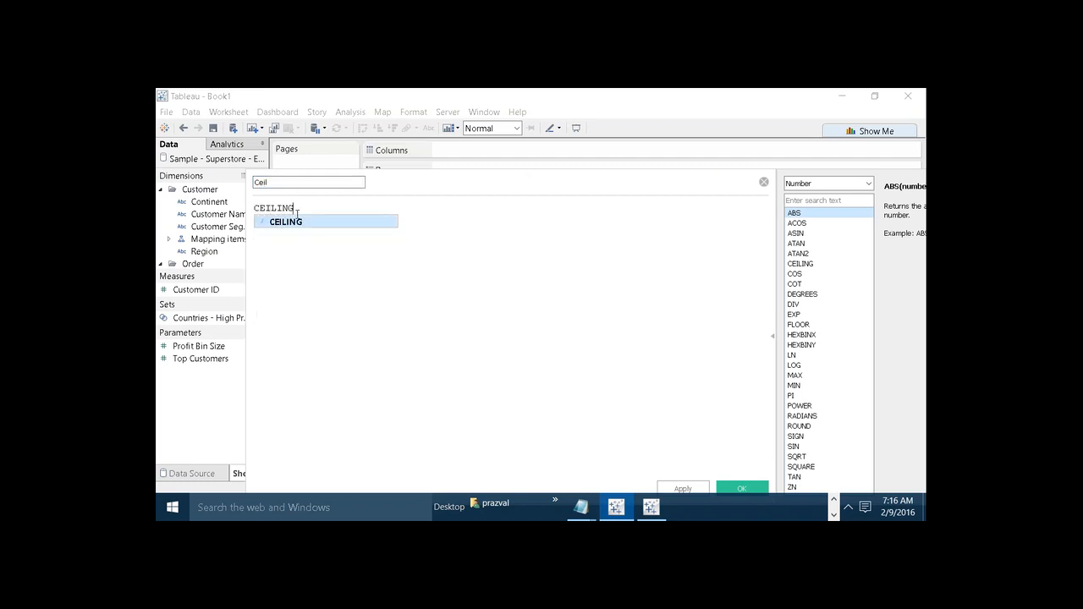
{"action": "type", "text": "(10"}
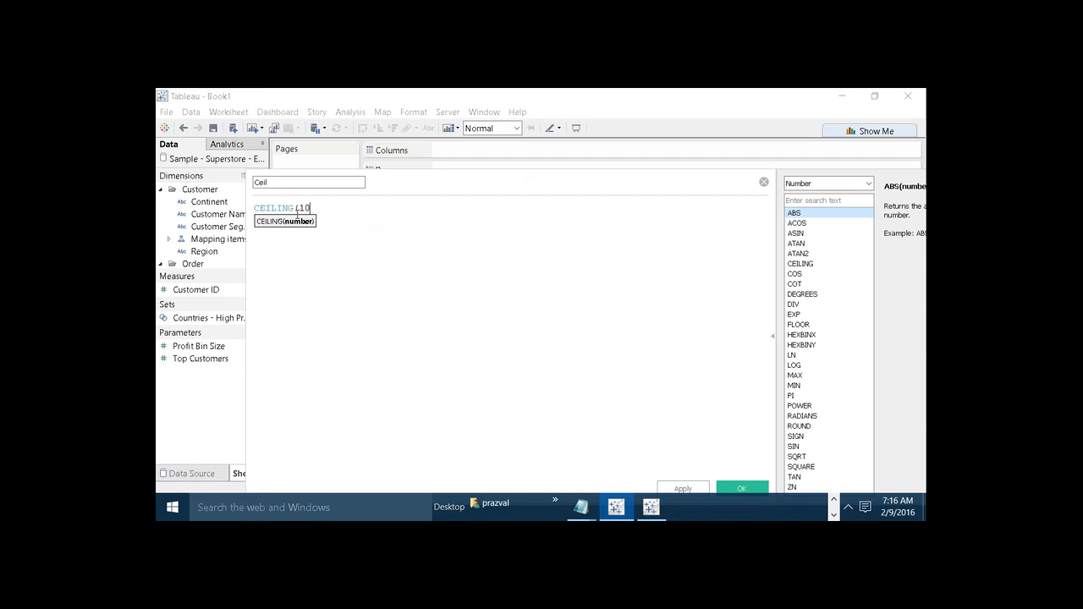
{"action": "type", "text": ".1)"}
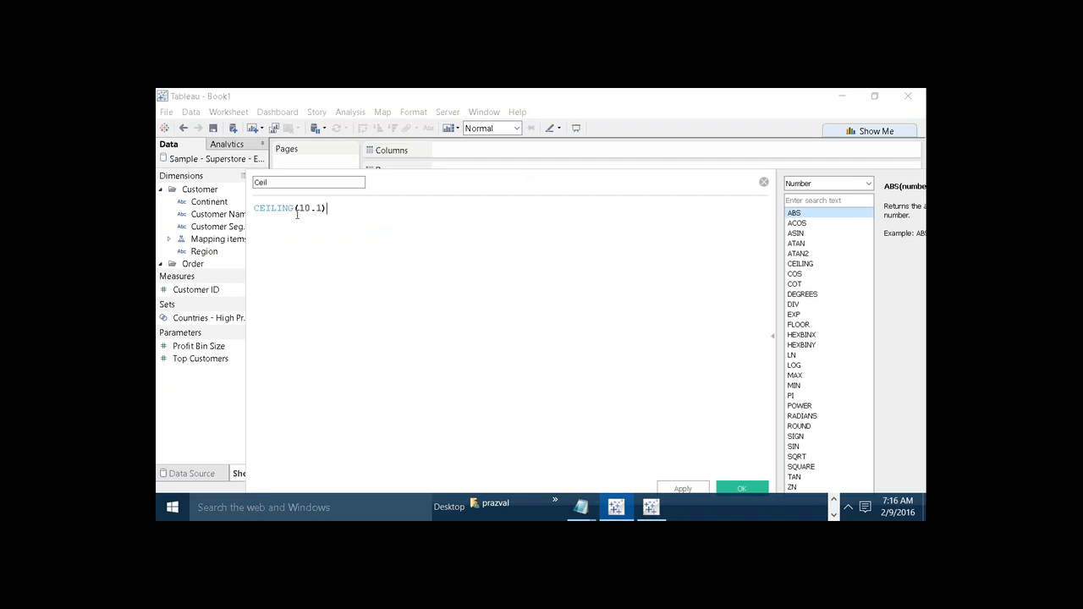
{"action": "left_click_drag", "start_coordinate": [441, 182], "coordinate": [420, 133]}
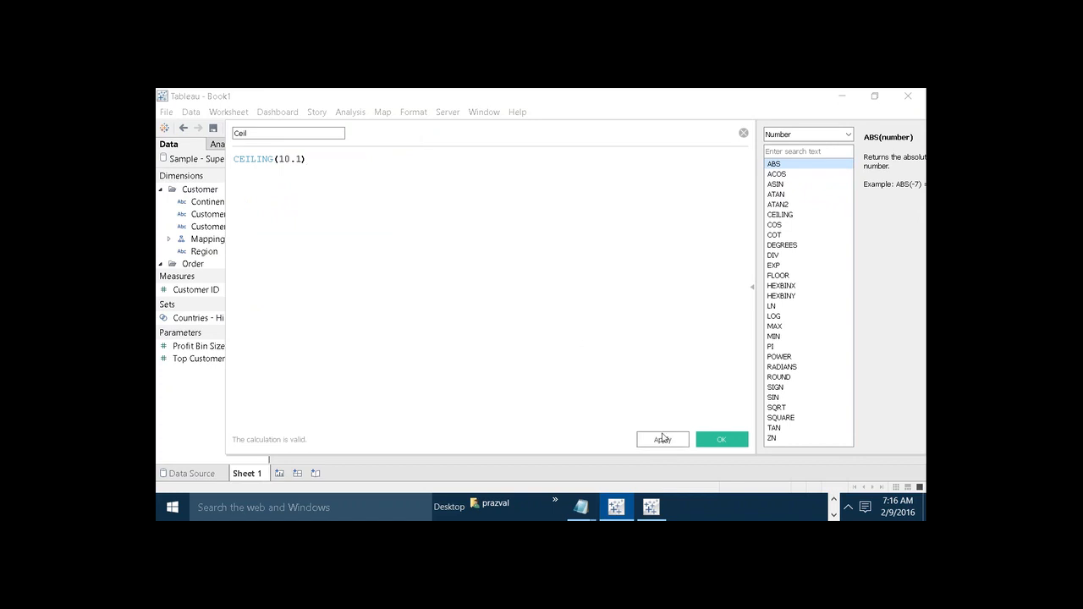
{"action": "left_click", "coordinate": [665, 445]}
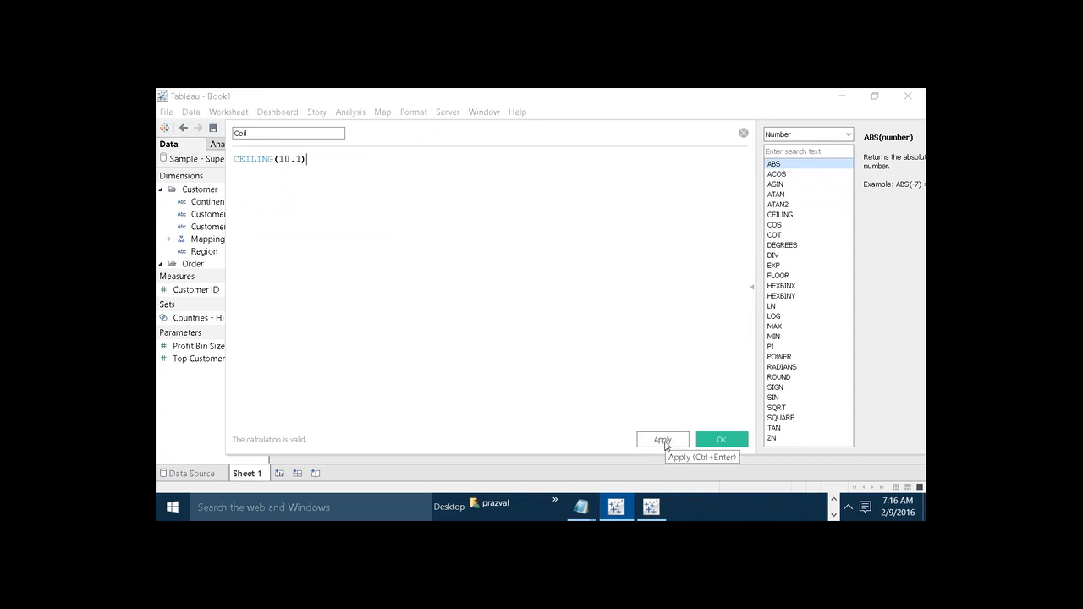
Save the Ceil calculation, enlarge the list of measures to reach it, and place Ceil on Rows.
{"action": "left_click", "coordinate": [721, 438]}
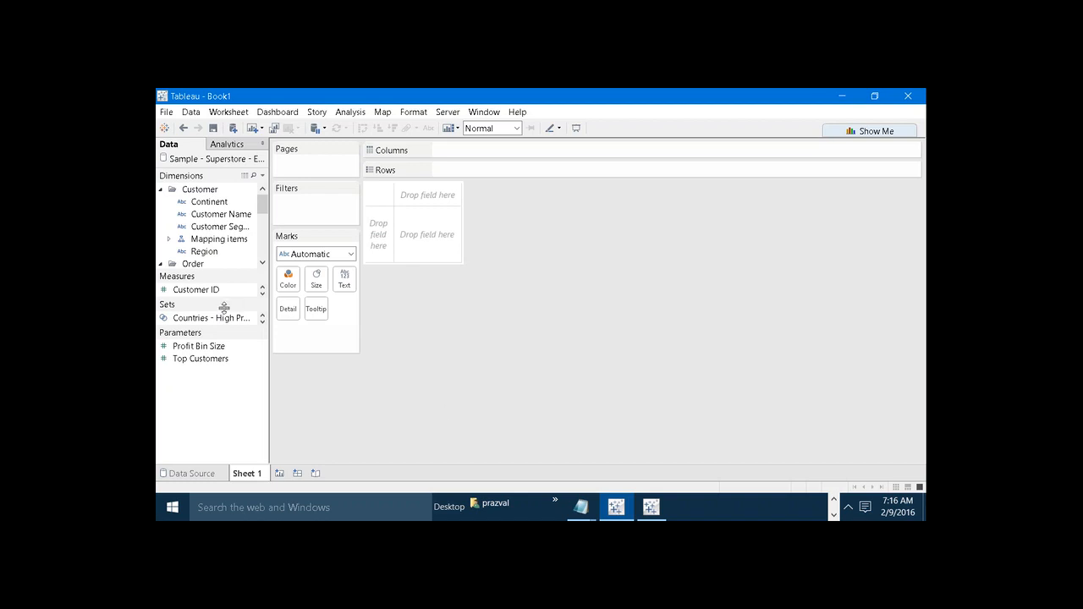
{"action": "left_click_drag", "start_coordinate": [225, 306], "coordinate": [220, 410]}
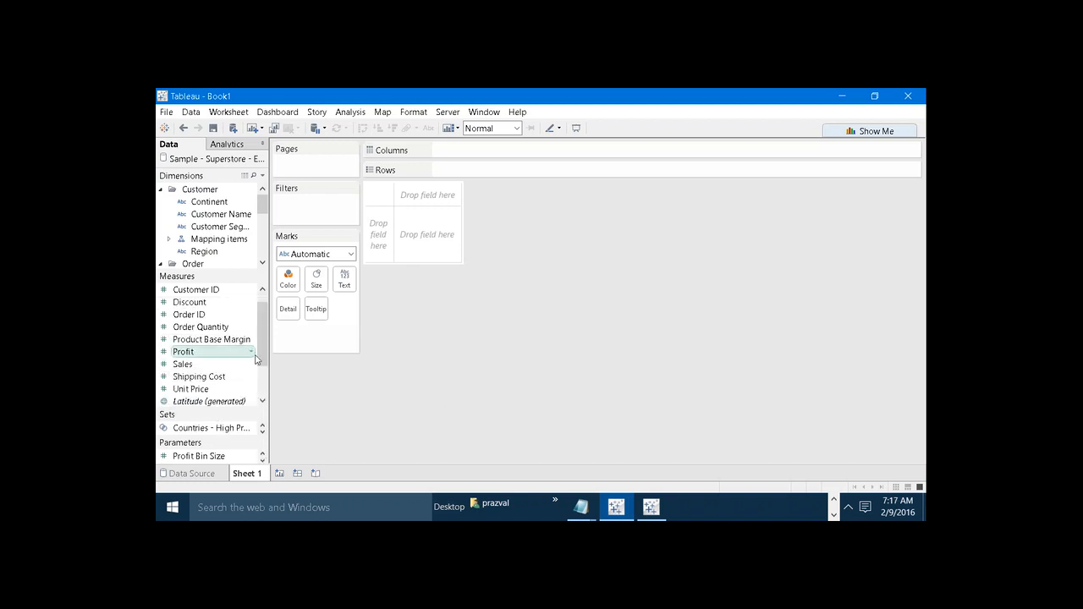
{"action": "left_click_drag", "start_coordinate": [260, 358], "coordinate": [261, 334]}
{"action": "left_click_drag", "start_coordinate": [179, 290], "coordinate": [461, 170]}
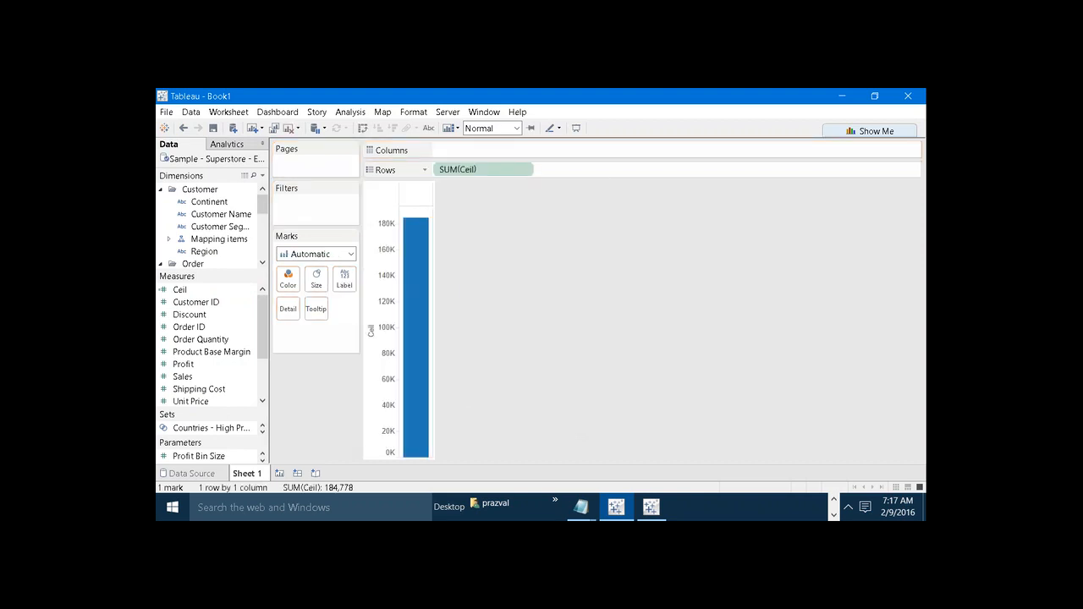
Change the Ceil field on Rows from a sum to a dimension and show mark labels on the chart.
{"action": "right_click", "coordinate": [468, 170]}
{"action": "left_click", "coordinate": [500, 266]}
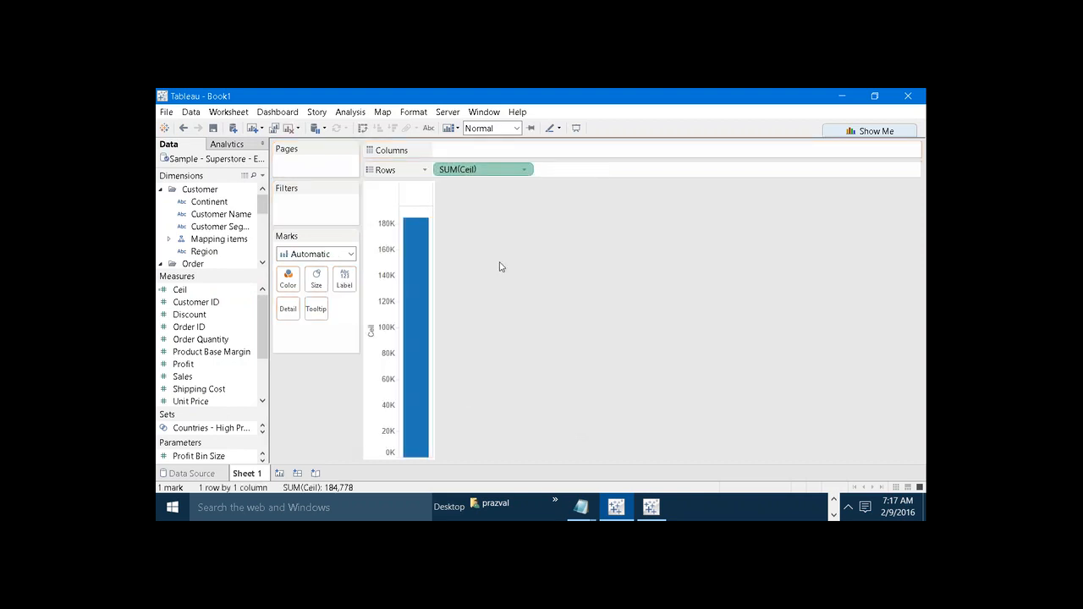
{"action": "left_click", "coordinate": [428, 128]}
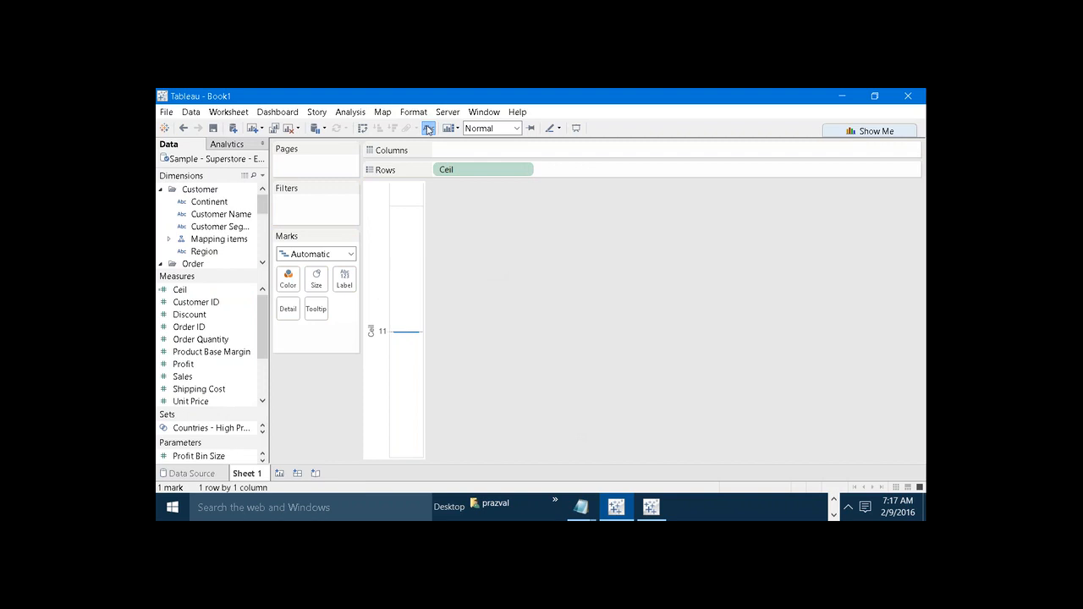
Edit the Ceil calculation so its formula is CEILING(10.00001), then apply and save it.
{"action": "left_click", "coordinate": [193, 293]}
{"action": "right_click", "coordinate": [193, 294]}
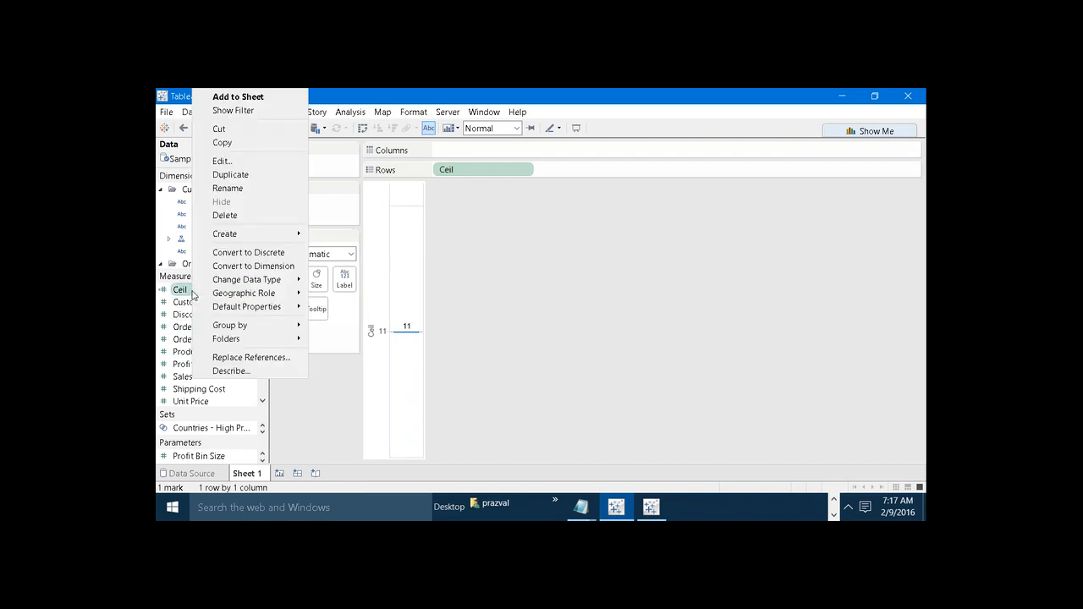
{"action": "left_click", "coordinate": [230, 163]}
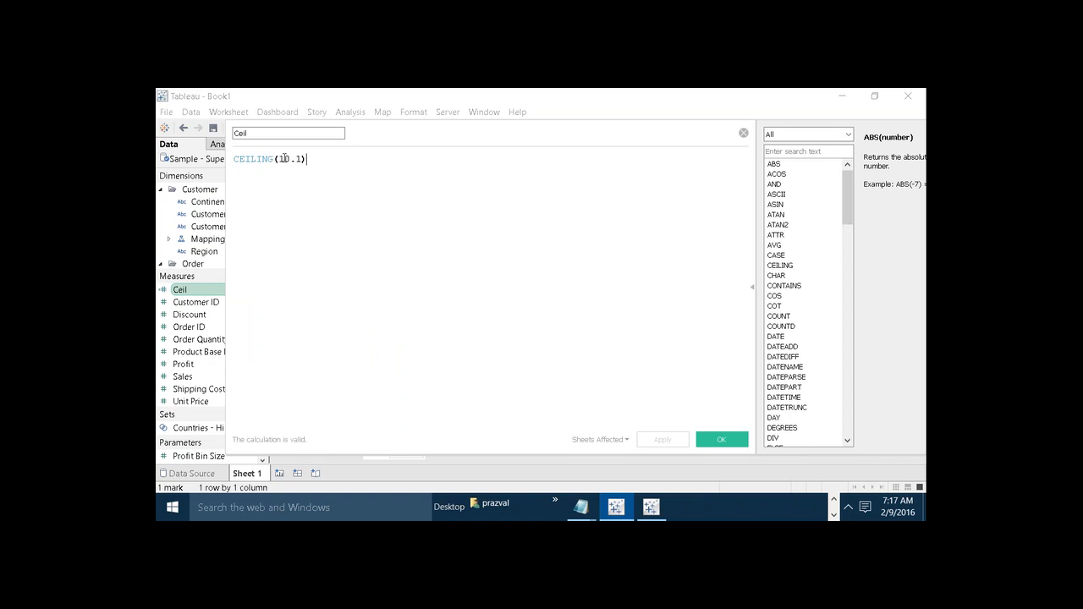
{"action": "left_click", "coordinate": [286, 158]}
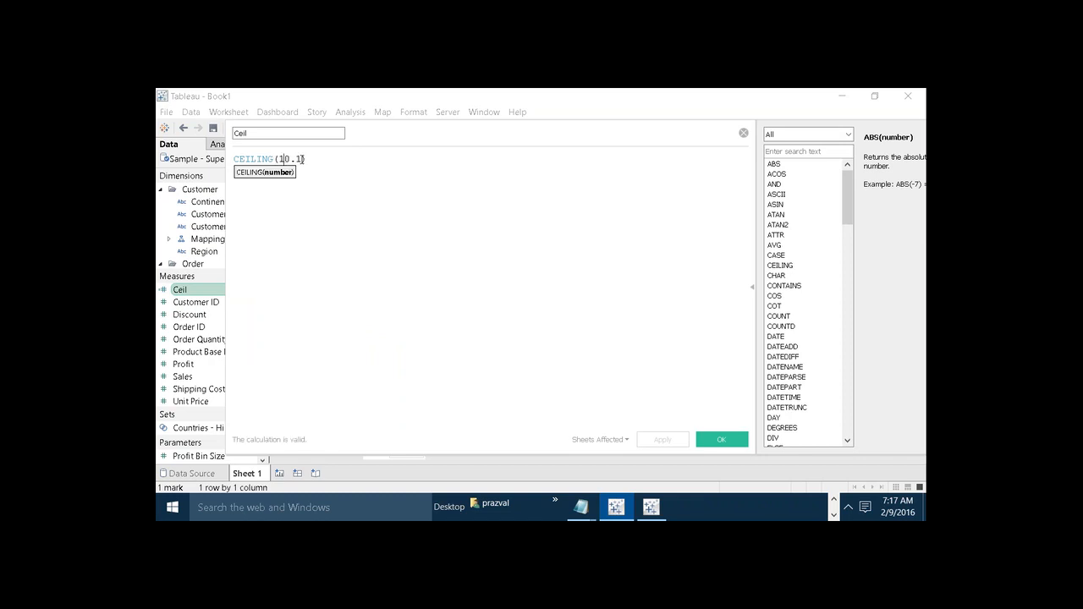
{"action": "left_click", "coordinate": [291, 160]}
{"action": "type", "text": "0000"}
{"action": "left_click", "coordinate": [668, 439]}
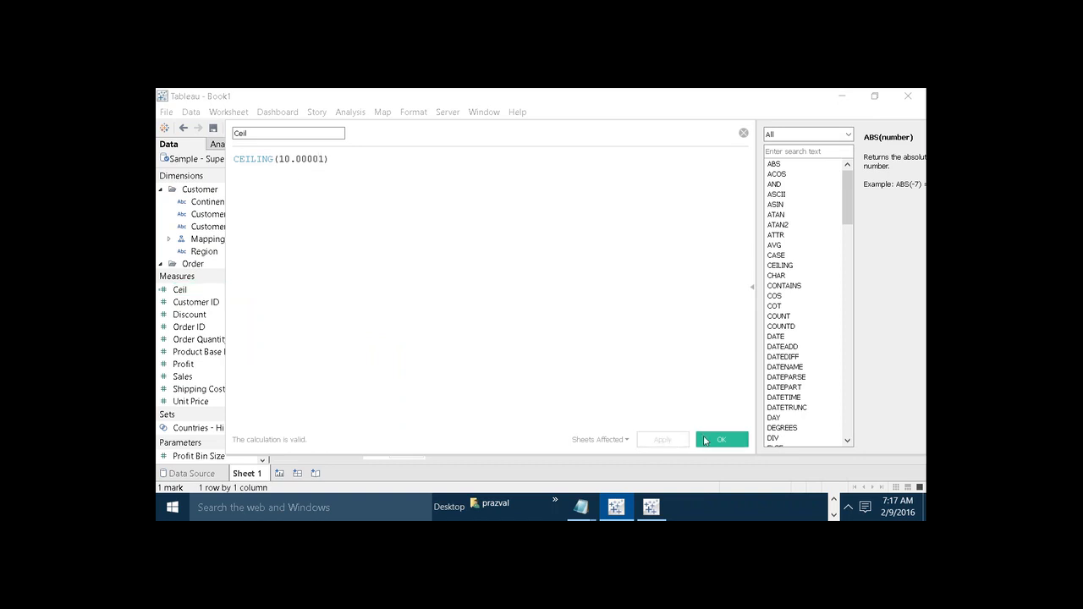
{"action": "left_click", "coordinate": [705, 441]}
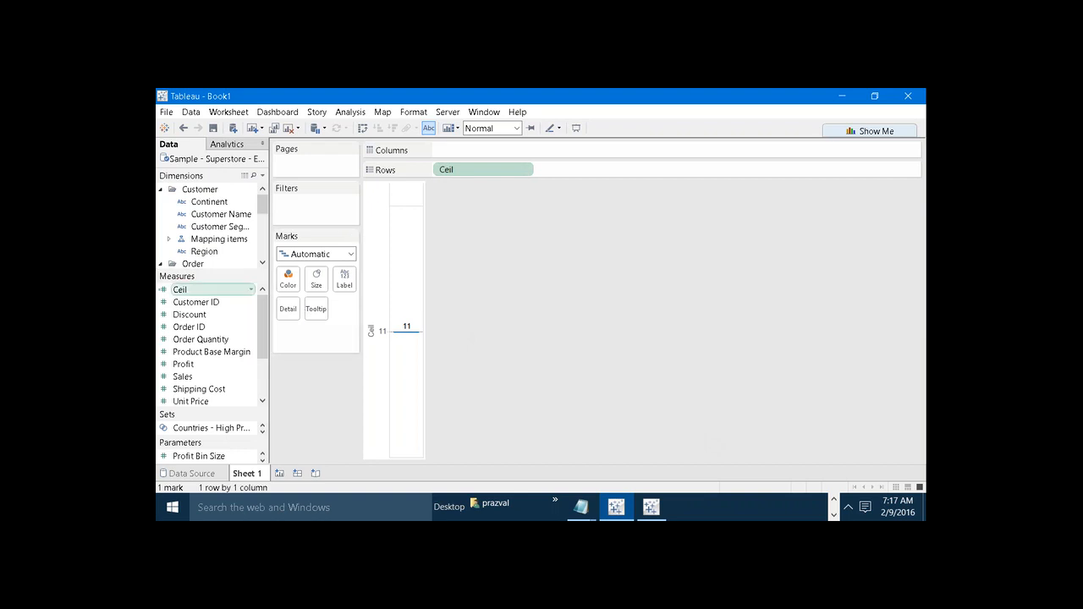
Replace the CEILING function in the Ceil calculation with FLOOR so the formula is FLOOR(10.00001), and save it.
{"action": "right_click", "coordinate": [181, 289]}
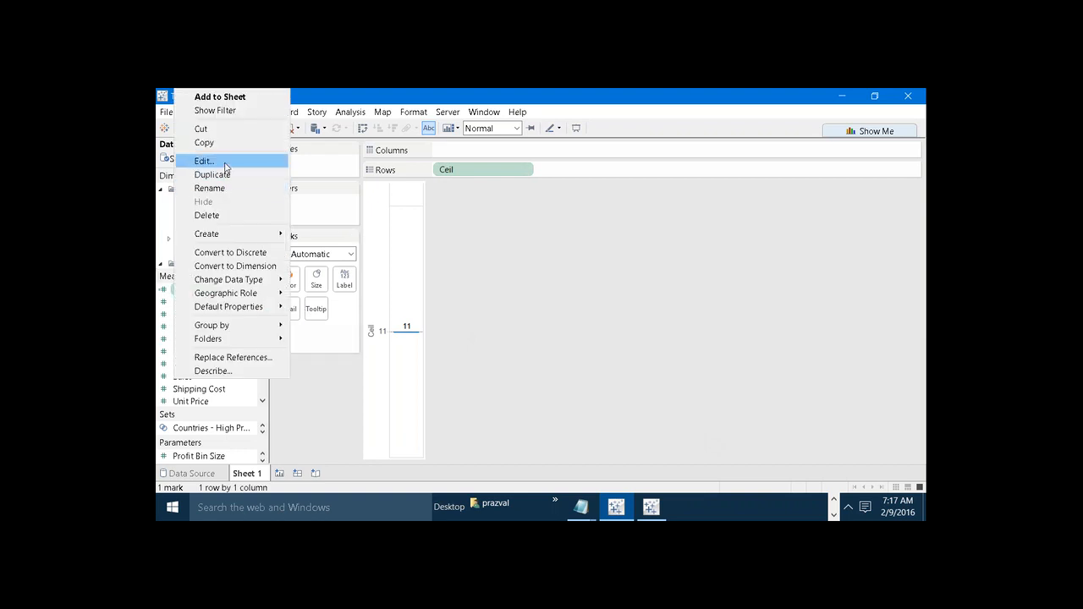
{"action": "left_click", "coordinate": [205, 161]}
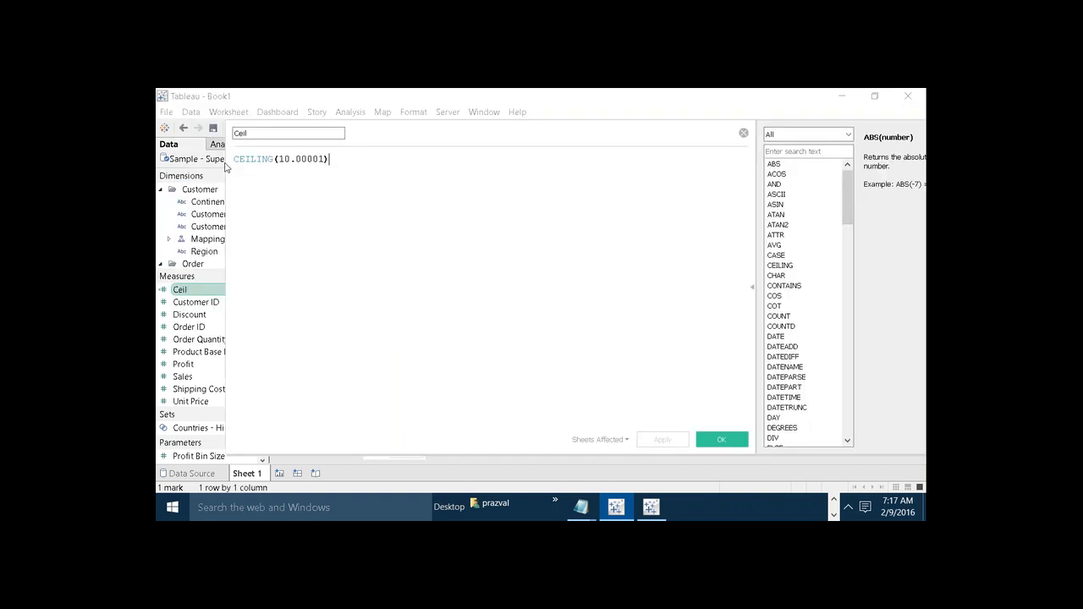
{"action": "left_click", "coordinate": [287, 161]}
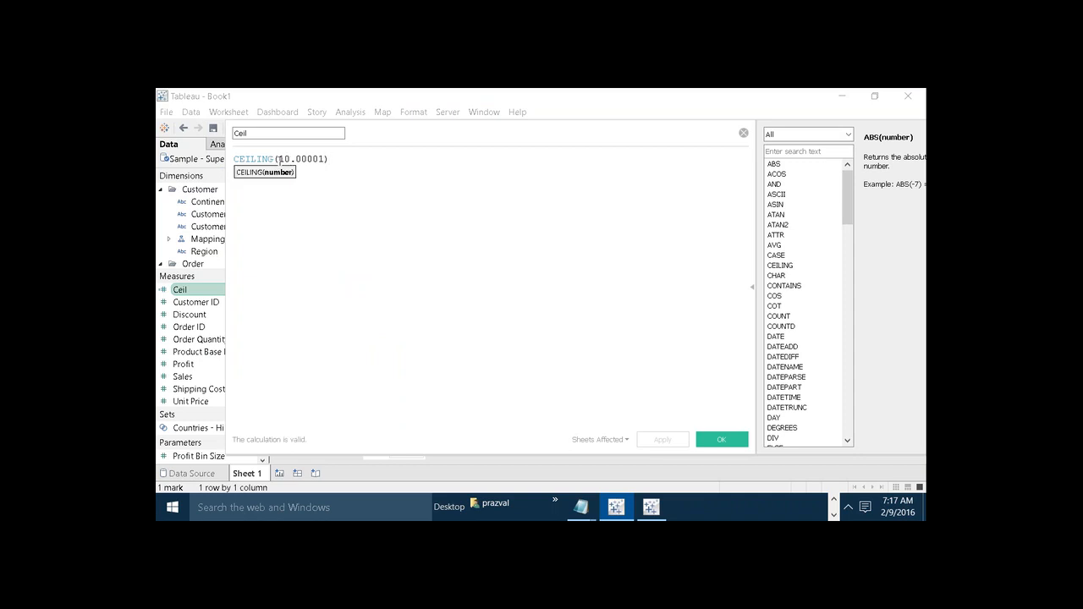
{"action": "left_click", "coordinate": [273, 161]}
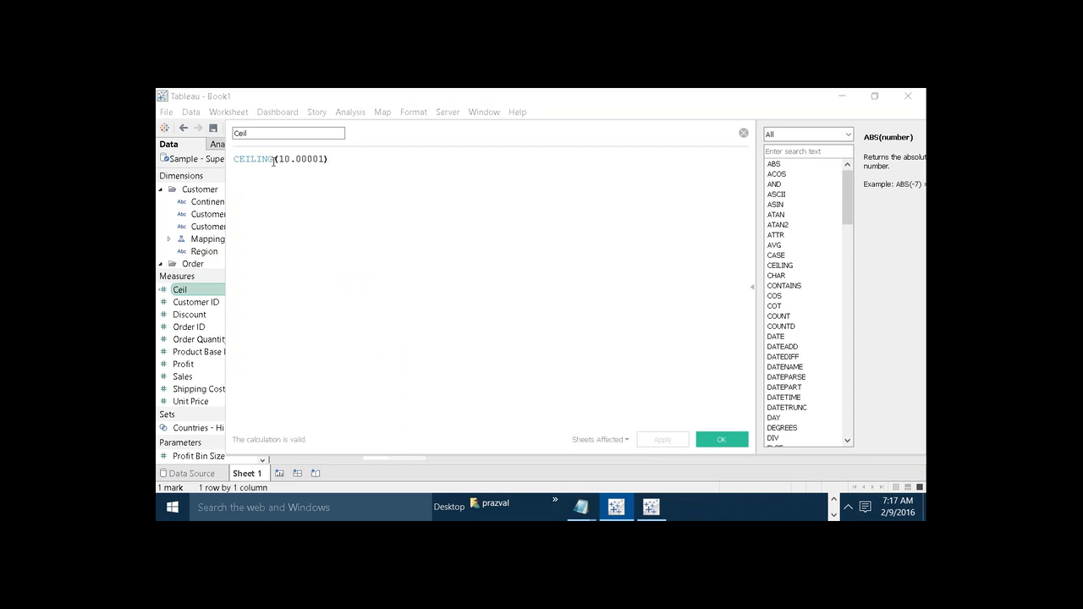
{"action": "key", "text": "BackSpace"}
{"action": "key", "text": "BackSpace"}
{"action": "key", "text": "BackSpace"}
{"action": "key", "text": "BackSpace"}
{"action": "key", "text": "BackSpace"}
{"action": "key", "text": "BackSpace"}
{"action": "key", "text": "BackSpace"}
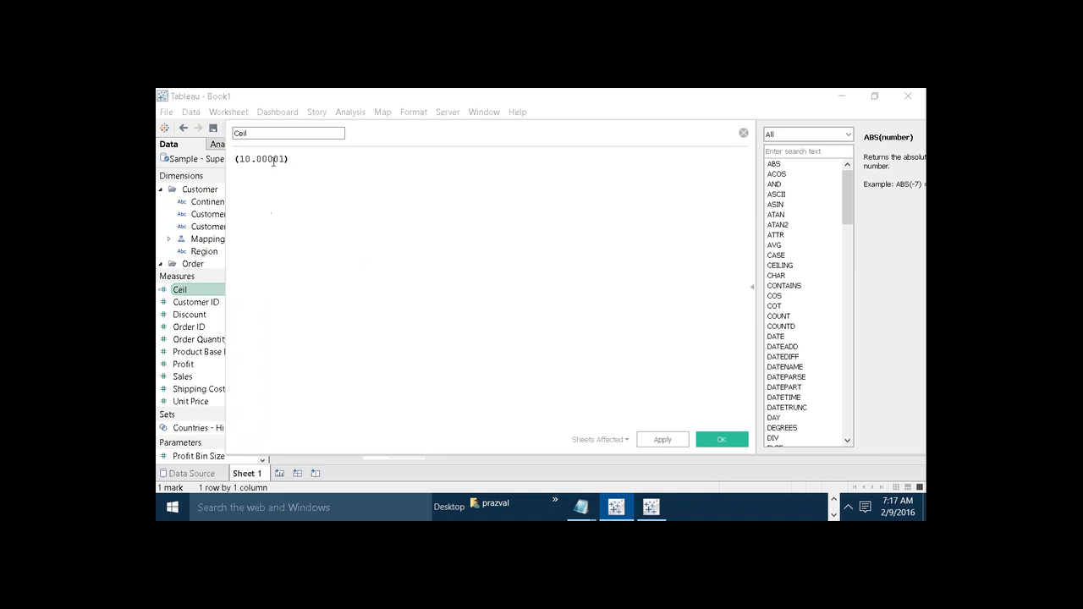
{"action": "type", "text": "FLOOR"}
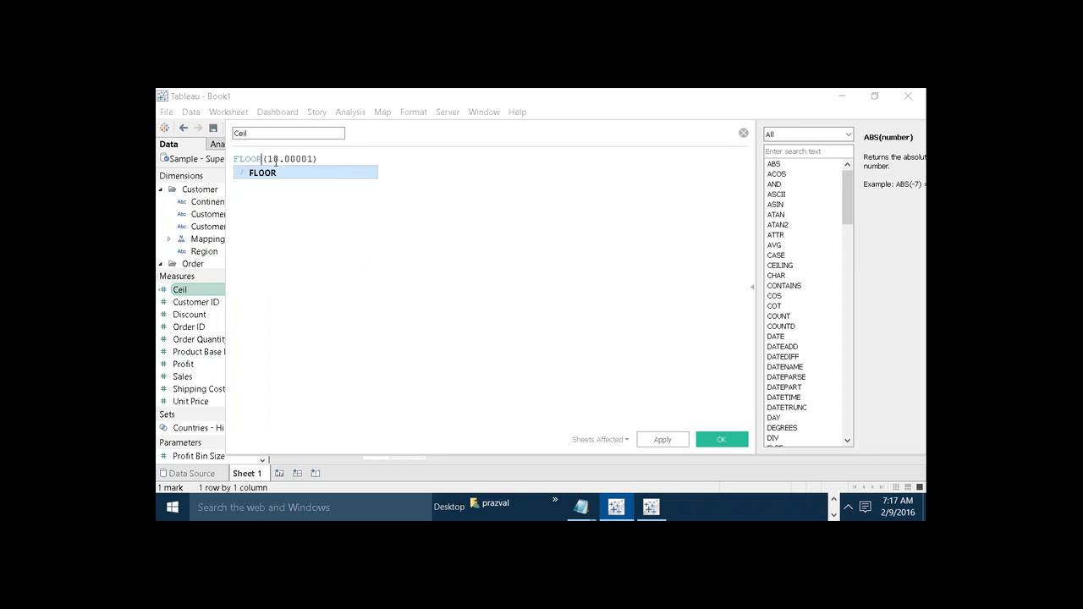
{"action": "left_click", "coordinate": [663, 440]}
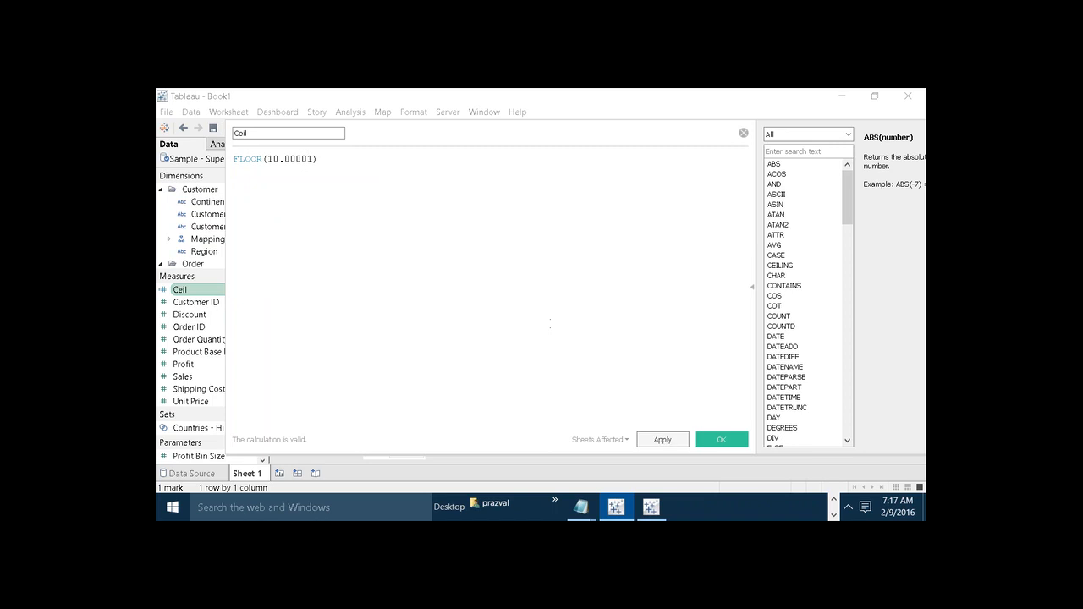
{"action": "left_click", "coordinate": [708, 440]}
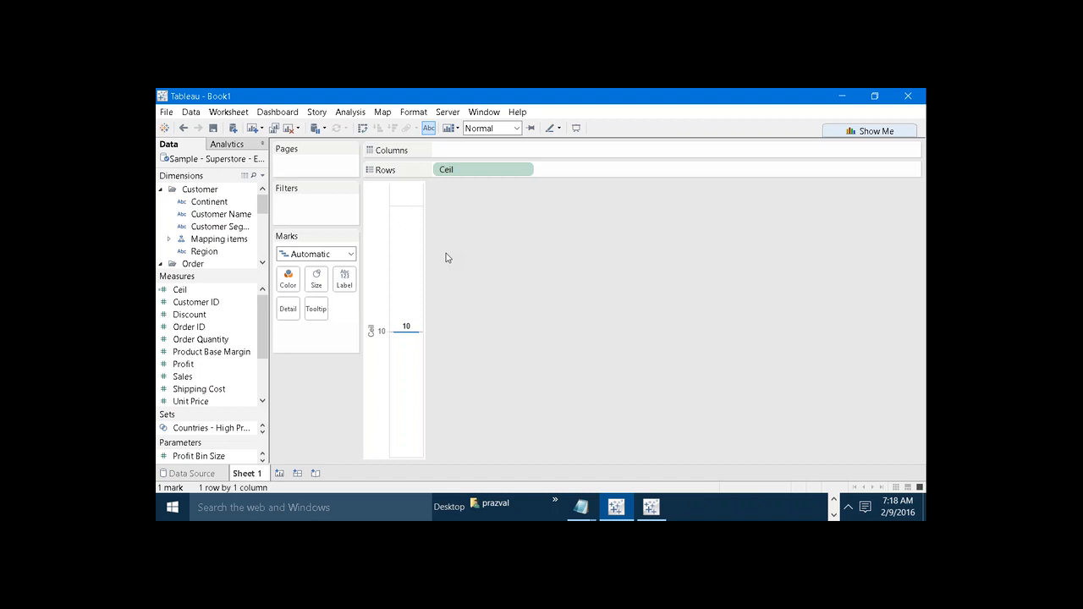
{"action": "left_click", "coordinate": [713, 125]}
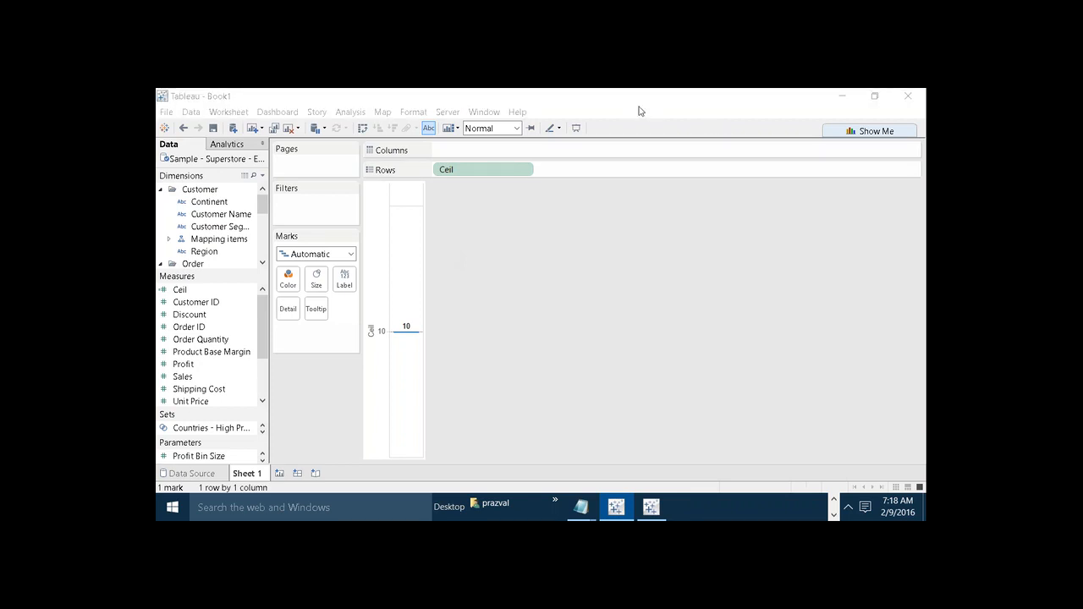